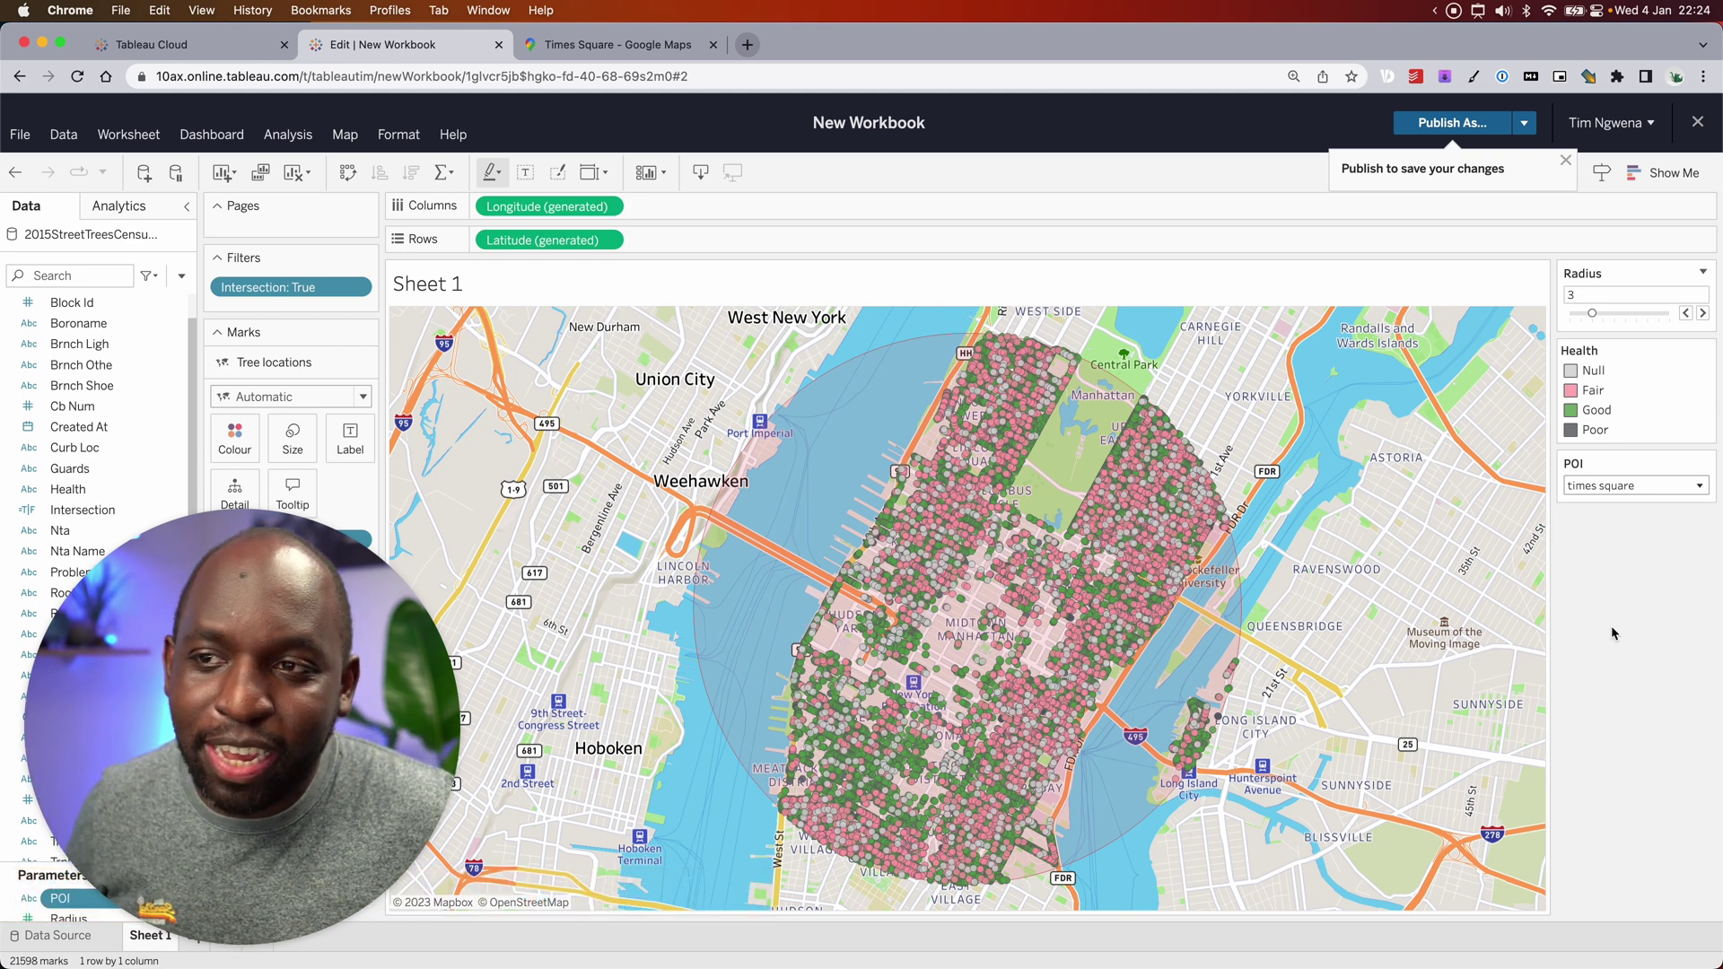
click(1591, 315)
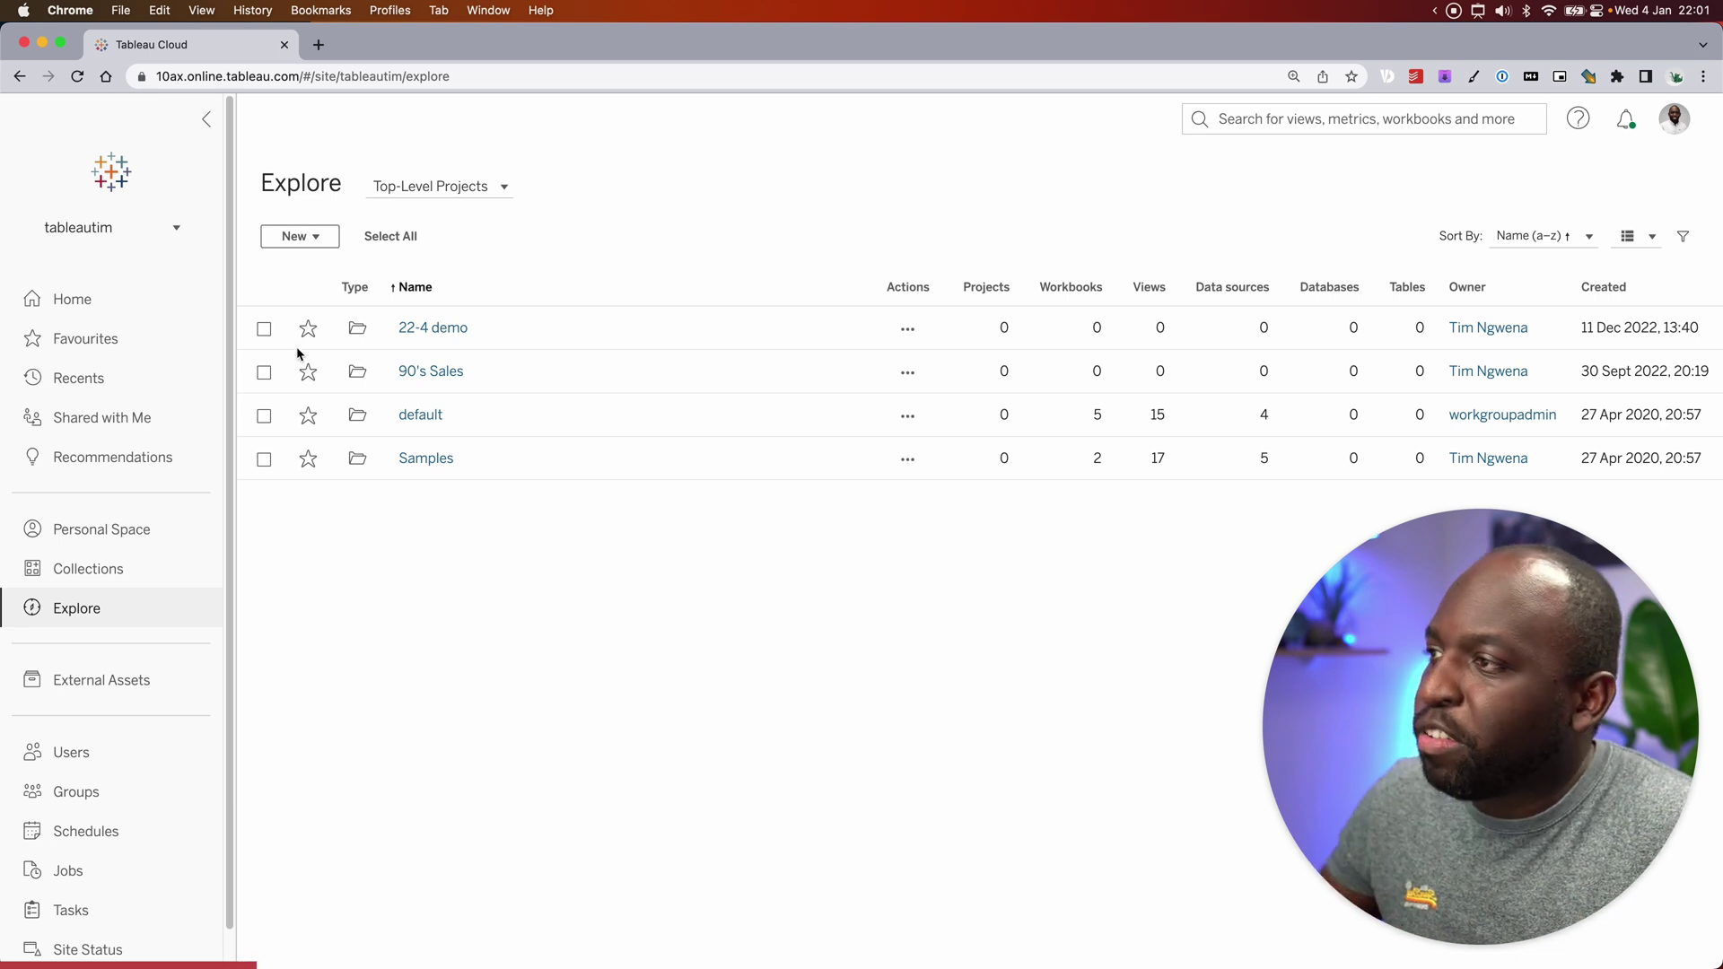
Step: Create a new workbook and connect it to the uploaded file 2015StreetTreesCensus_TREES.csv from the Desktop
click(314, 236)
click(359, 305)
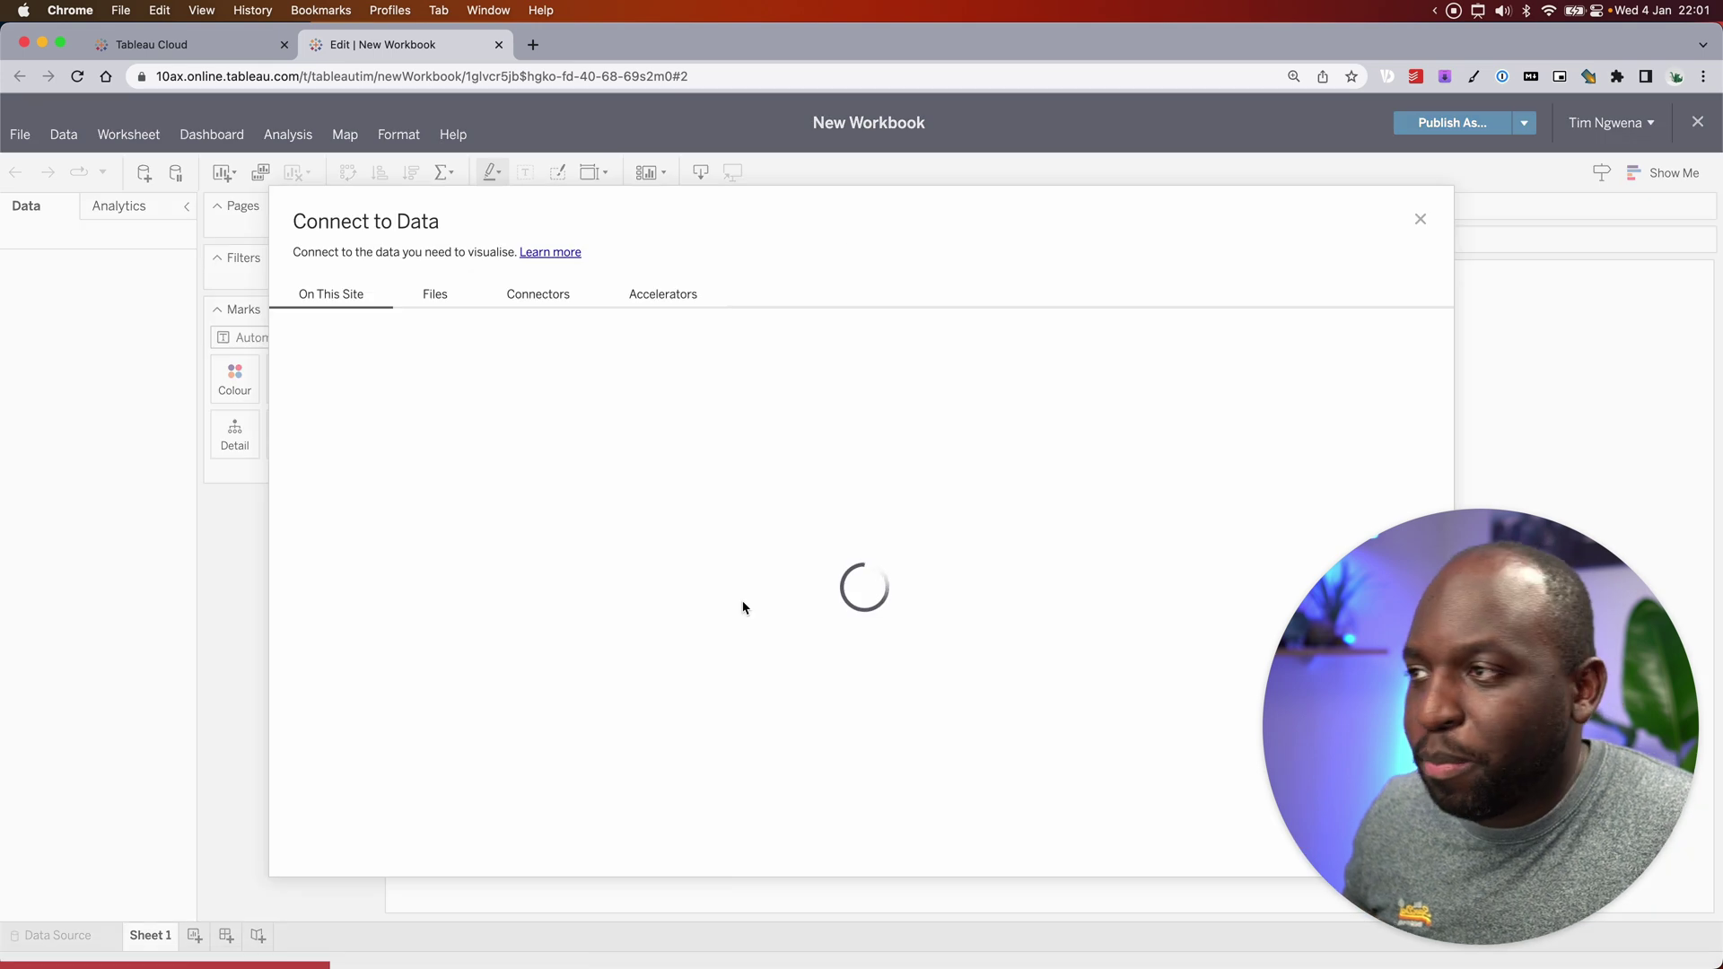
click(434, 294)
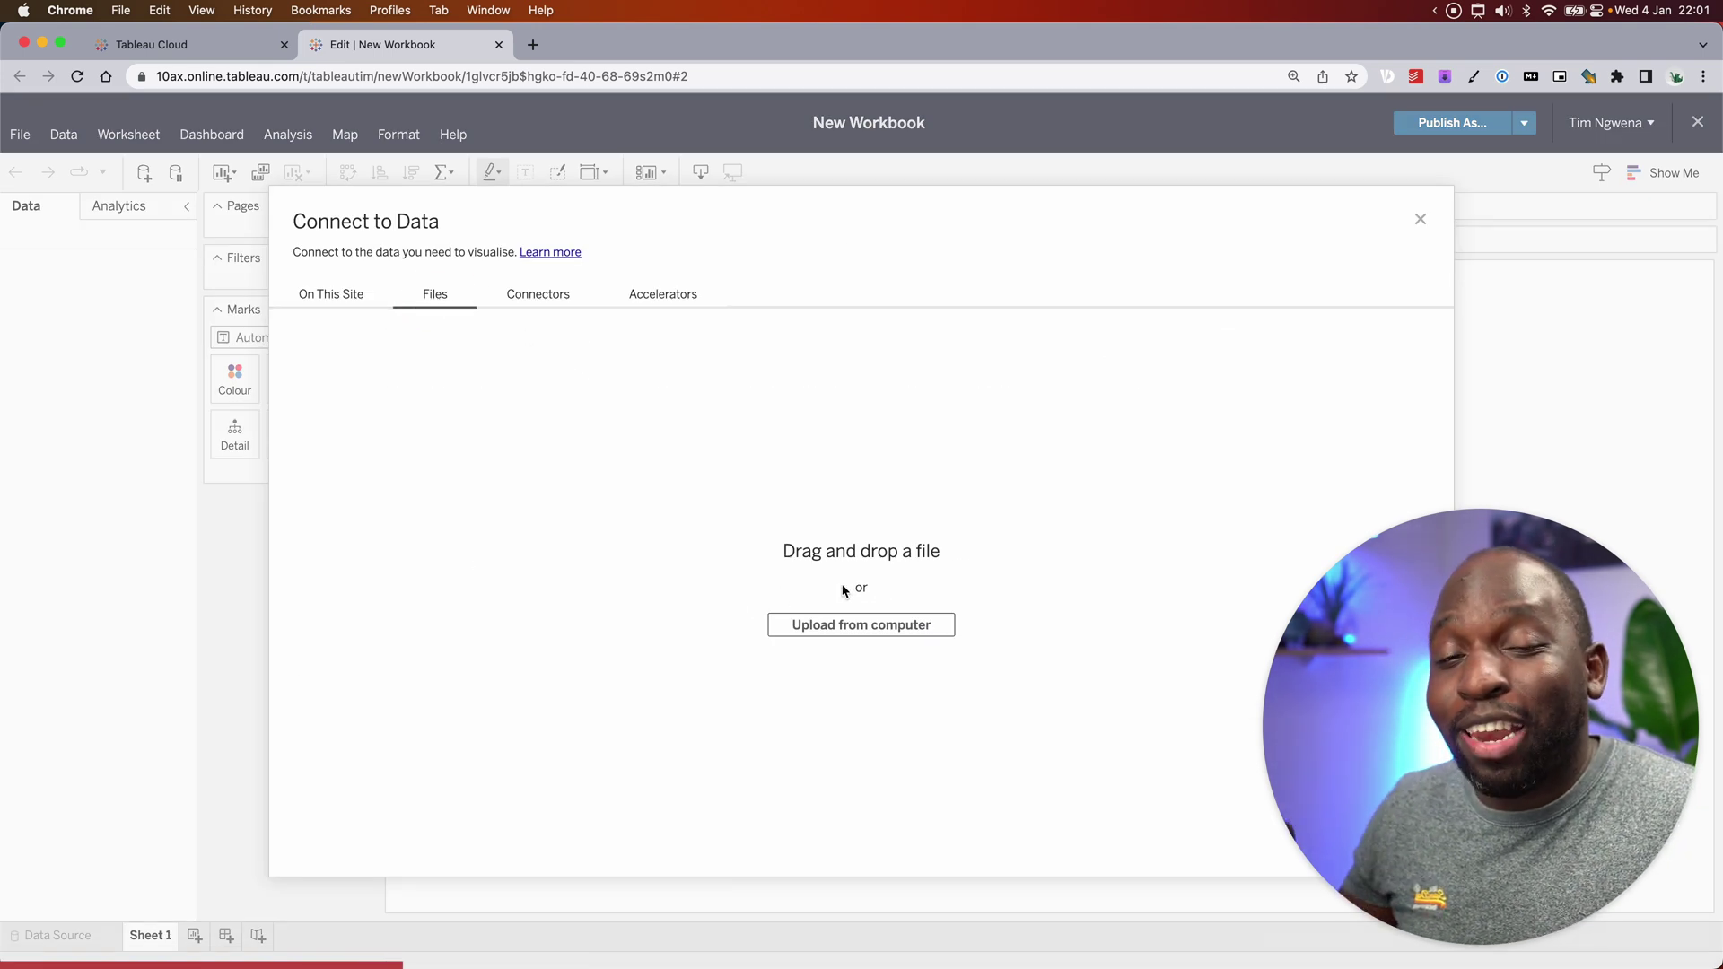
click(843, 631)
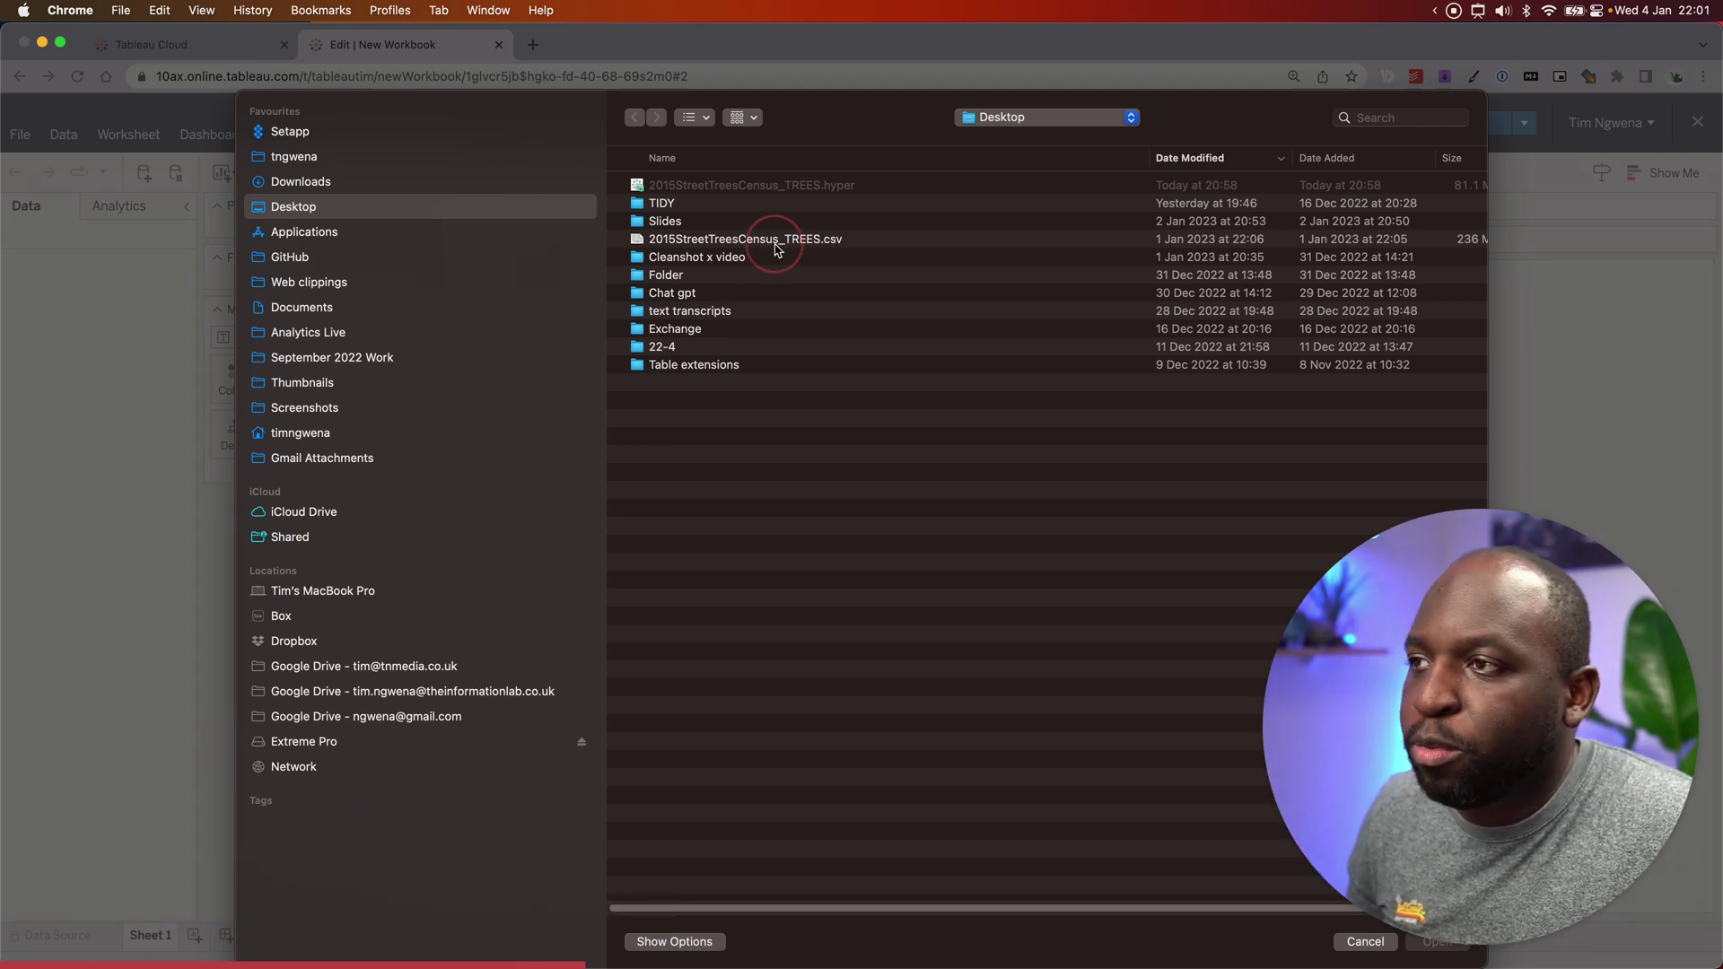
click(776, 243)
click(1436, 944)
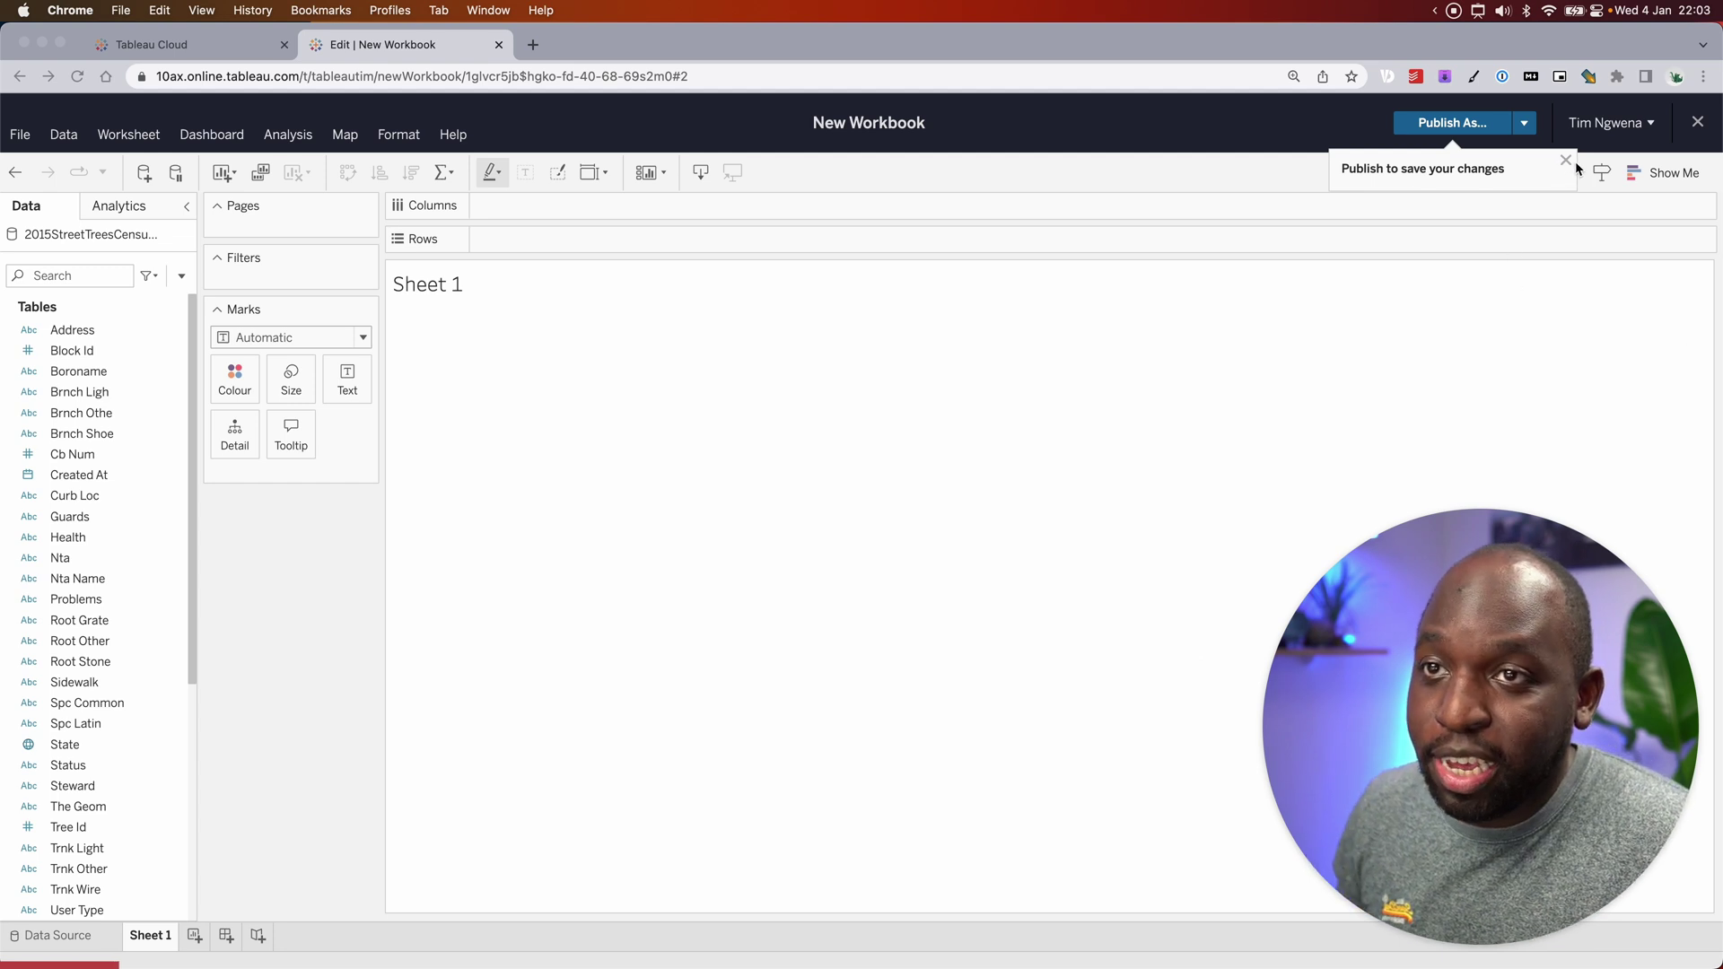
Step: Examine the Latitude and Longitude fields in the street tree census data
click(1103, 366)
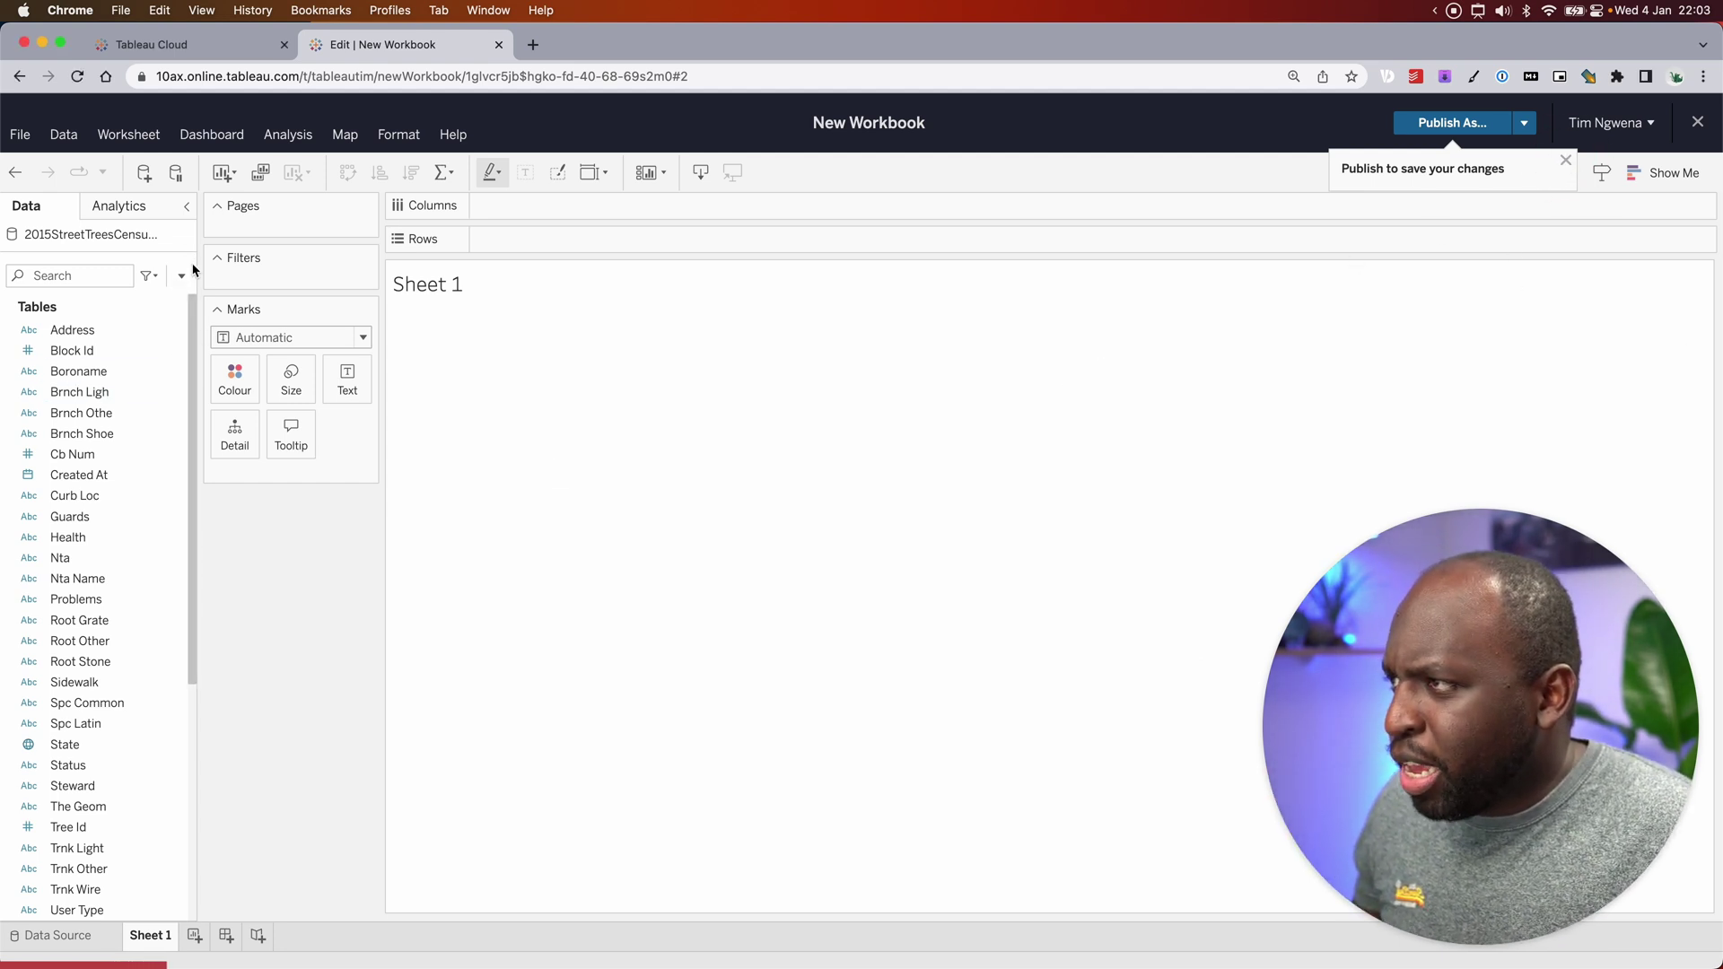
drag(190, 304, 202, 597)
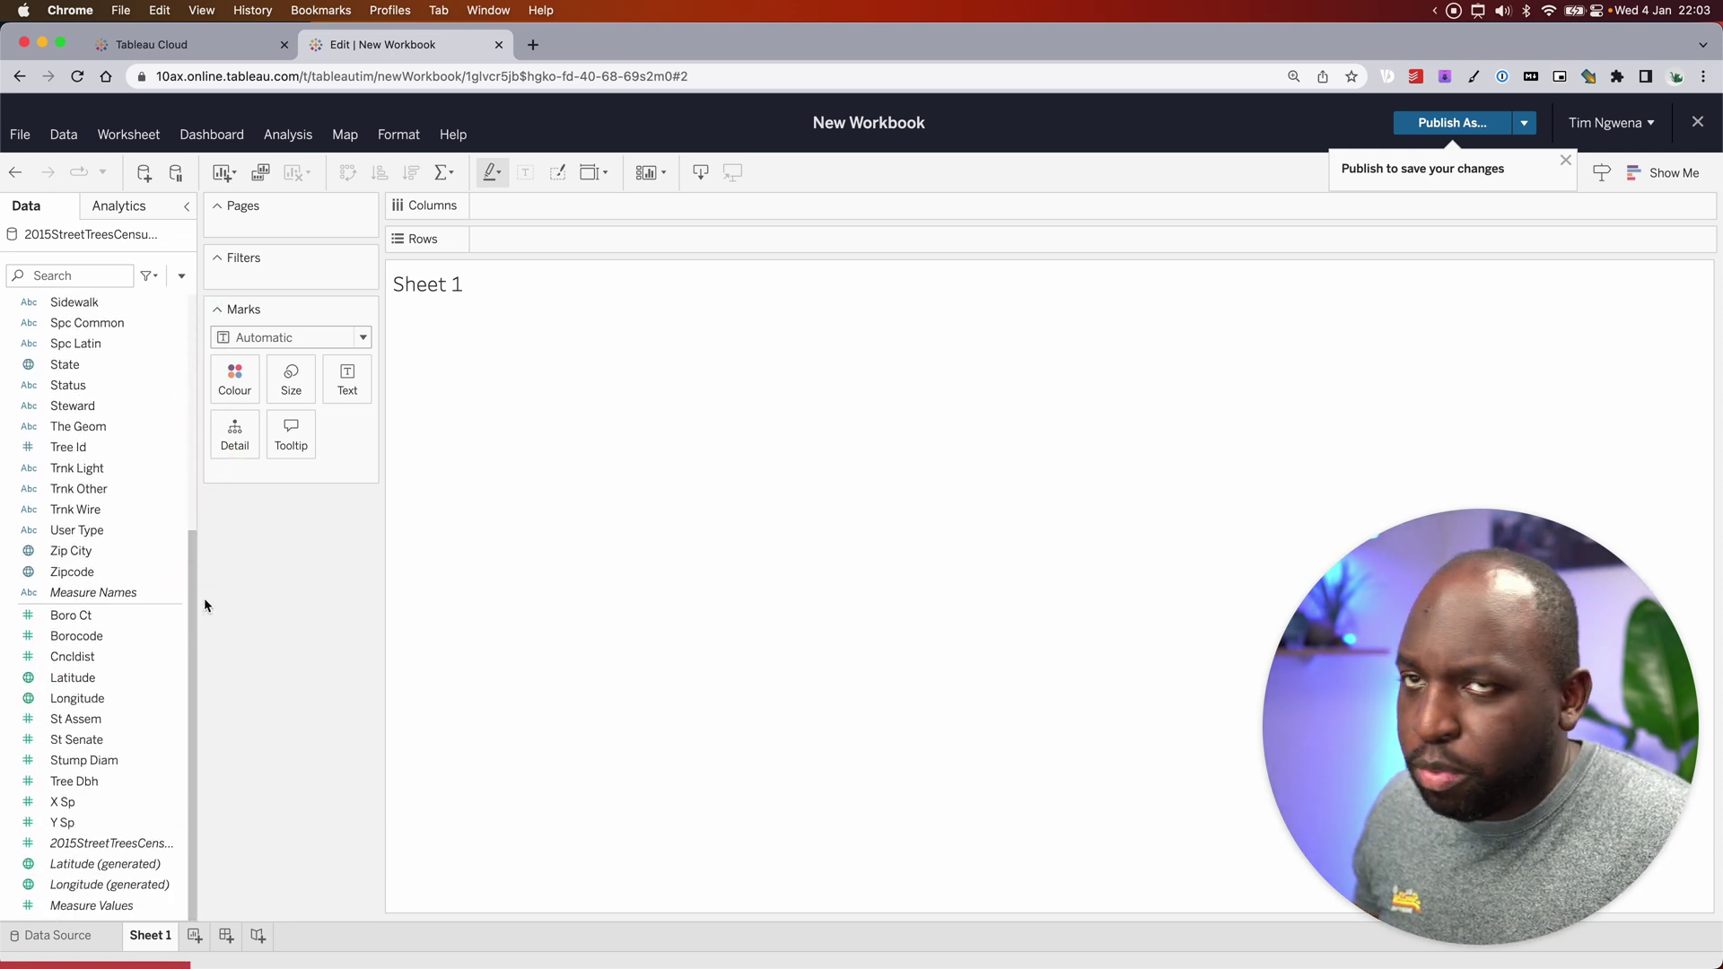
click(111, 680)
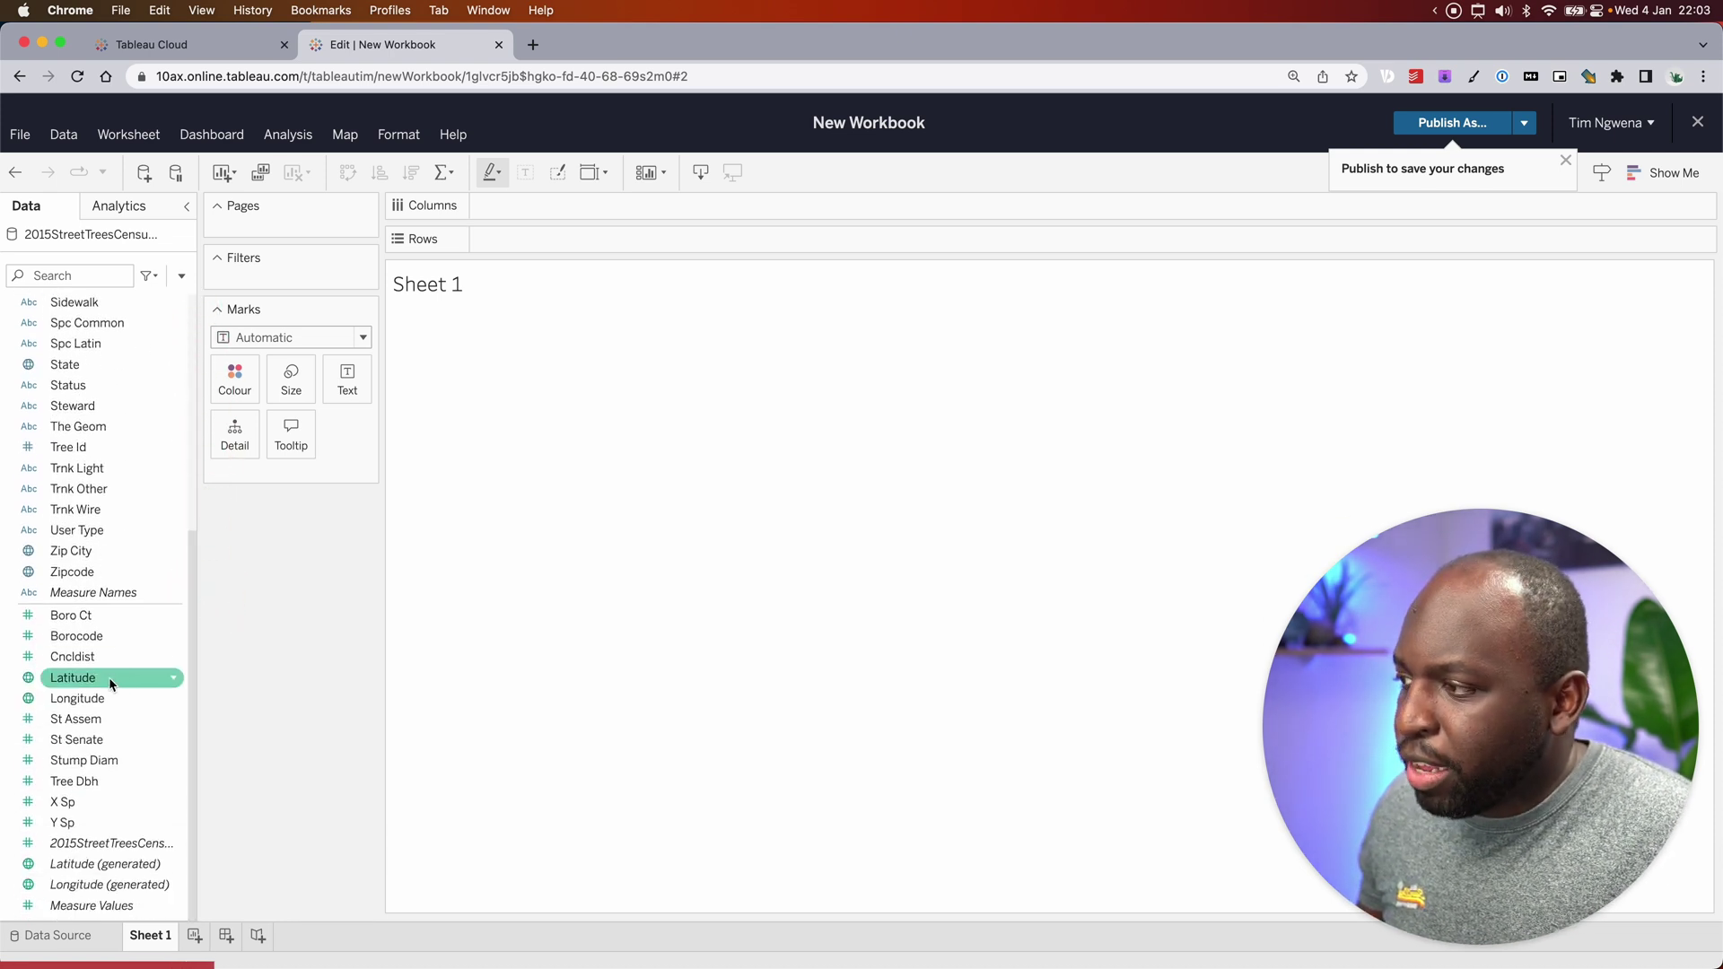
click(112, 699)
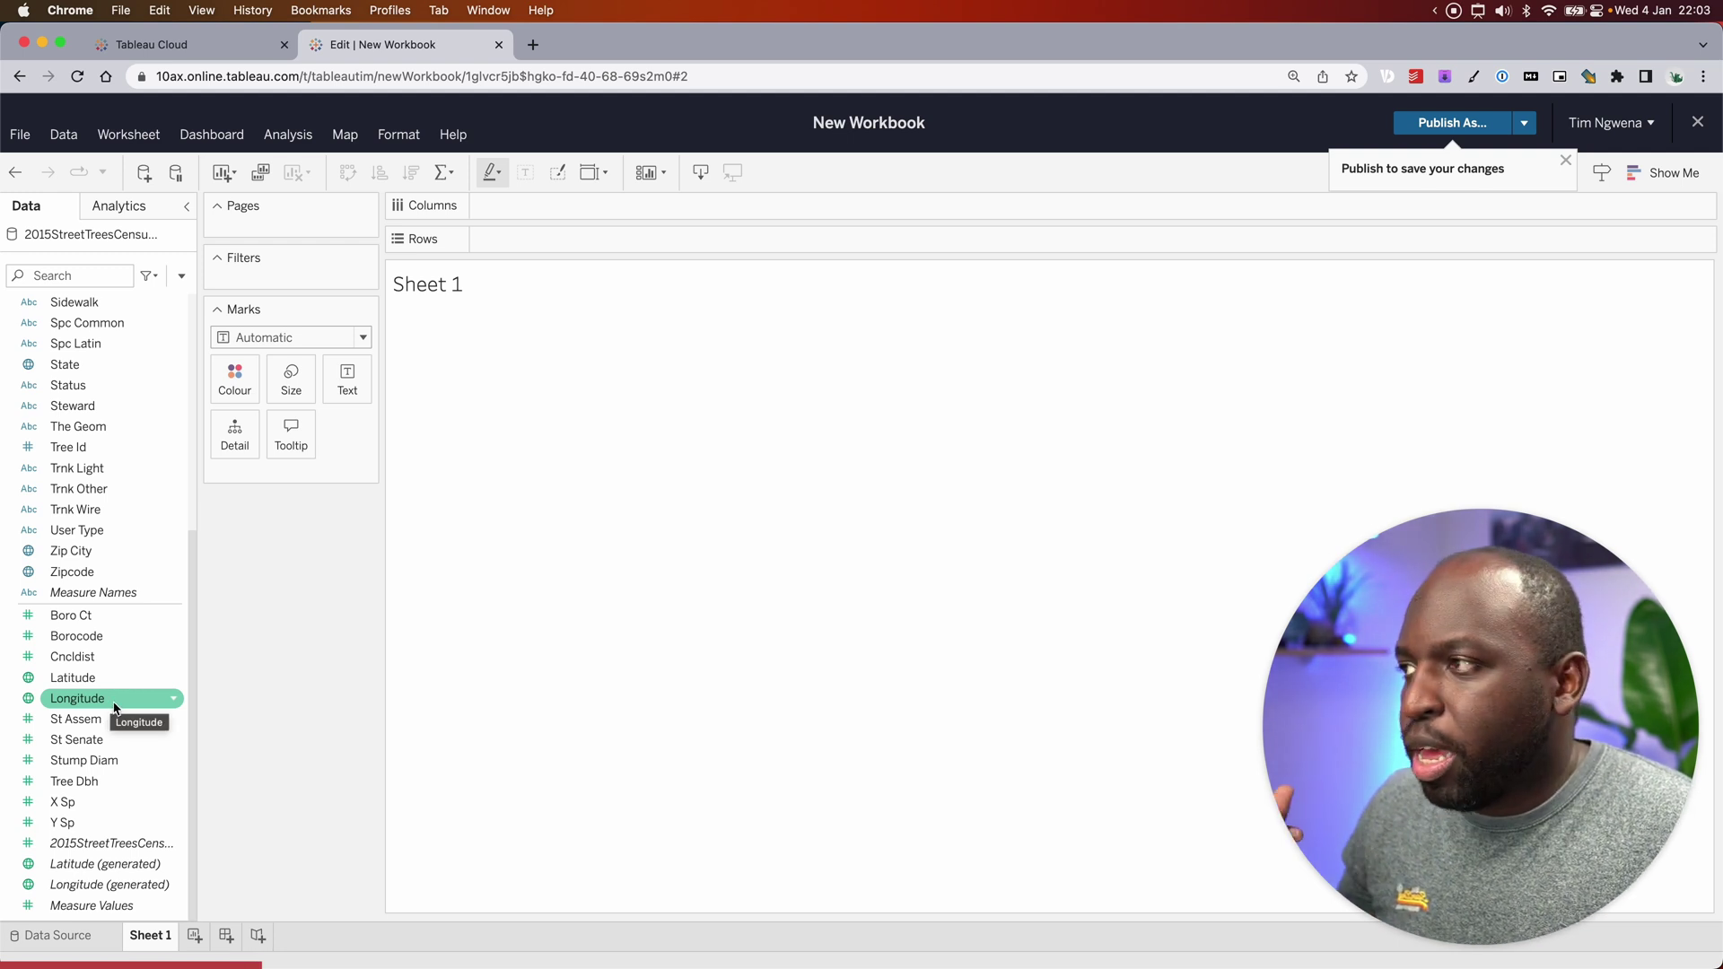
click(175, 592)
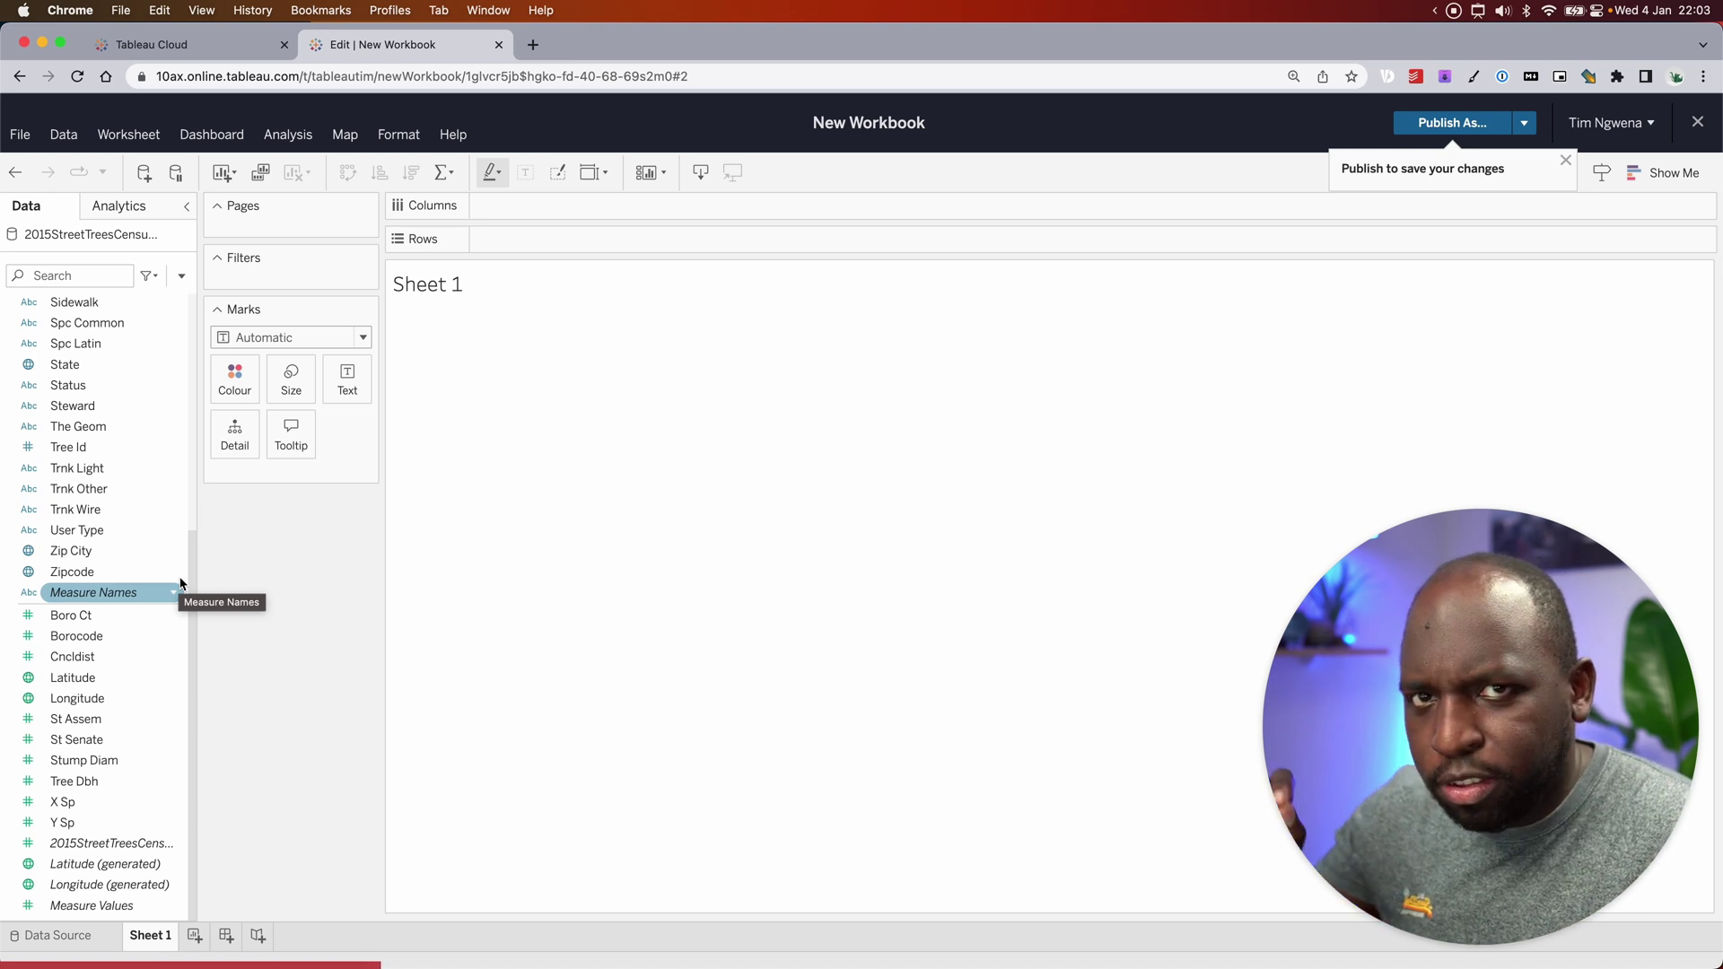
click(234, 619)
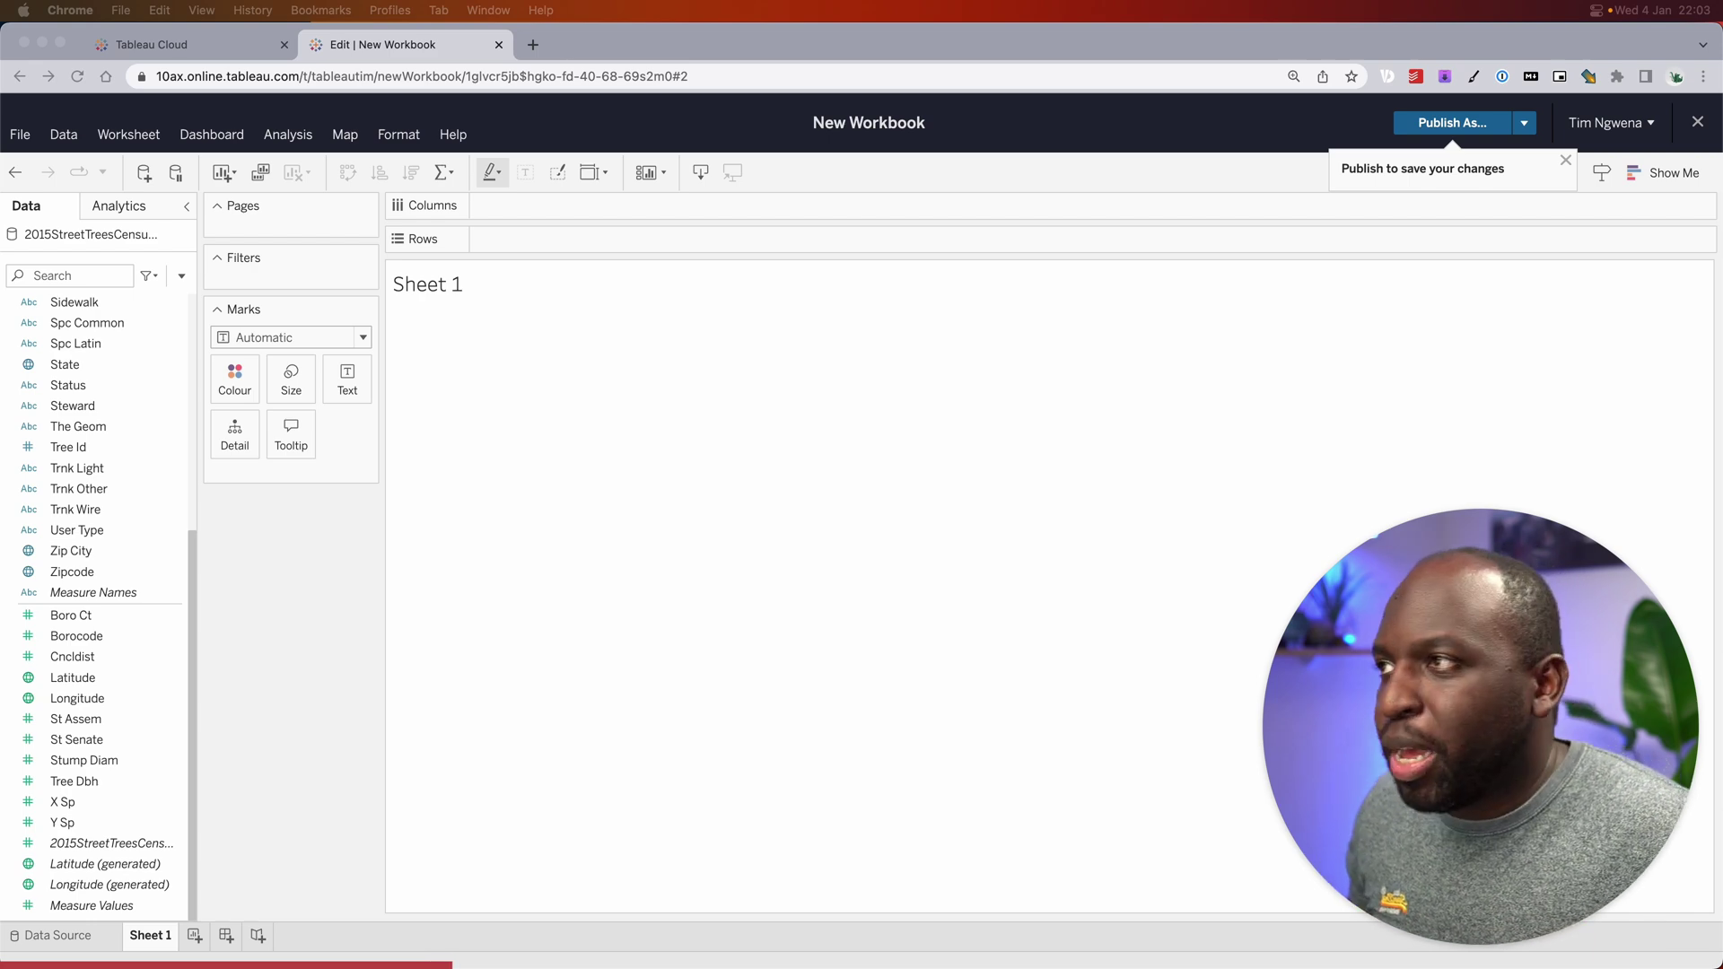
Step: Open Google Maps in a new browser tab and look up the Empire State Building in New York
click(535, 47)
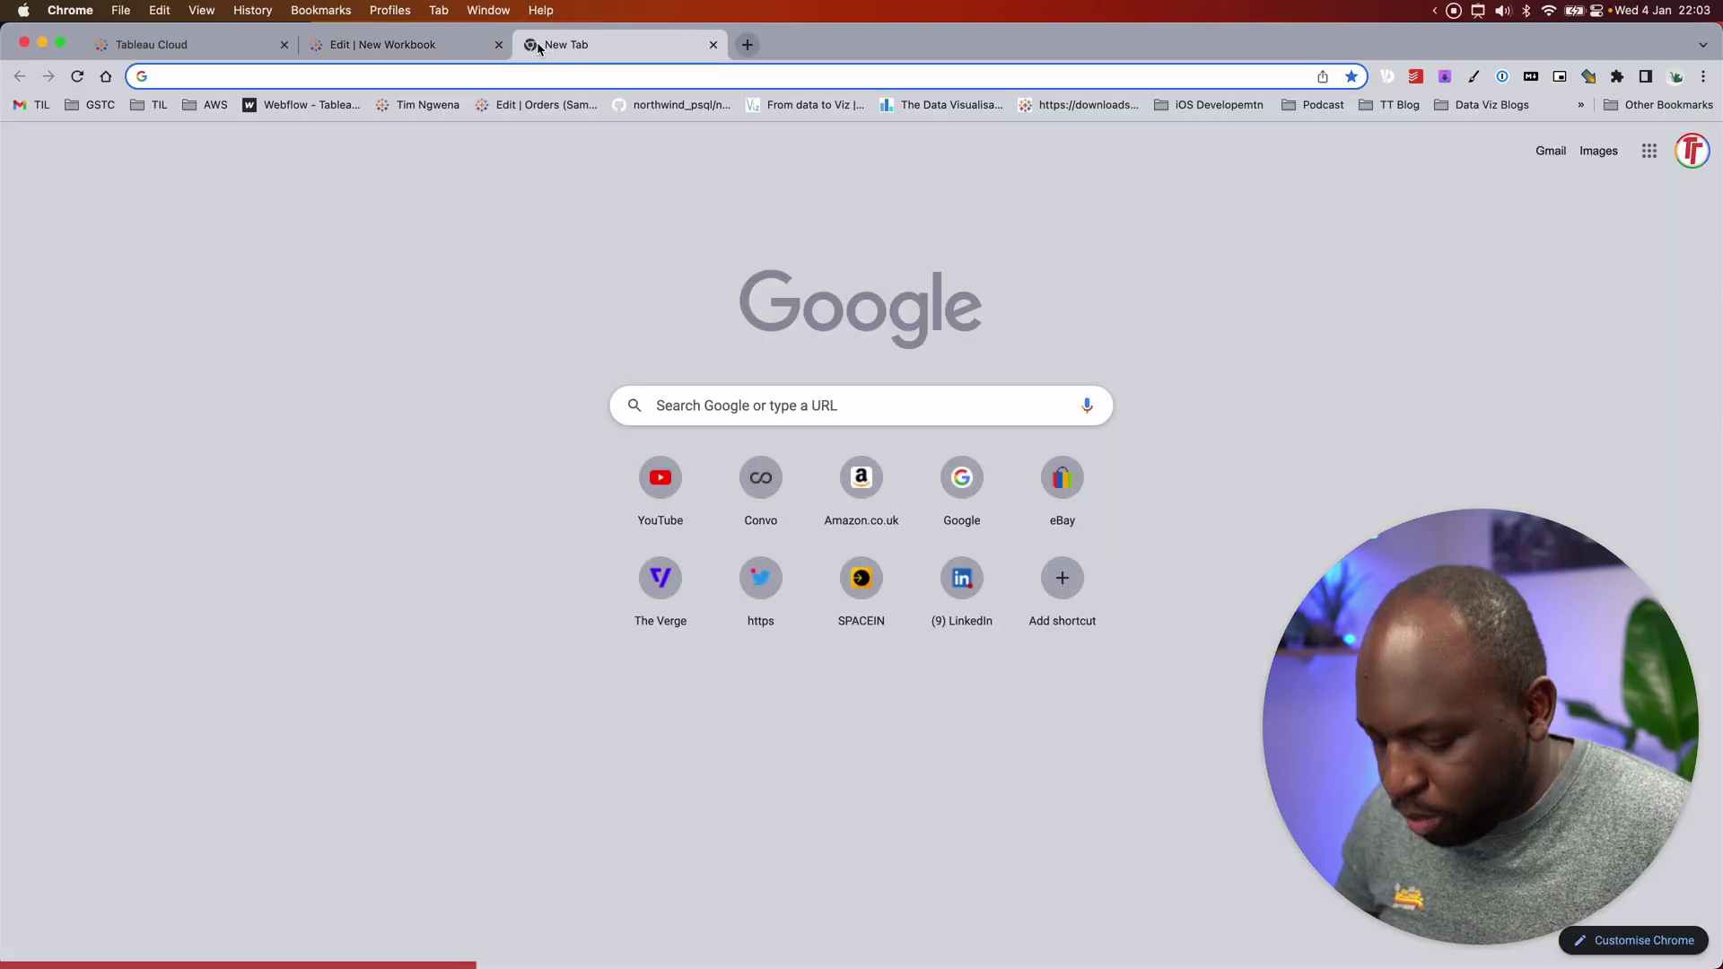
text(maps)
key(Return)
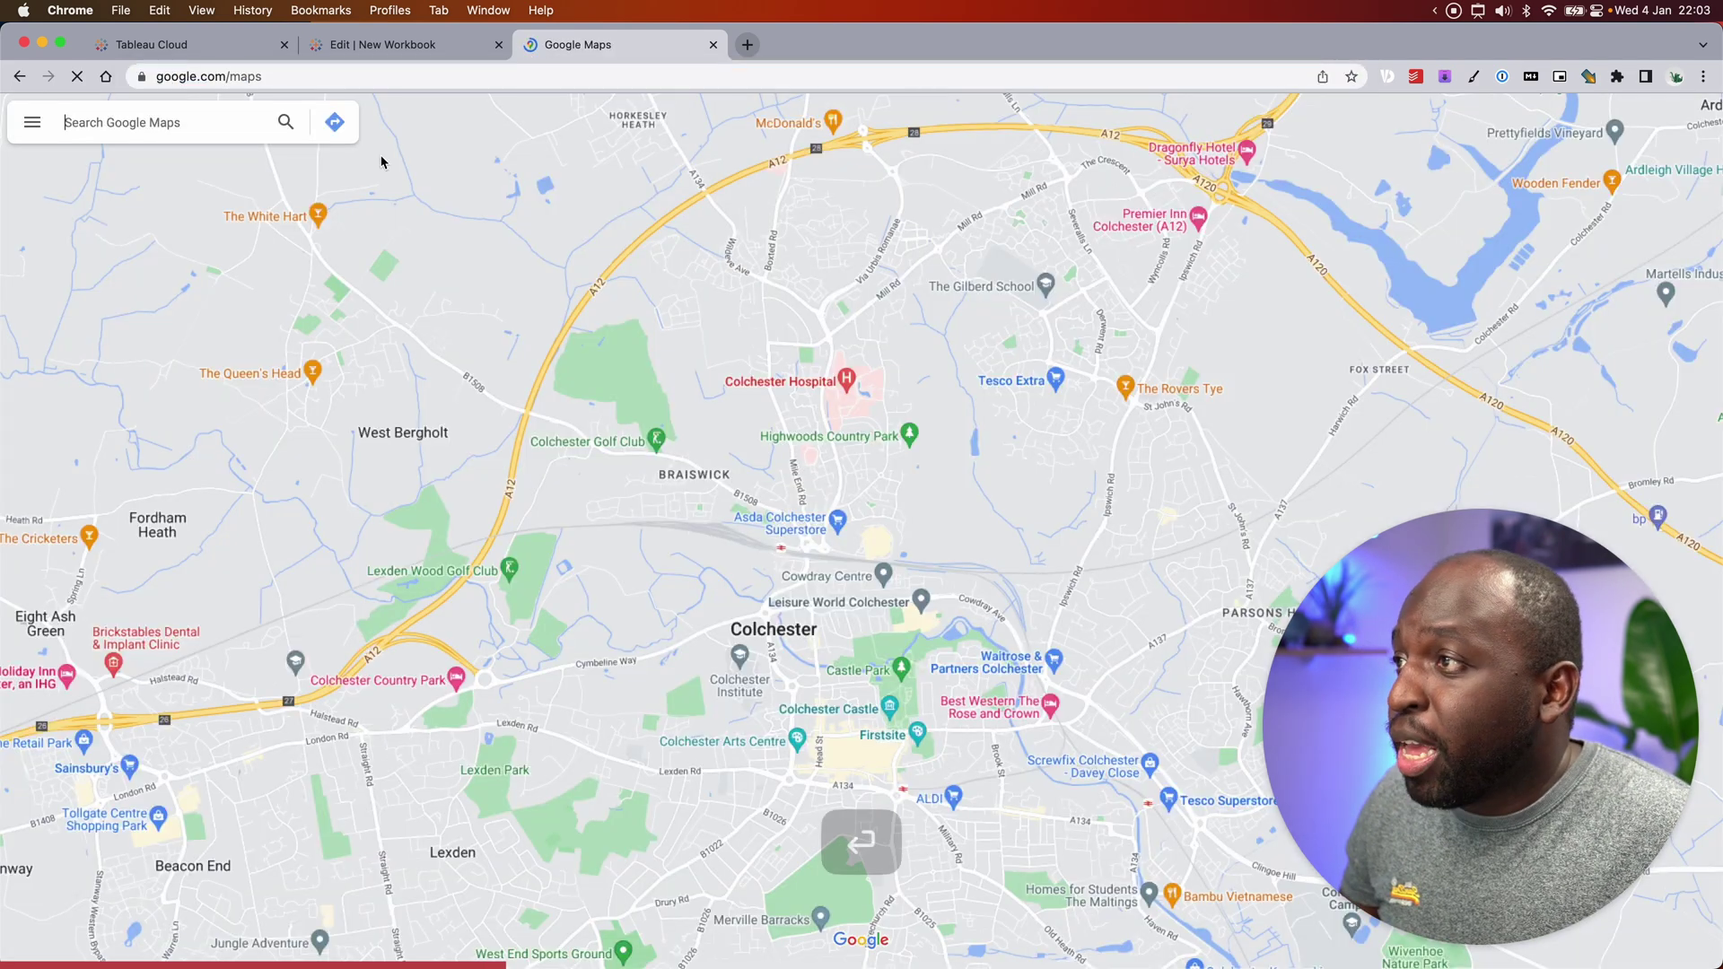
click(158, 121)
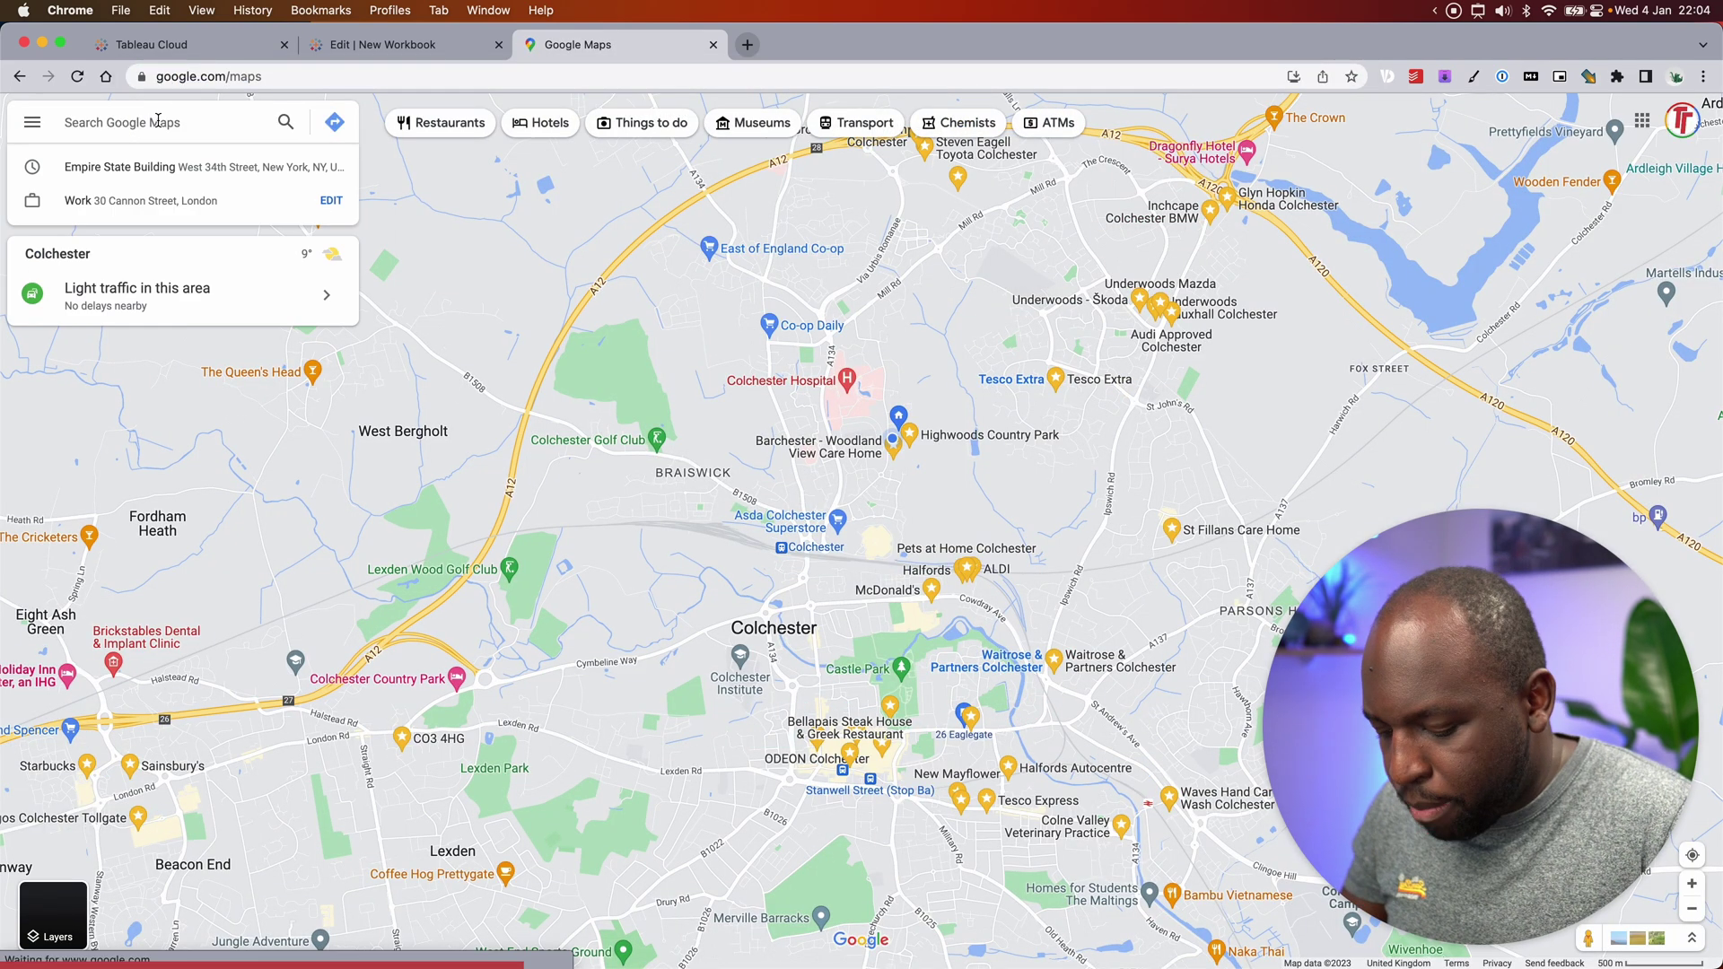
text(em)
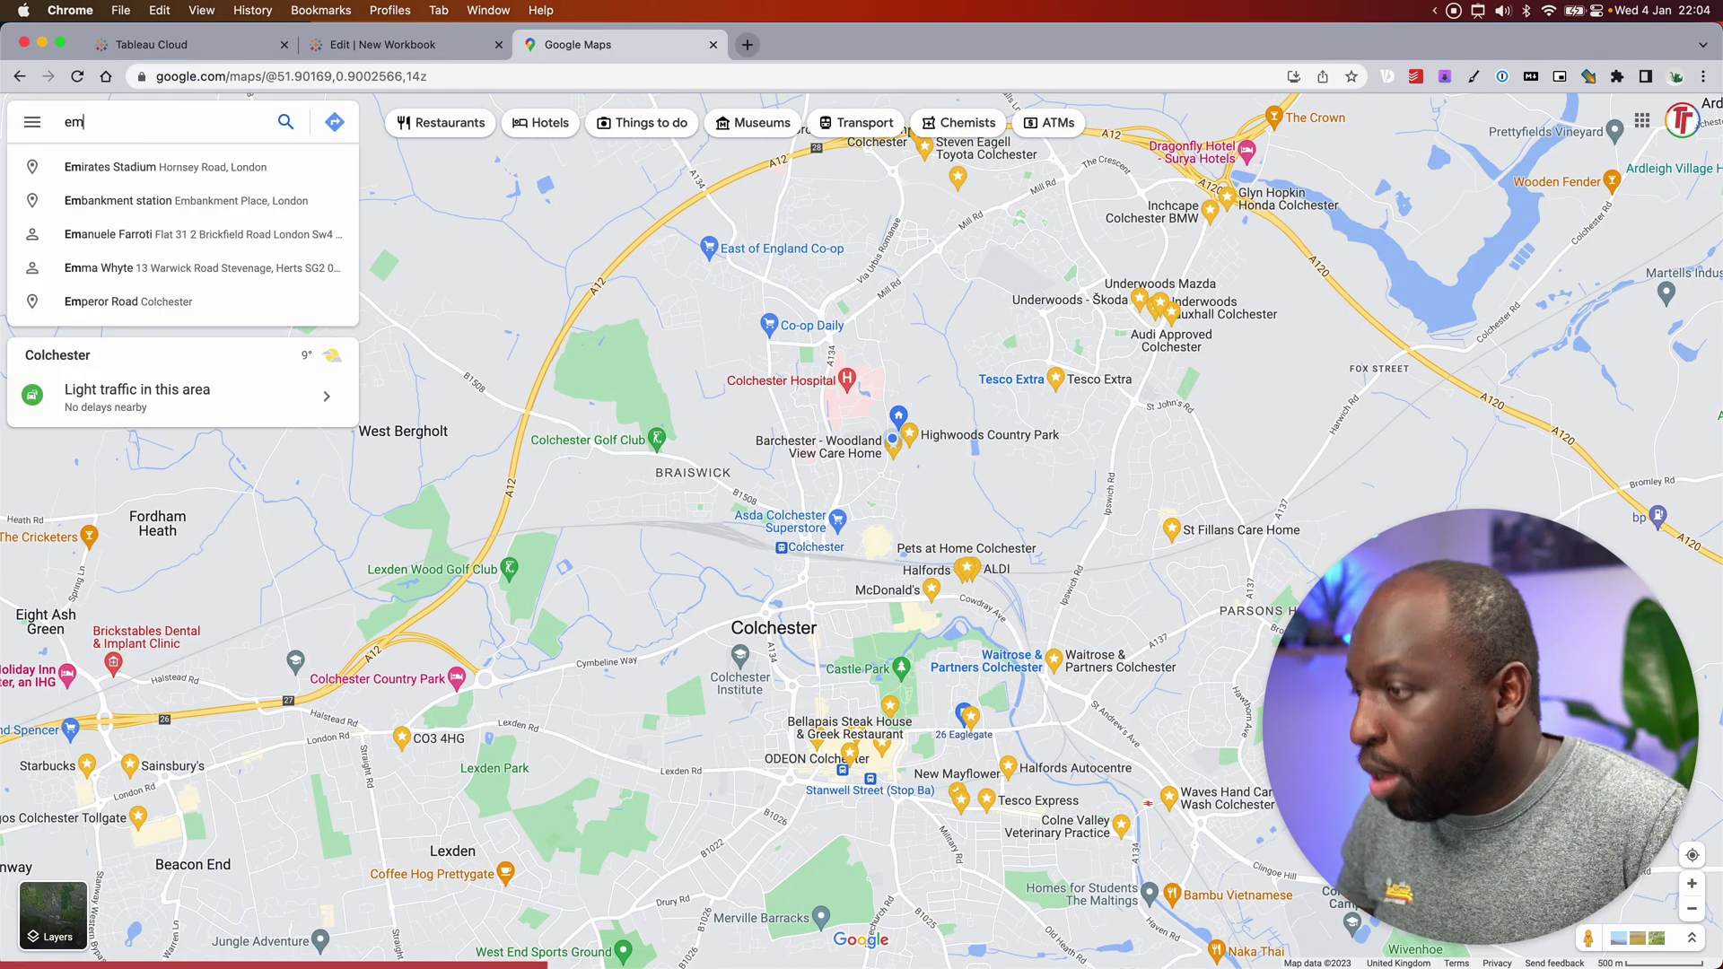
text(pire)
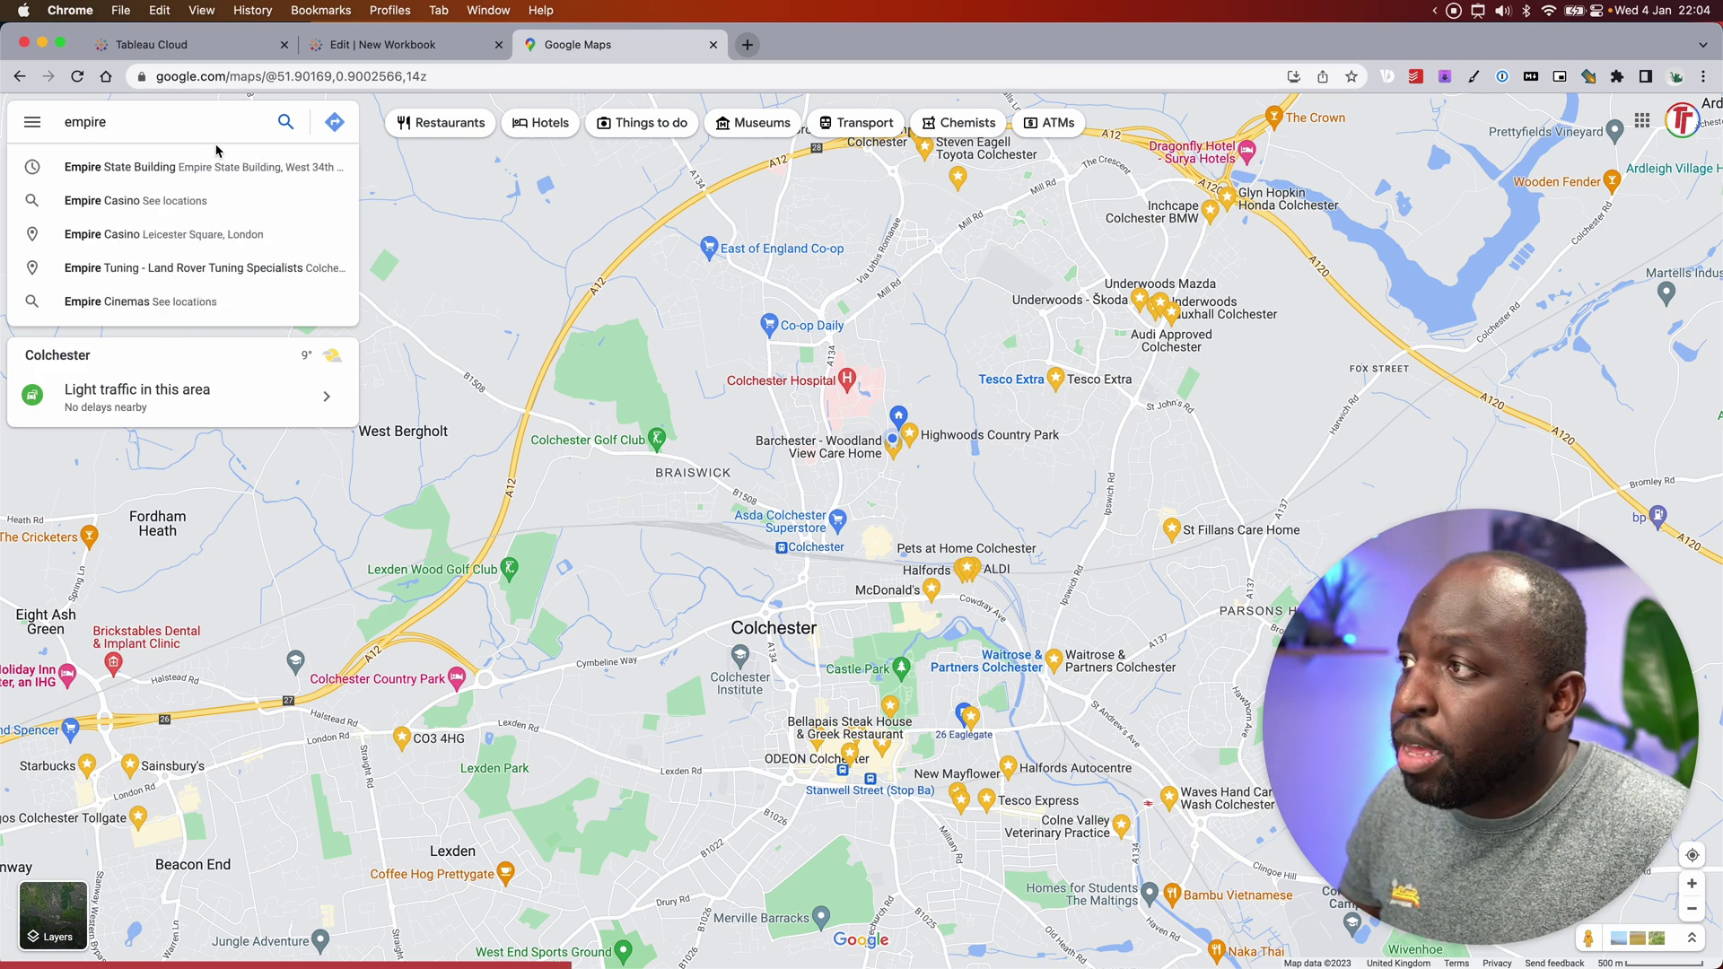
click(222, 164)
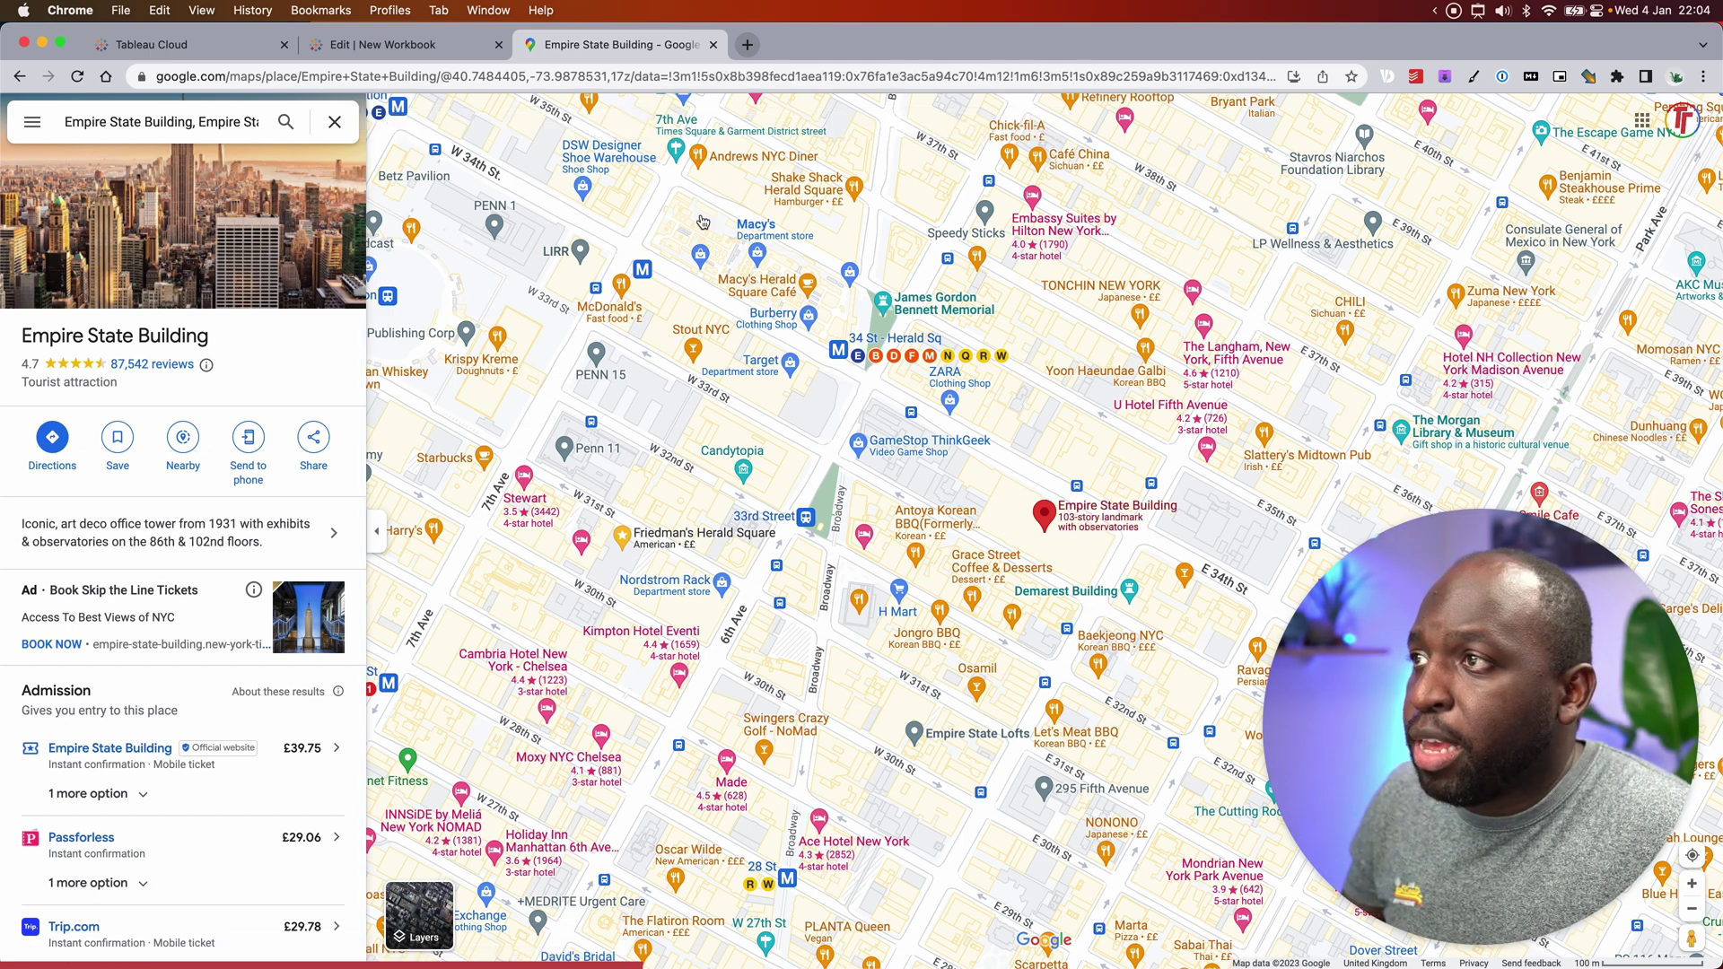
Step: Copy the Empire State Building's coordinates 40.7484405,-73.9878531 from the page address and return to the Tableau workbook
drag(453, 76, 607, 76)
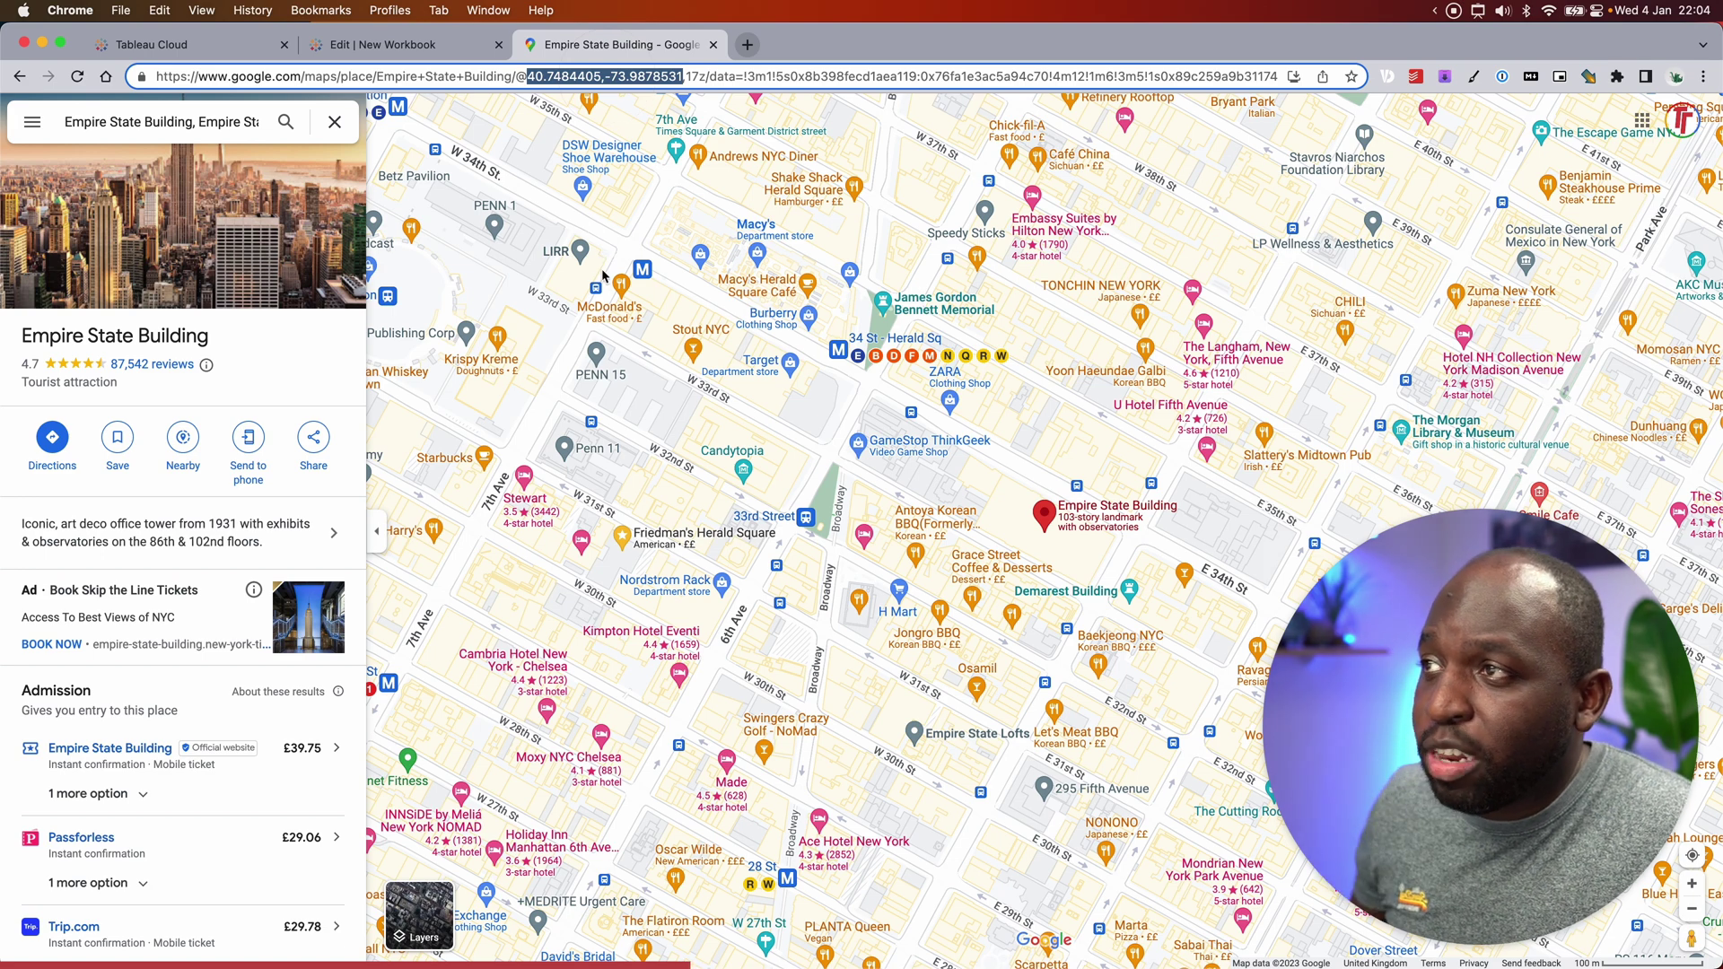
key(super+c)
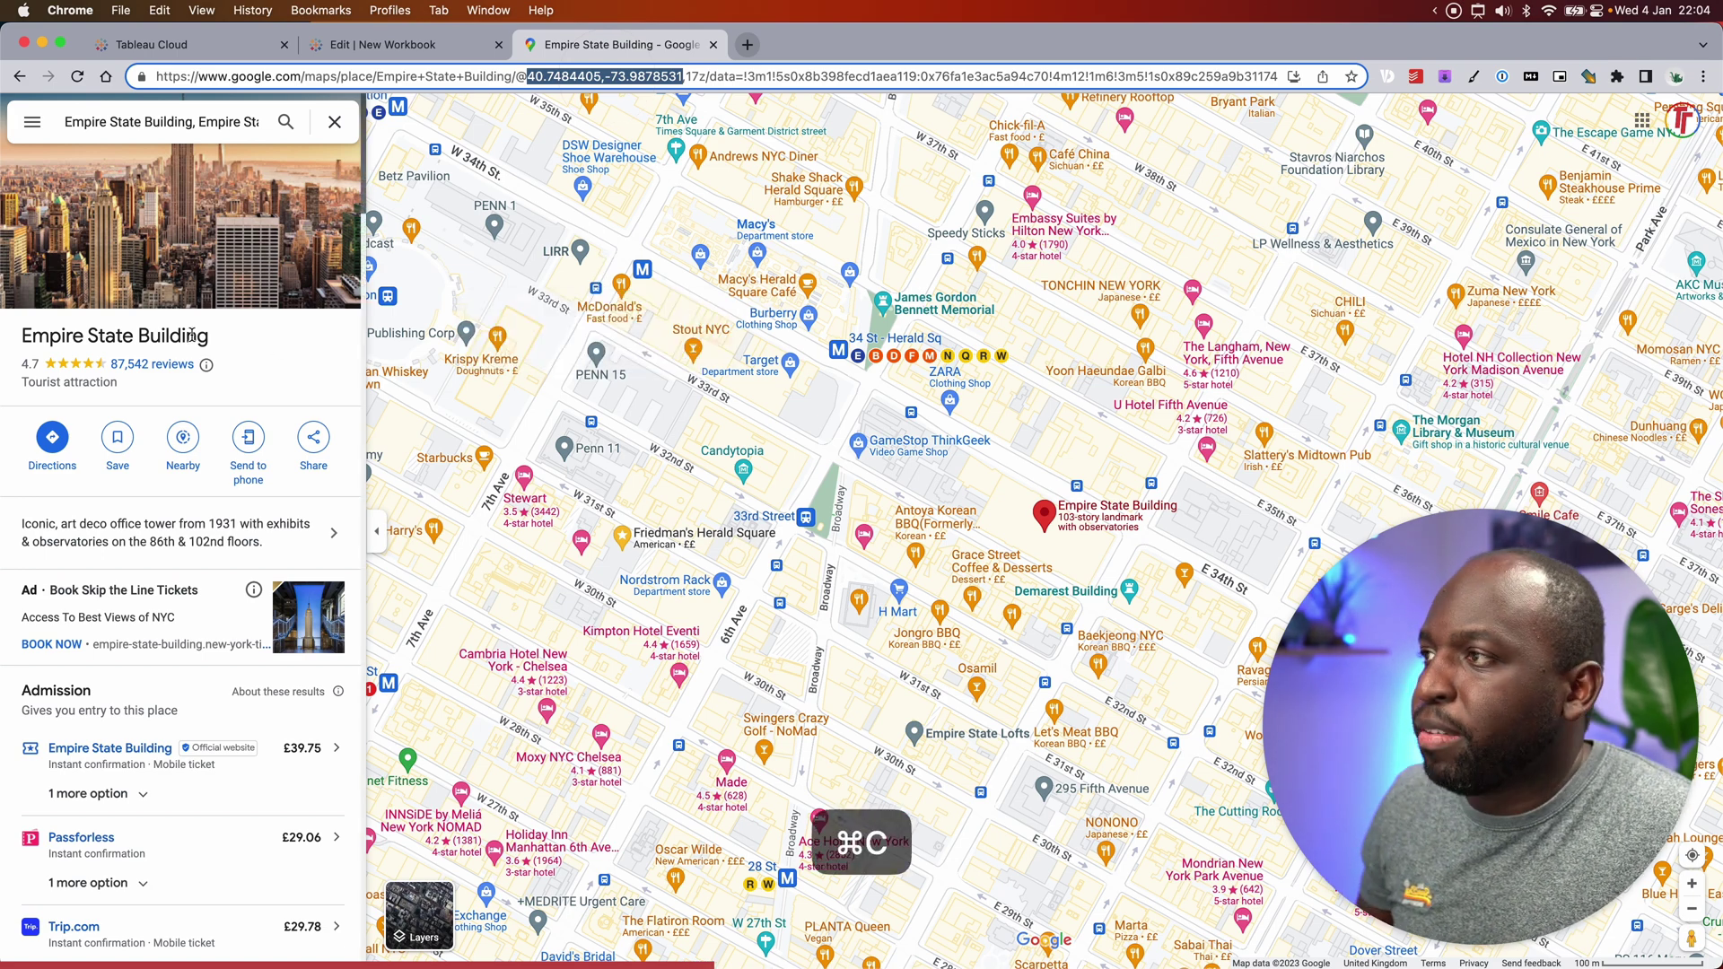
click(399, 44)
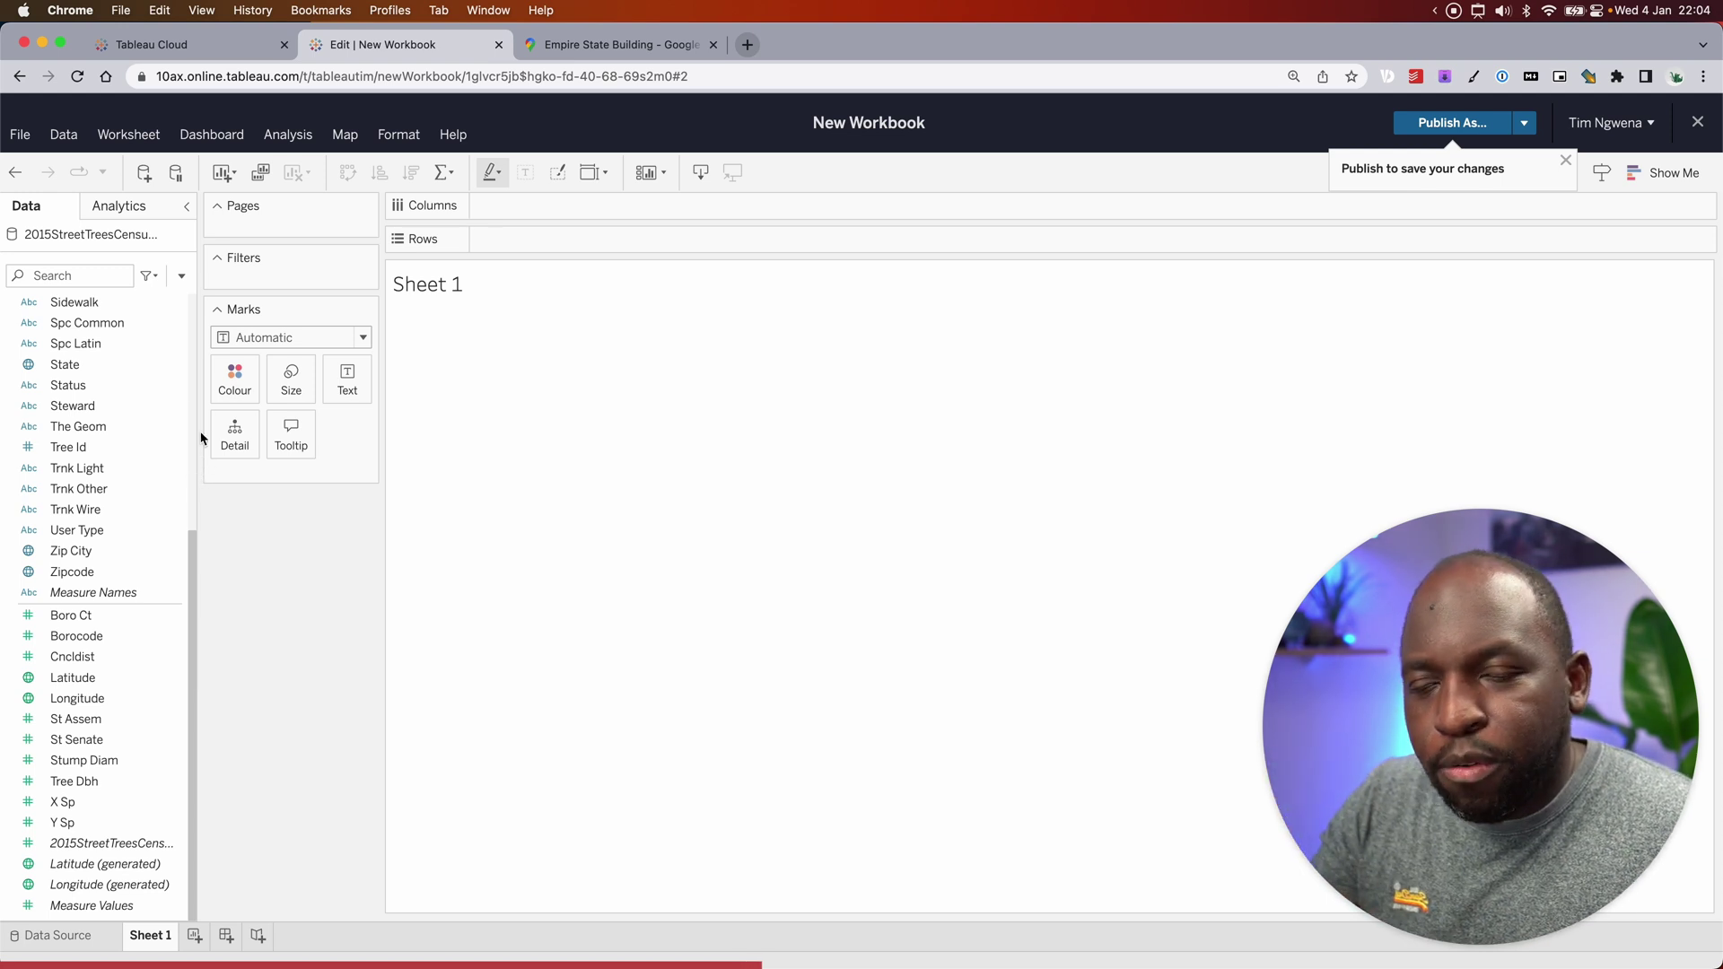
Step: Start a new parameter whose allowable values come from a list
click(182, 282)
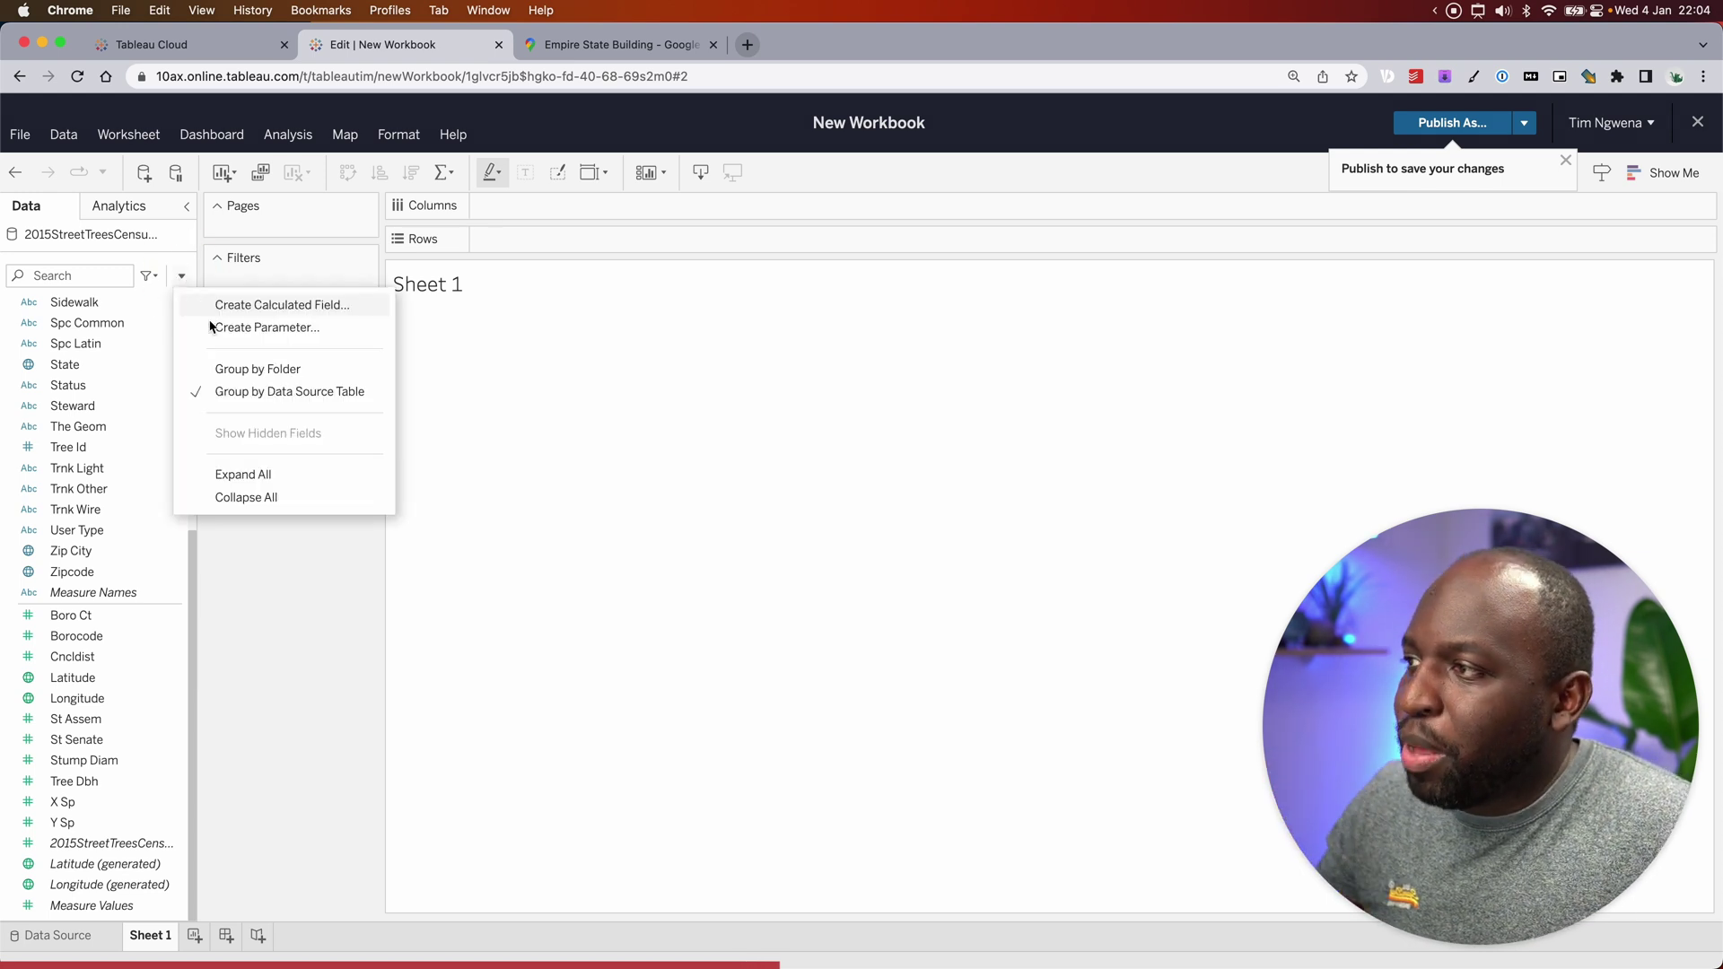
click(293, 327)
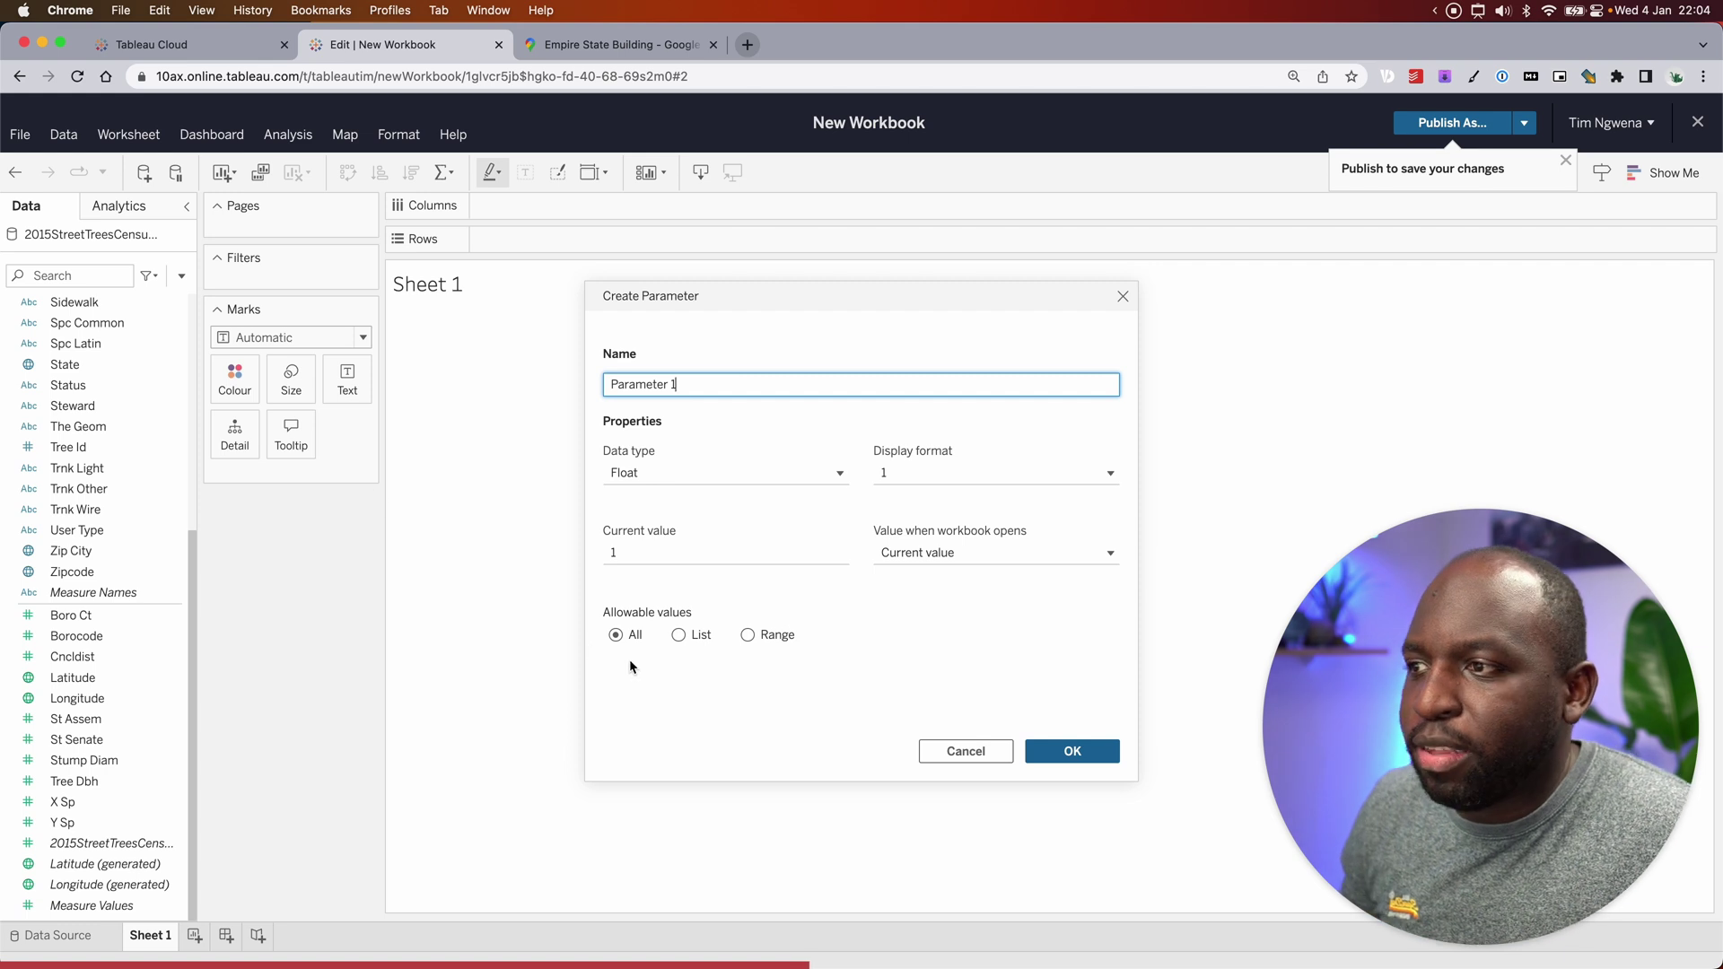
click(673, 636)
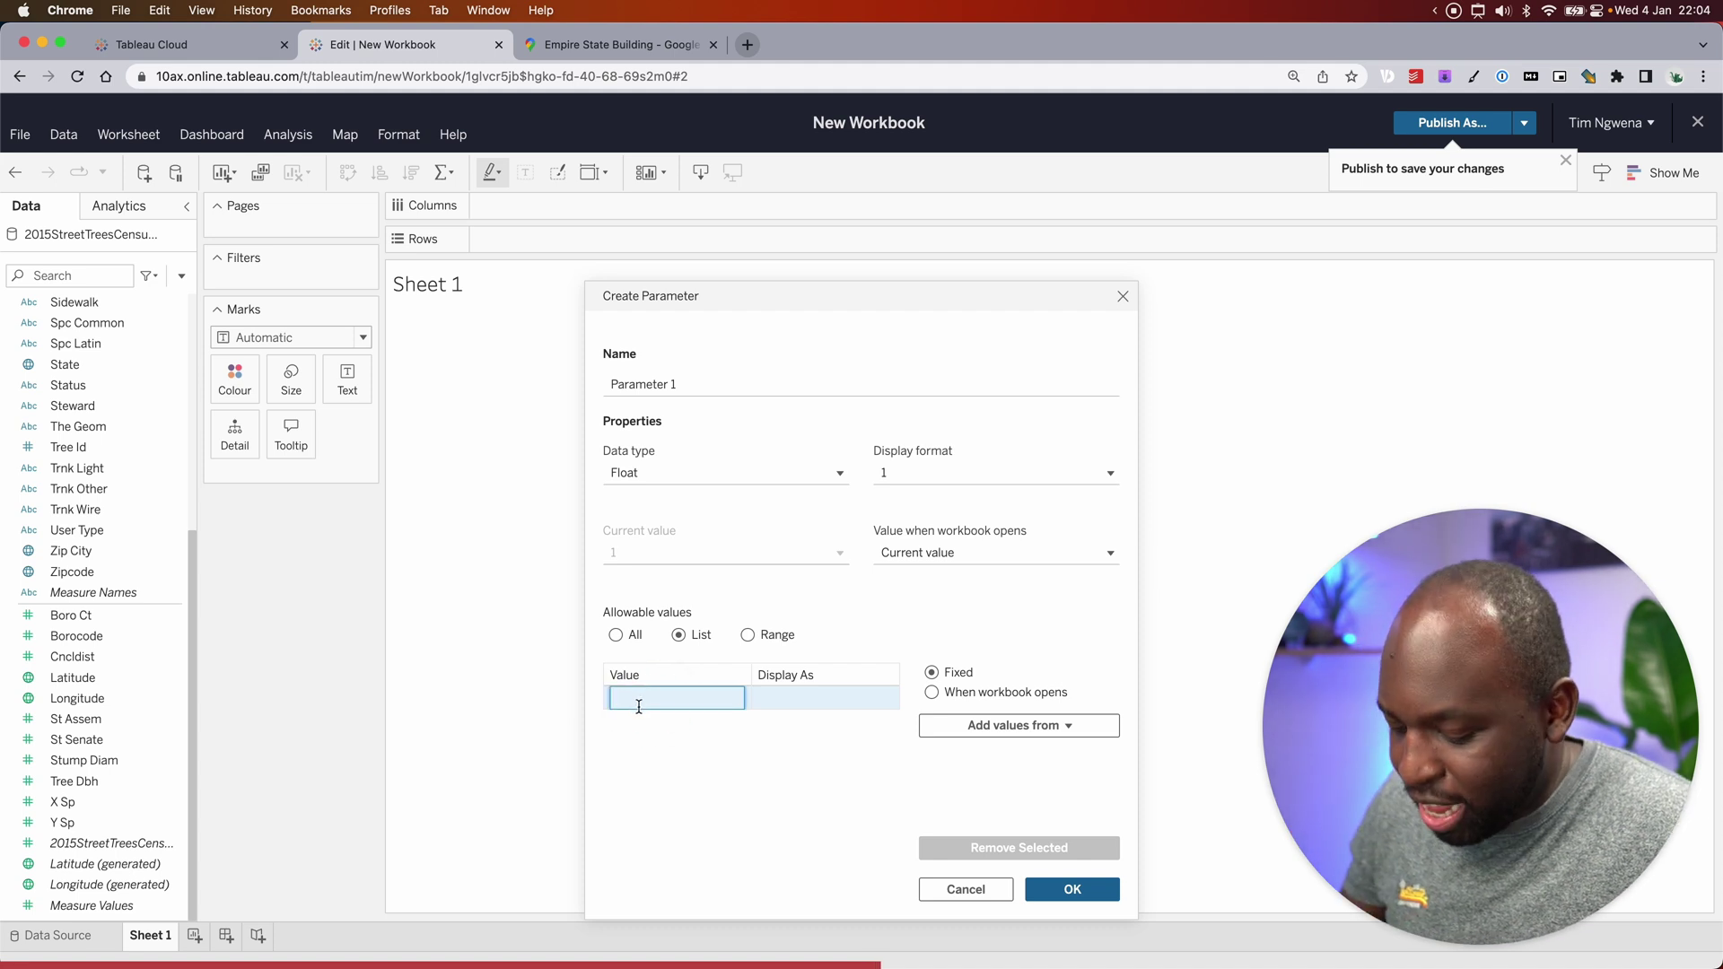
Step: Try to add the coordinates 40.7484405,-73.9878531 as a list value of the Float parameter
key(cmd+v)
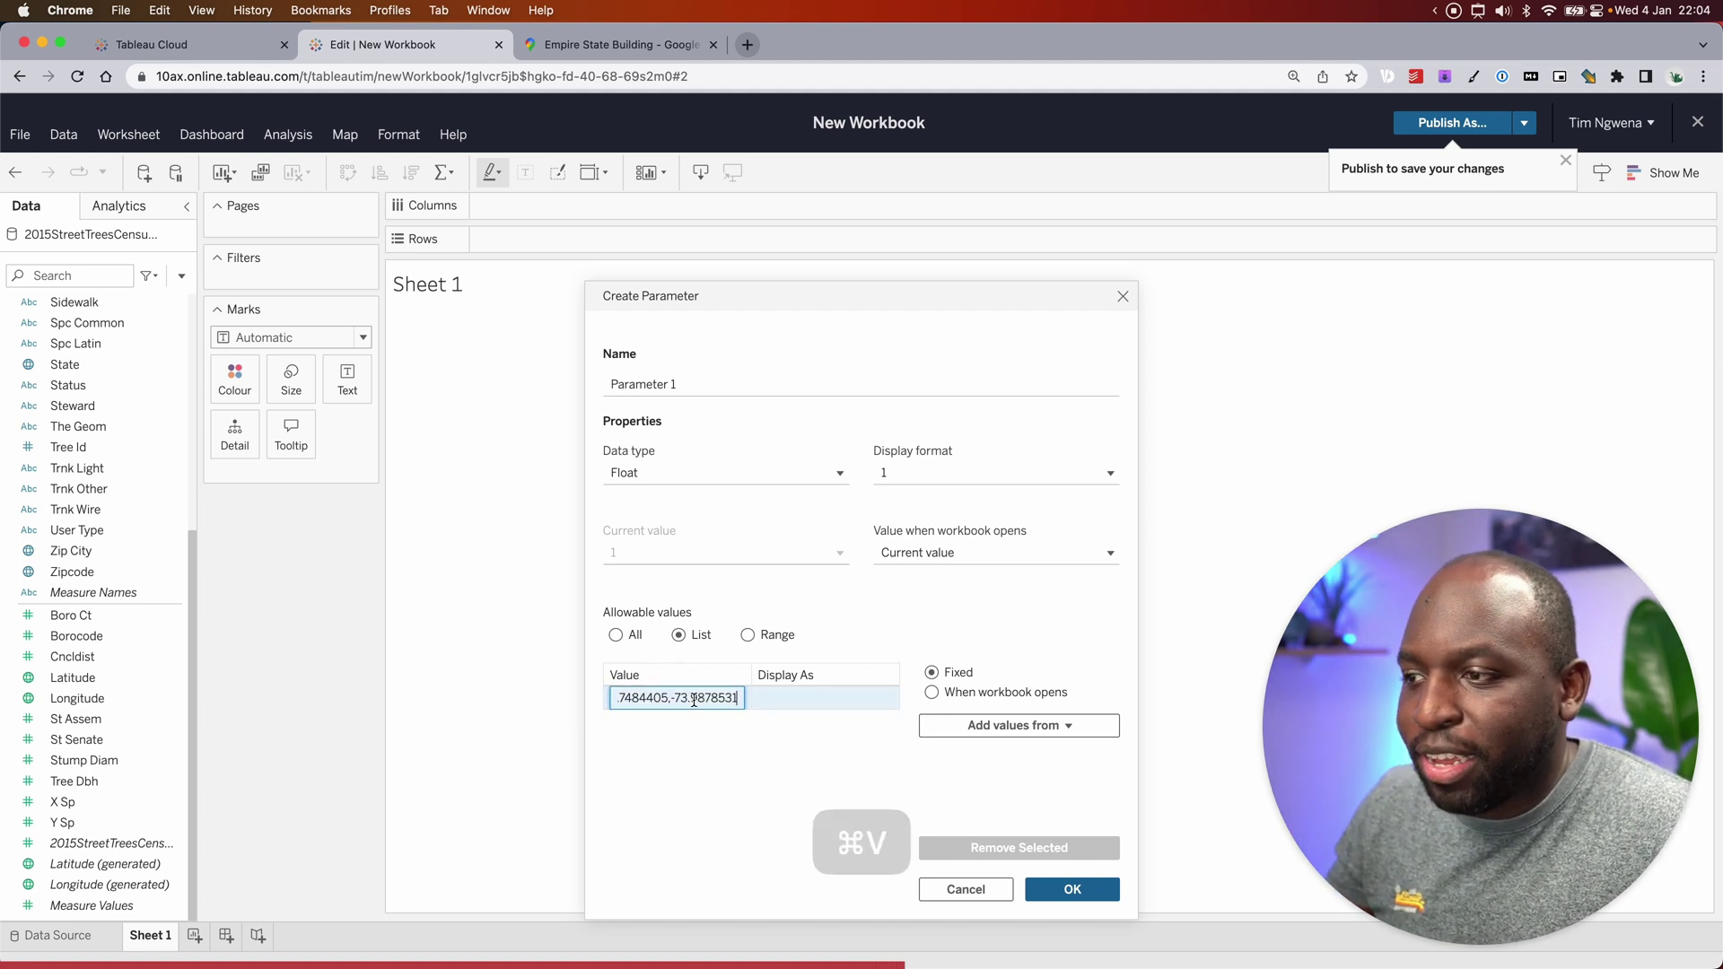
drag(696, 699, 583, 703)
click(760, 726)
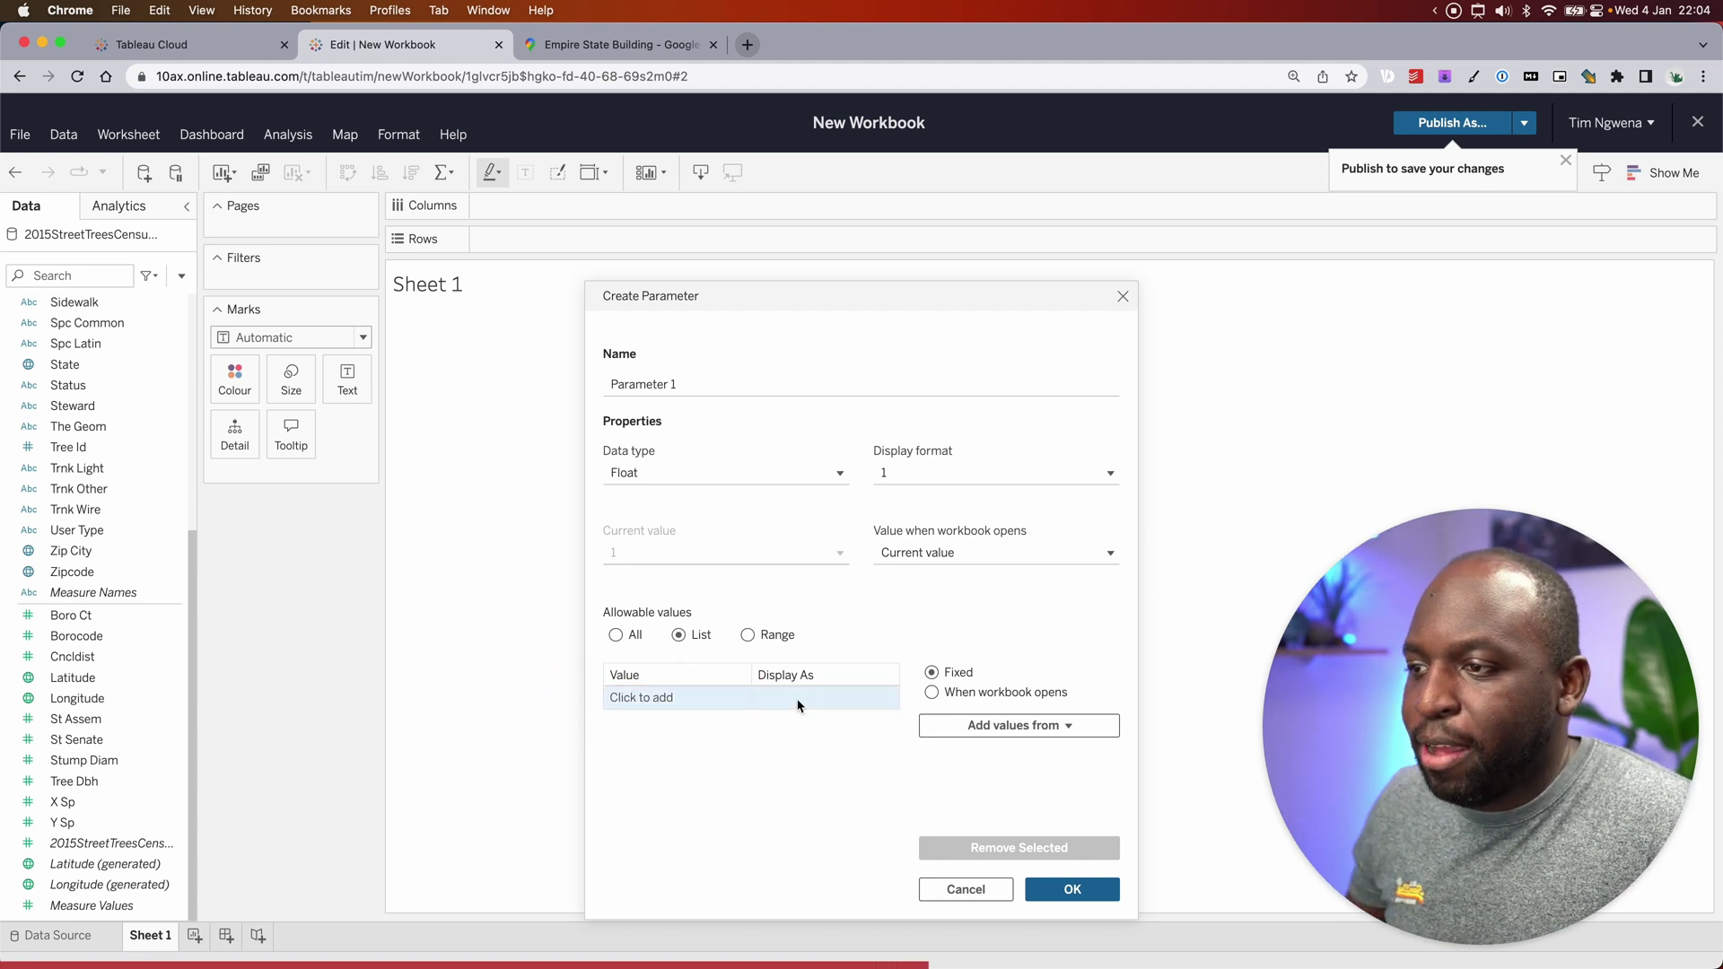
key(super+v)
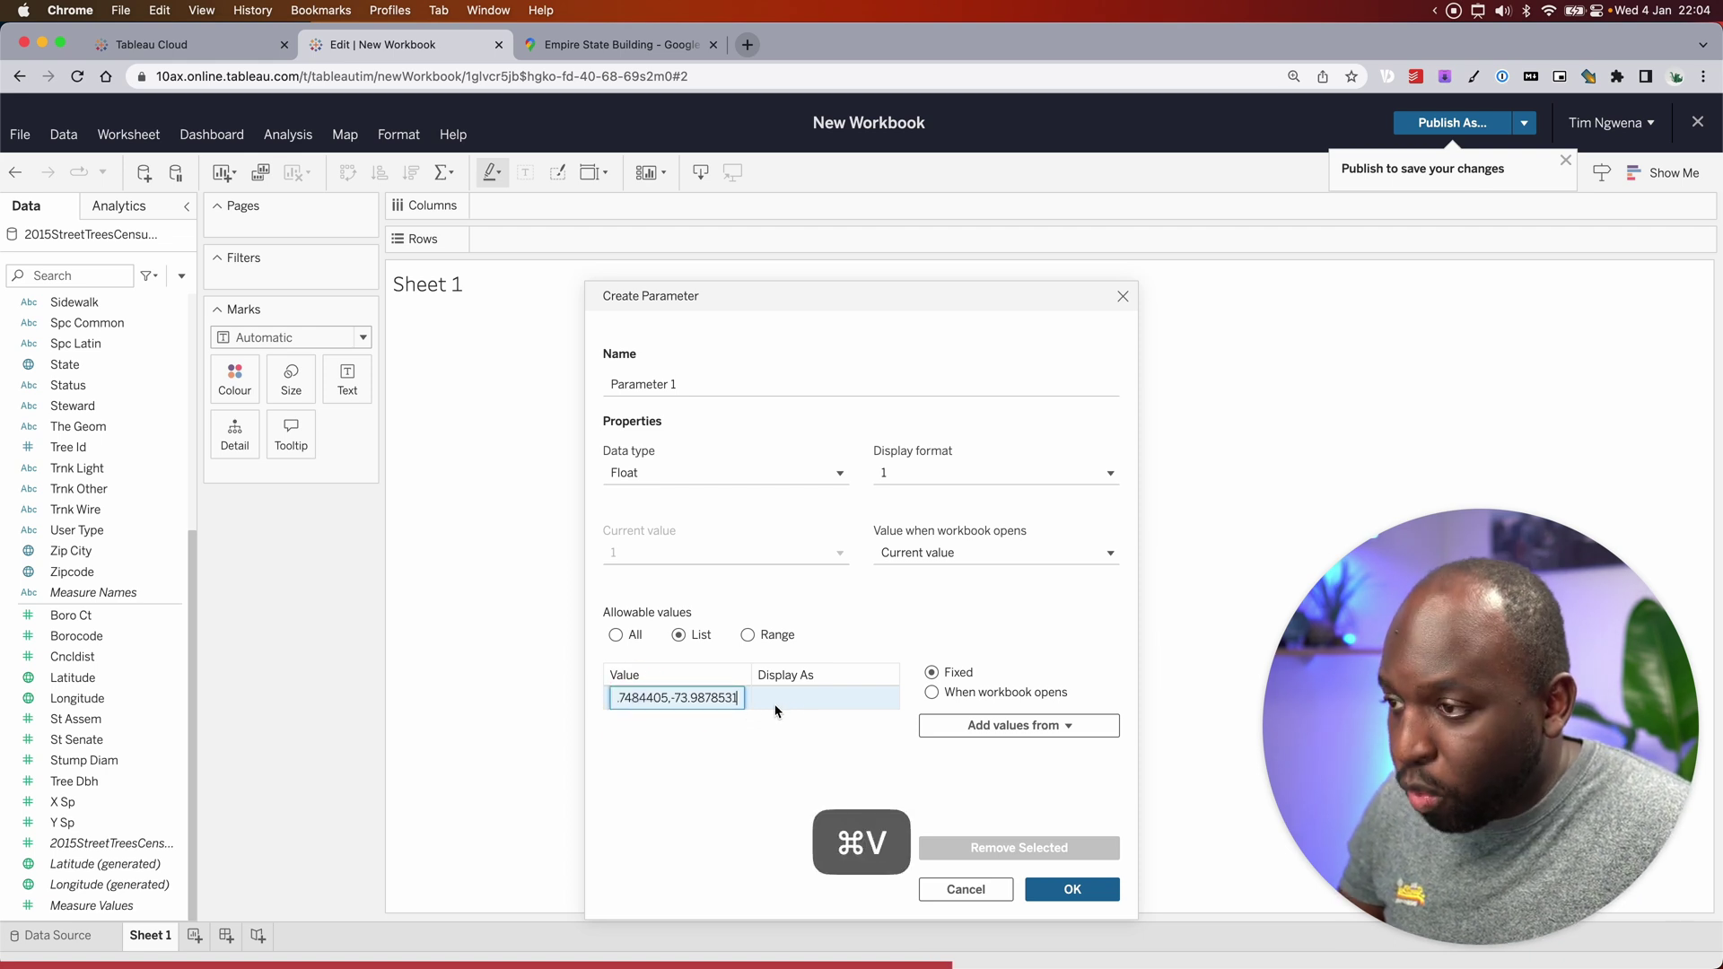
click(793, 708)
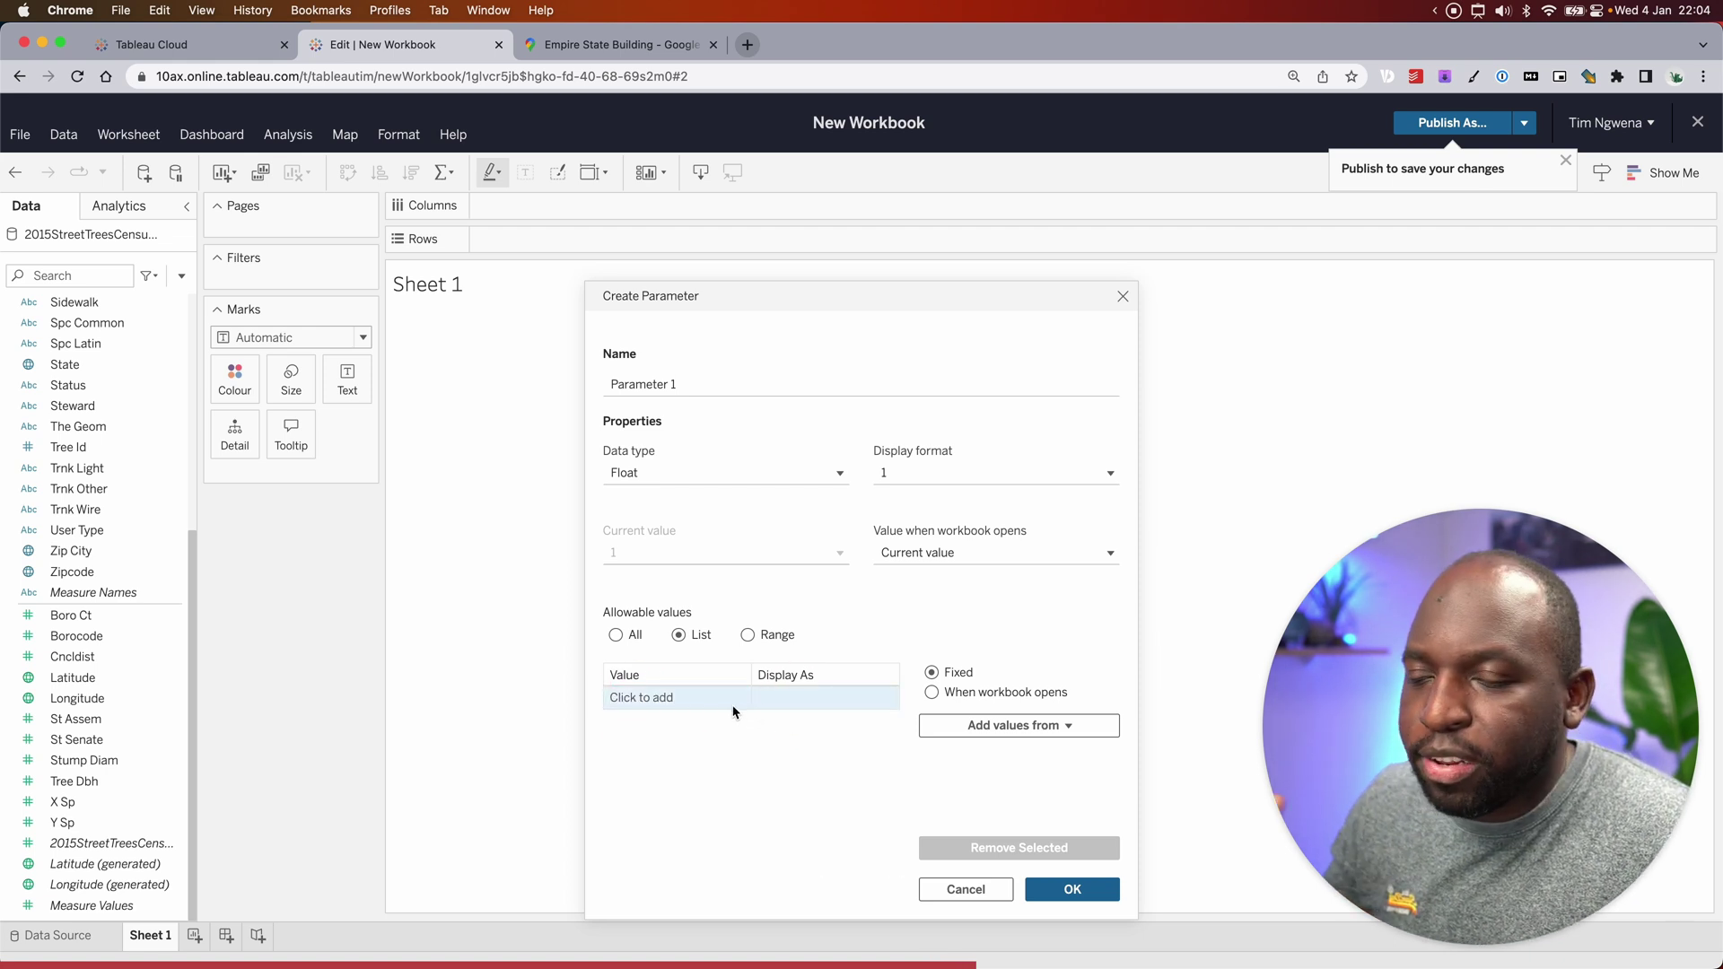
click(706, 697)
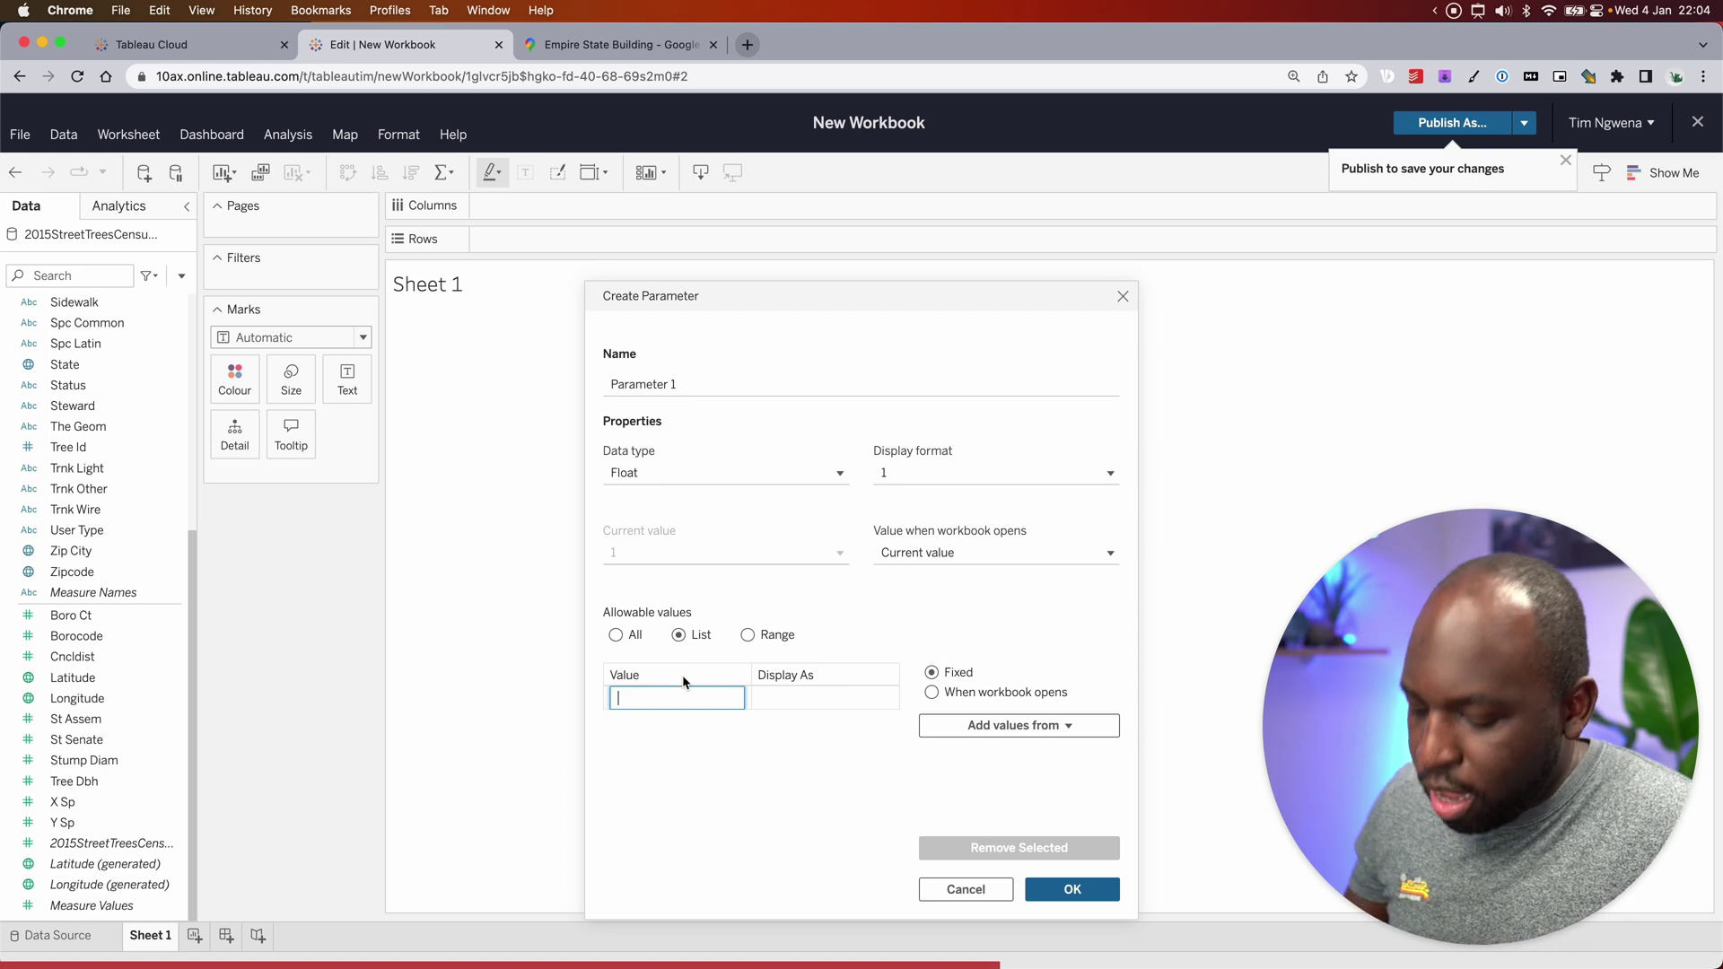
text(40.7484405,-73.9878531)
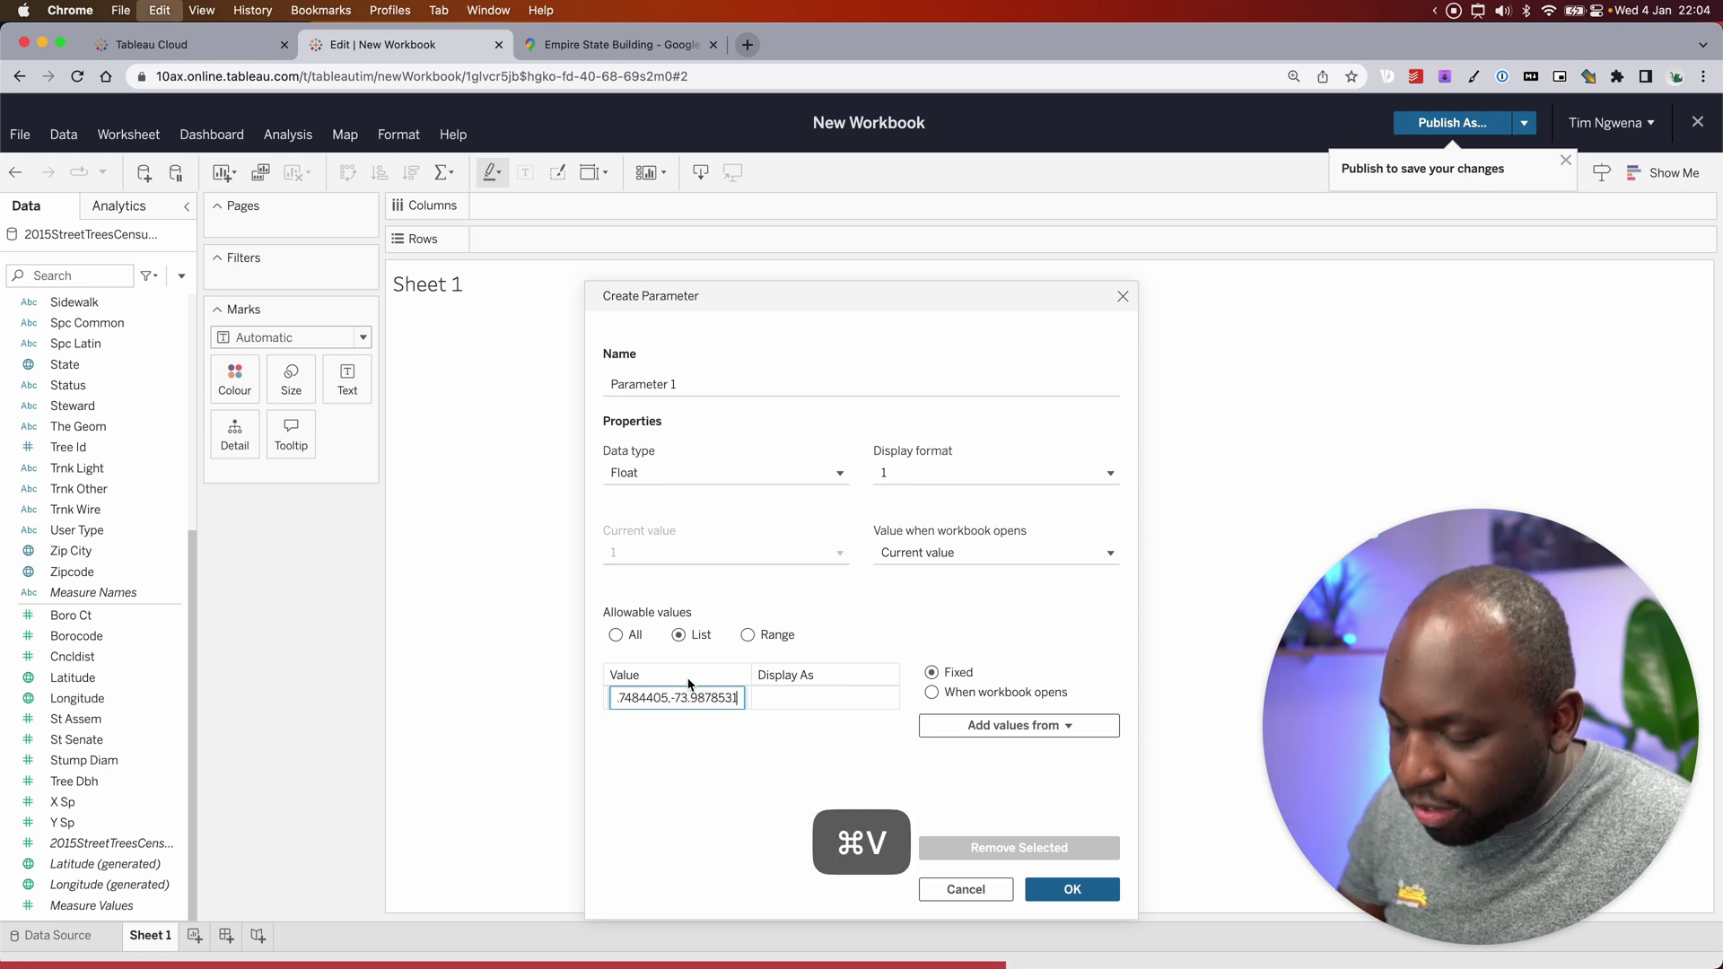
click(786, 709)
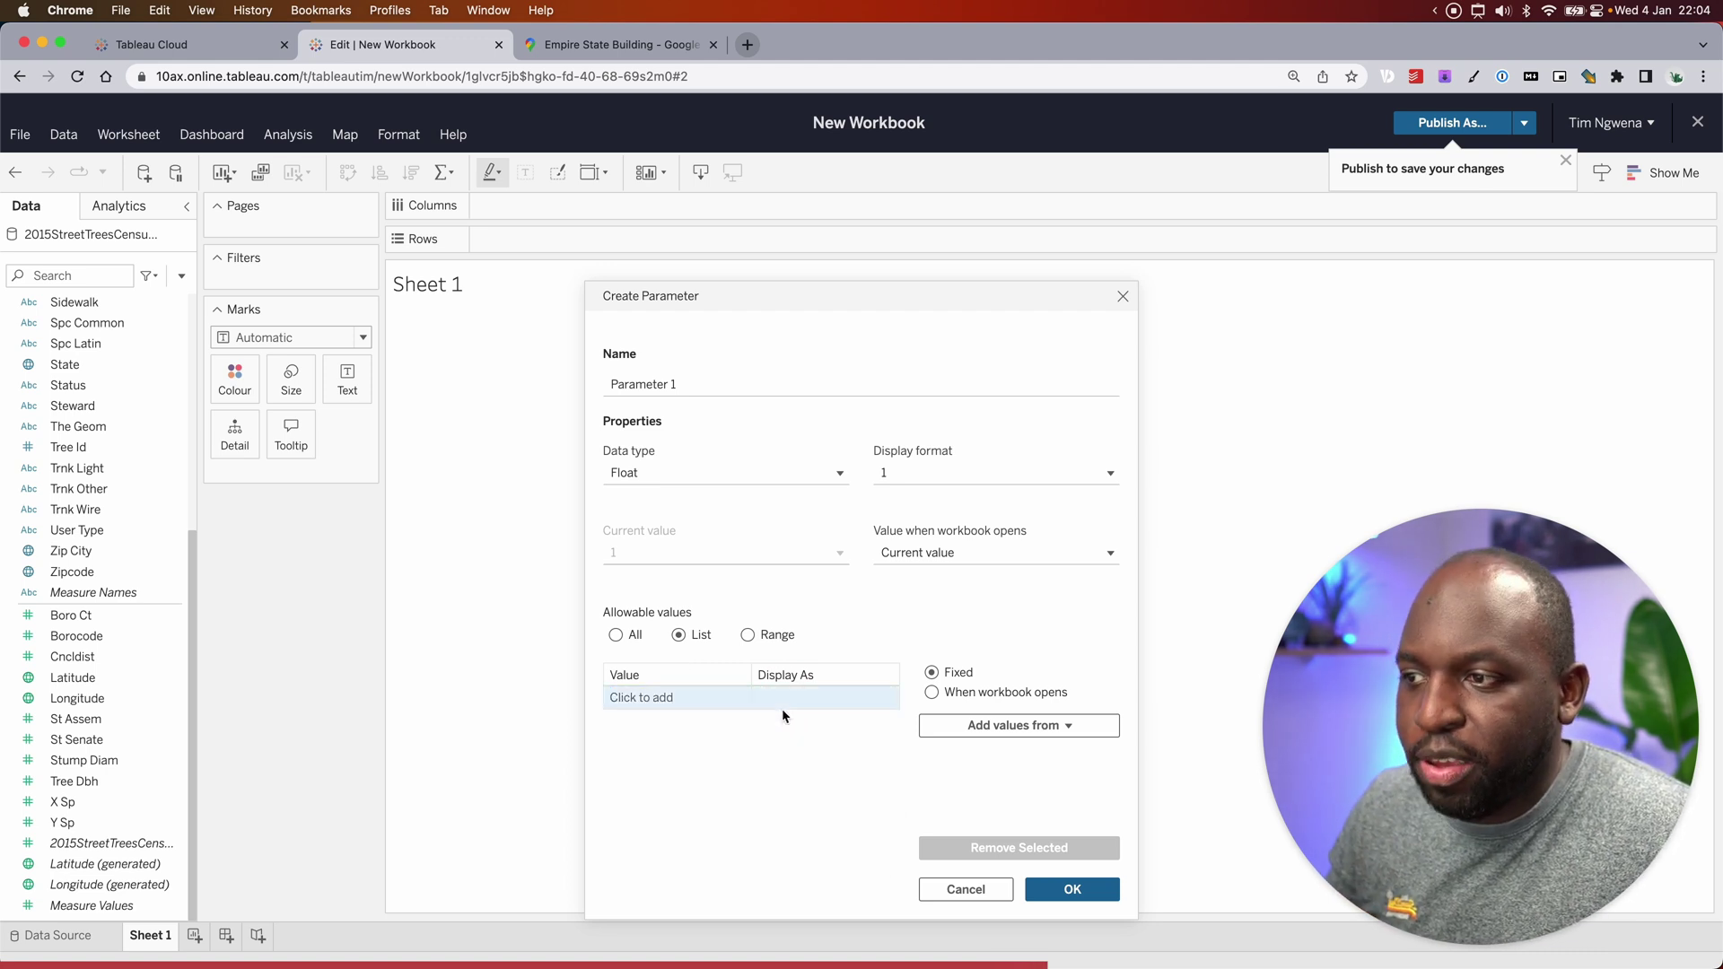
Step: Set the parameter's data type to String and add 40.7484405,-73.9878531 to its list of allowable values
click(673, 476)
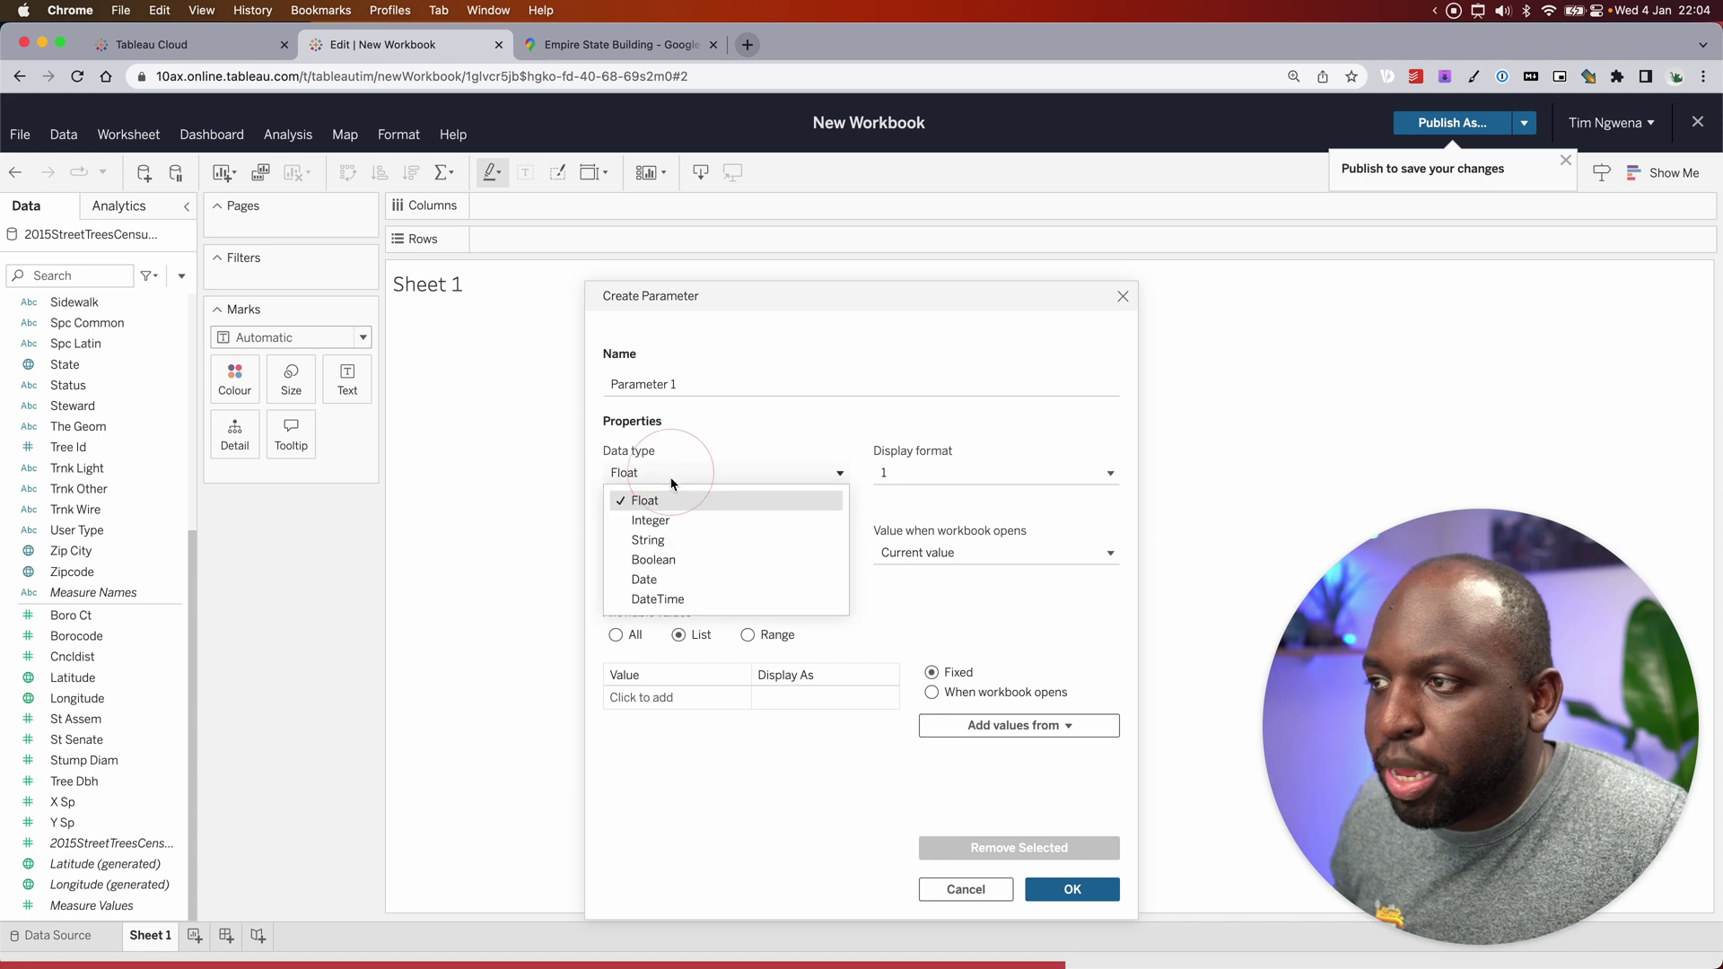
click(678, 540)
click(669, 706)
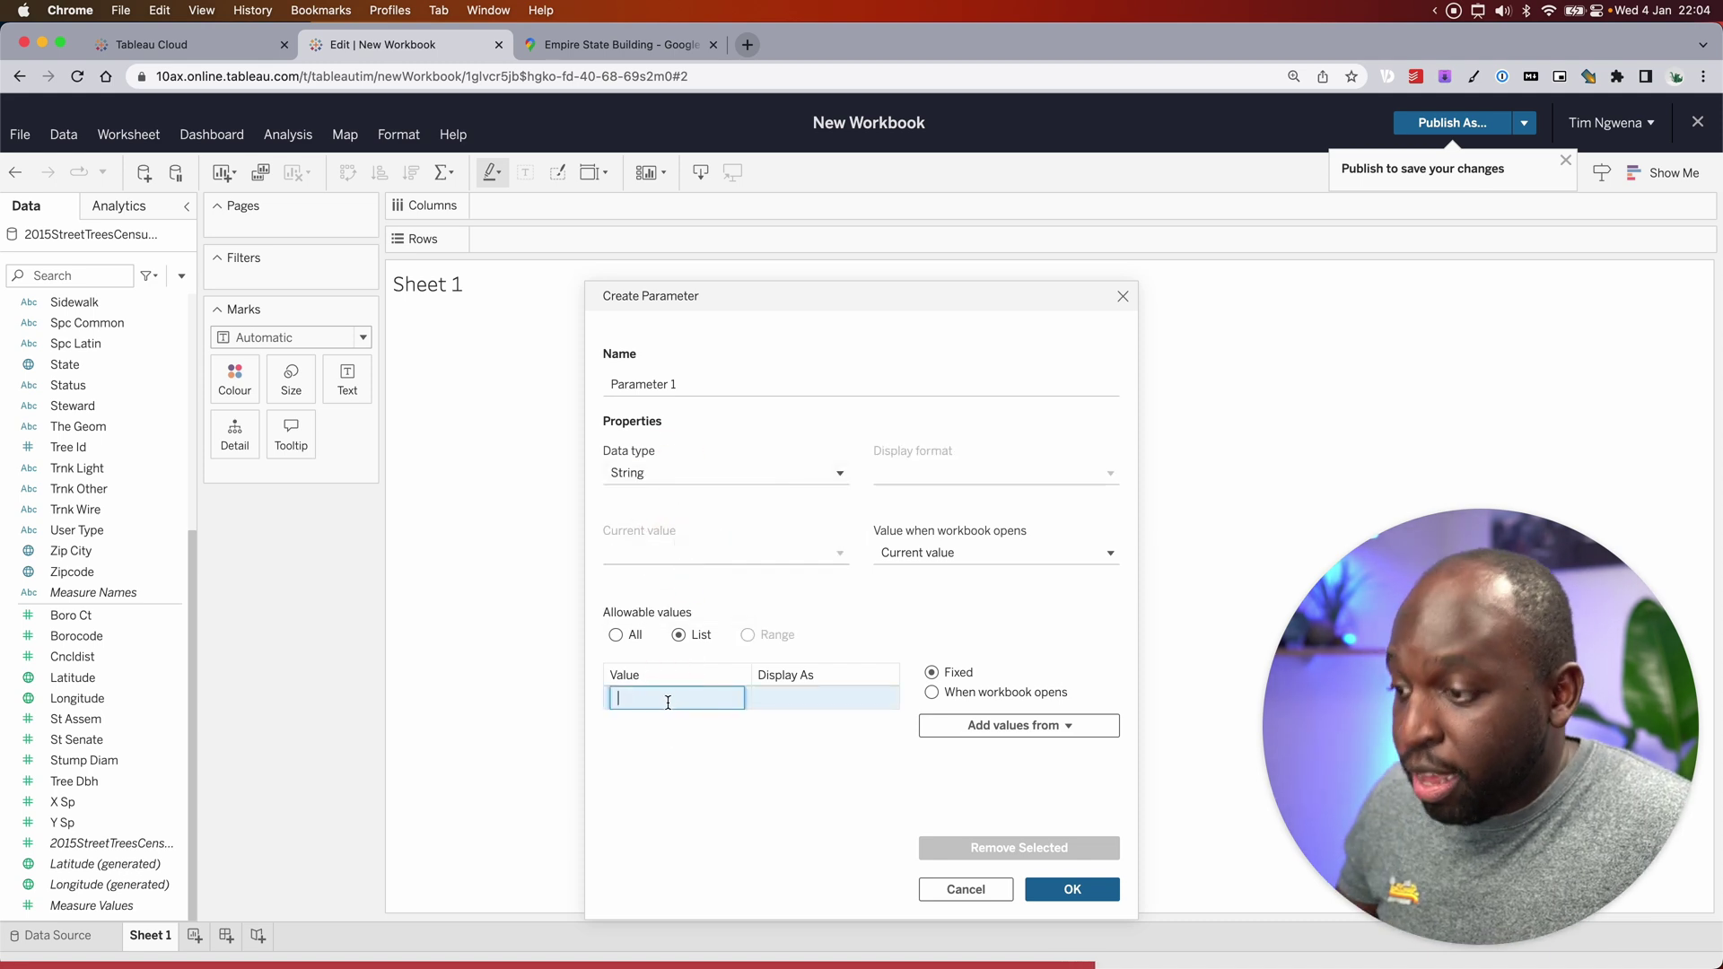
text(40.7484405,-73.9878531)
click(810, 701)
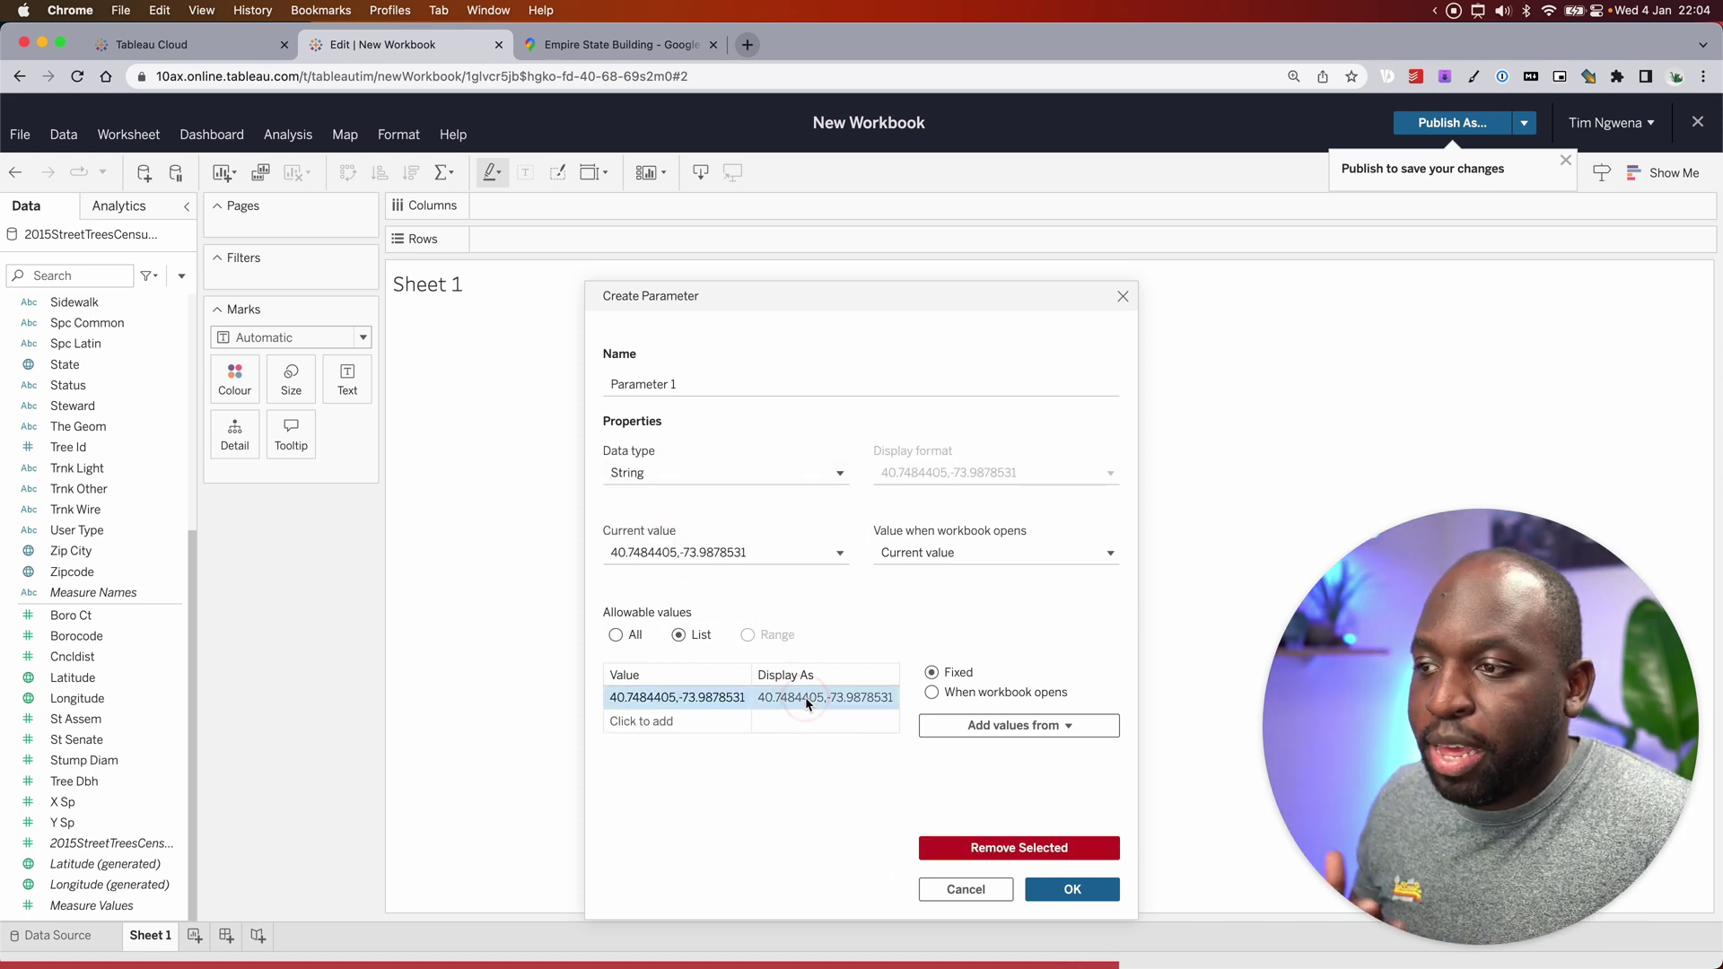
Step: Set the display name of the list value 40.7484405,-73.9878531 to "empire state"
click(803, 703)
click(802, 703)
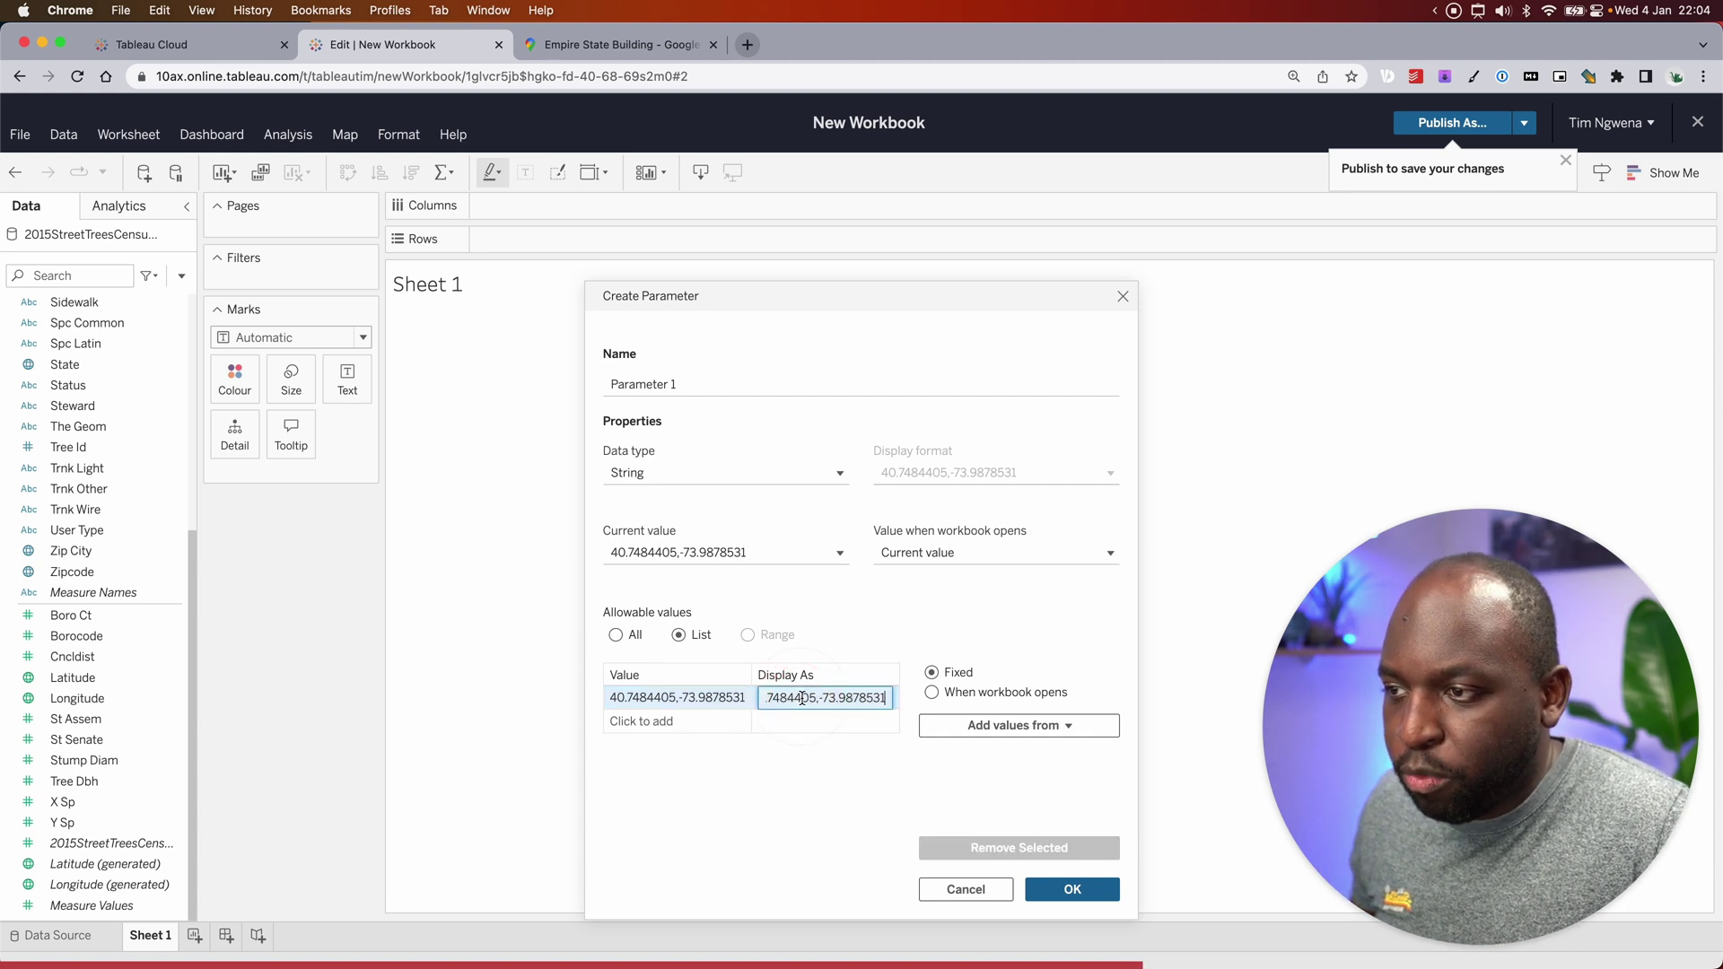
key(super+a)
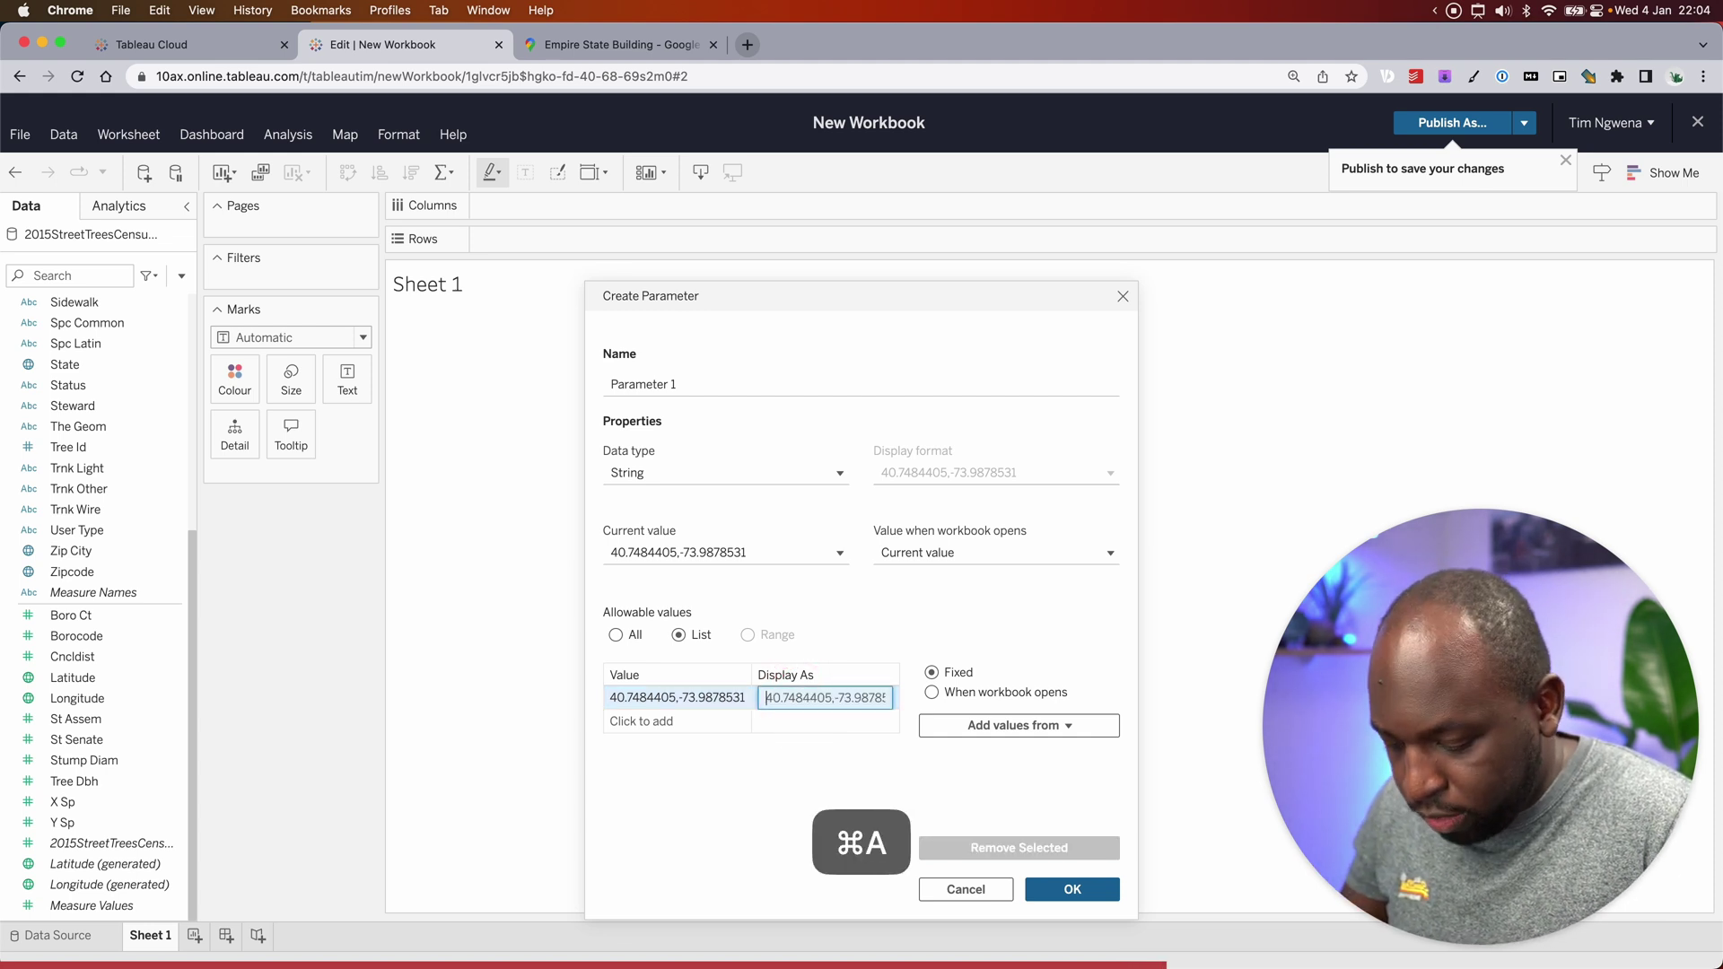
text(empire state)
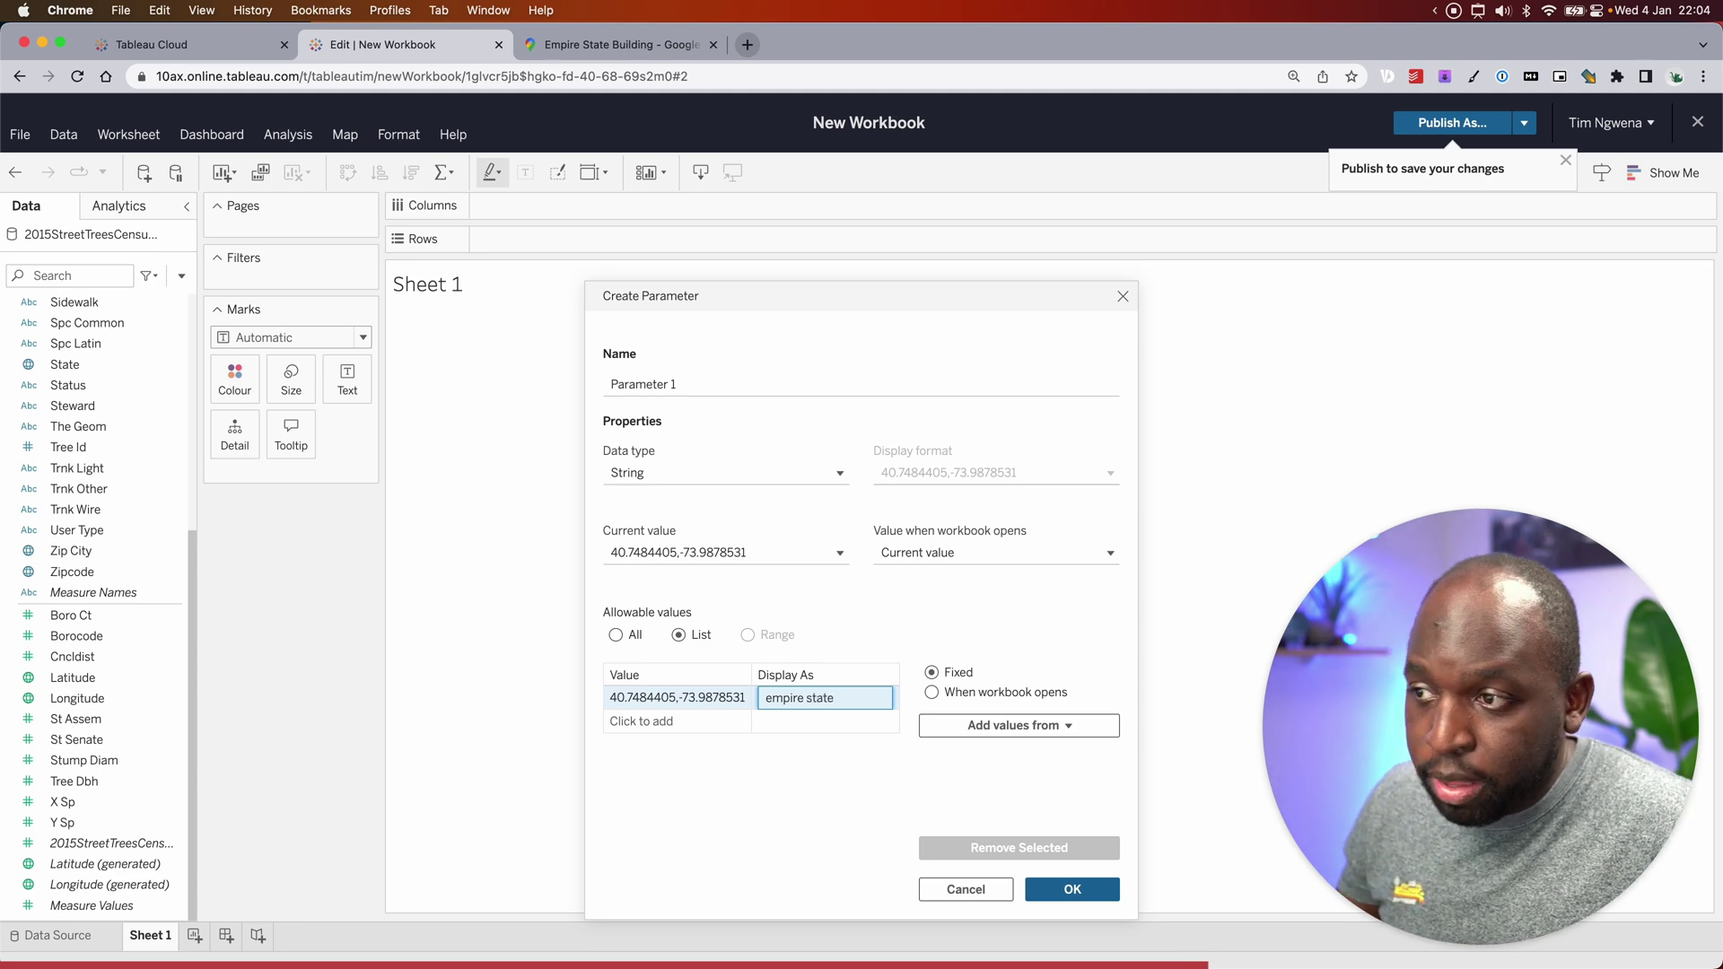
key(Return)
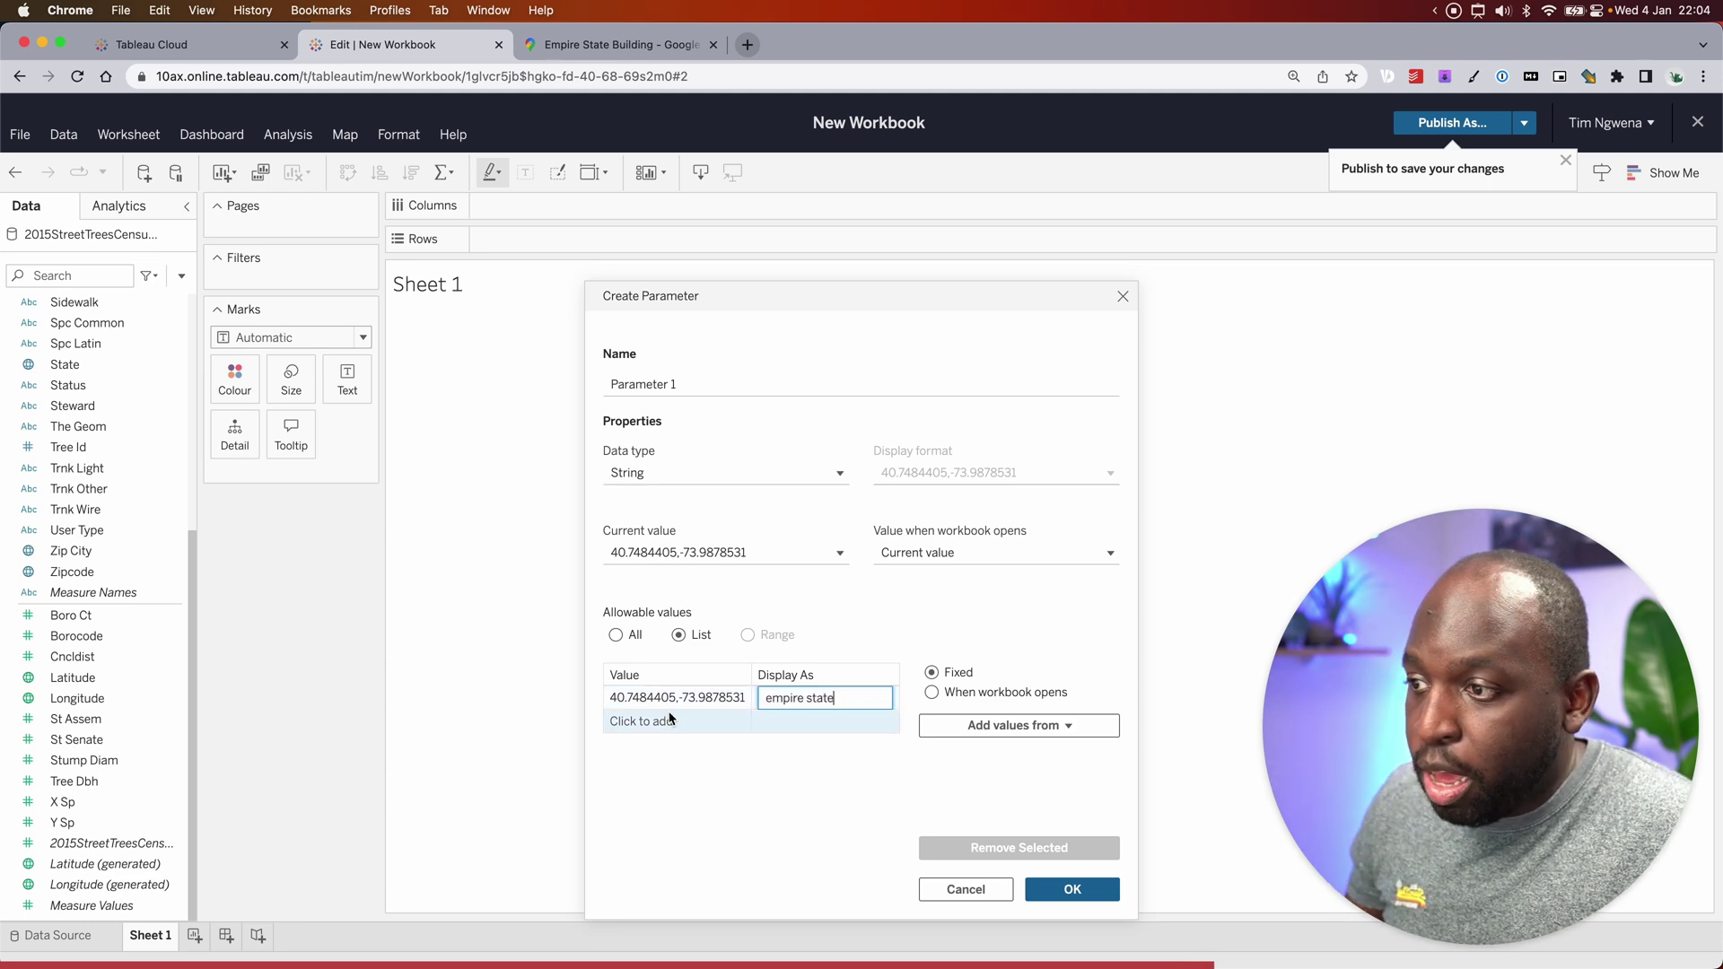
Step: Find Times Square in Google Maps, copy its coordinates 40.7575411,-73.9858525 from the page address, and return to the Tableau workbook
click(619, 44)
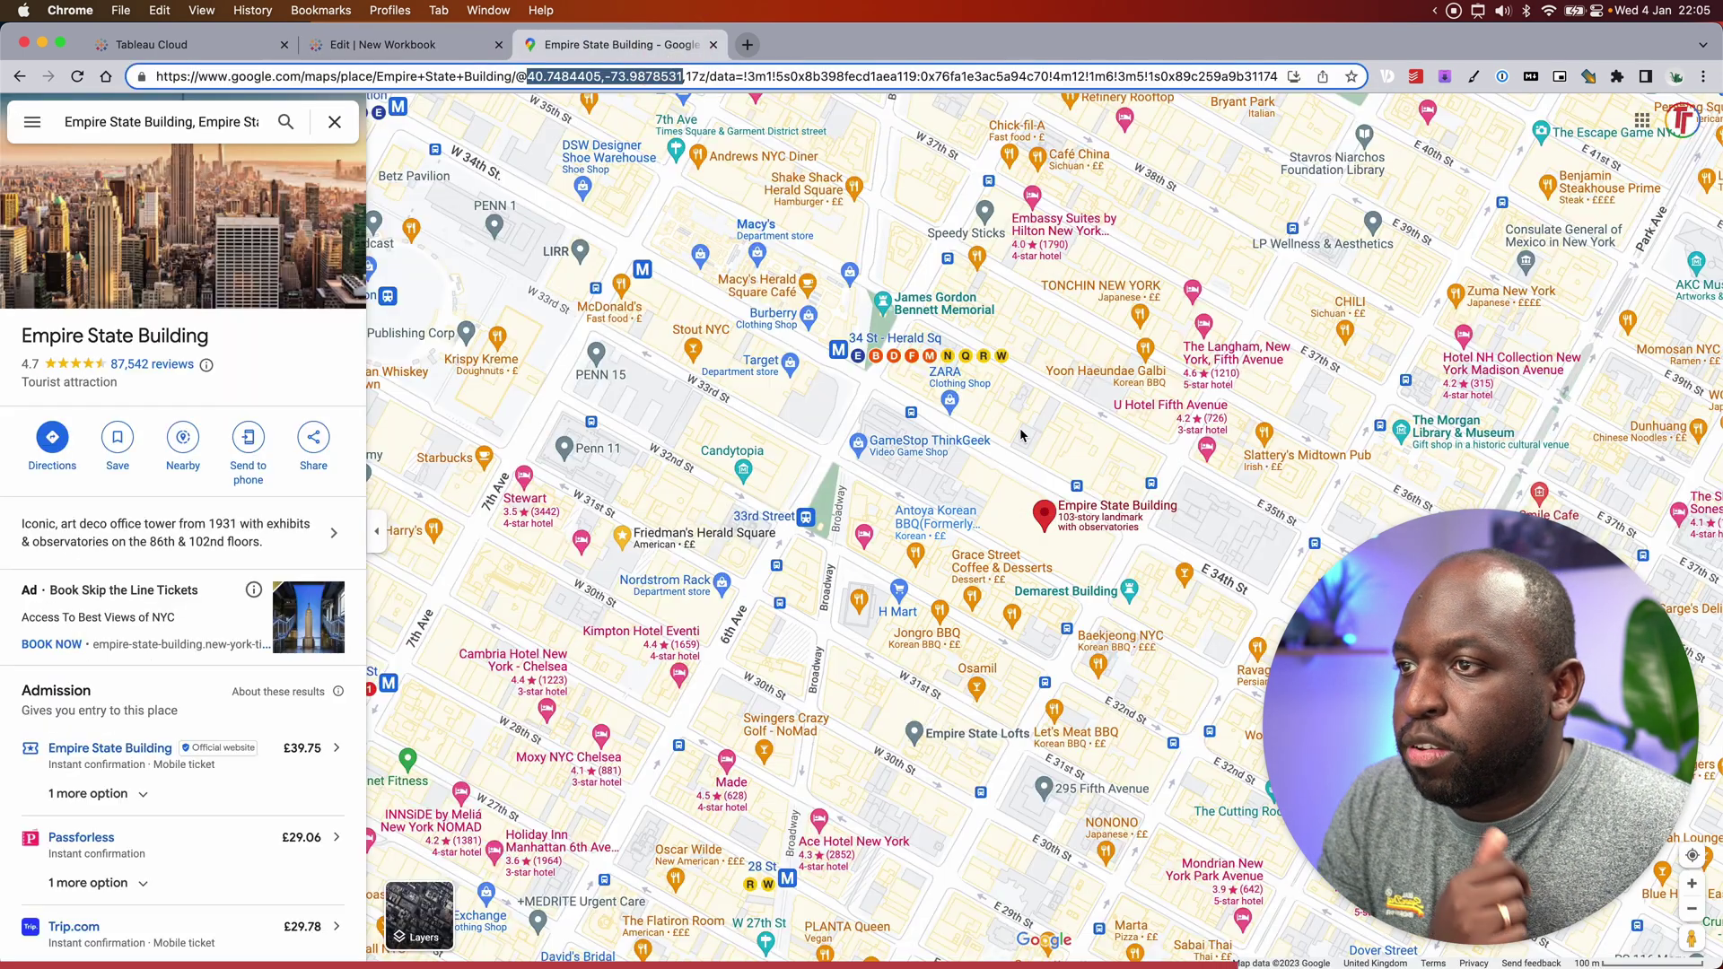
scroll(942, 466, down, 5)
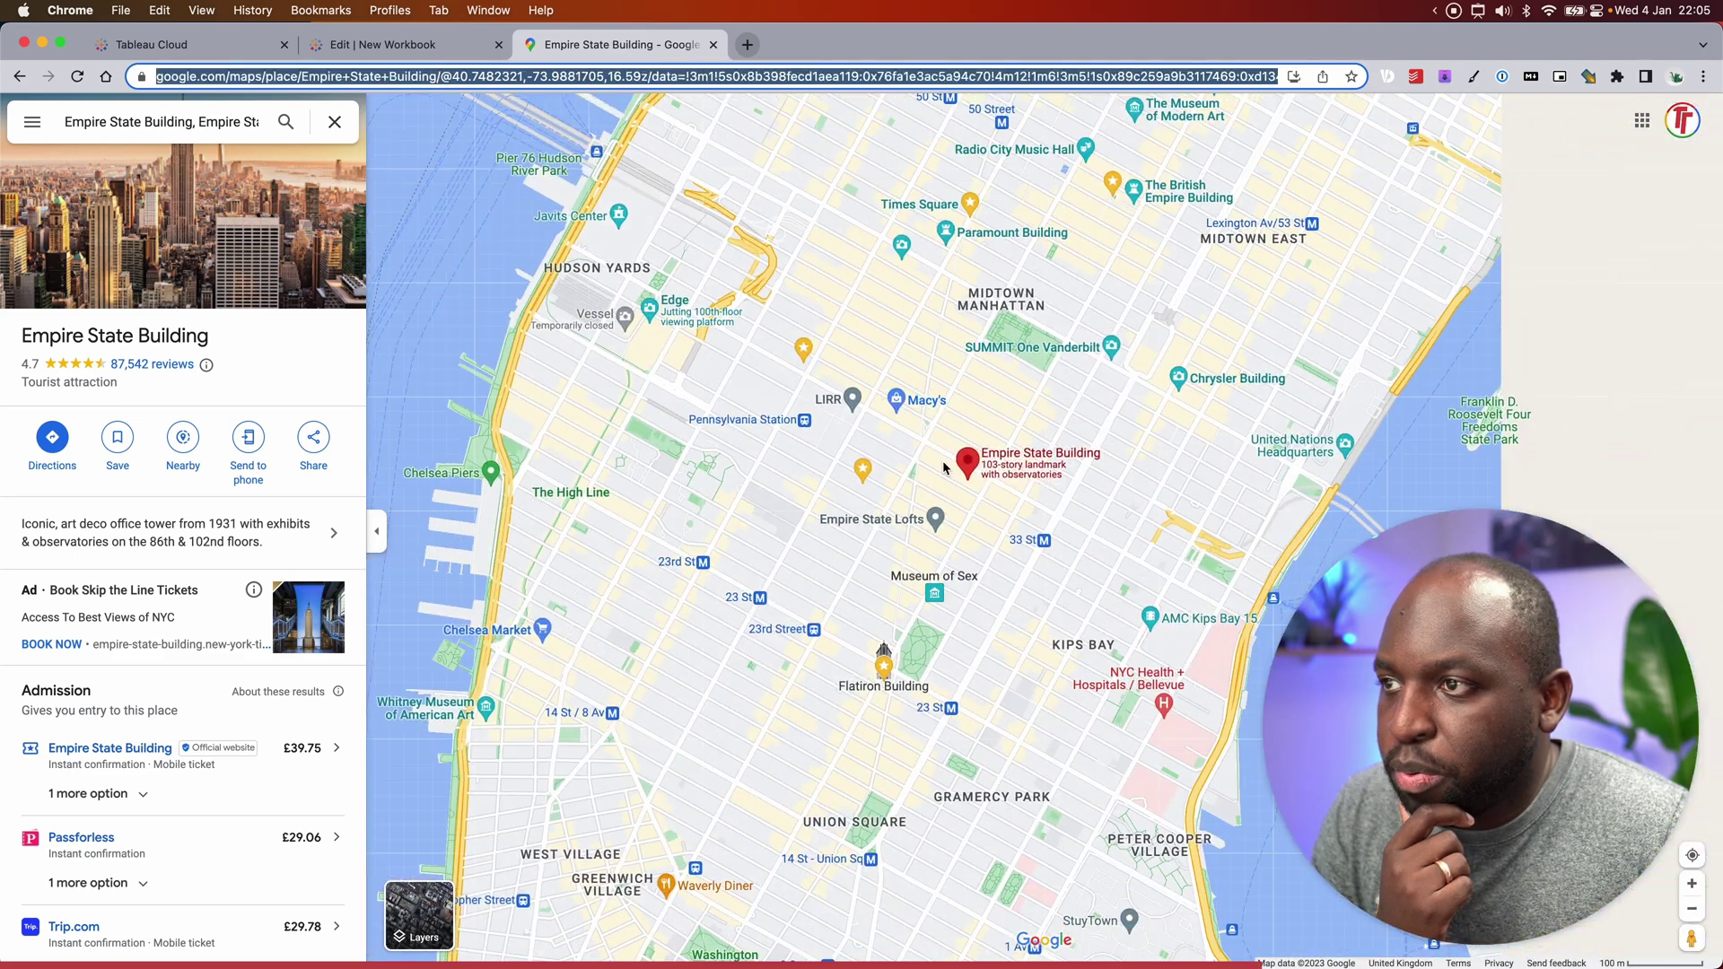
drag(900, 454, 852, 514)
scroll(951, 415, up, 5)
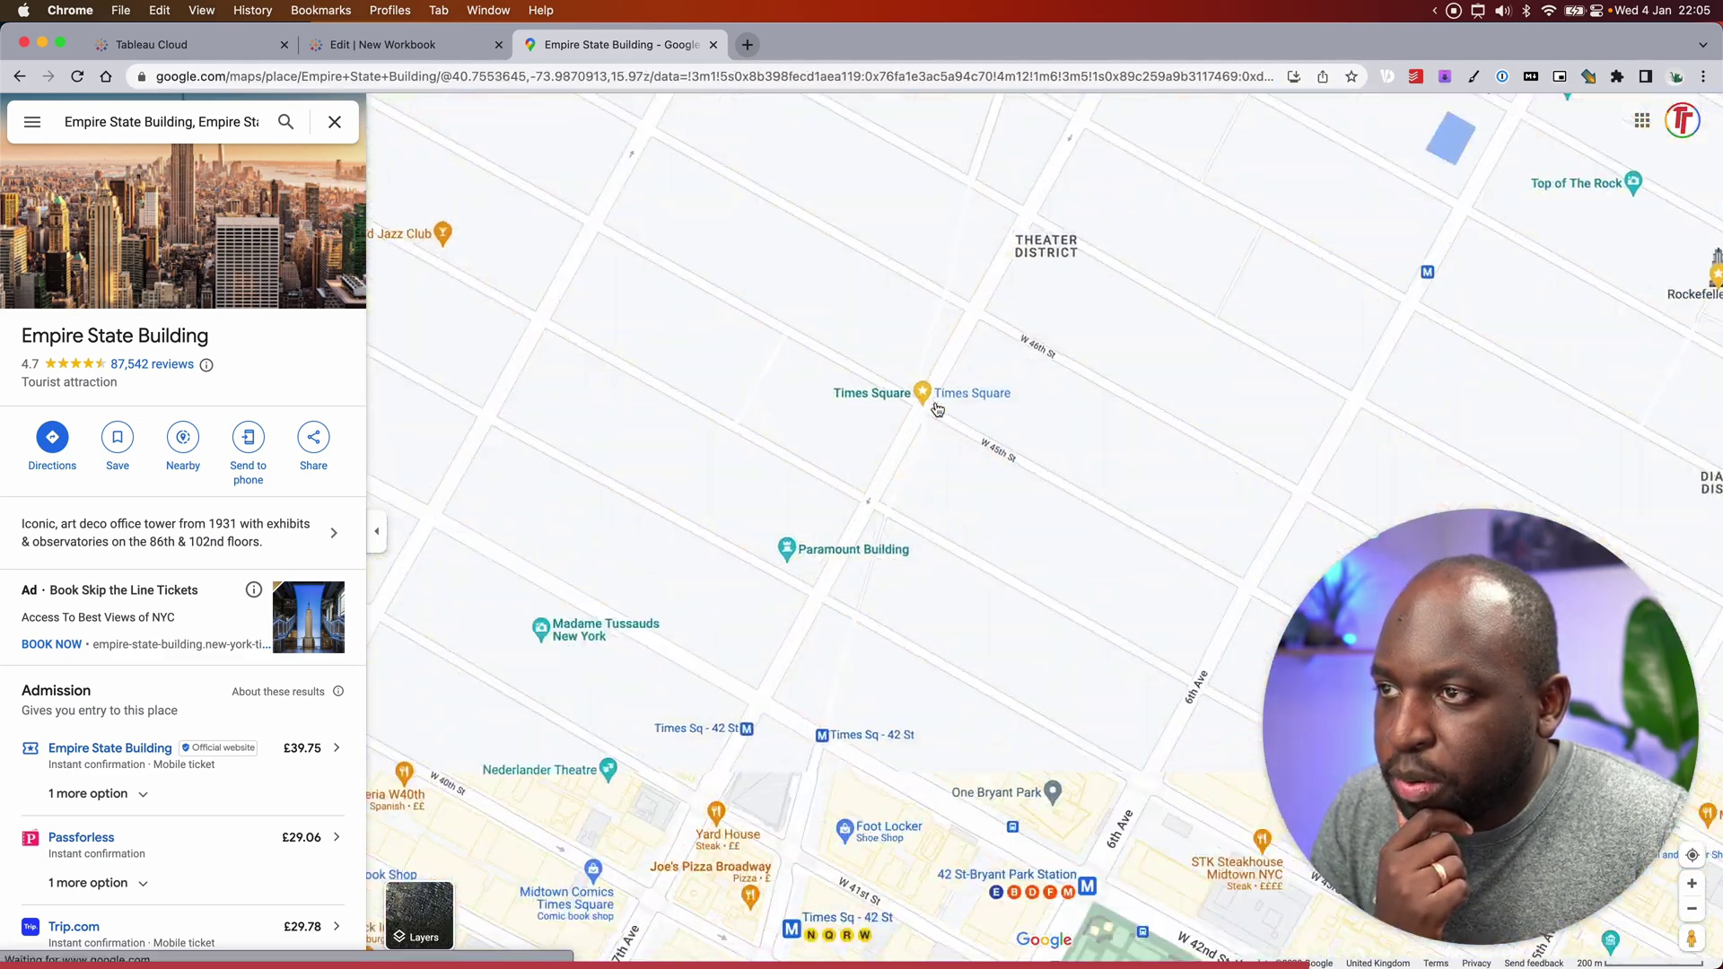
click(951, 414)
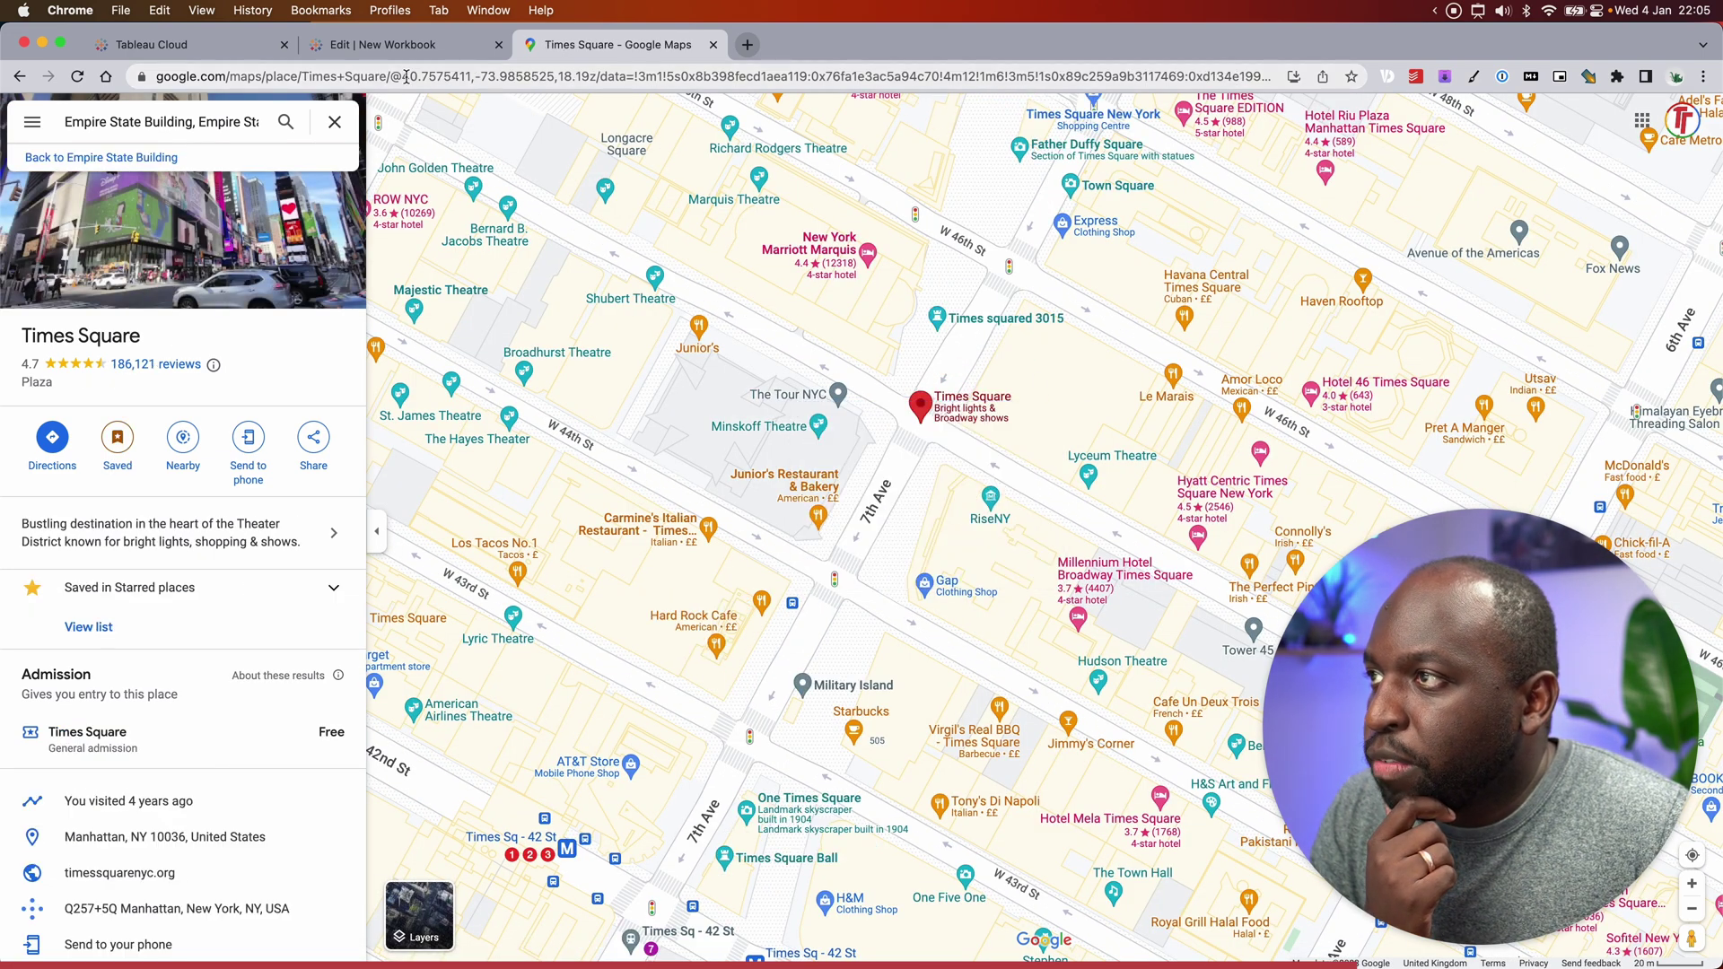
drag(406, 76, 556, 82)
key(super+c)
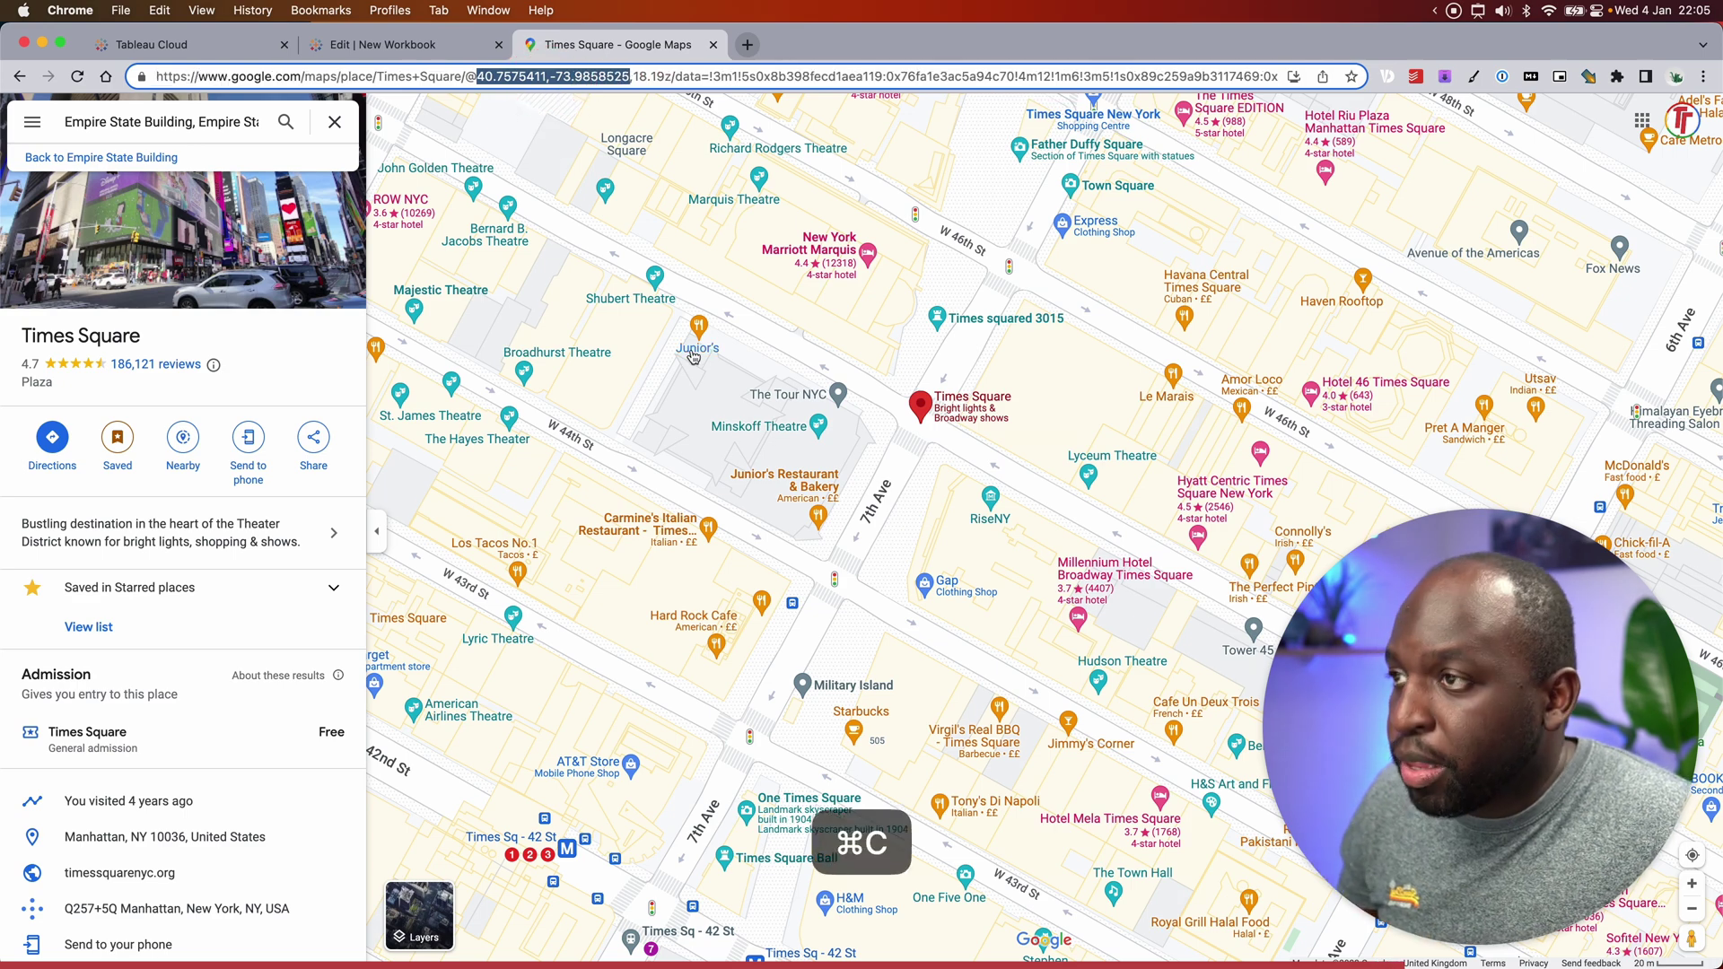
click(395, 44)
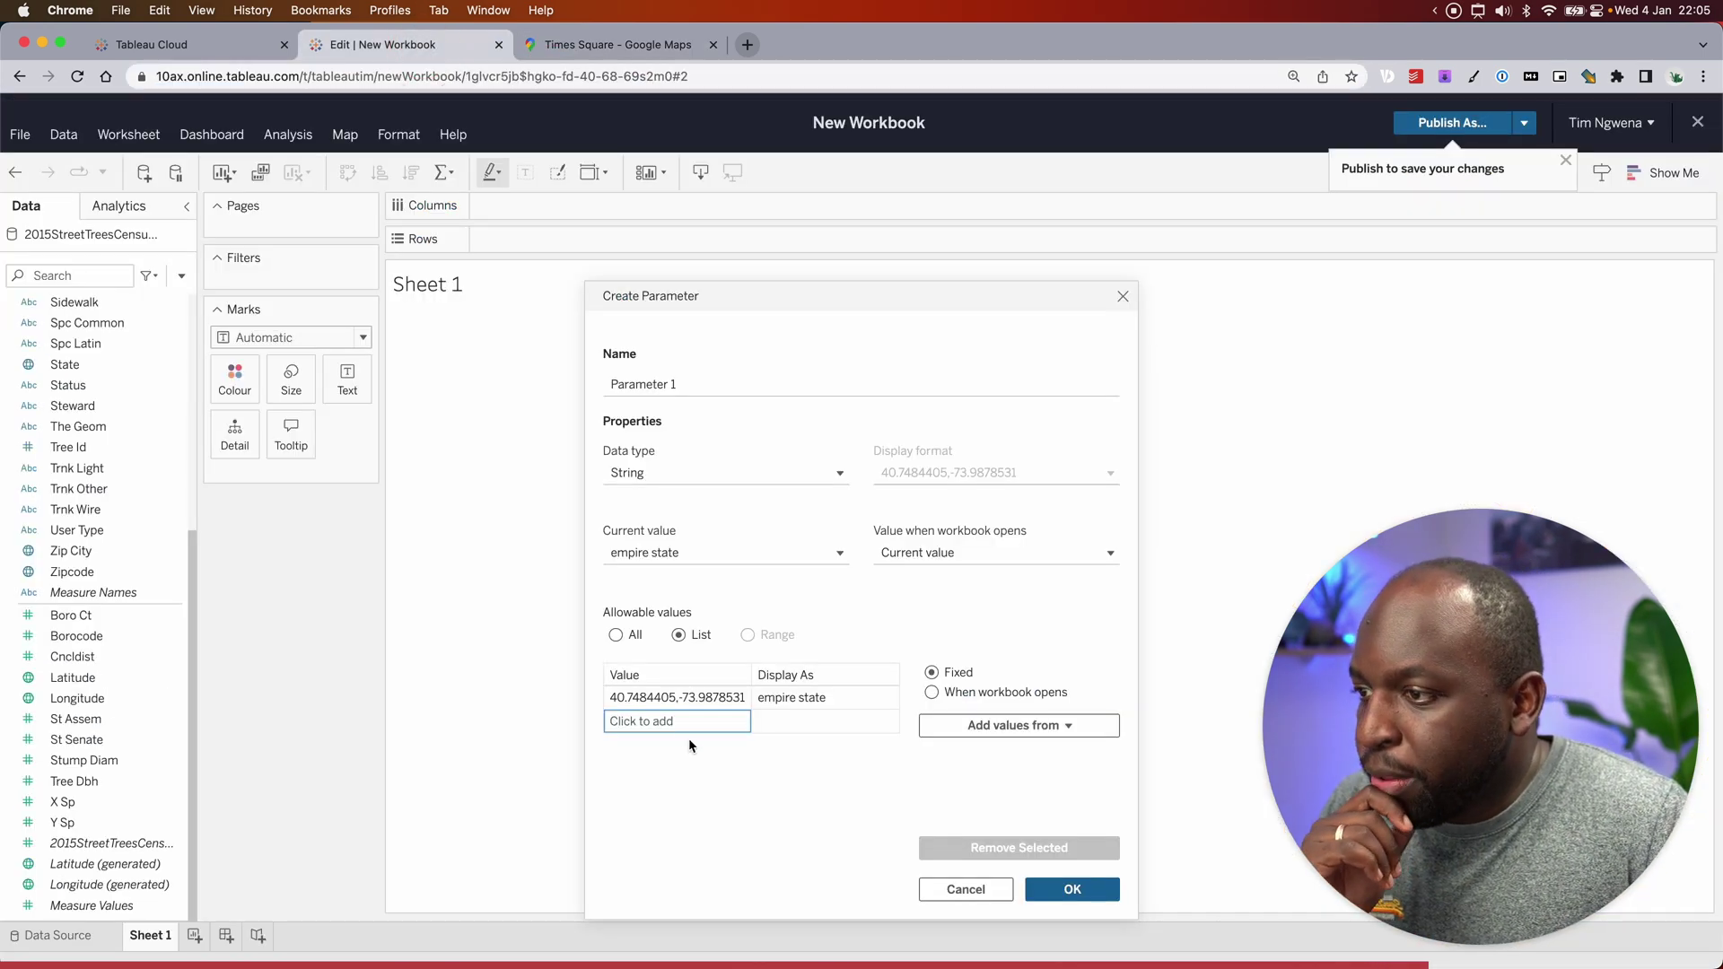
Step: Add 40.7575411,-73.9858525 to the parameter's allowable values, displayed as "times square", and create the parameter
click(654, 723)
key(super+v)
click(814, 723)
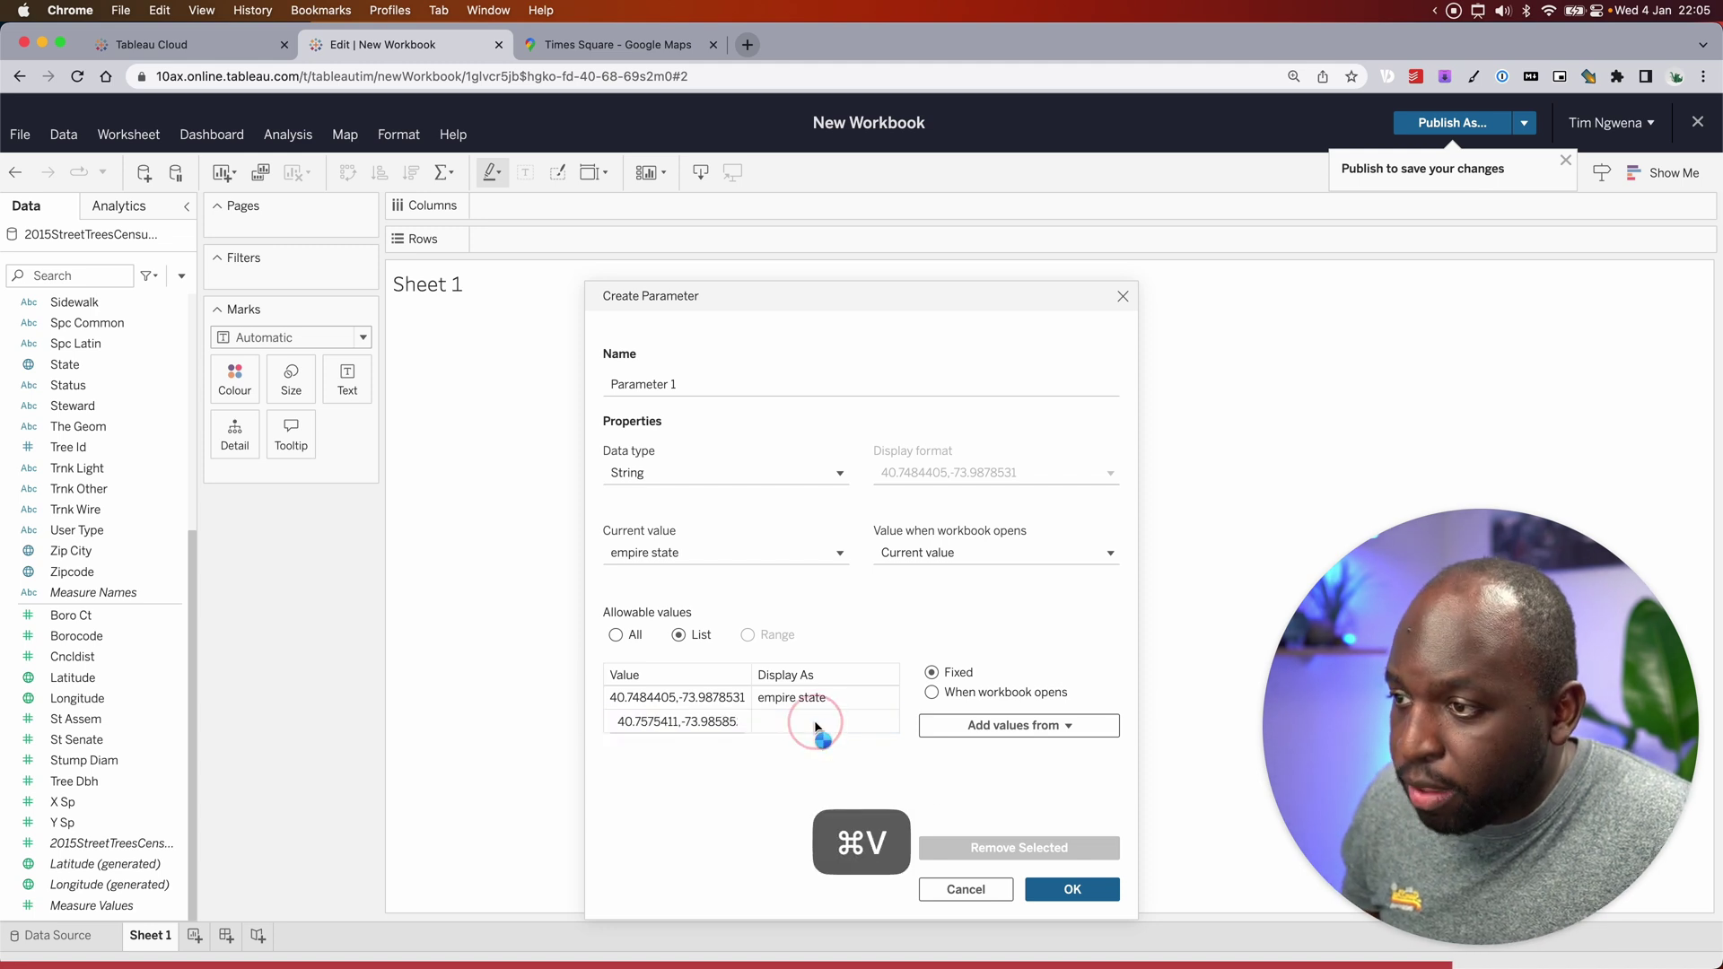
click(811, 723)
double_click(811, 723)
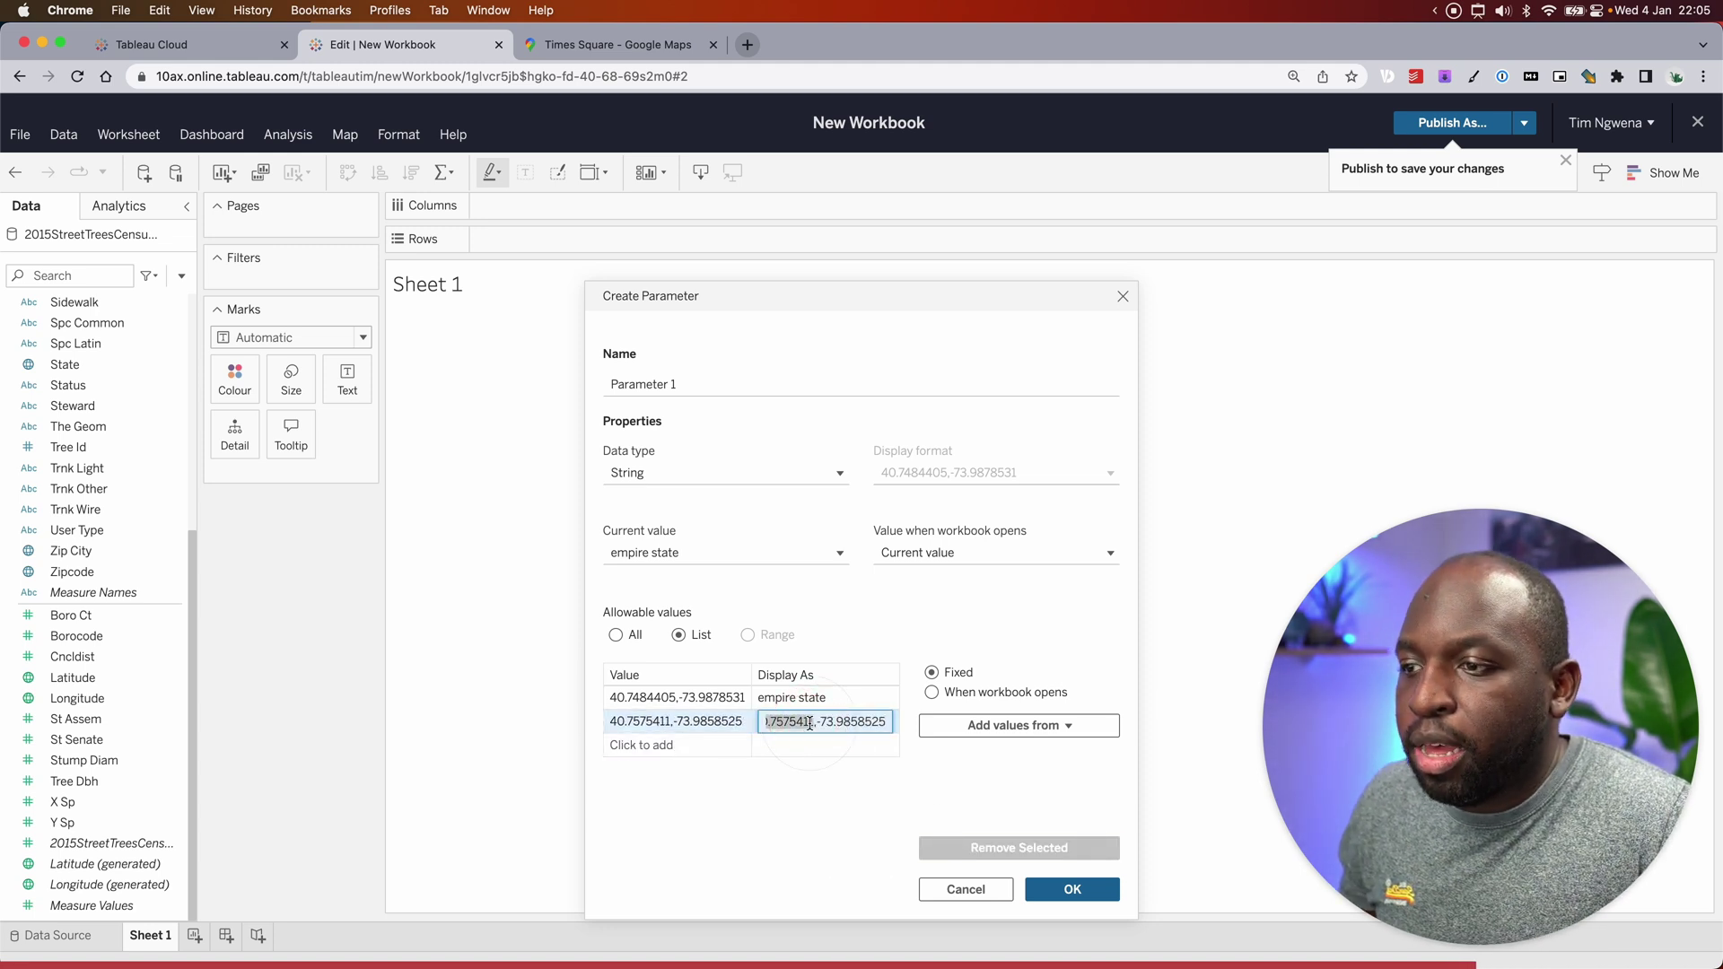
key(super+a)
text(tim)
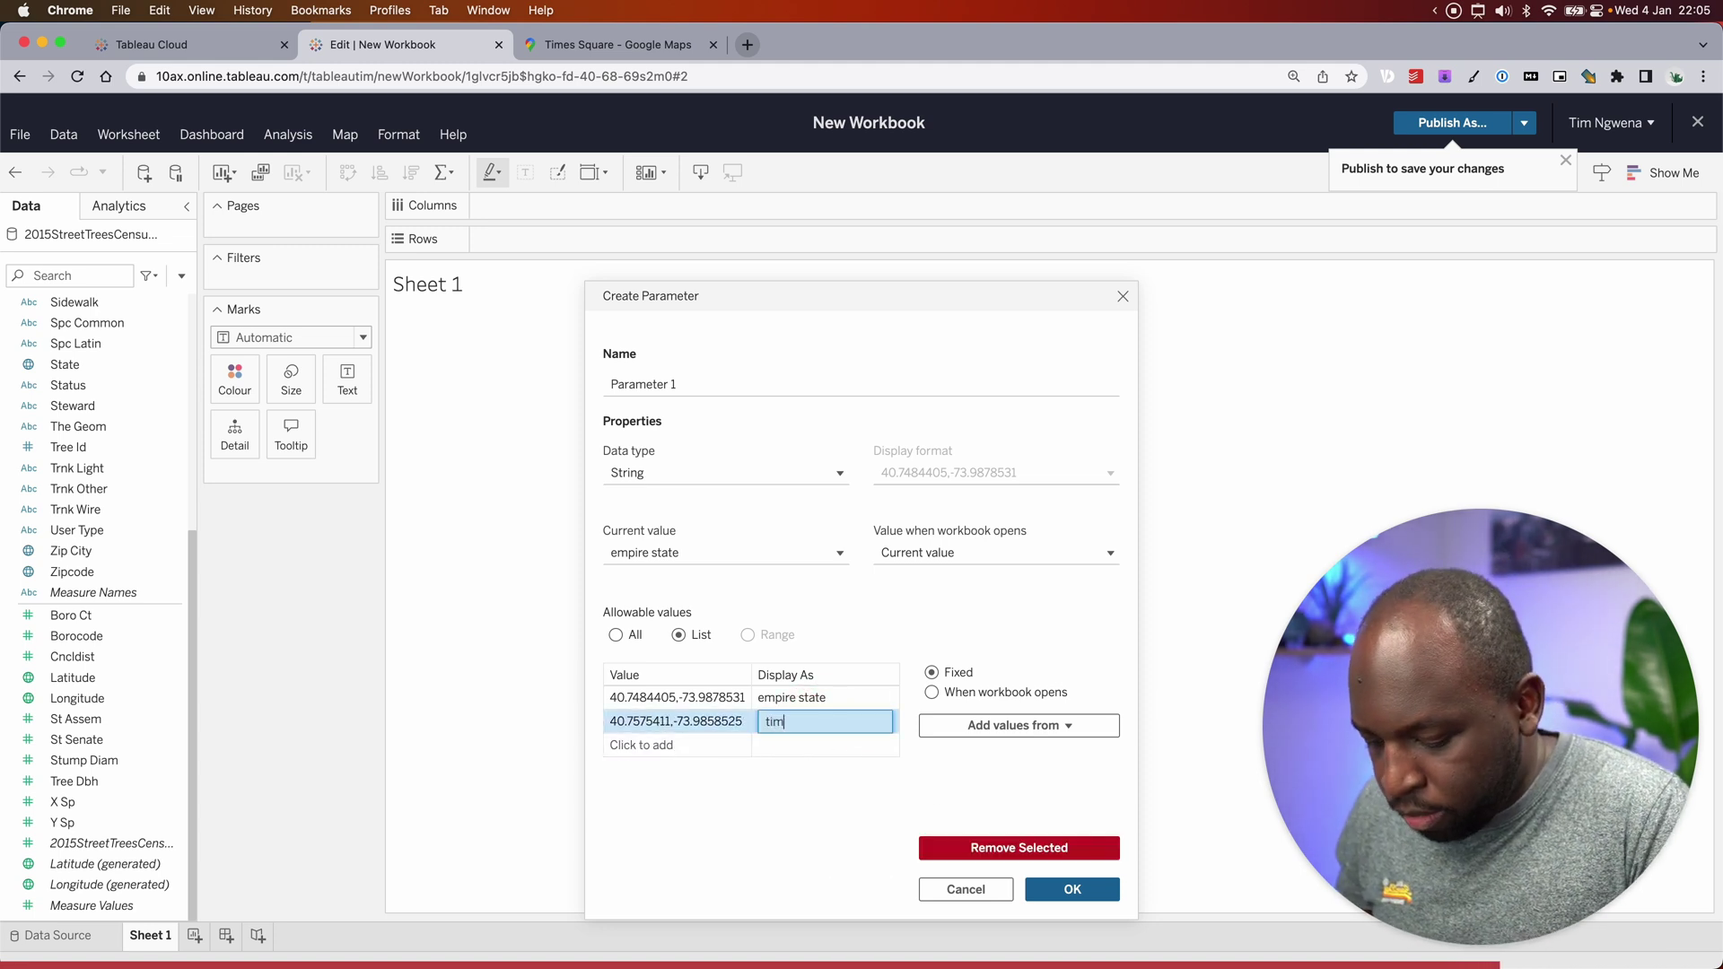
text(es square)
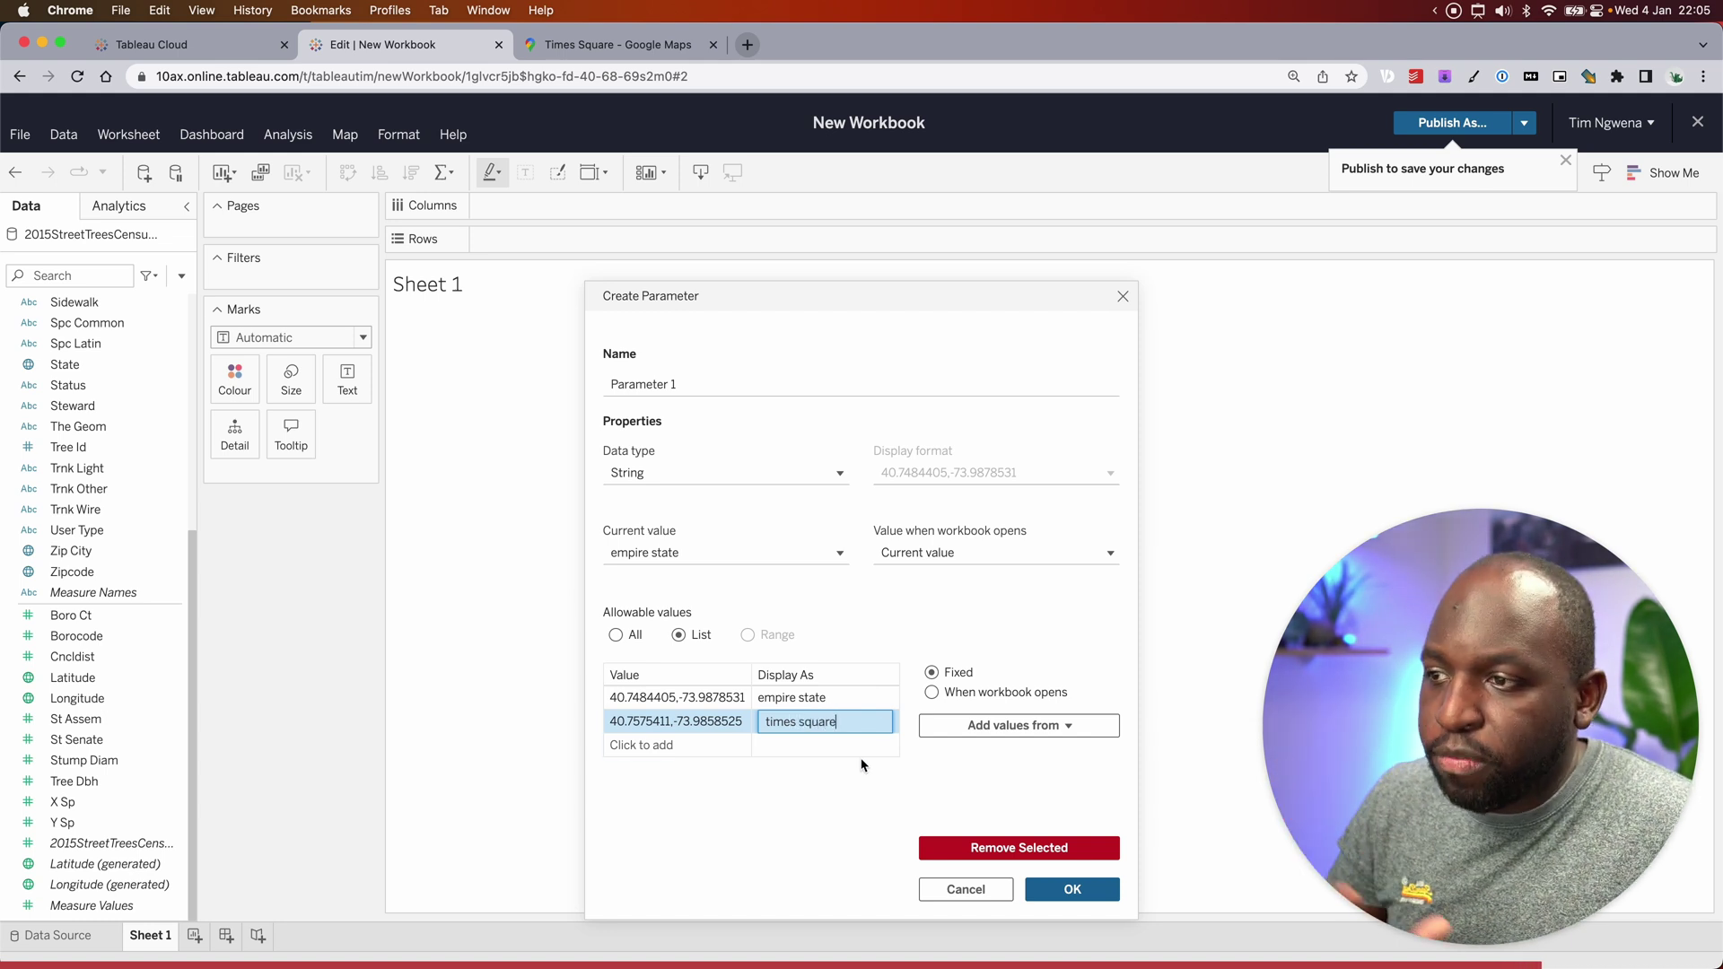
click(754, 817)
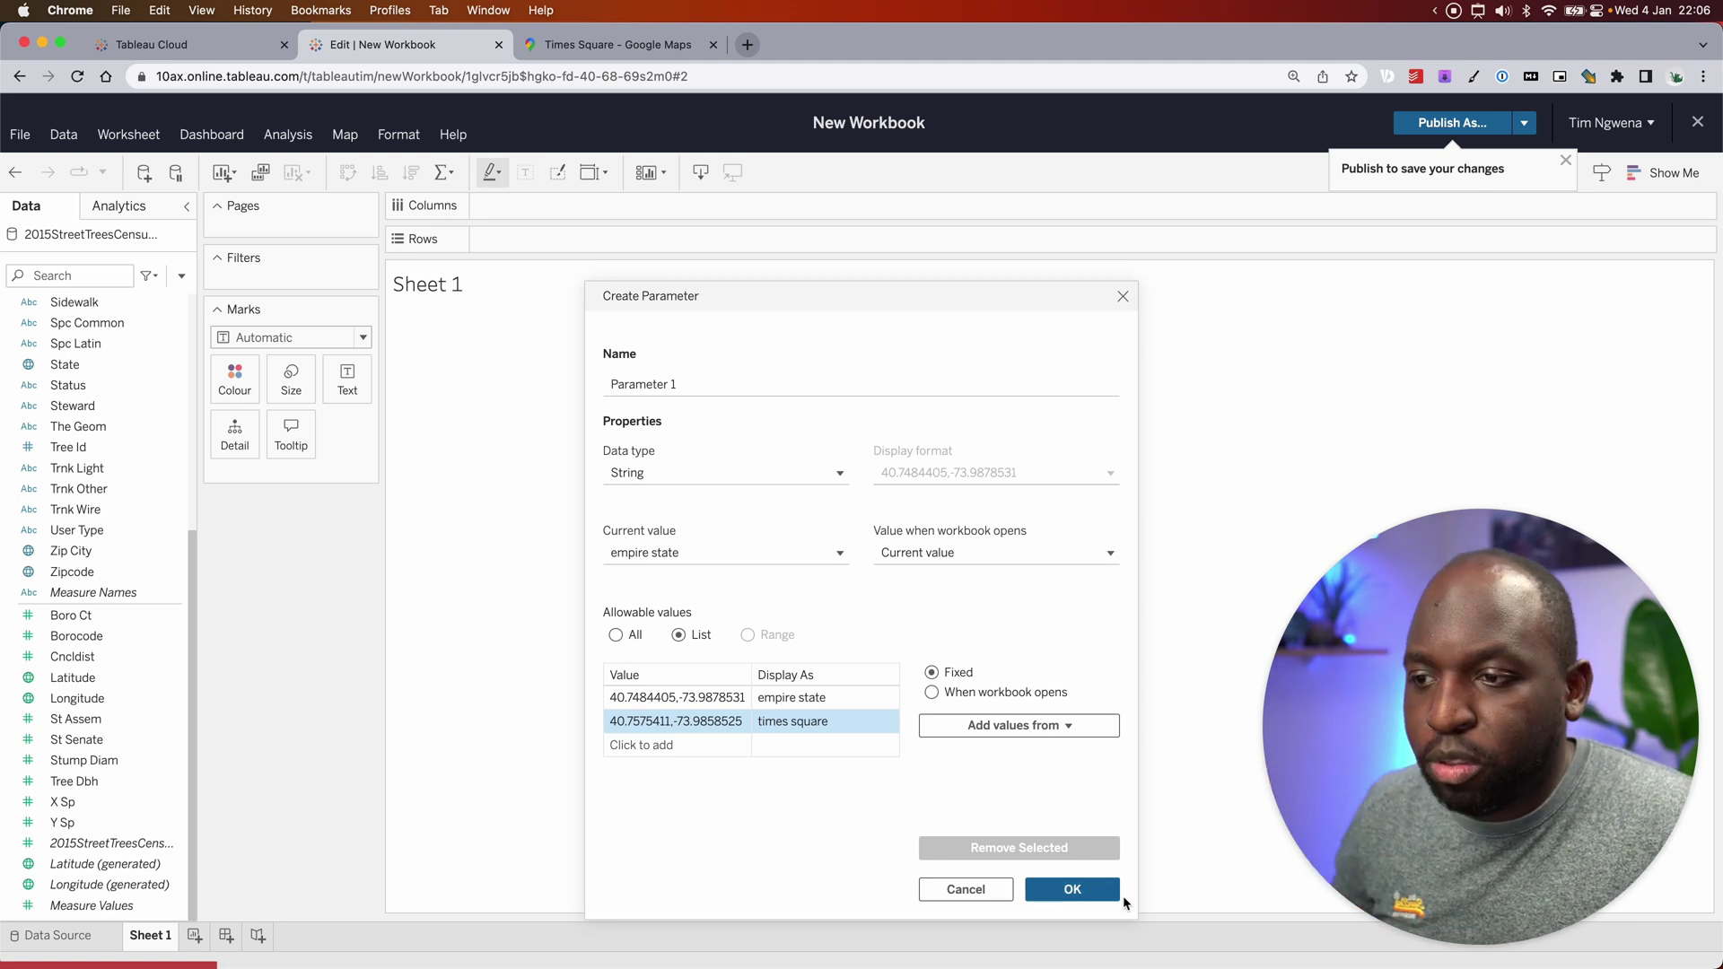
click(1052, 892)
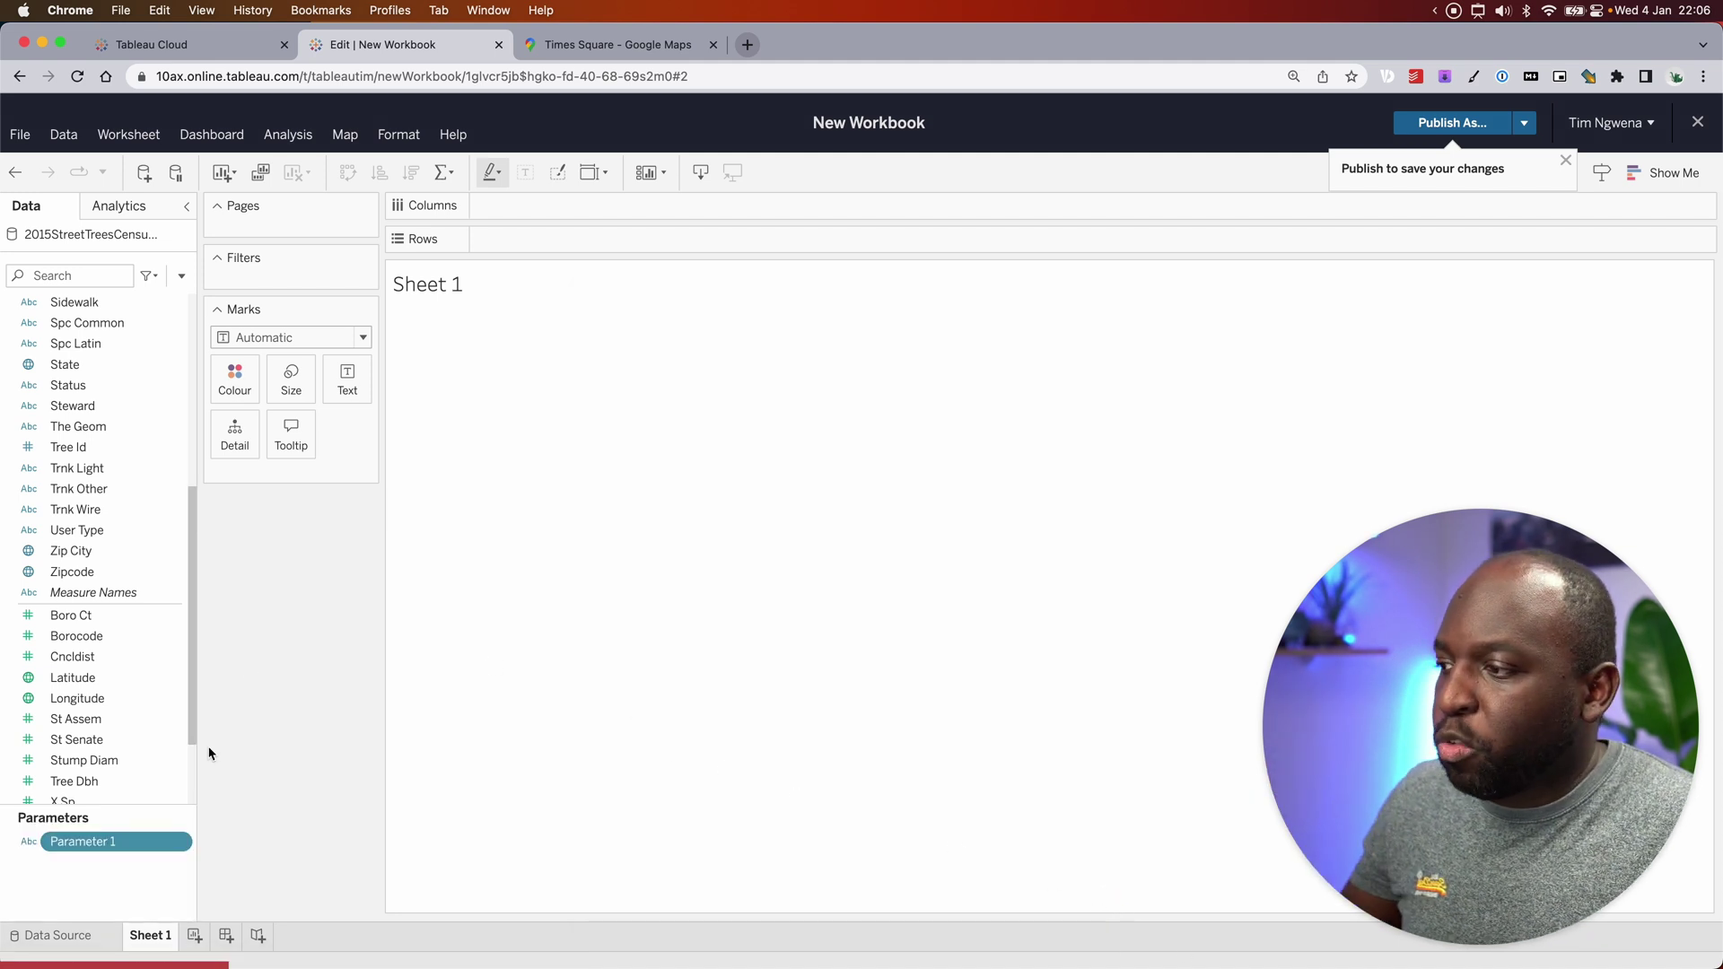
Step: Rename the new parameter as POI
right_click(107, 842)
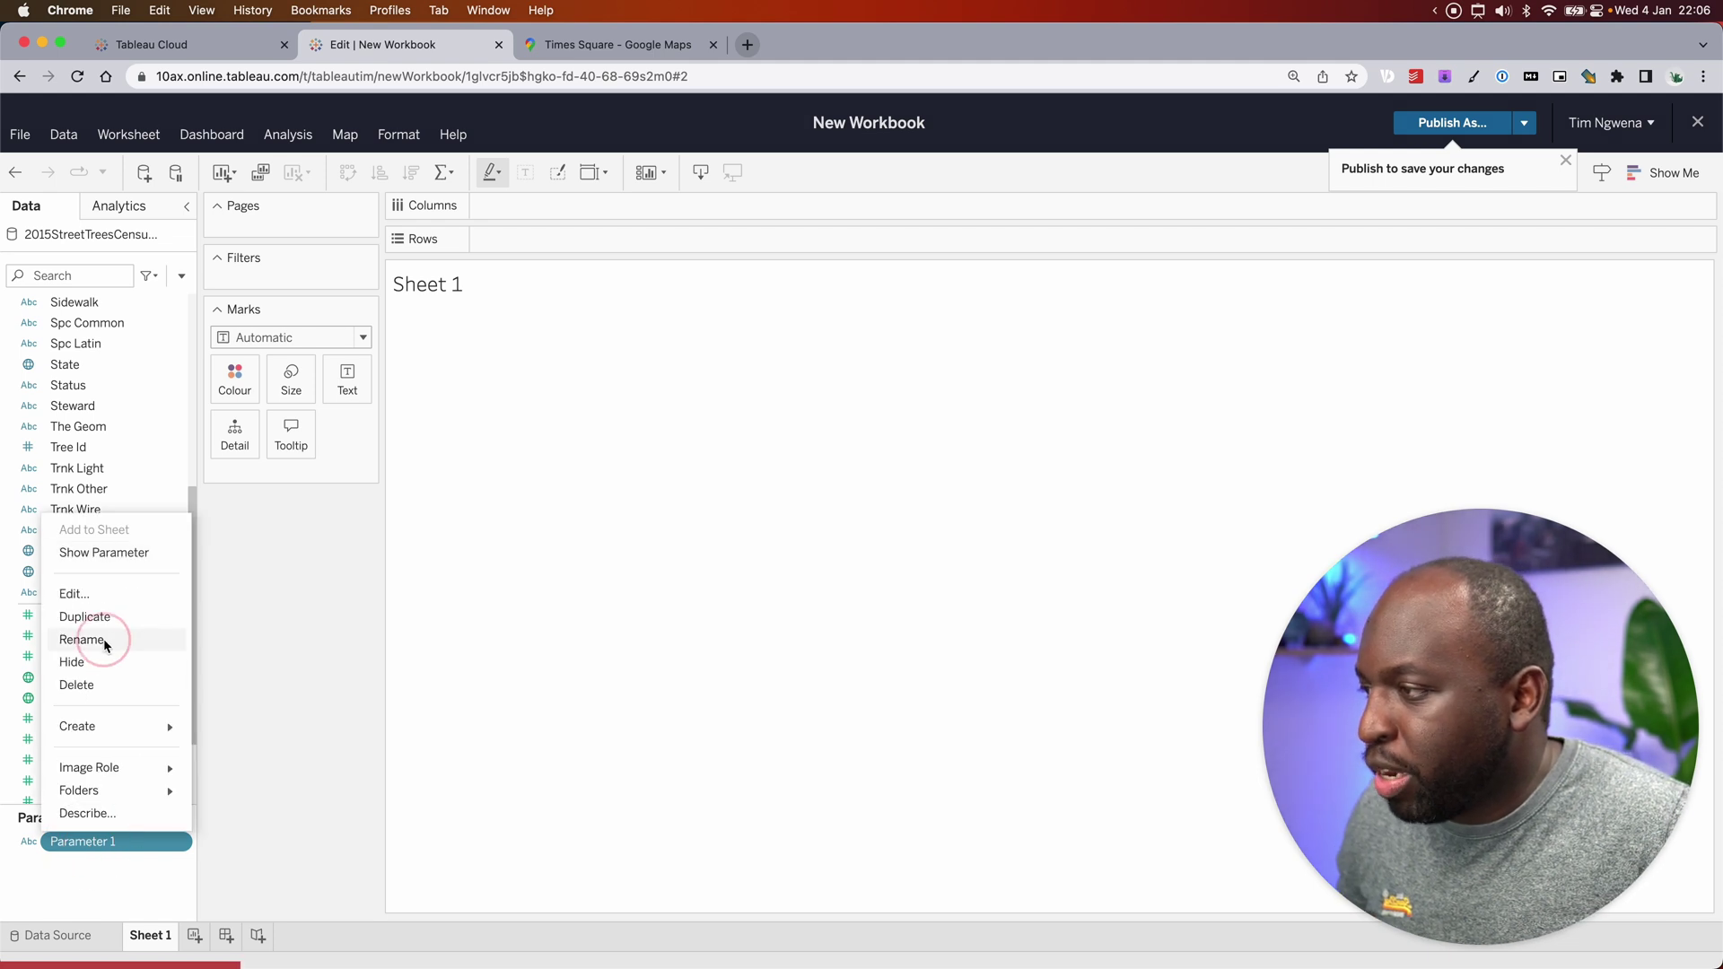
click(106, 640)
text(PO)
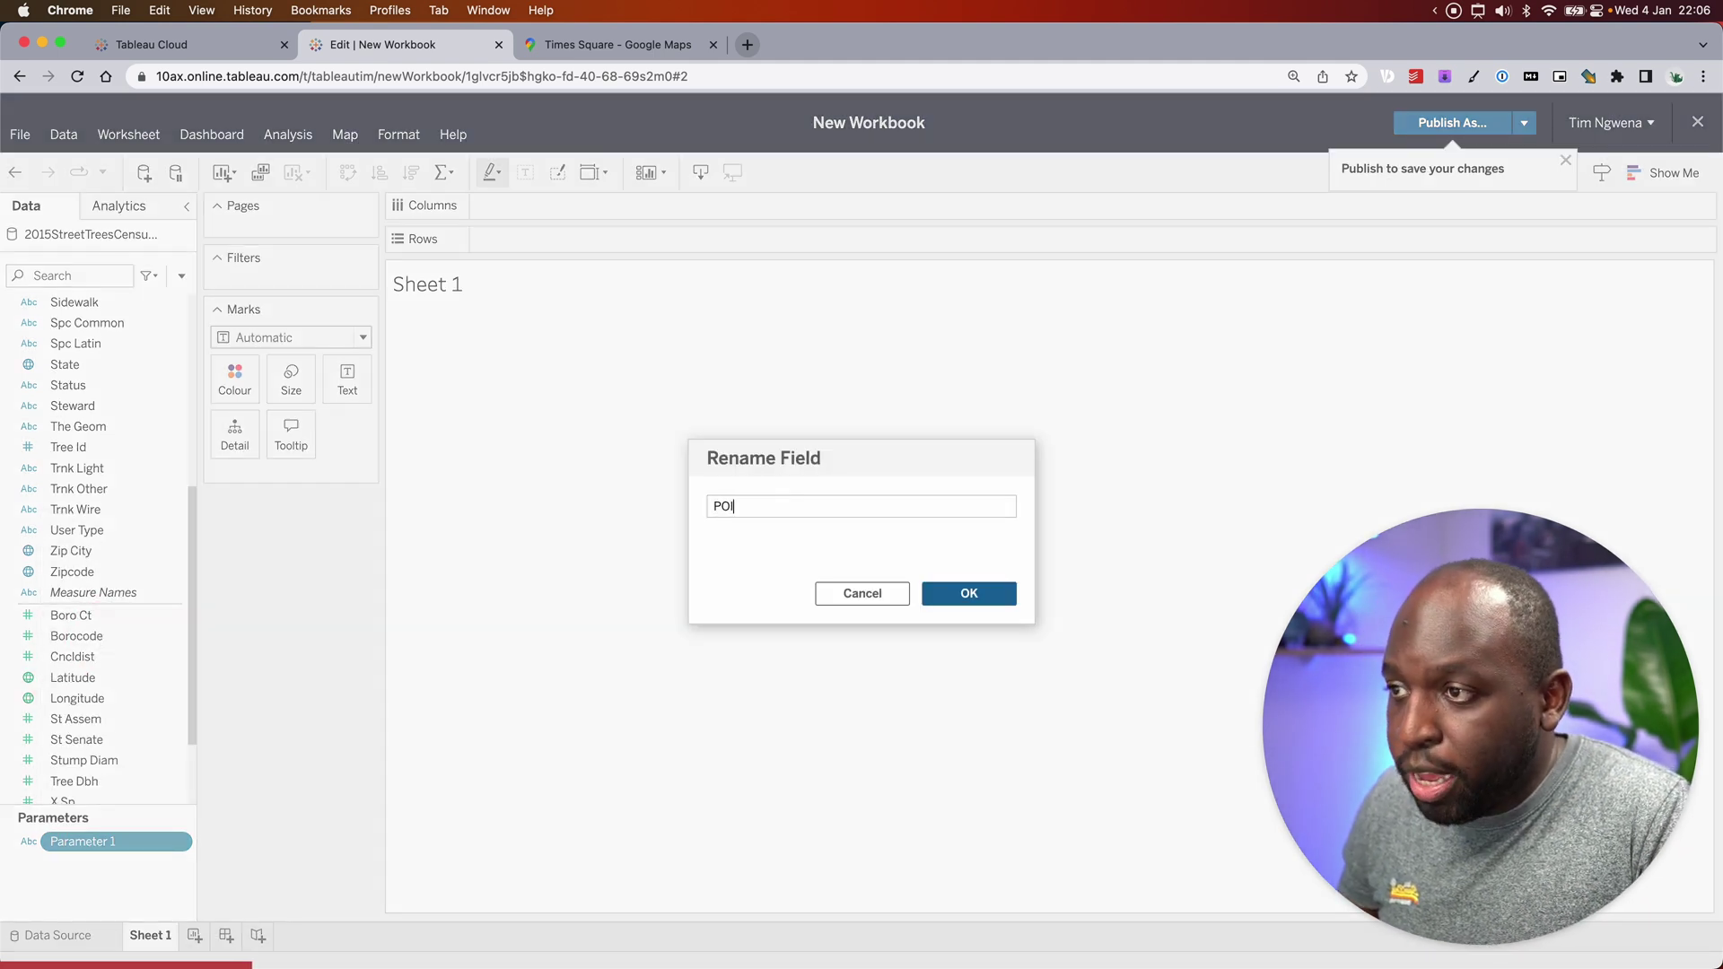
text(I)
click(969, 594)
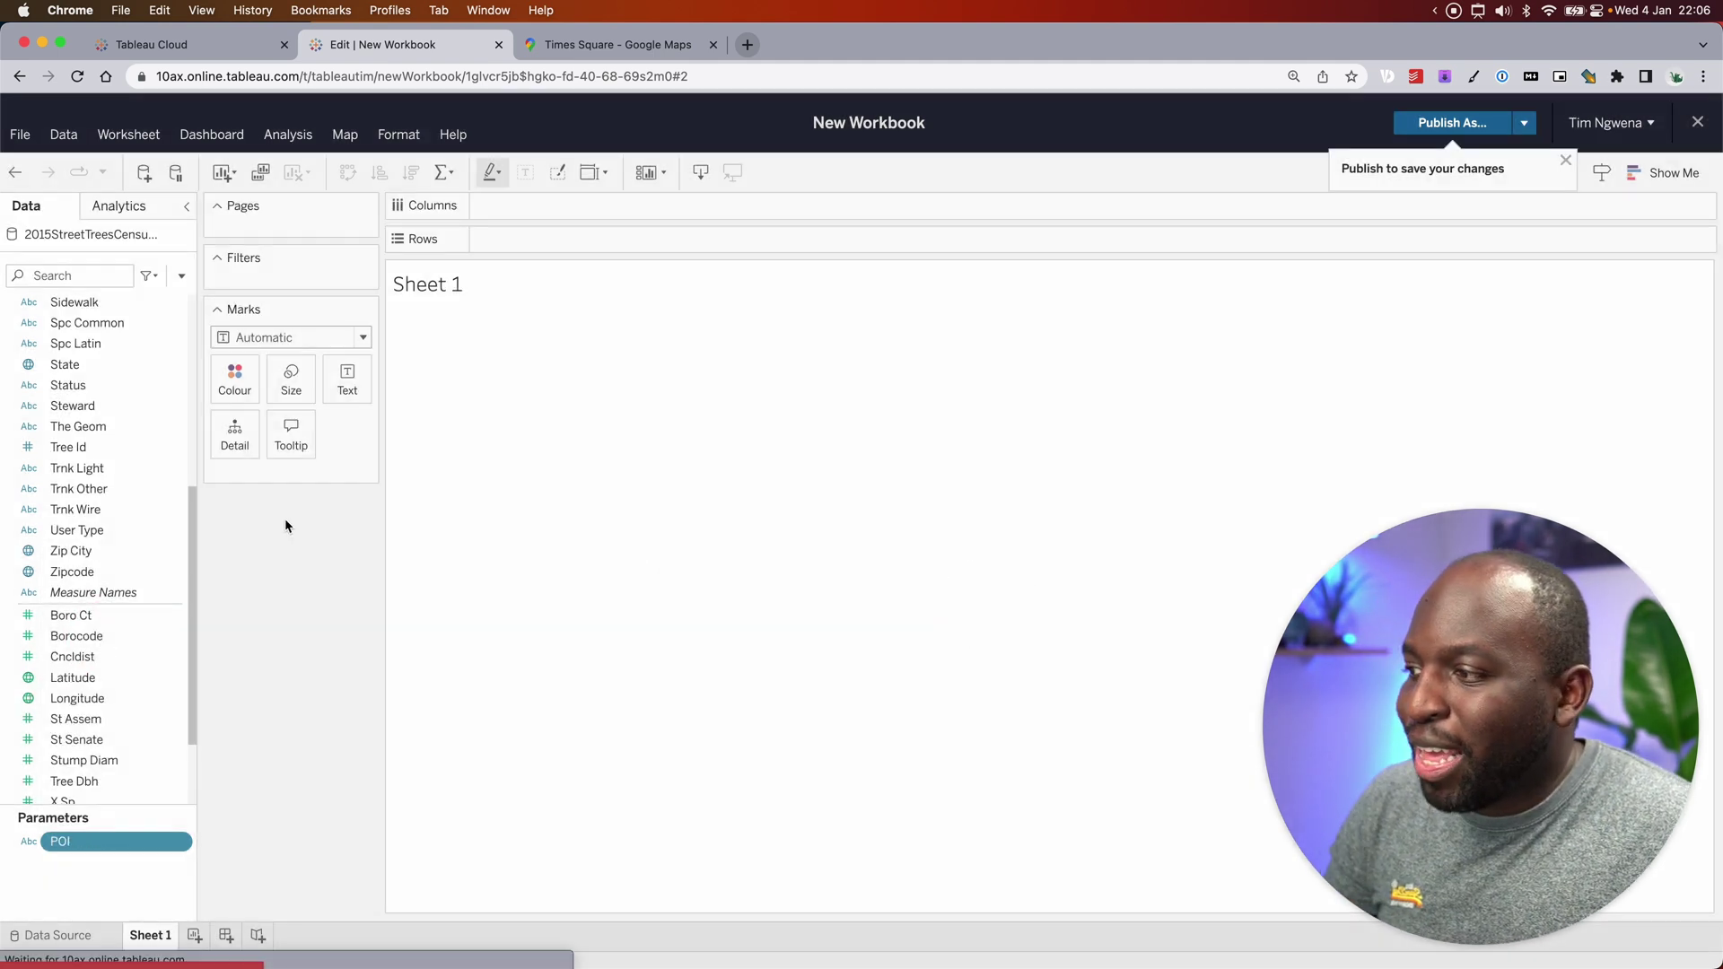
Step: Start a new calculated field with its function reference expanded, and move the calculation editor toward the sheet title
click(183, 277)
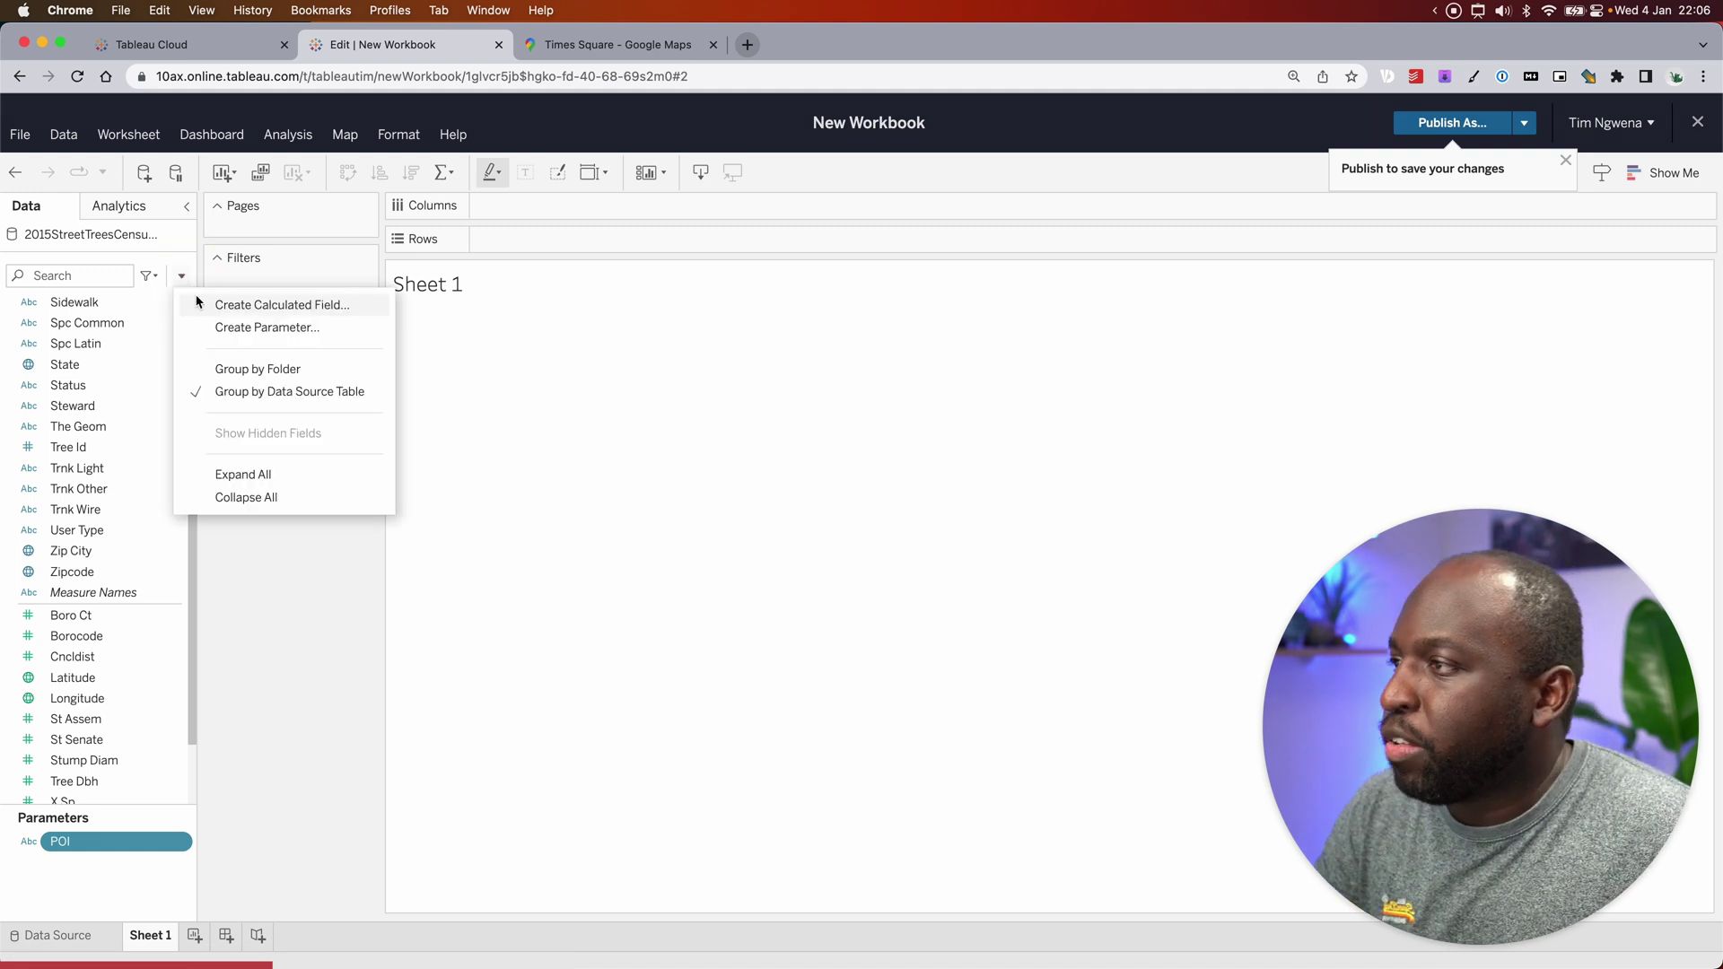
click(251, 306)
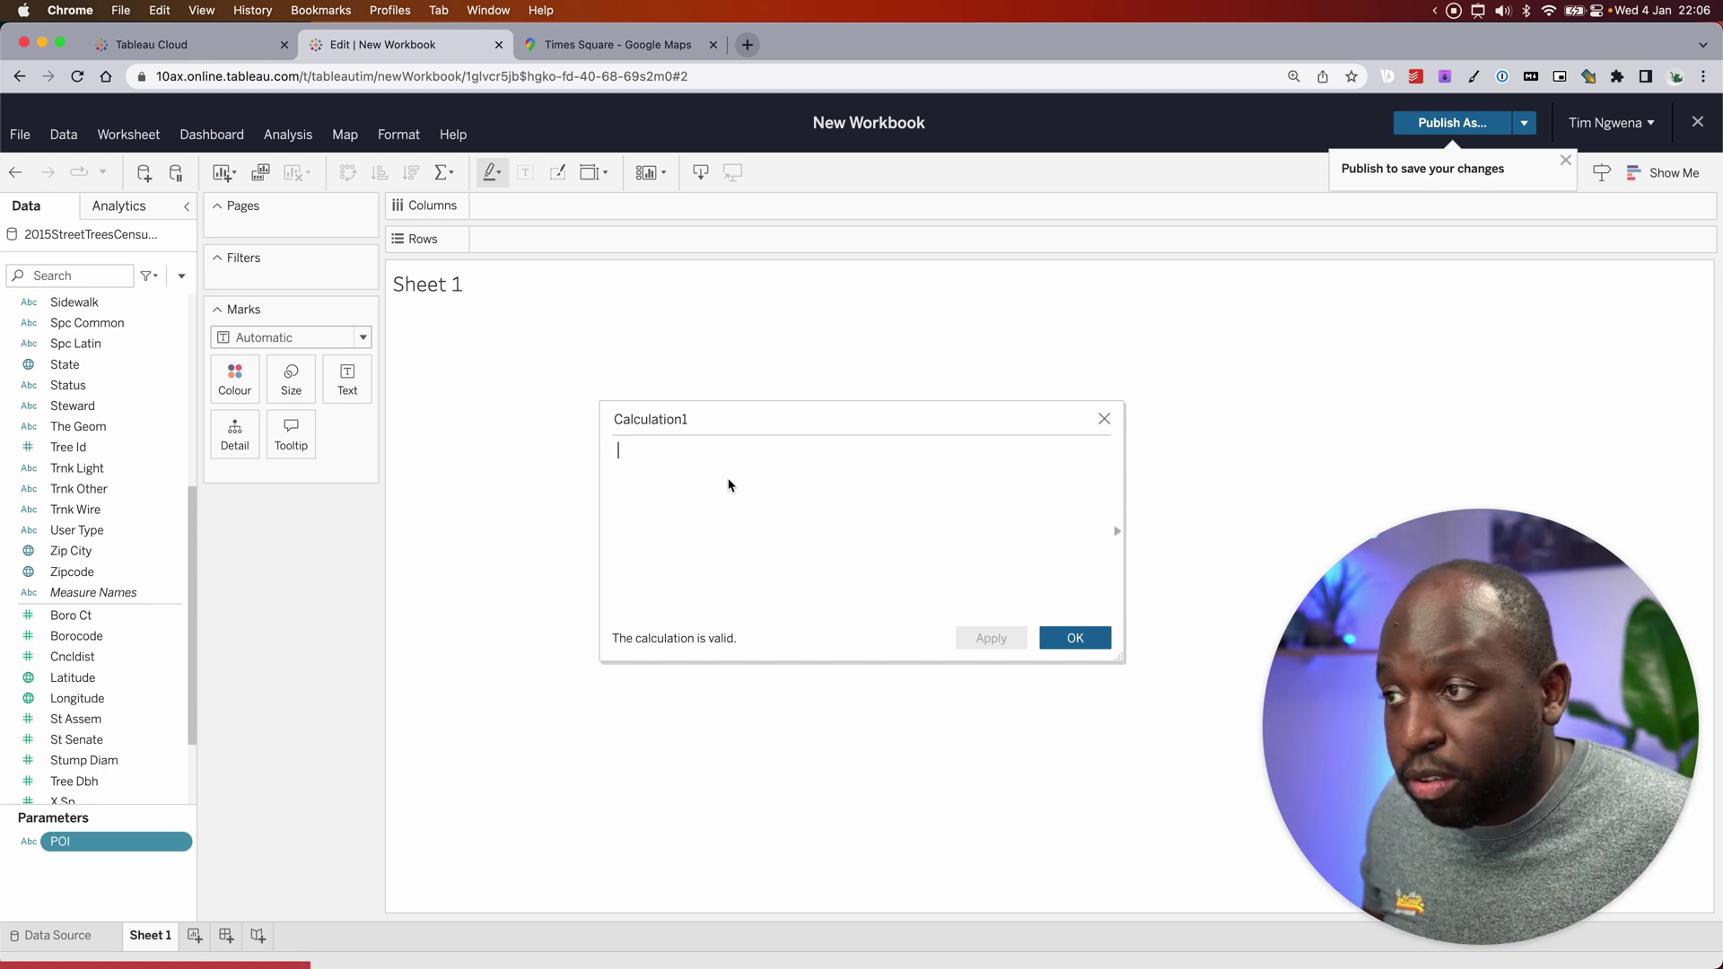
click(1117, 531)
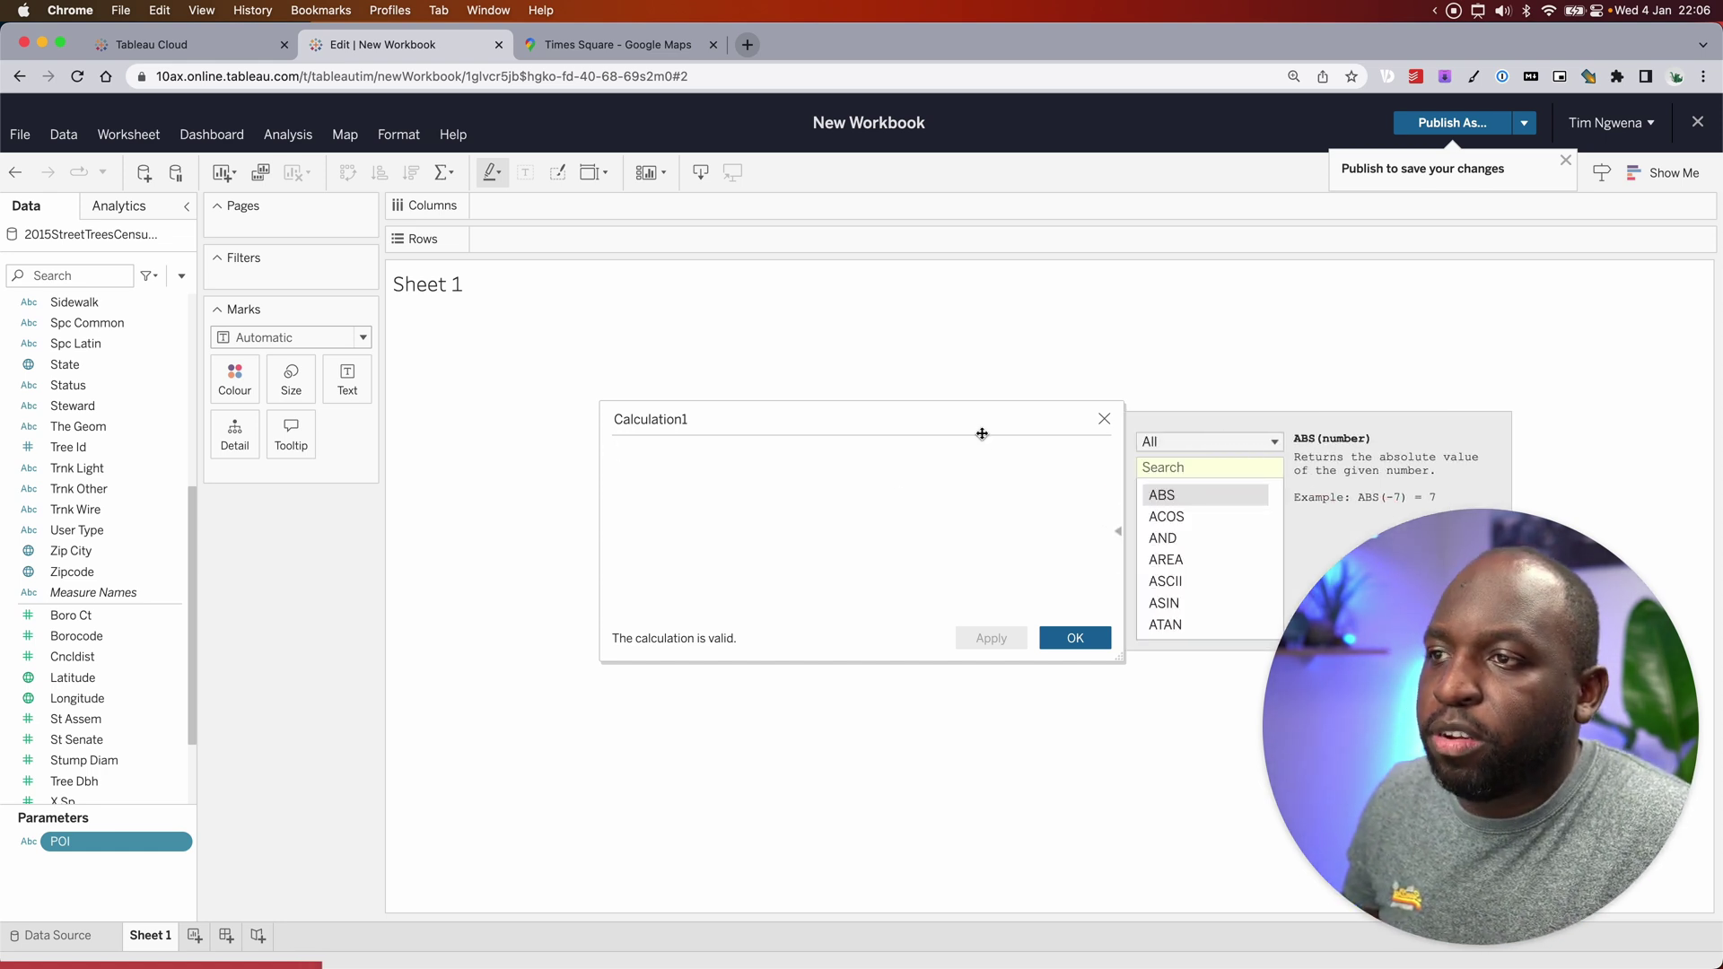
drag(965, 425, 869, 408)
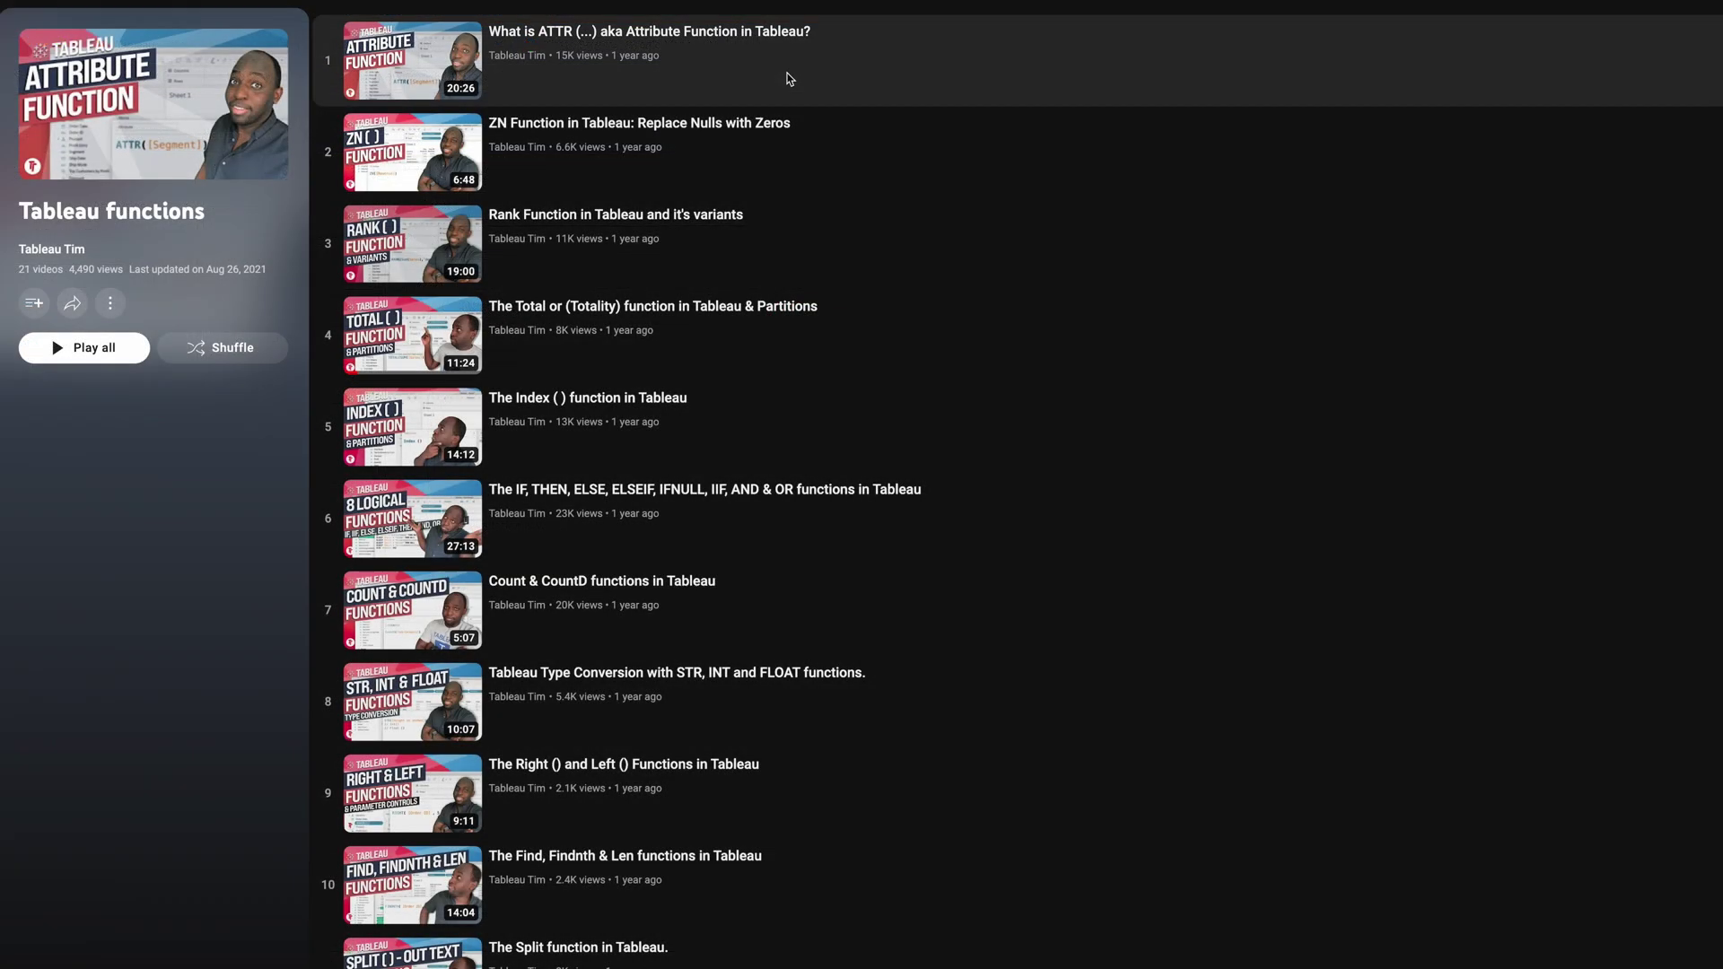
scroll(786, 71, down, 1)
scroll(788, 79, down, 3)
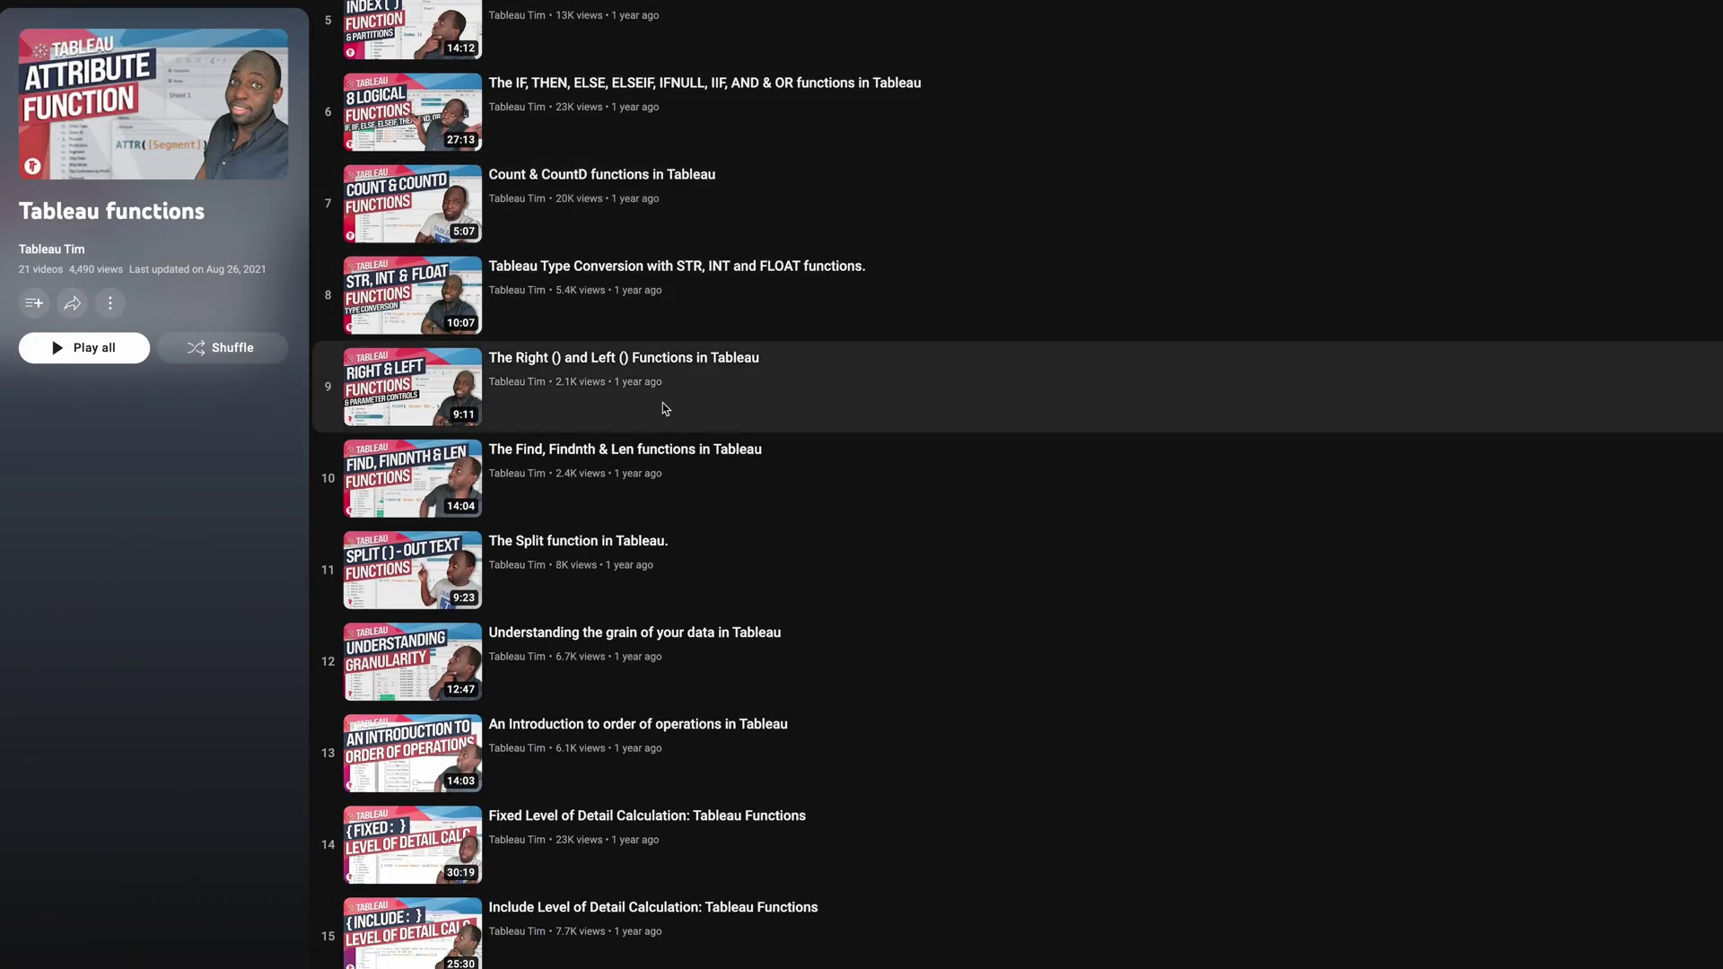
scroll(638, 536, down, 5)
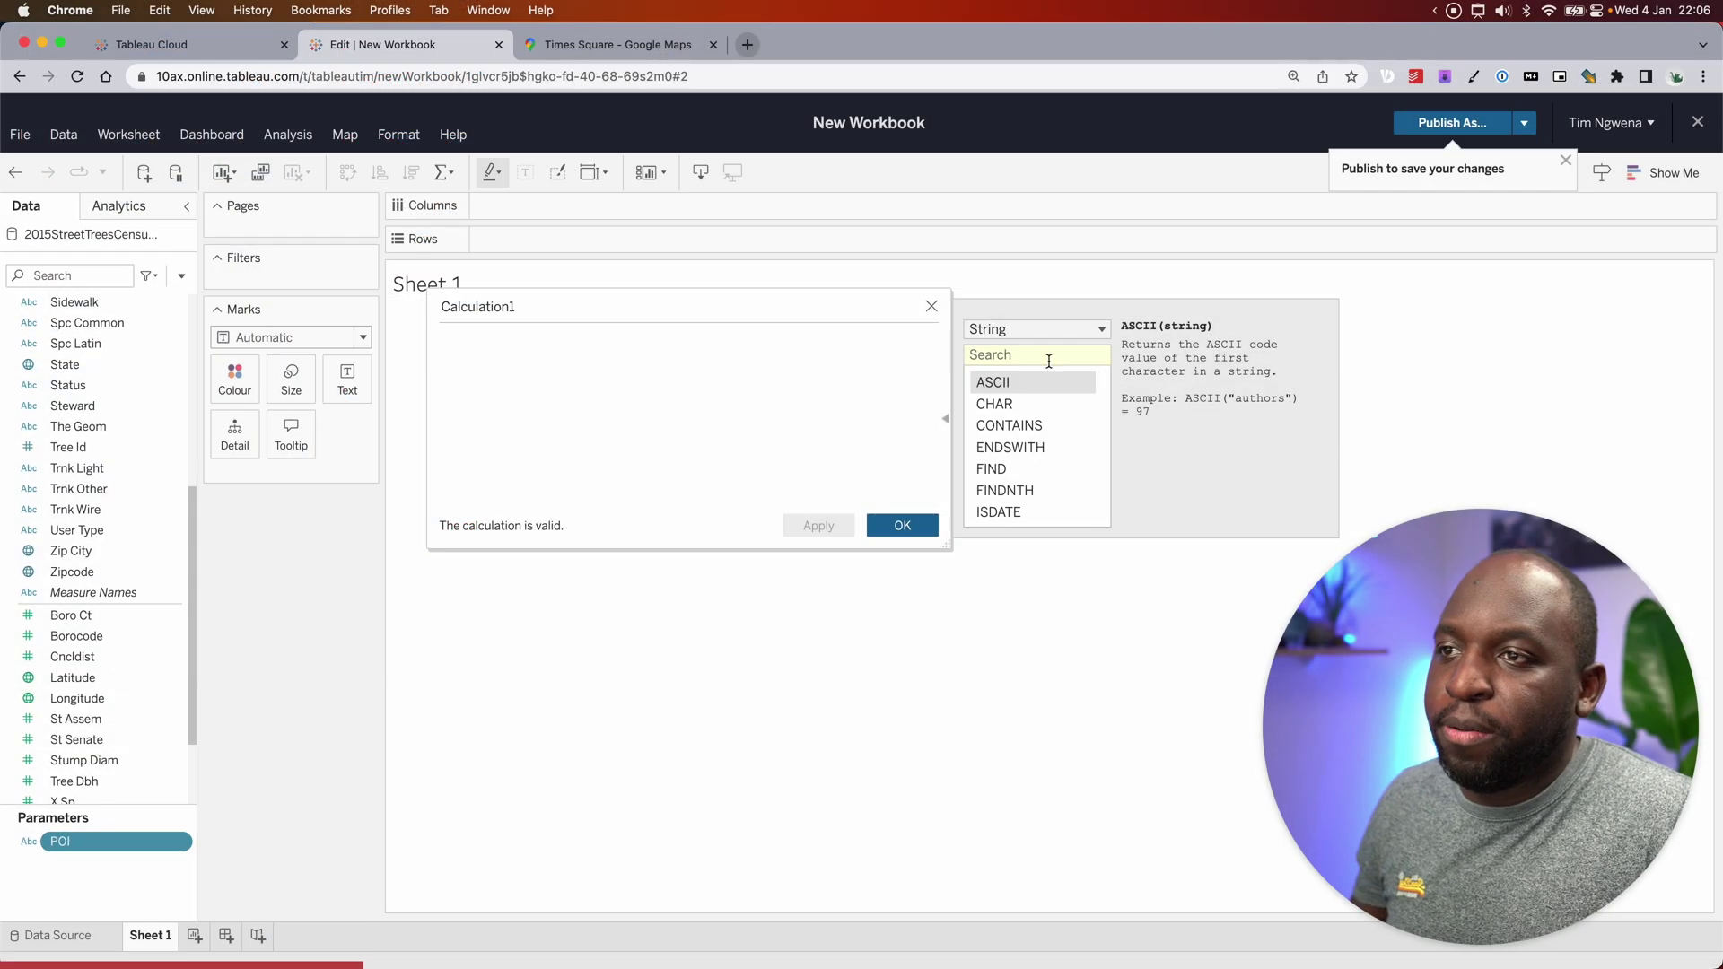
Step: Look up Split among the String functions and insert the SPLIT function into the calculation
click(1045, 358)
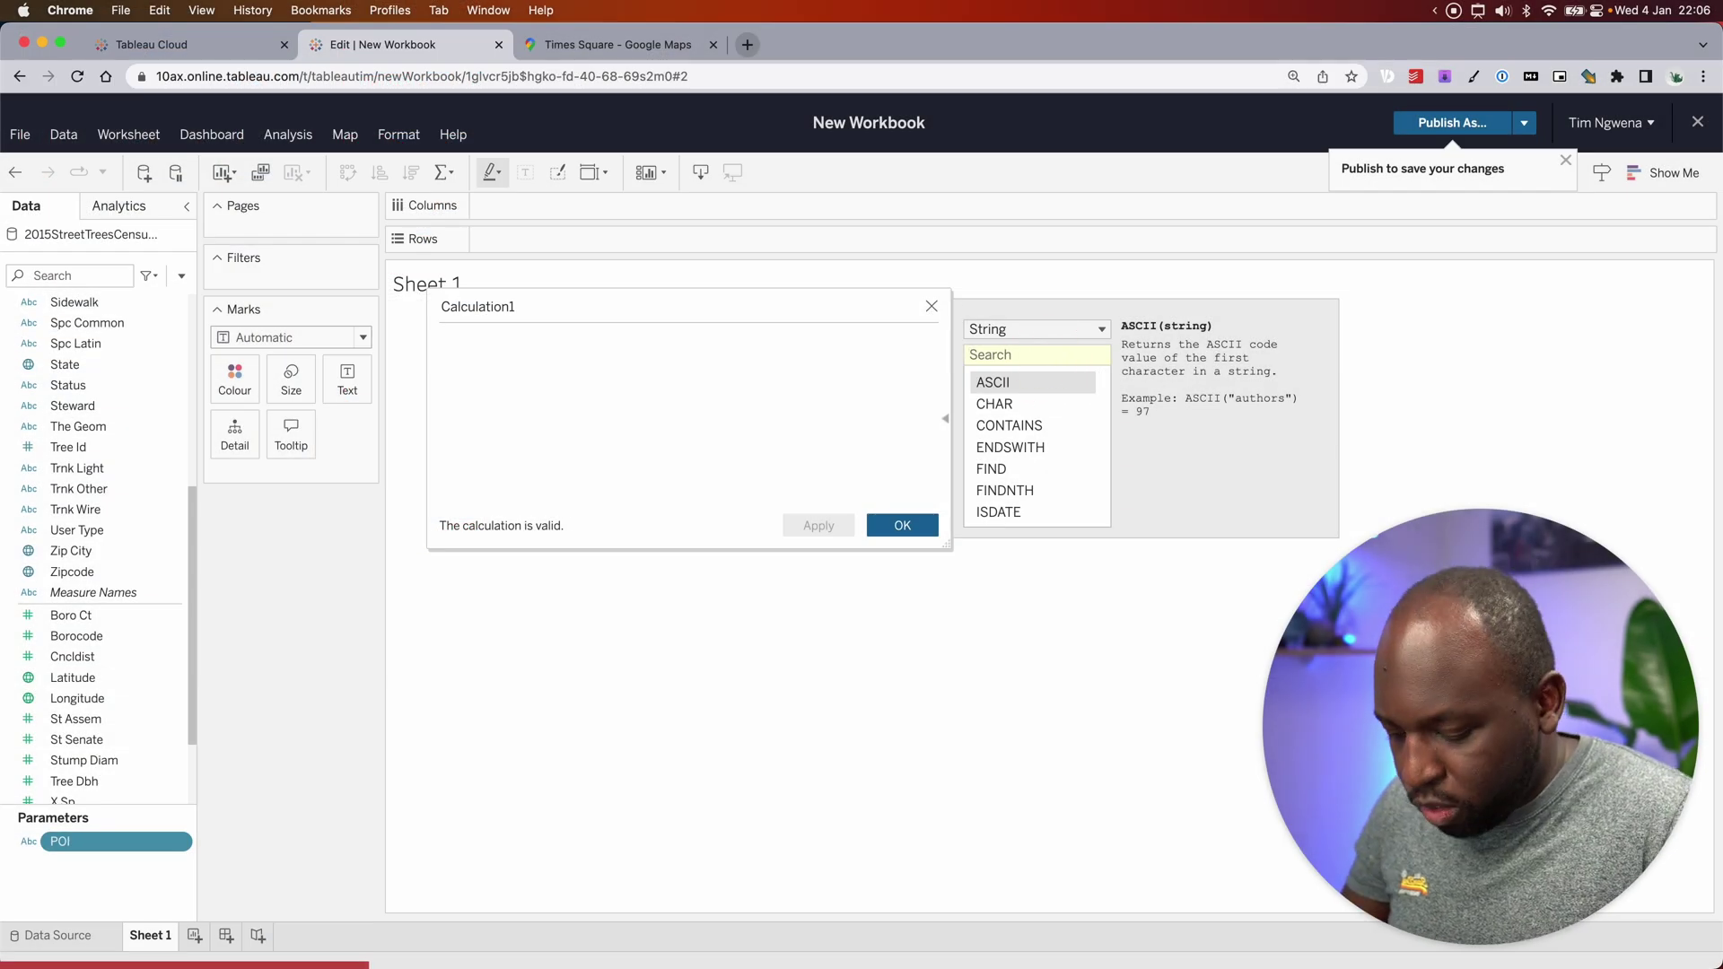
text(Split)
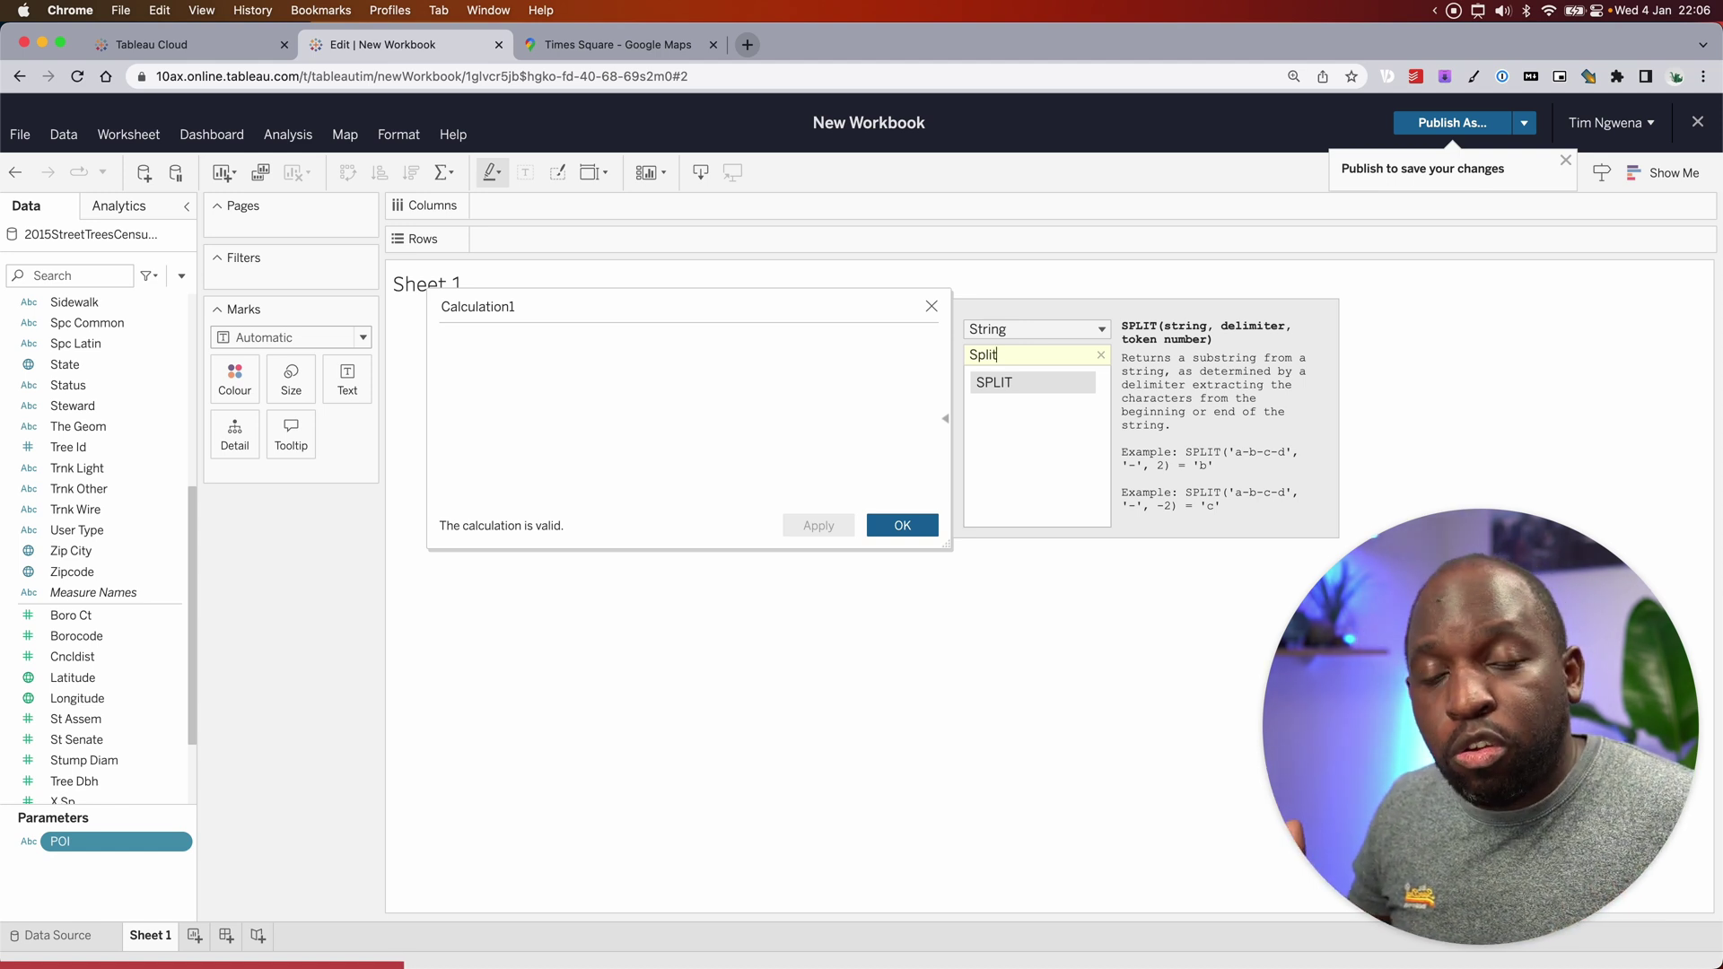
click(604, 418)
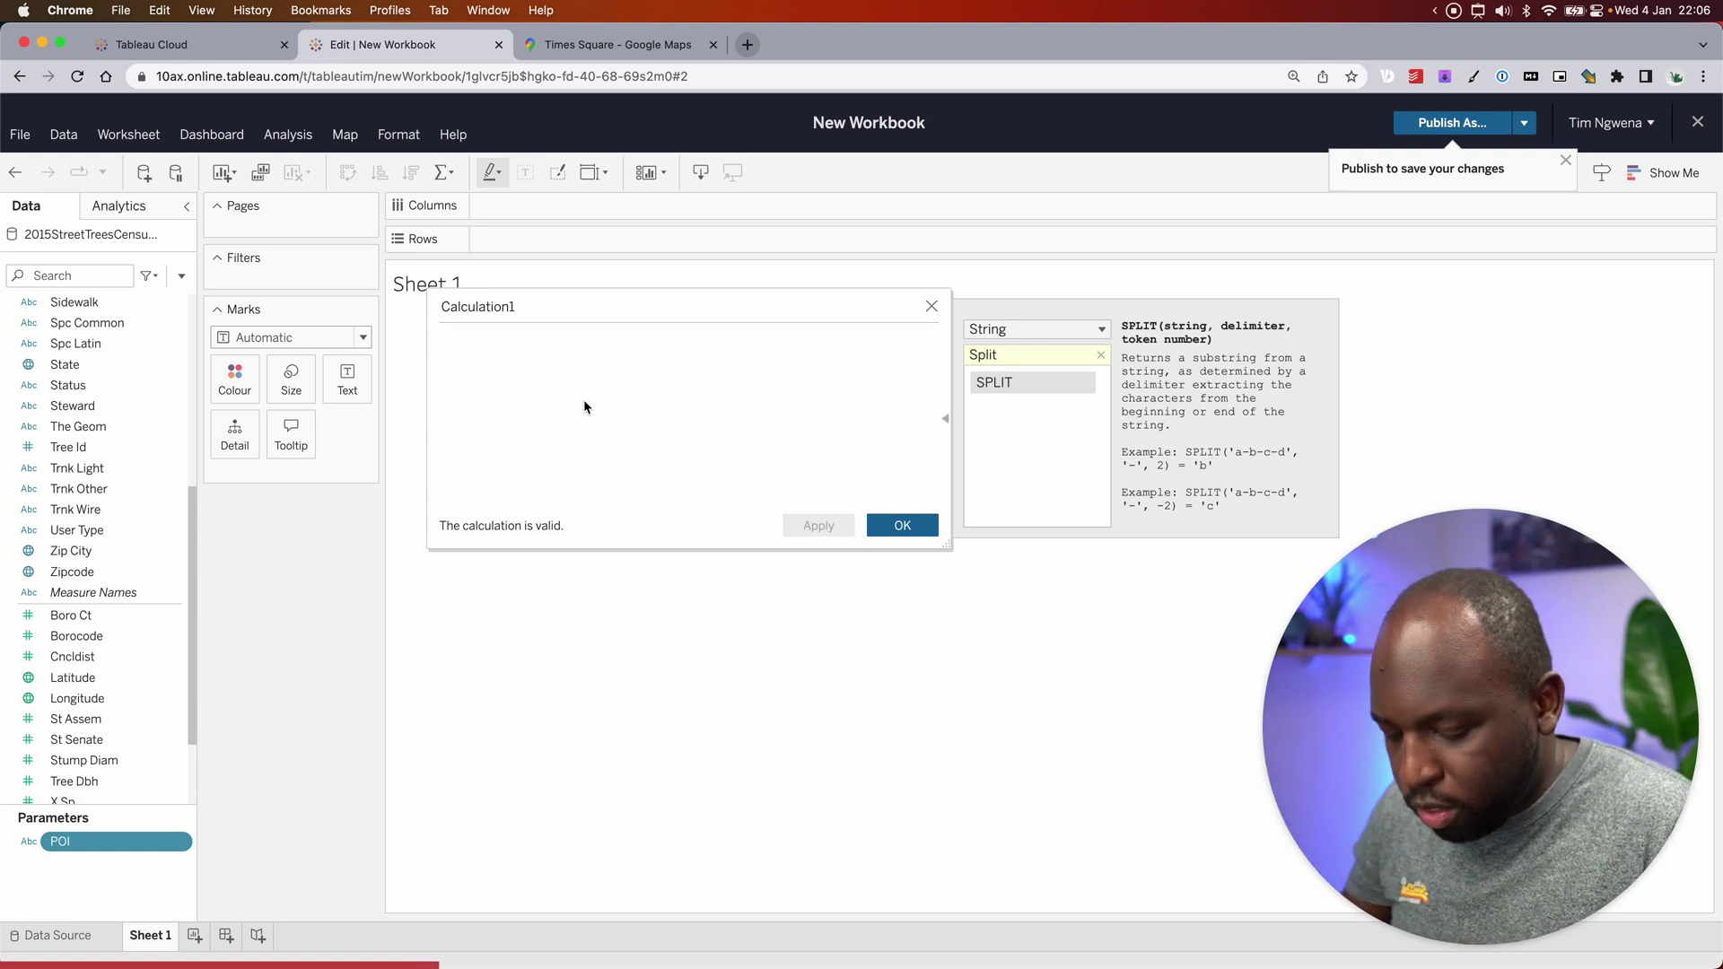
text(spli)
key(Return)
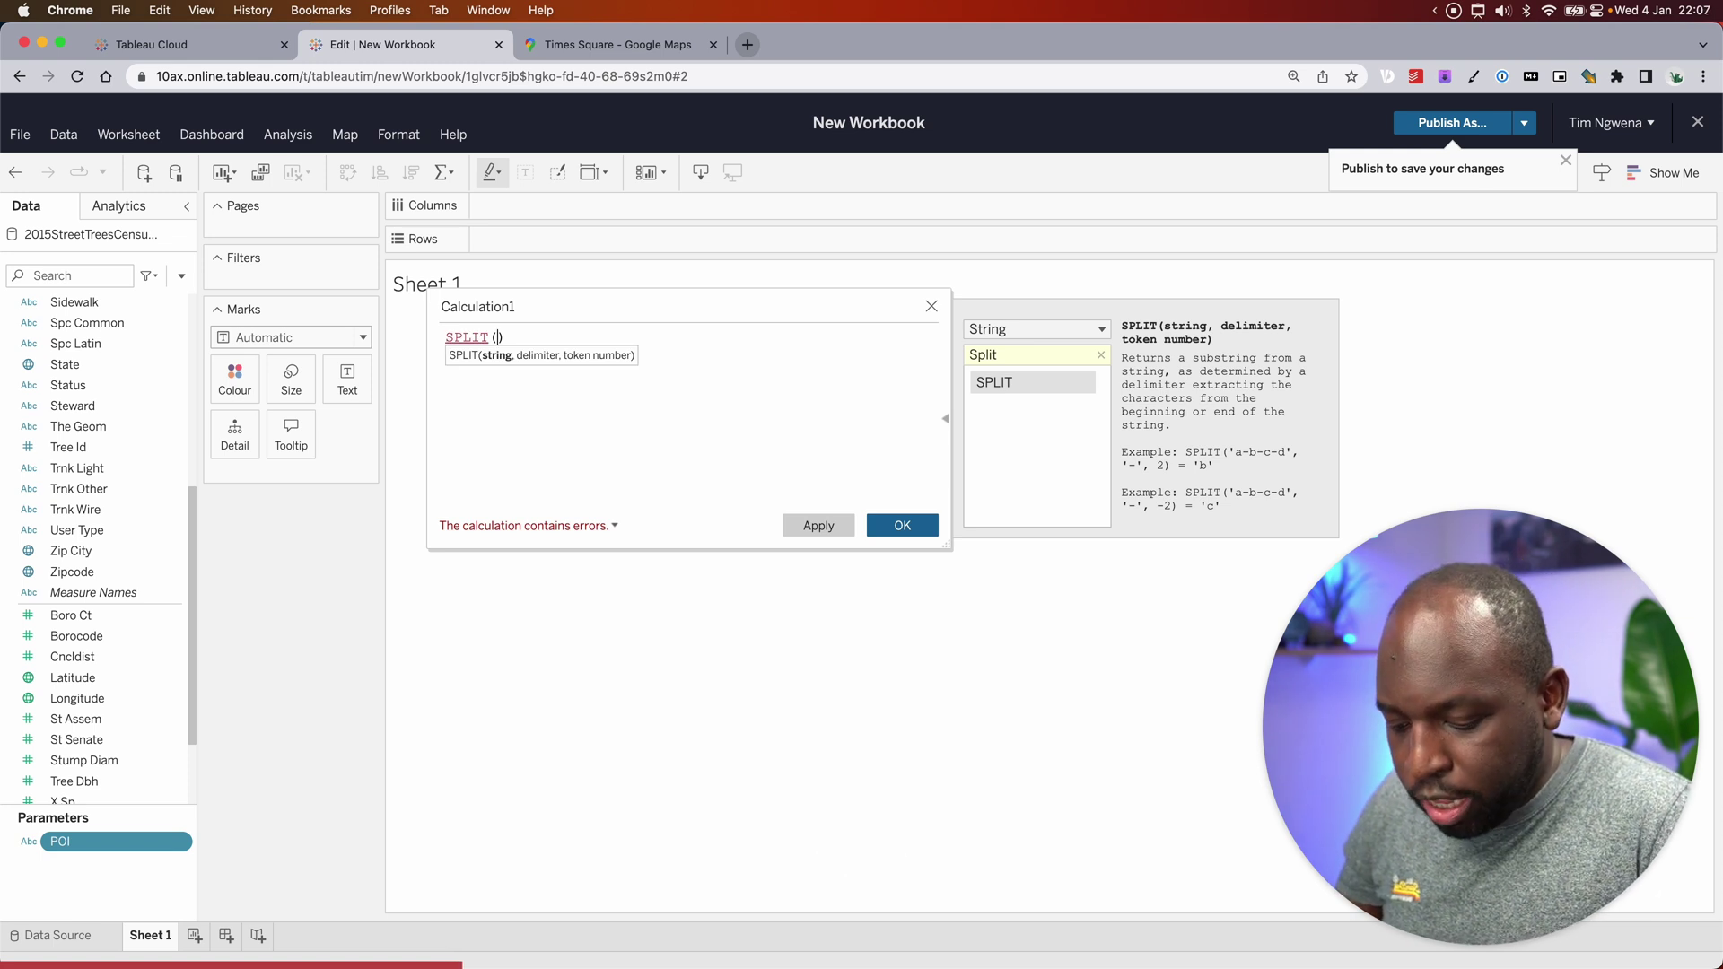
Step: Fill in the SPLIT arguments with the POI parameter, a comma delimiter and token number 1, giving SPLIT([POI],',',1)
text(poi)
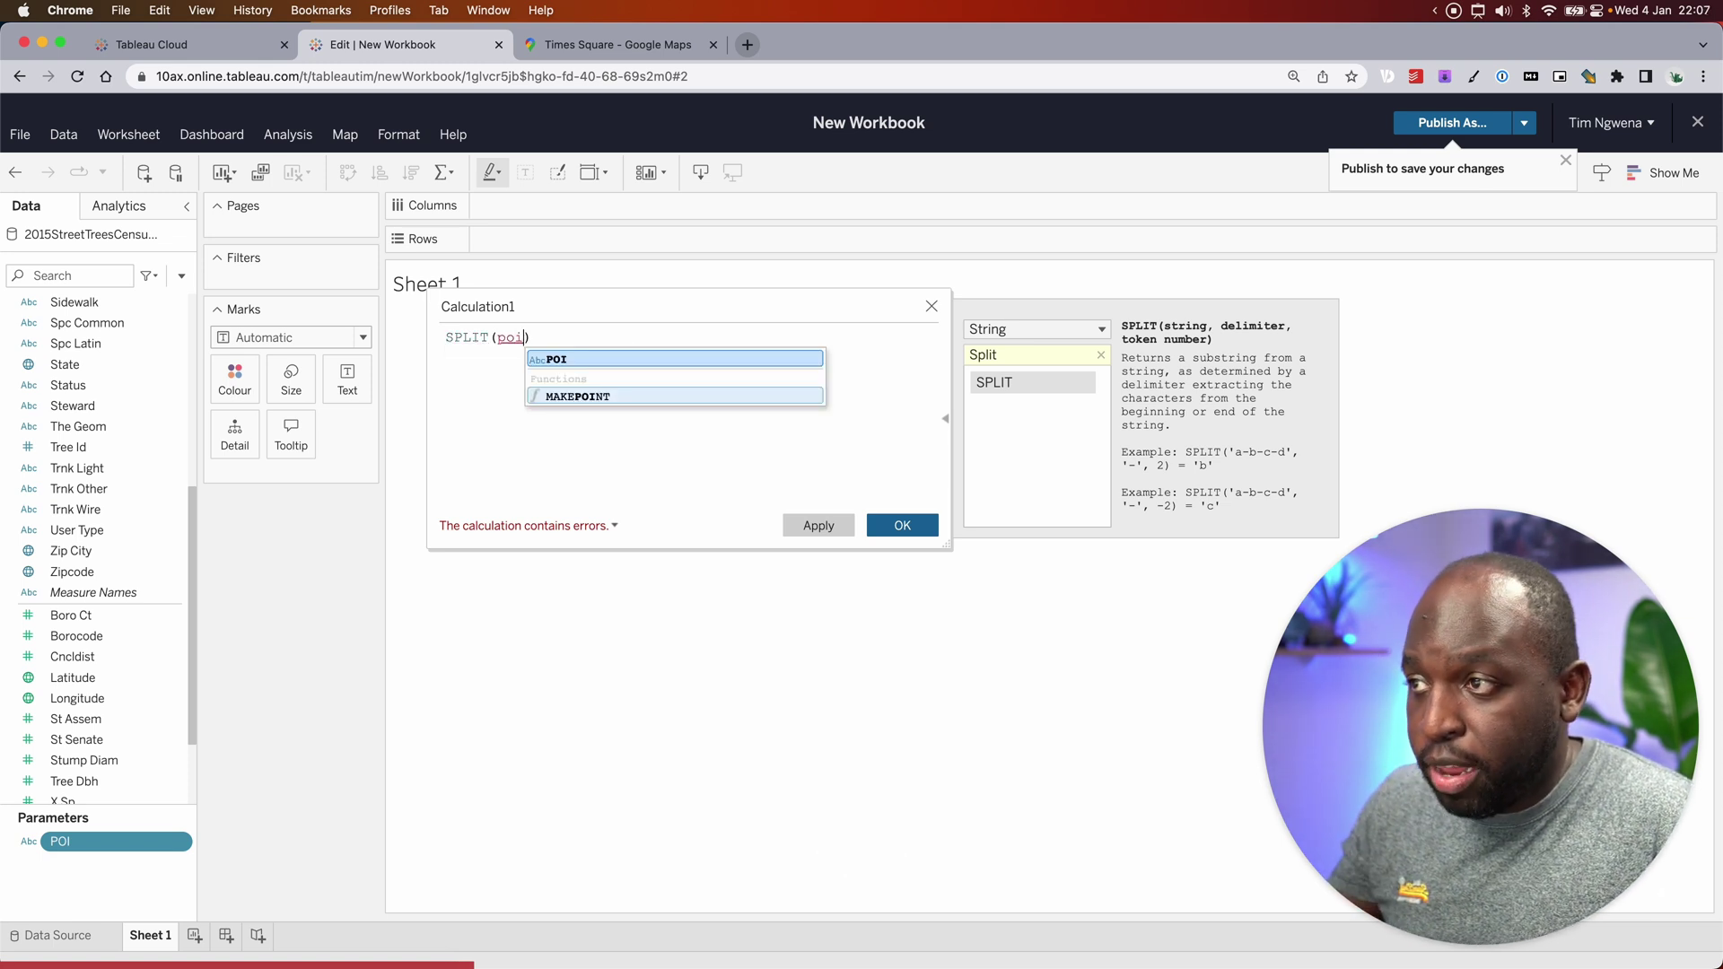
key(Return)
text(,)
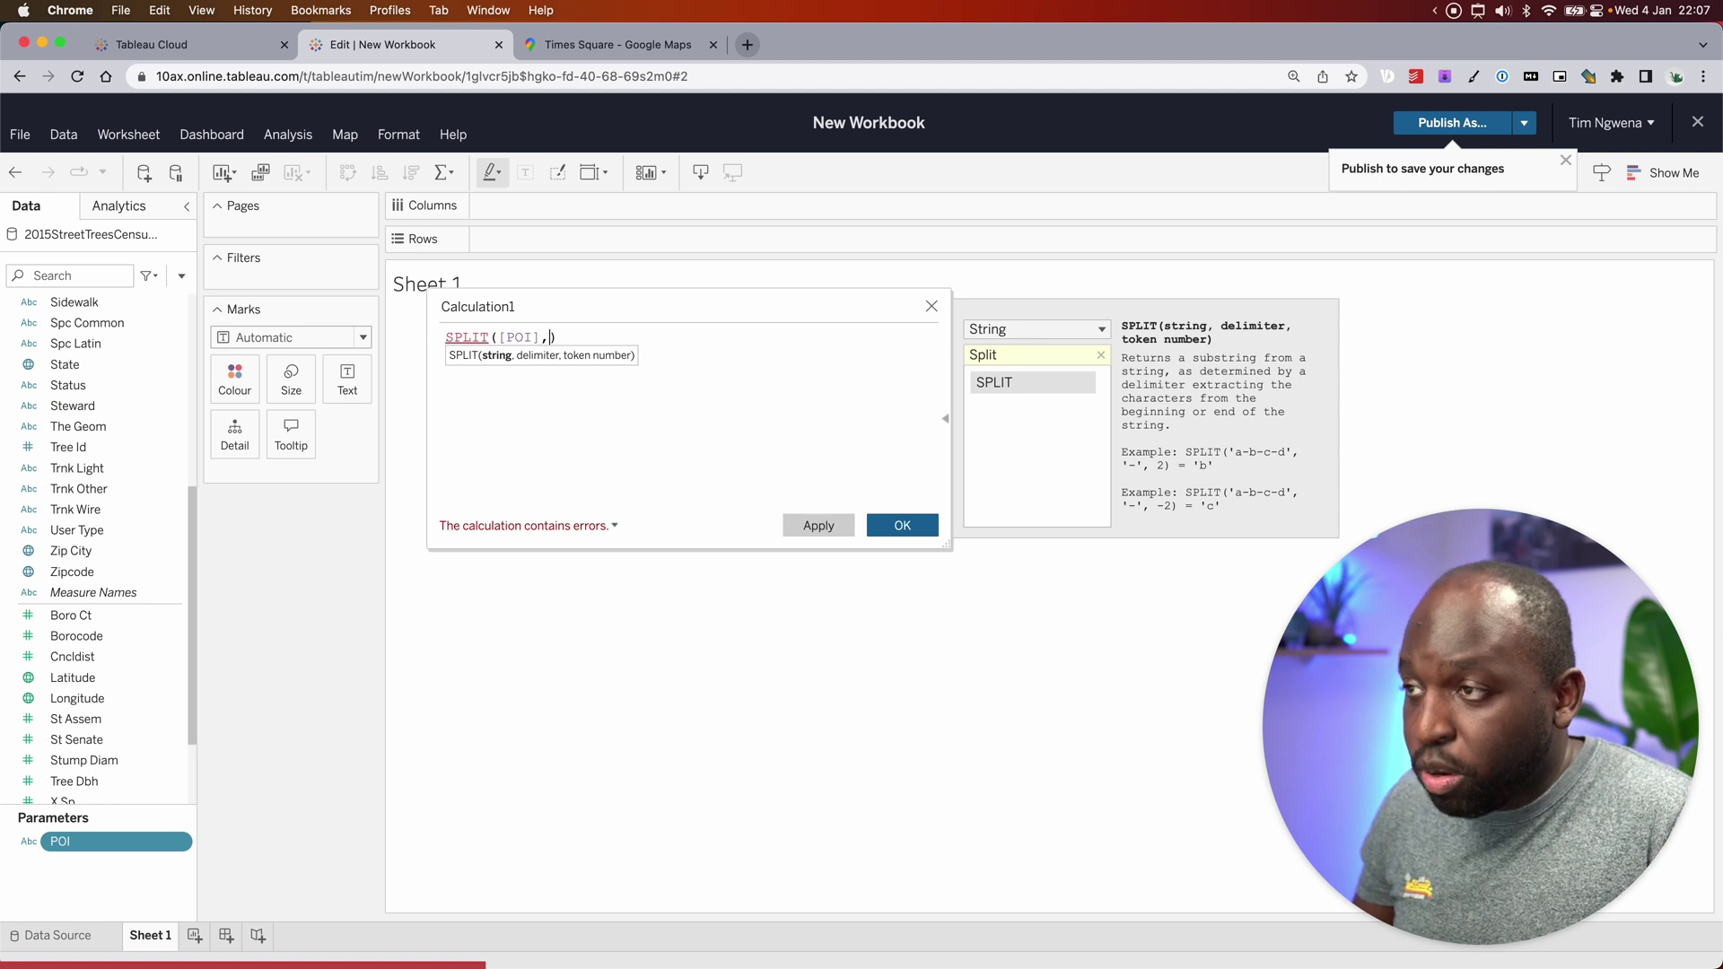
text(',')
key(Left)
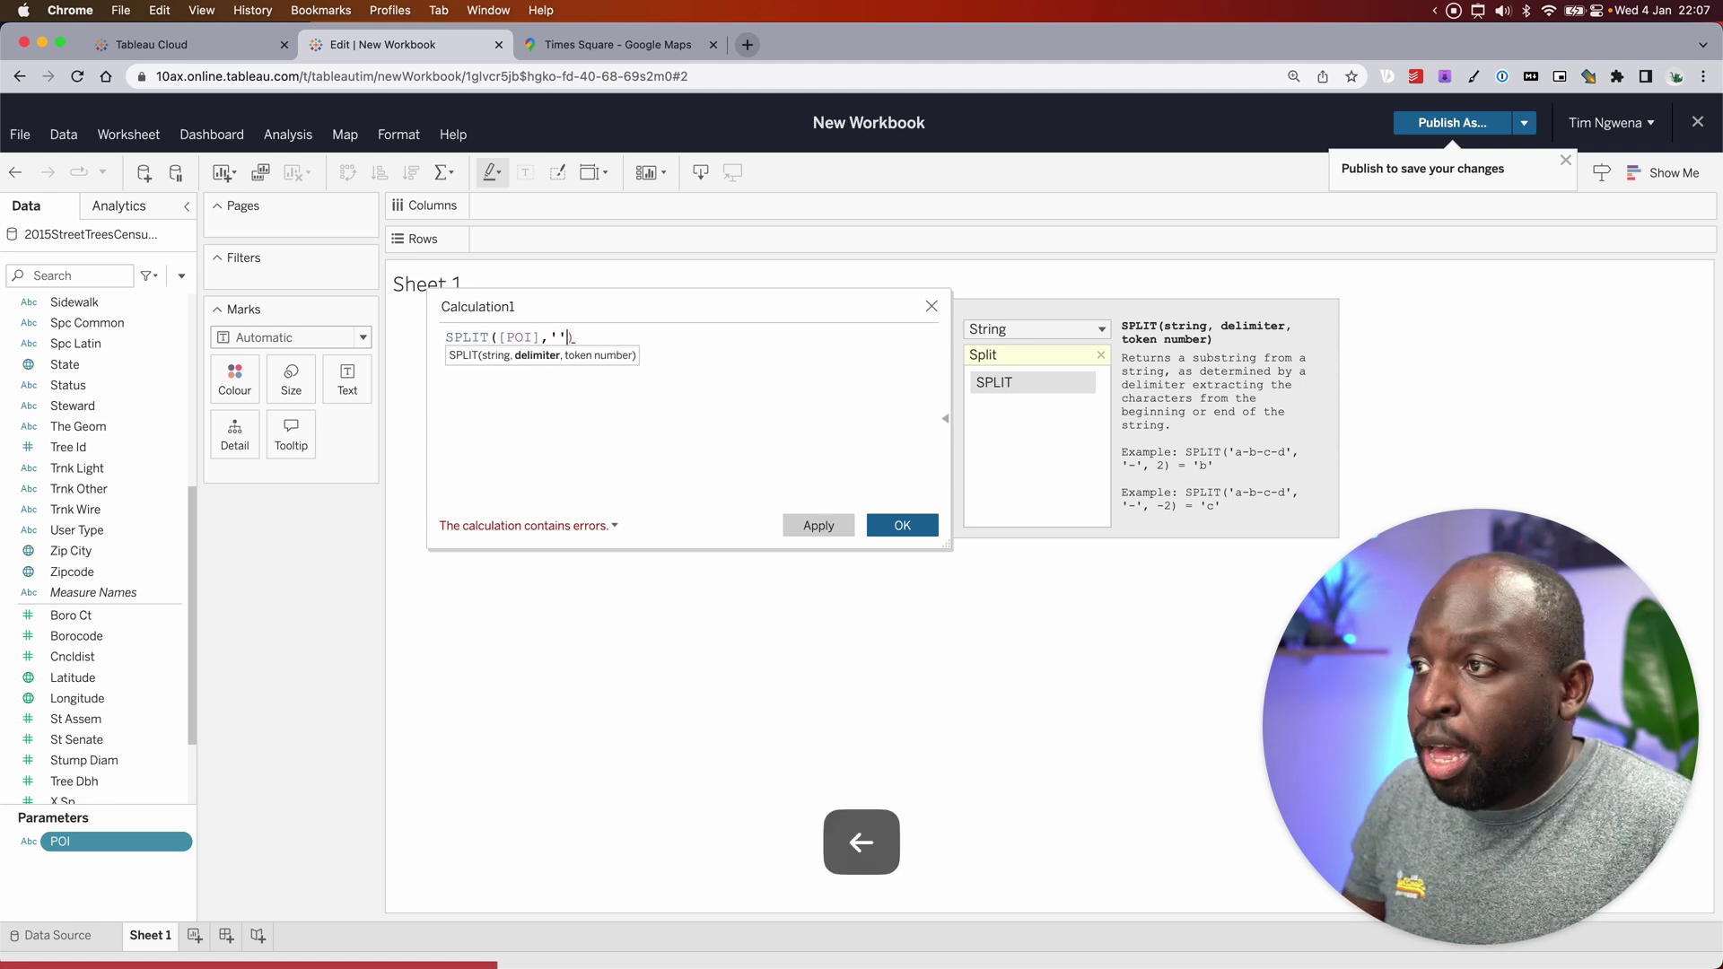
text(,)
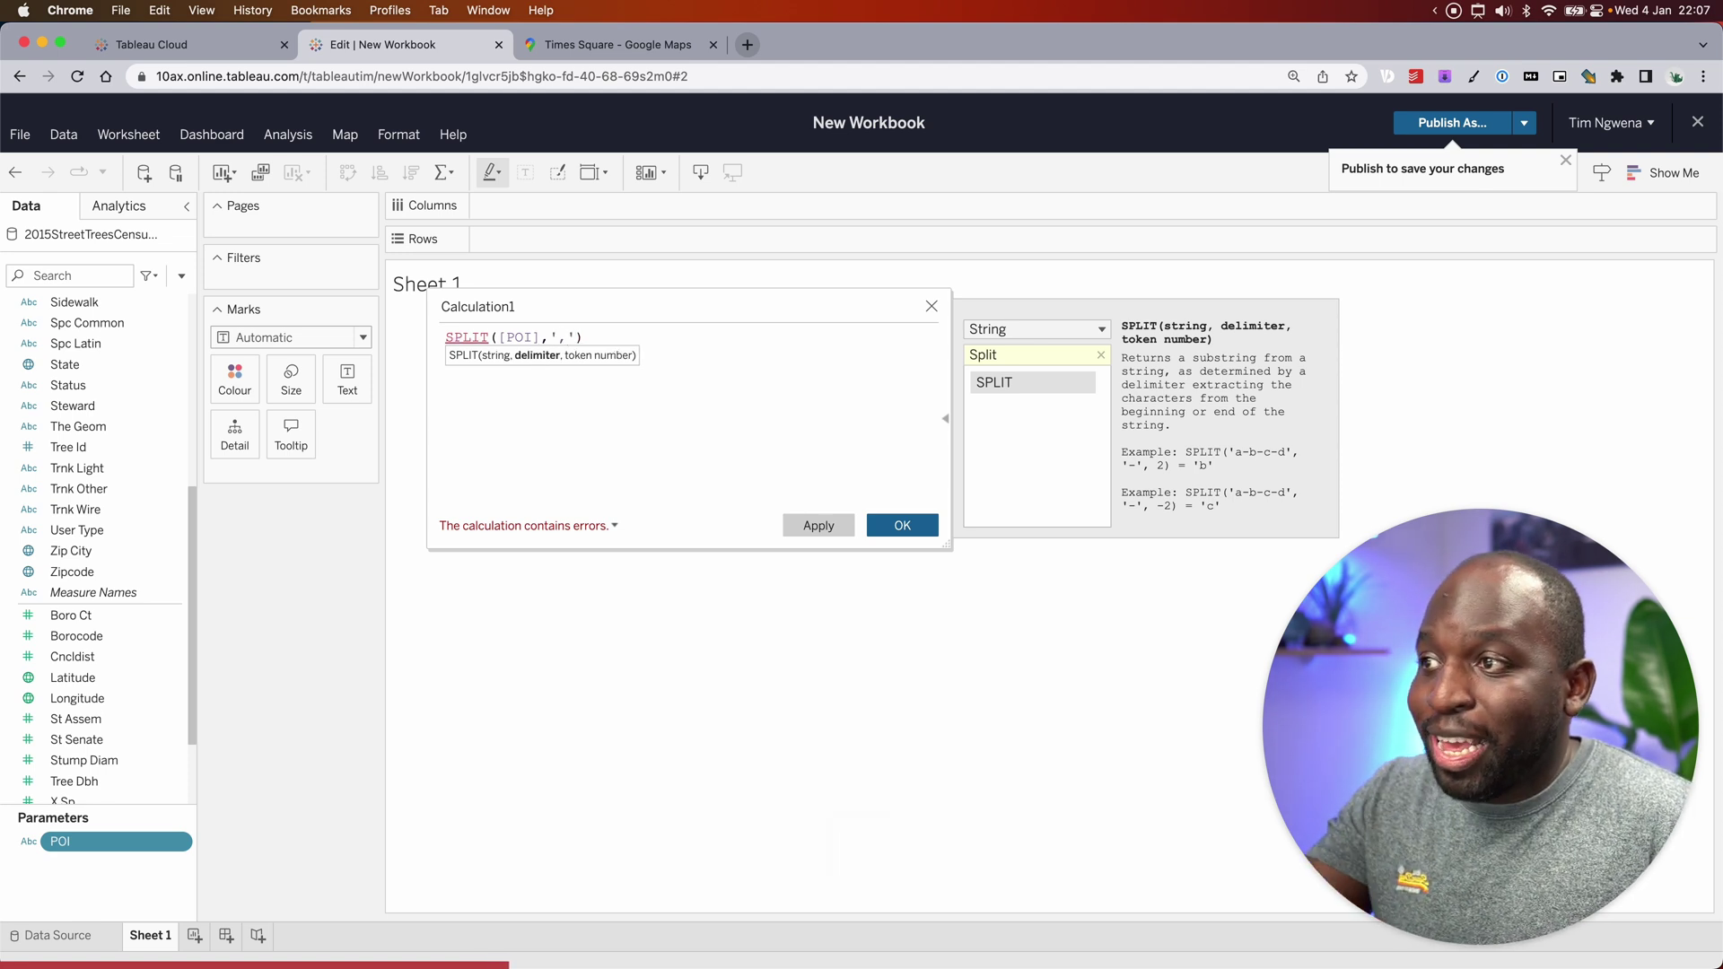
key(Right)
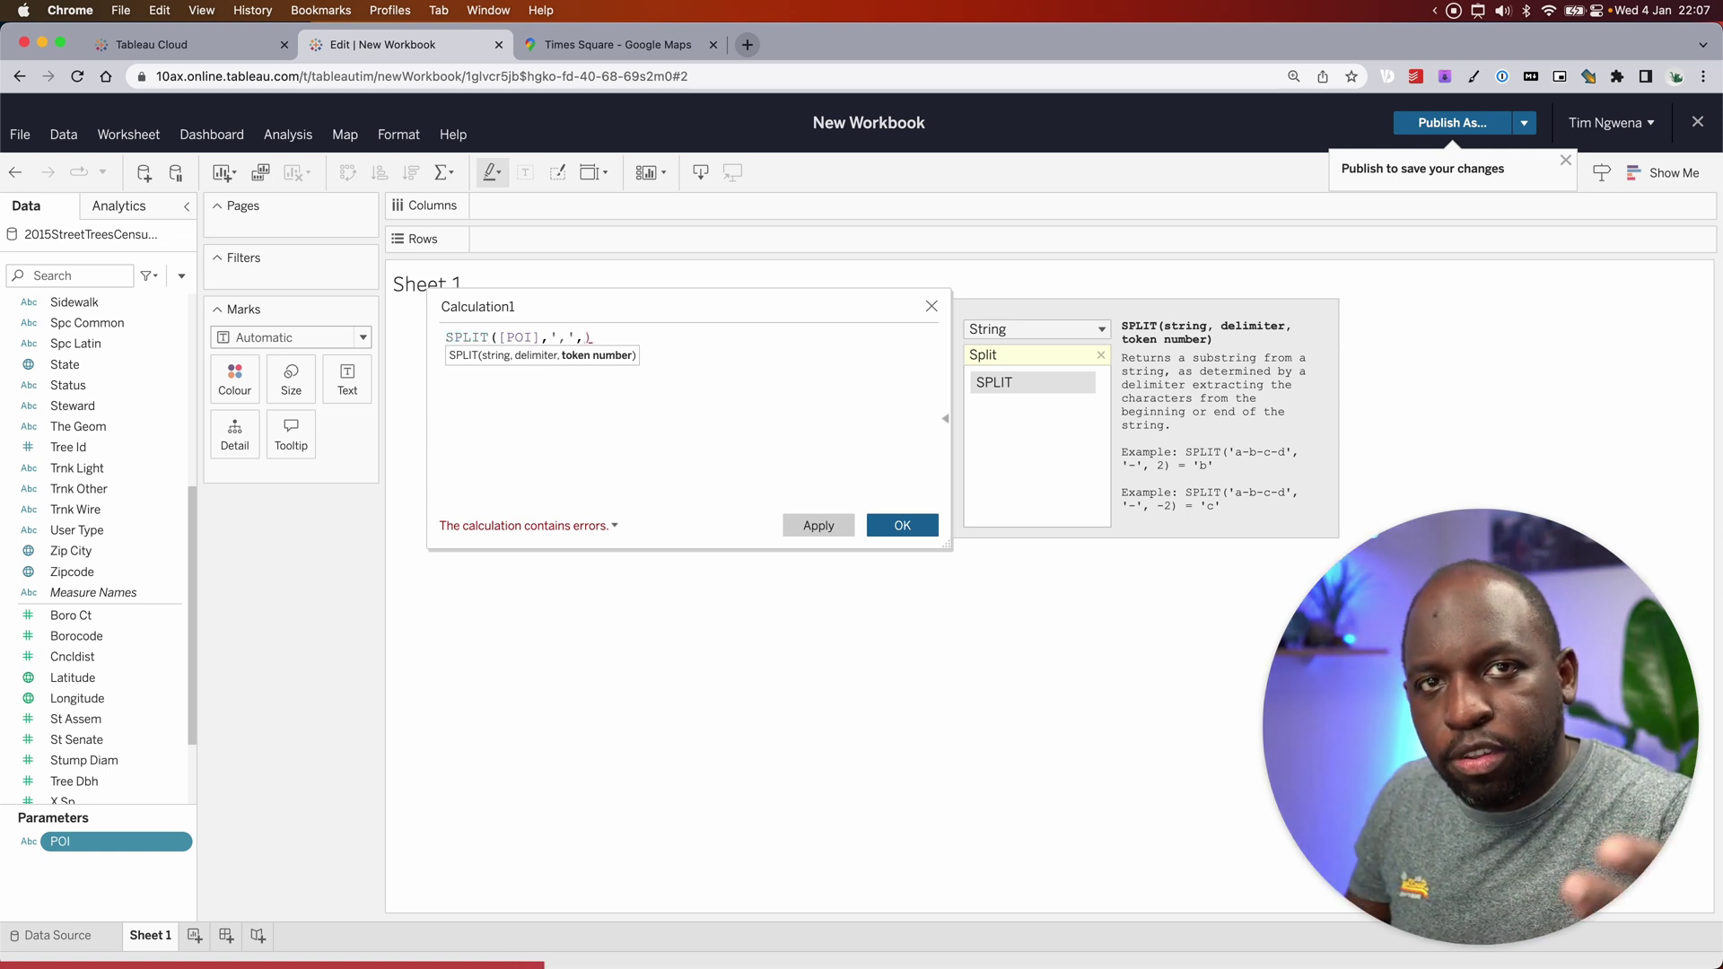
Step: Name the new calculation Lat and copy its SPLIT expression
click(511, 308)
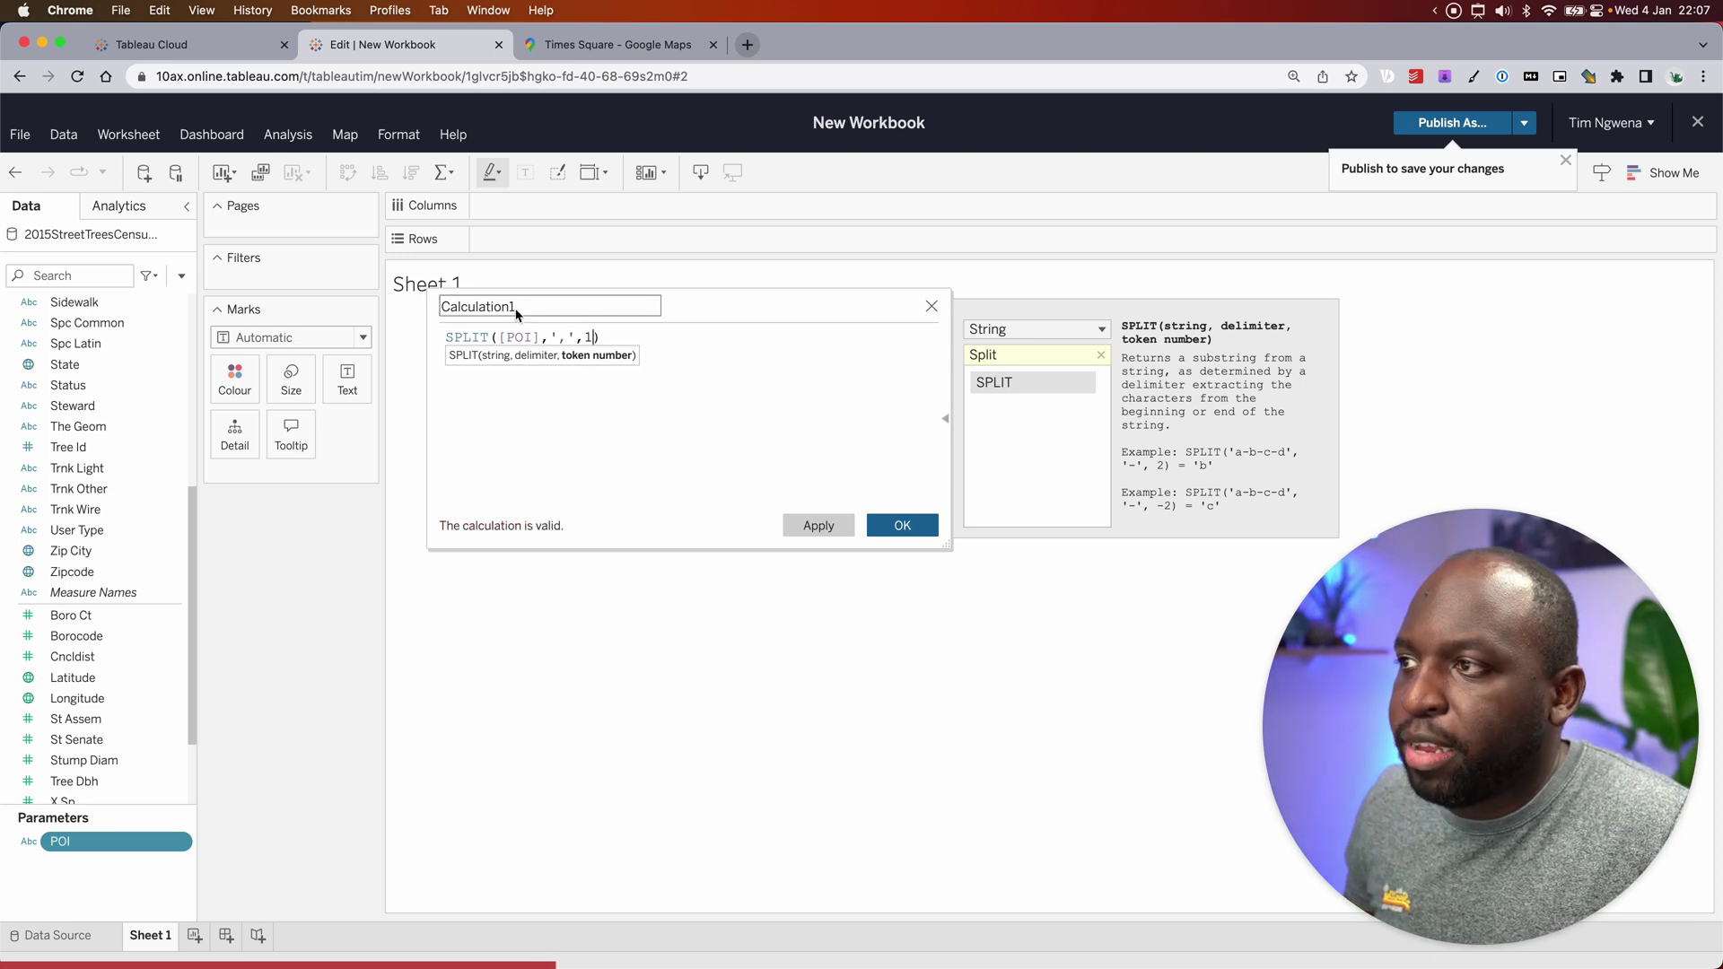
double_click(507, 308)
text(Lat)
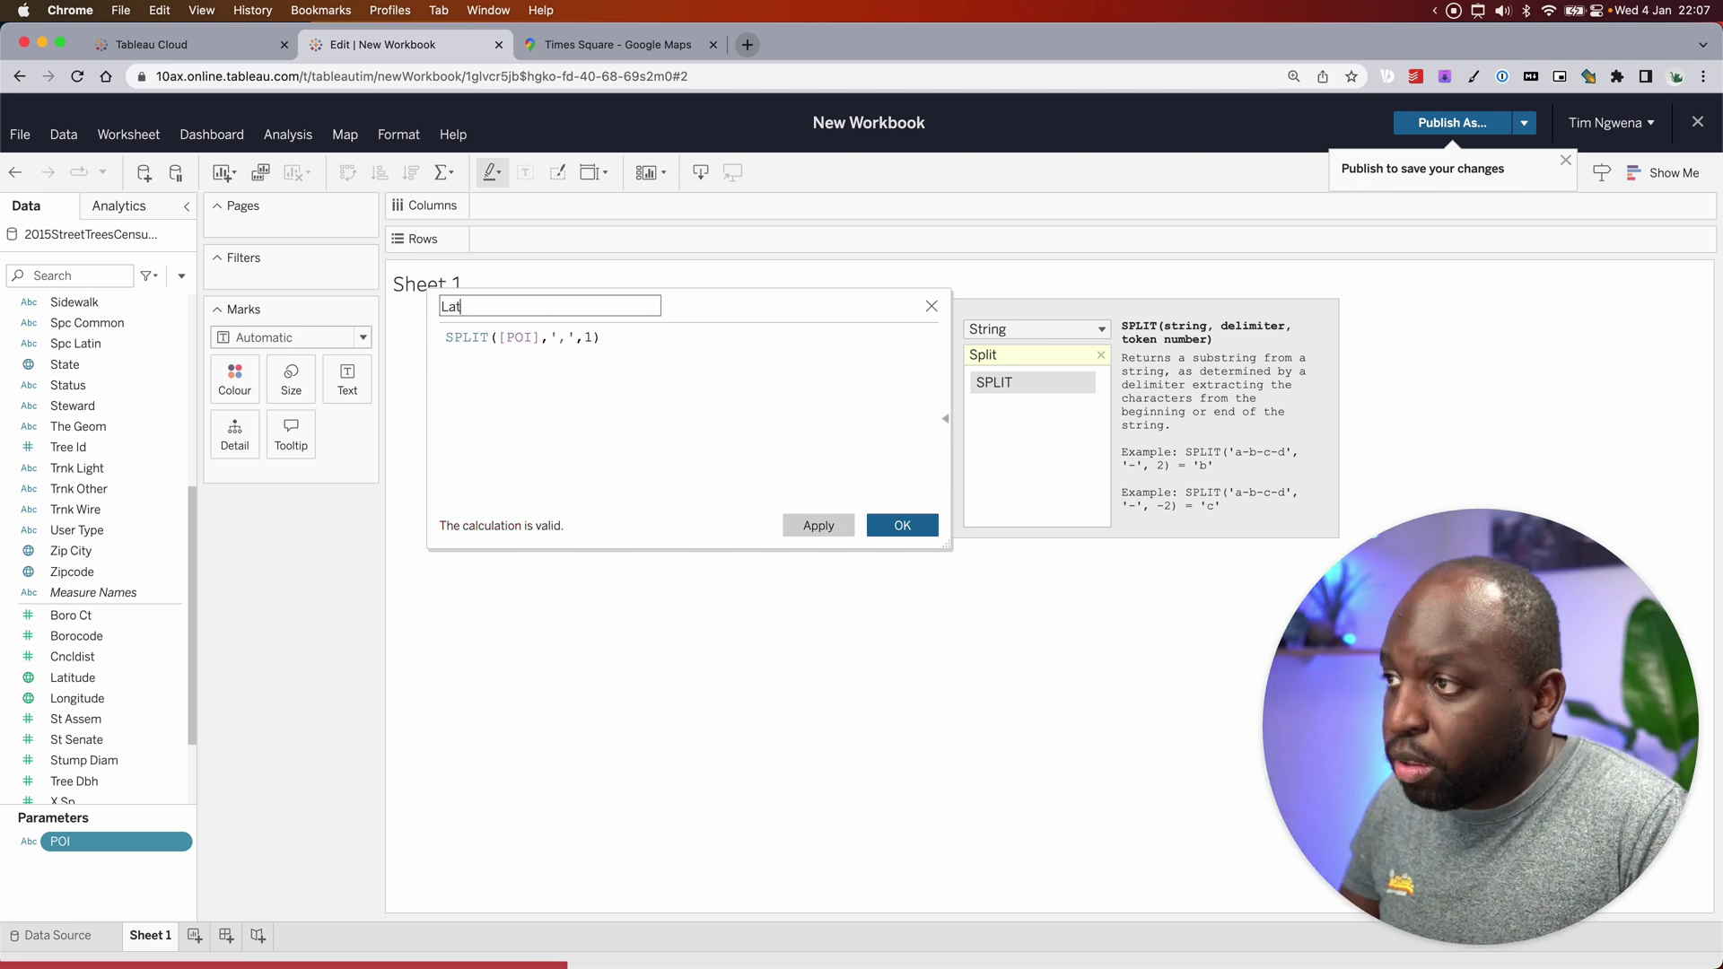
click(708, 373)
drag(620, 338, 420, 339)
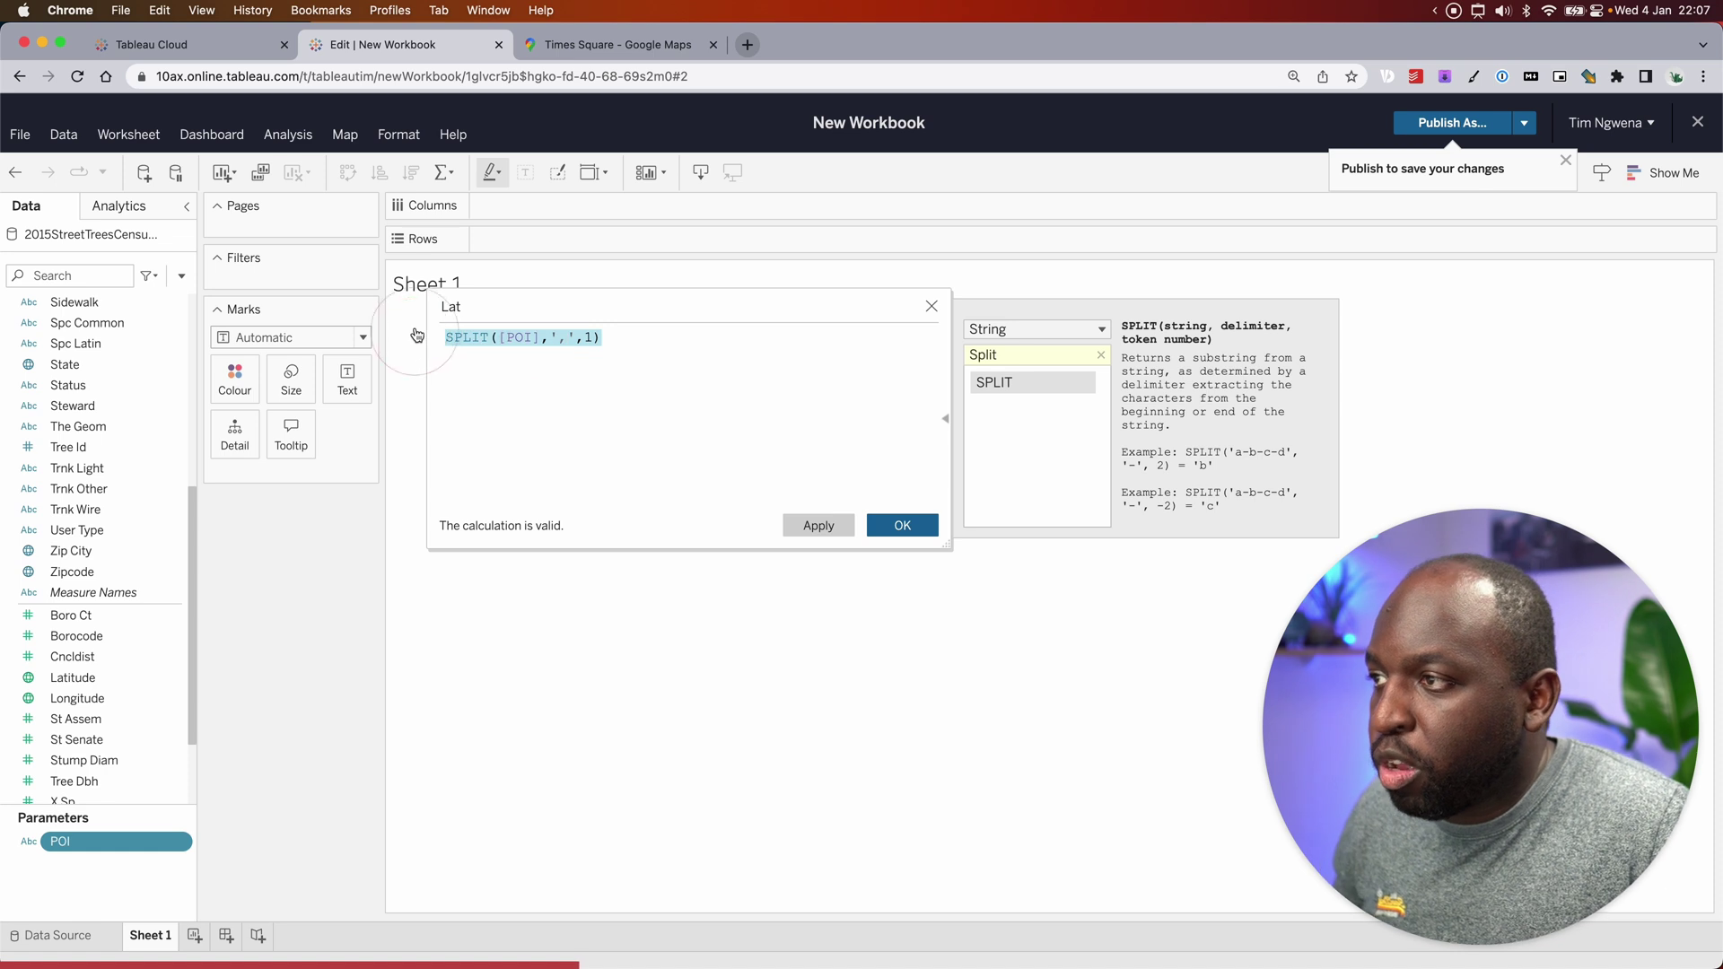
key(super+c)
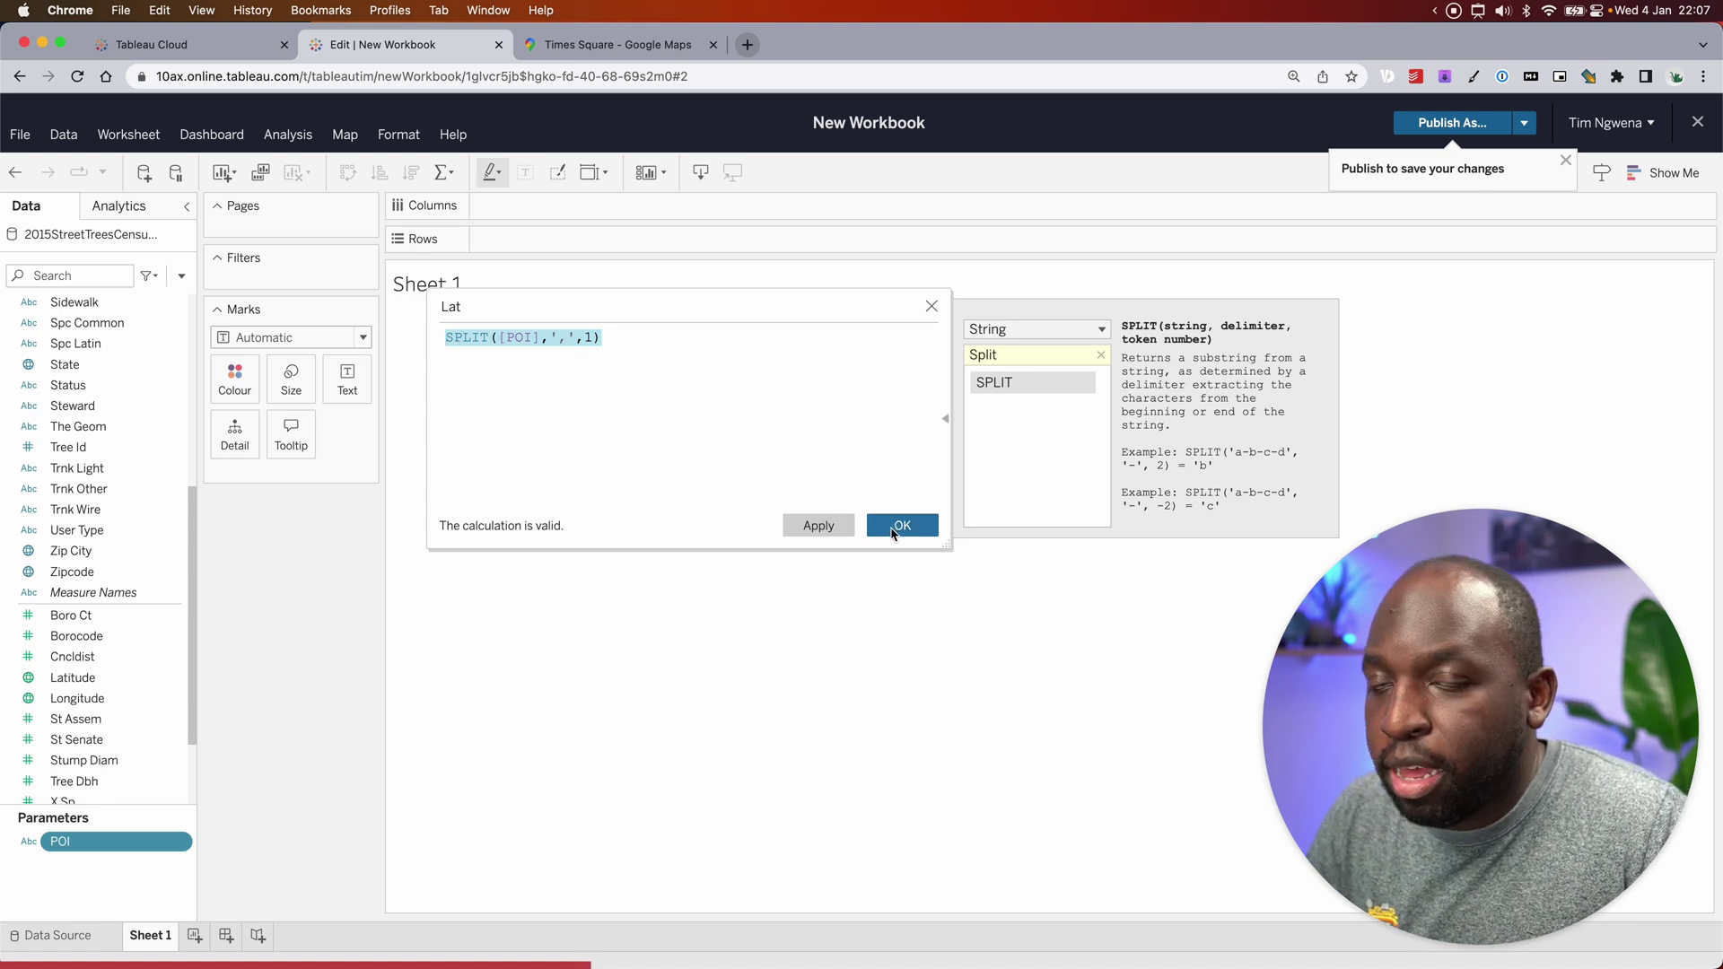
click(572, 405)
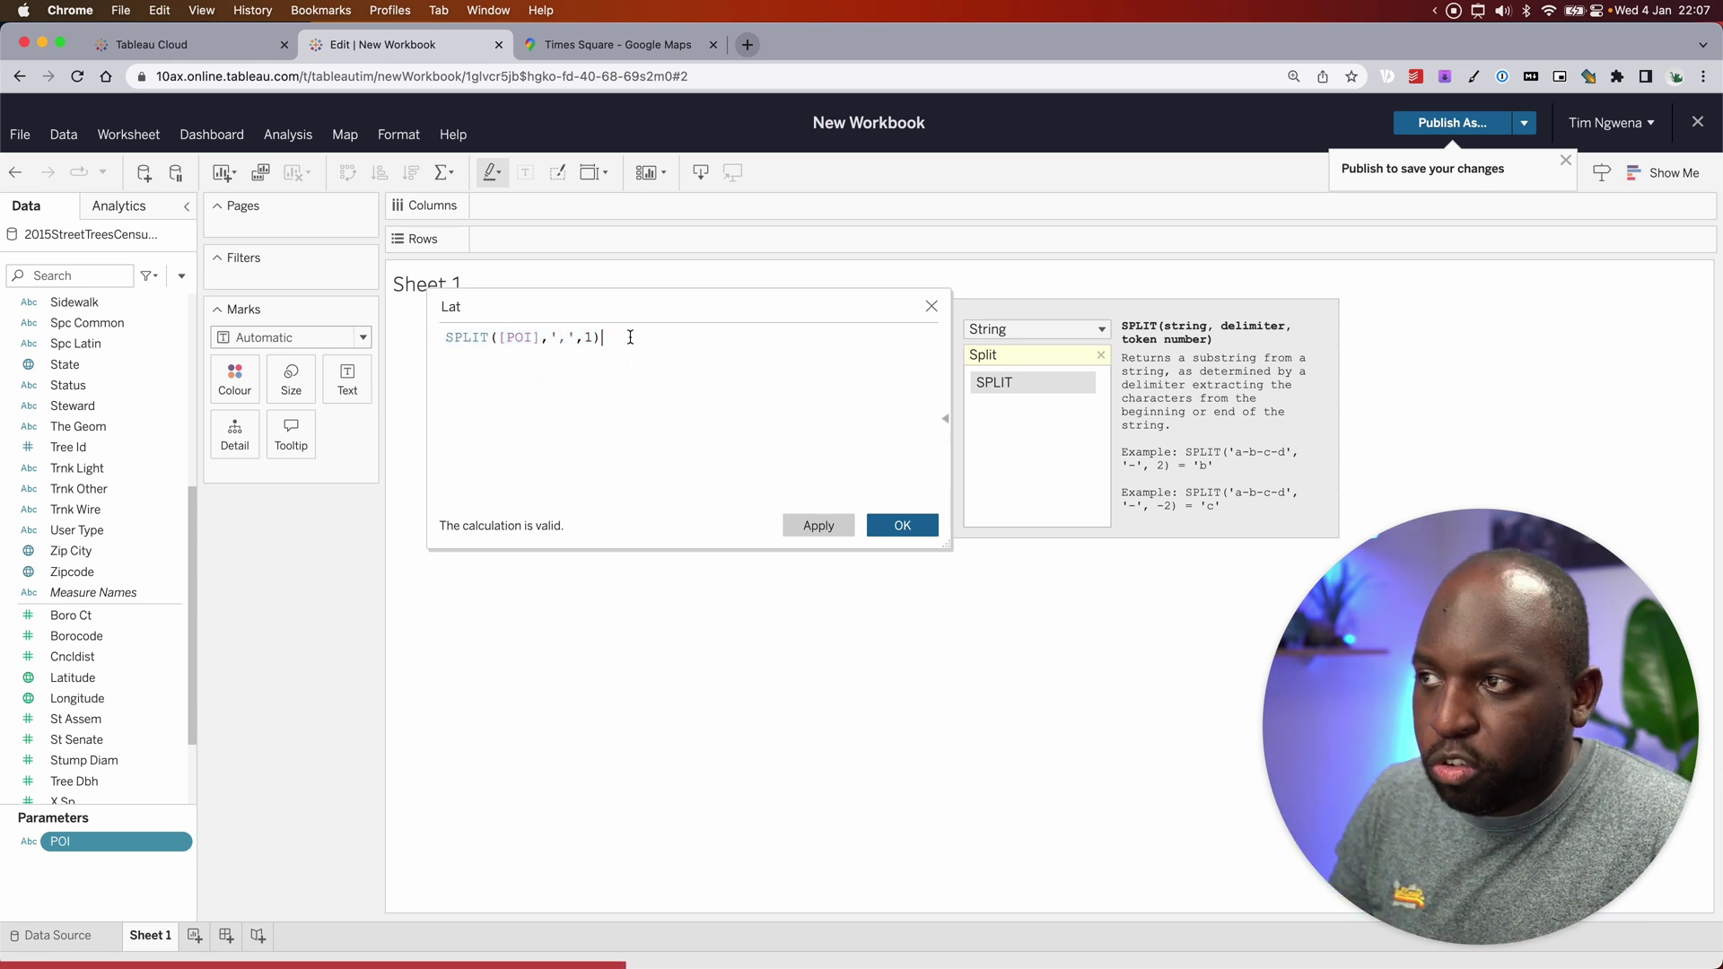
Step: Look up FLOAT among all functions and insert it on a new line below the SPLIT expression
key(Return)
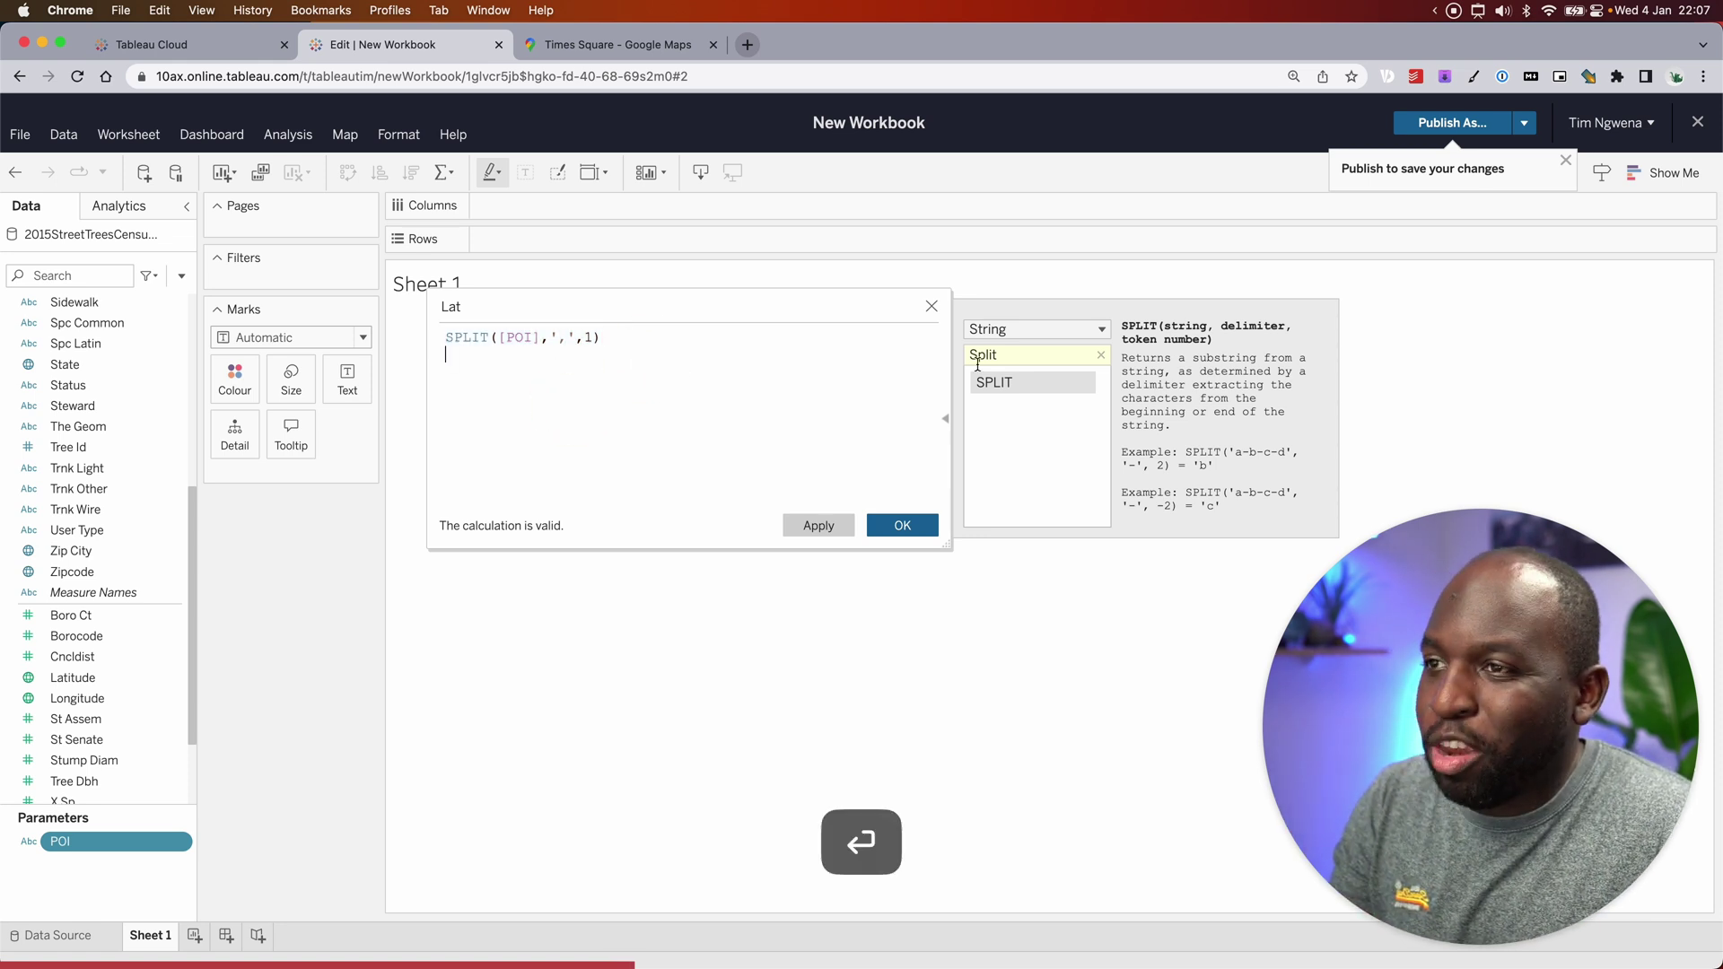
click(1101, 355)
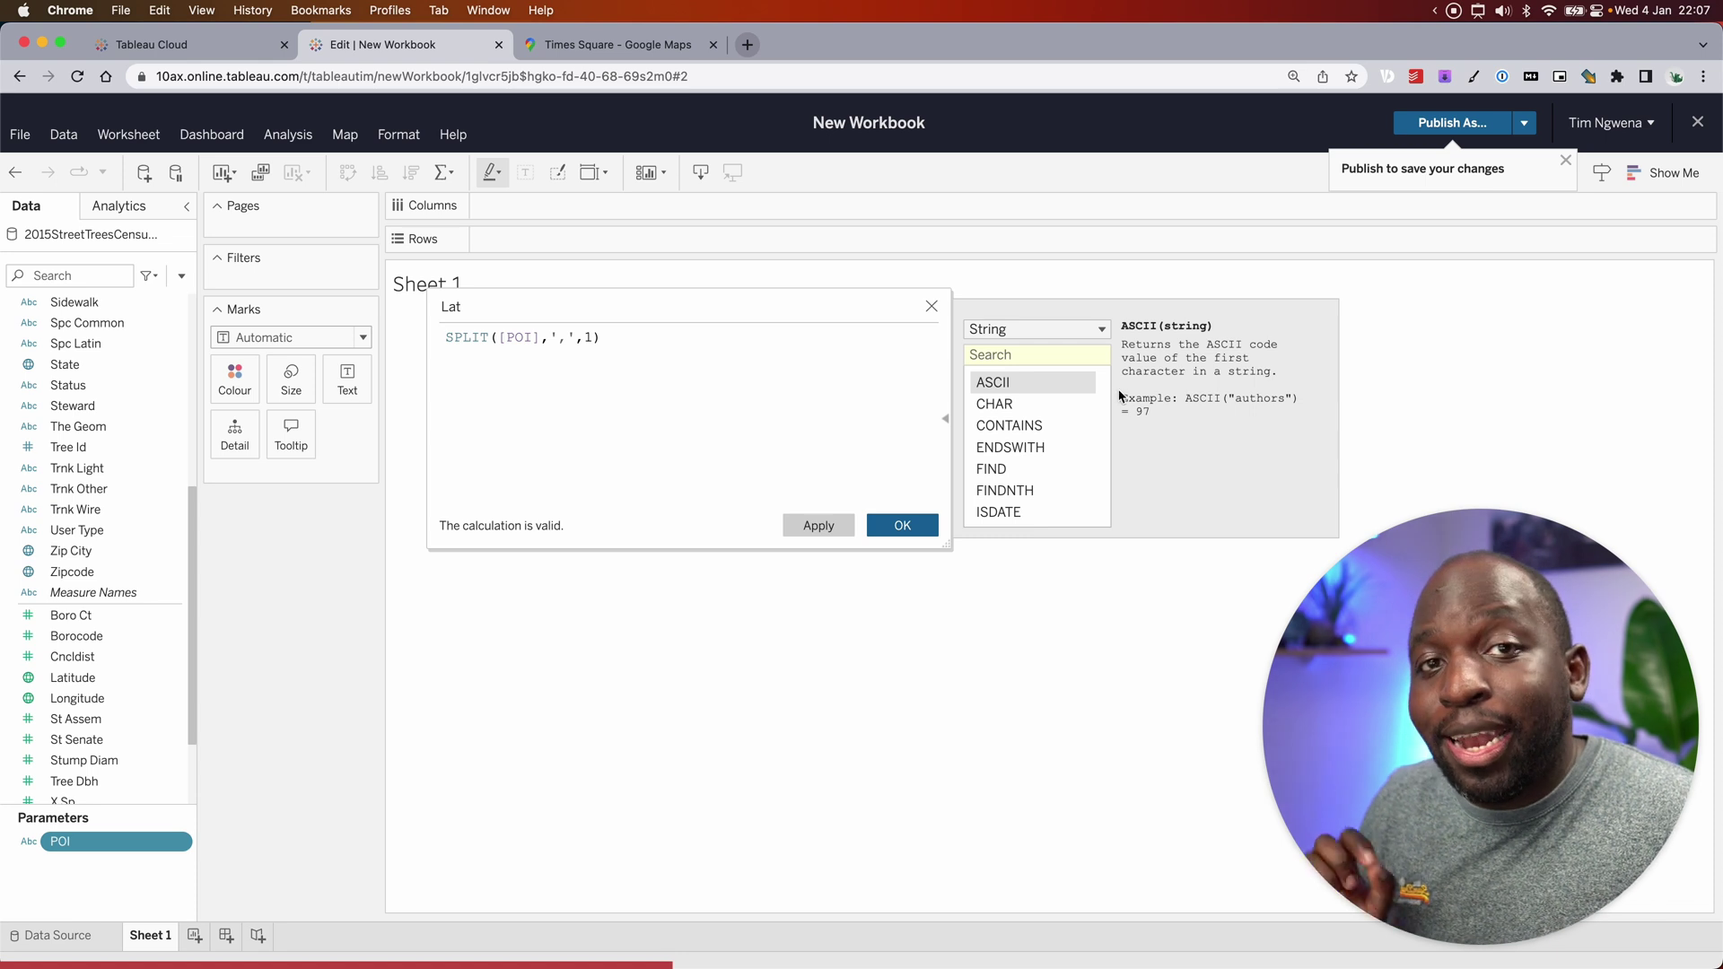
click(1016, 354)
text(flo)
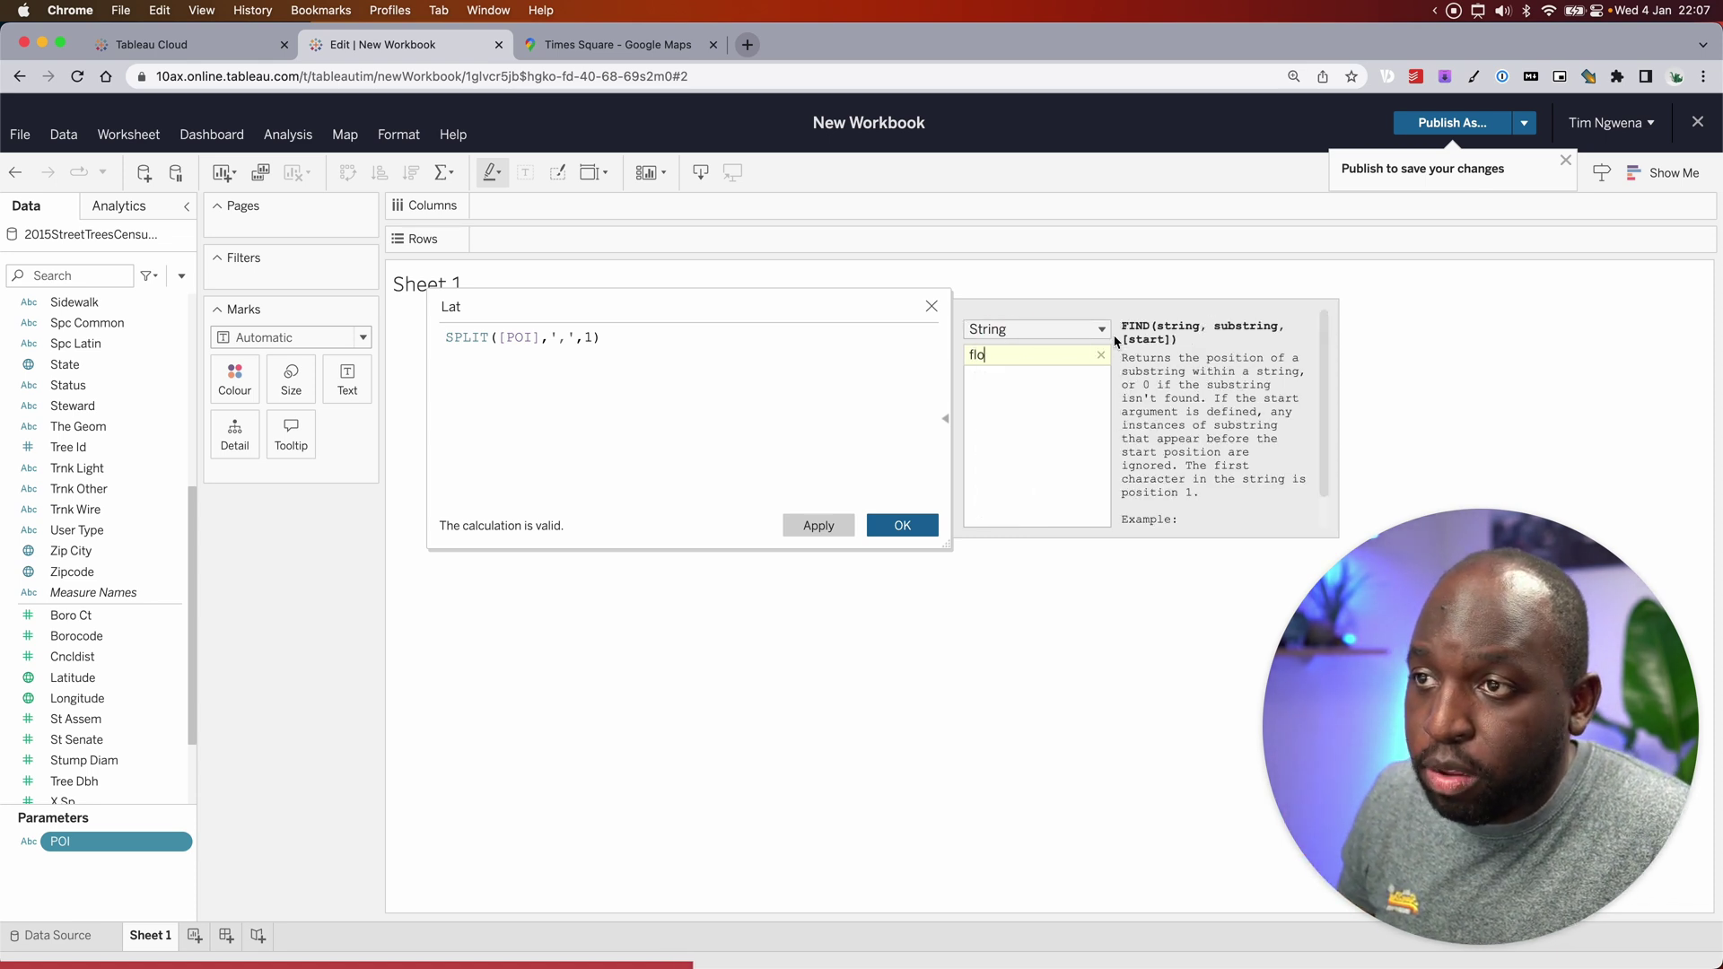
click(1100, 329)
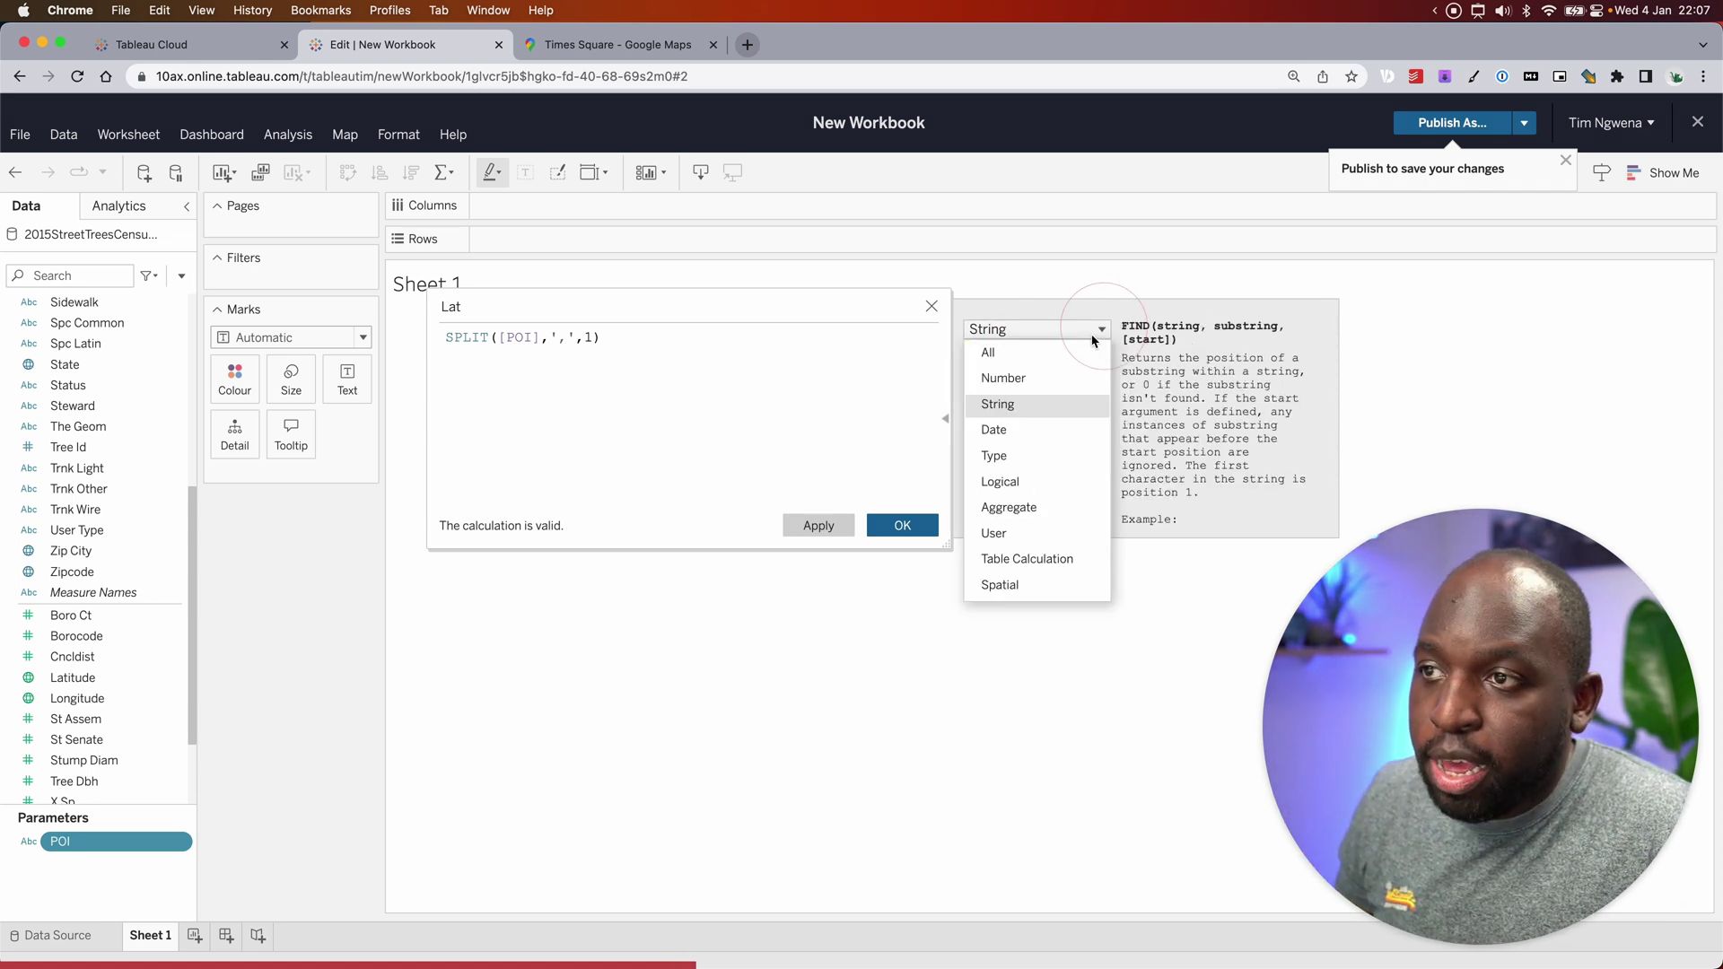
click(988, 352)
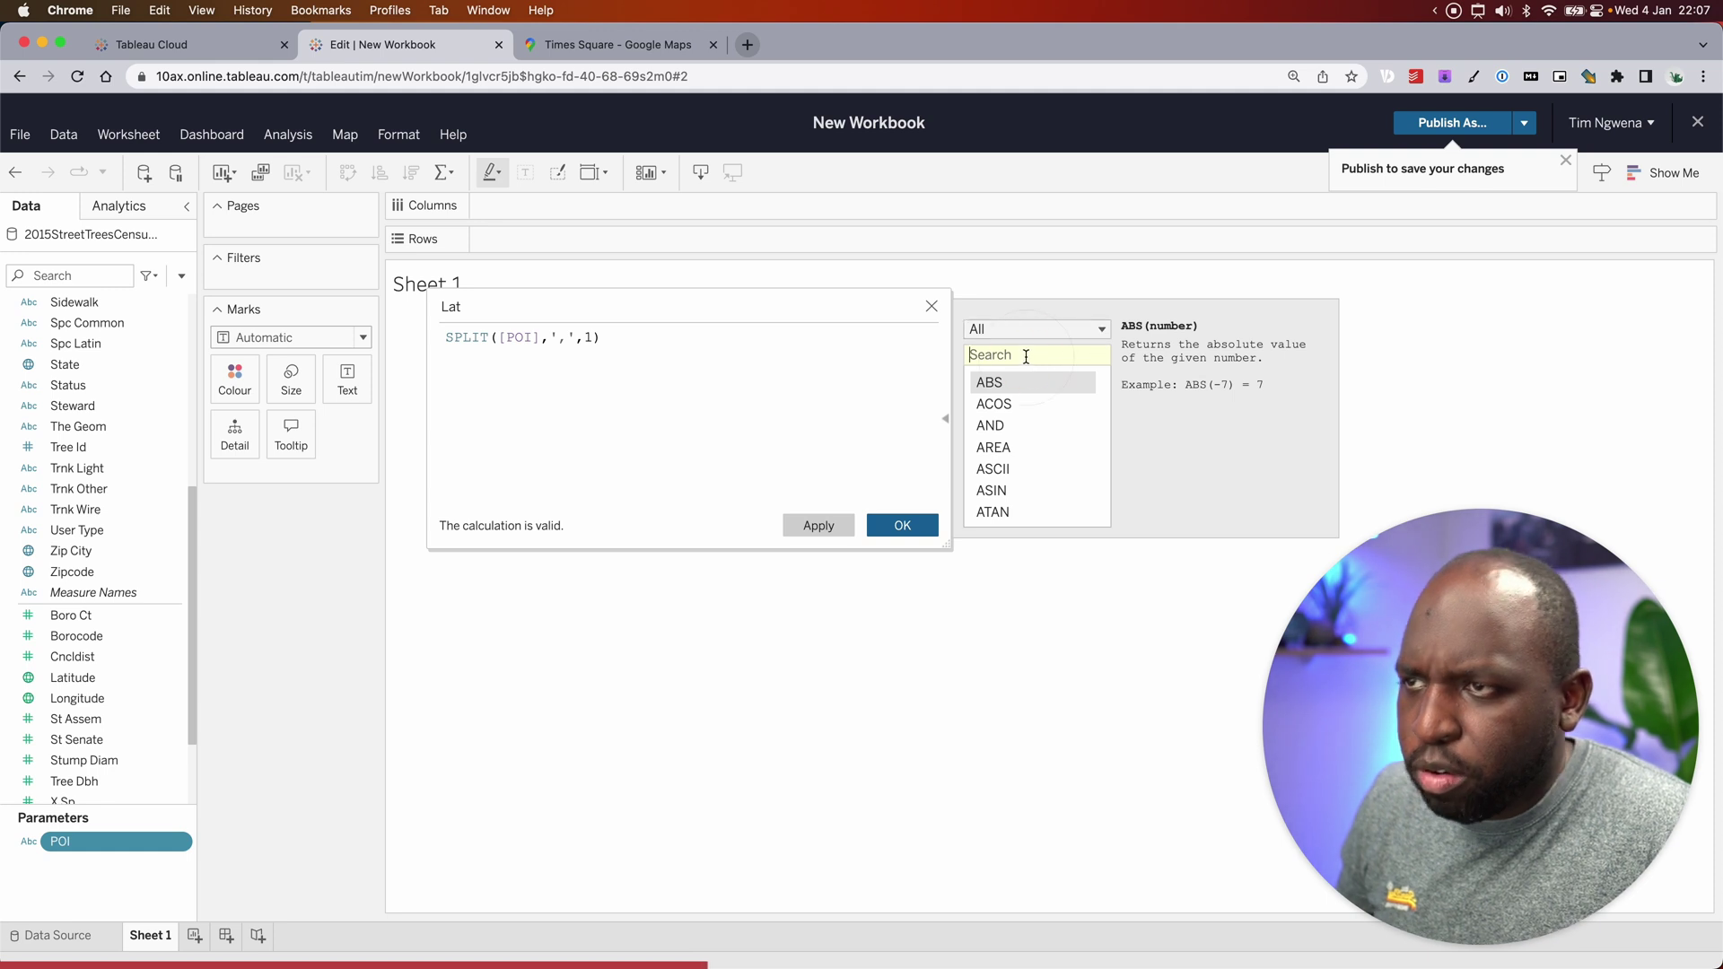
text(flot)
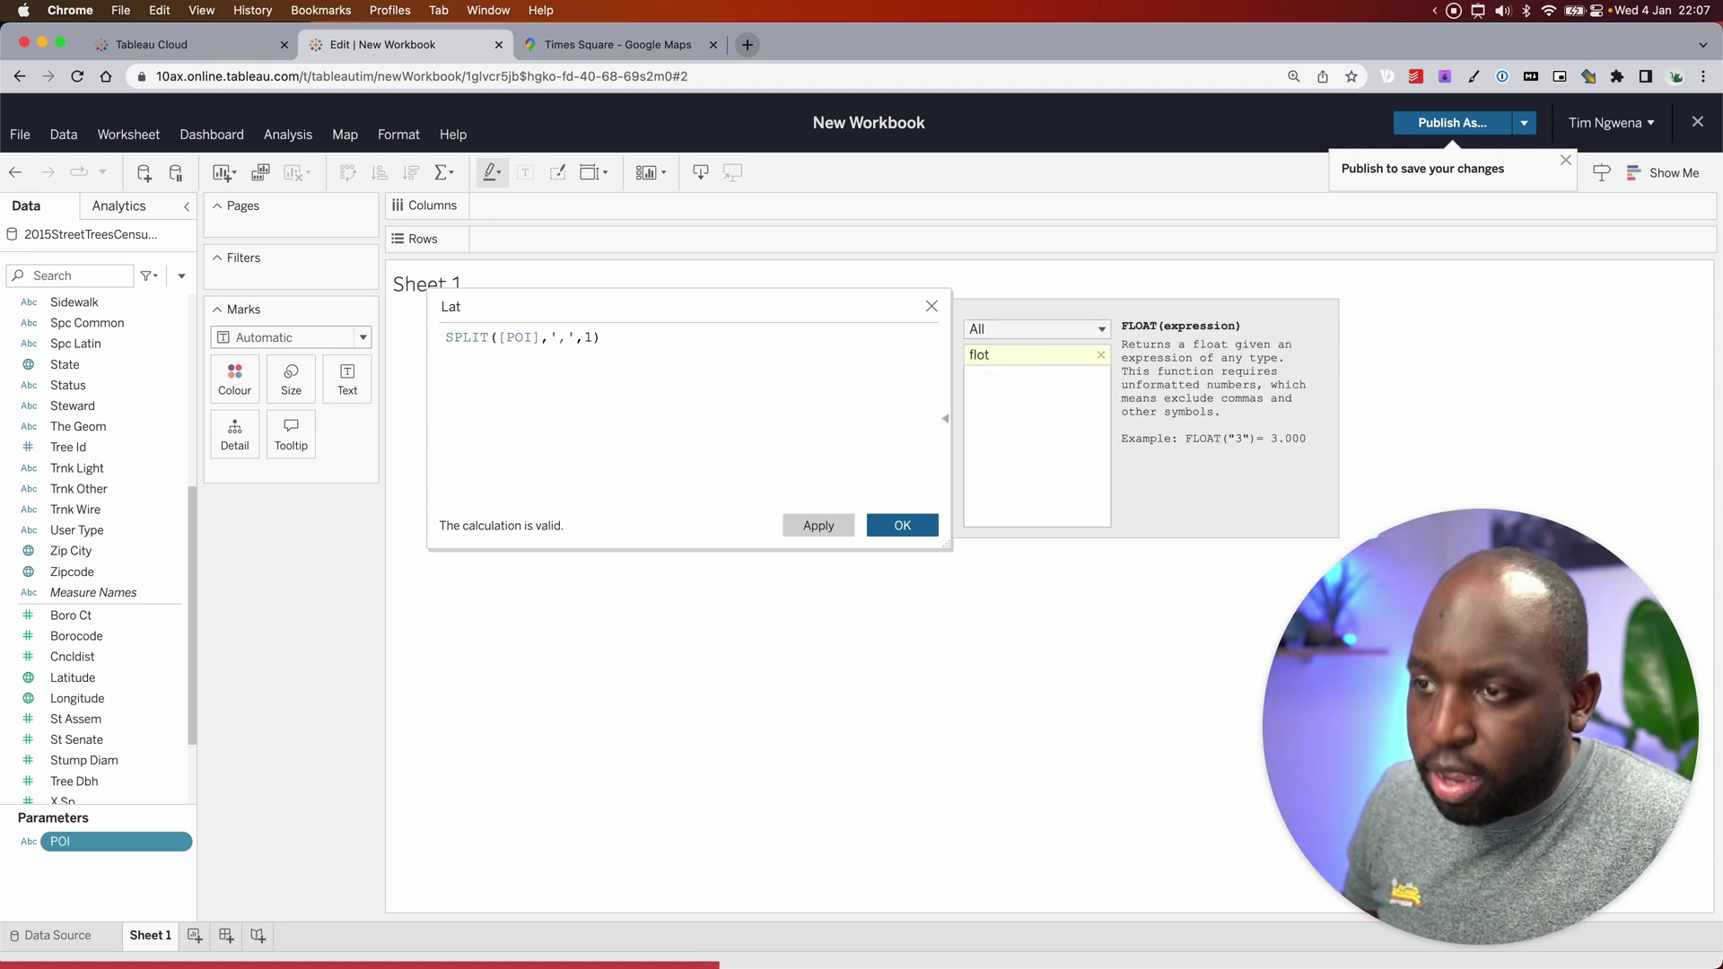
key(BackSpace)
double_click(996, 384)
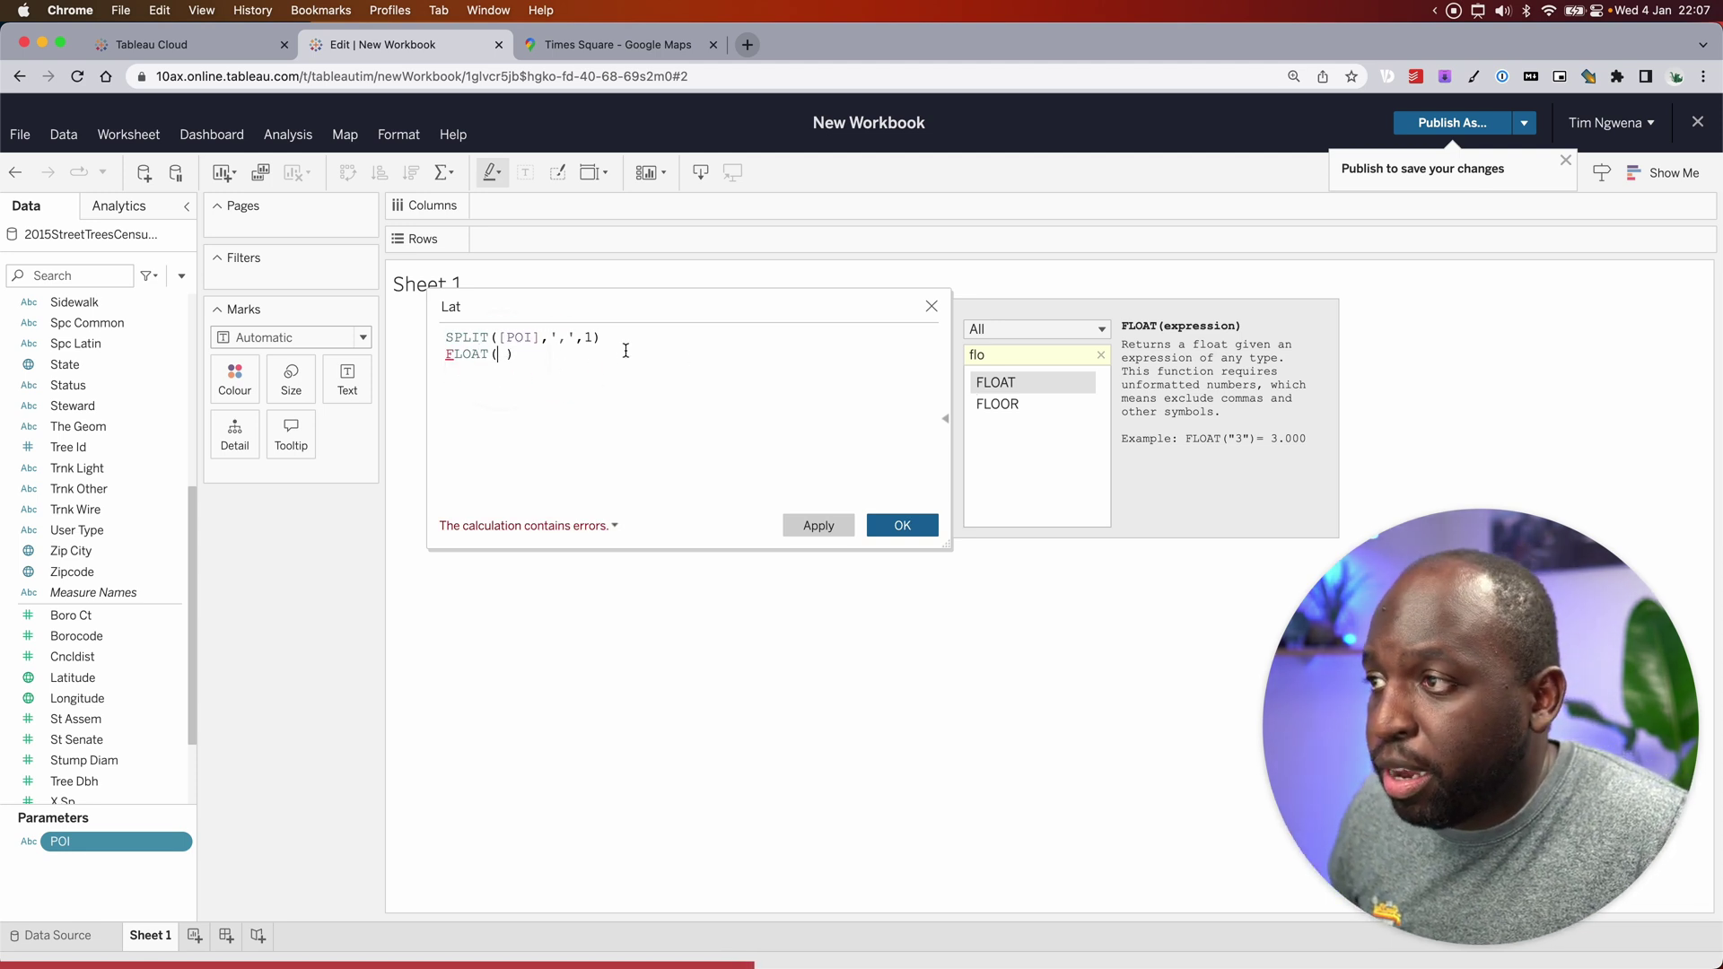
Step: Nest the SPLIT expression inside FLOAT, remove the leftover first line so it reads FLOAT(SPLIT([POI],',',1) ), and save the Lat calculation
drag(603, 339, 441, 343)
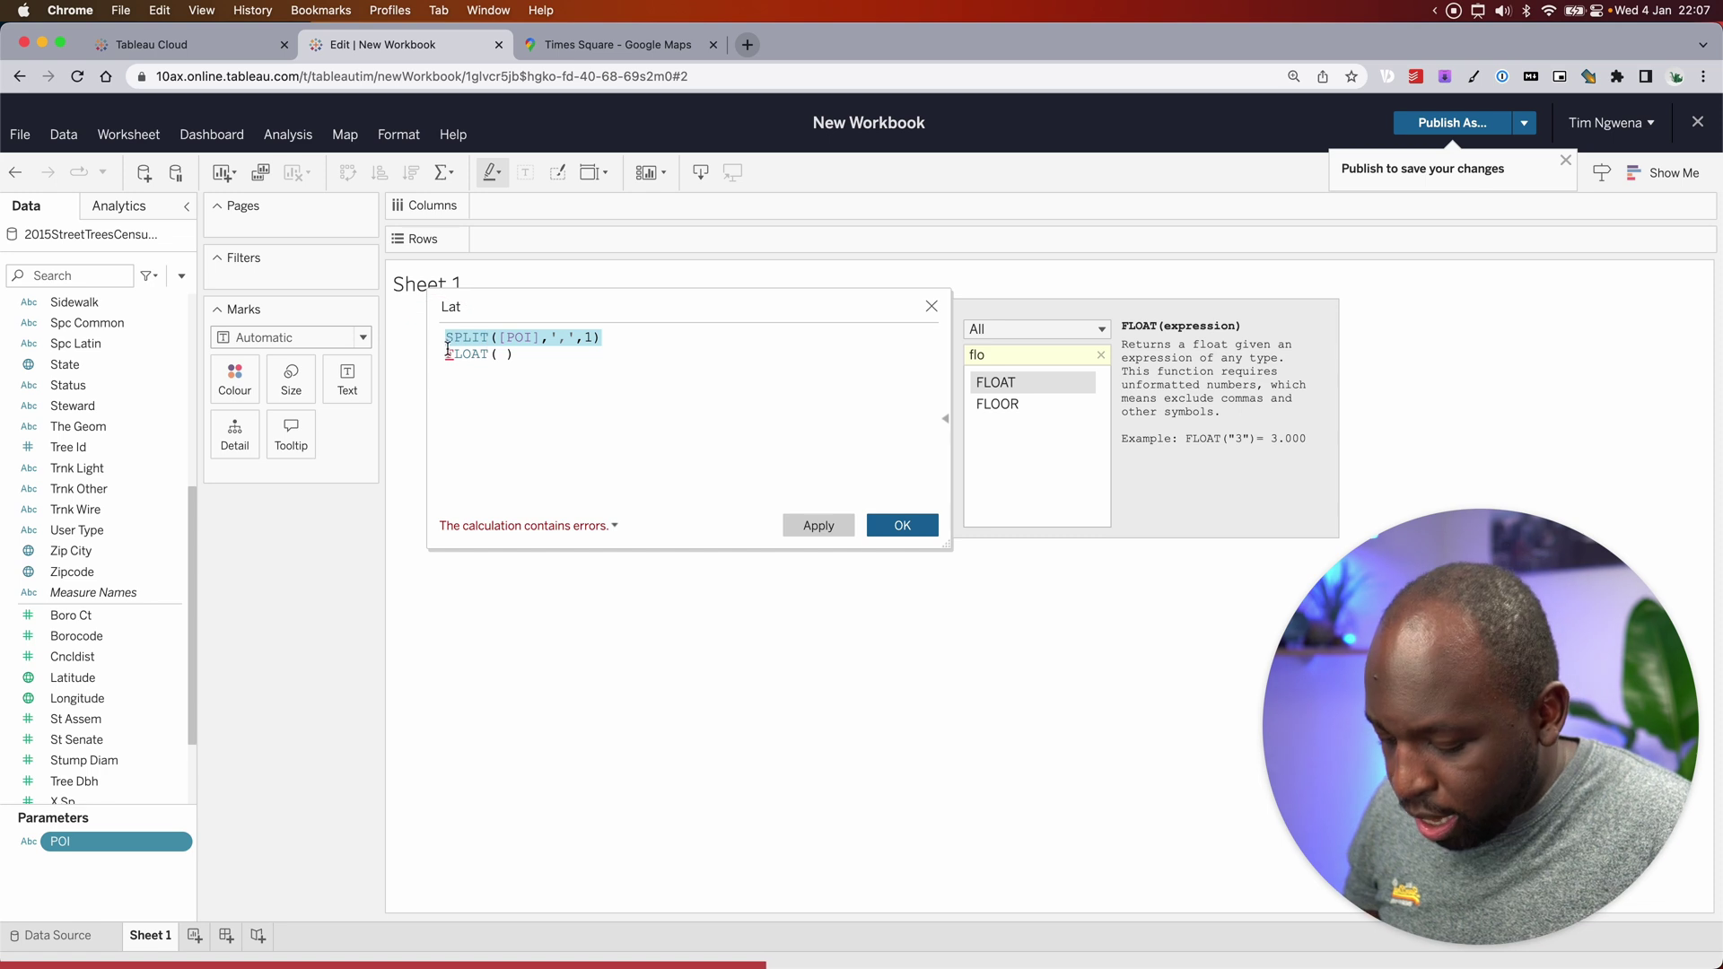
key(super+c)
click(506, 355)
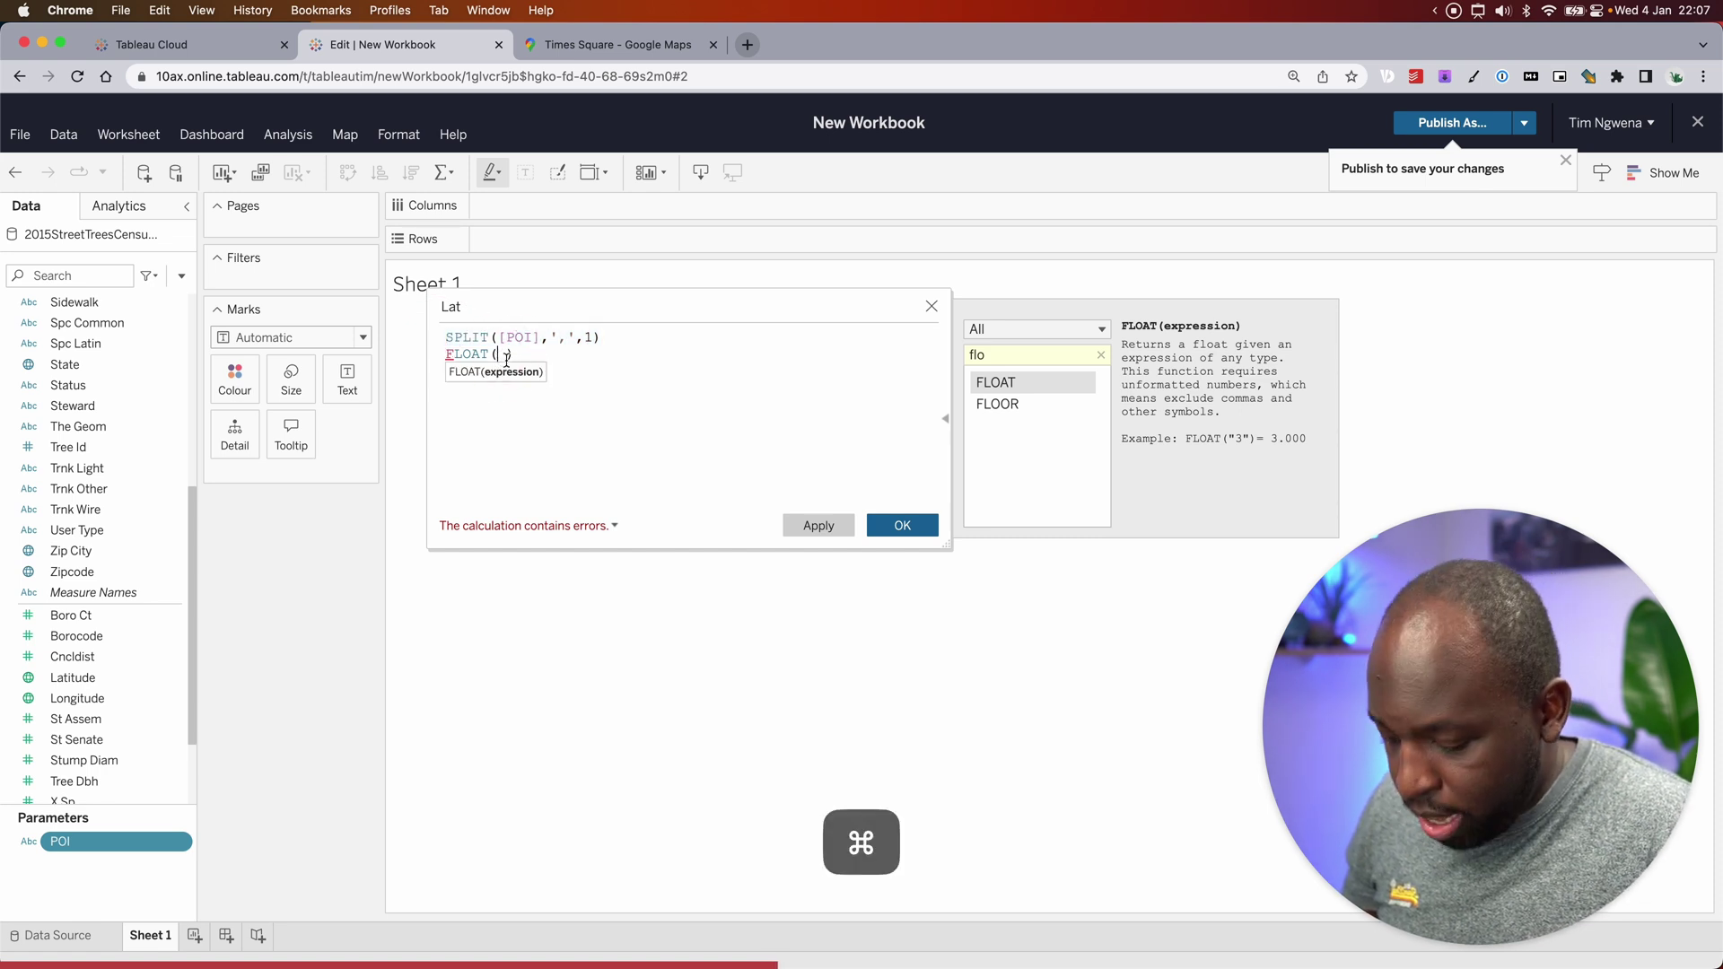
key(super+v)
drag(608, 338, 435, 344)
key(BackSpace)
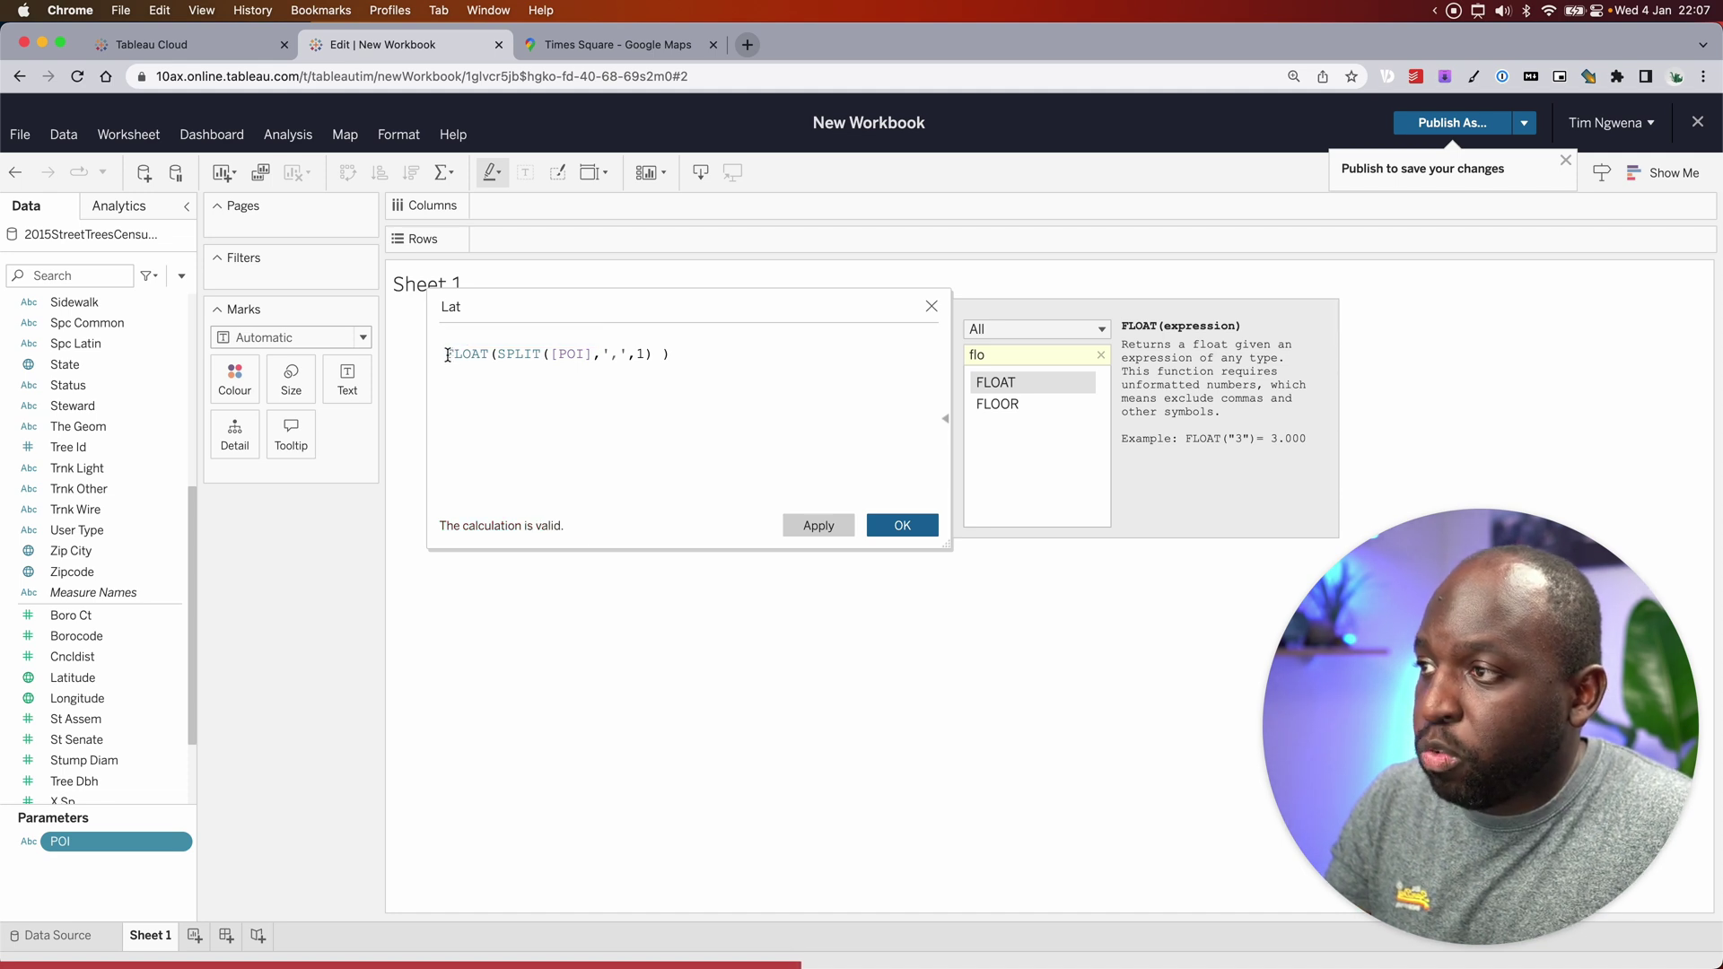
key(BackSpace)
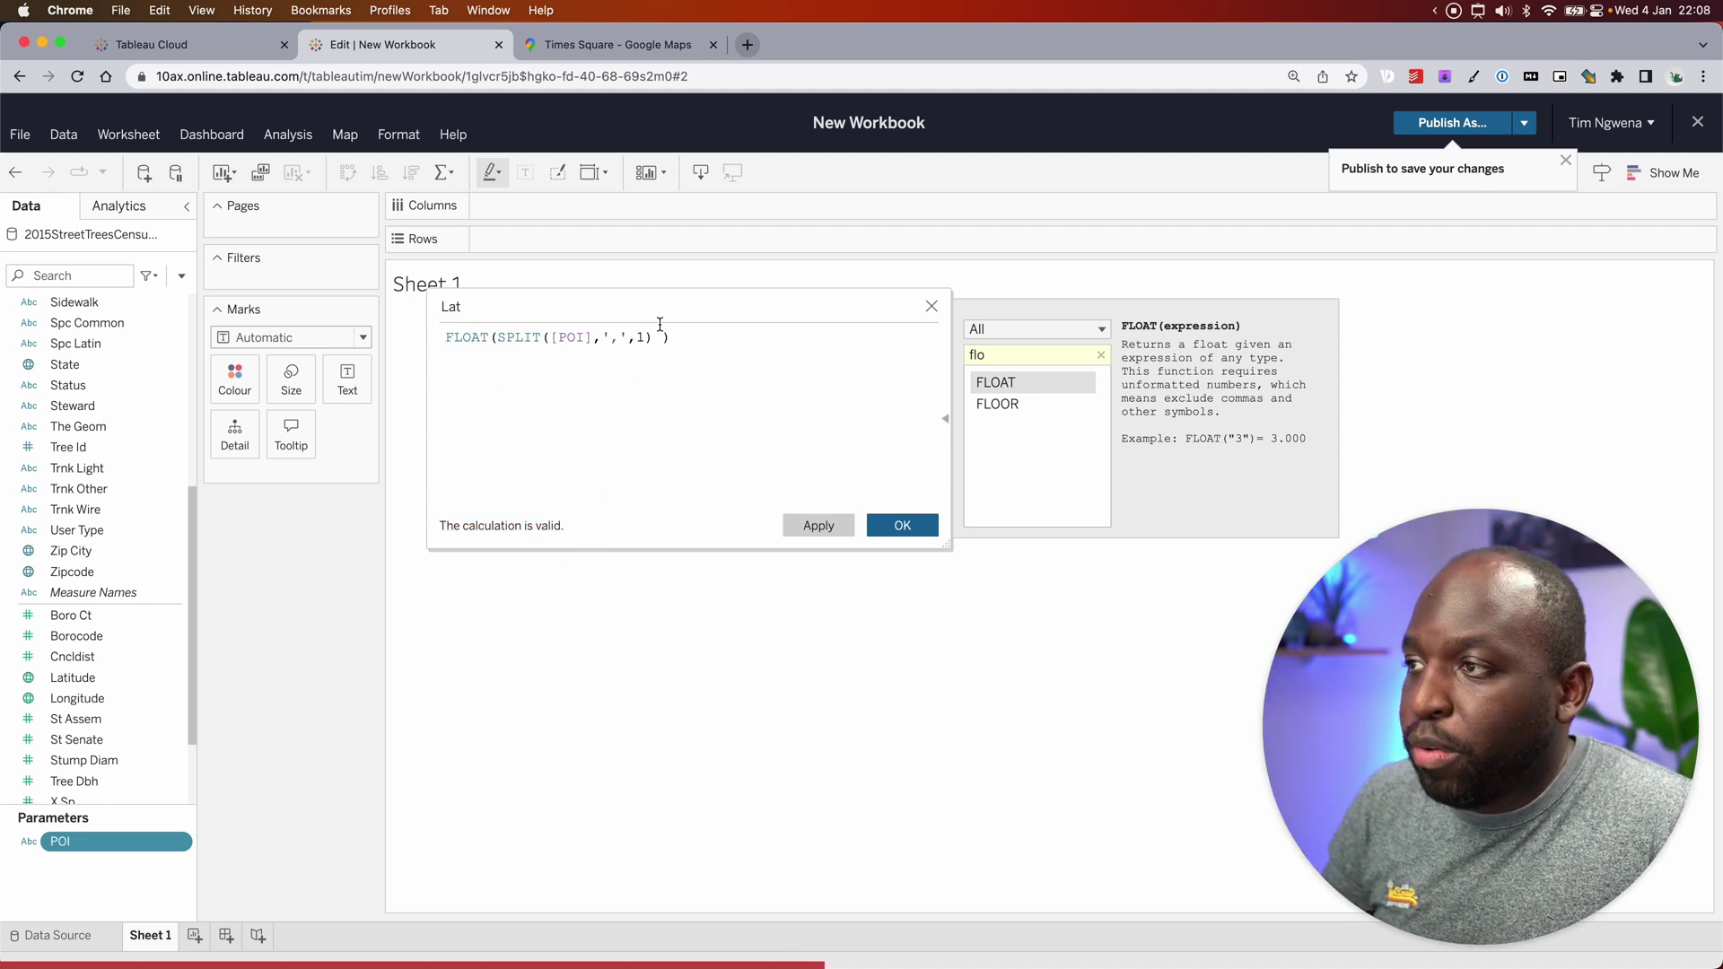
drag(674, 341, 433, 342)
key(super+c)
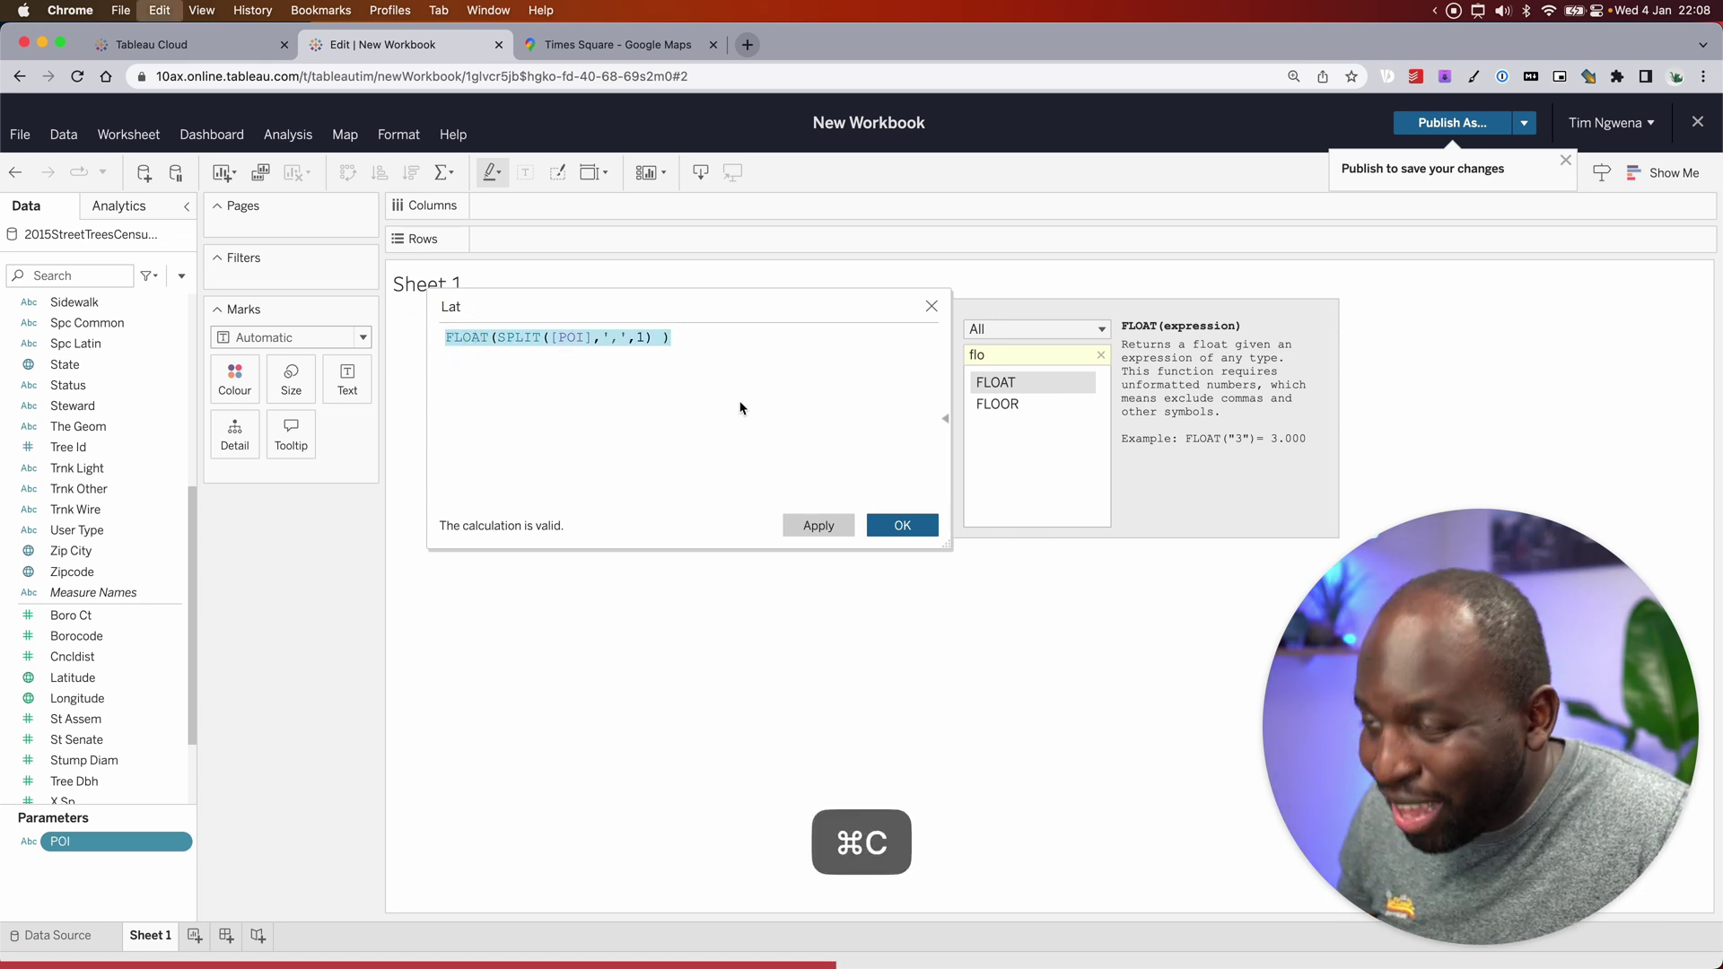
click(904, 524)
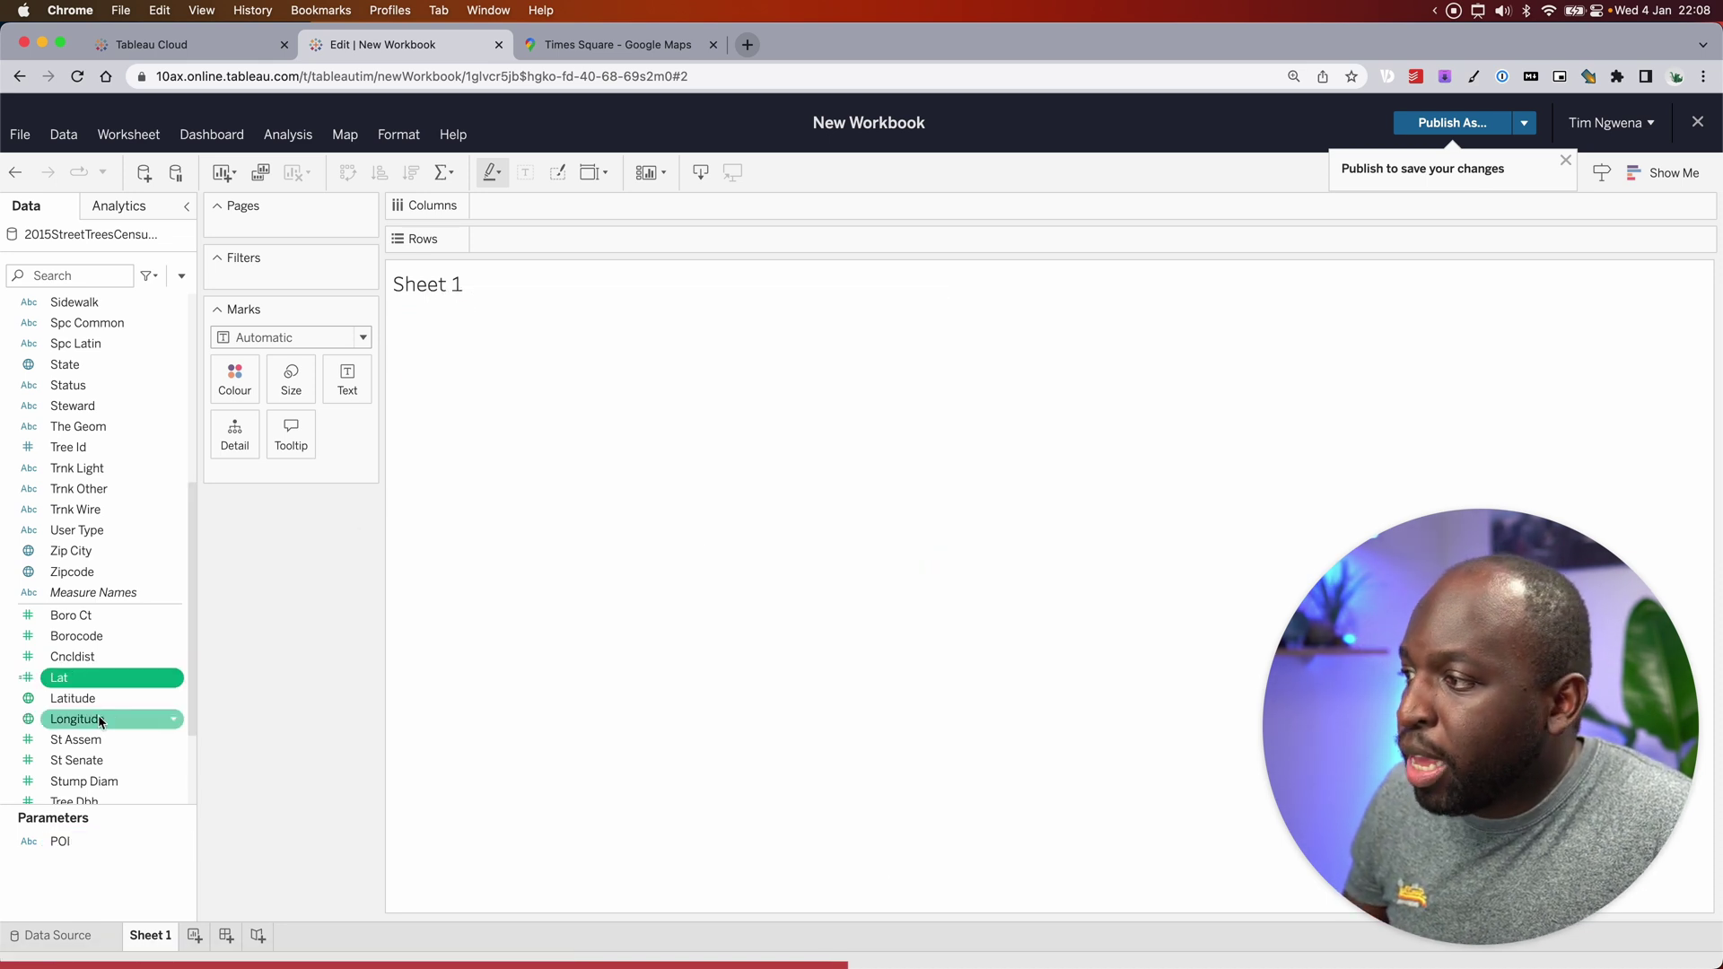
Step: Duplicate the Lat field and change the SPLIT token number in the copy's formula to 2
right_click(140, 687)
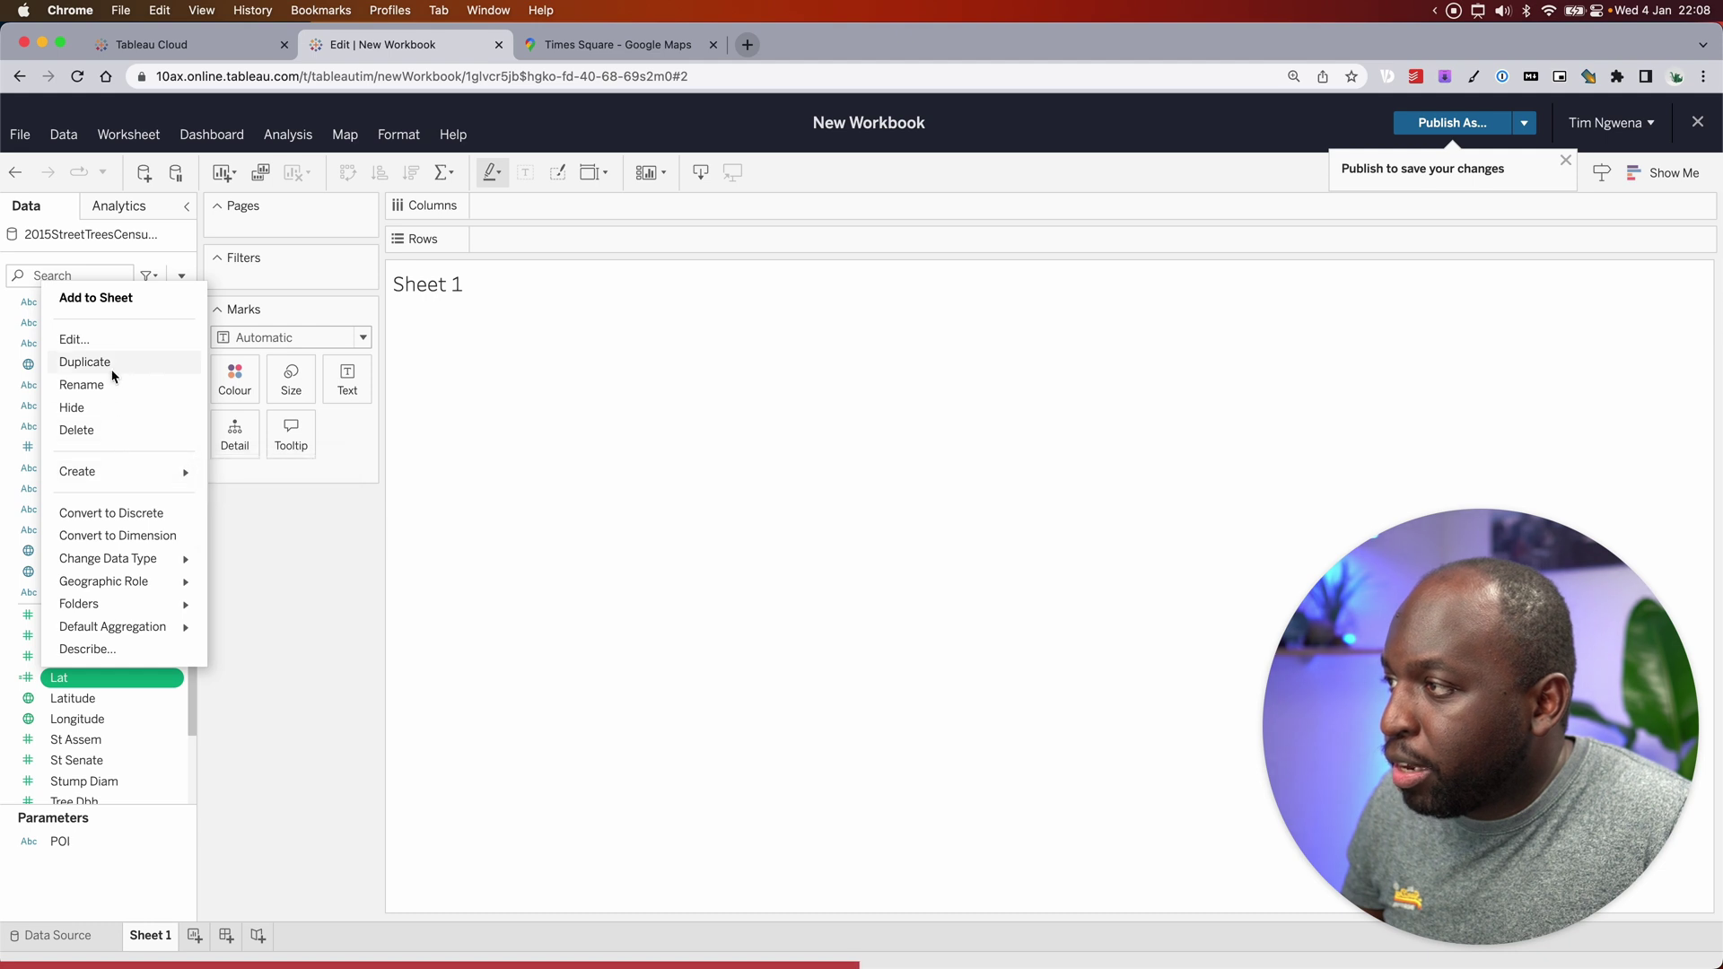
click(106, 364)
click(139, 702)
right_click(139, 705)
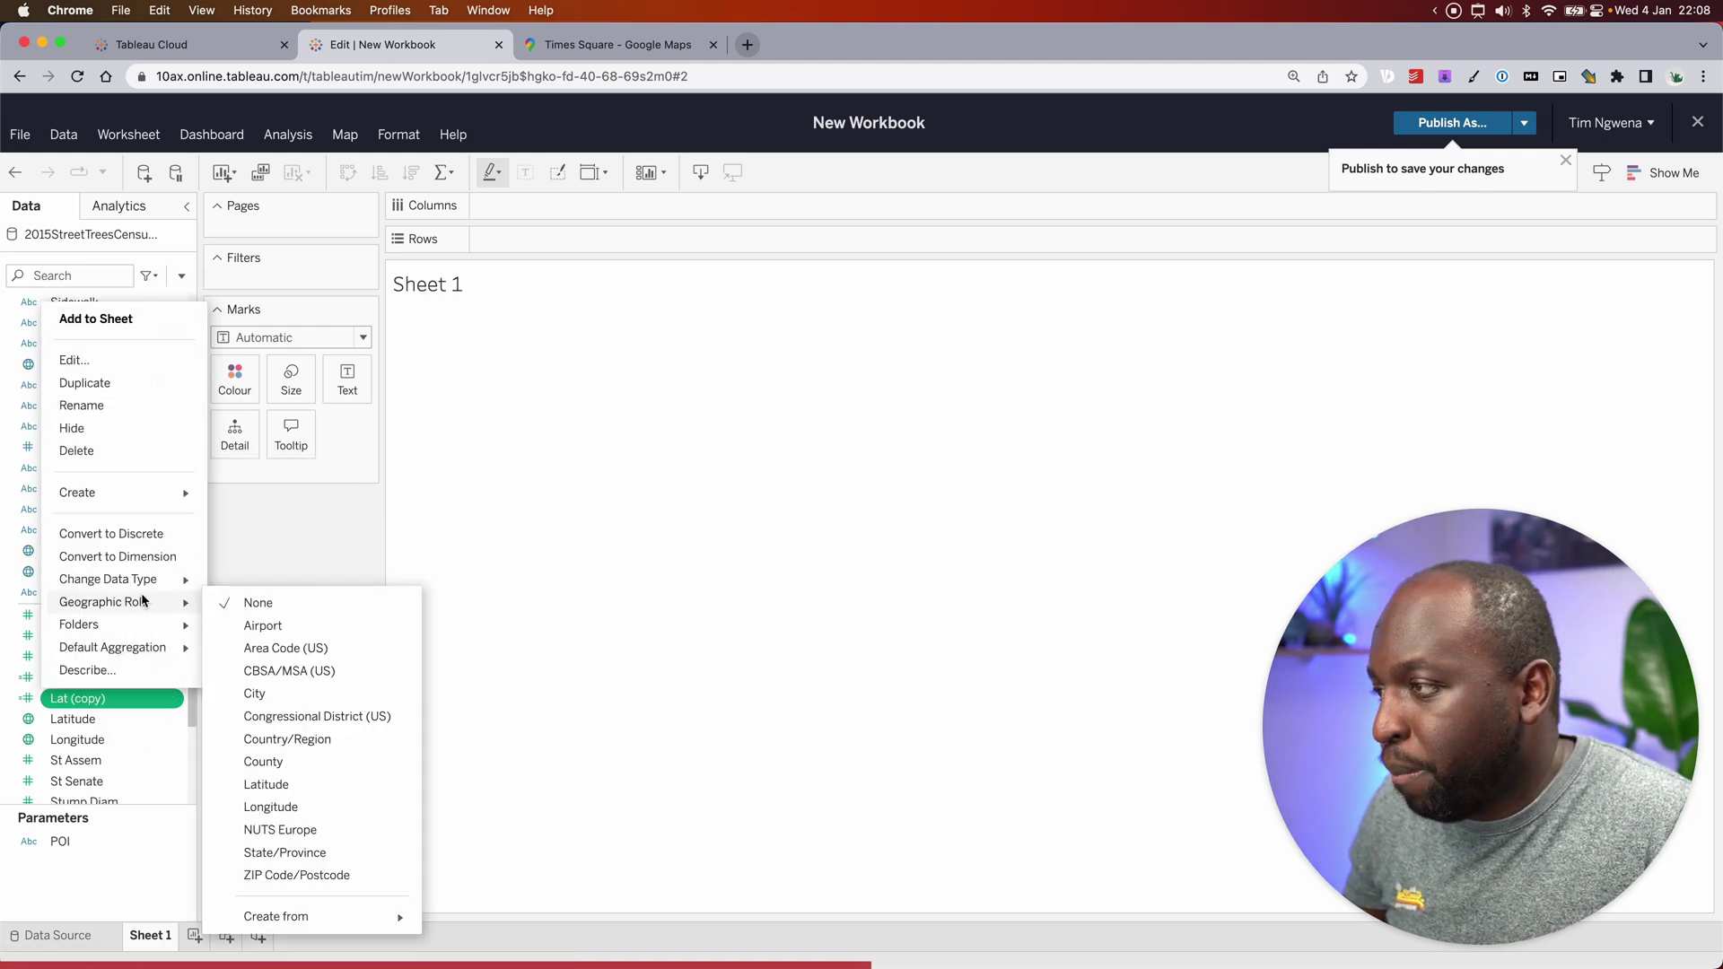
click(95, 358)
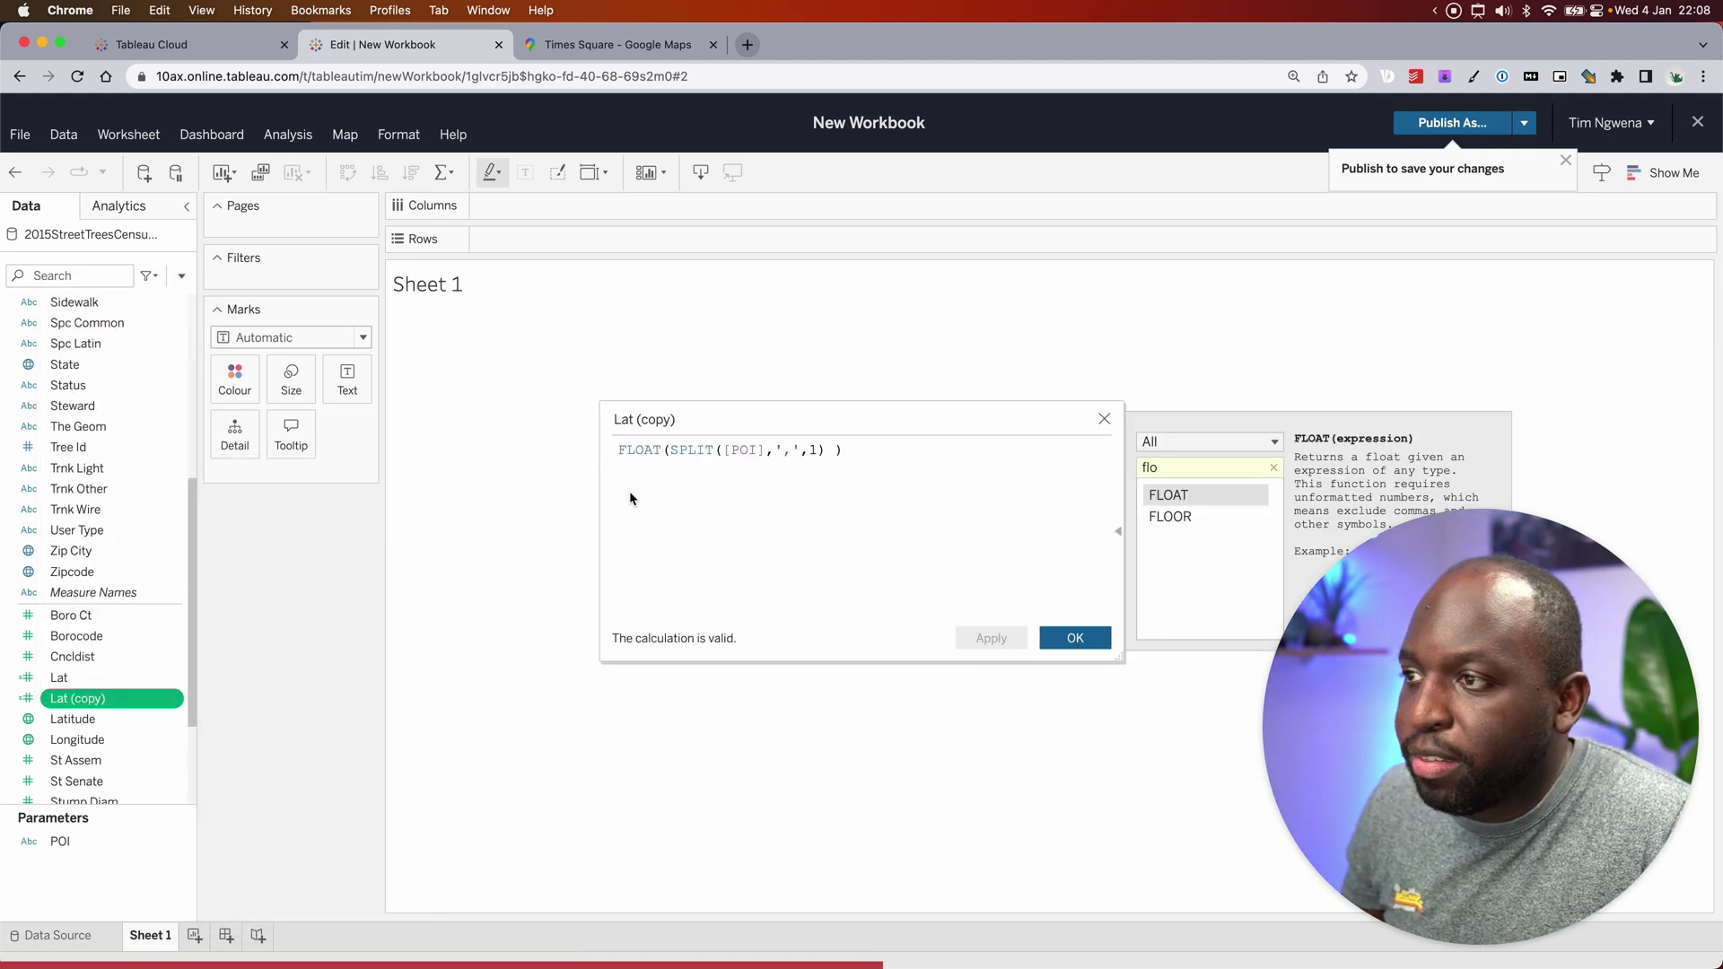
key(BackSpace)
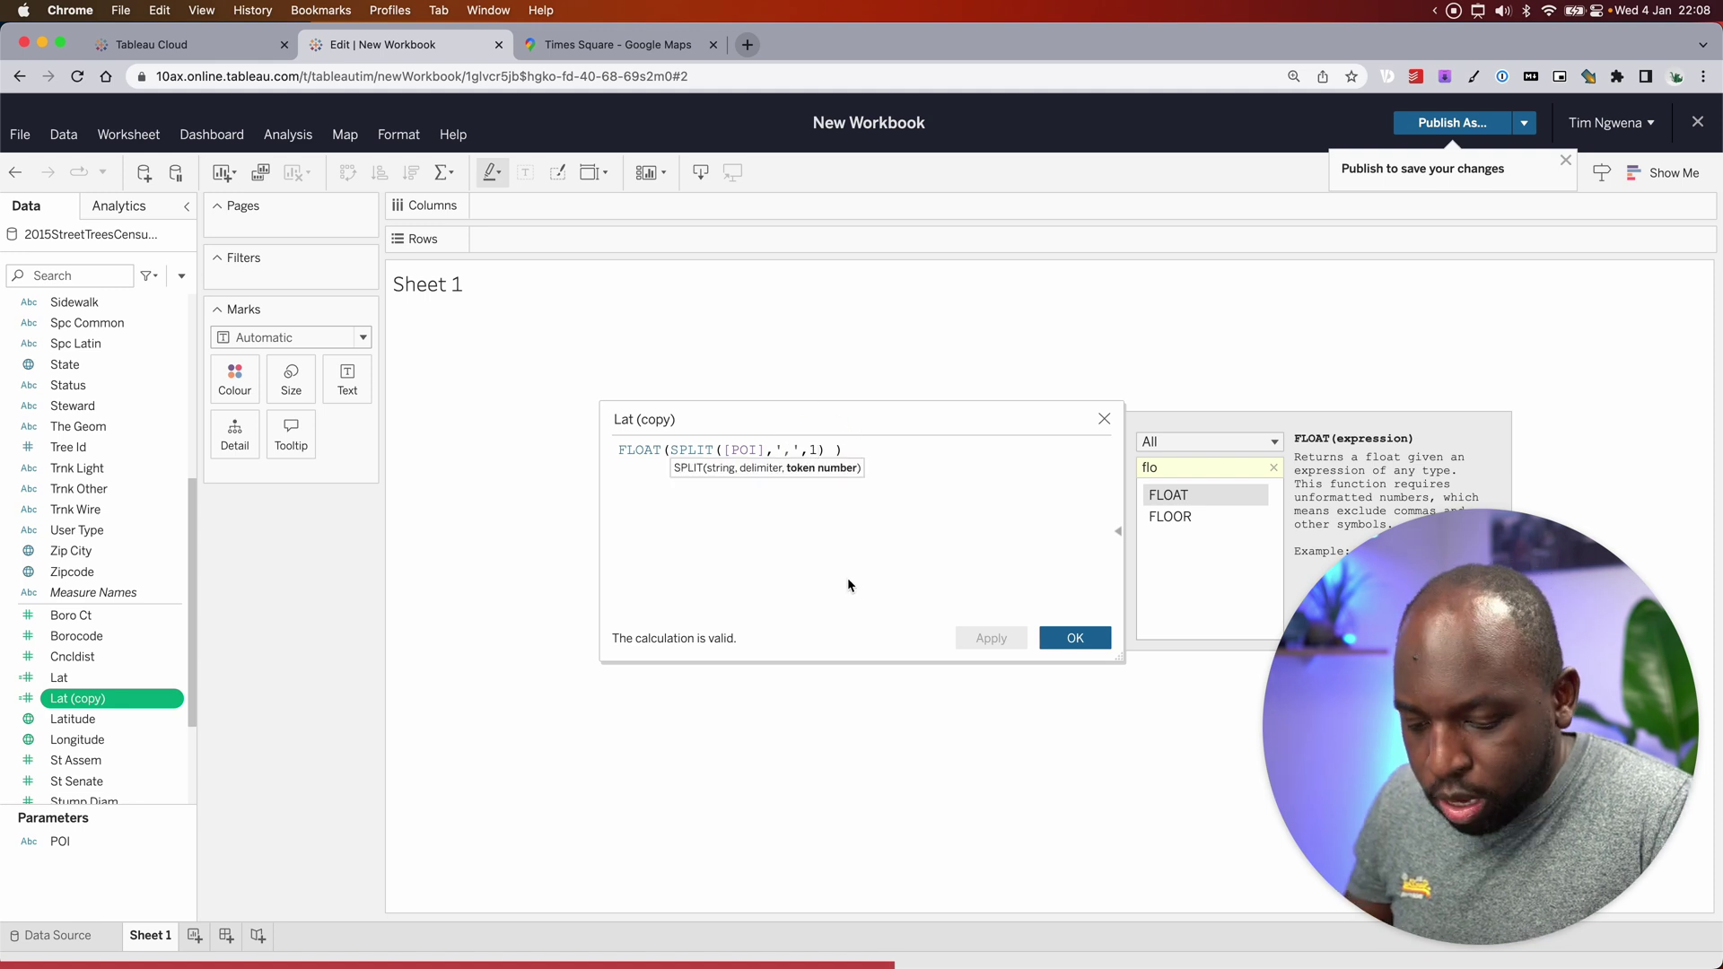
text(2)
Step: Try to apply the duplicated calculation under the name Longitude
click(659, 428)
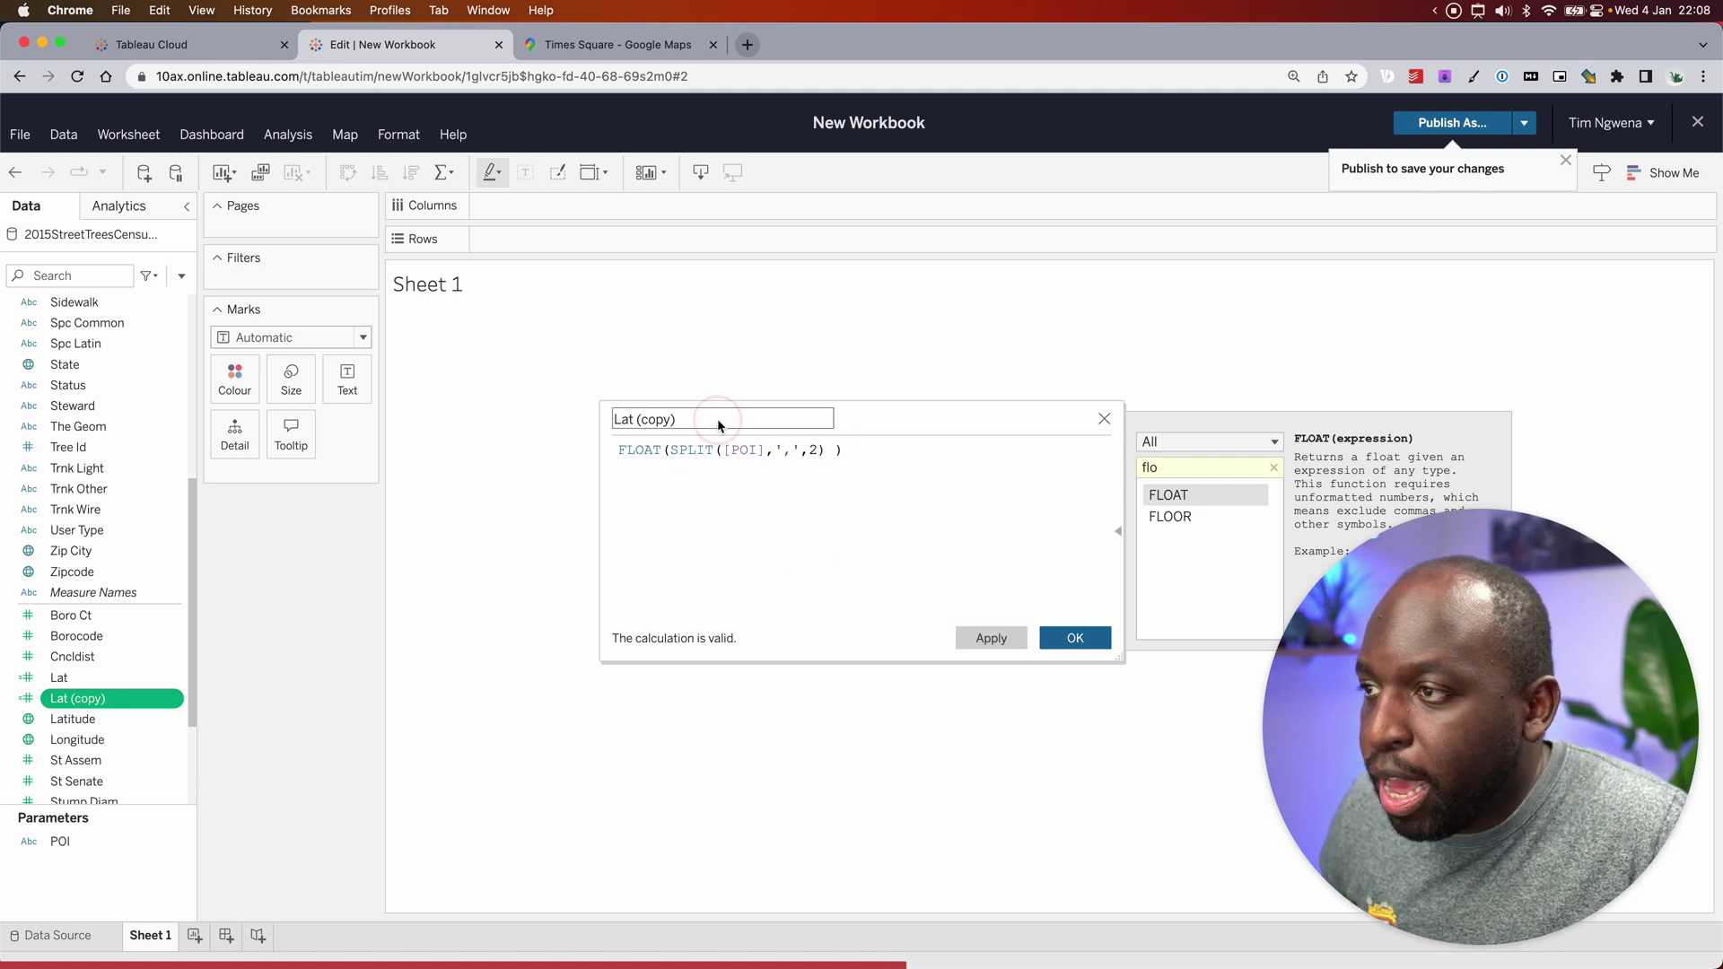
drag(704, 422, 620, 419)
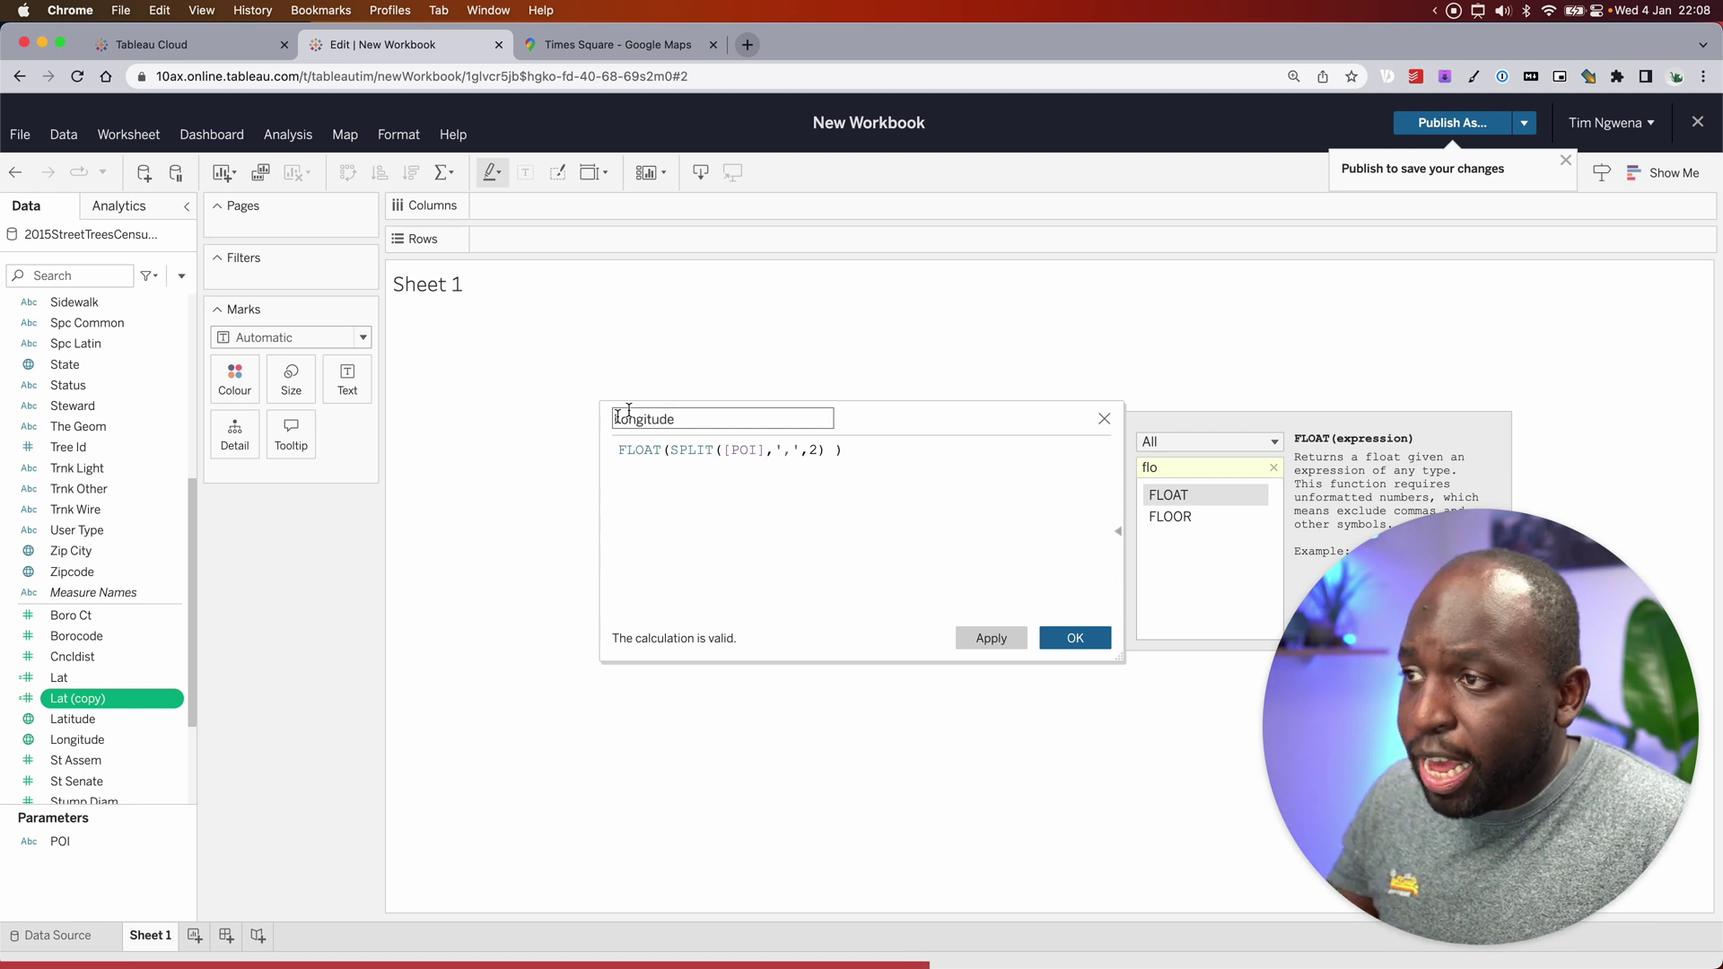
click(1007, 642)
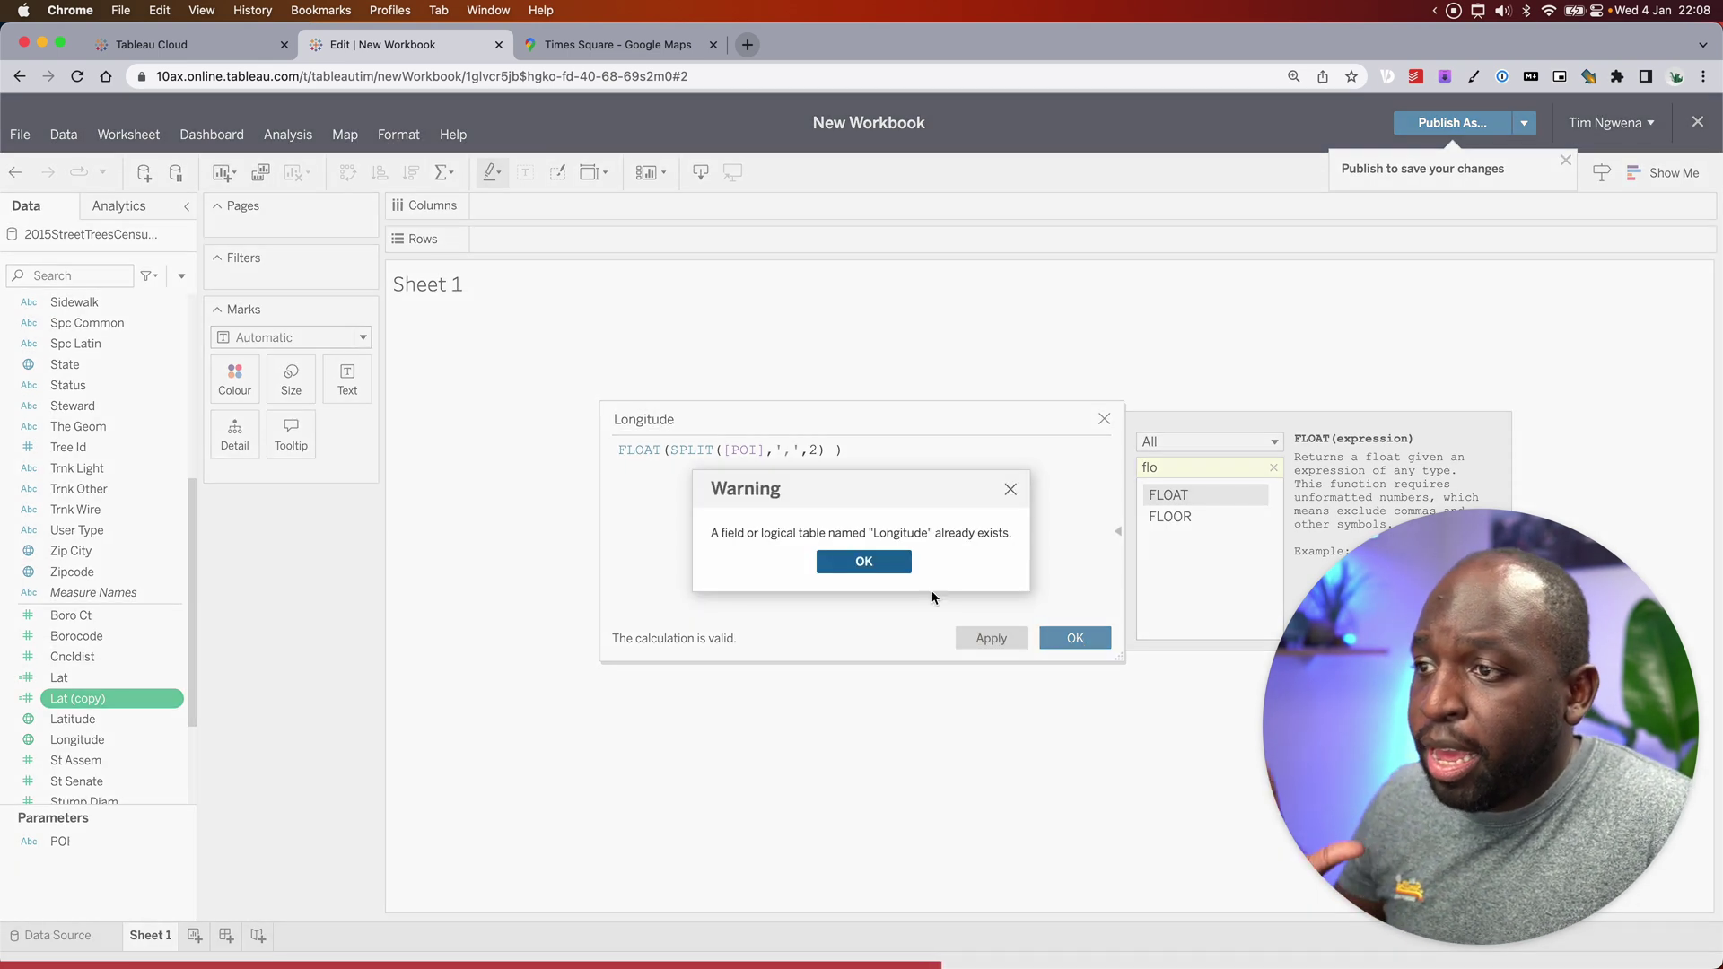
click(1011, 490)
Step: Shorten the duplicated calculation's name to Long, then apply and save it
key(Right)
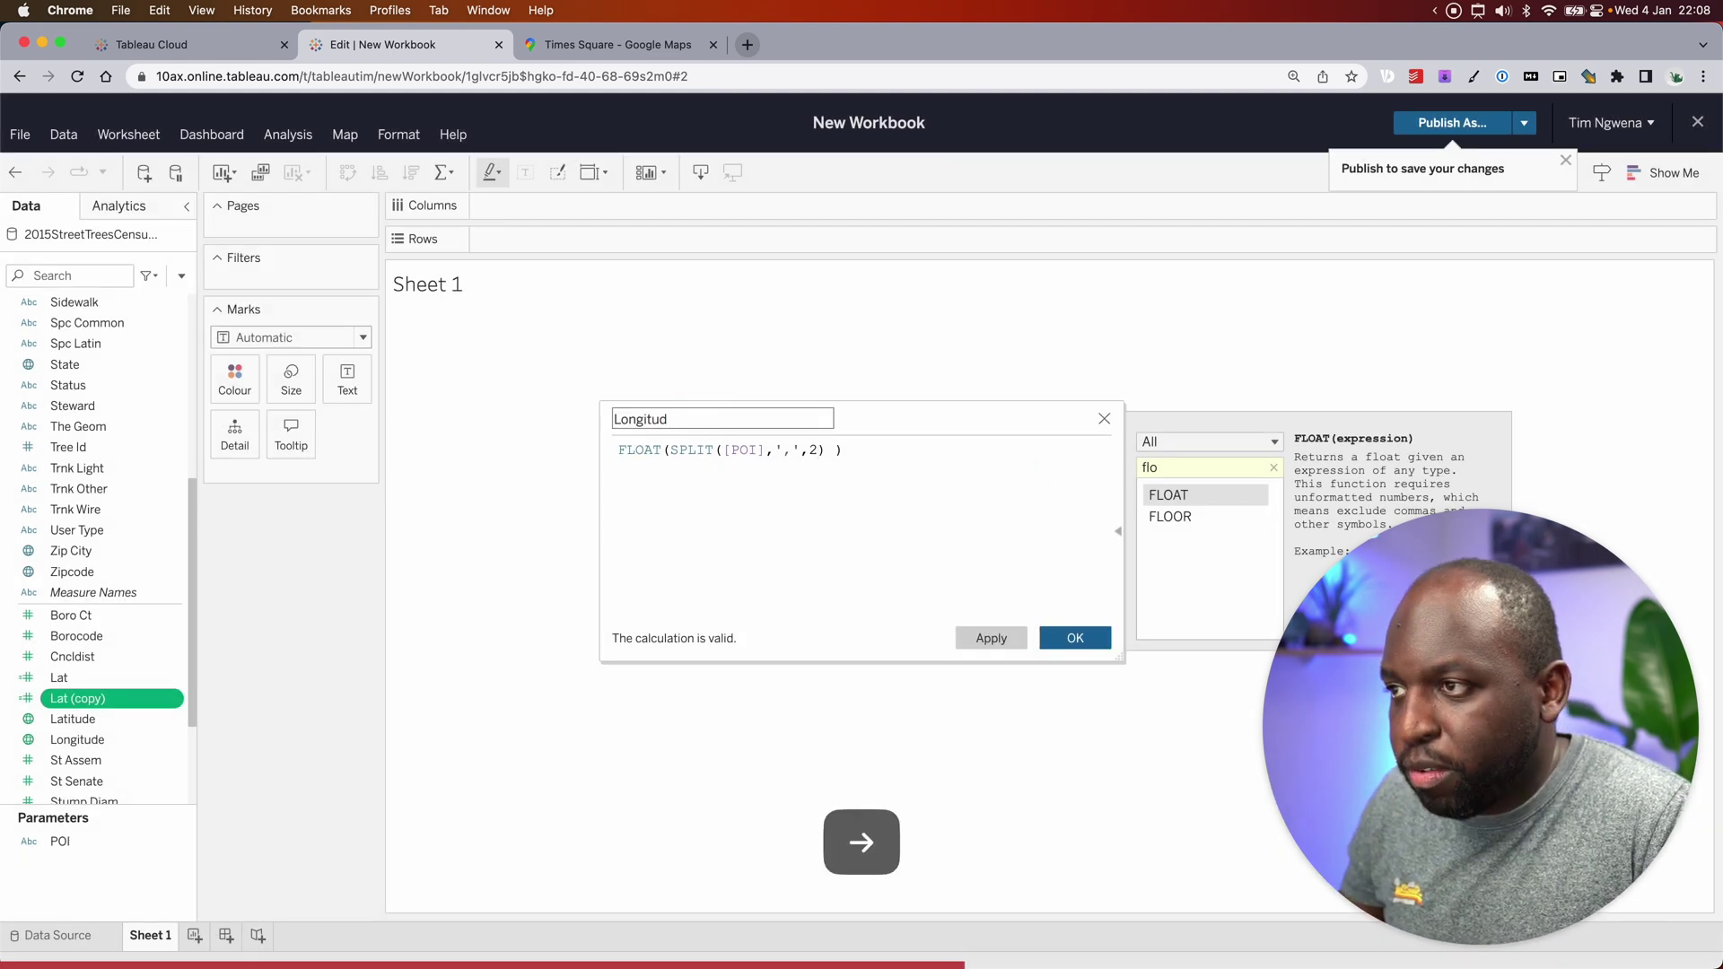
key(BackSpace)
key(BackSpace)
key(BackSpace)
key(BackSpace)
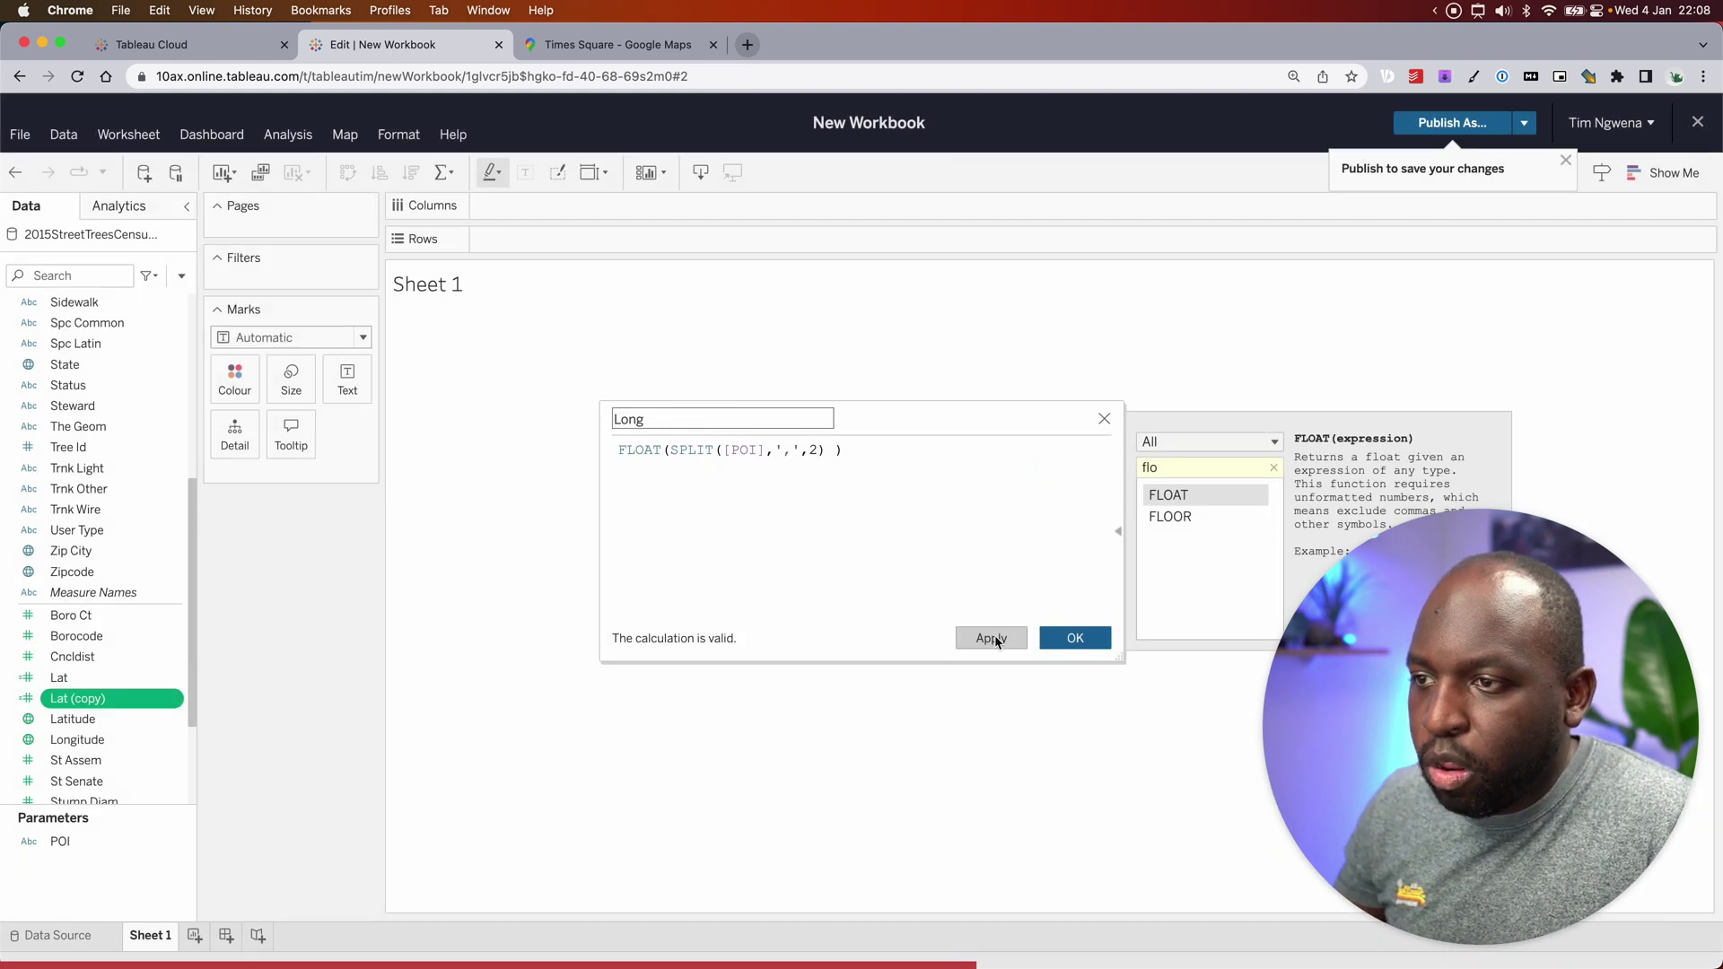
click(992, 638)
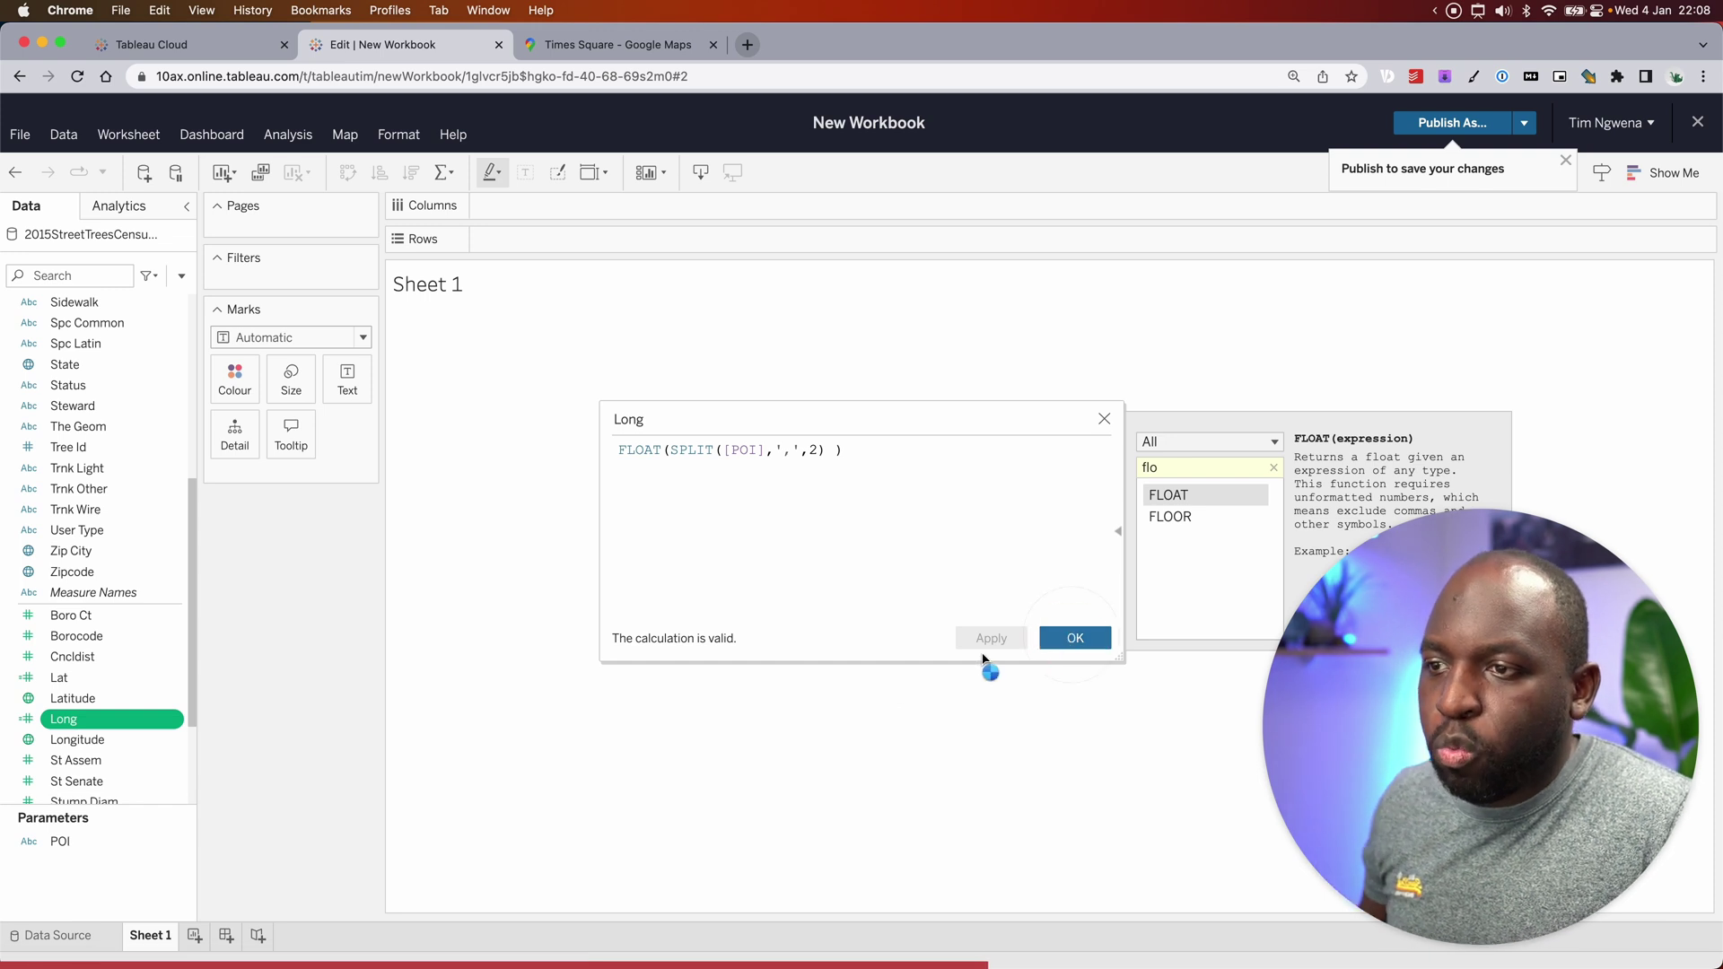
key(Return)
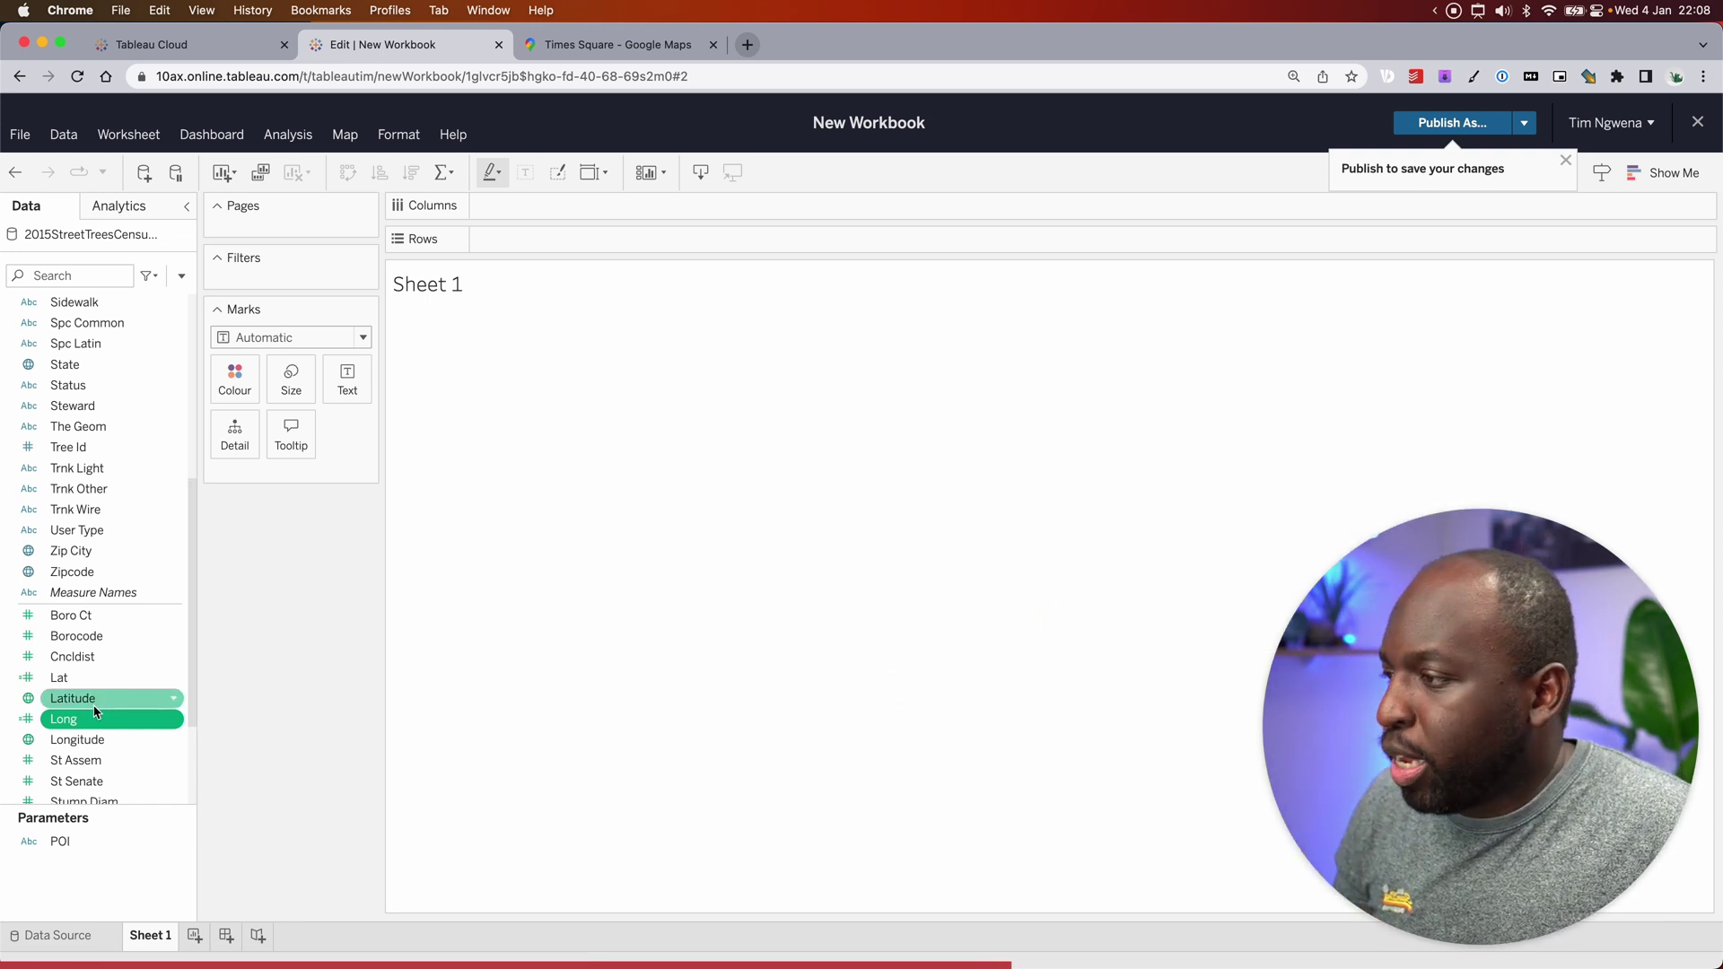
Step: Assign the Latitude geographic role to the calculated field Lat
click(87, 682)
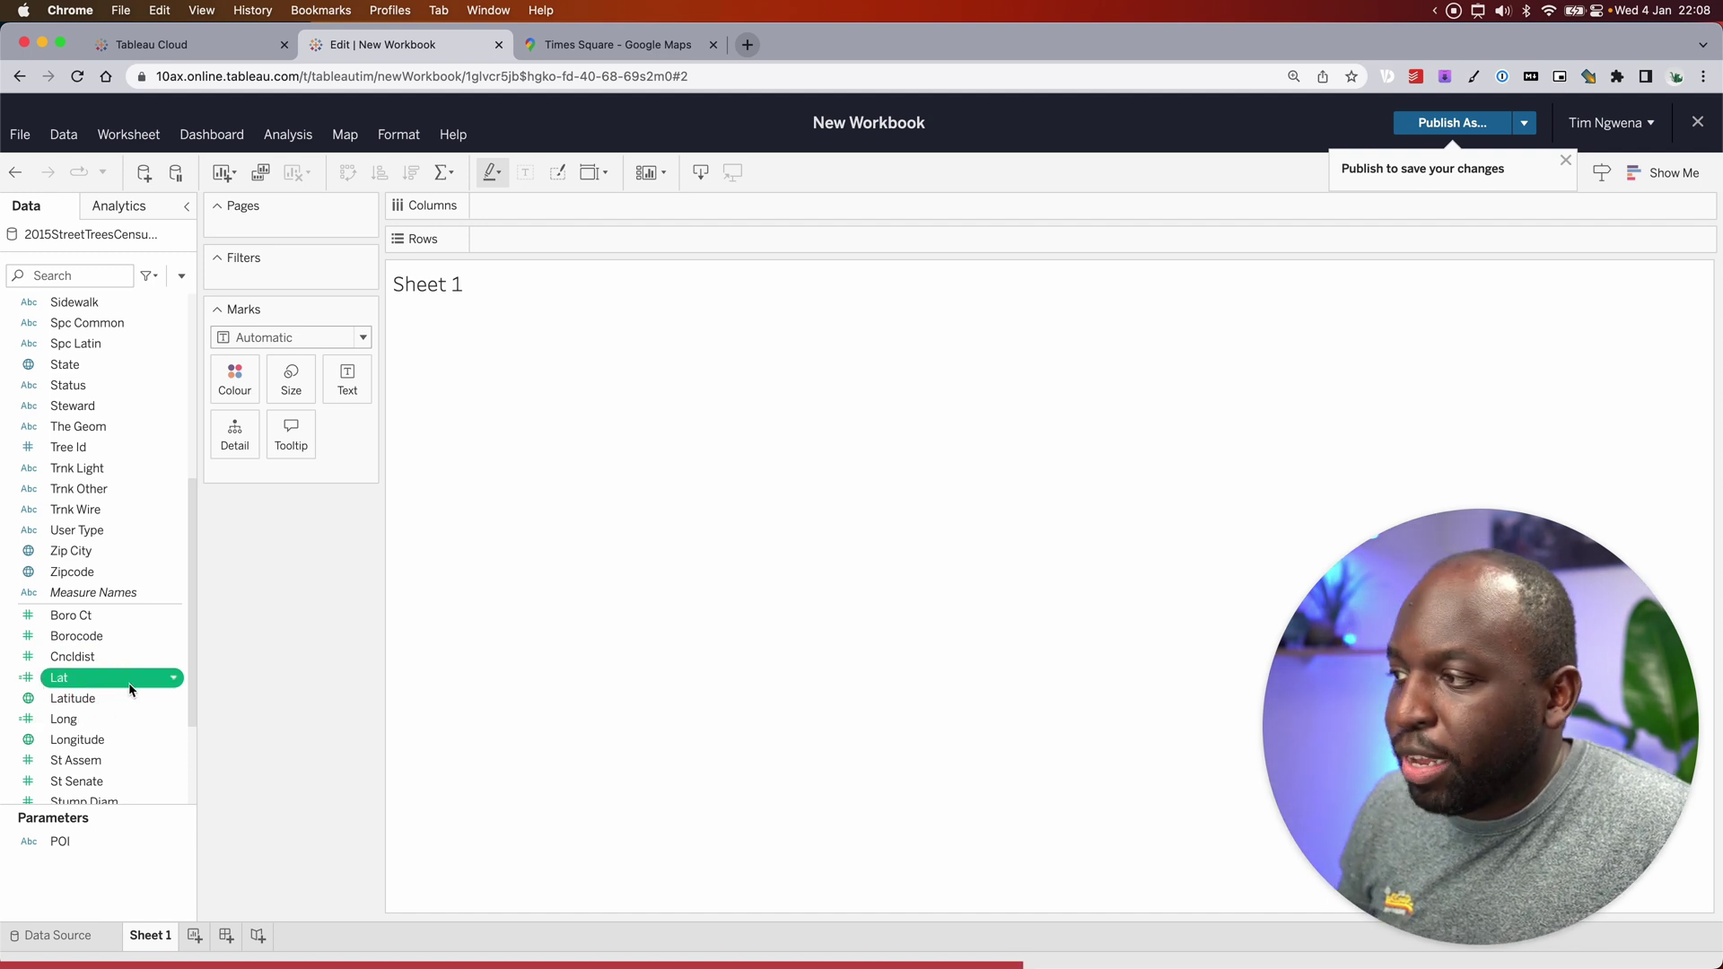
click(173, 677)
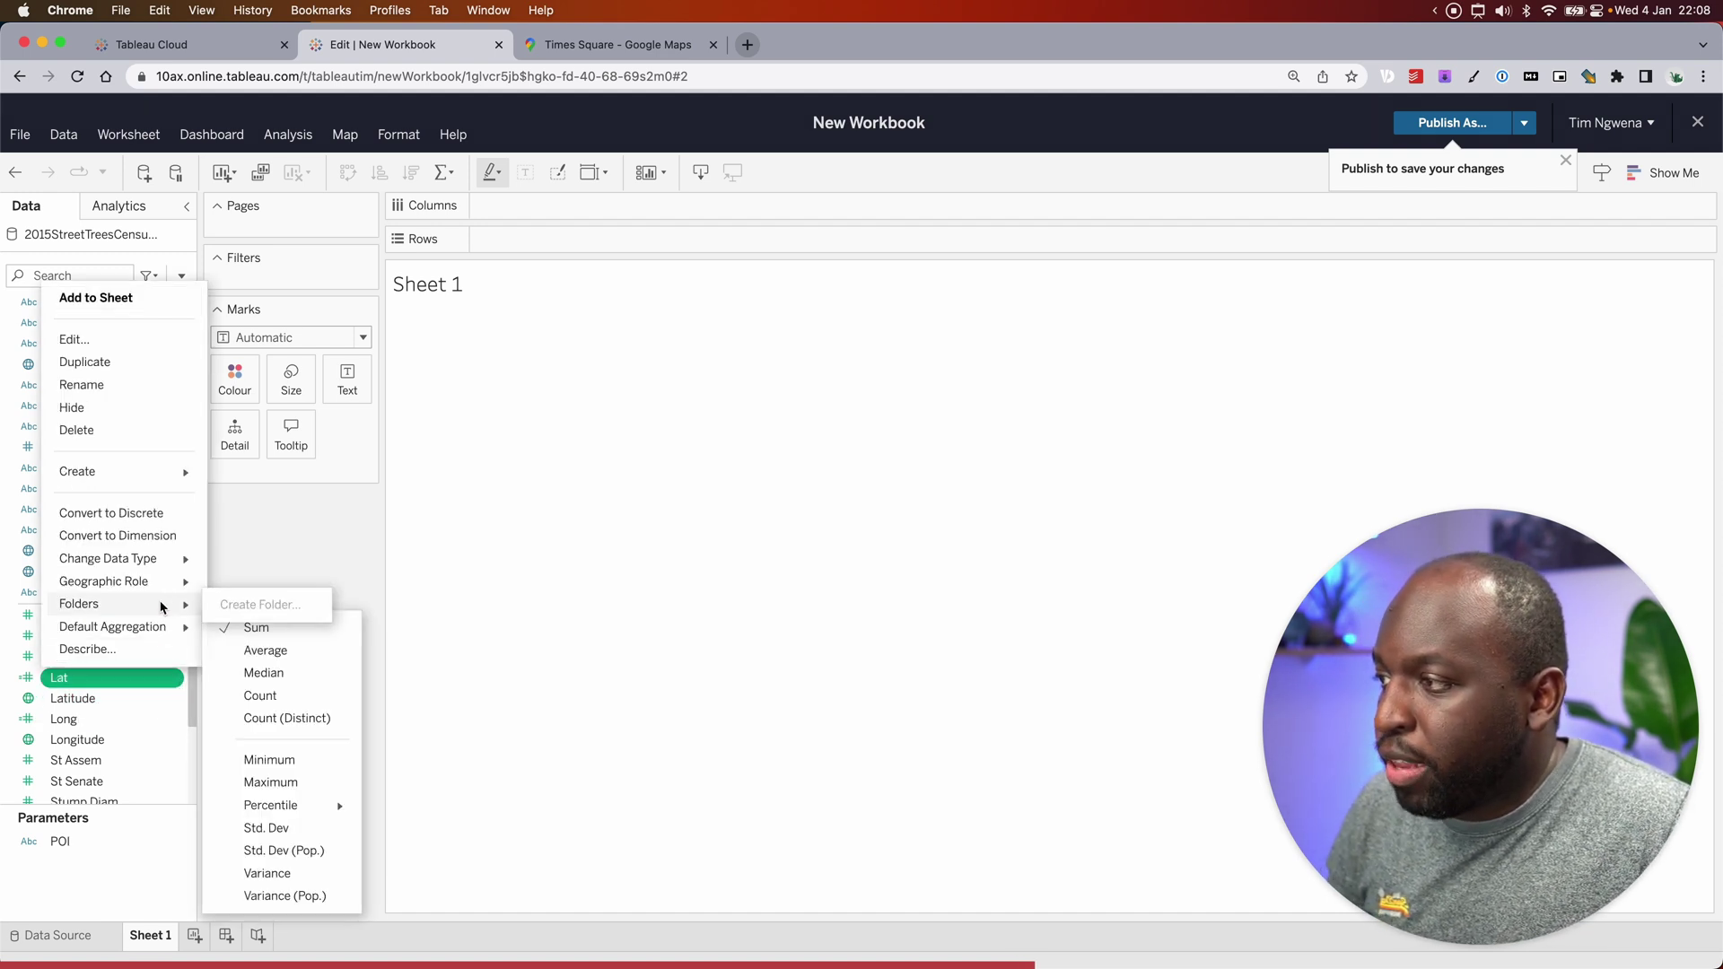
mouse_move(163, 592)
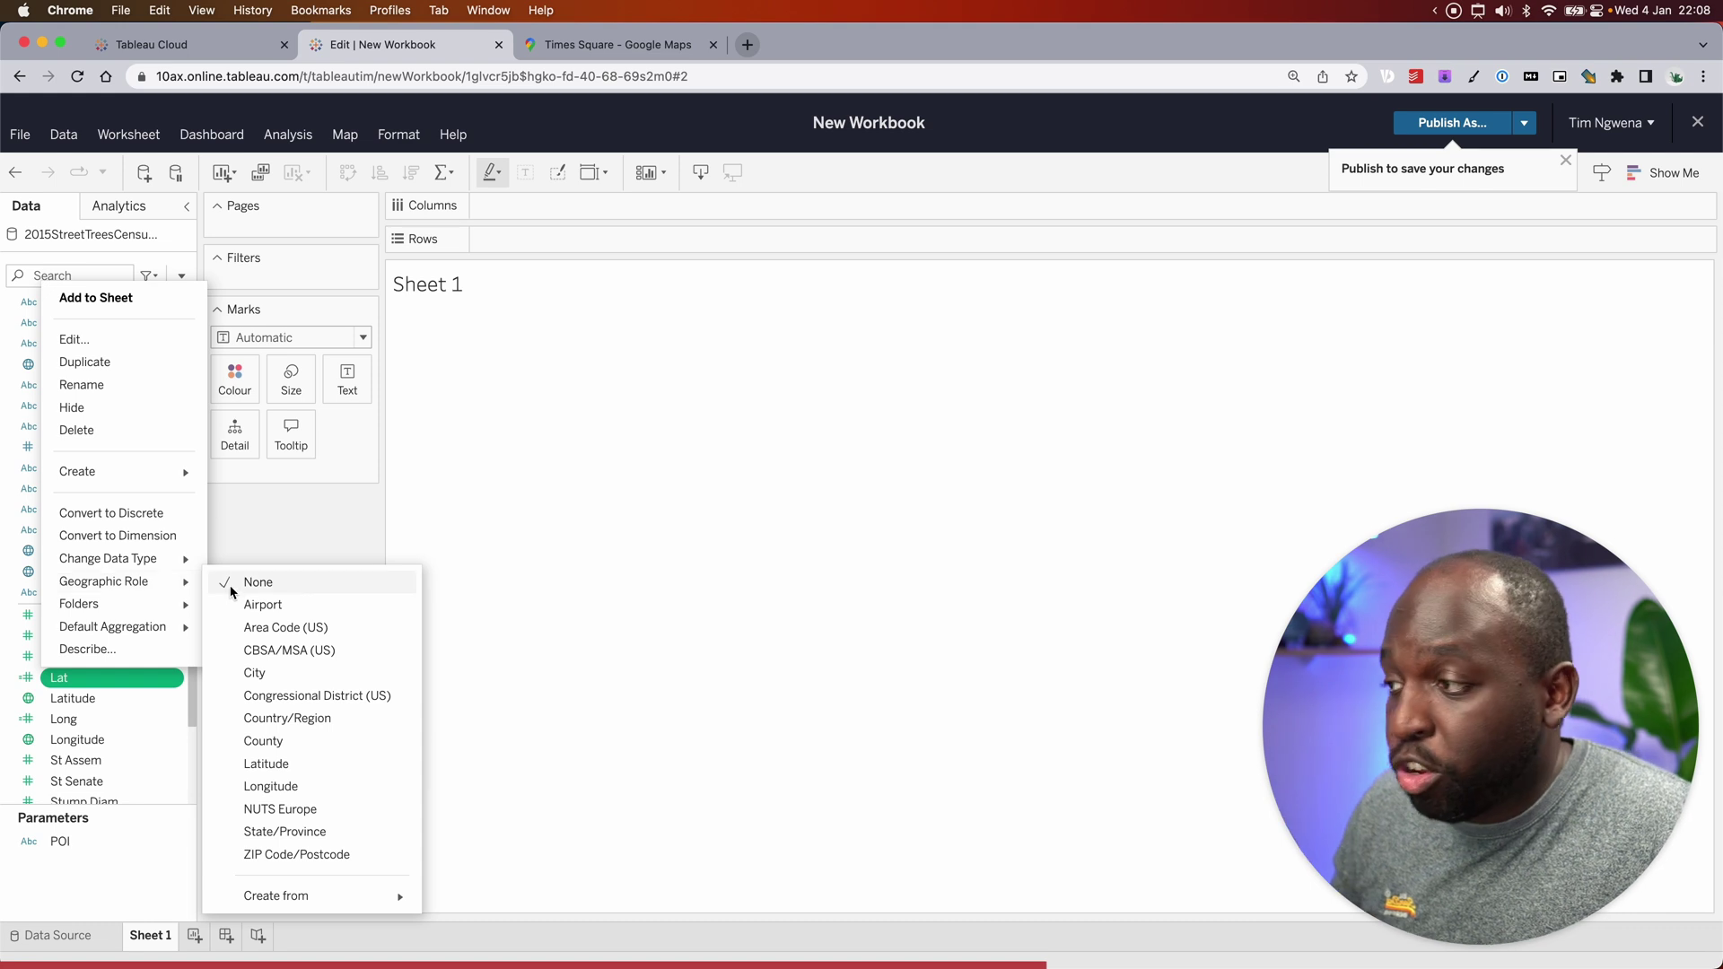
click(323, 764)
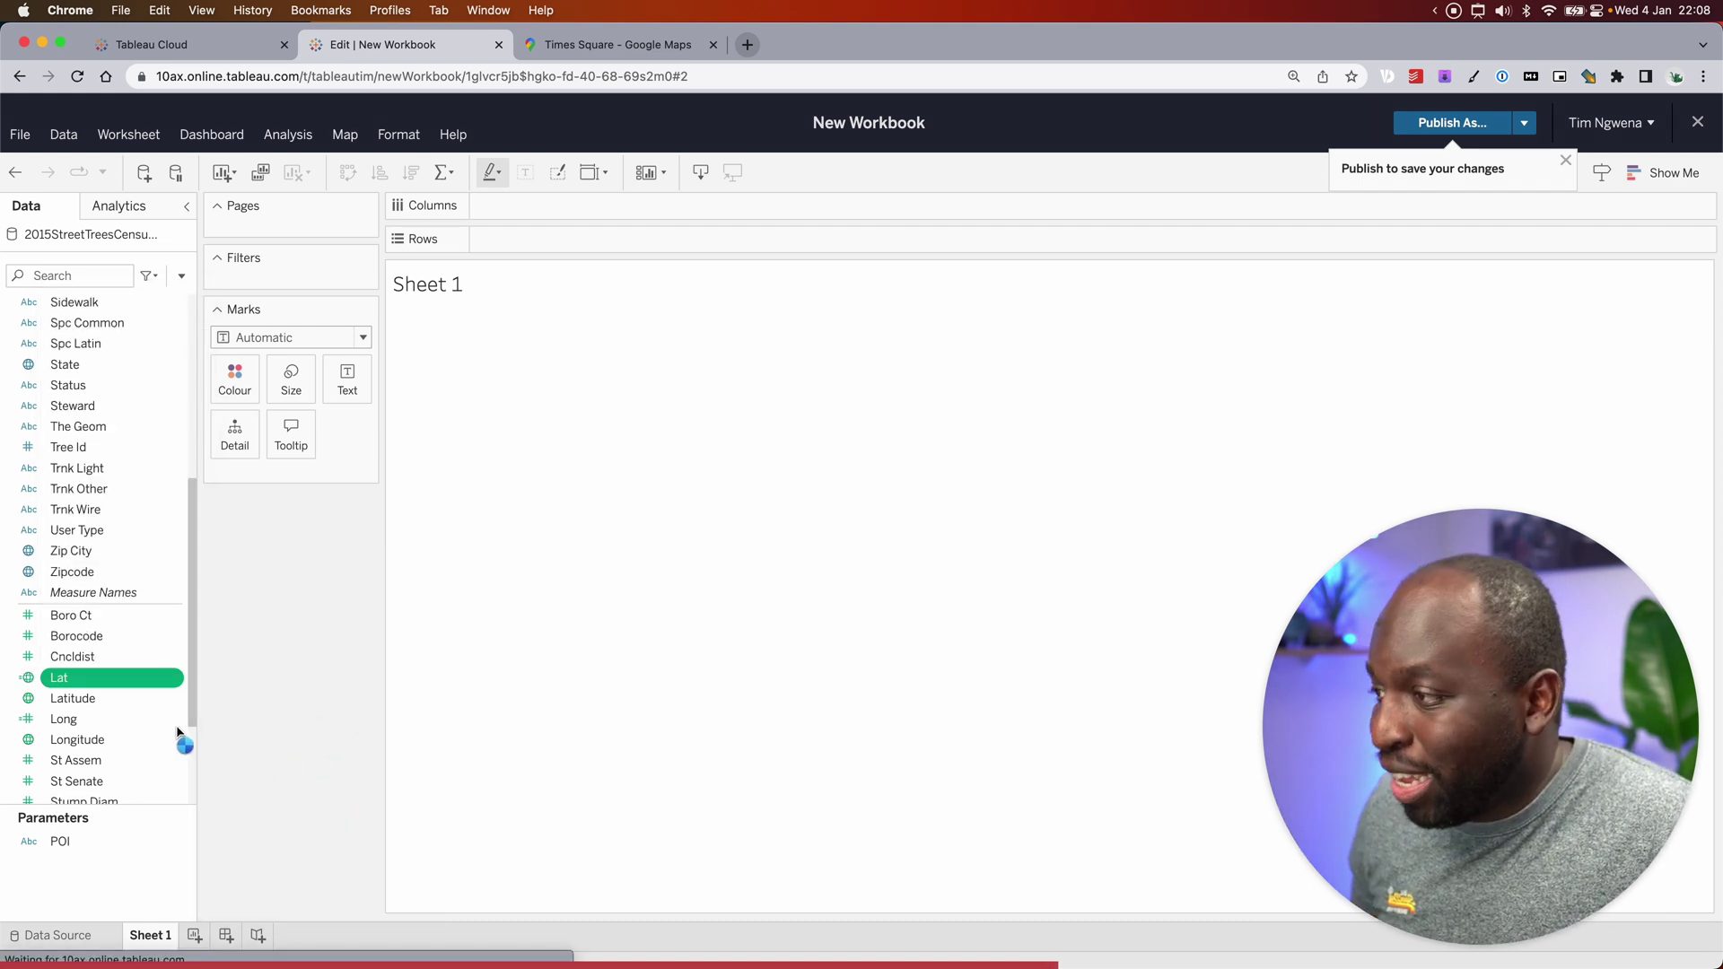
Step: Assign the Longitude geographic role to the calculated field Long
click(176, 720)
mouse_move(165, 638)
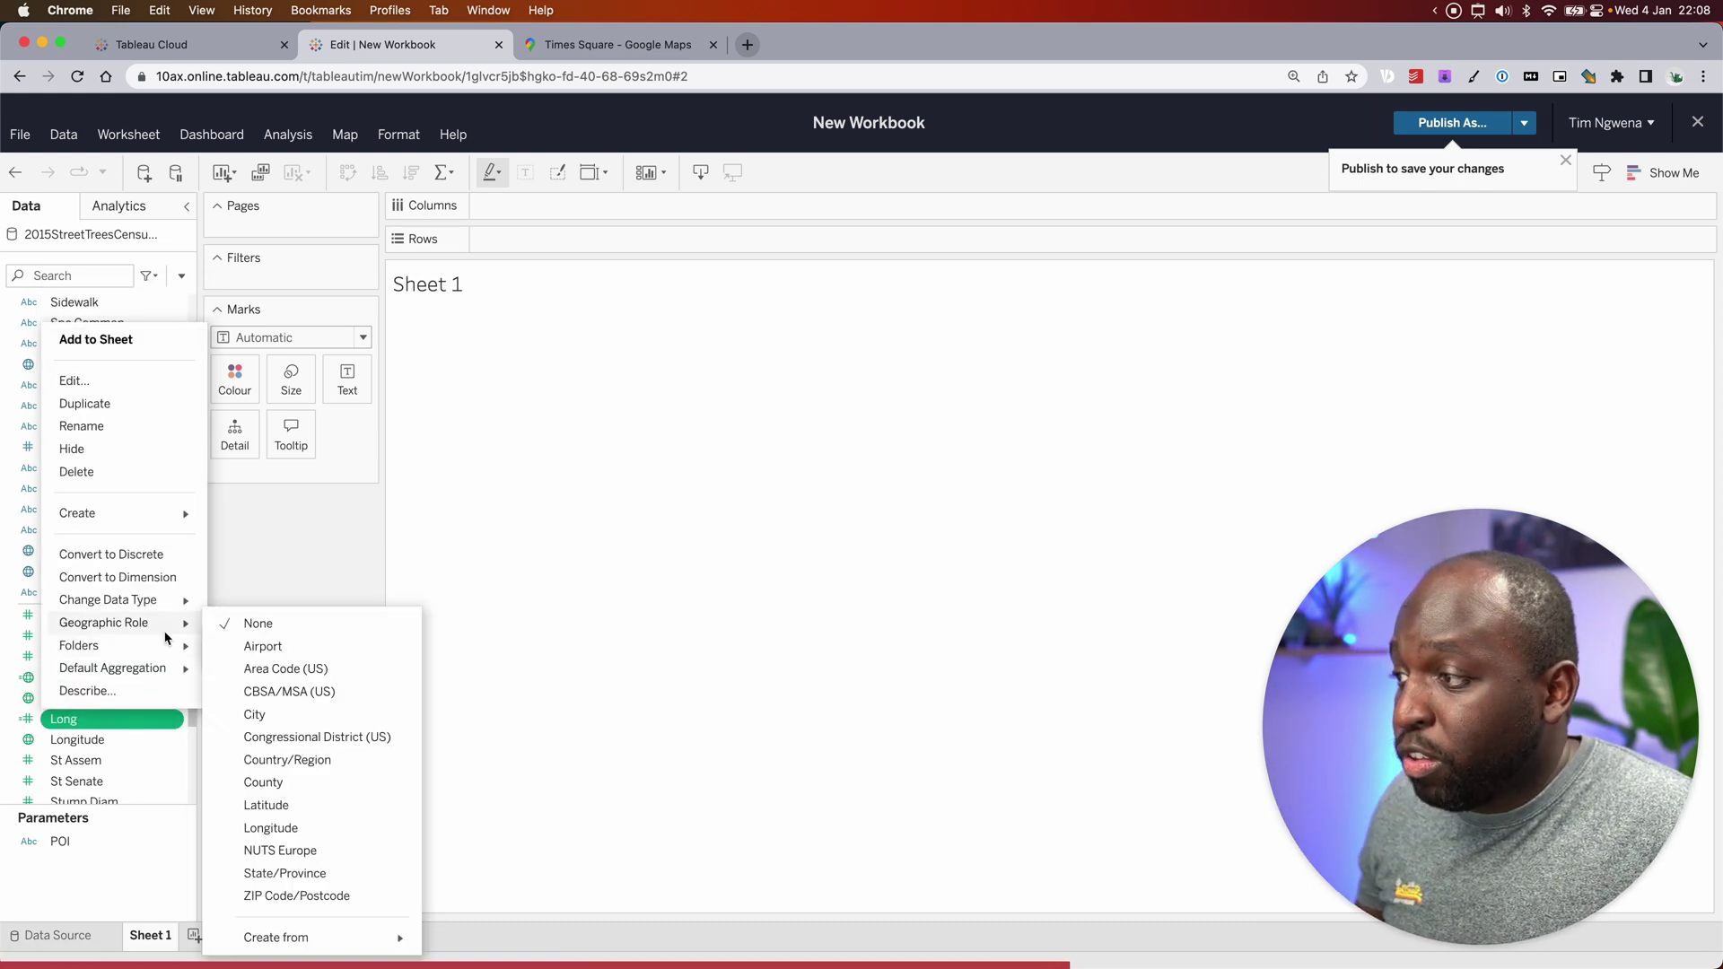
click(311, 834)
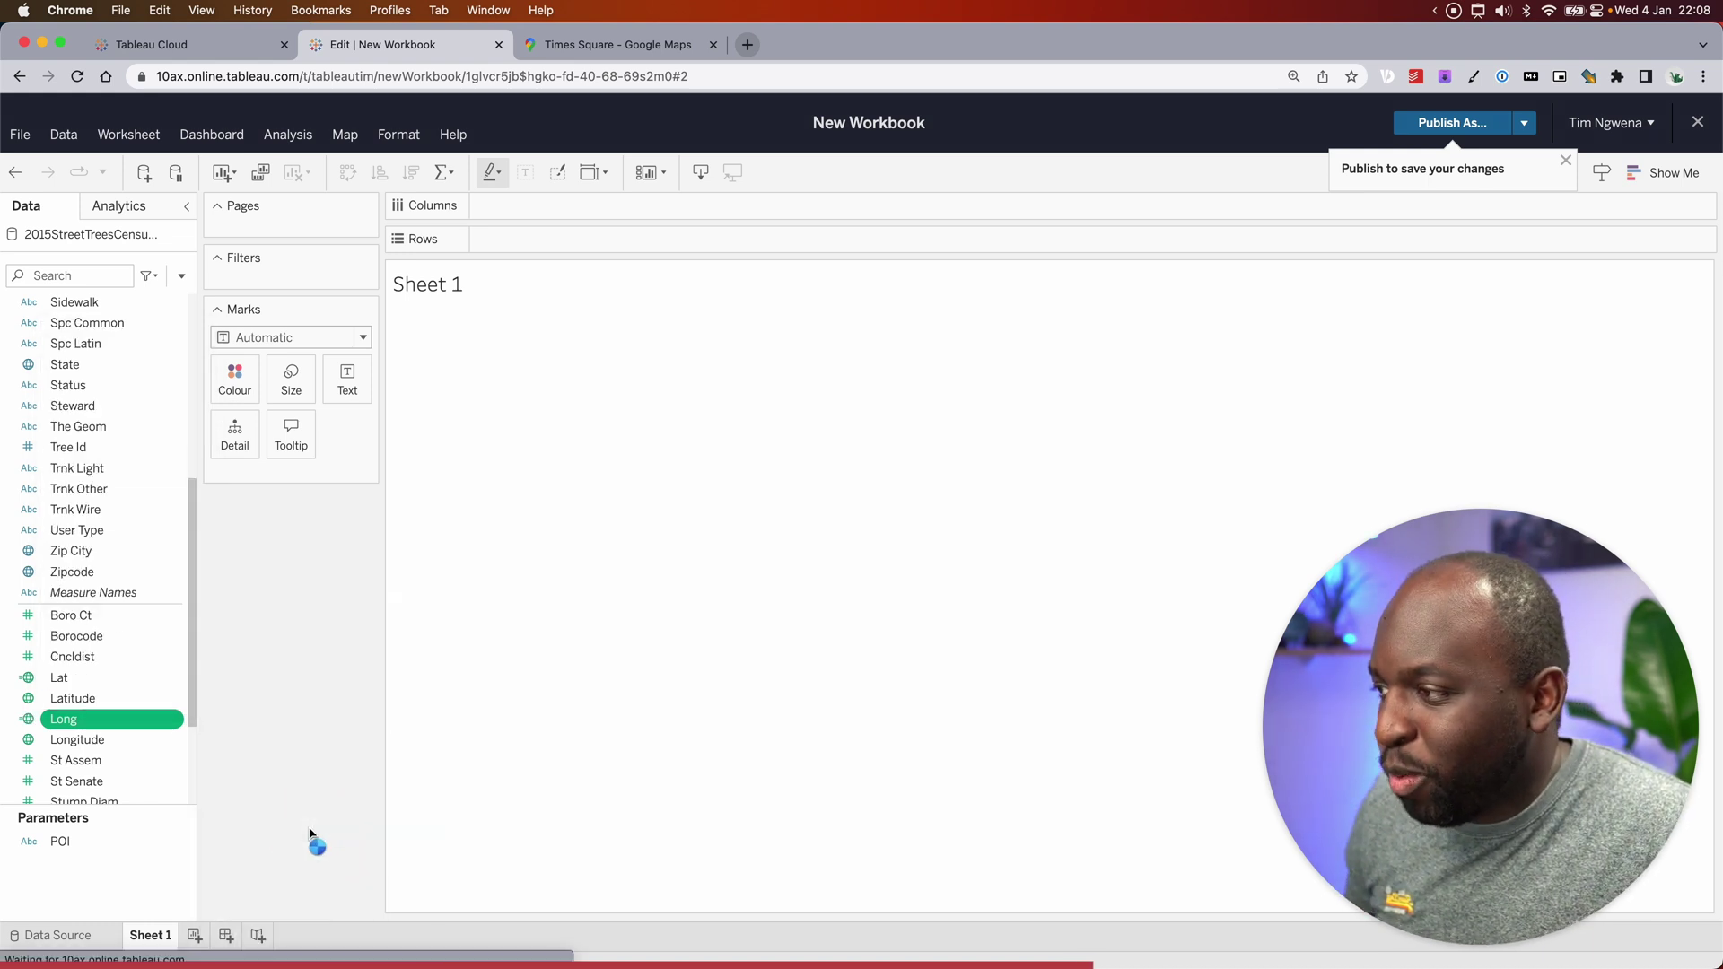
Step: Plot the calculated Lat and Long fields as a map on the empty sheet
click(88, 680)
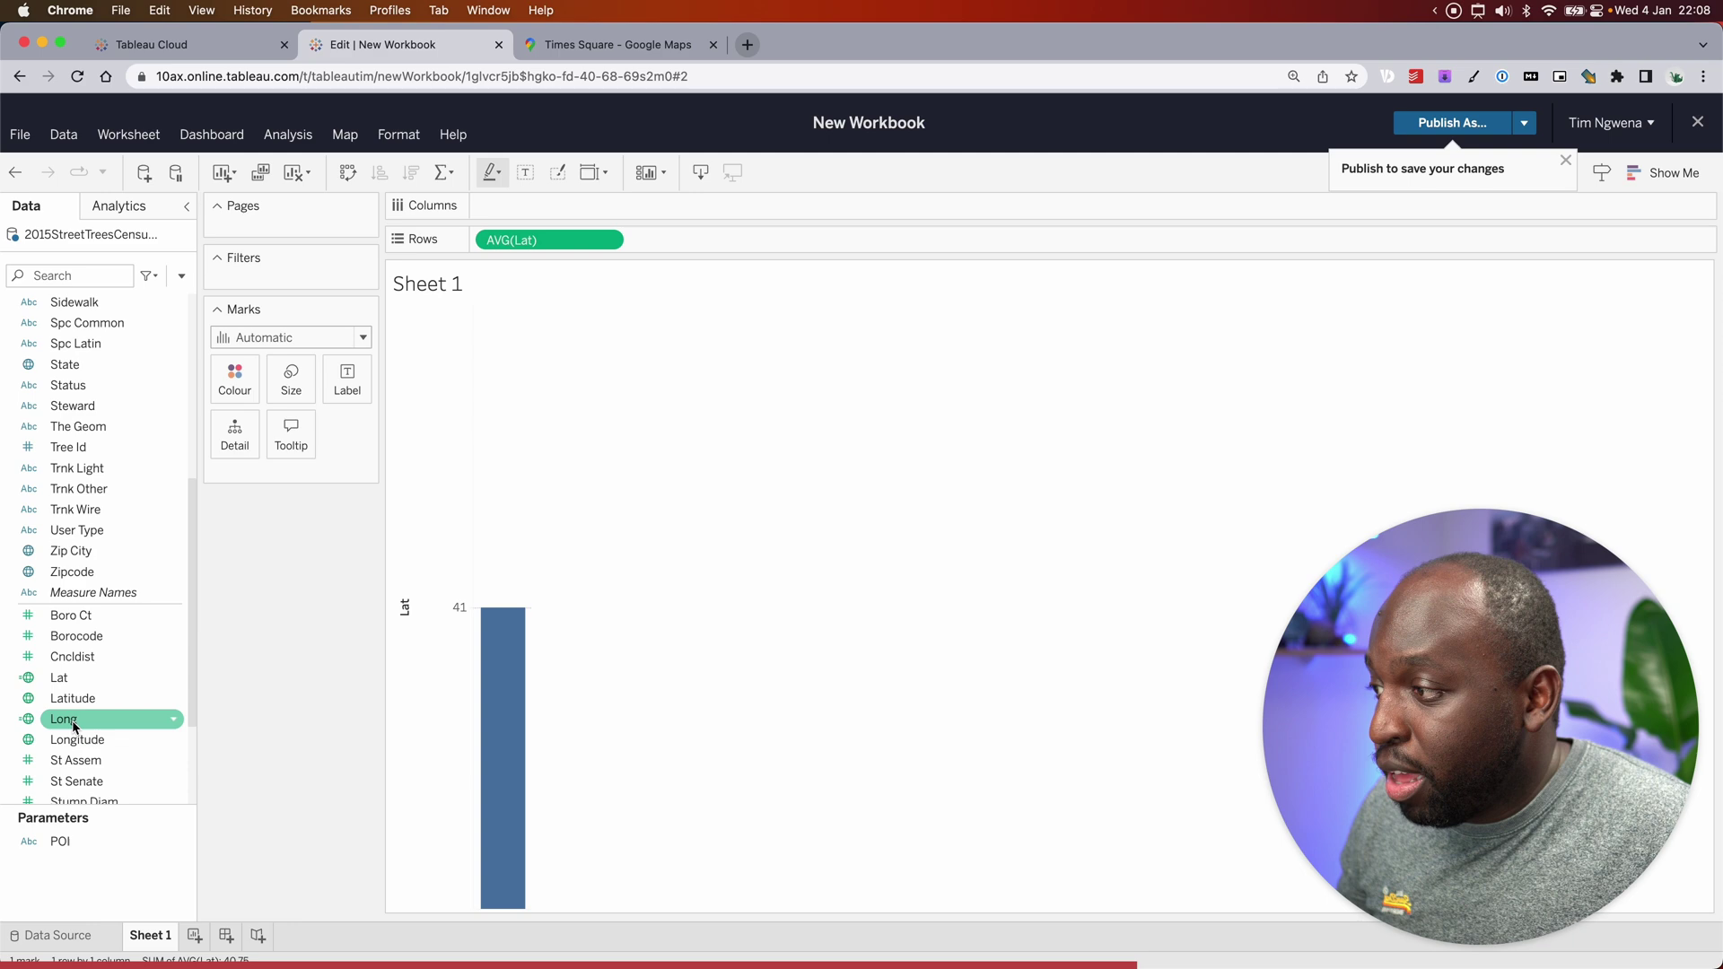
click(71, 721)
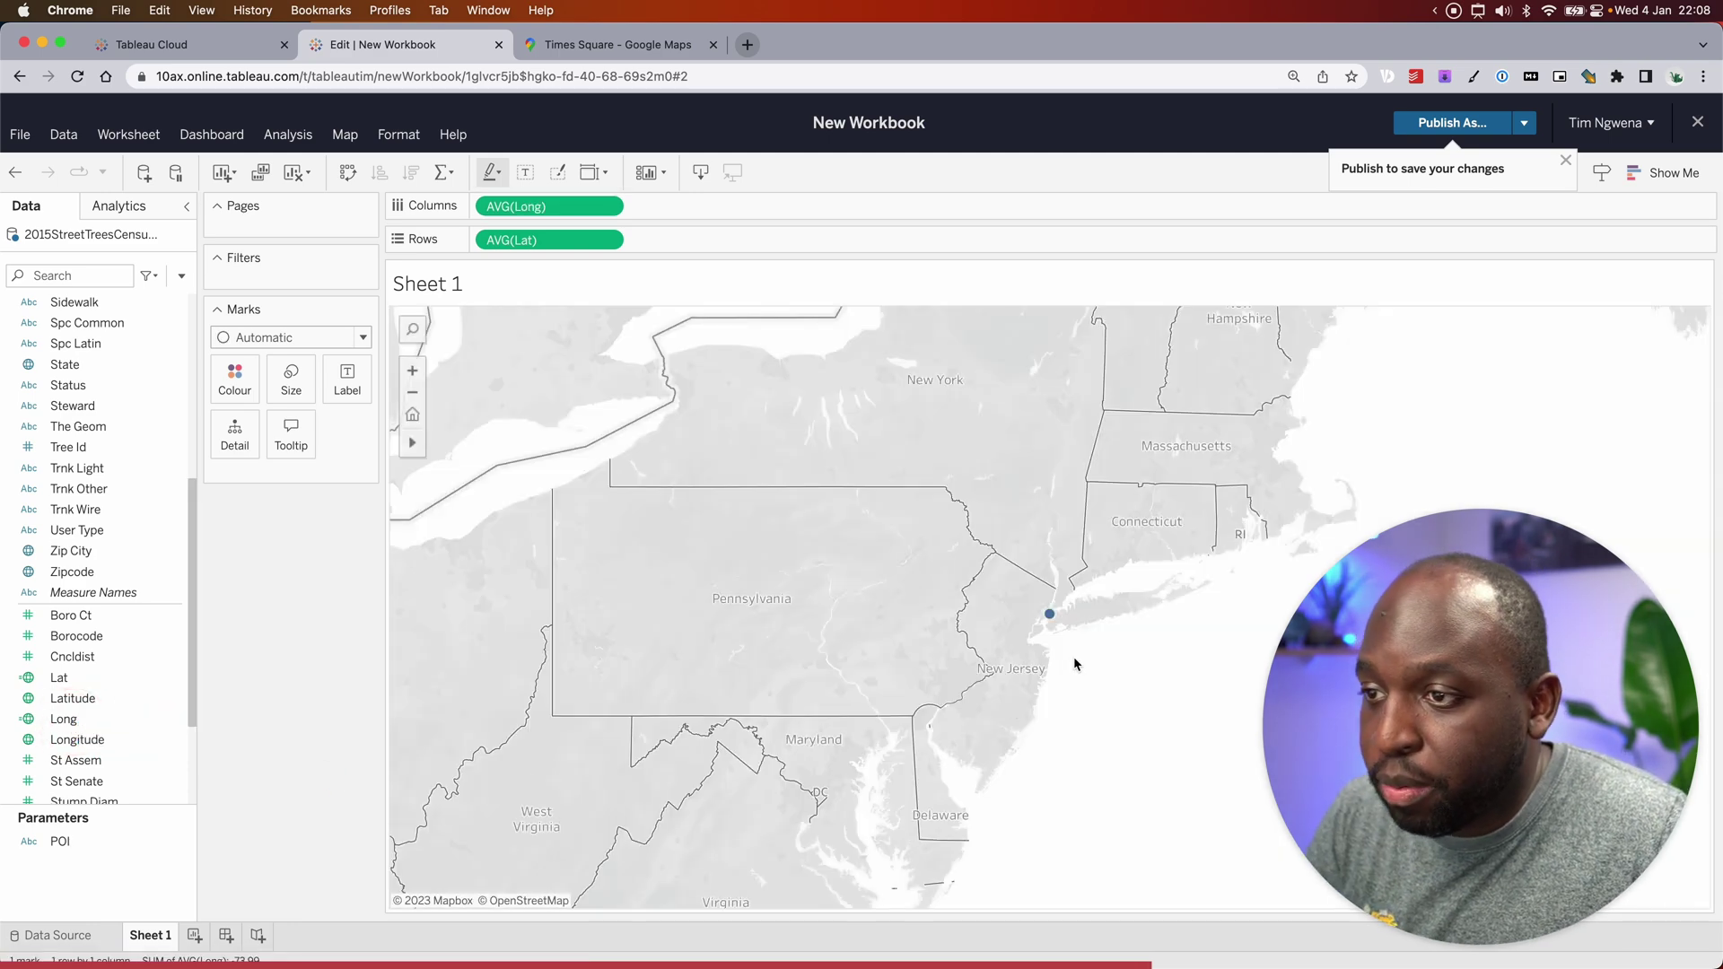
mouse_move(1050, 631)
scroll(1050, 631, down, 3)
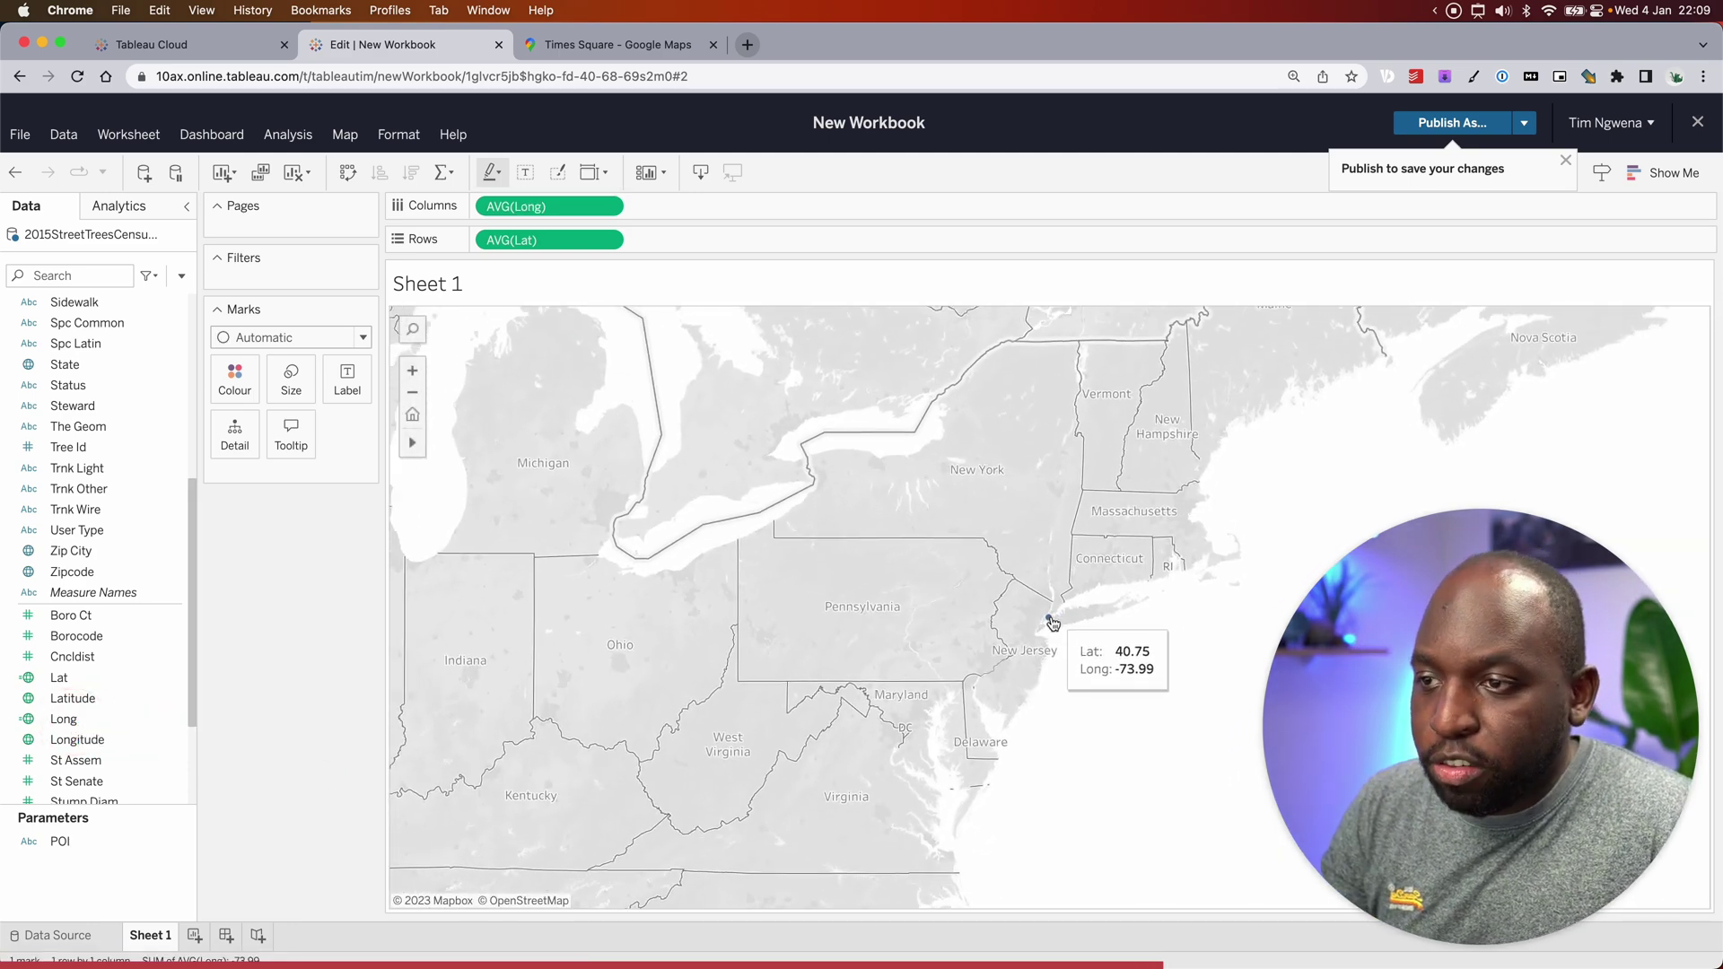
scroll(1055, 626, down, 4)
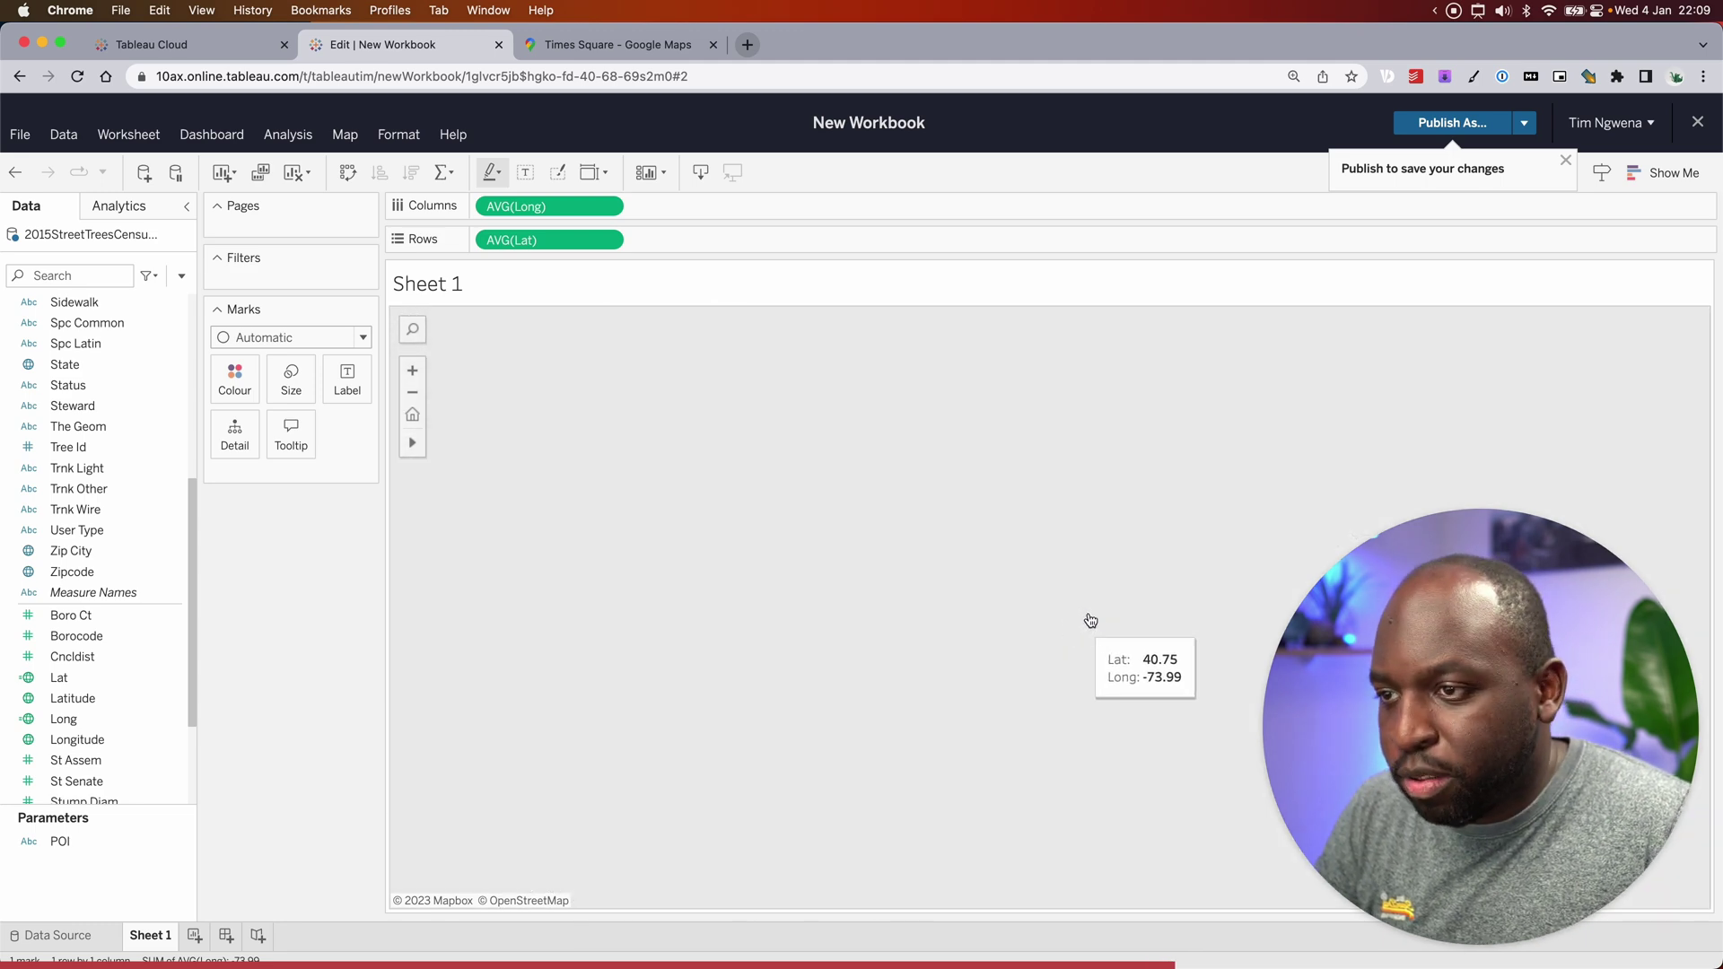
click(1081, 619)
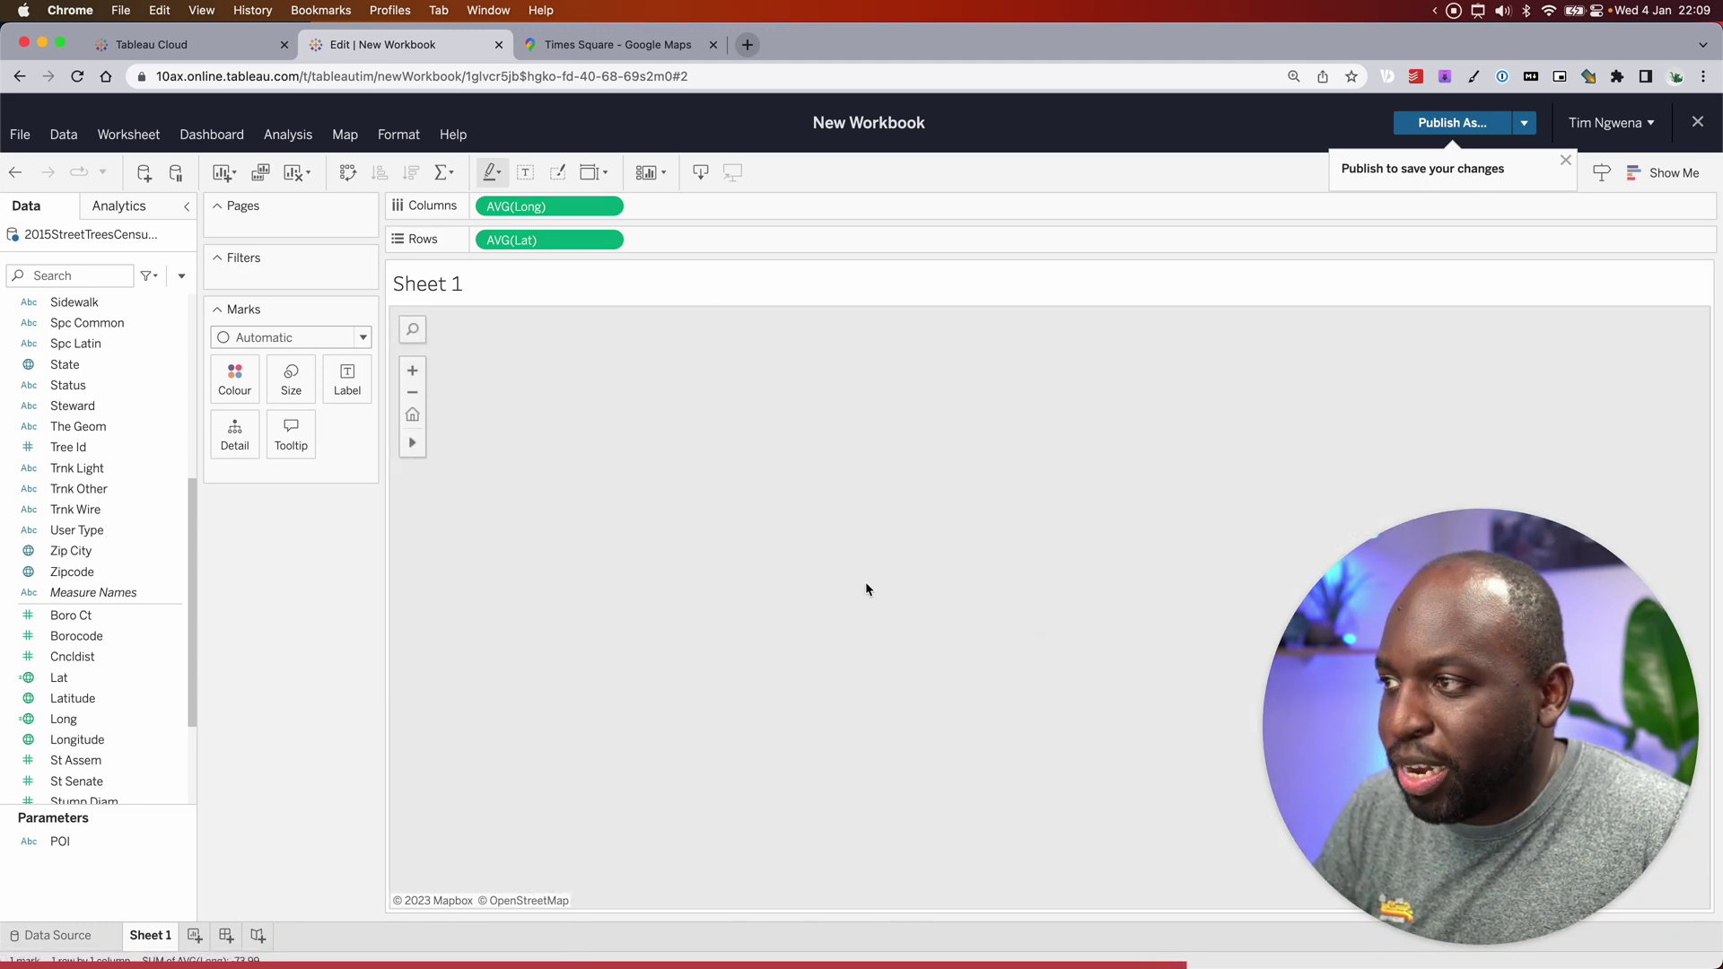
click(412, 393)
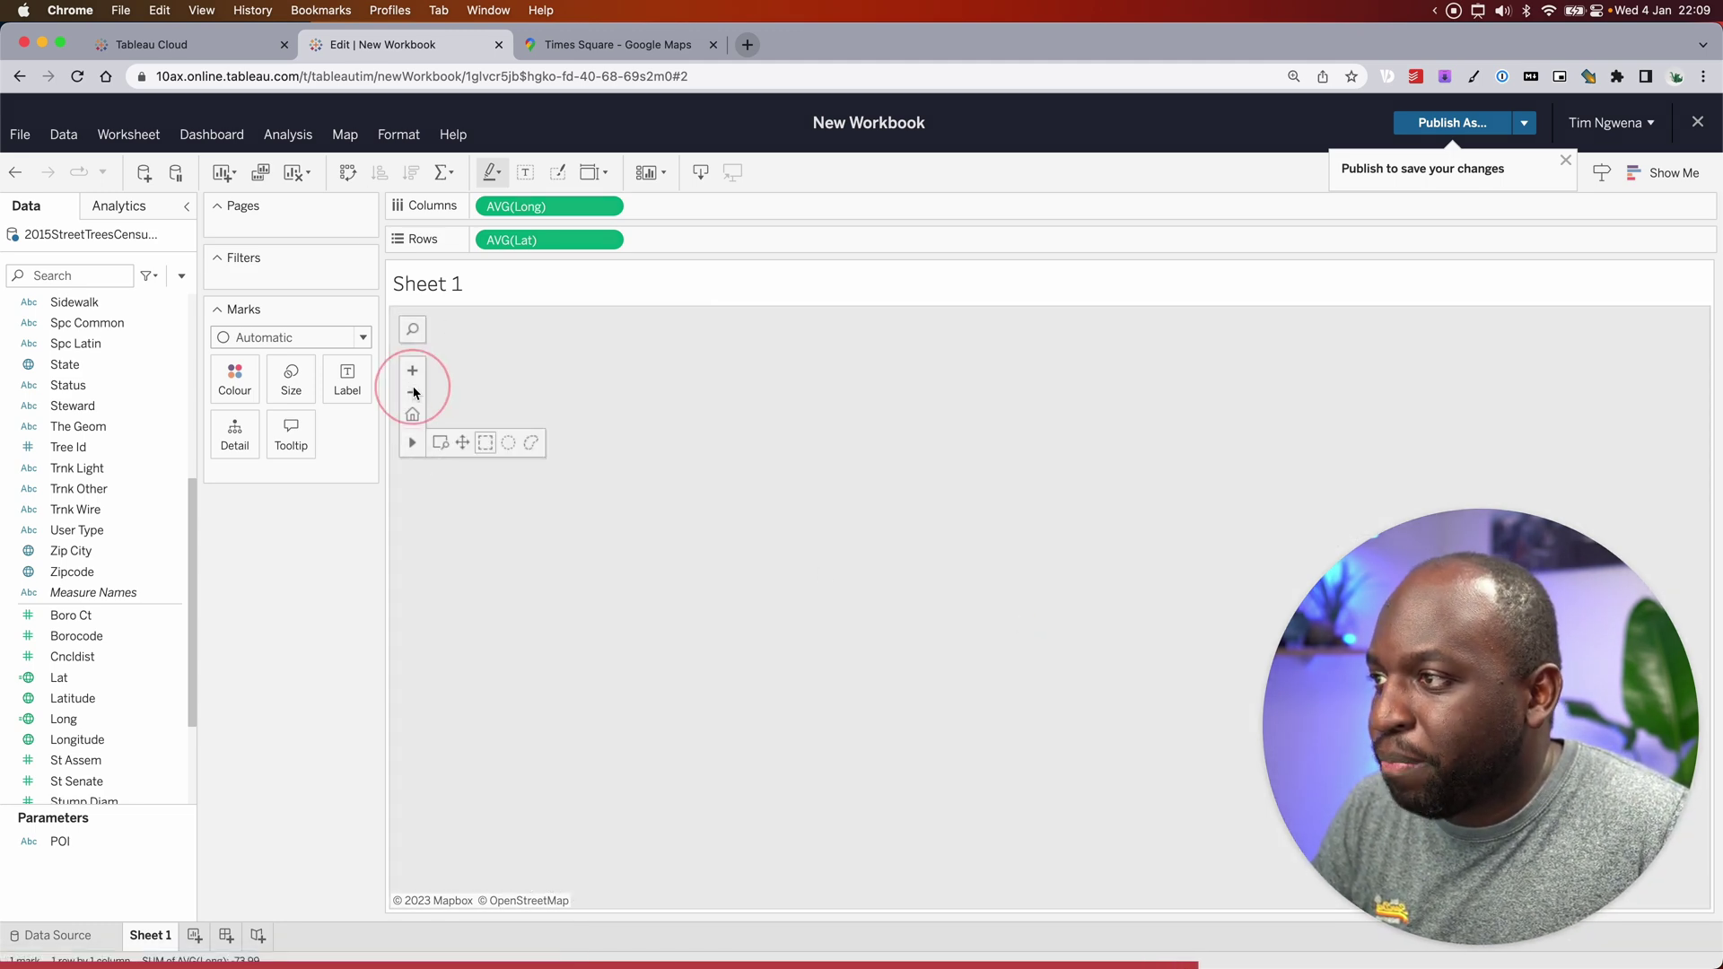
click(412, 393)
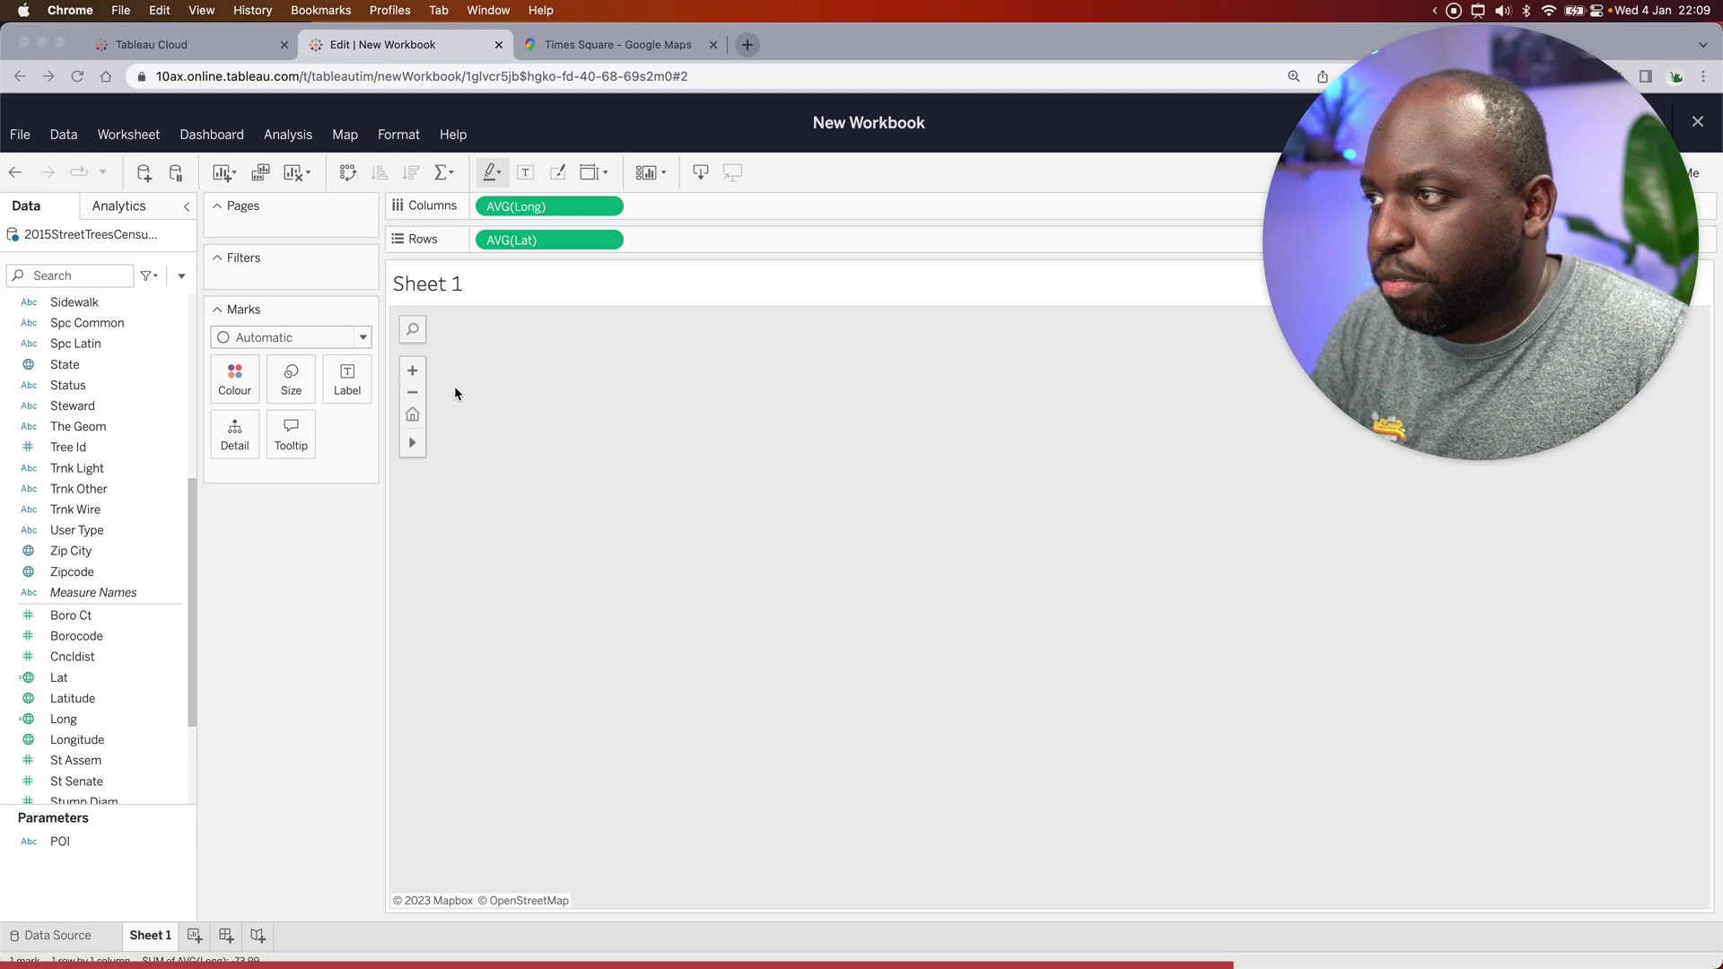
Step: Clear the sheet and plot a fresh map with Lat on rows and Long on columns
click(307, 173)
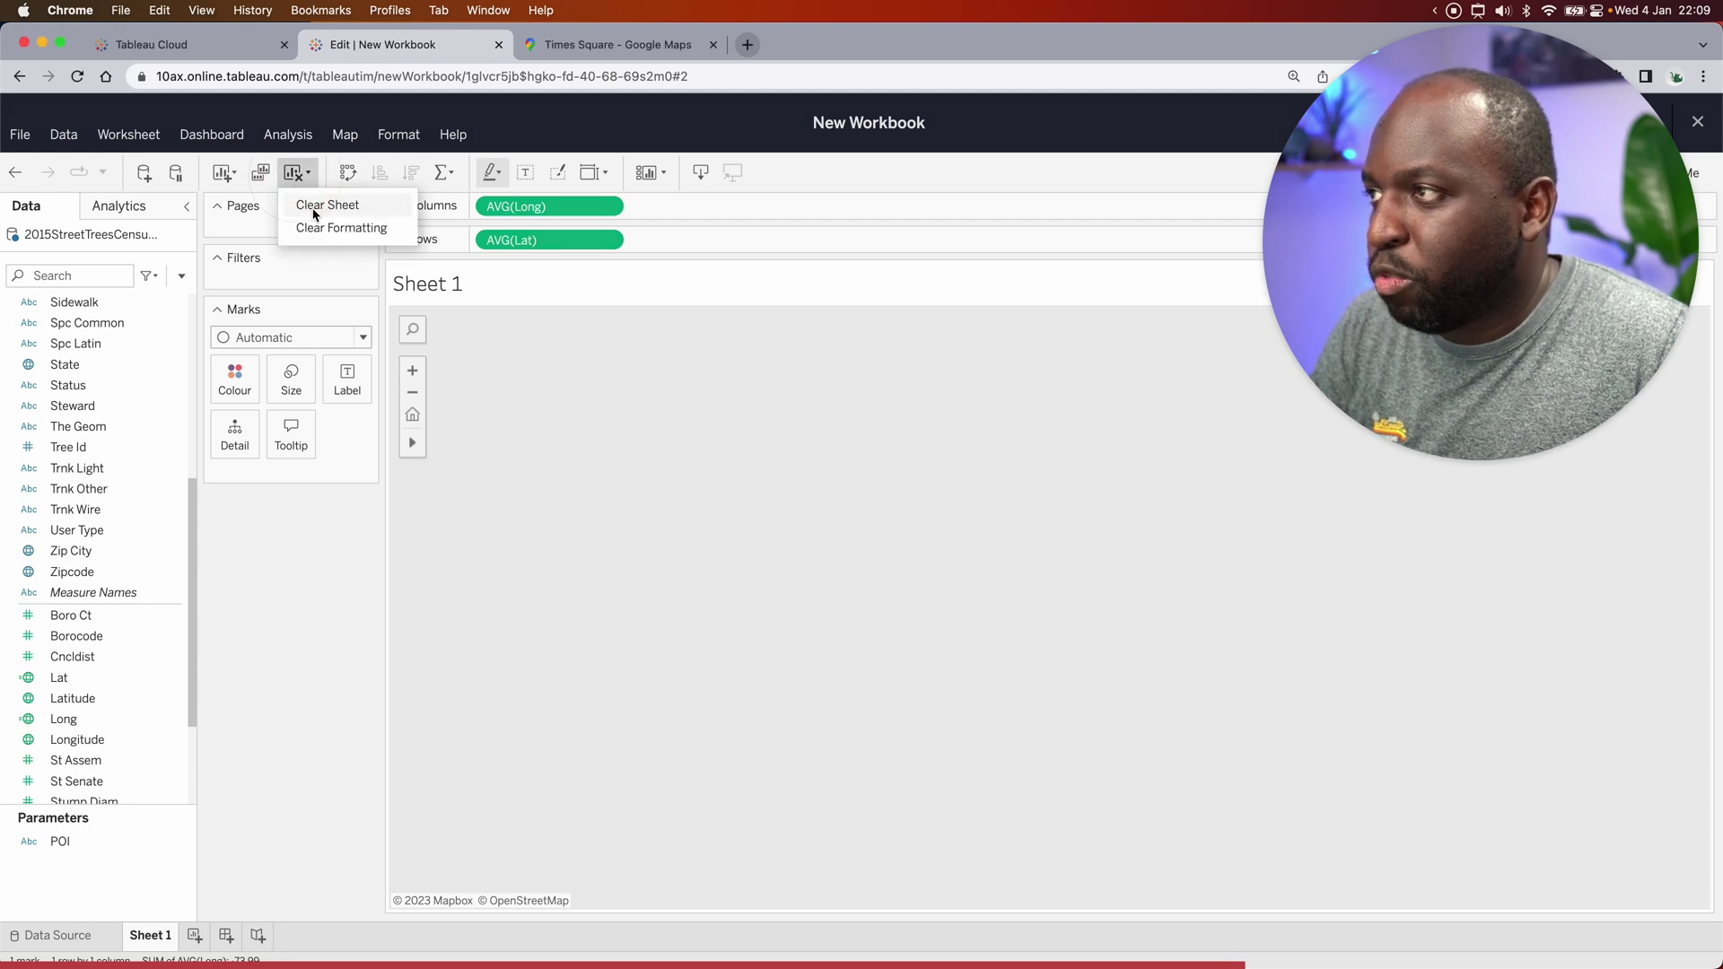
click(327, 206)
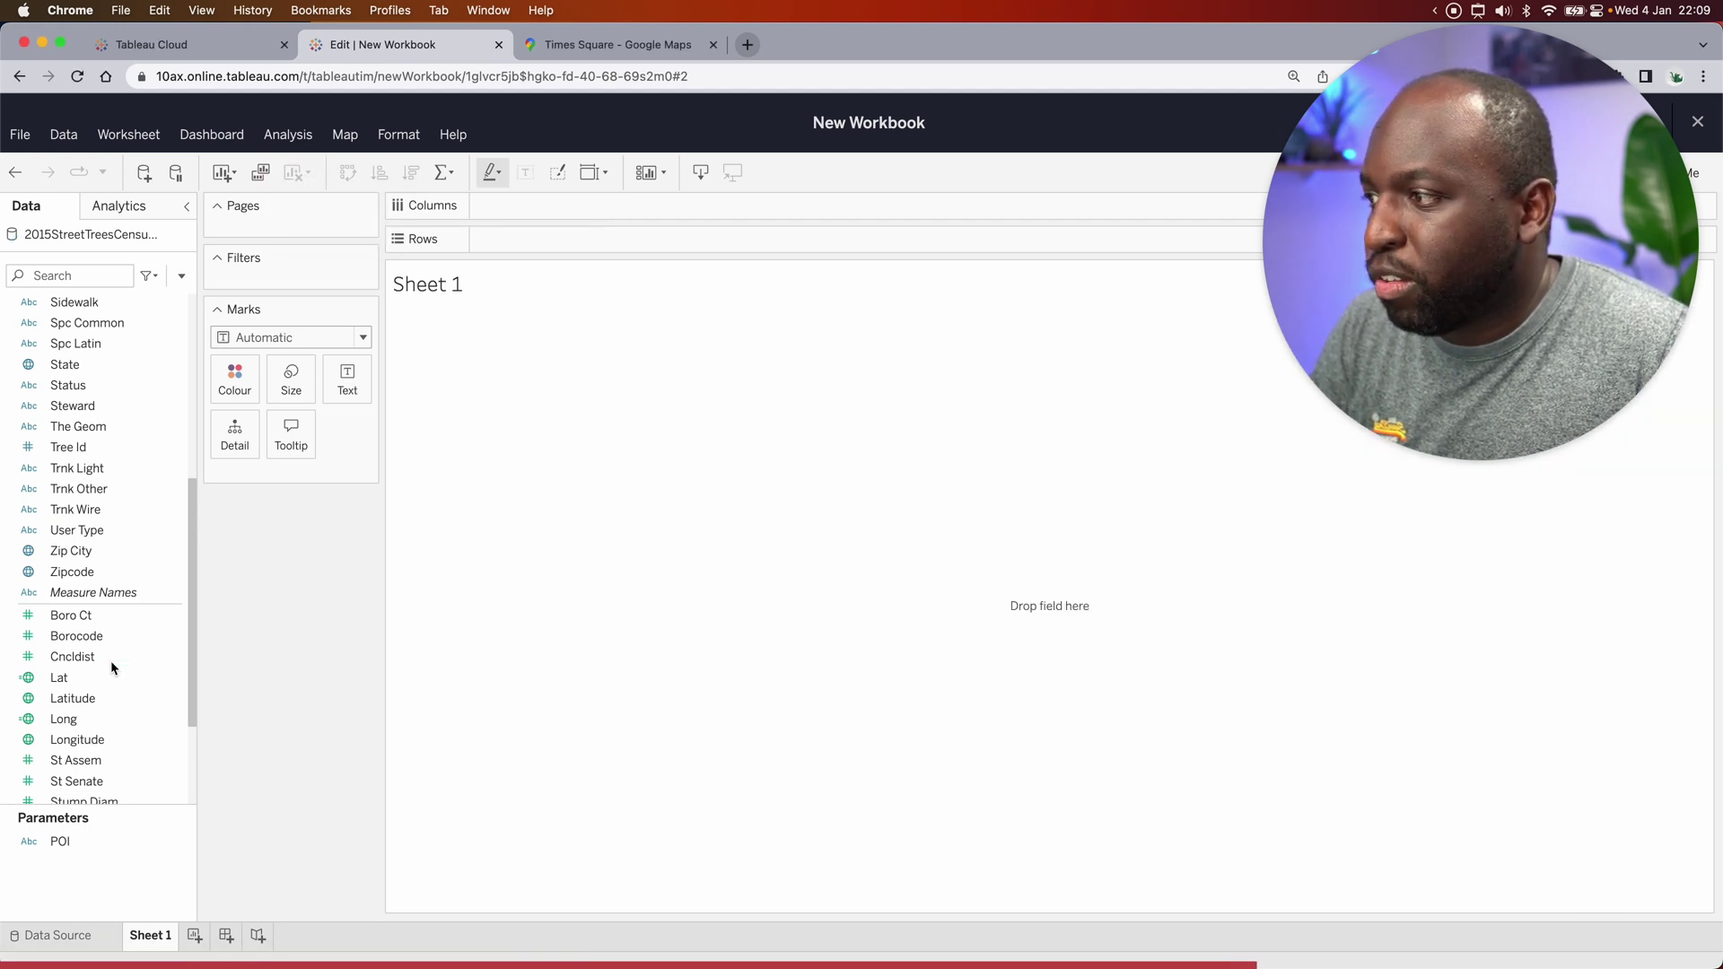
drag(73, 677, 74, 682)
double_click(72, 678)
double_click(63, 719)
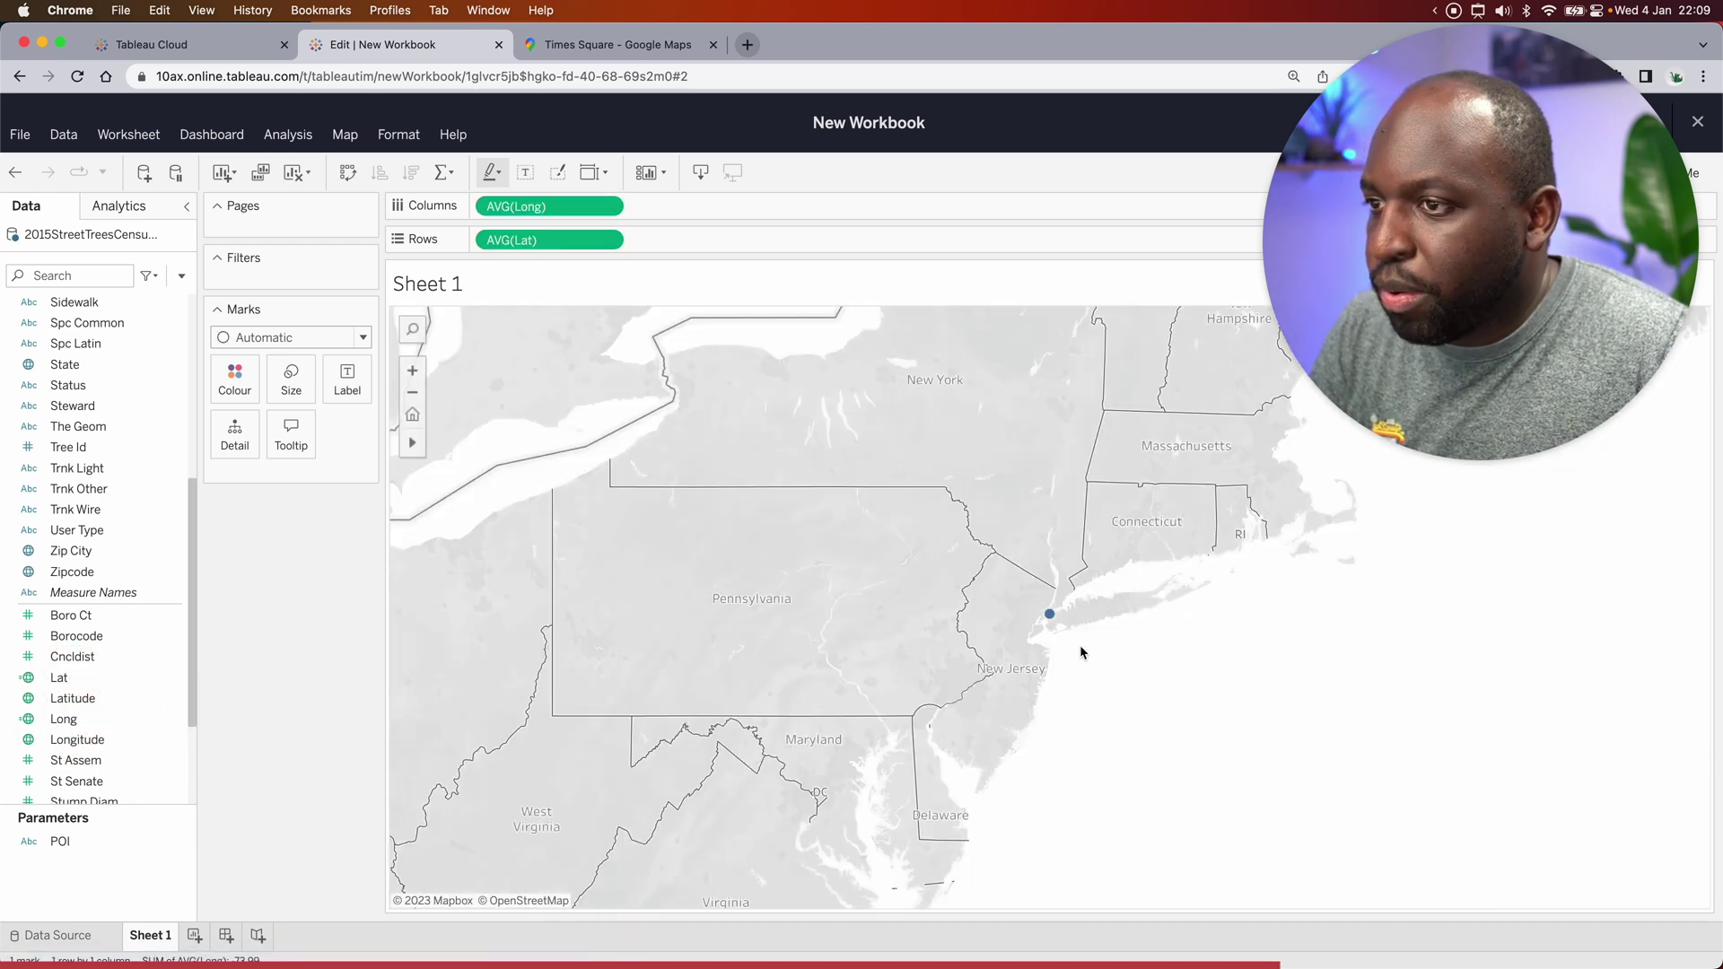
Step: Set the background map to the Streets style for the area around the plotted New York point
mouse_move(466, 455)
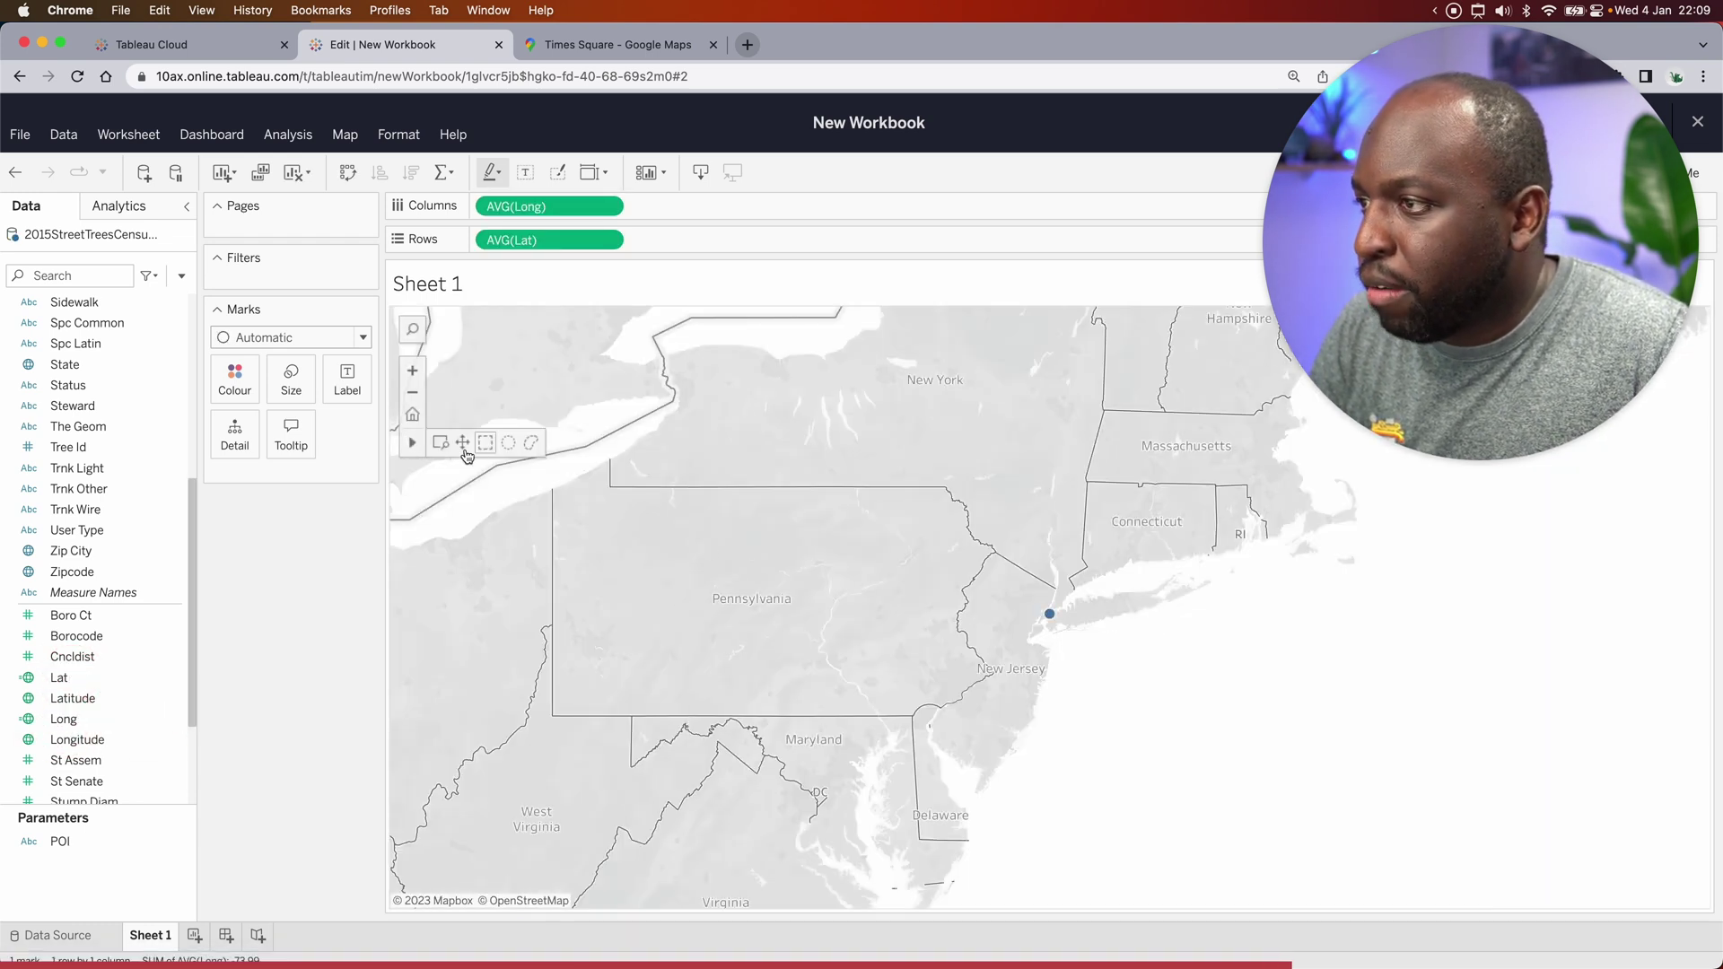
click(1048, 615)
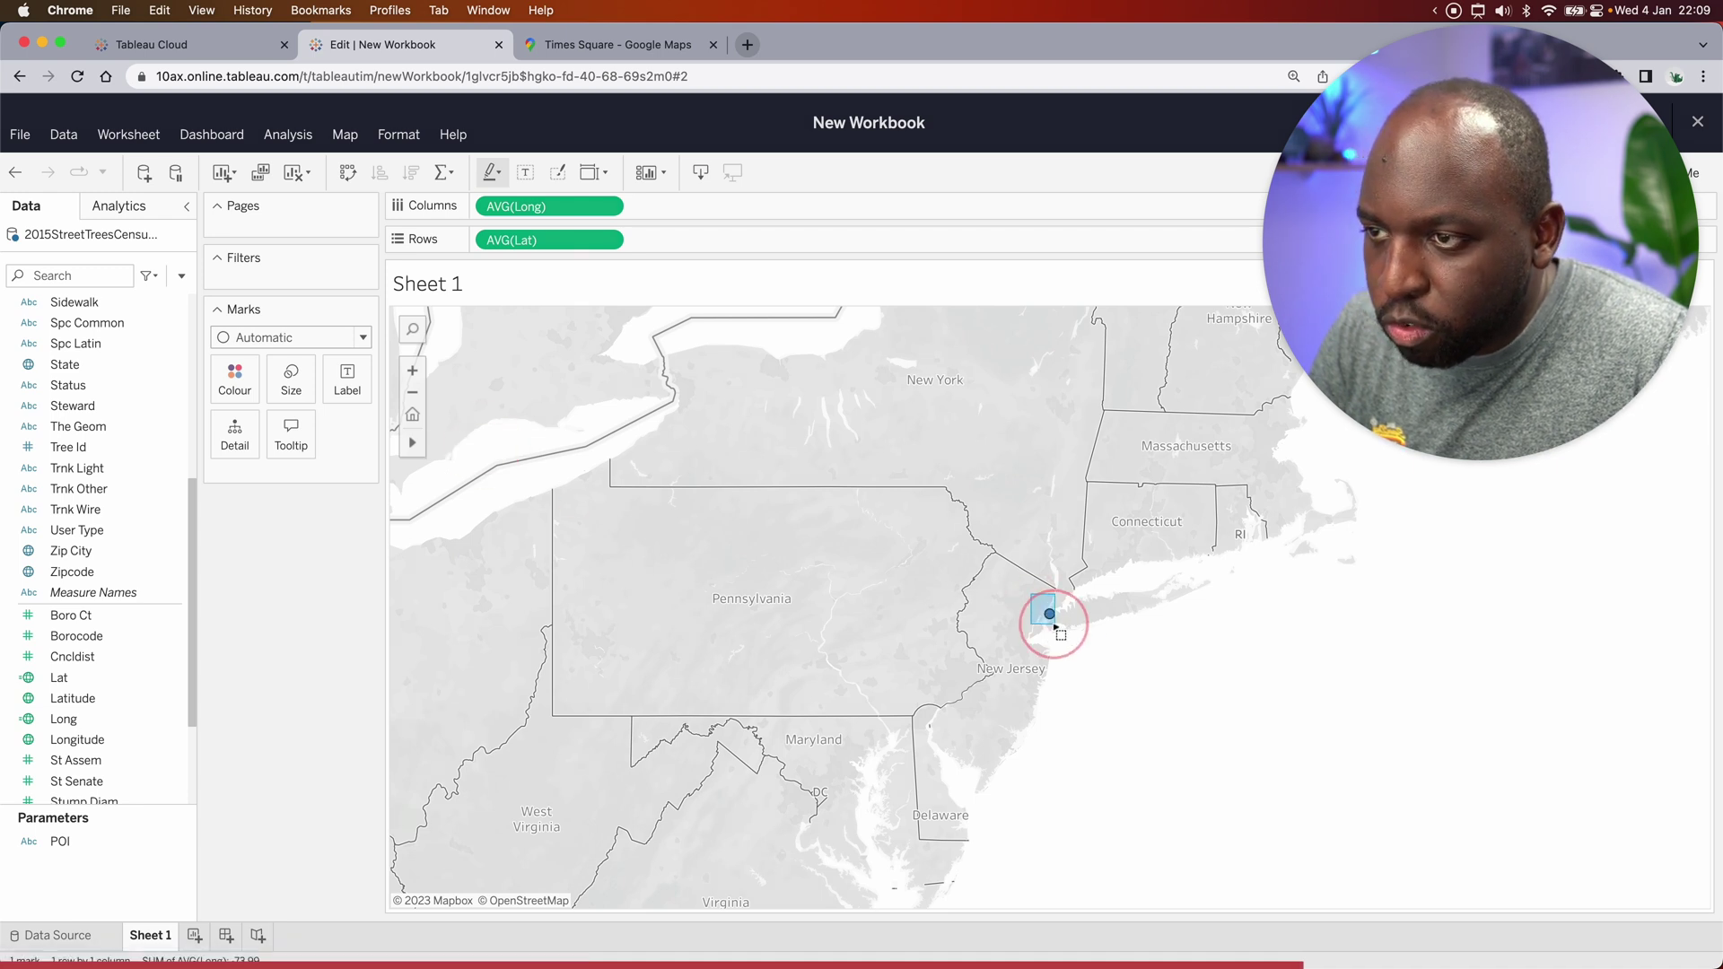
mouse_move(415, 447)
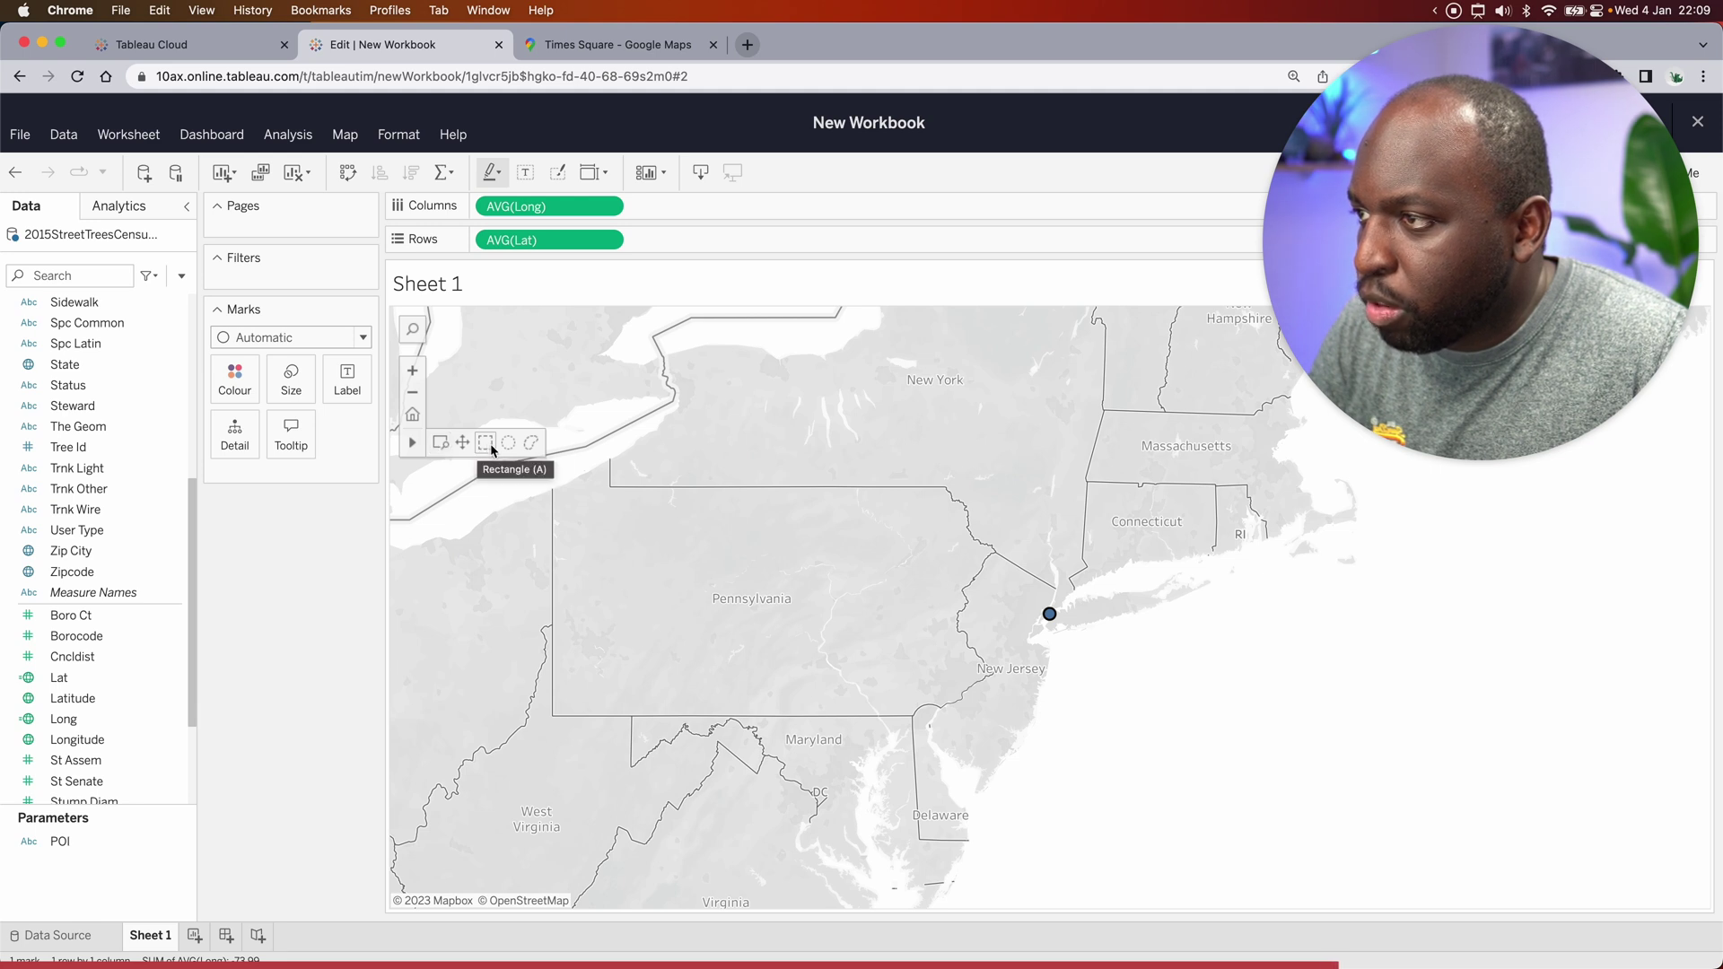
click(439, 444)
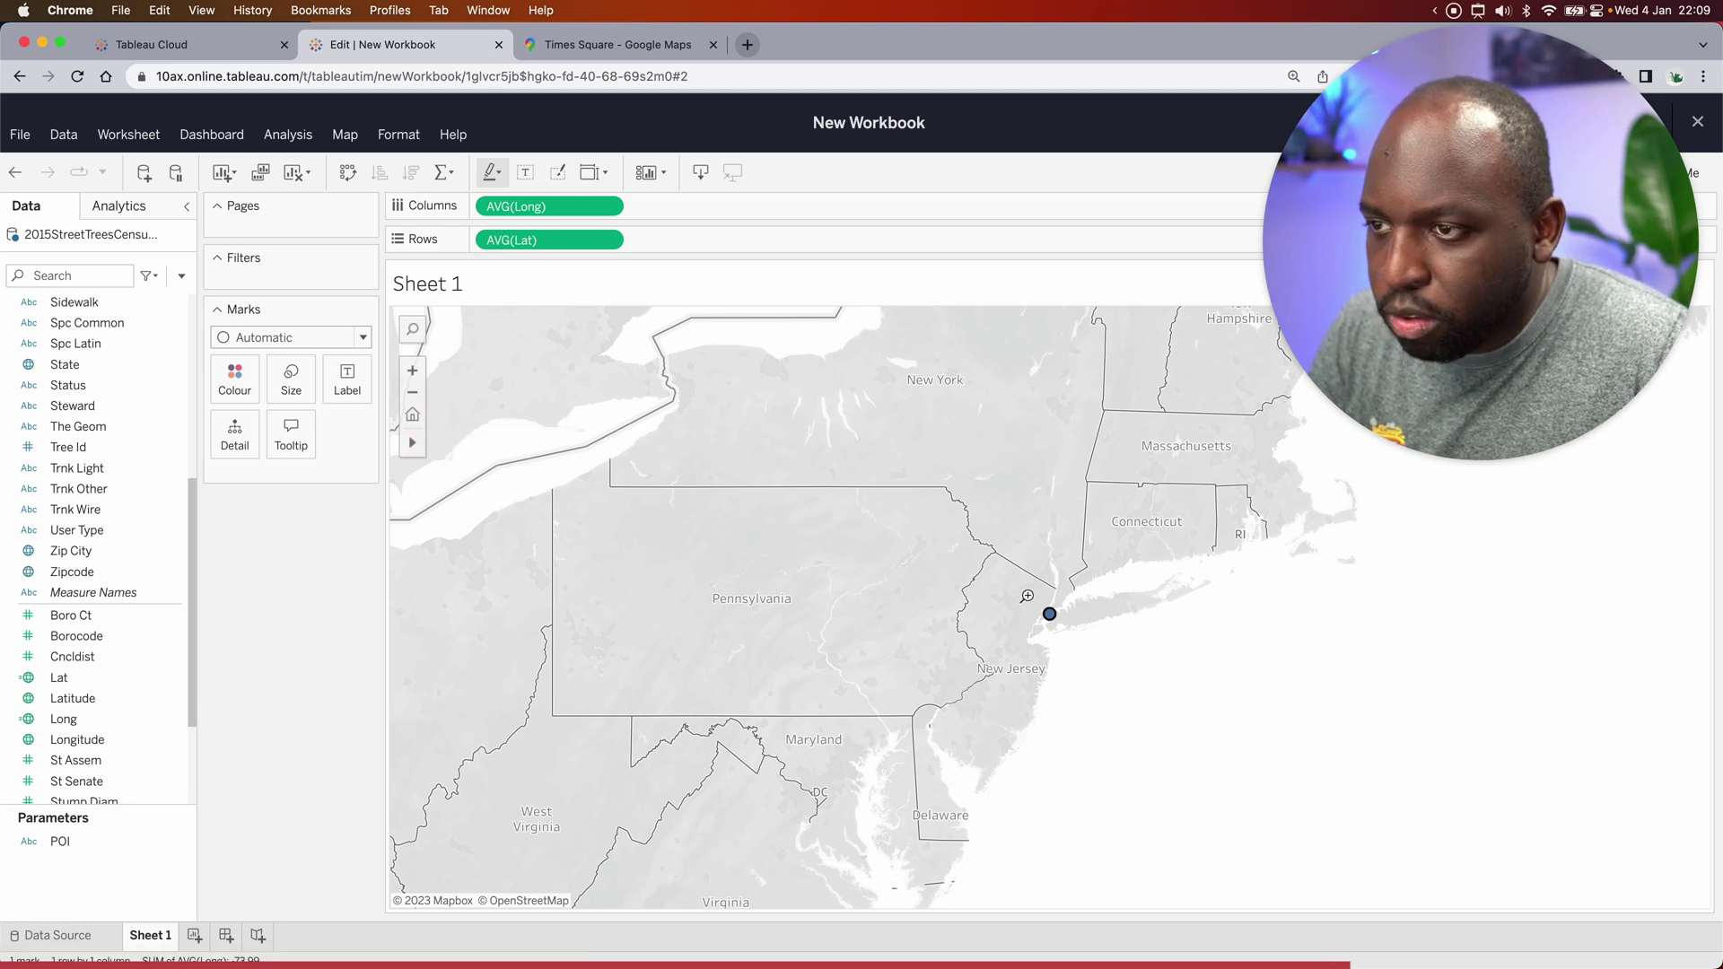
drag(1026, 594, 1077, 633)
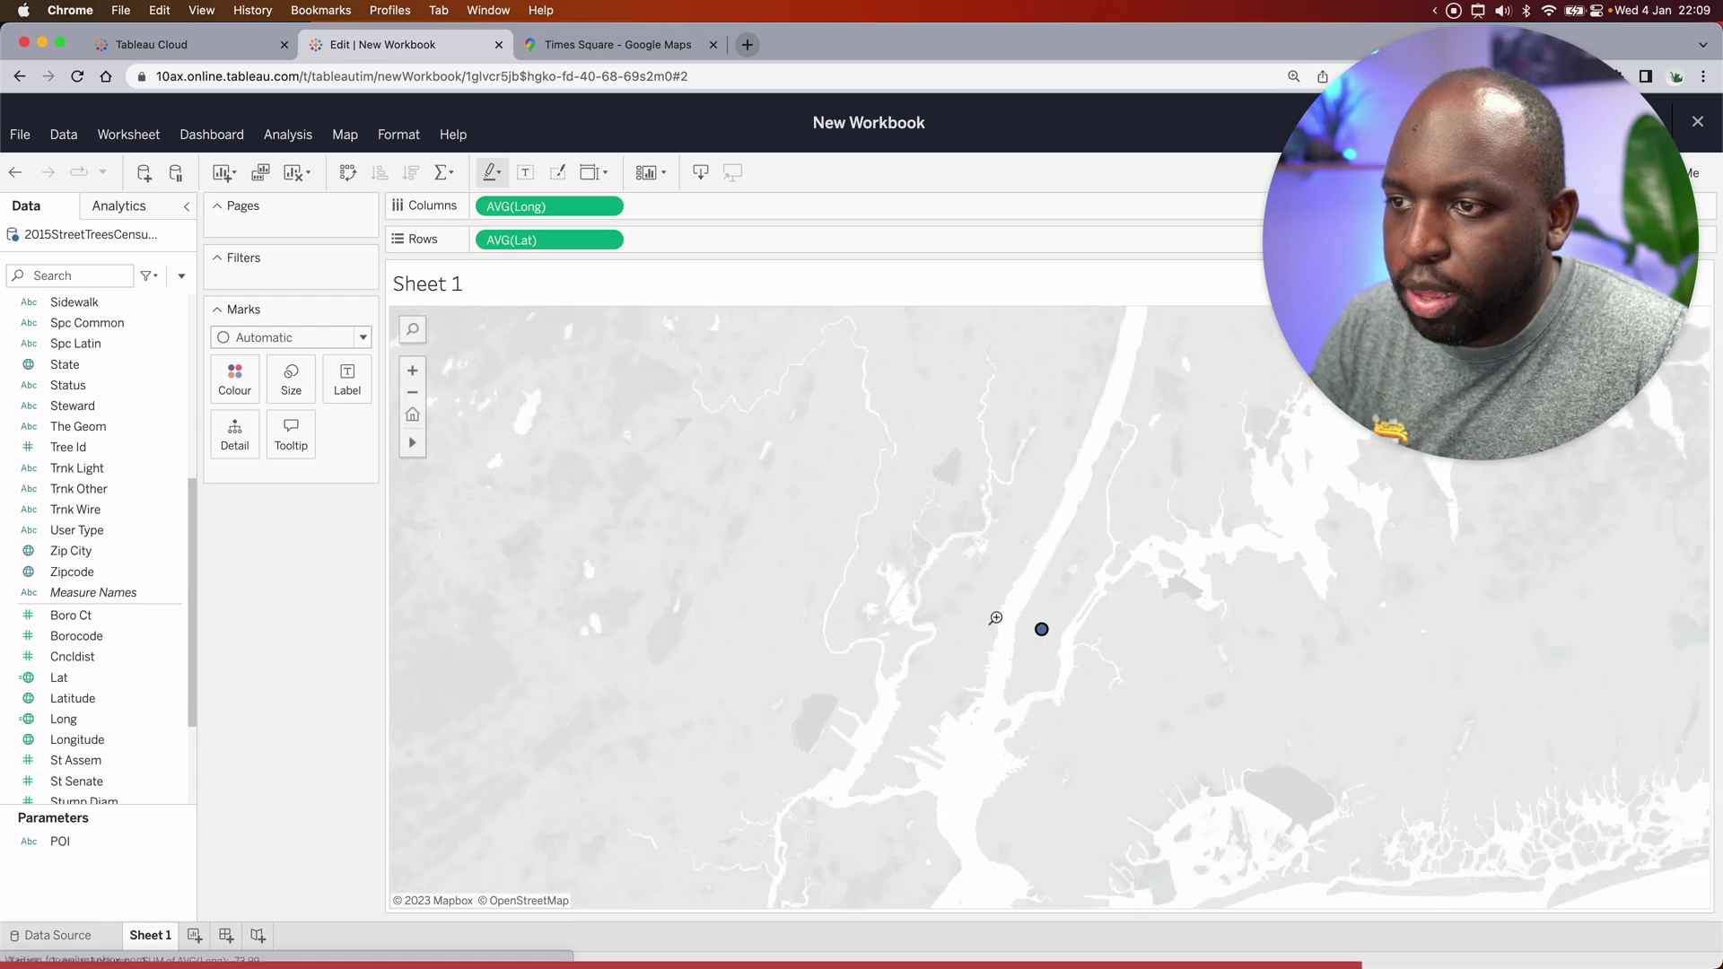
drag(982, 588, 1111, 684)
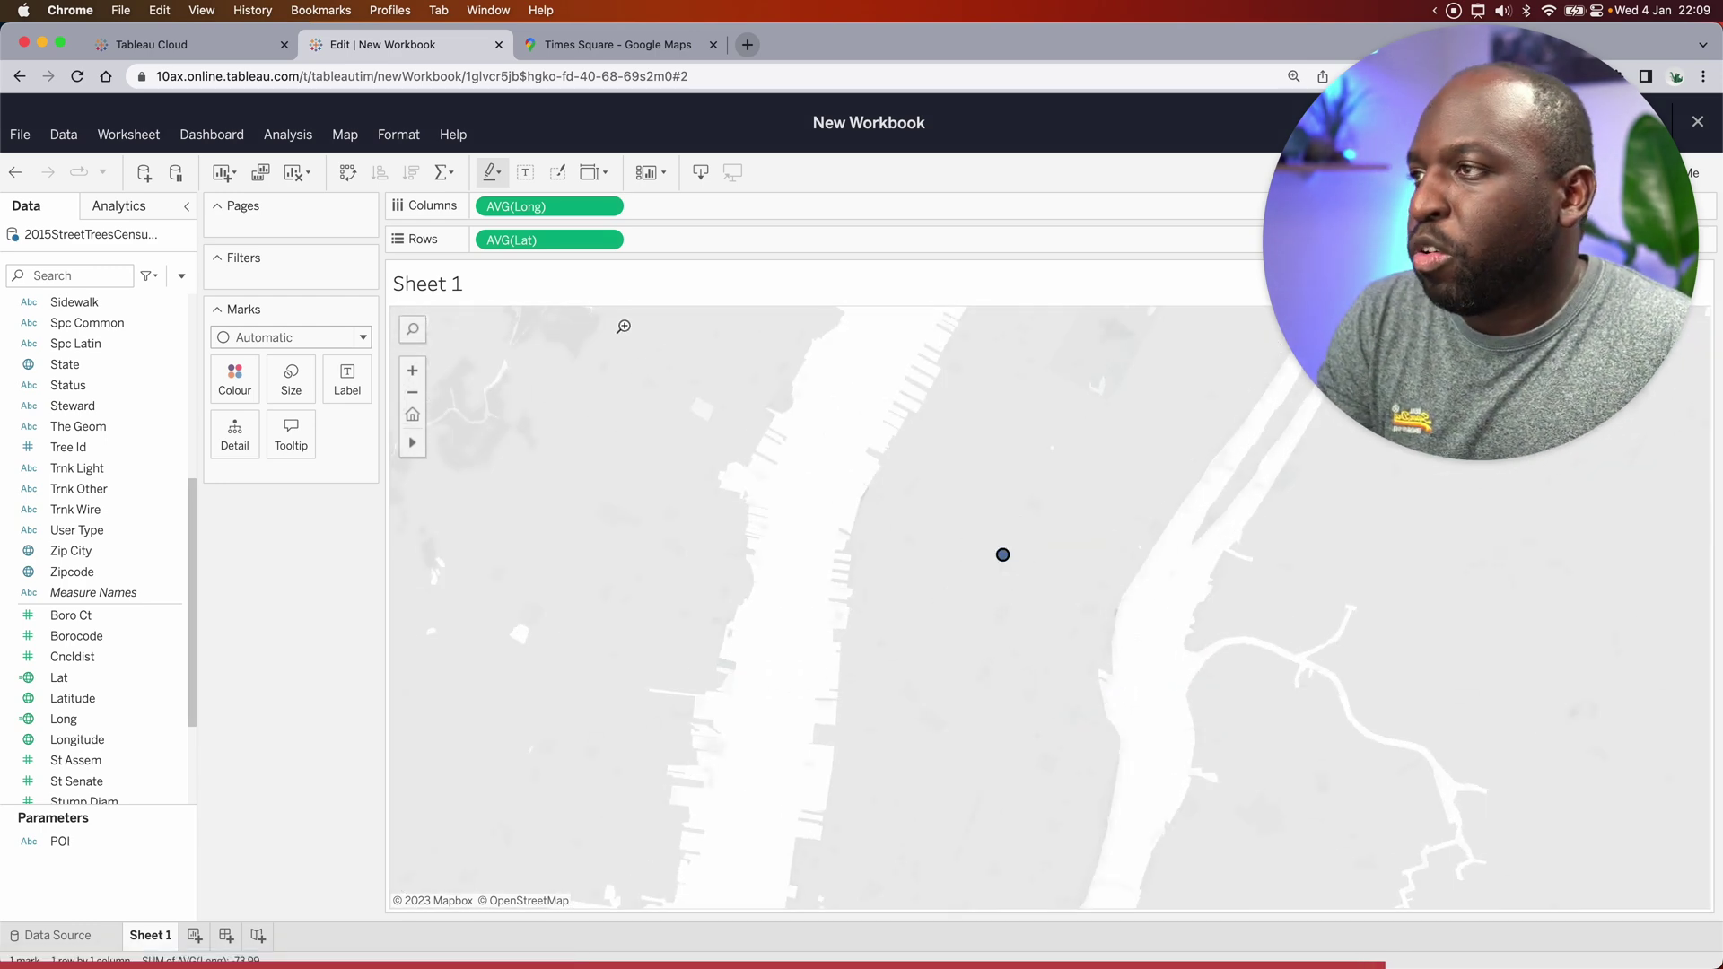
click(339, 141)
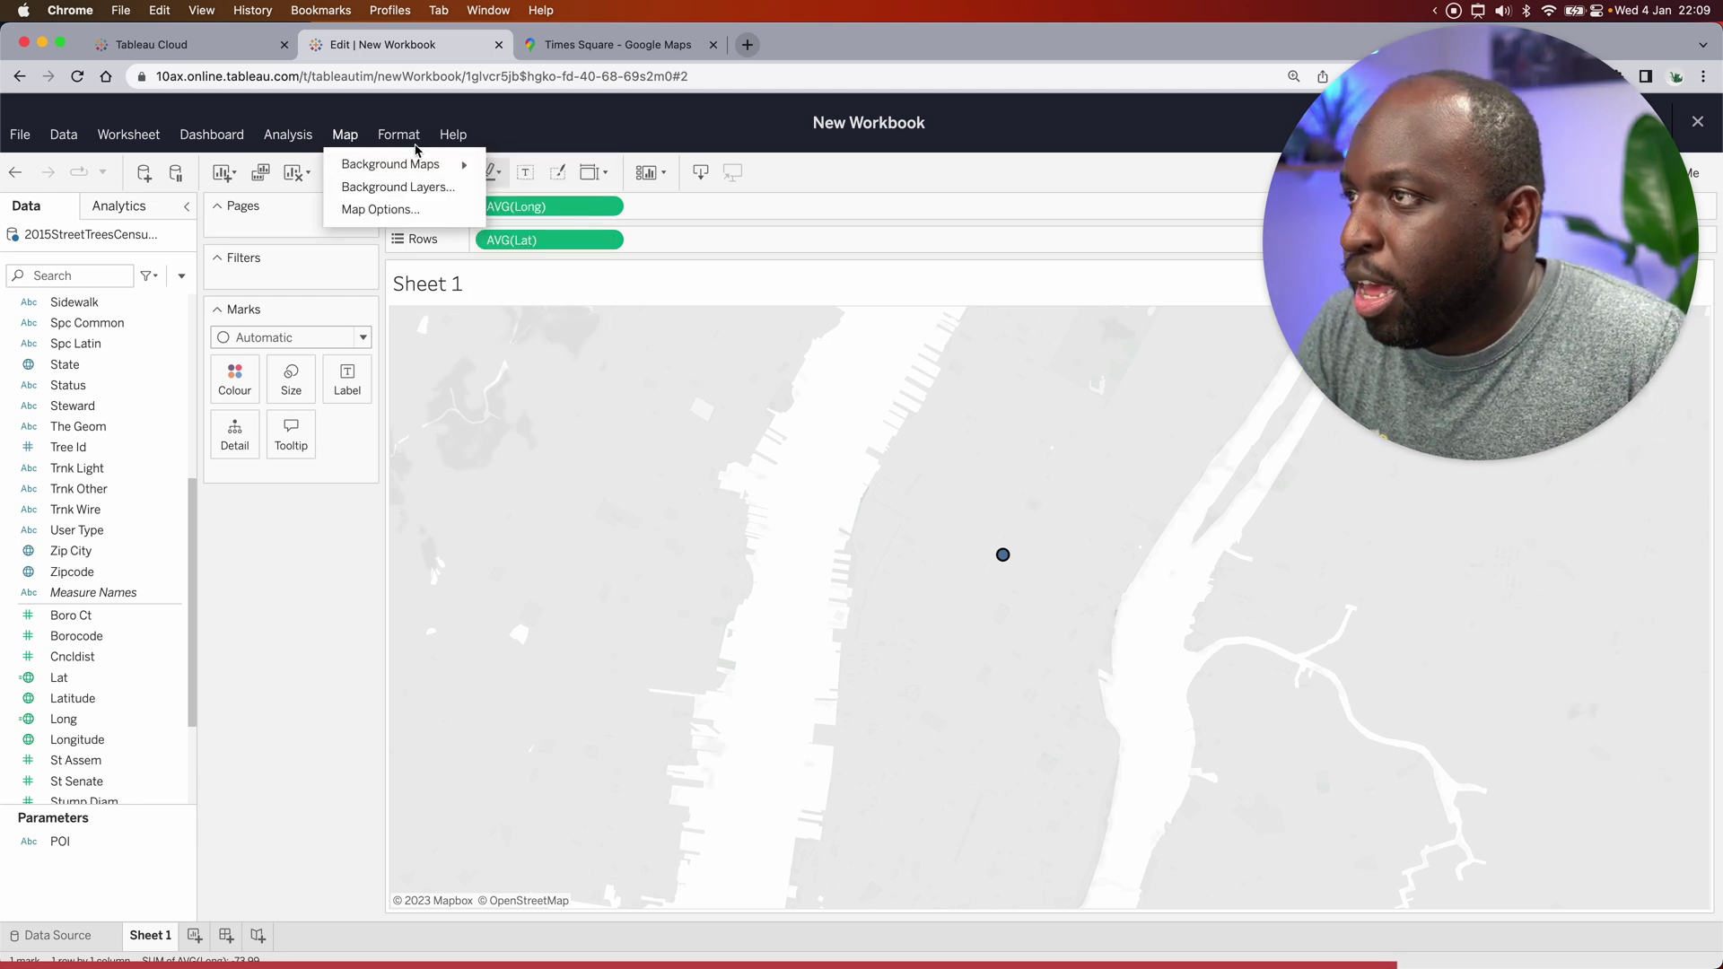
mouse_move(449, 164)
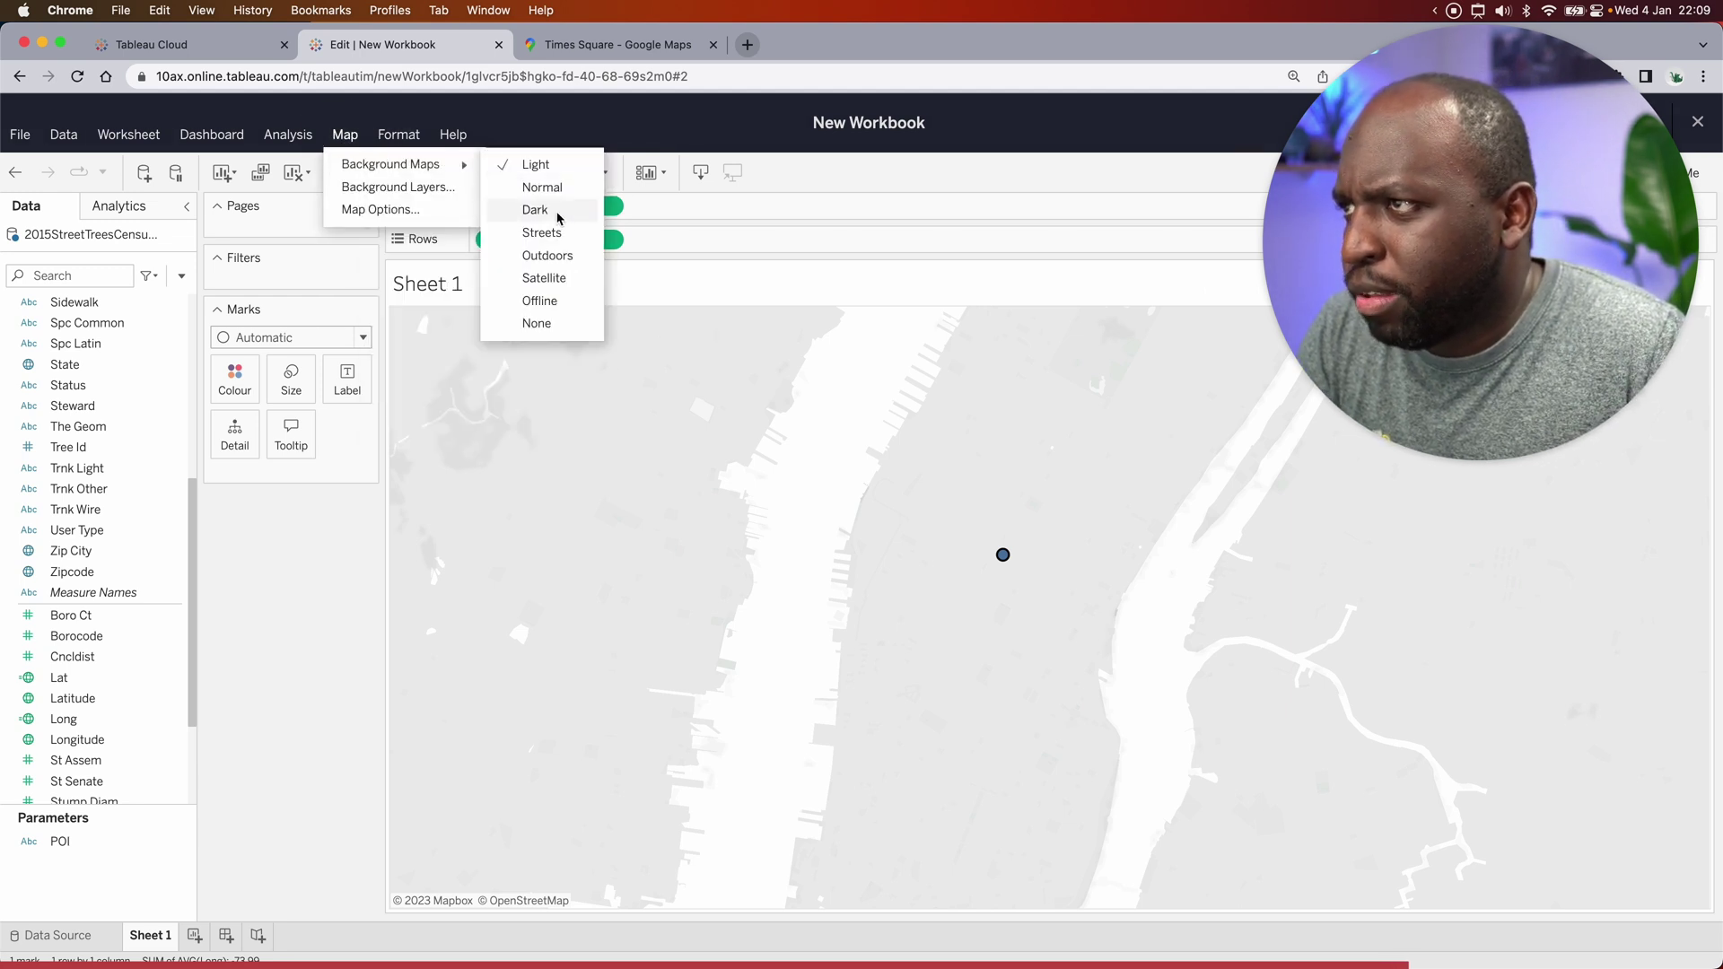
click(565, 238)
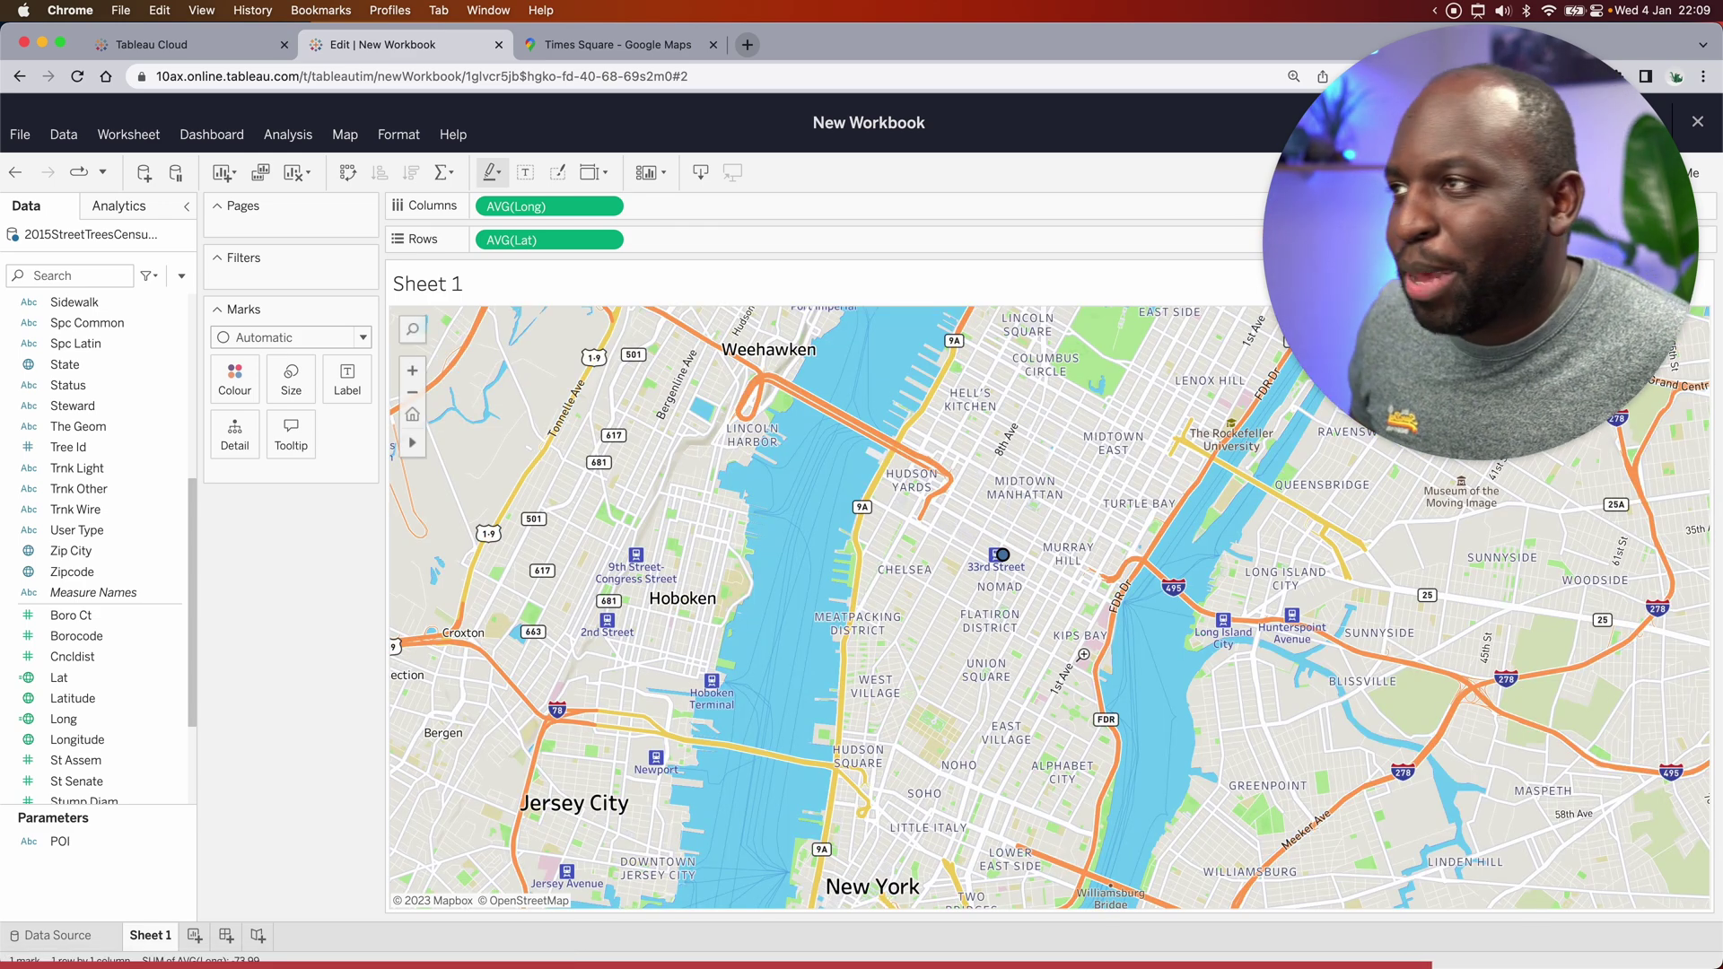
Step: Switch the background map to Satellite and inspect the surroundings of the plotted point
click(345, 135)
mouse_move(421, 165)
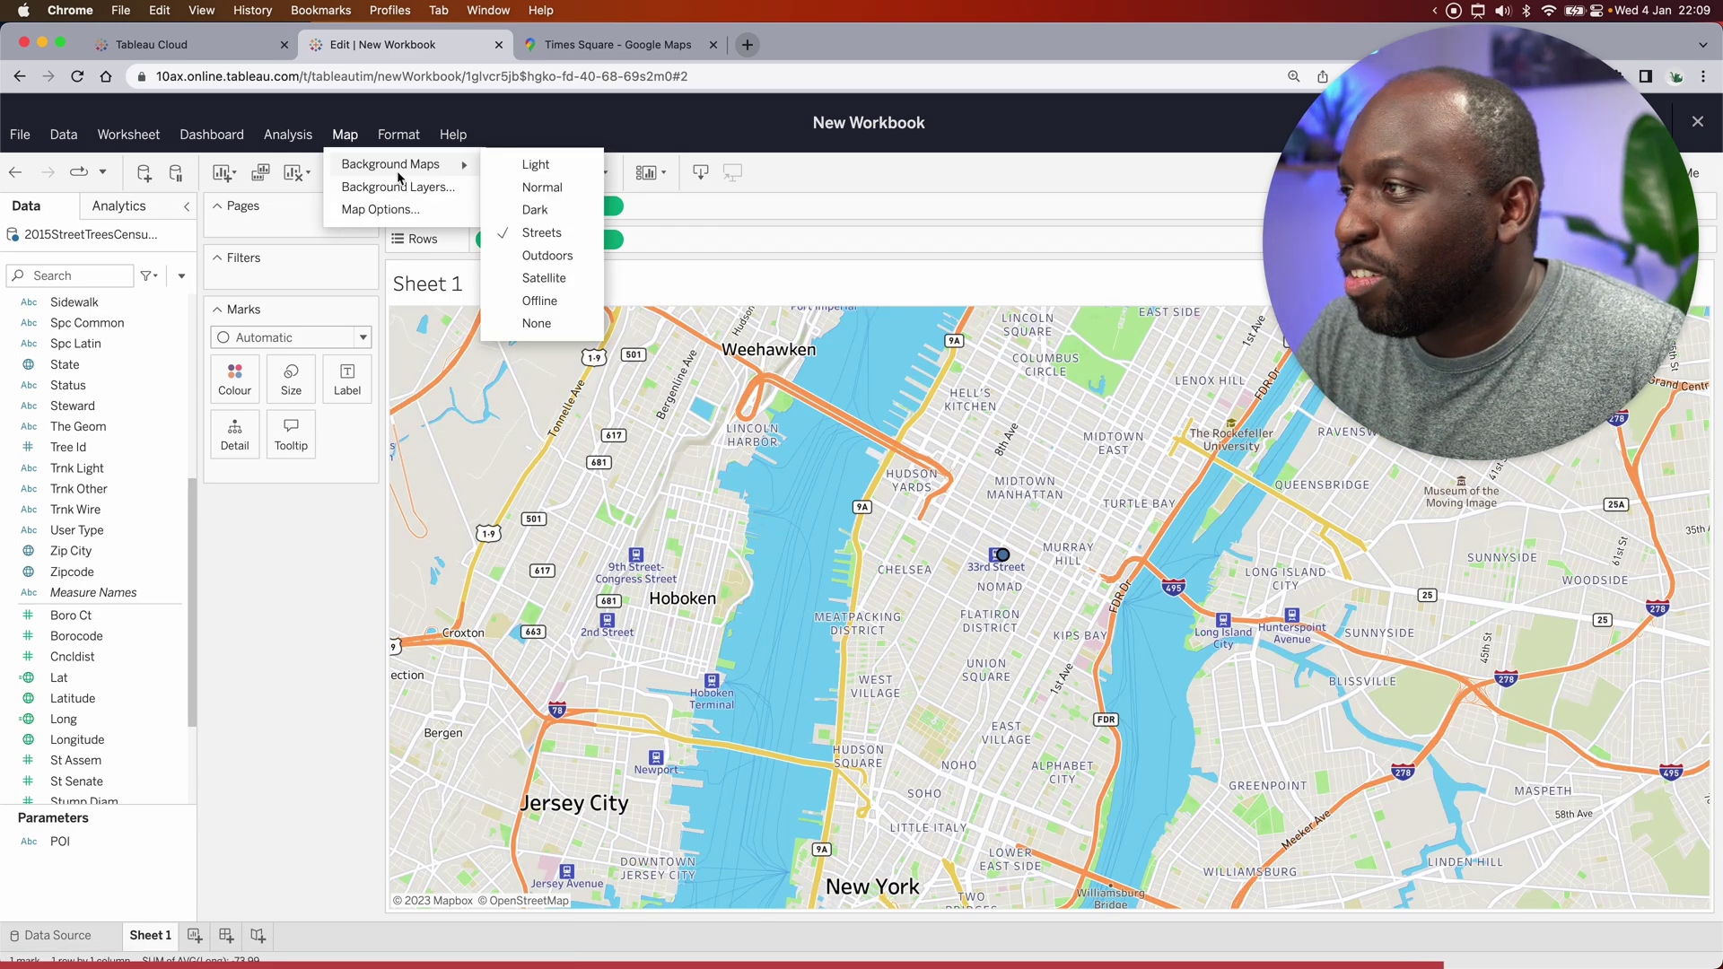
click(543, 278)
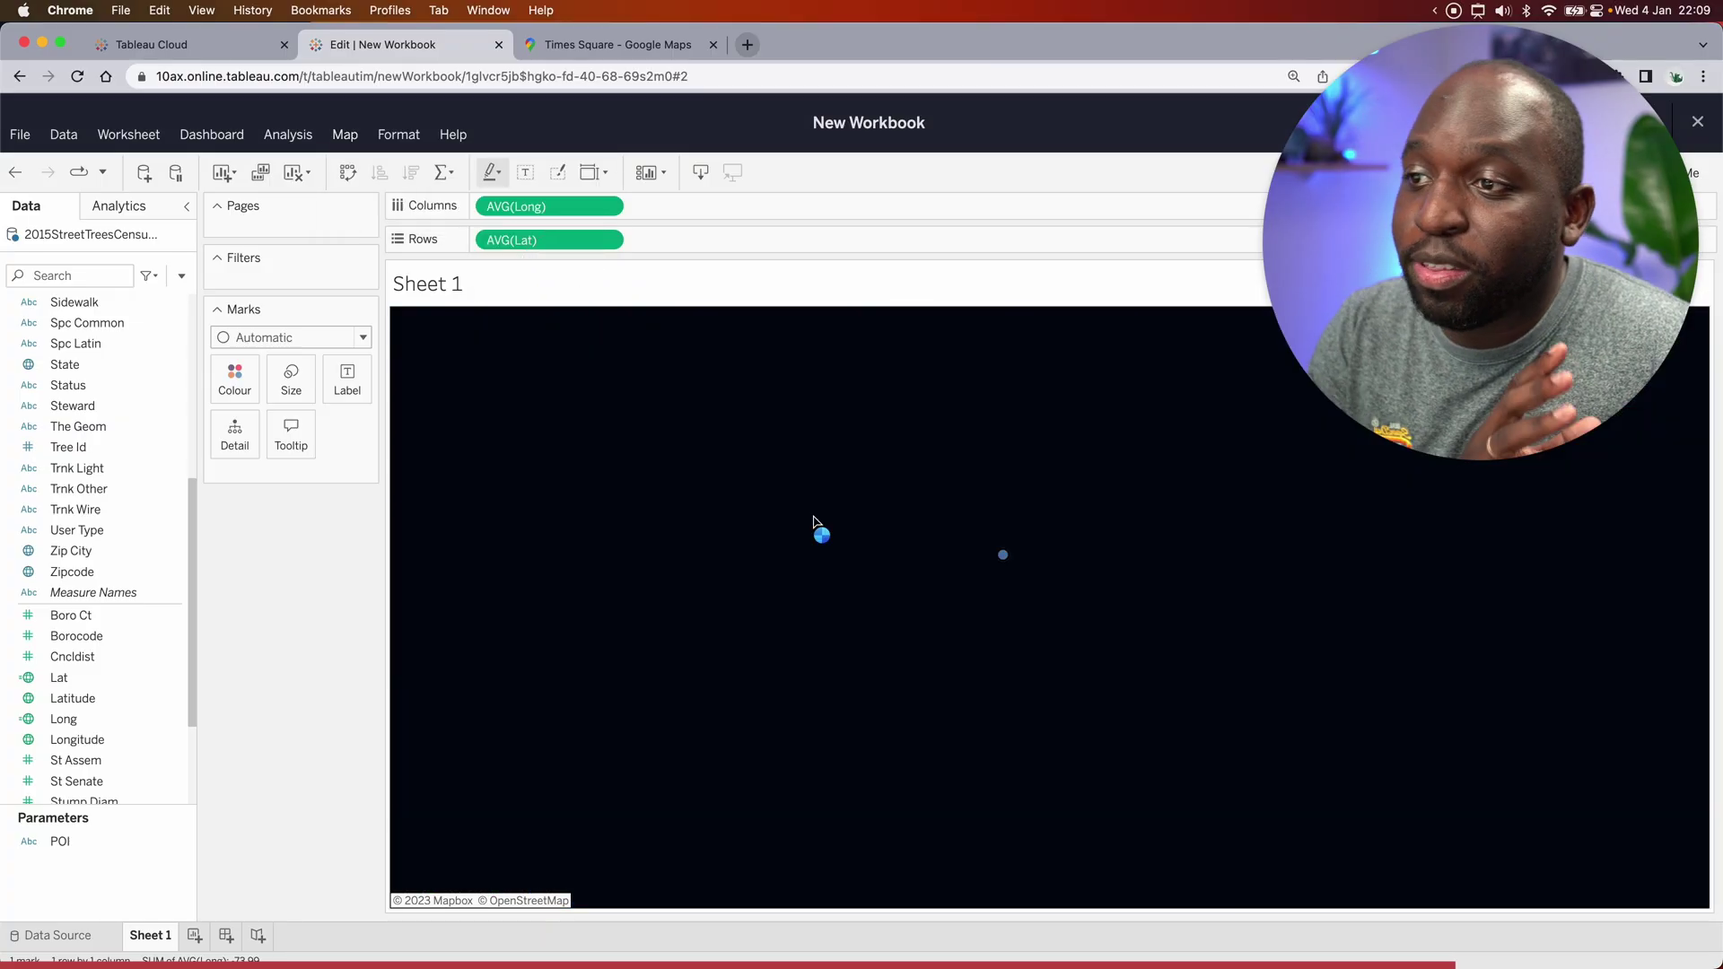
scroll(1010, 567, up, 5)
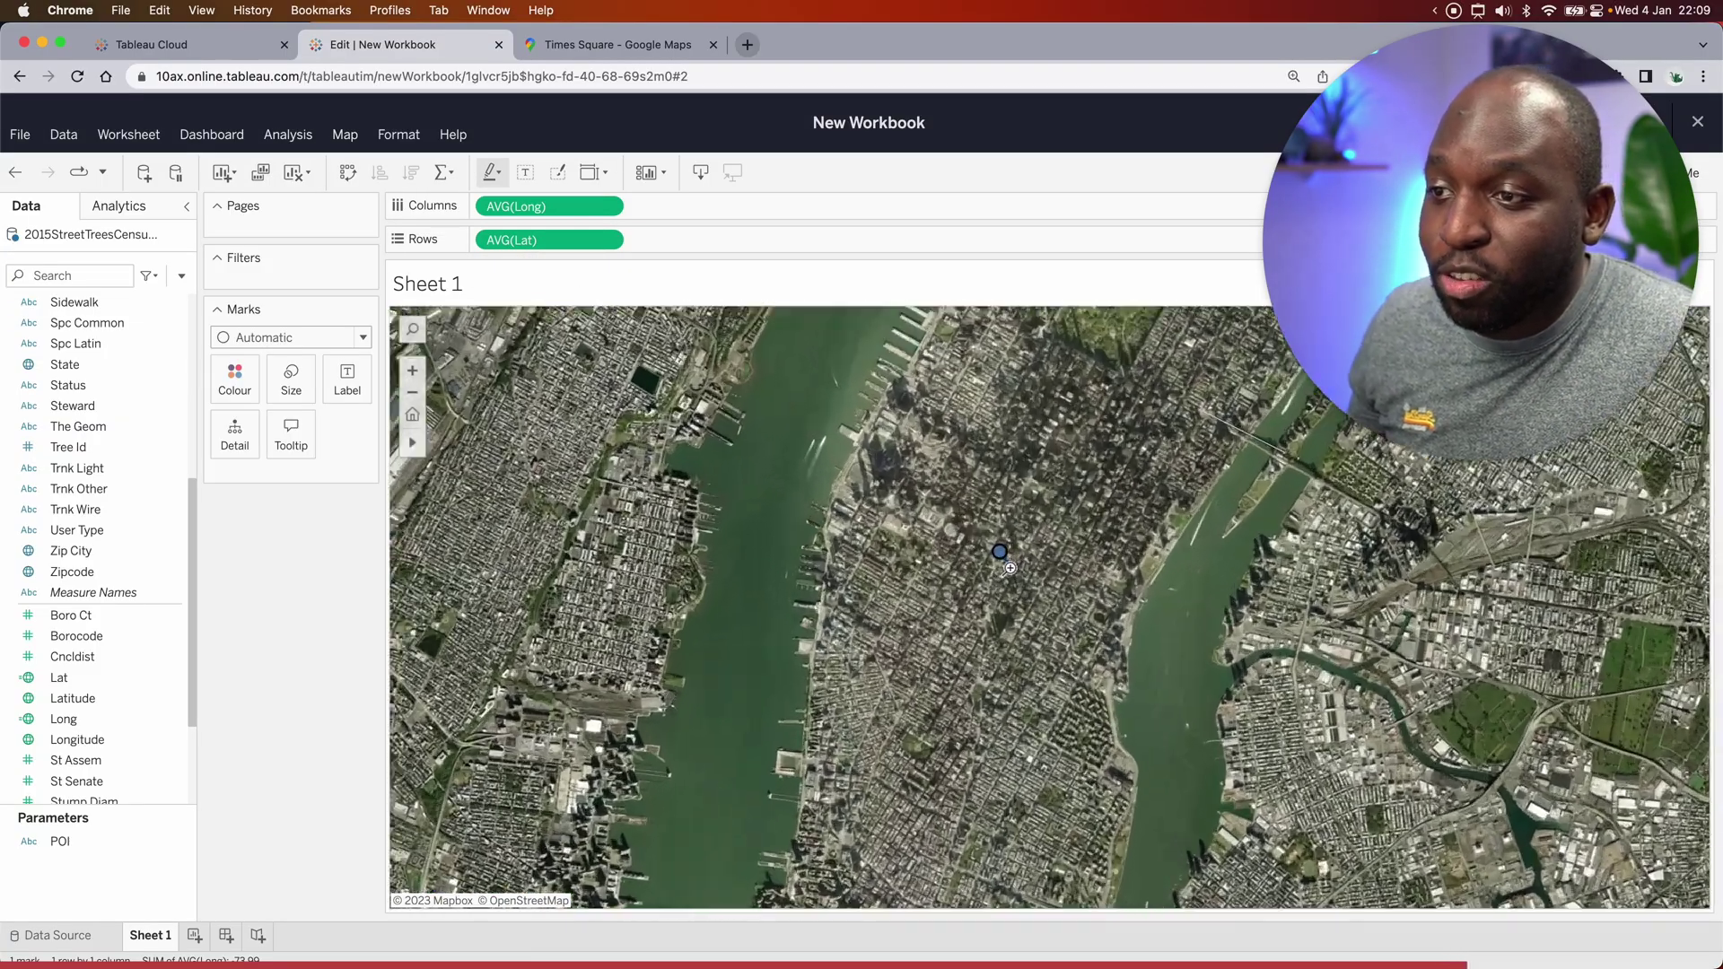
scroll(996, 563, up, 5)
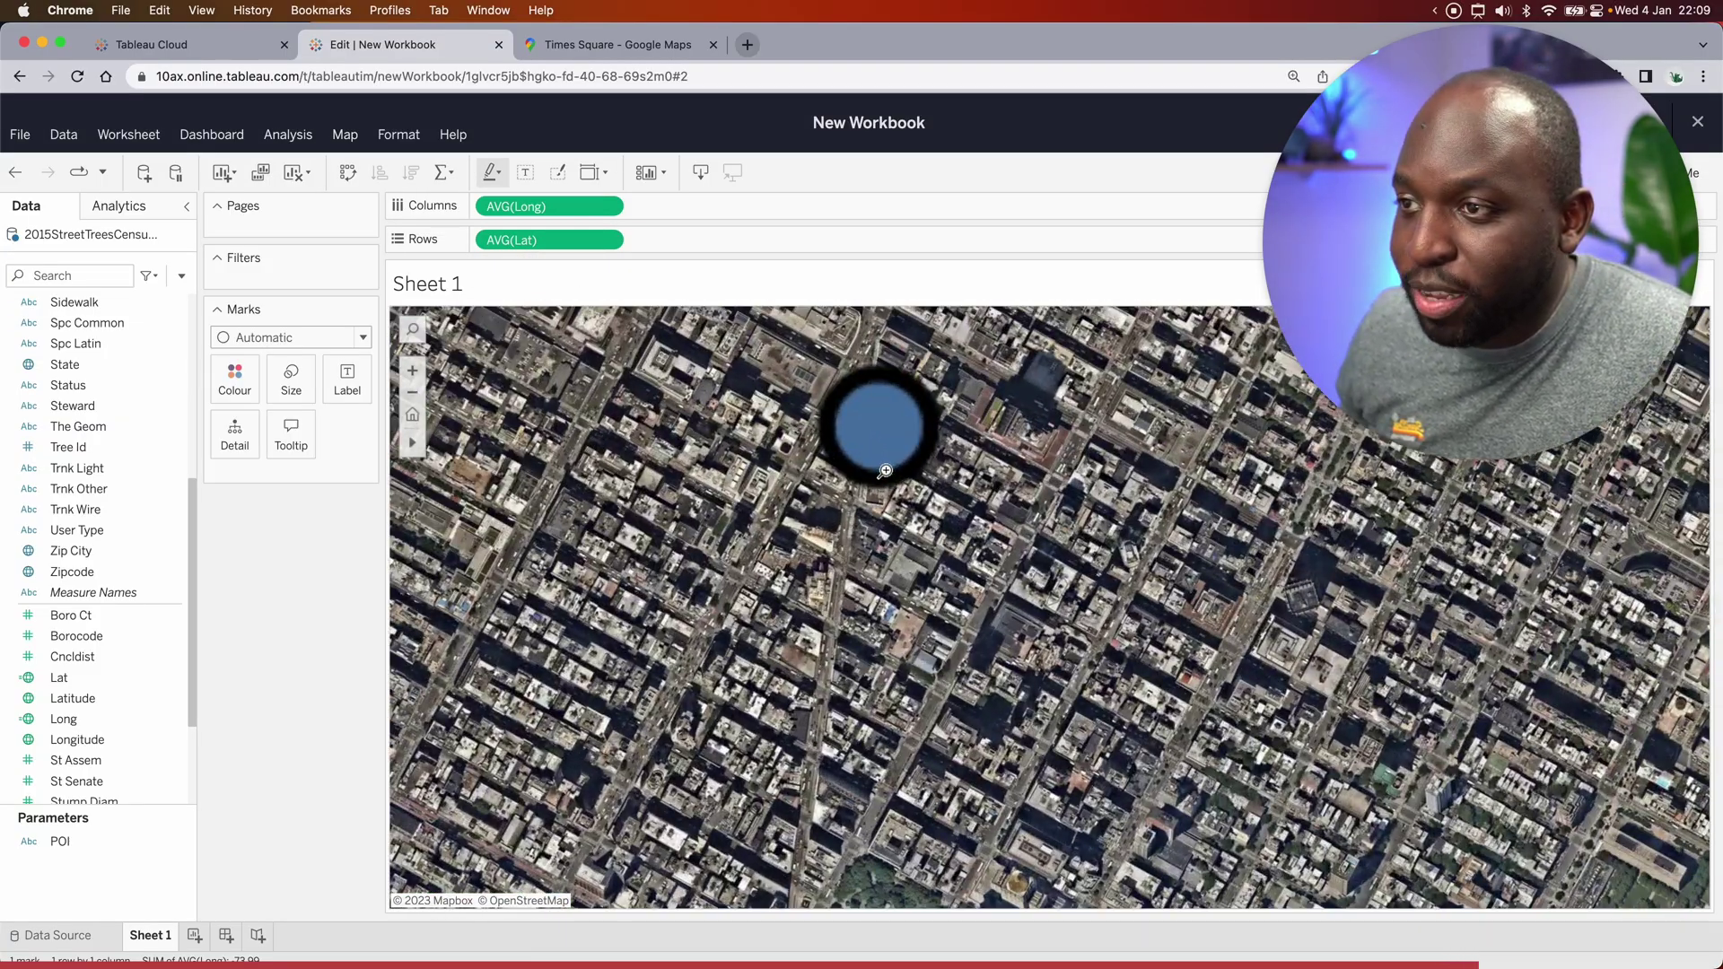
scroll(925, 427, up, 3)
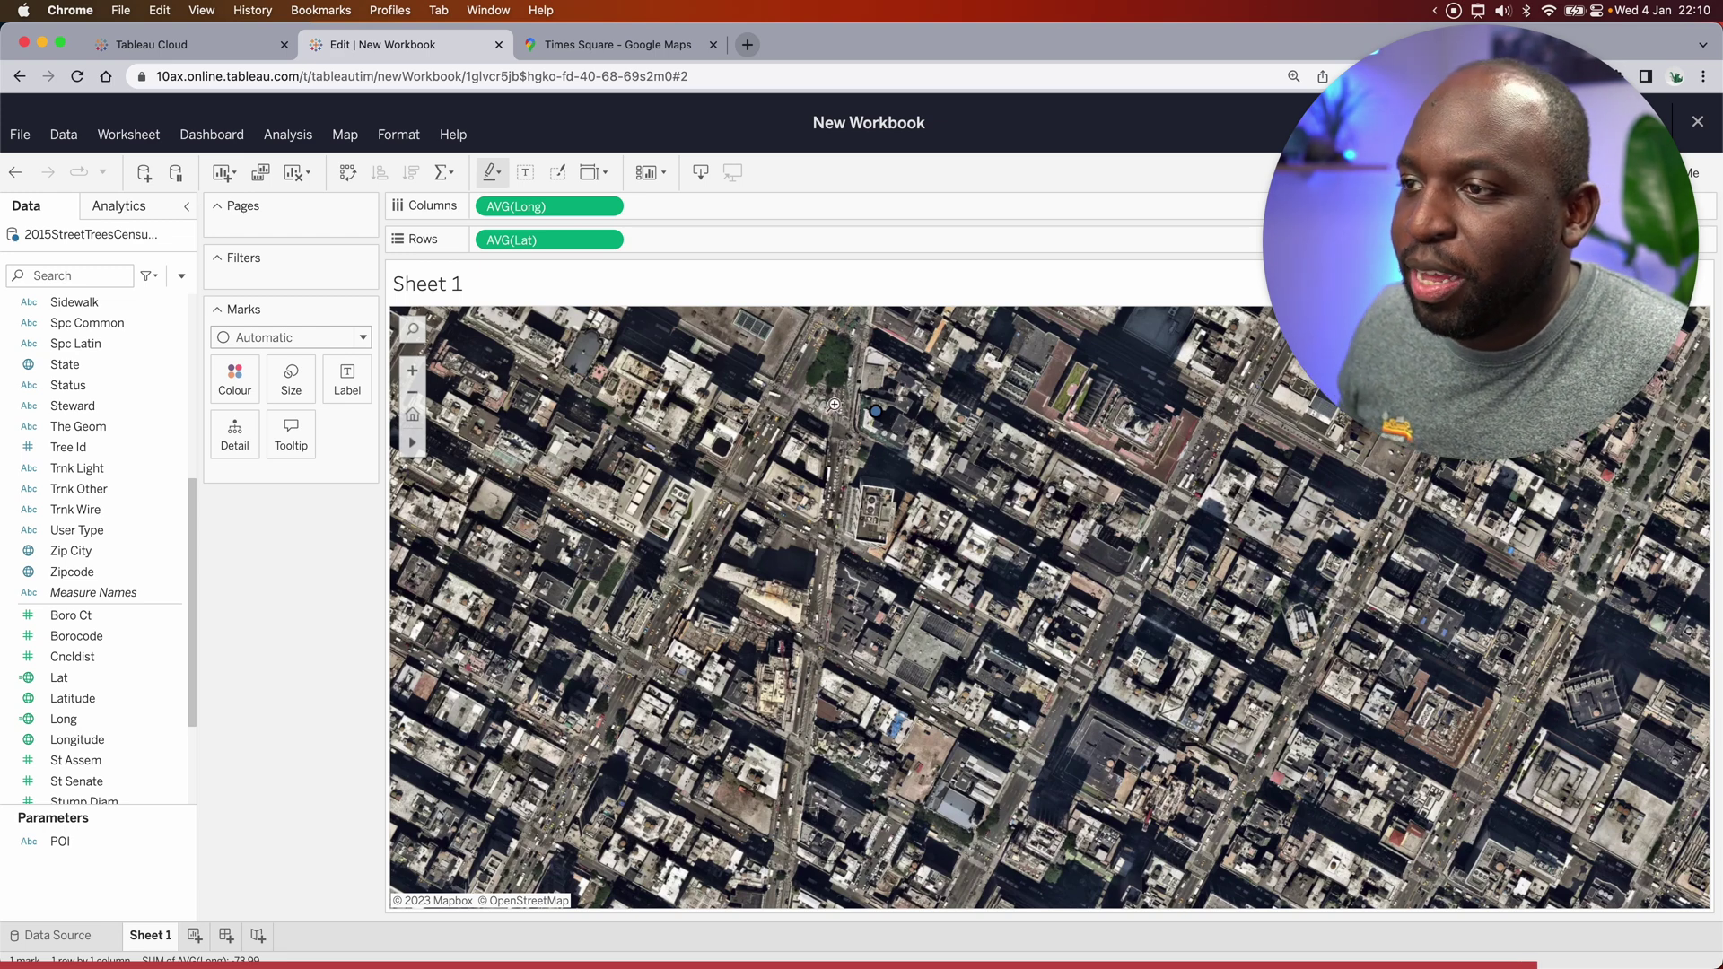
mouse_move(876, 413)
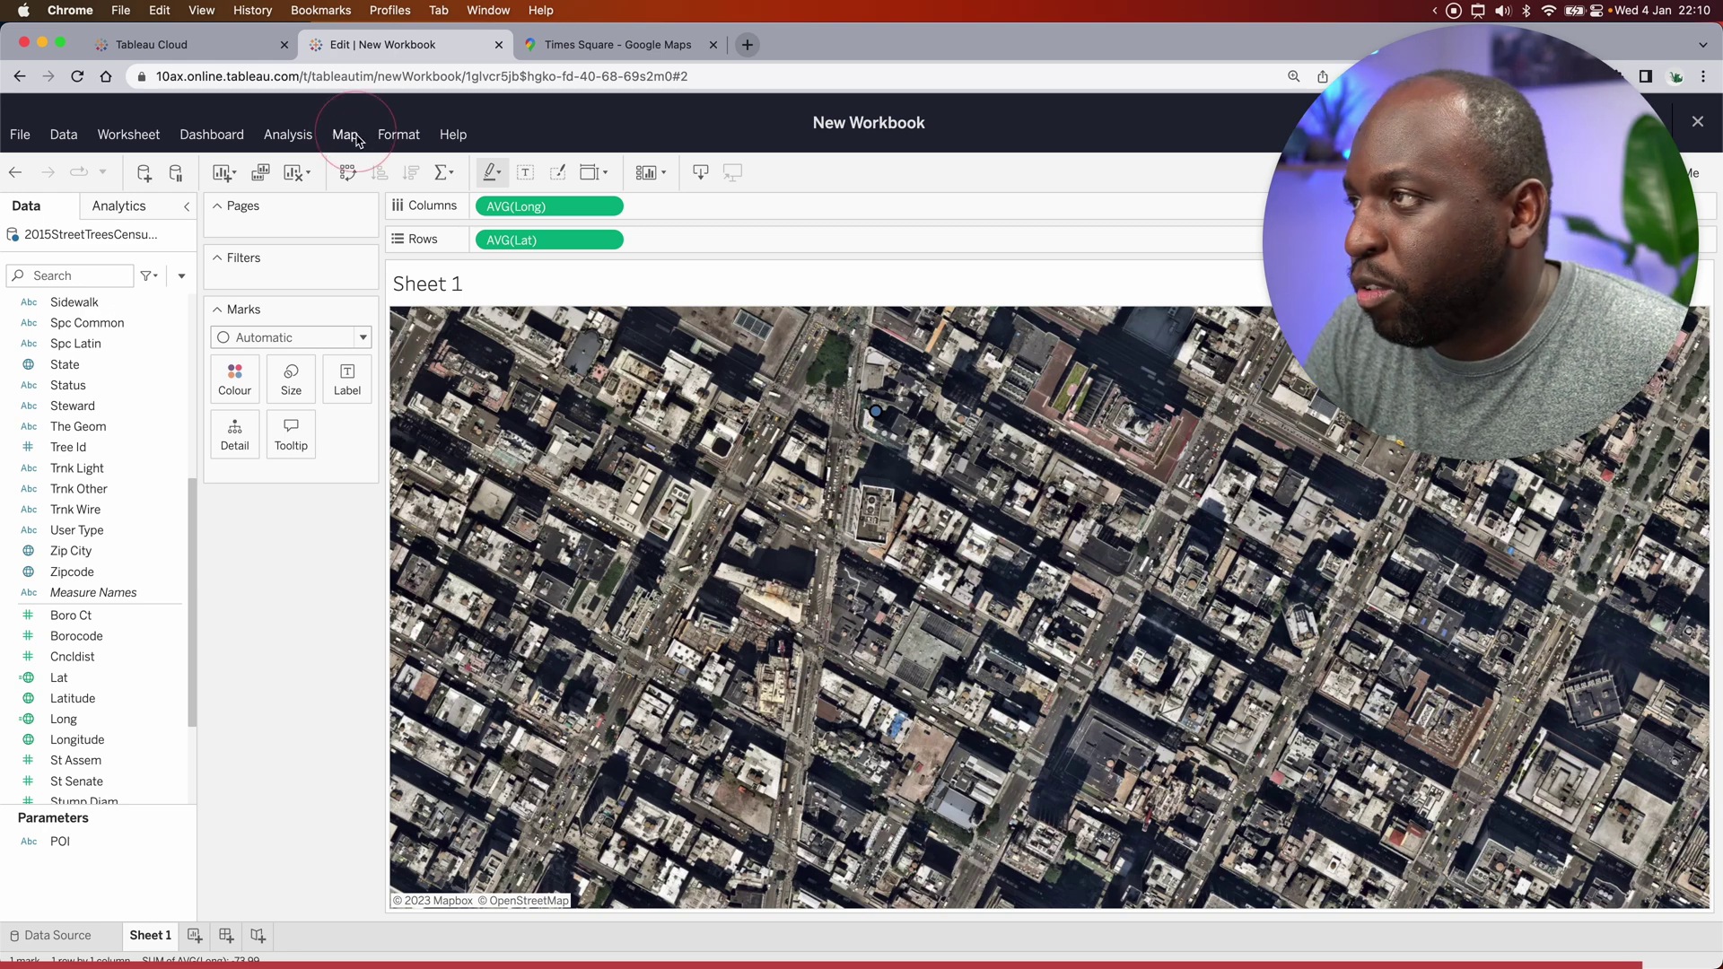
Step: Change the background map from Satellite back to Streets, showing the blocks around the plotted point
click(398, 135)
click(345, 134)
mouse_move(415, 169)
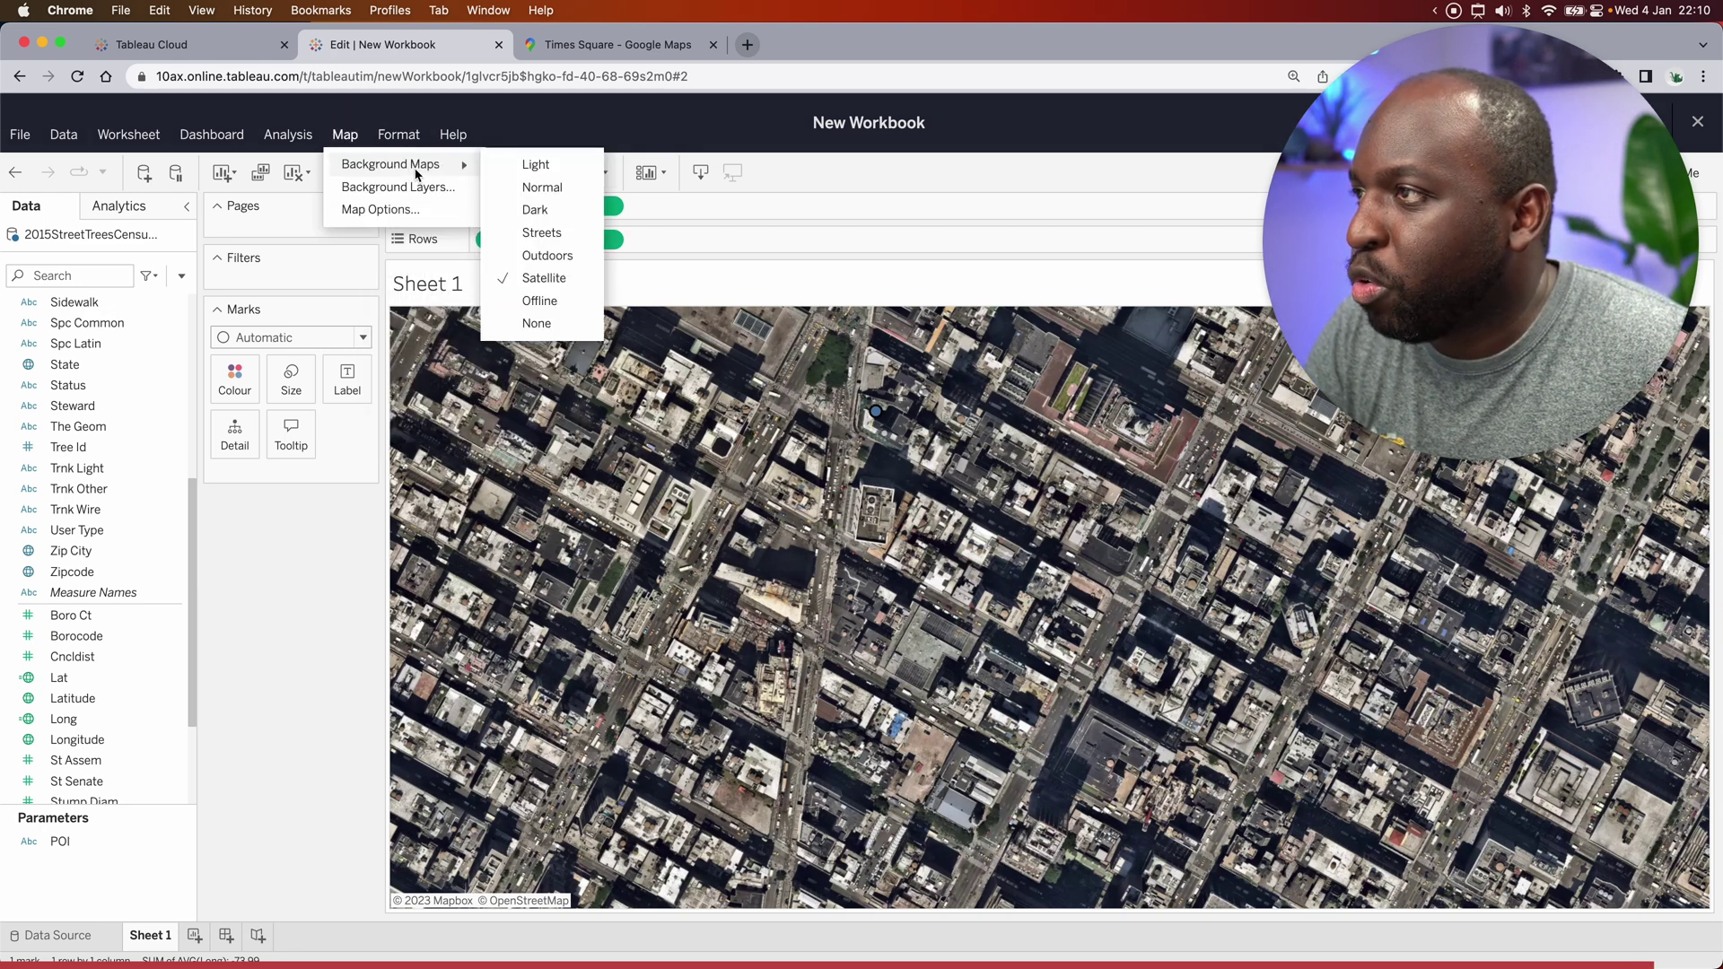
click(558, 233)
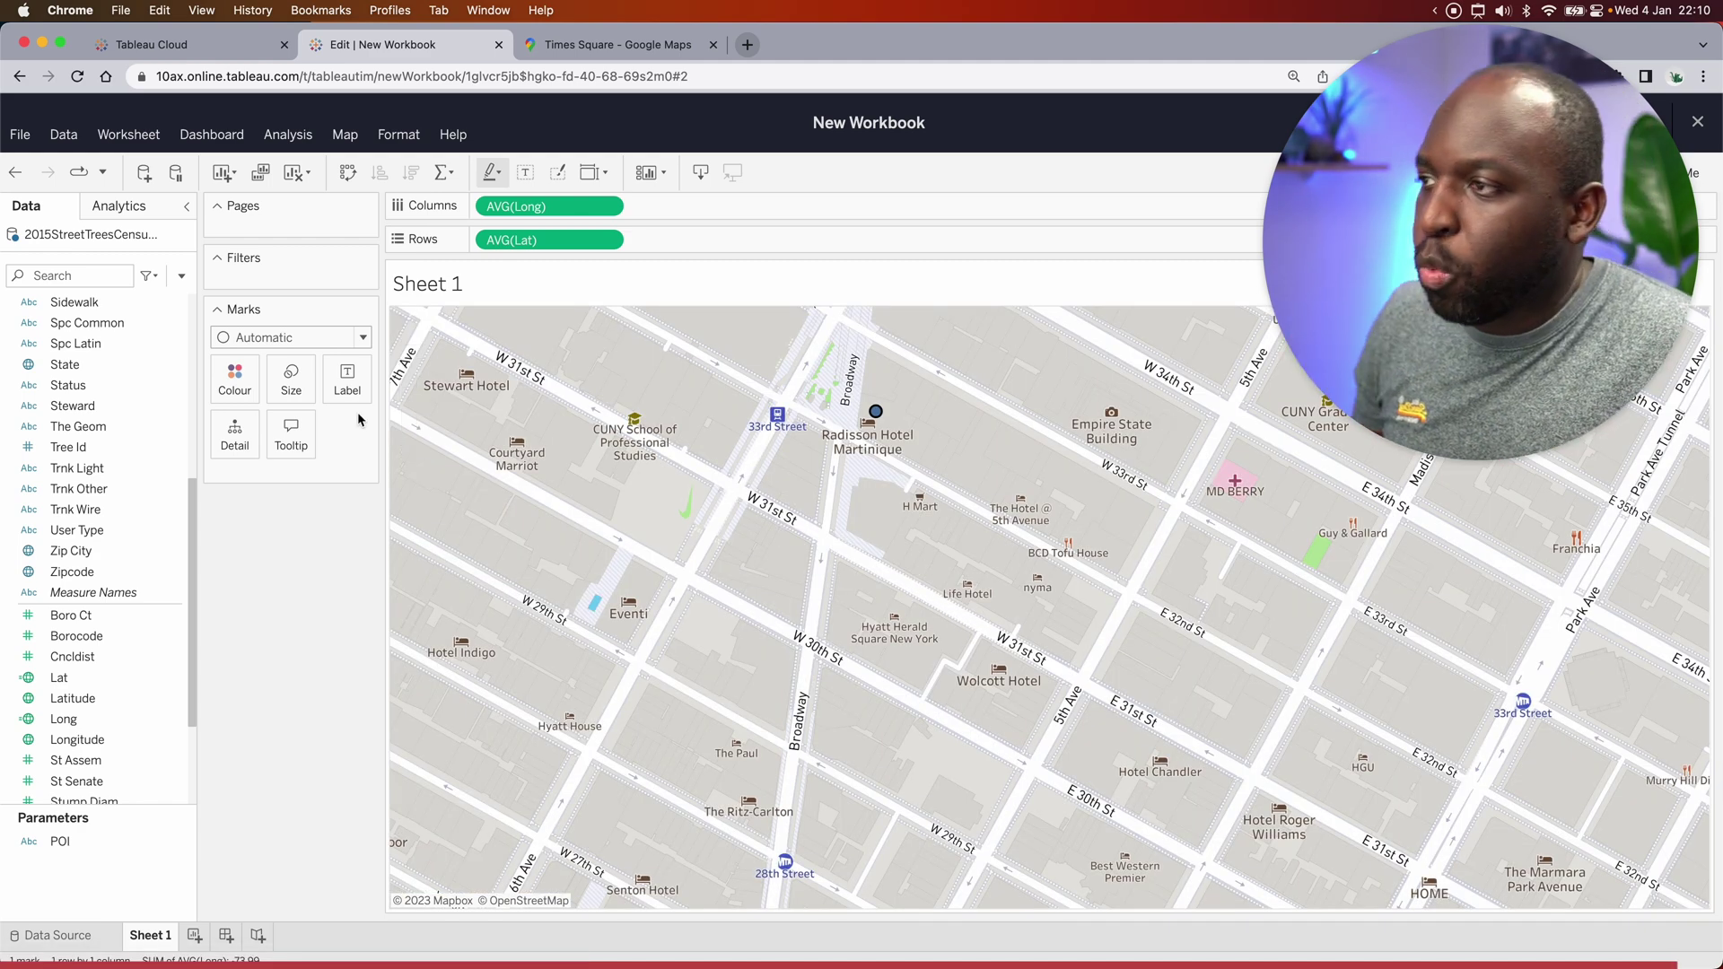
click(415, 395)
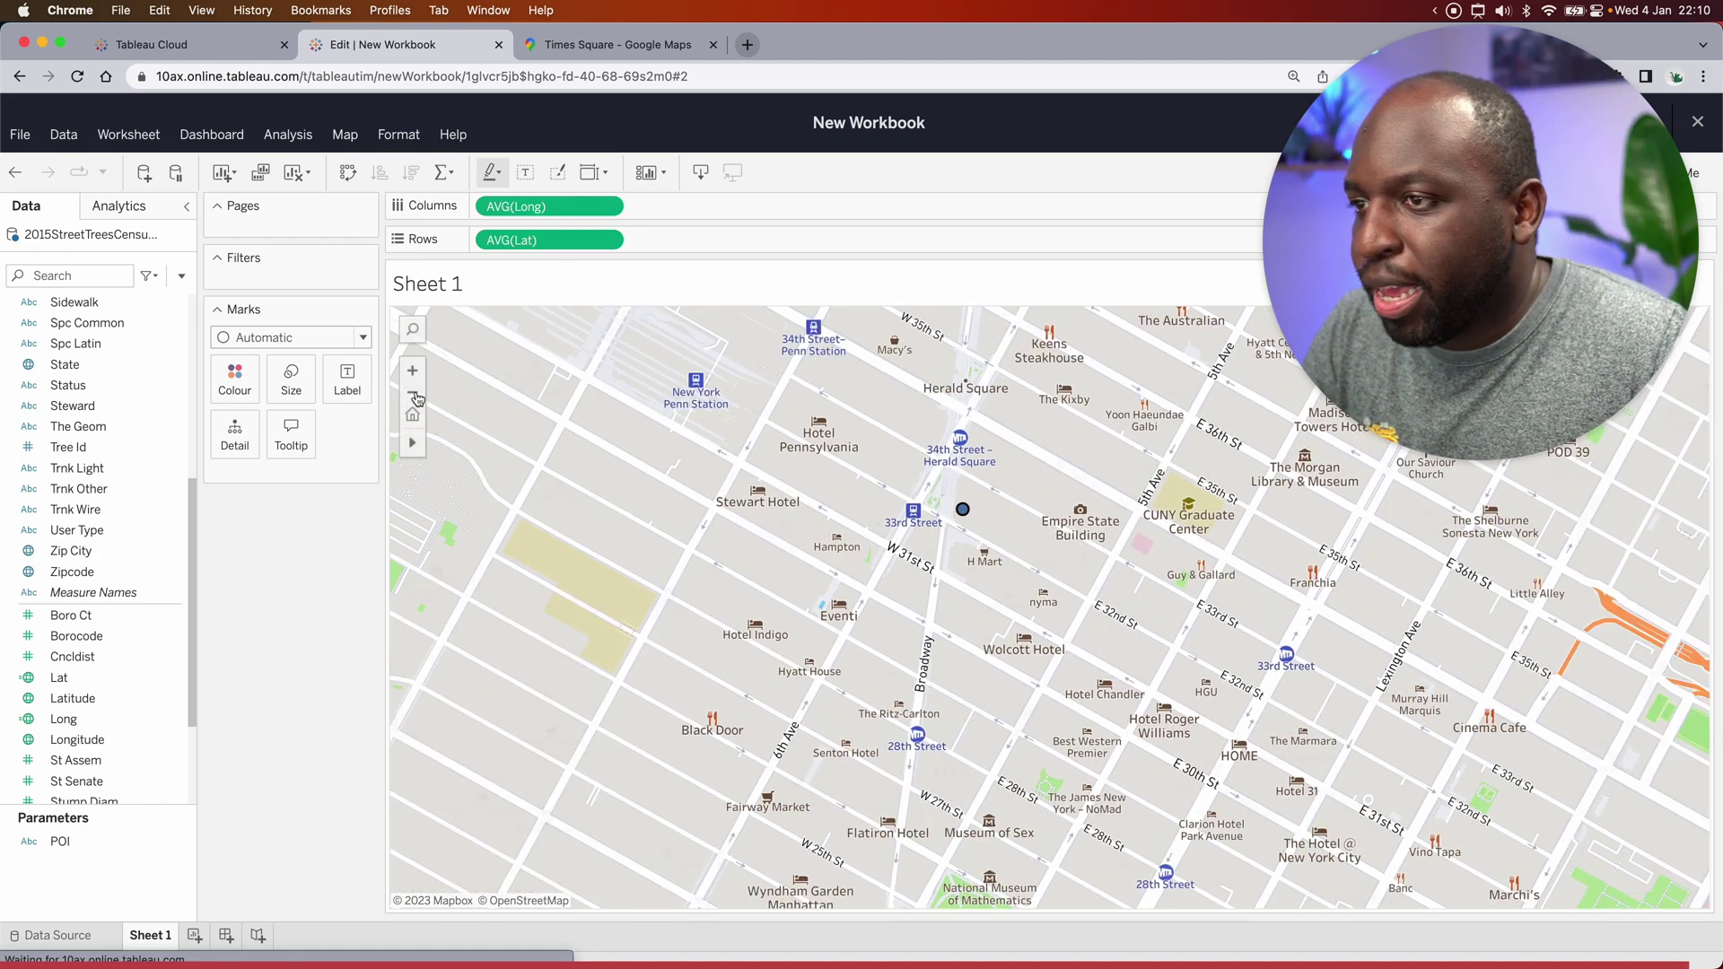
click(416, 396)
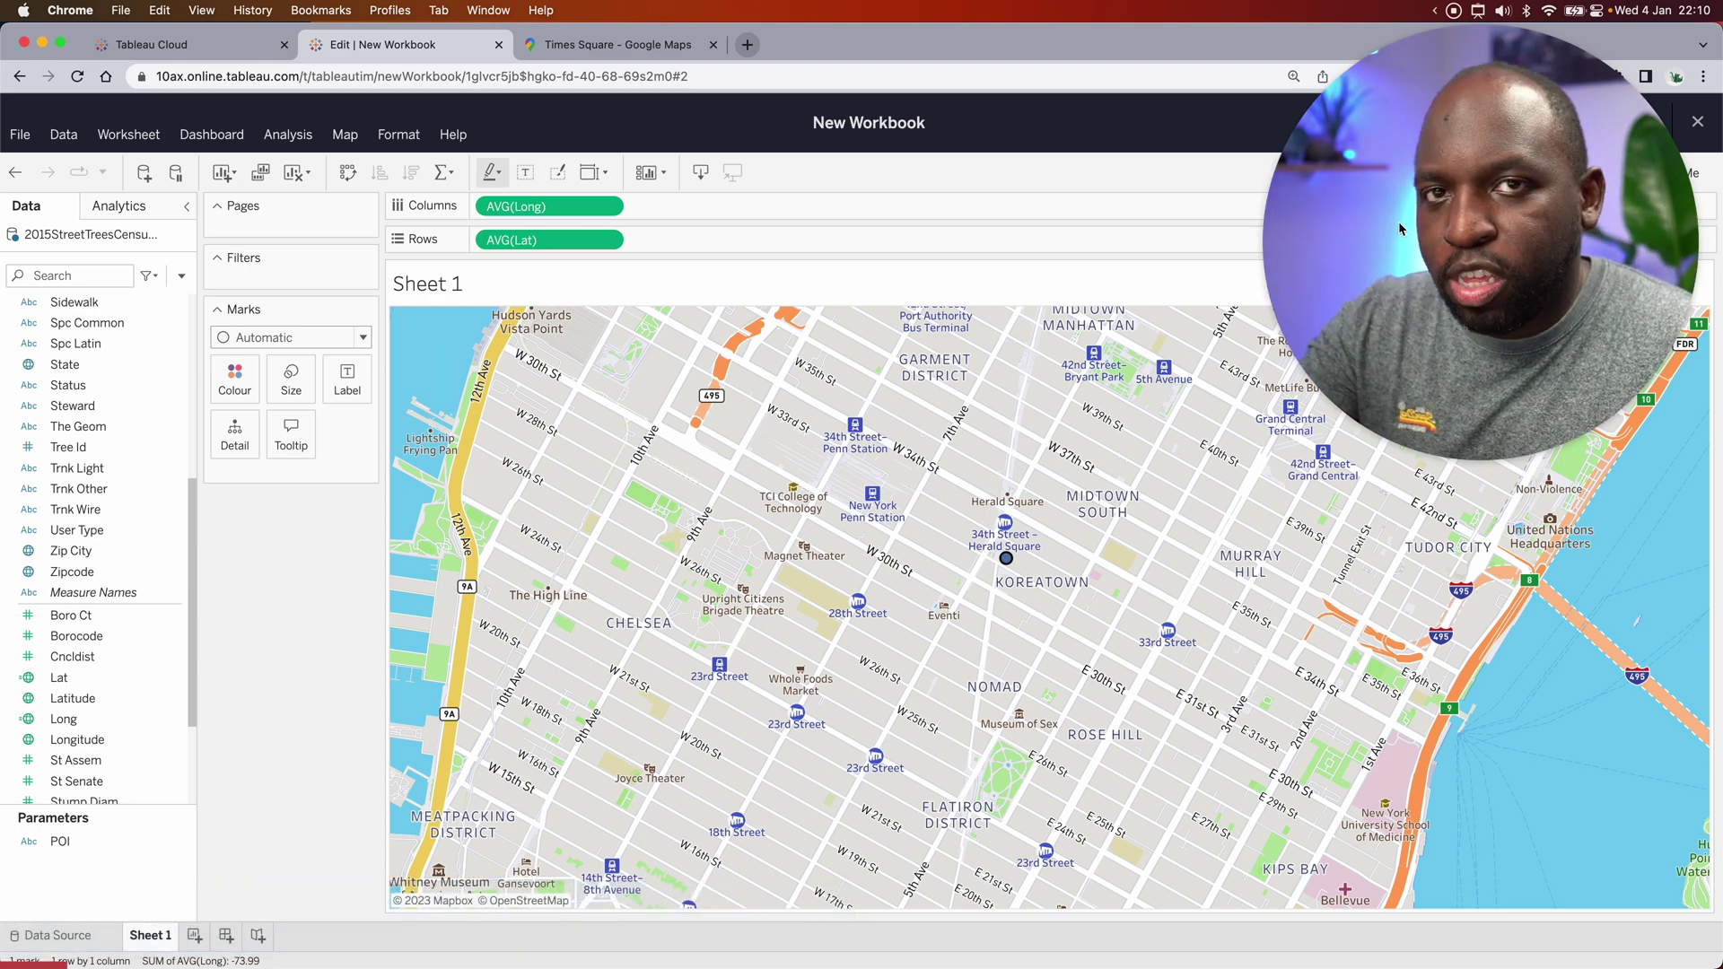
Step: Start a new calculated field with an empty BUFFER function as its formula
click(182, 276)
click(278, 304)
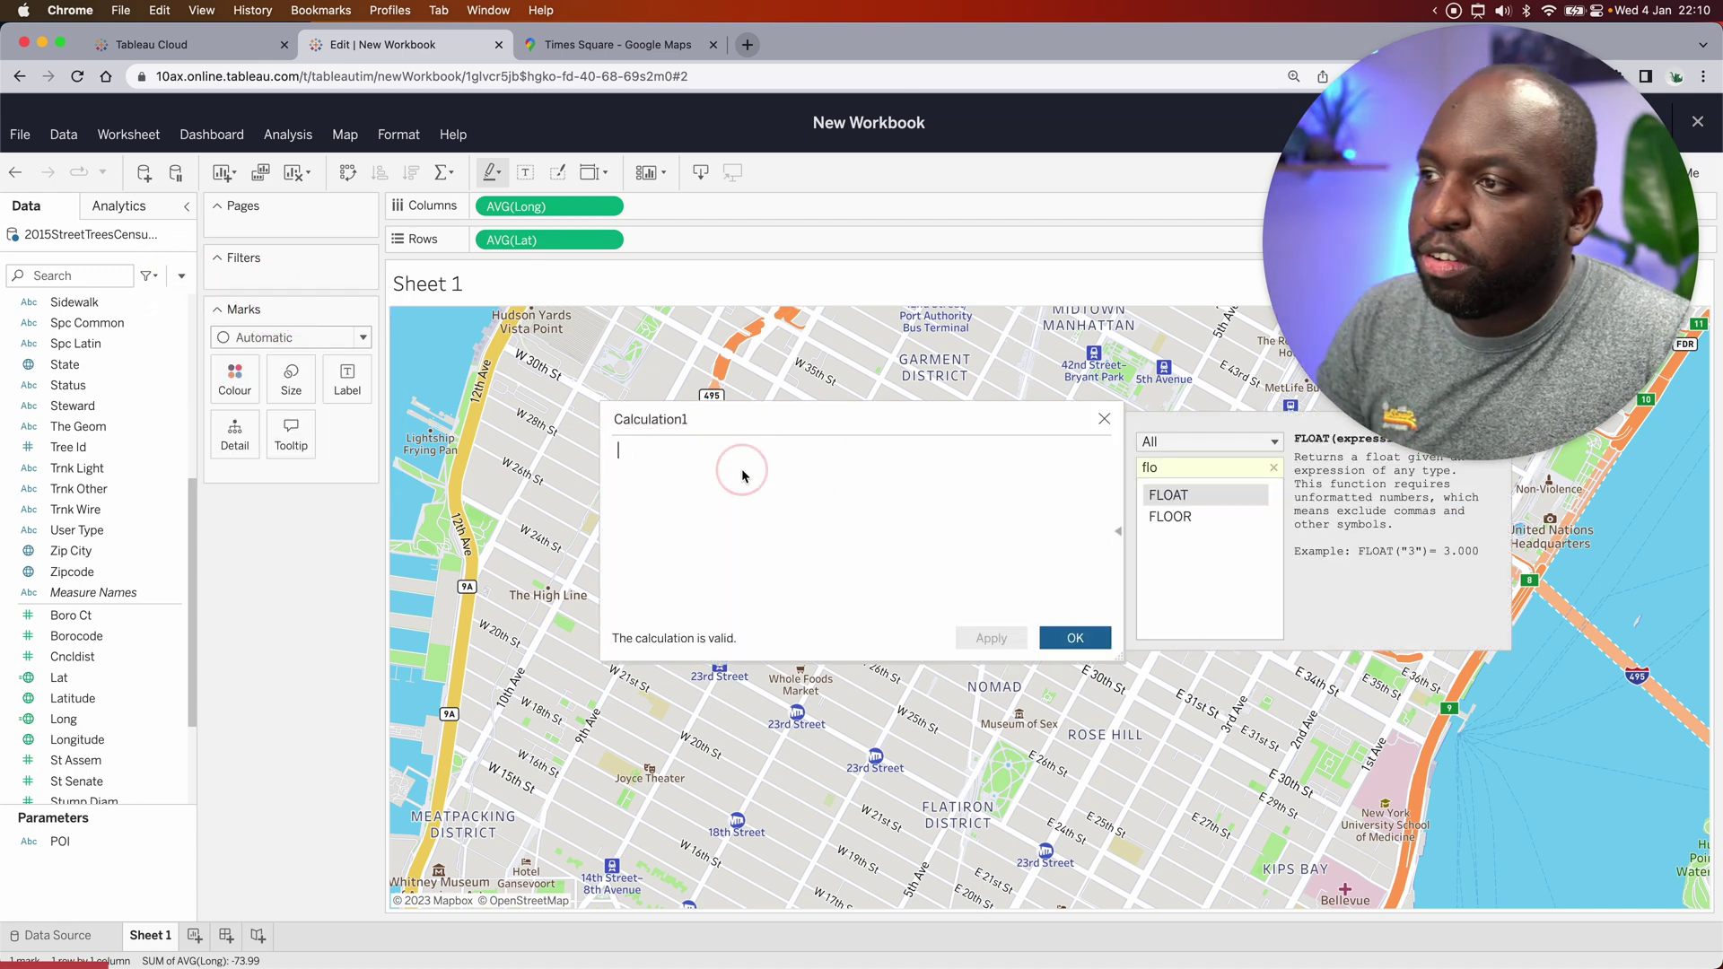
text(Buffer)
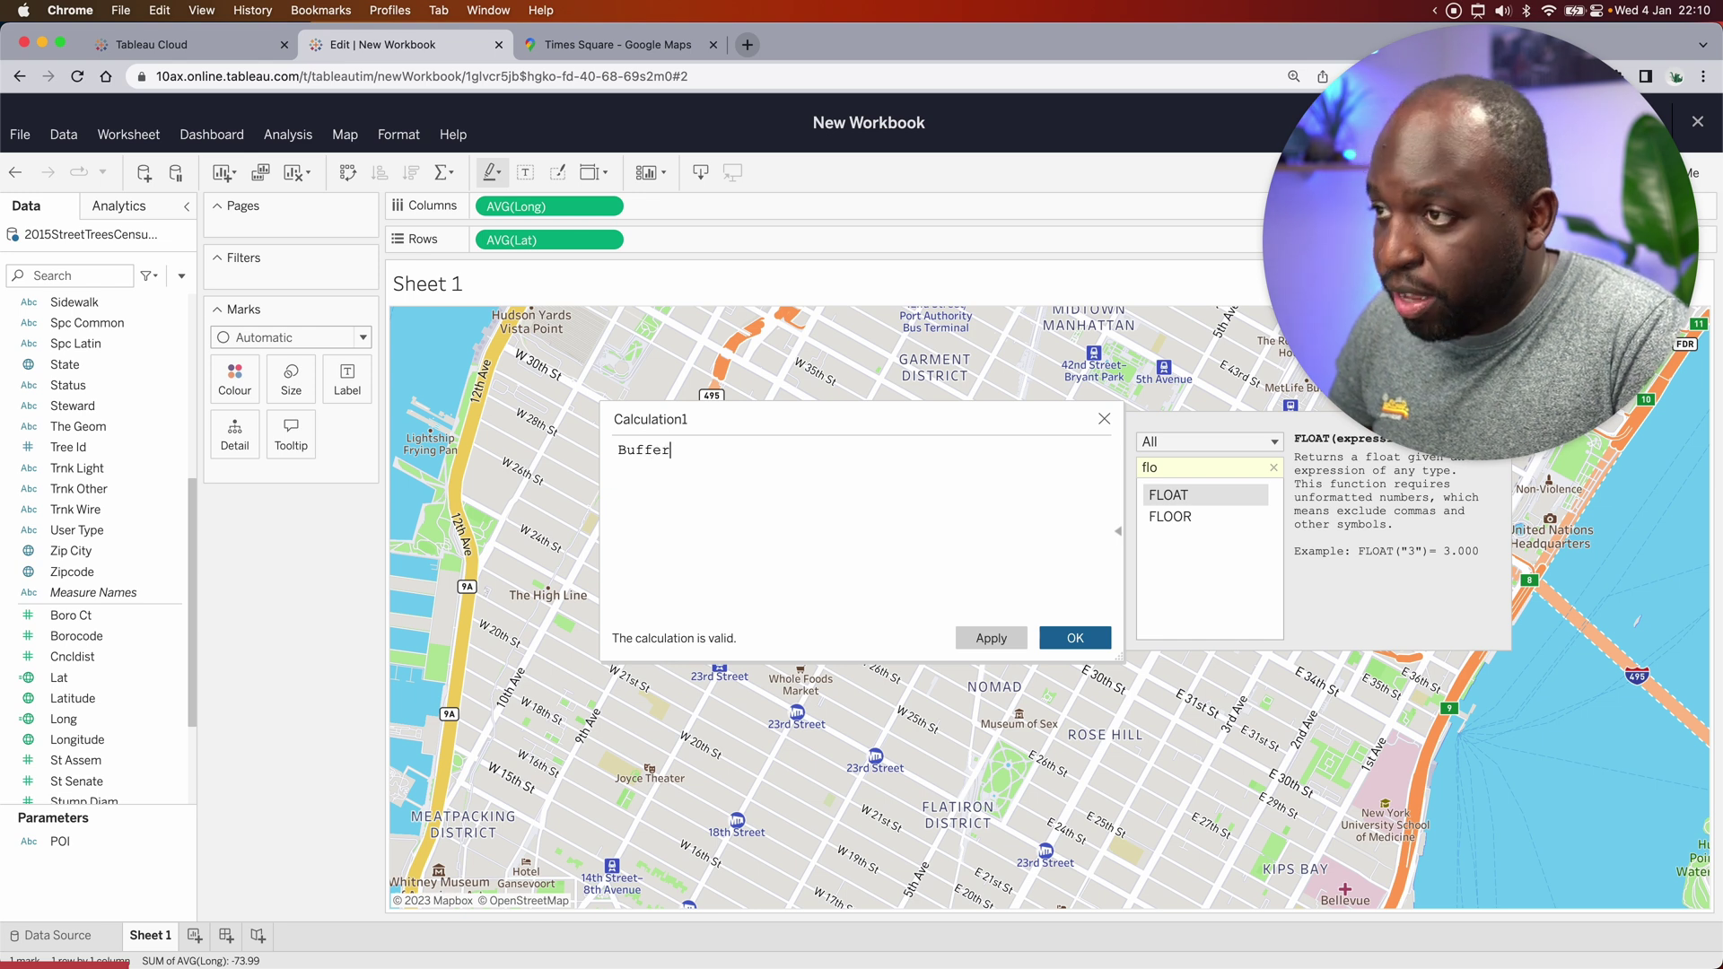
key(Return)
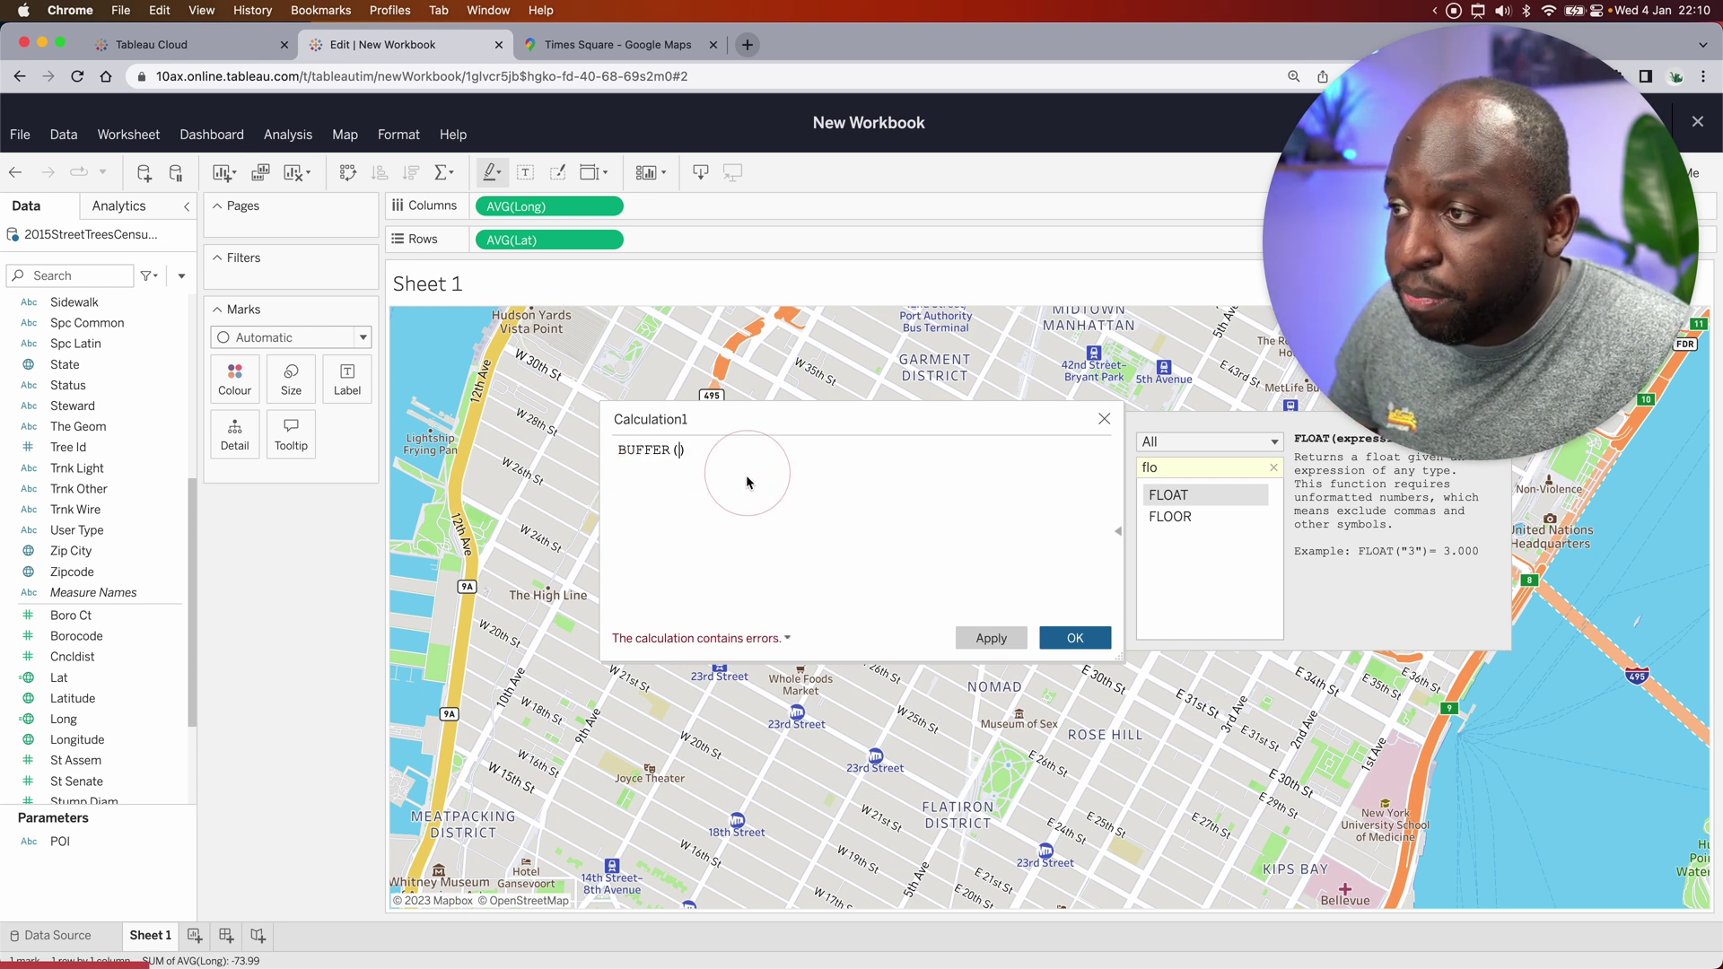
Step: Look up the syntax of the BUFFER function among the Spatial functions in the function reference
click(1273, 467)
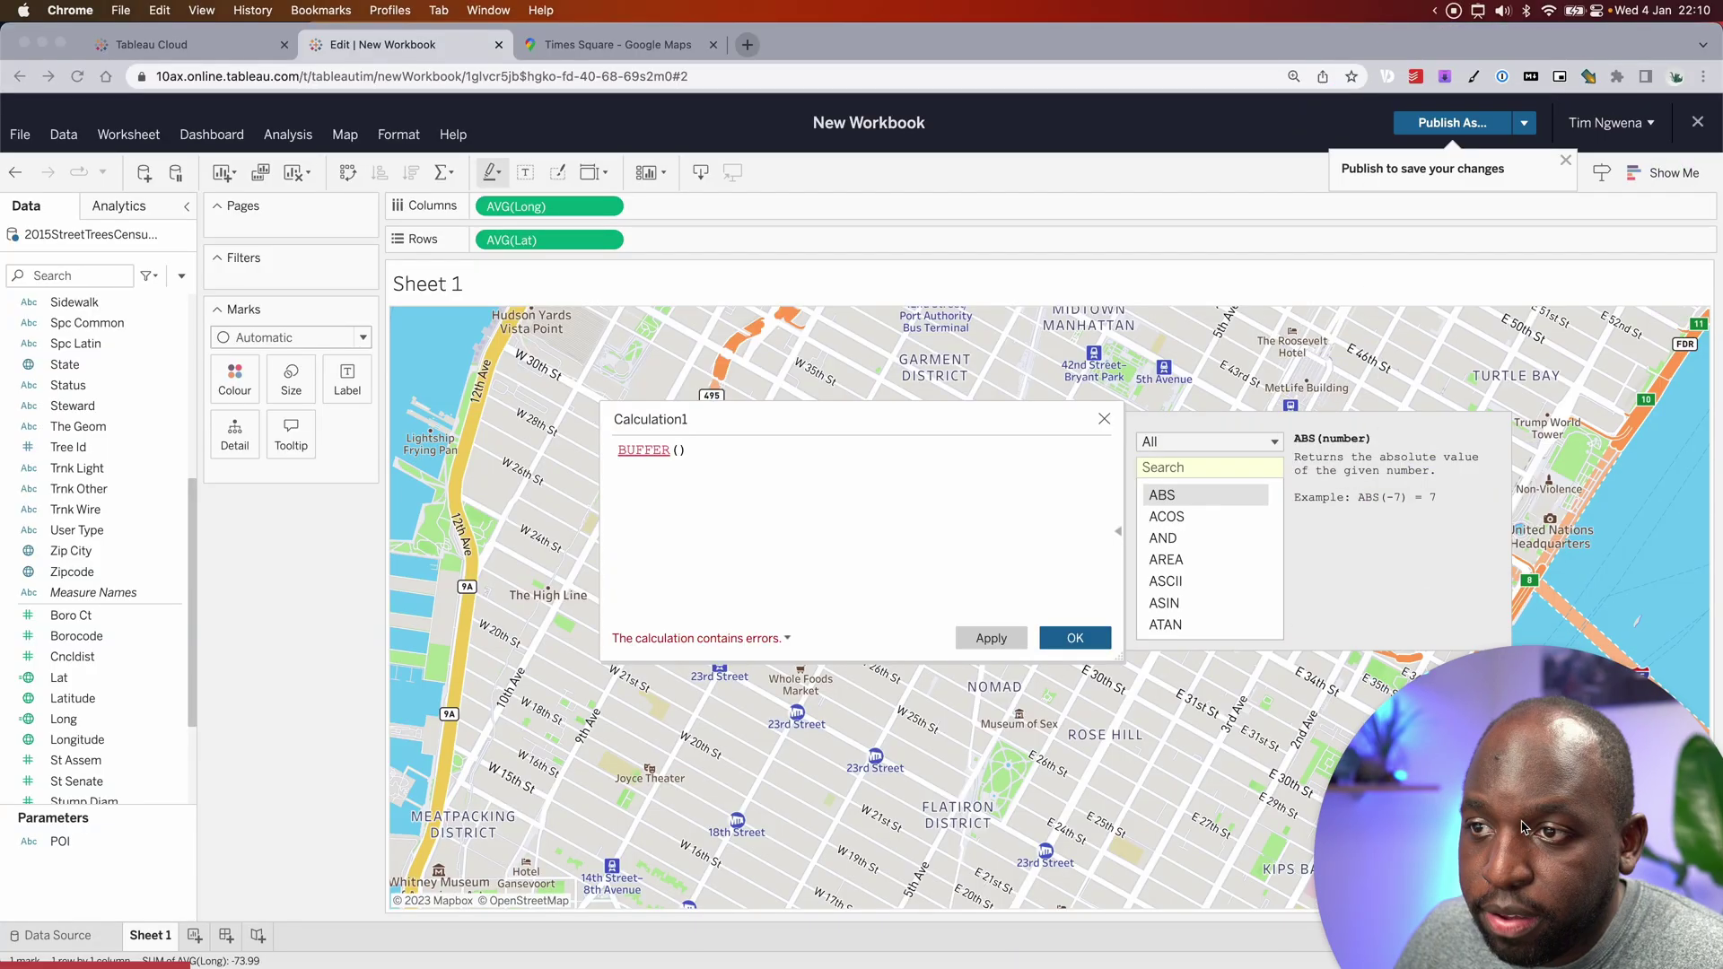
click(1262, 451)
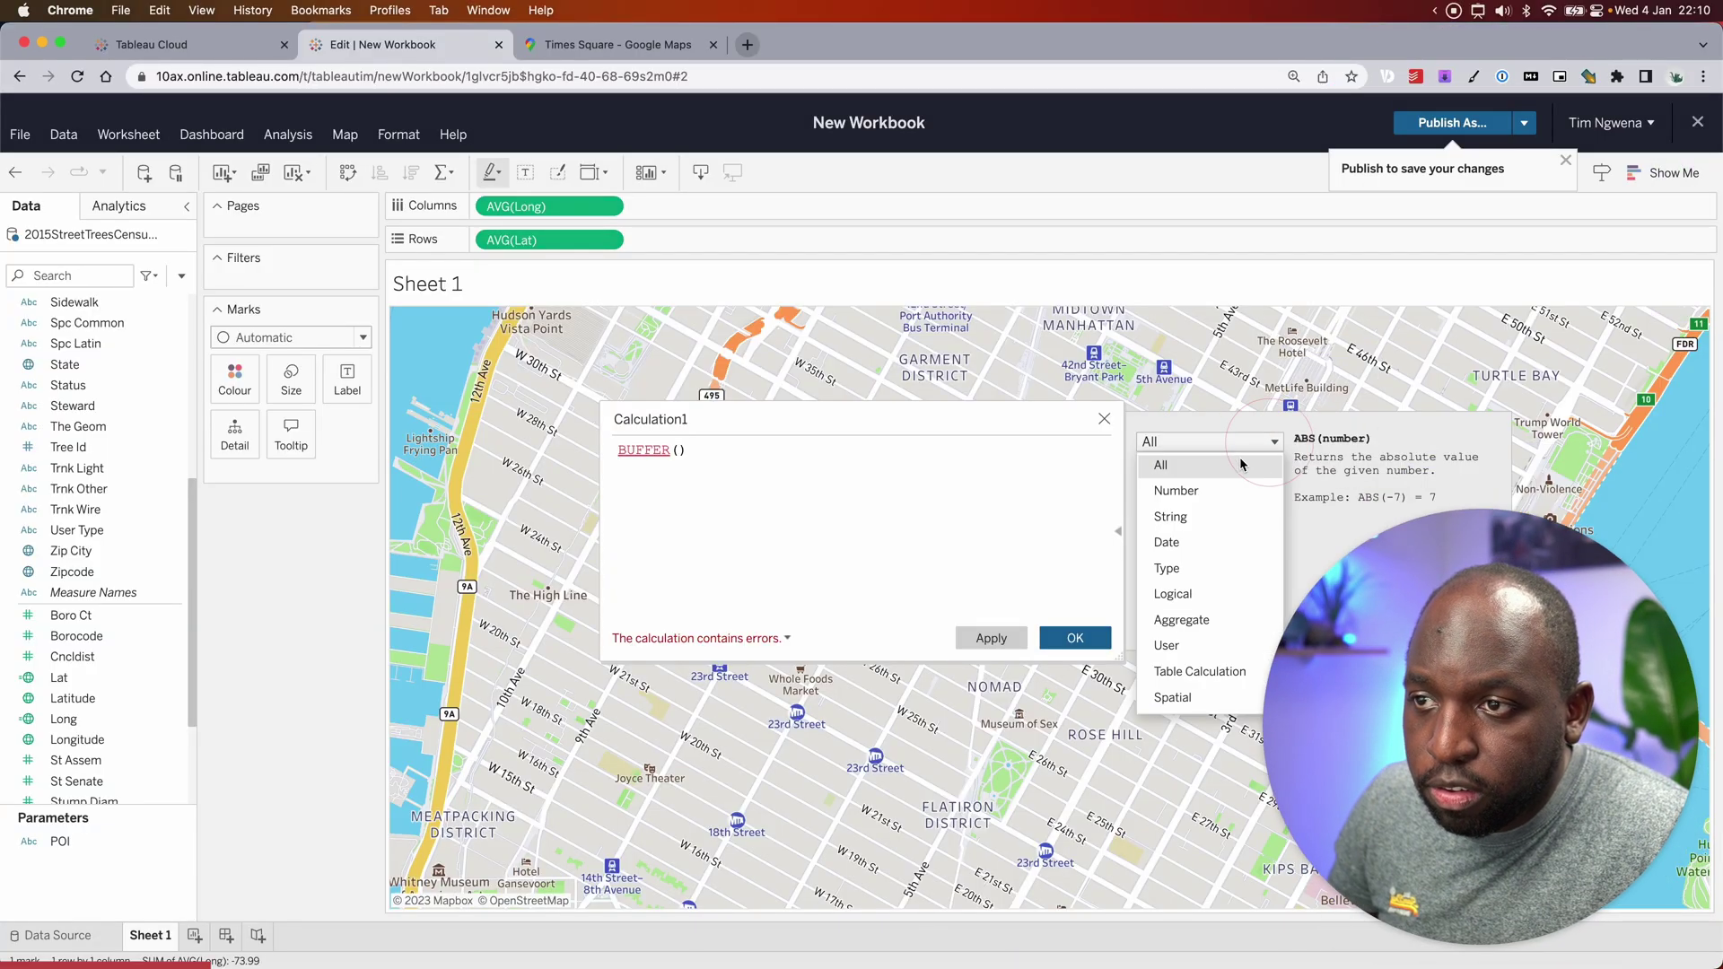
click(1172, 698)
click(1183, 518)
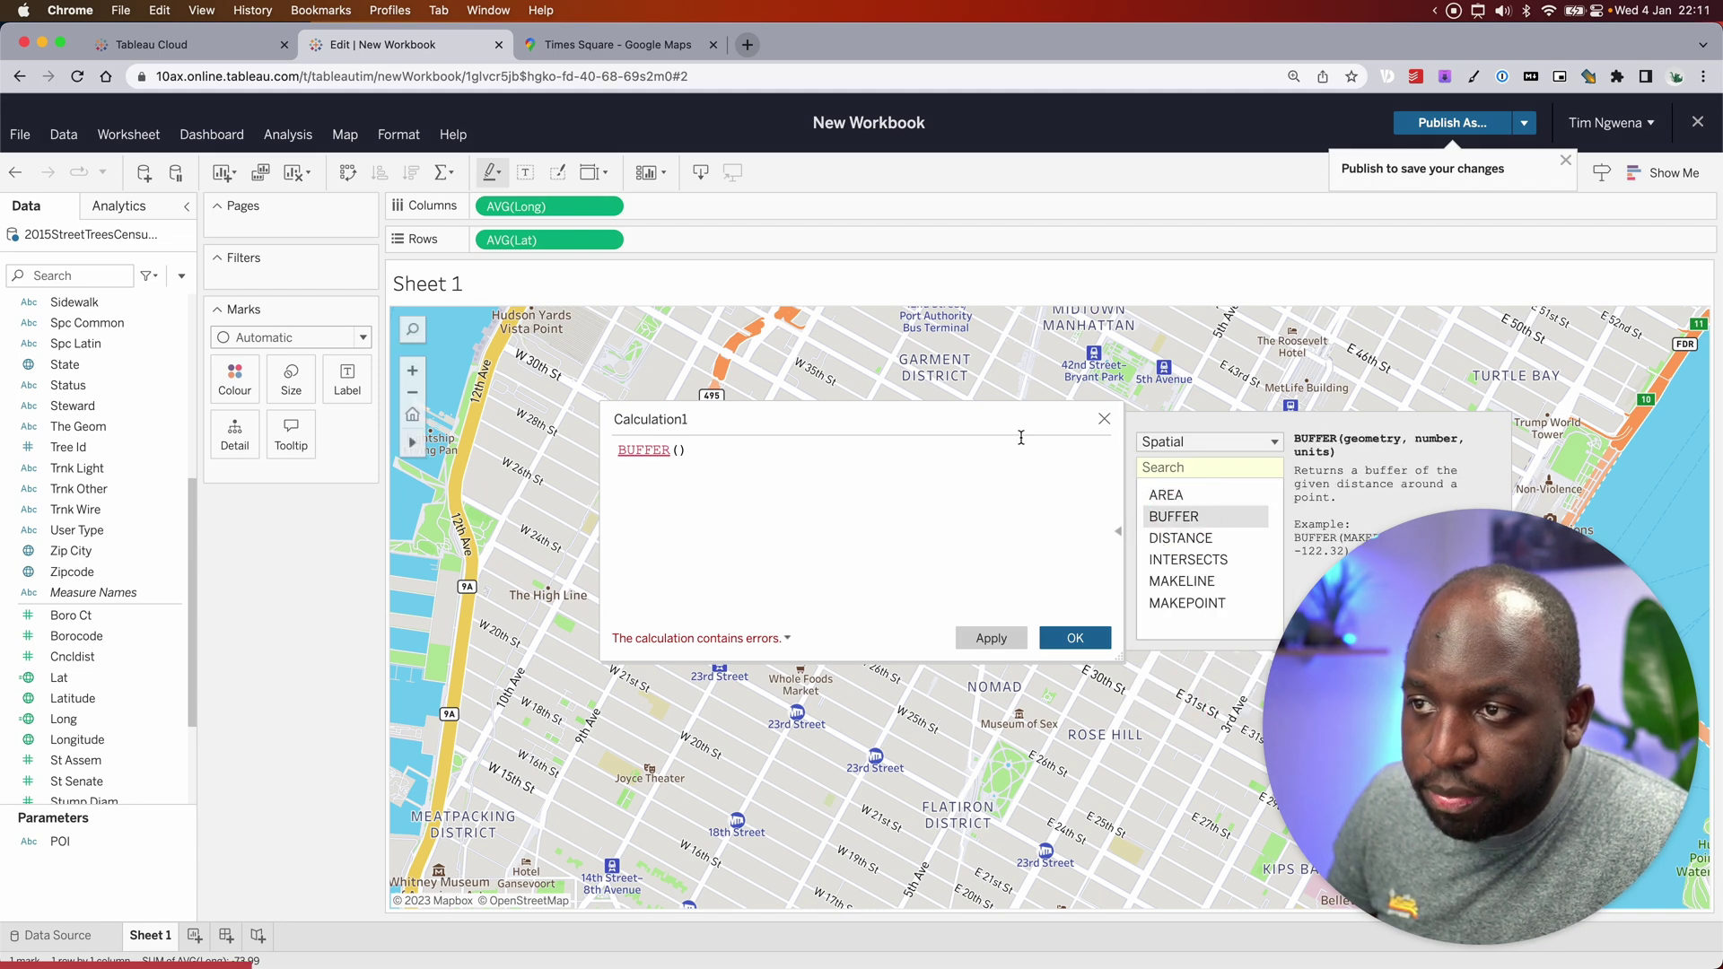
Step: Enter MAKEPOINT([Lat],[Long]) as the geometry argument of the BUFFER function
drag(1021, 437, 807, 229)
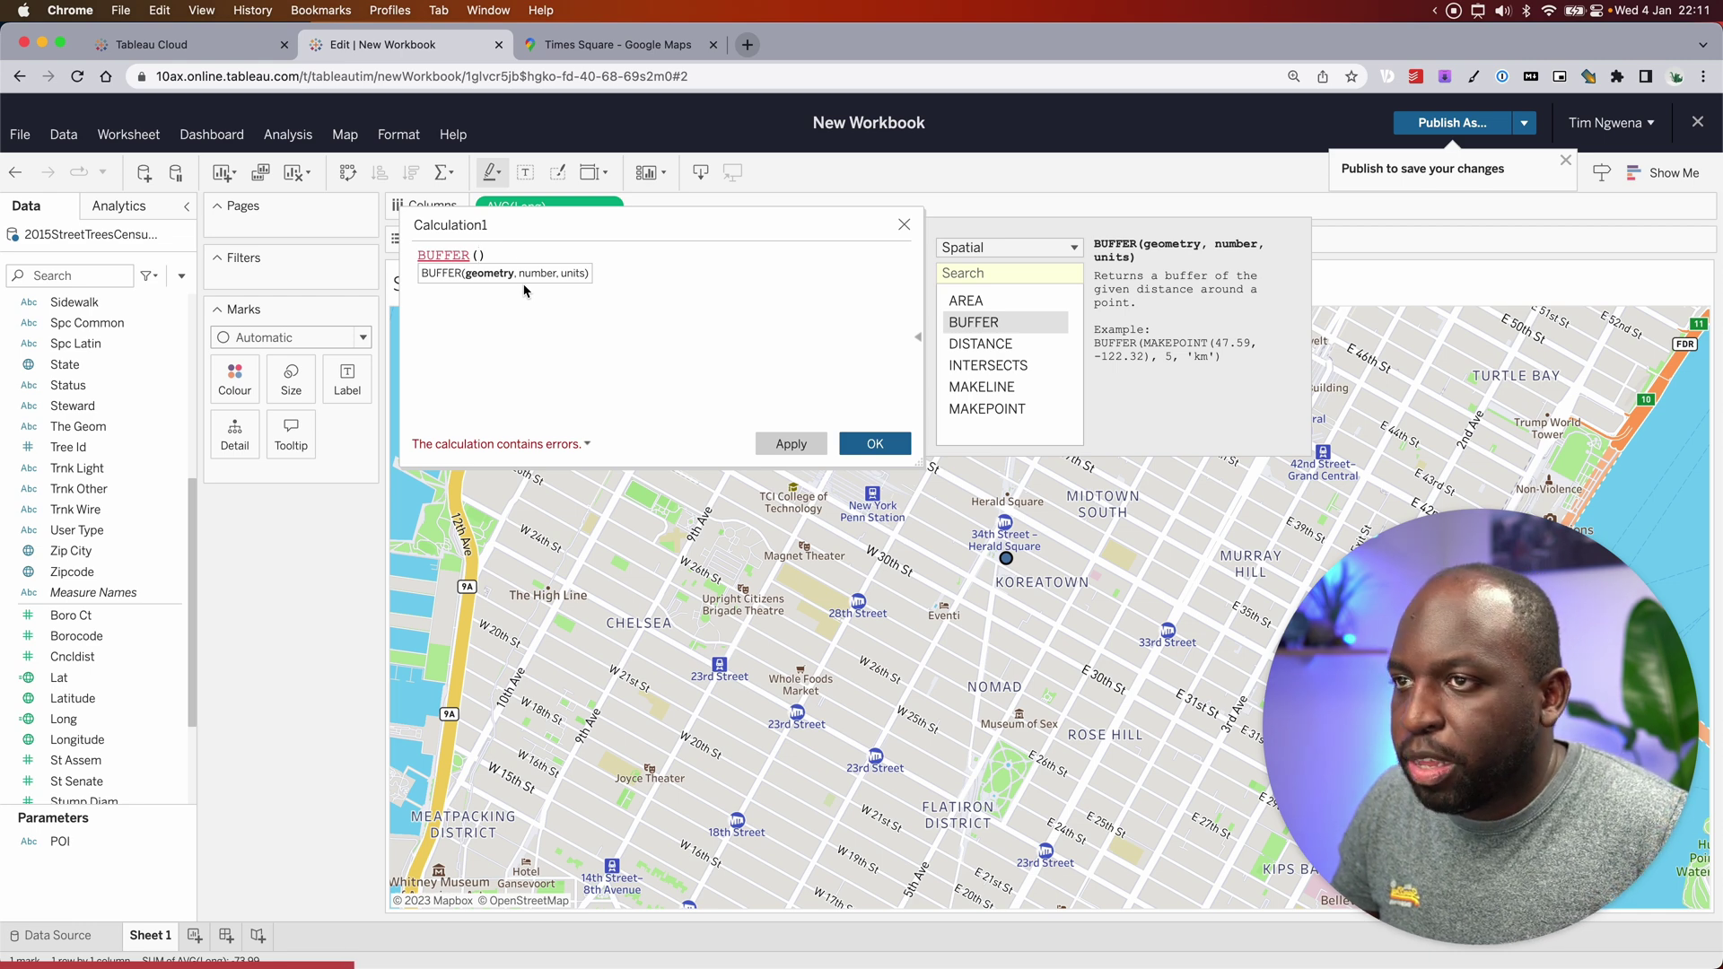
text(e)
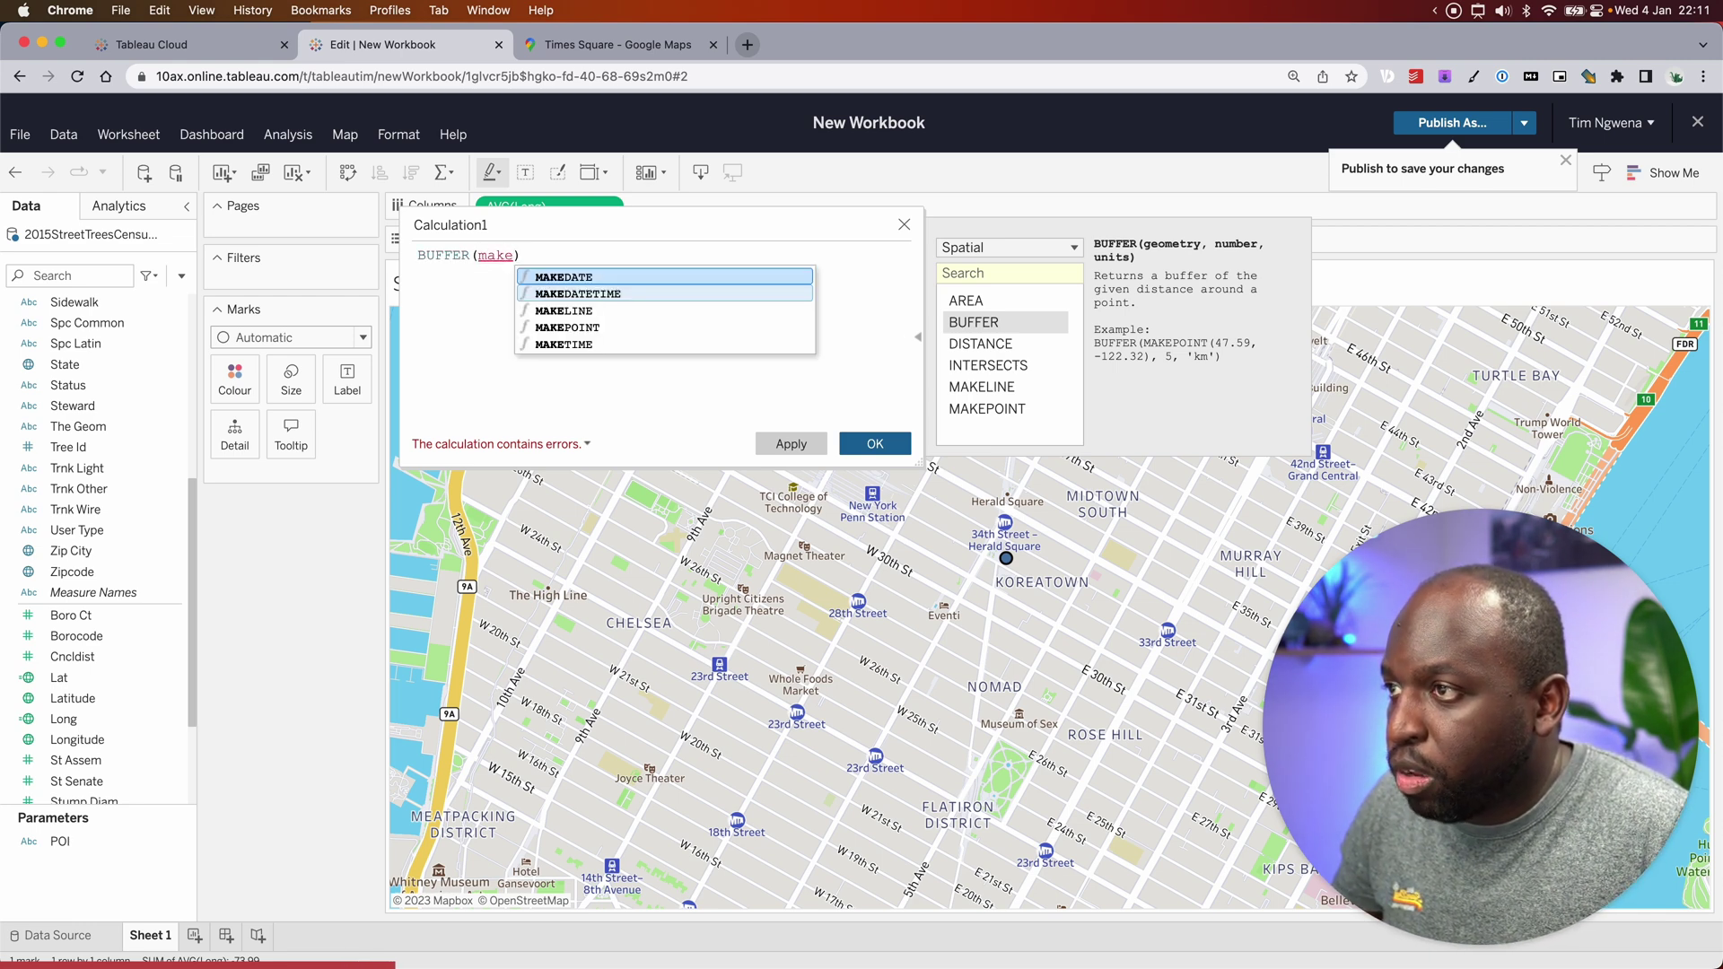
key(Down)
key(Down)
key(Return)
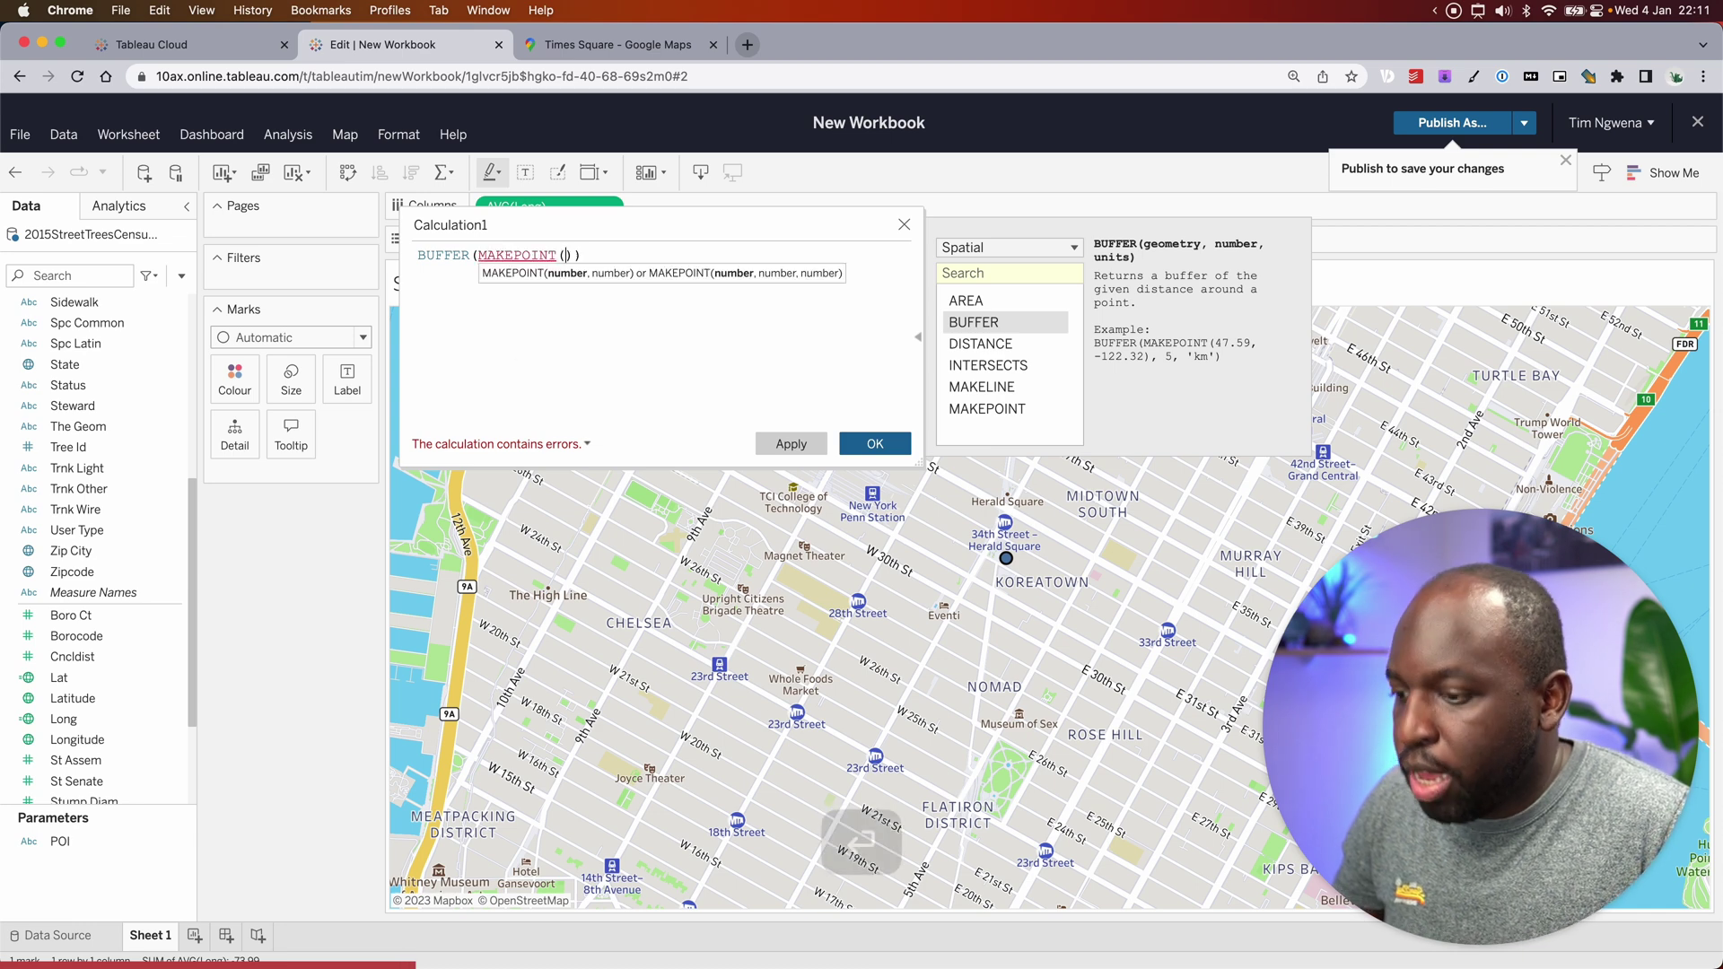
text(1)
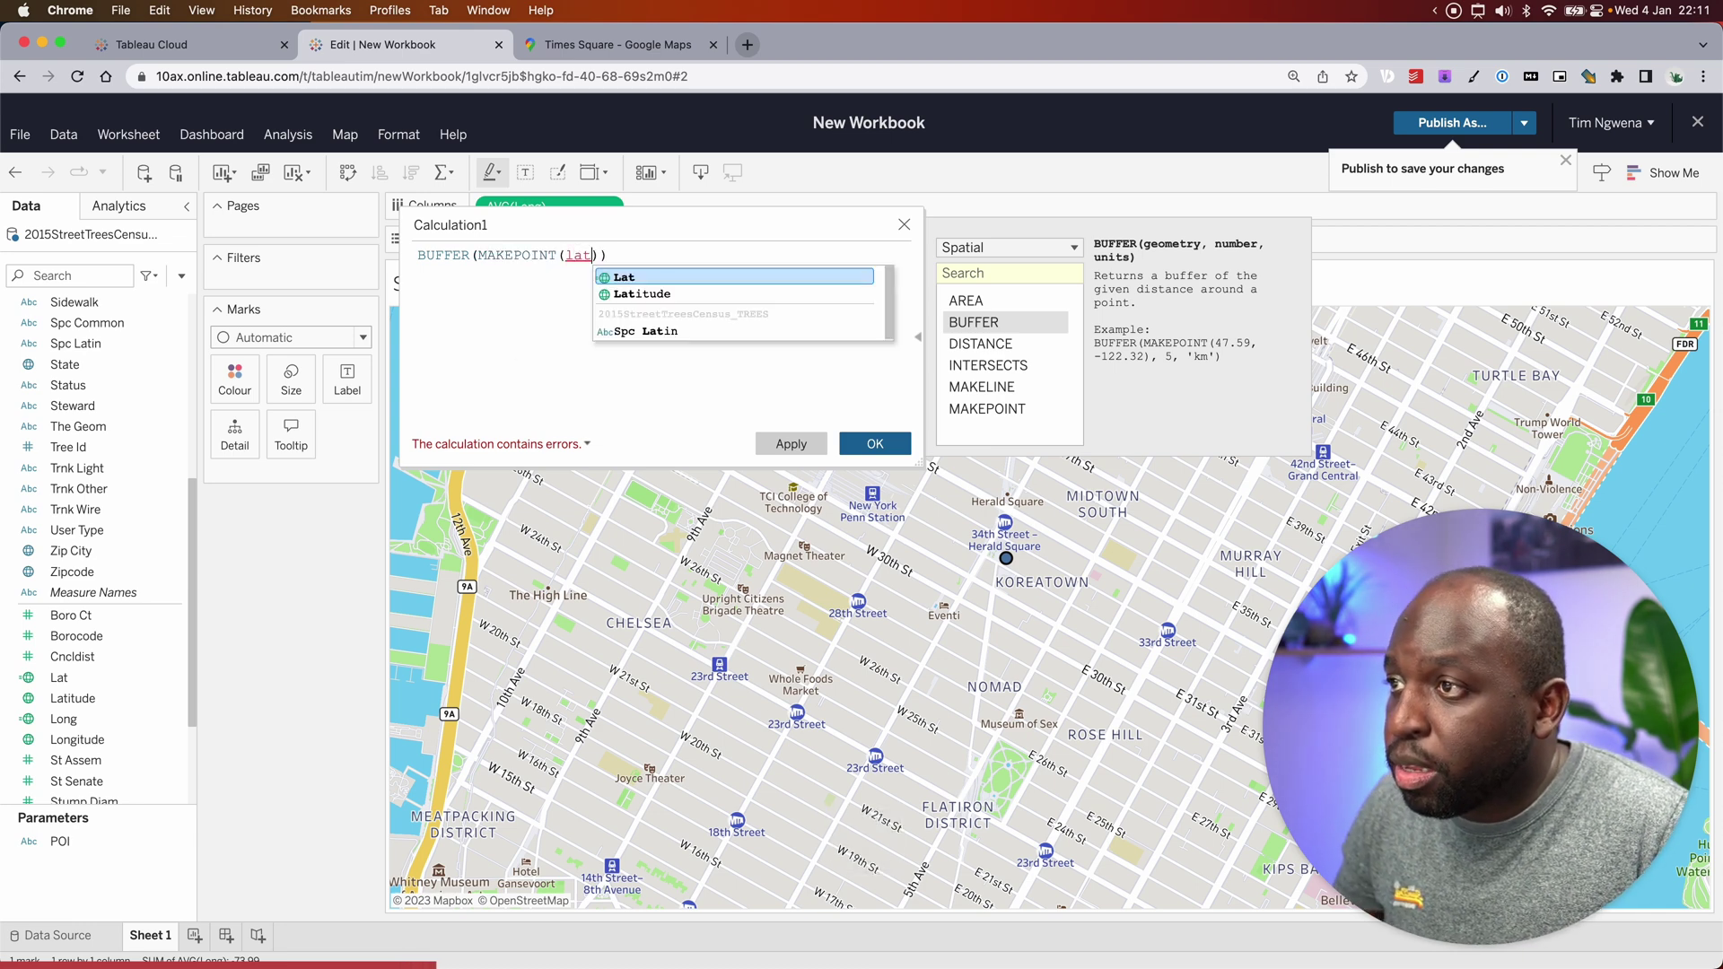
key(Return)
text(,l)
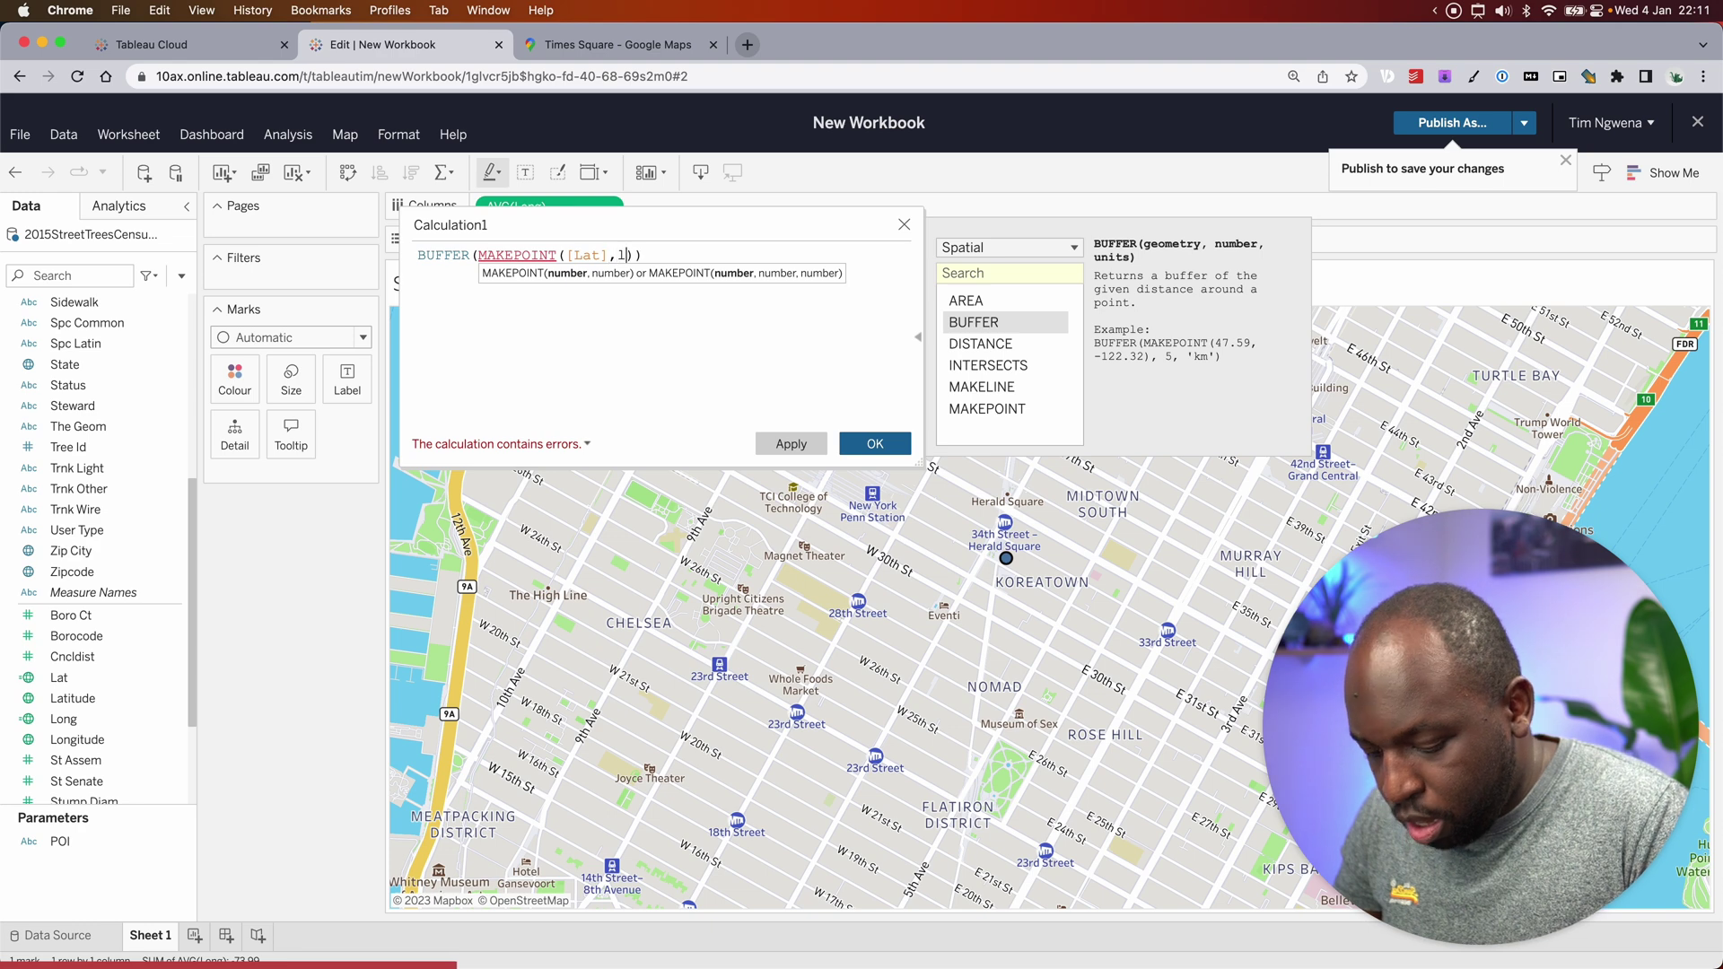
text(ong)
key(Return)
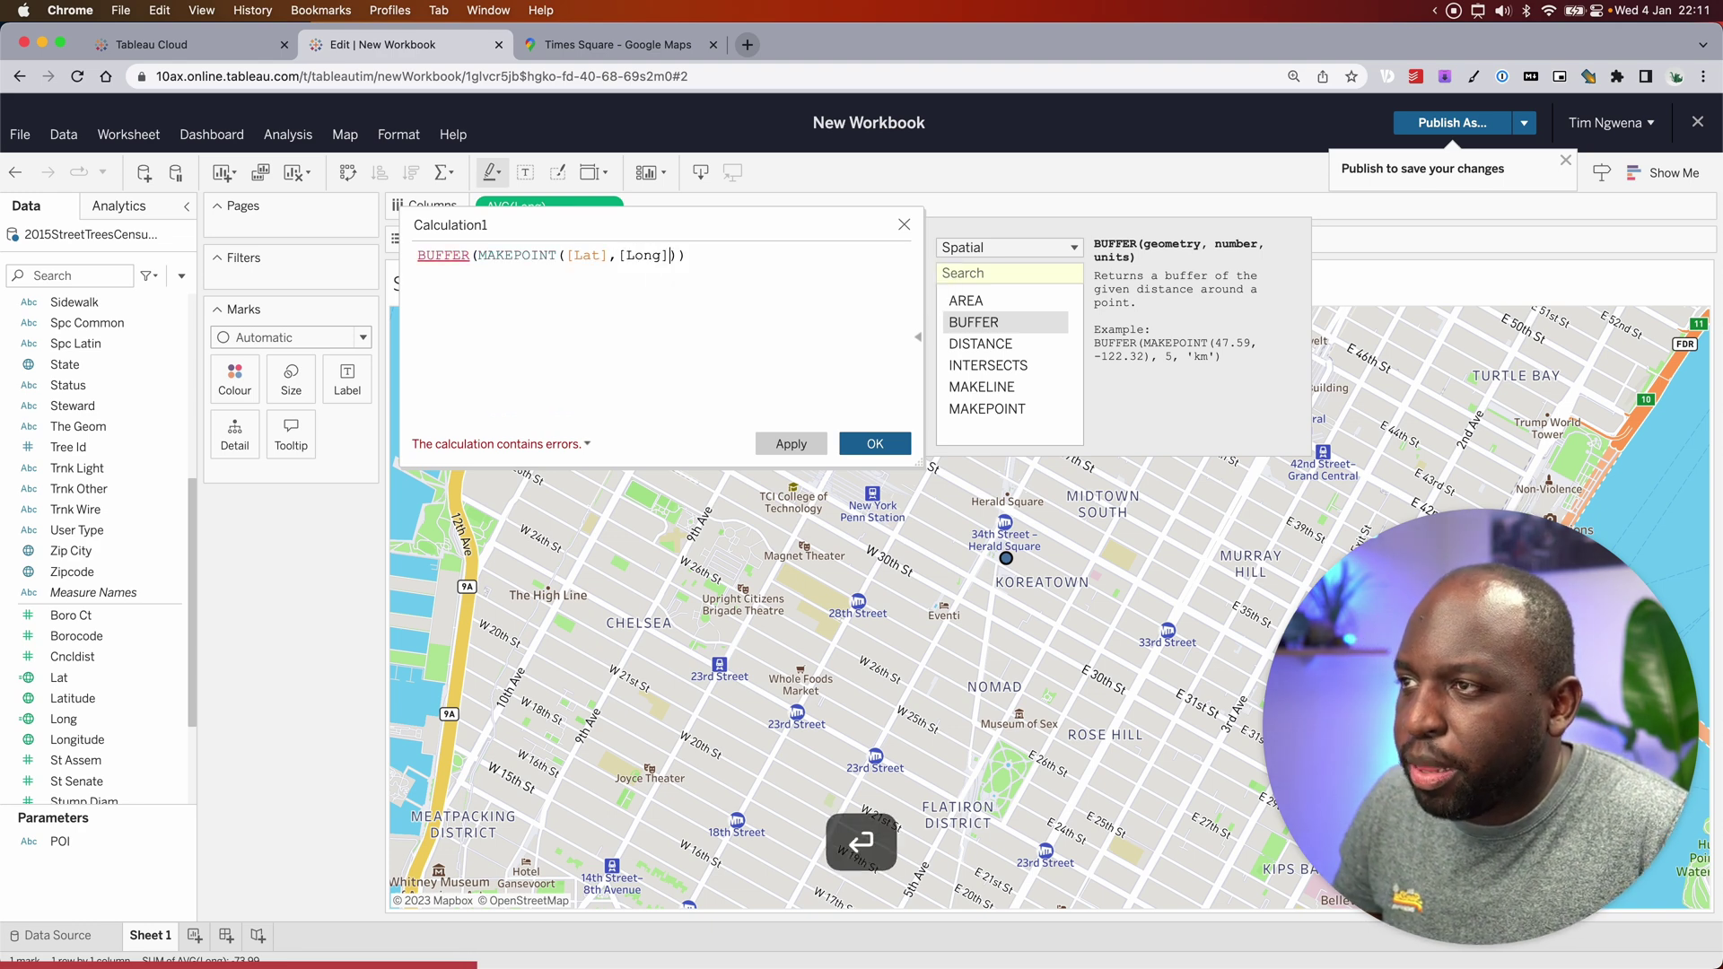
Step: Complete the BUFFER formula with a distance of 2 and 'km' as its units
key(Right)
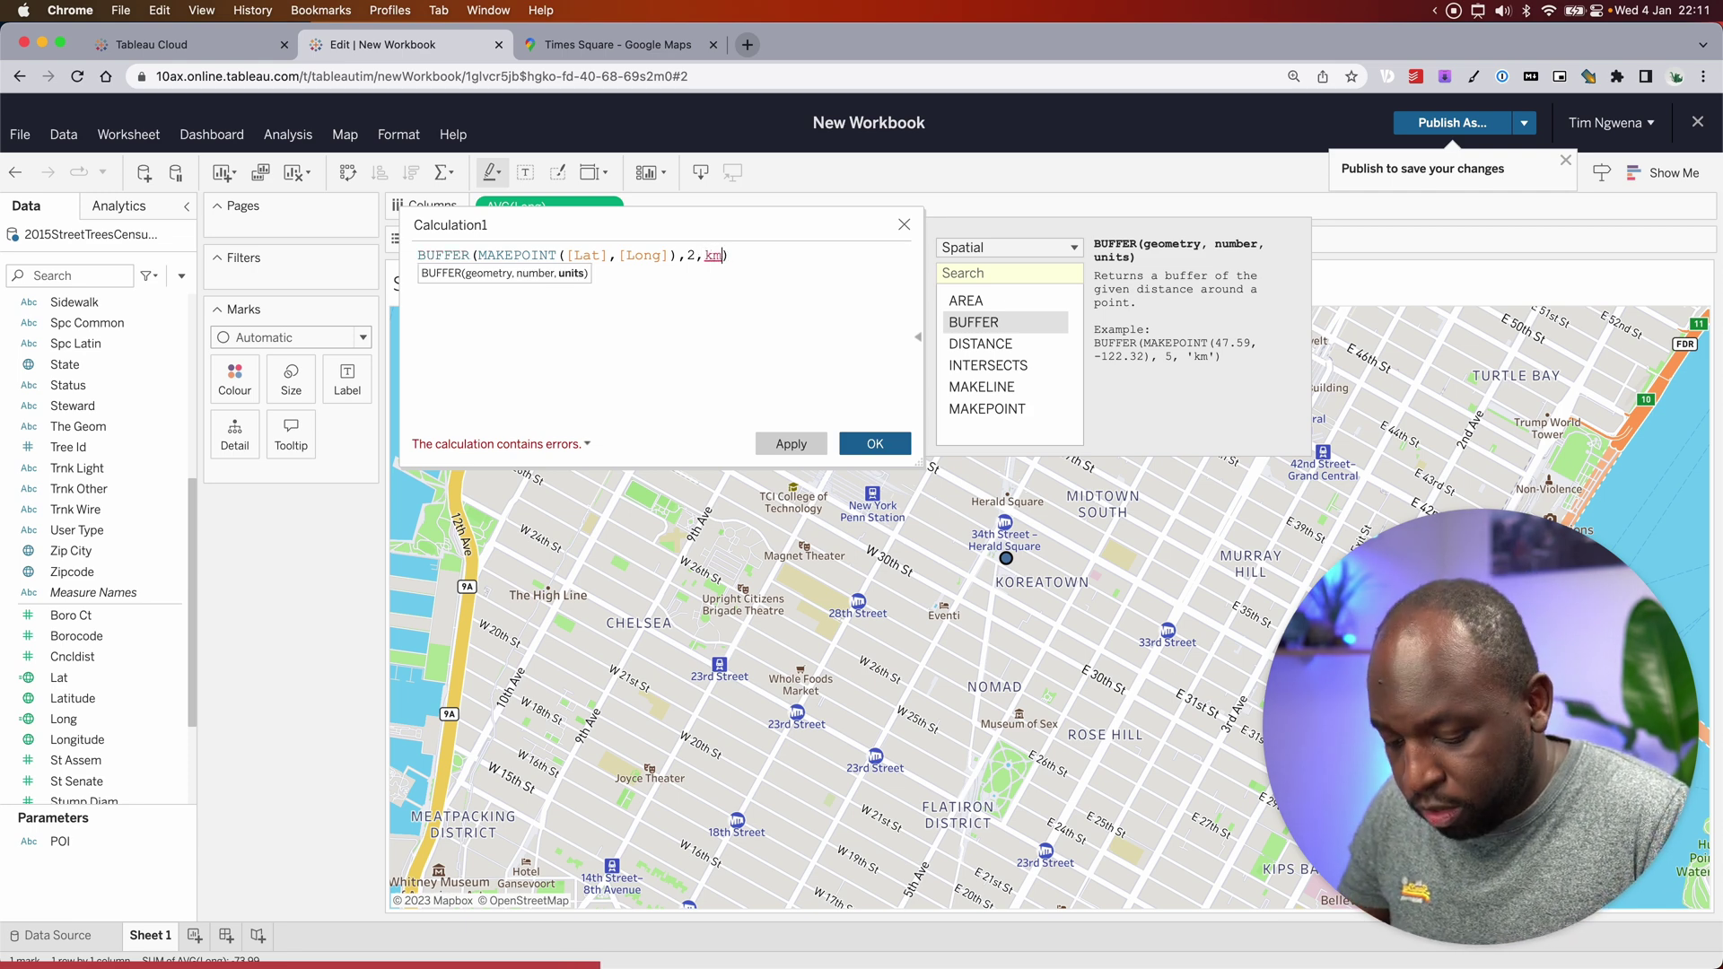
text(')
key(Left)
key(Left)
key(Left)
text(')
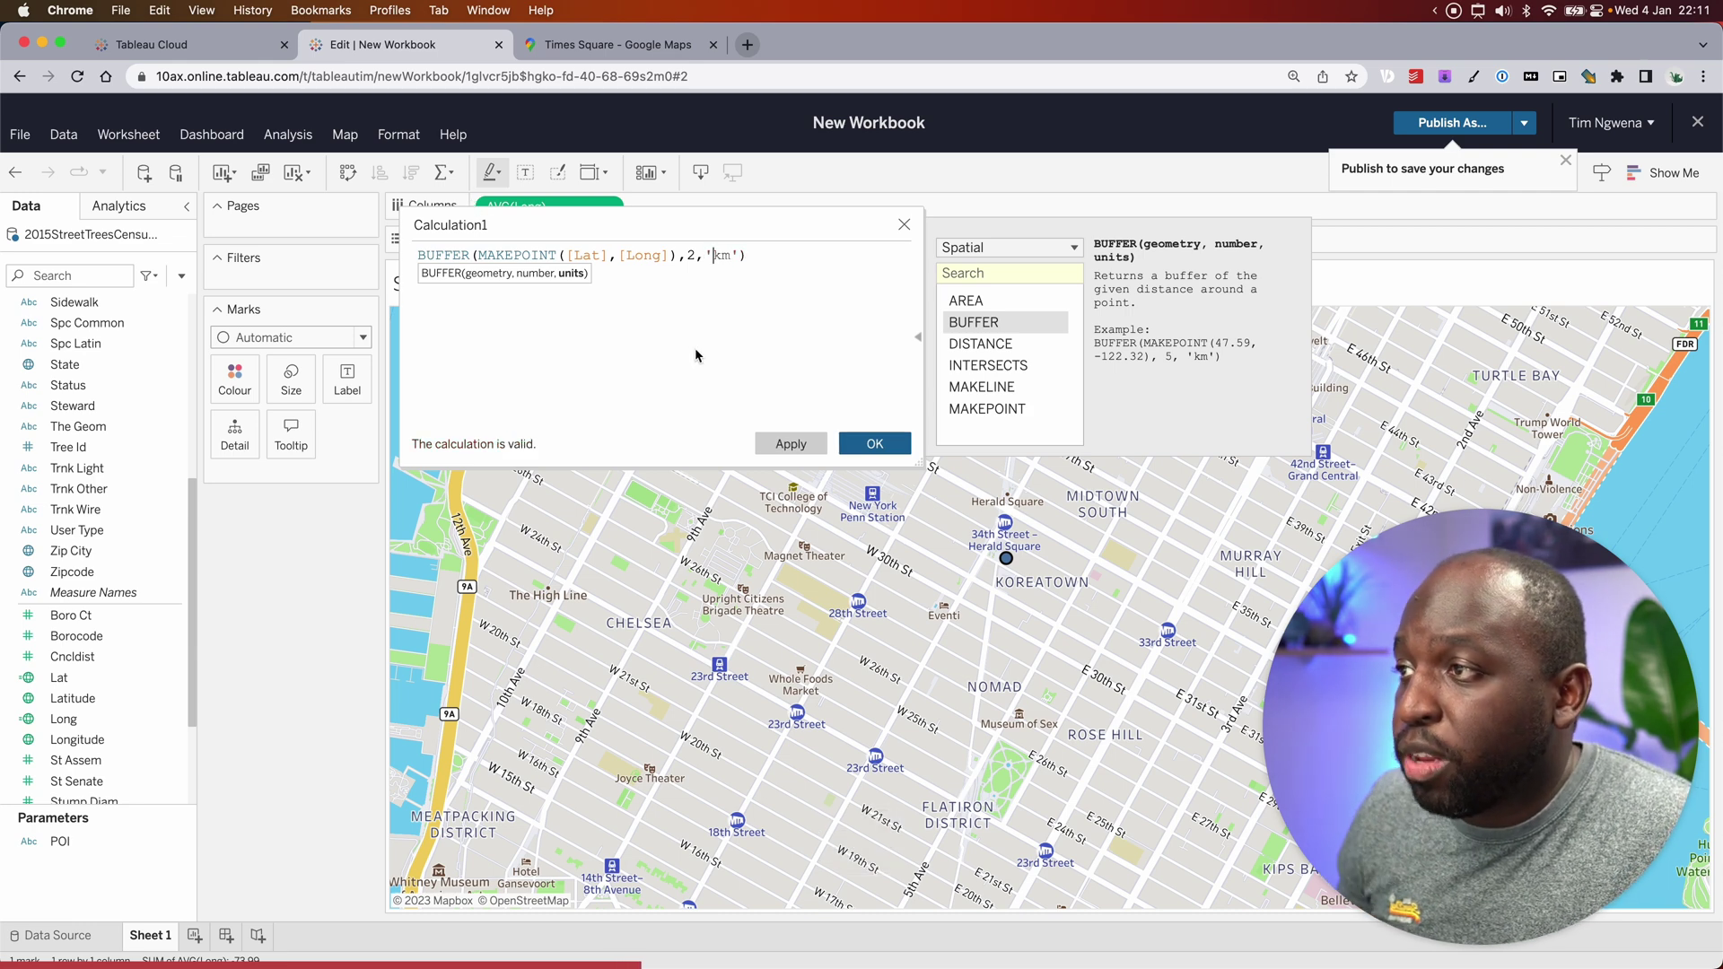
Step: Rename the calculated field as Buffer
click(477, 225)
double_click(476, 225)
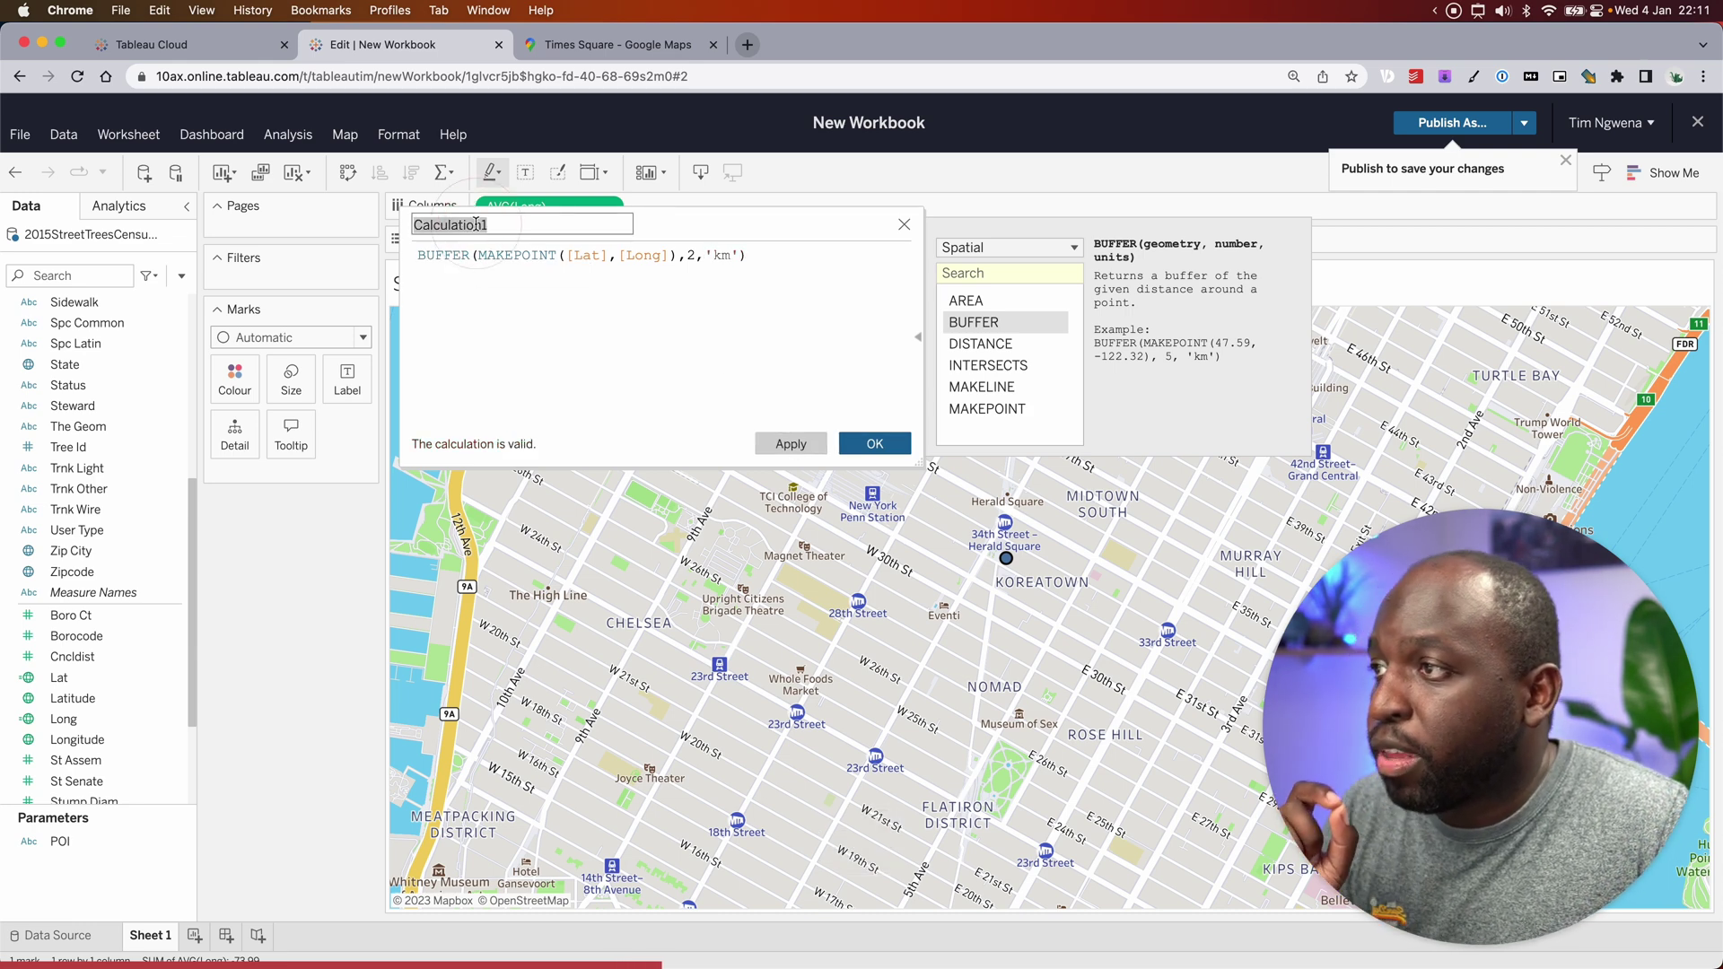
text(Buffer)
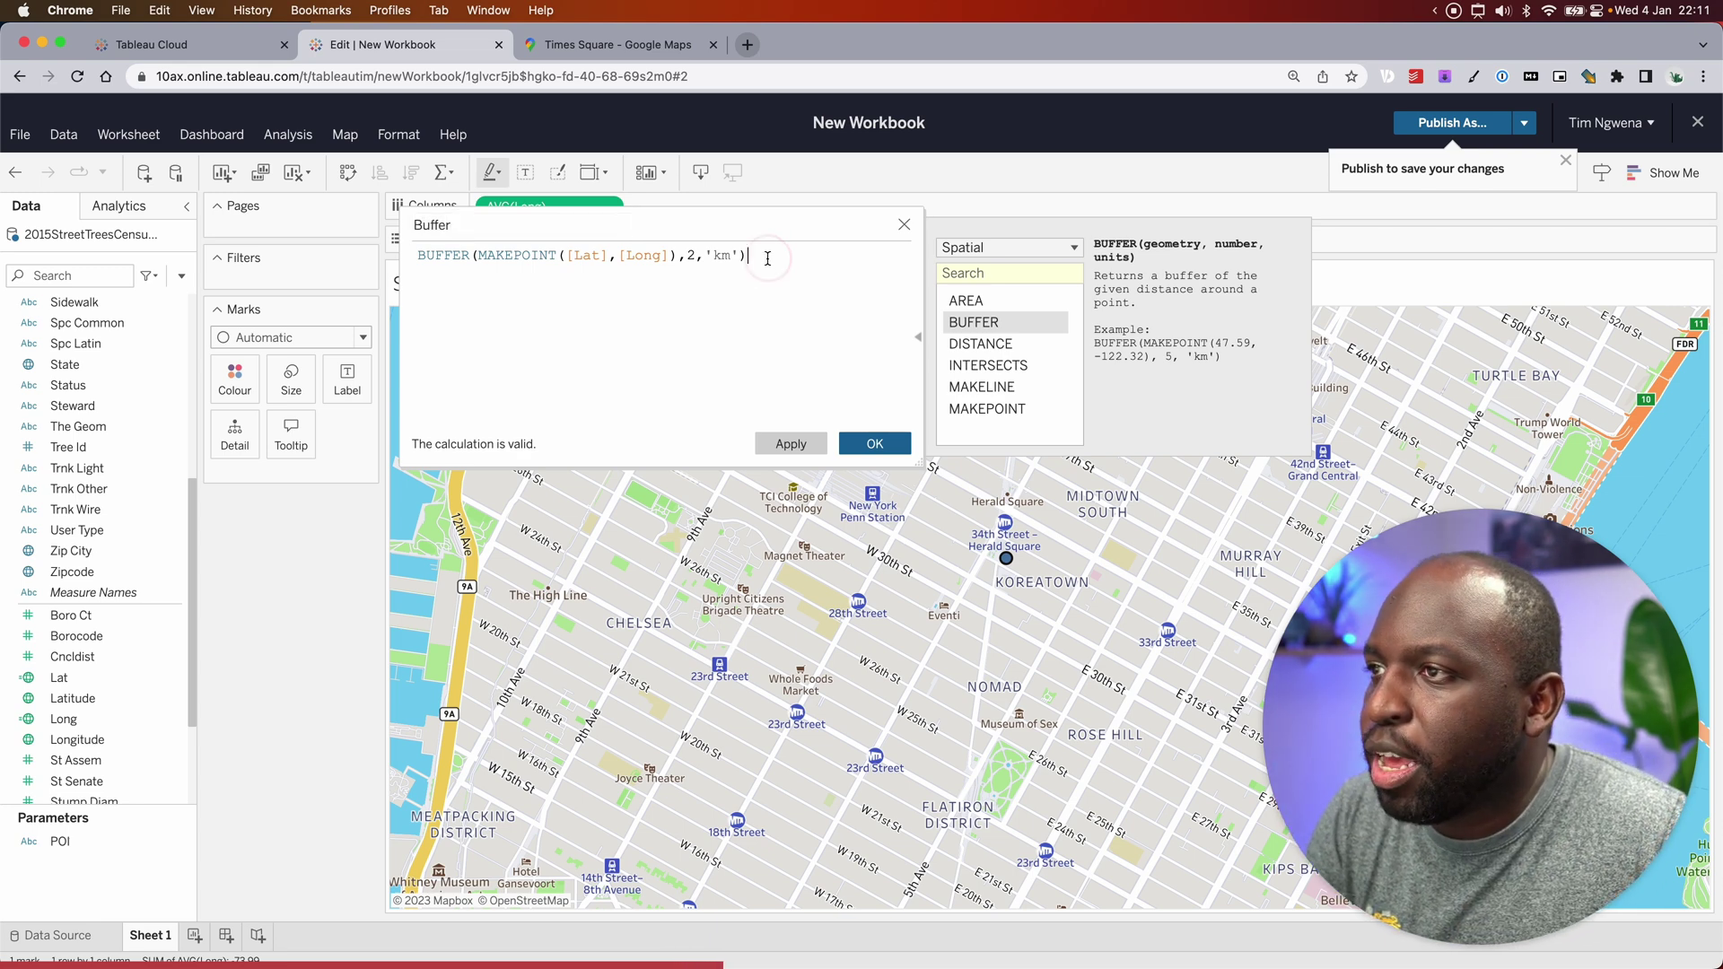
Step: Copy the MAKEPOINT([Lat],[Long]) expression from the formula and save the Buffer calculation
mouse_move(766, 258)
mouse_down()
mouse_move(388, 257)
mouse_move(671, 261)
mouse_move(463, 257)
mouse_move(480, 255)
mouse_up()
click(592, 307)
key(super+c)
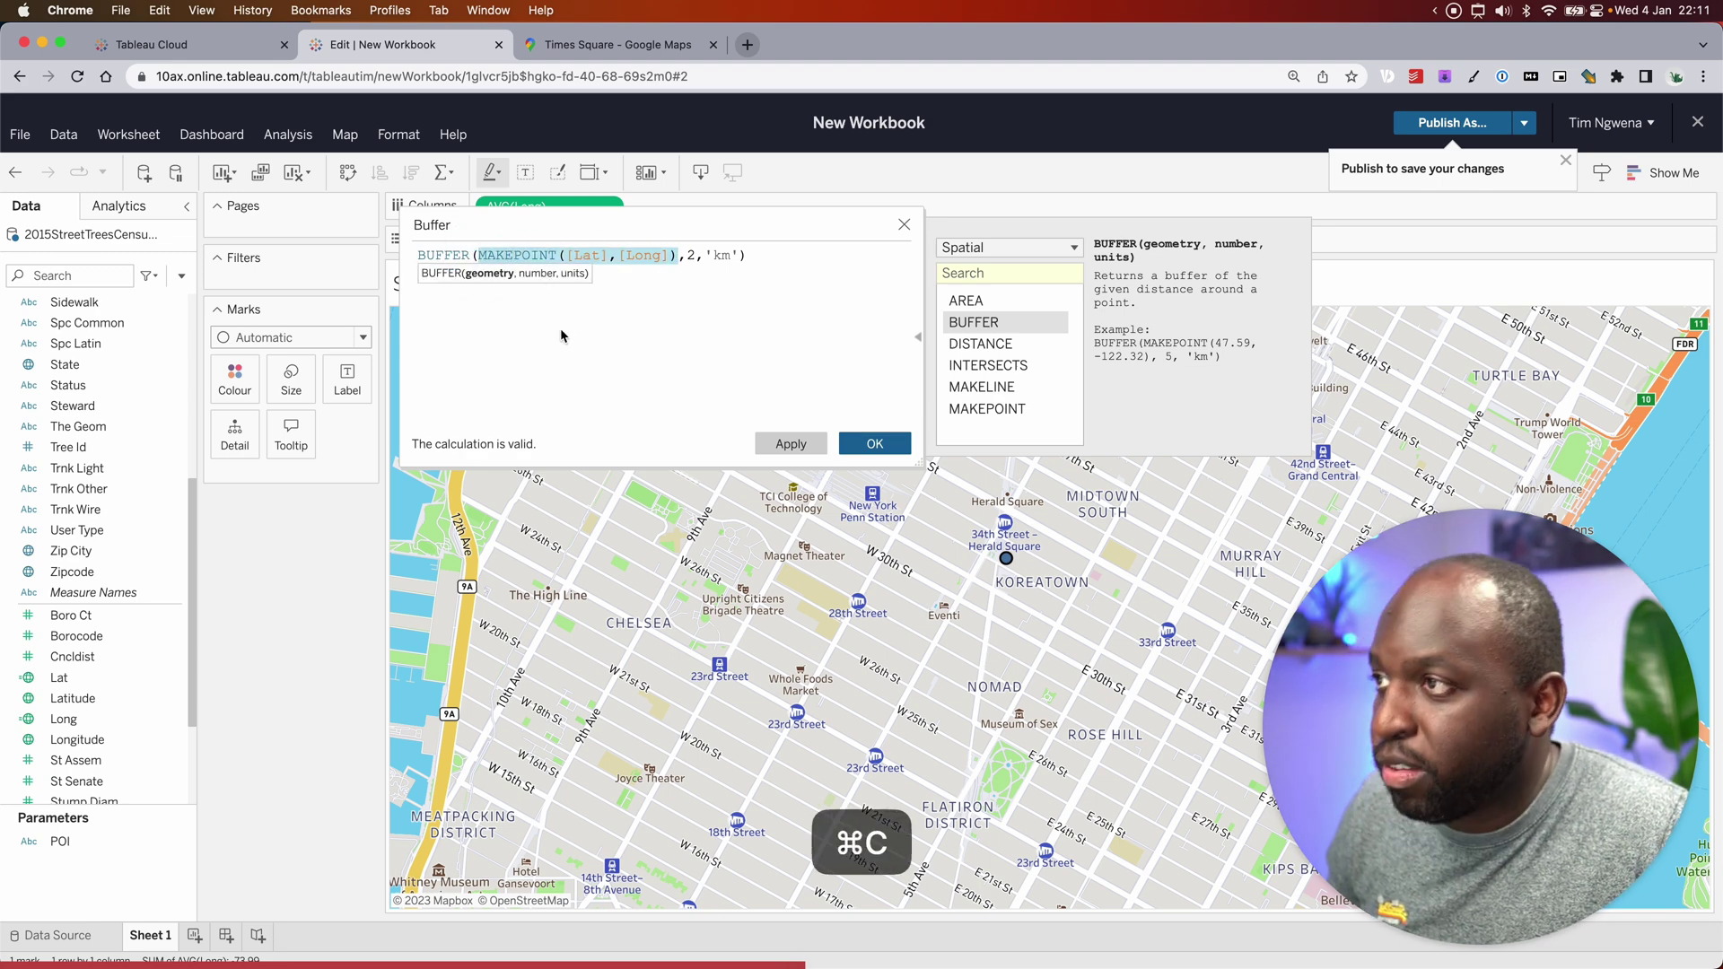
click(577, 347)
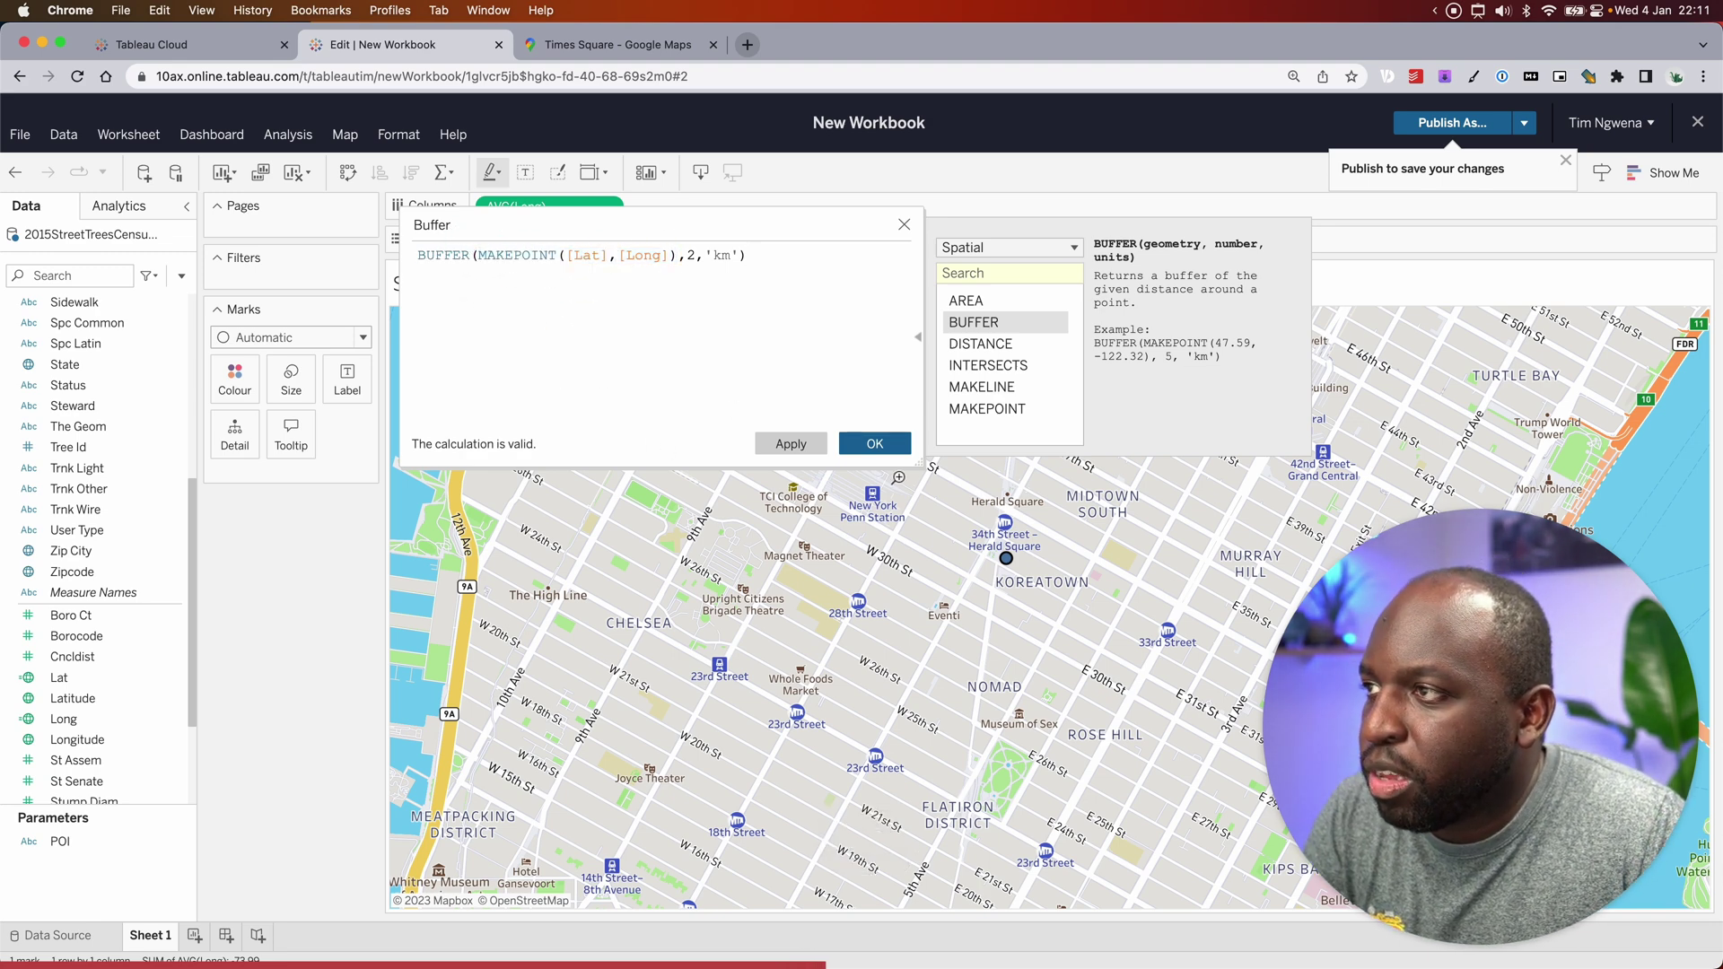
click(790, 444)
click(875, 443)
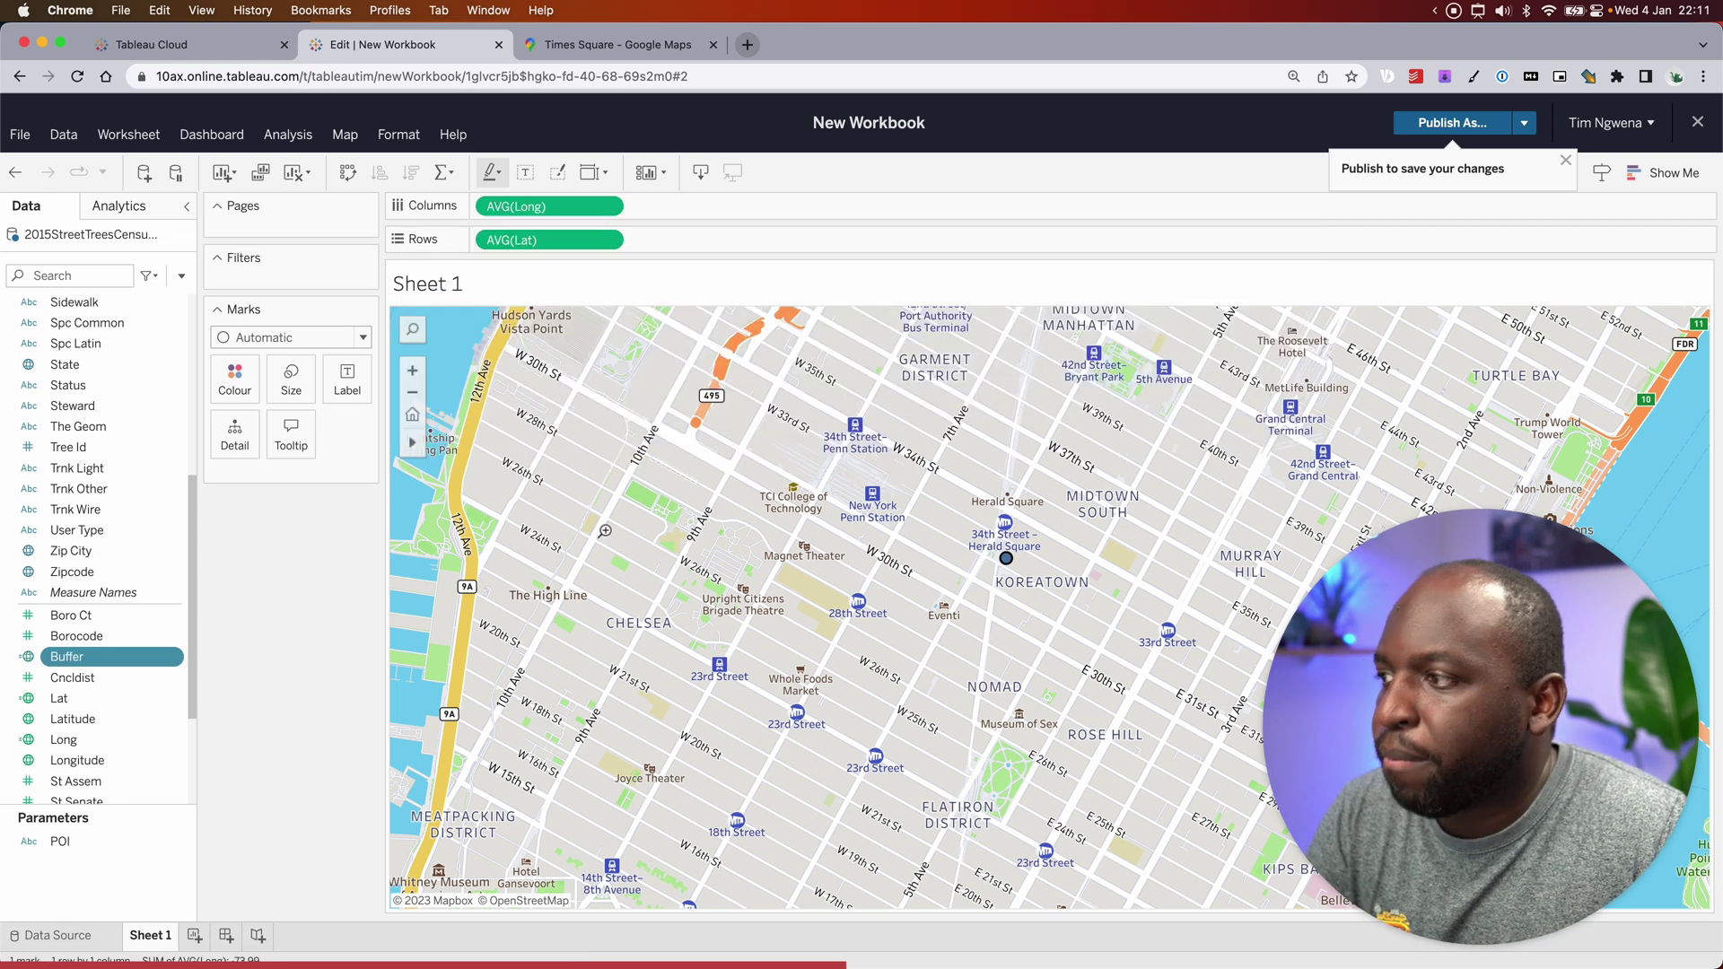
Step: Clear the sheet and plot the Buffer field as a new map
click(60, 657)
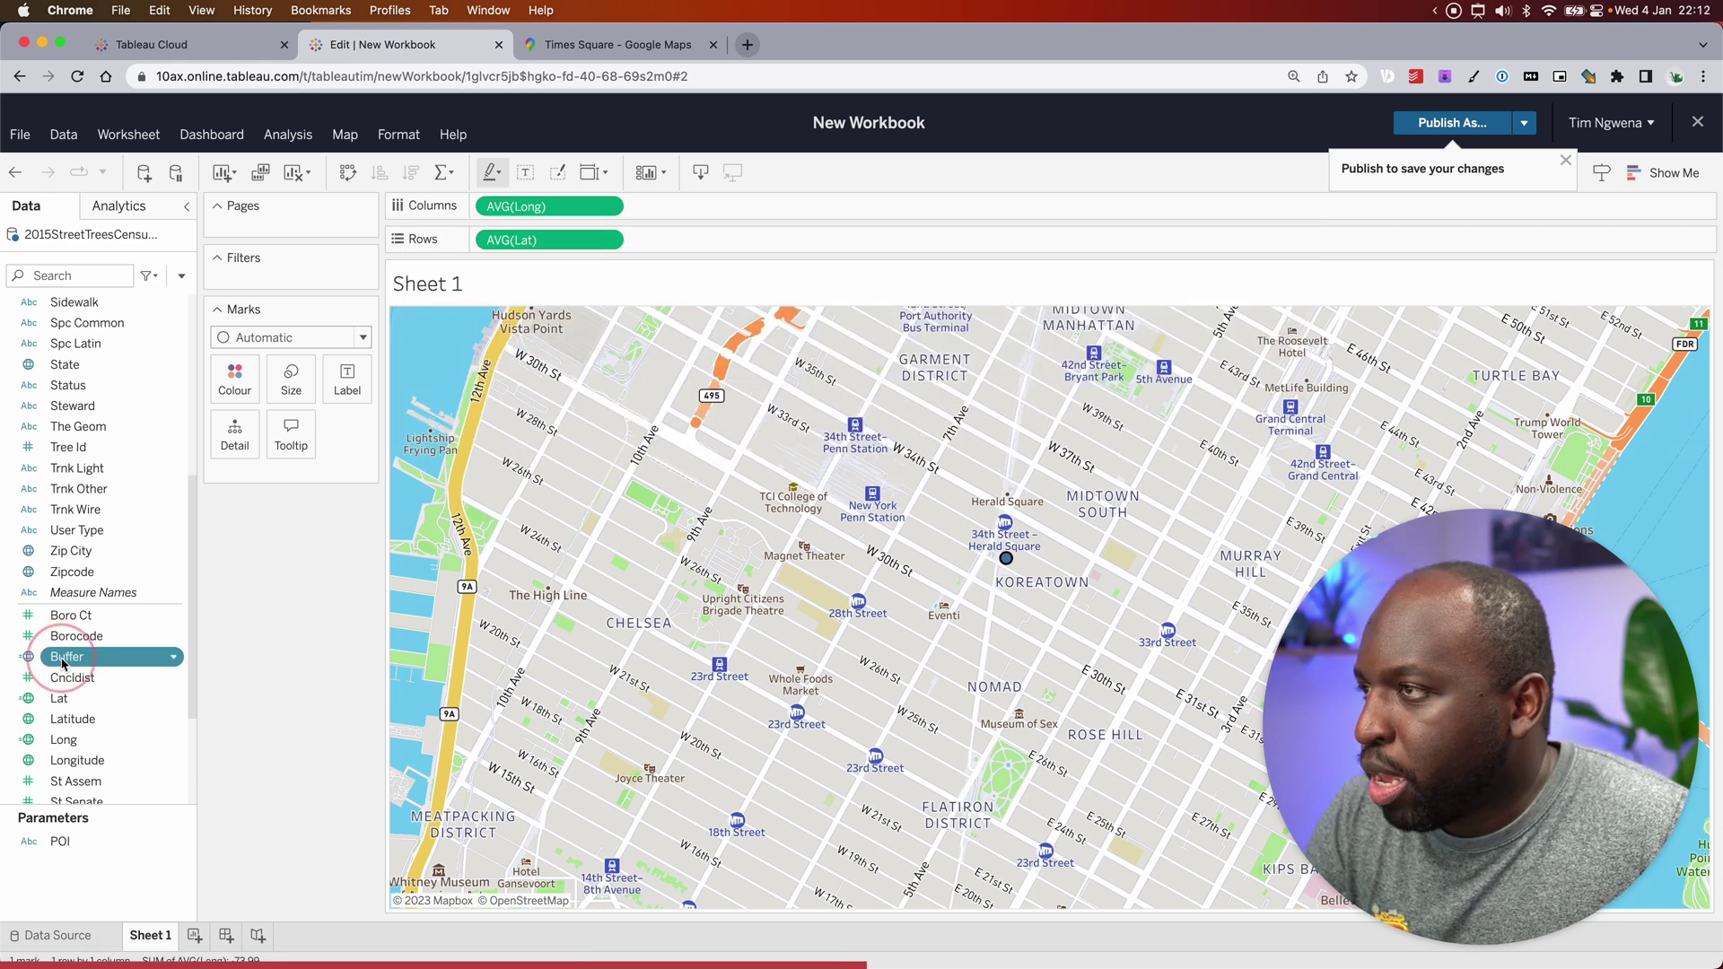
click(219, 669)
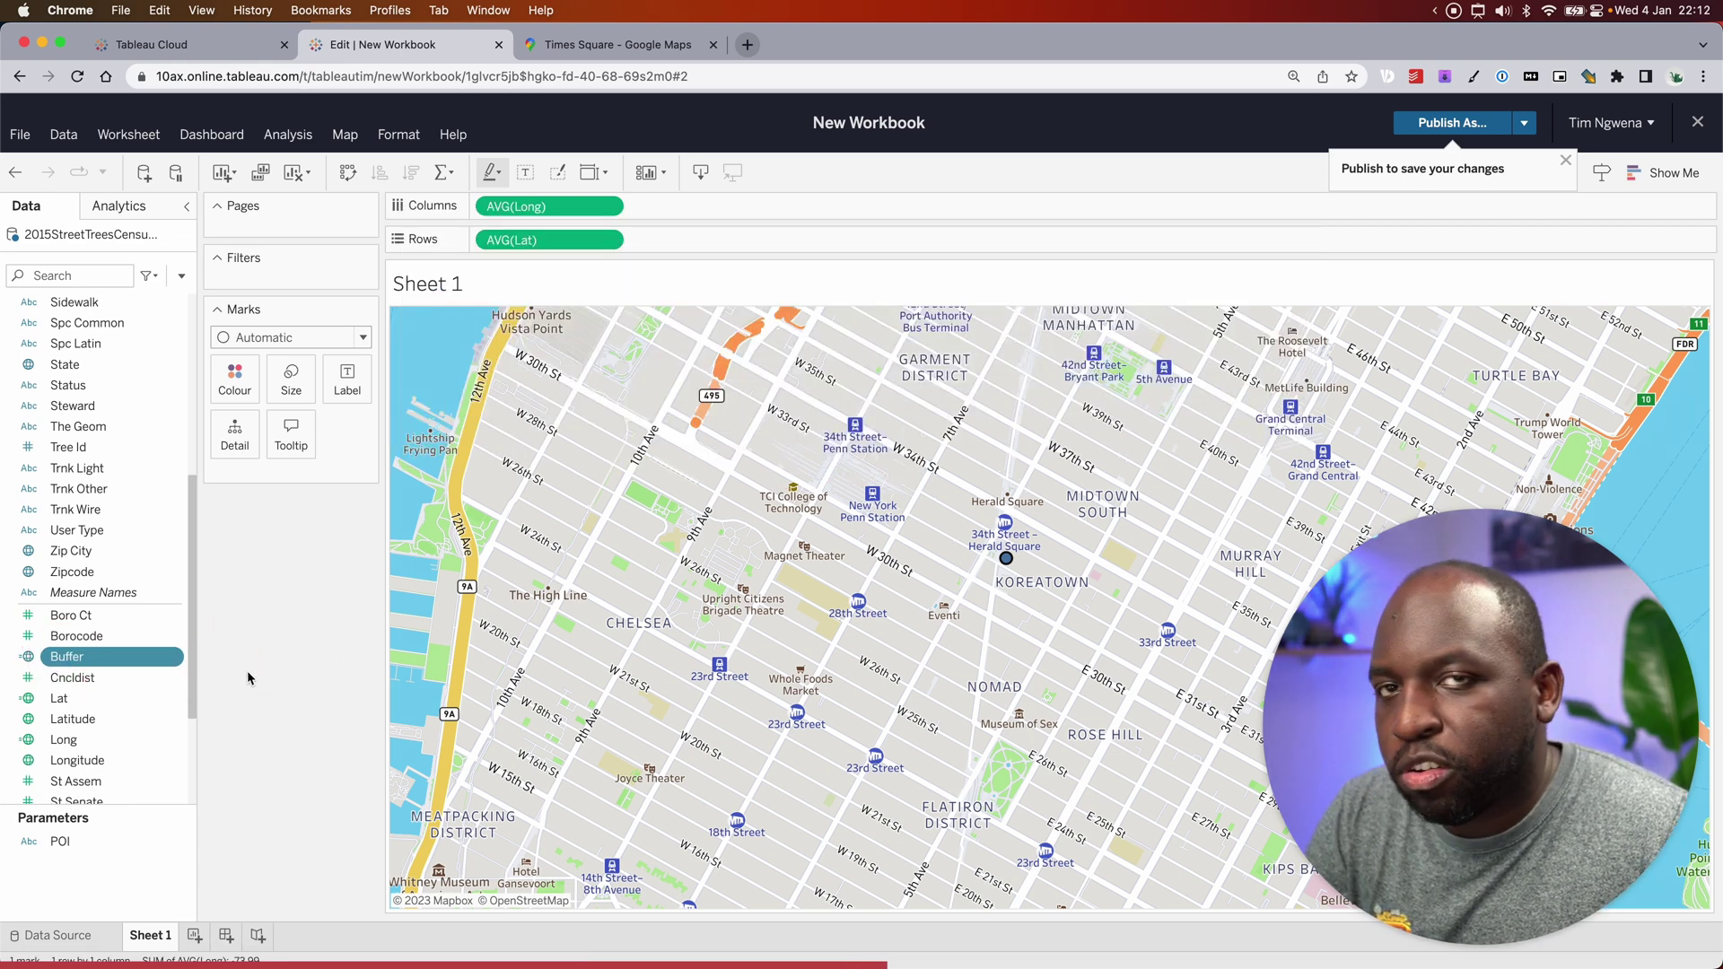
click(307, 172)
click(356, 210)
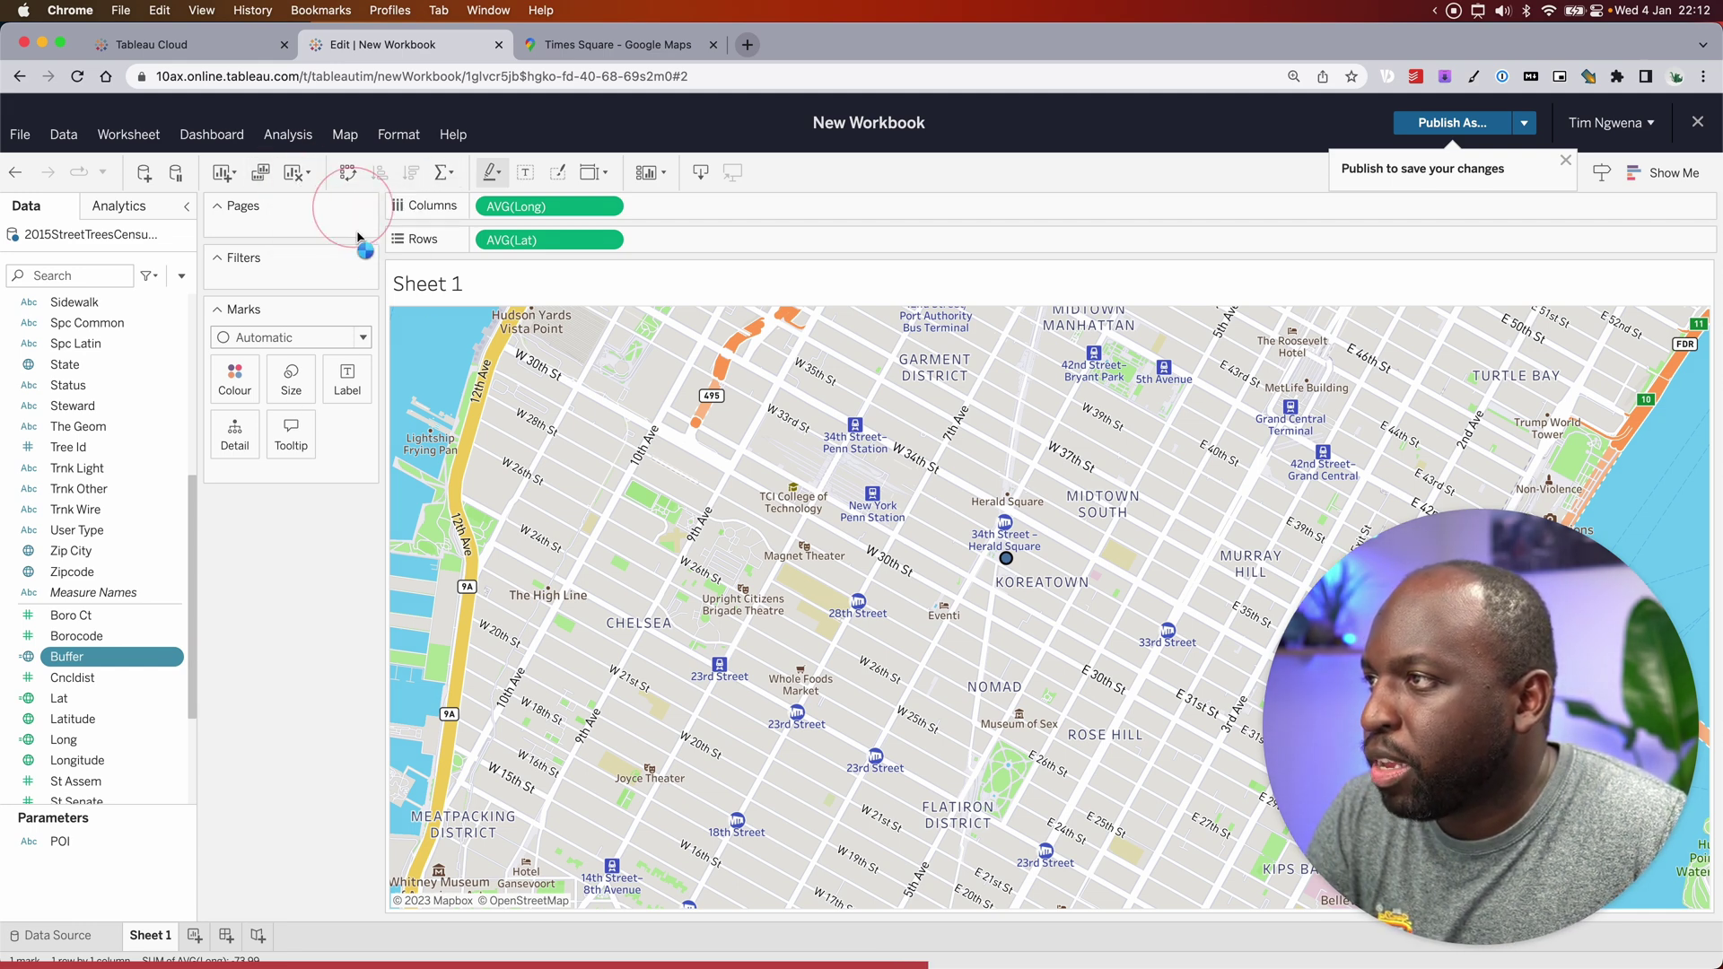
drag(74, 661, 500, 765)
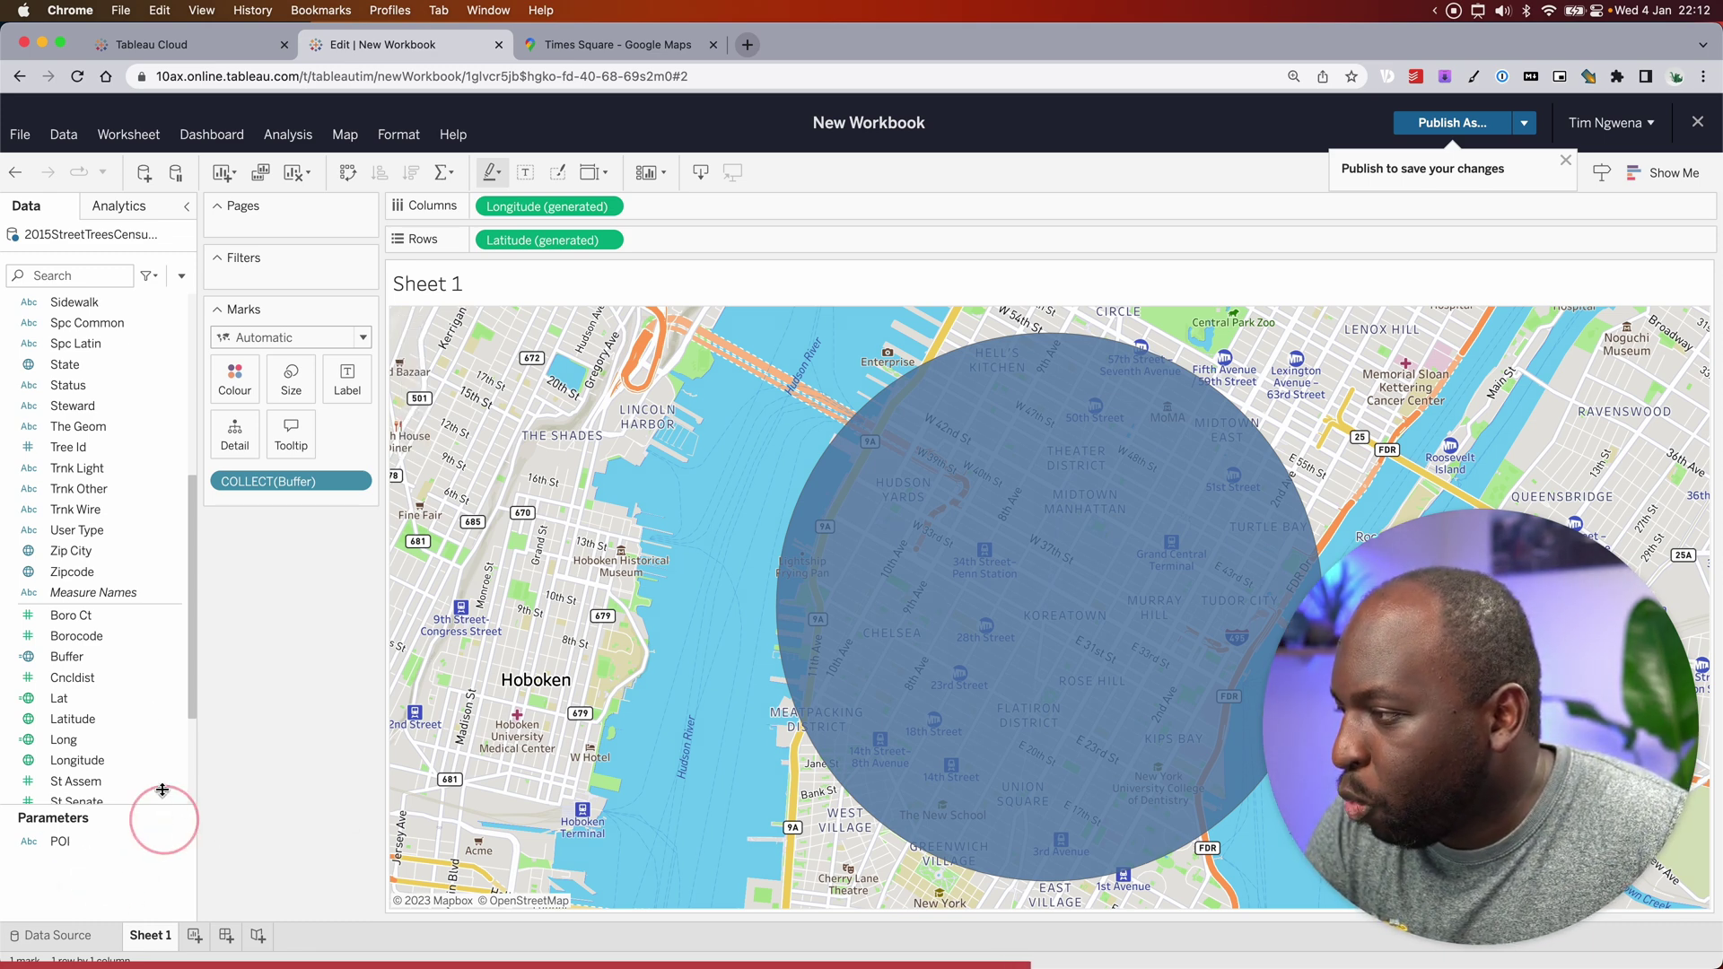
Step: Start a new parameter and set its data type to Integer
click(183, 277)
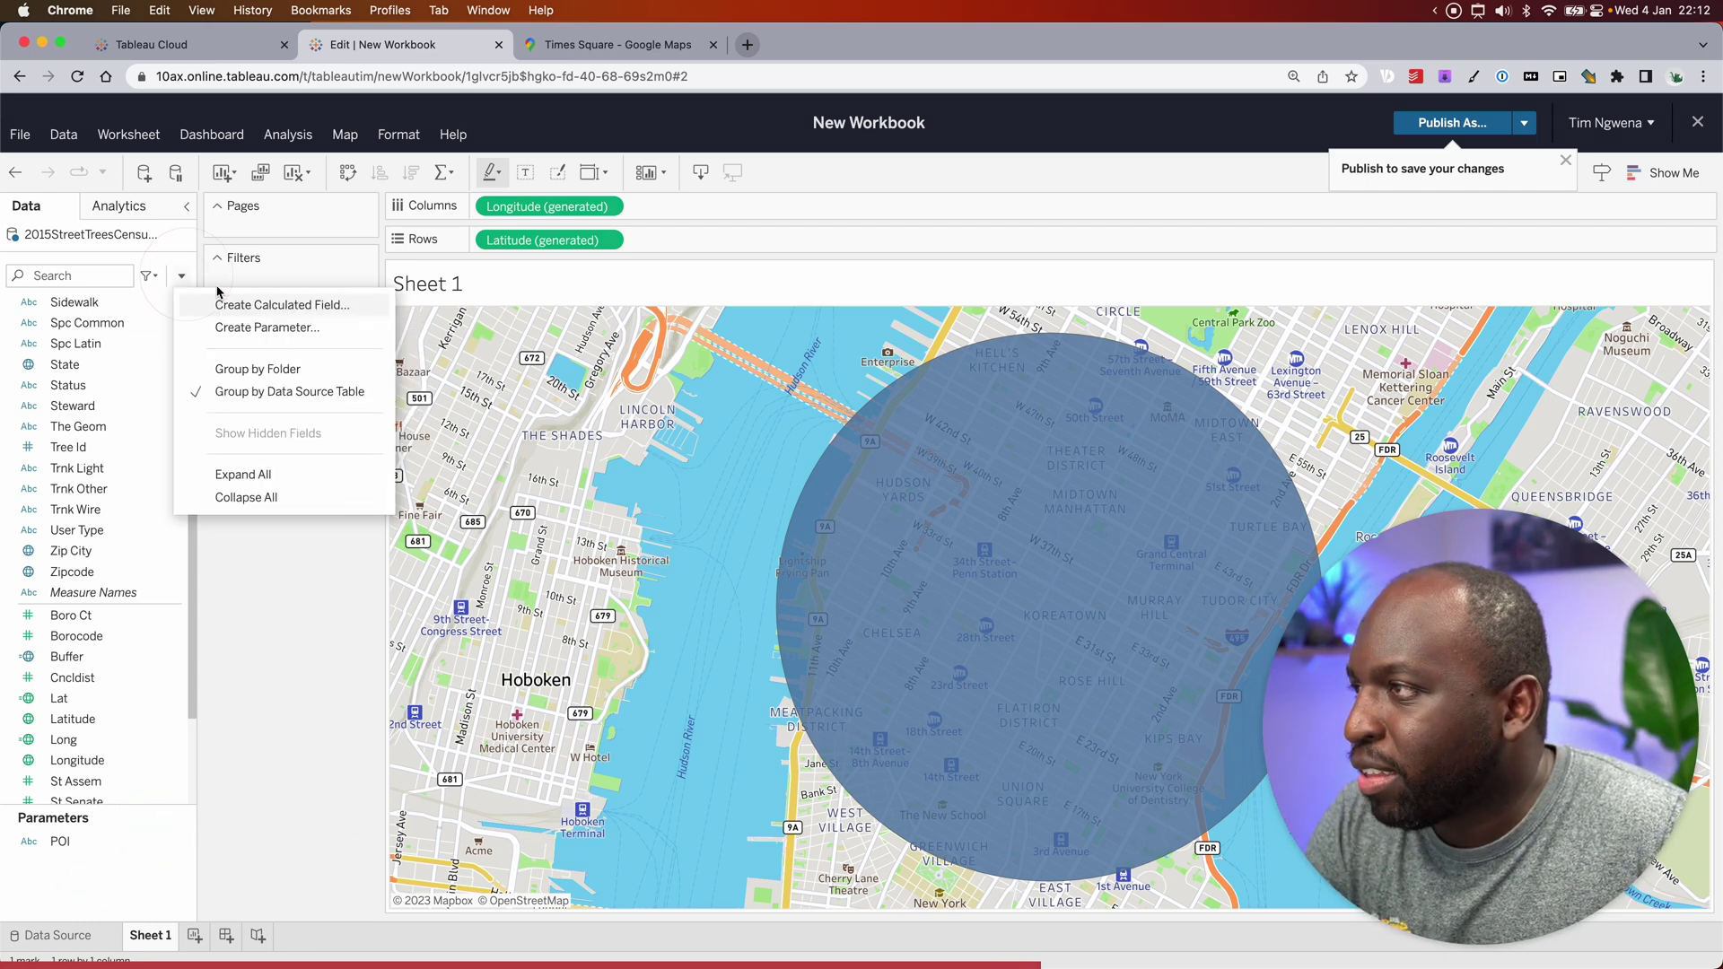
click(266, 328)
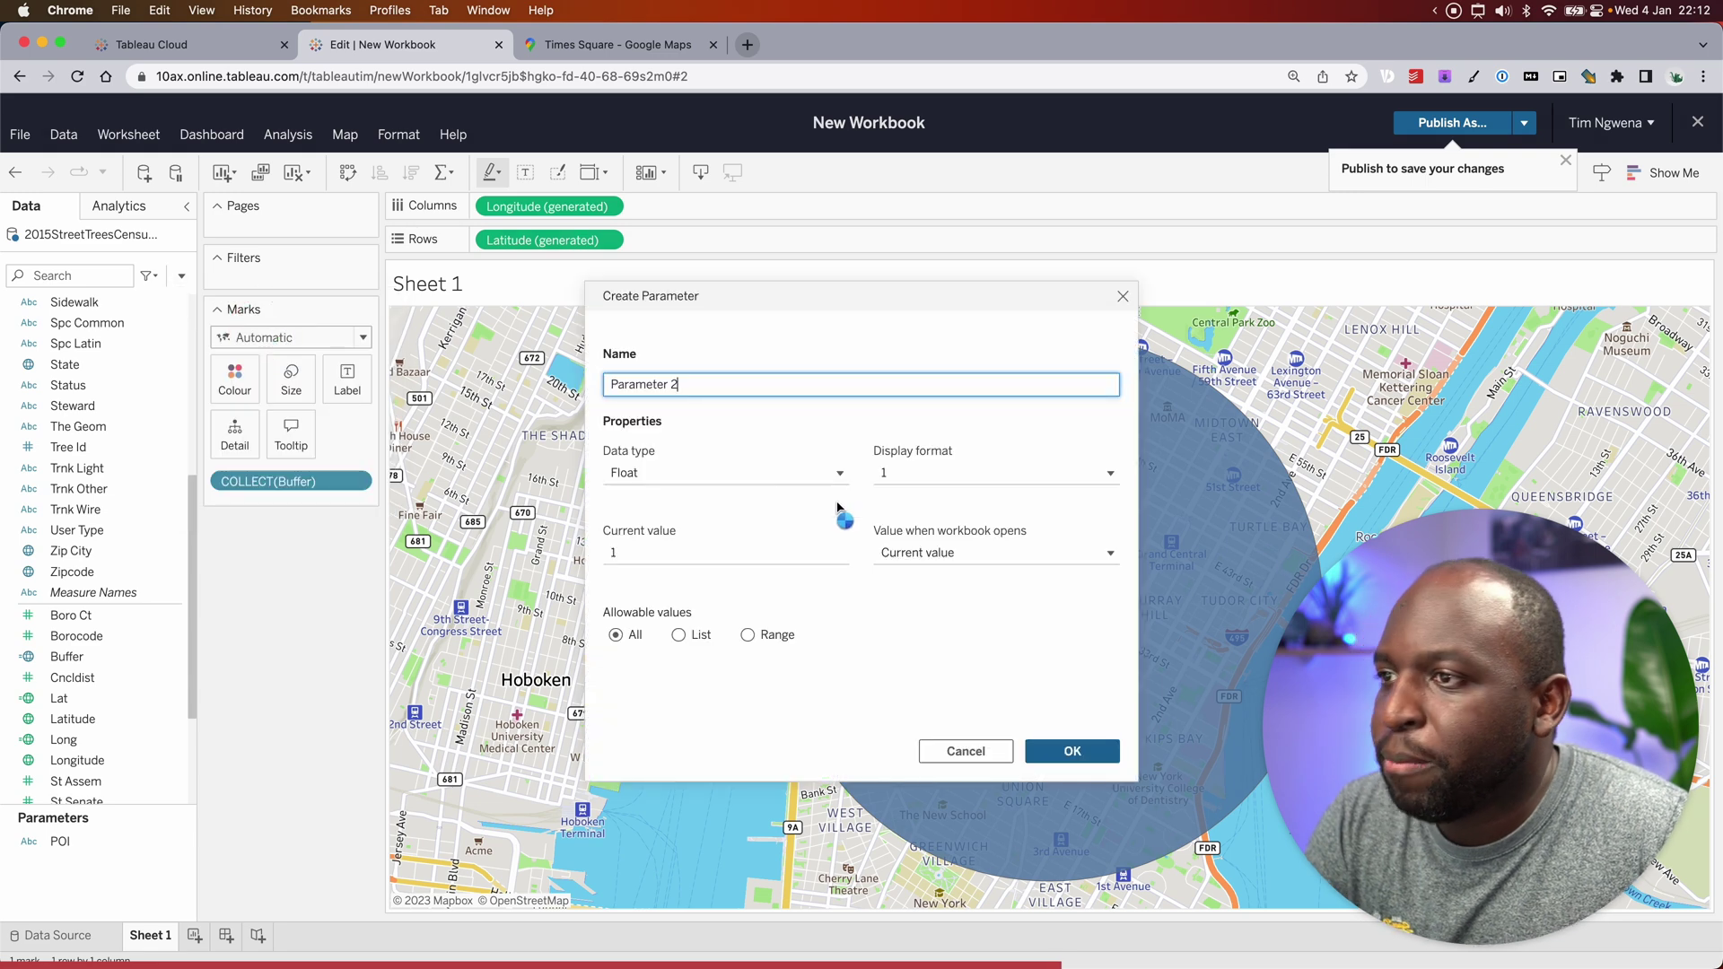
click(703, 480)
click(668, 524)
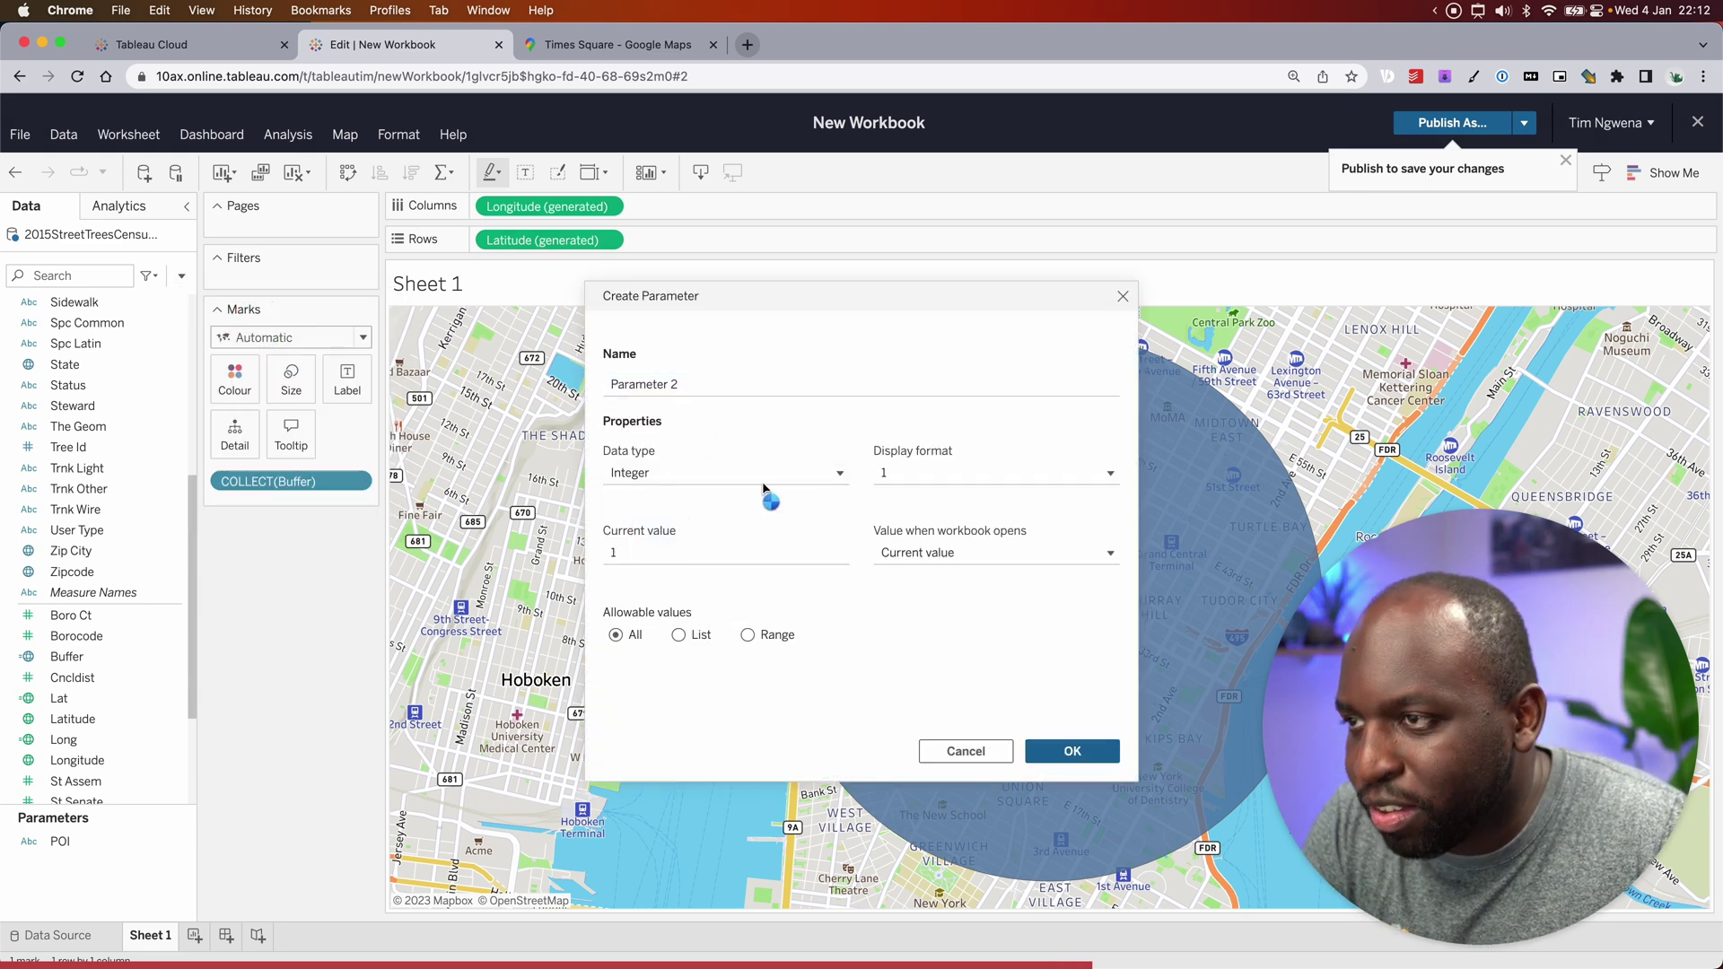
Step: Restrict the parameter to a range with minimum 1, maximum 10 and step size 1, and create it
click(747, 635)
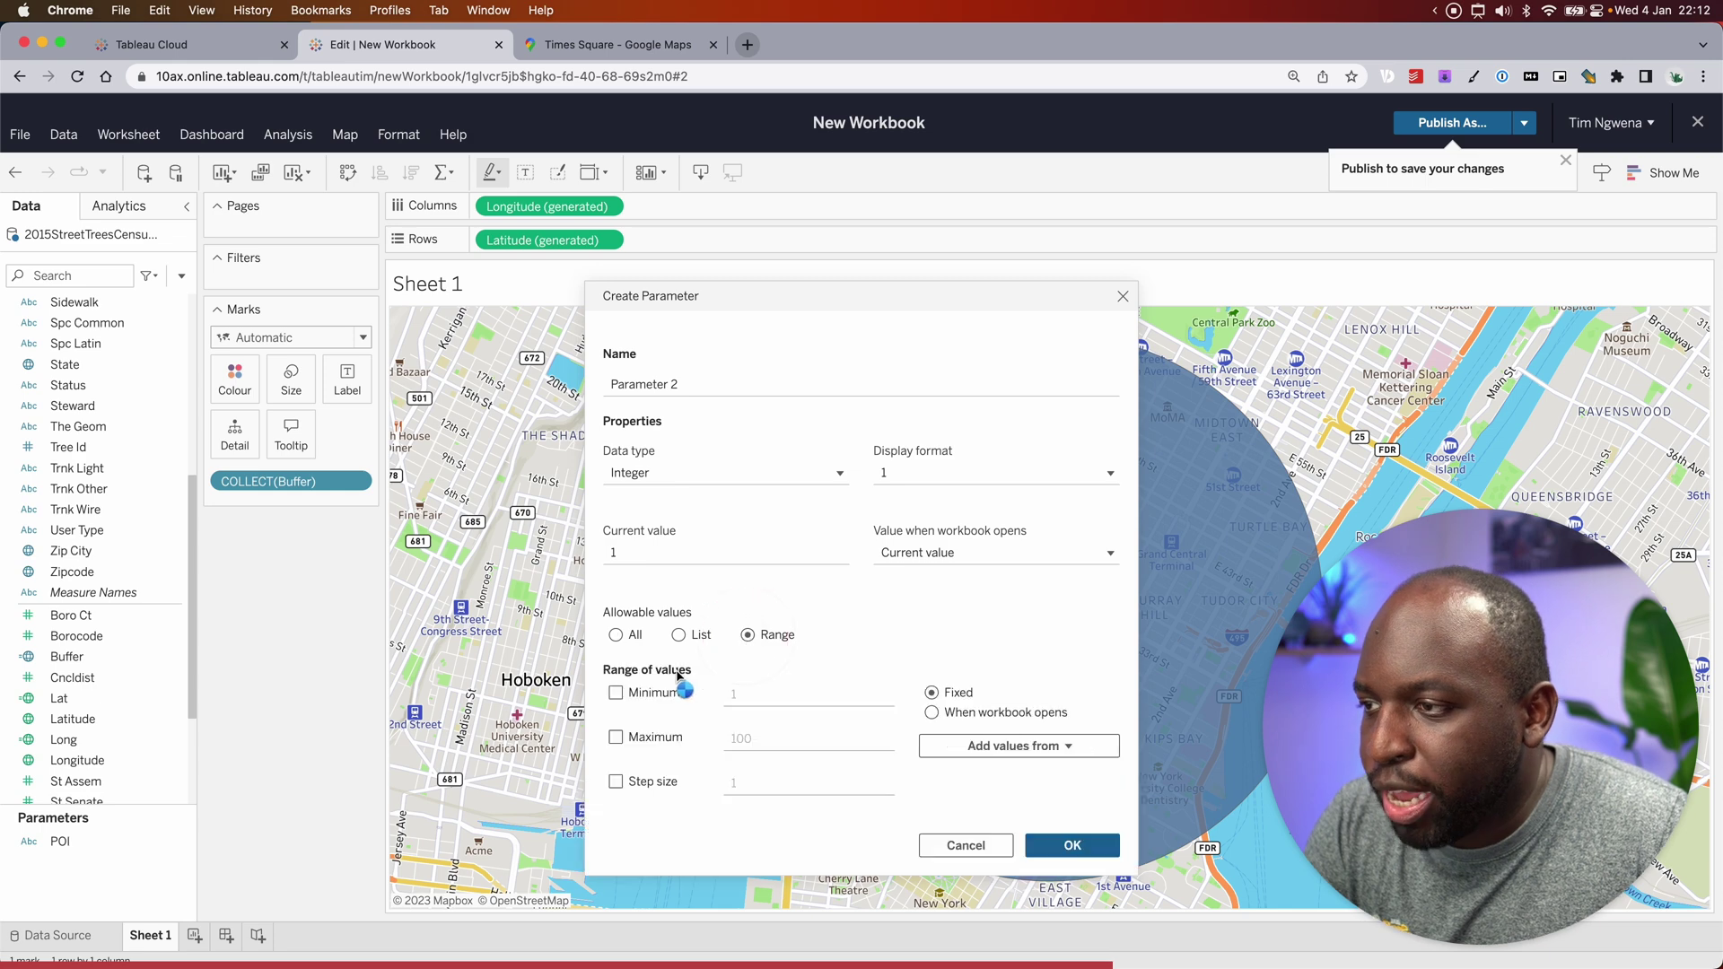
click(619, 695)
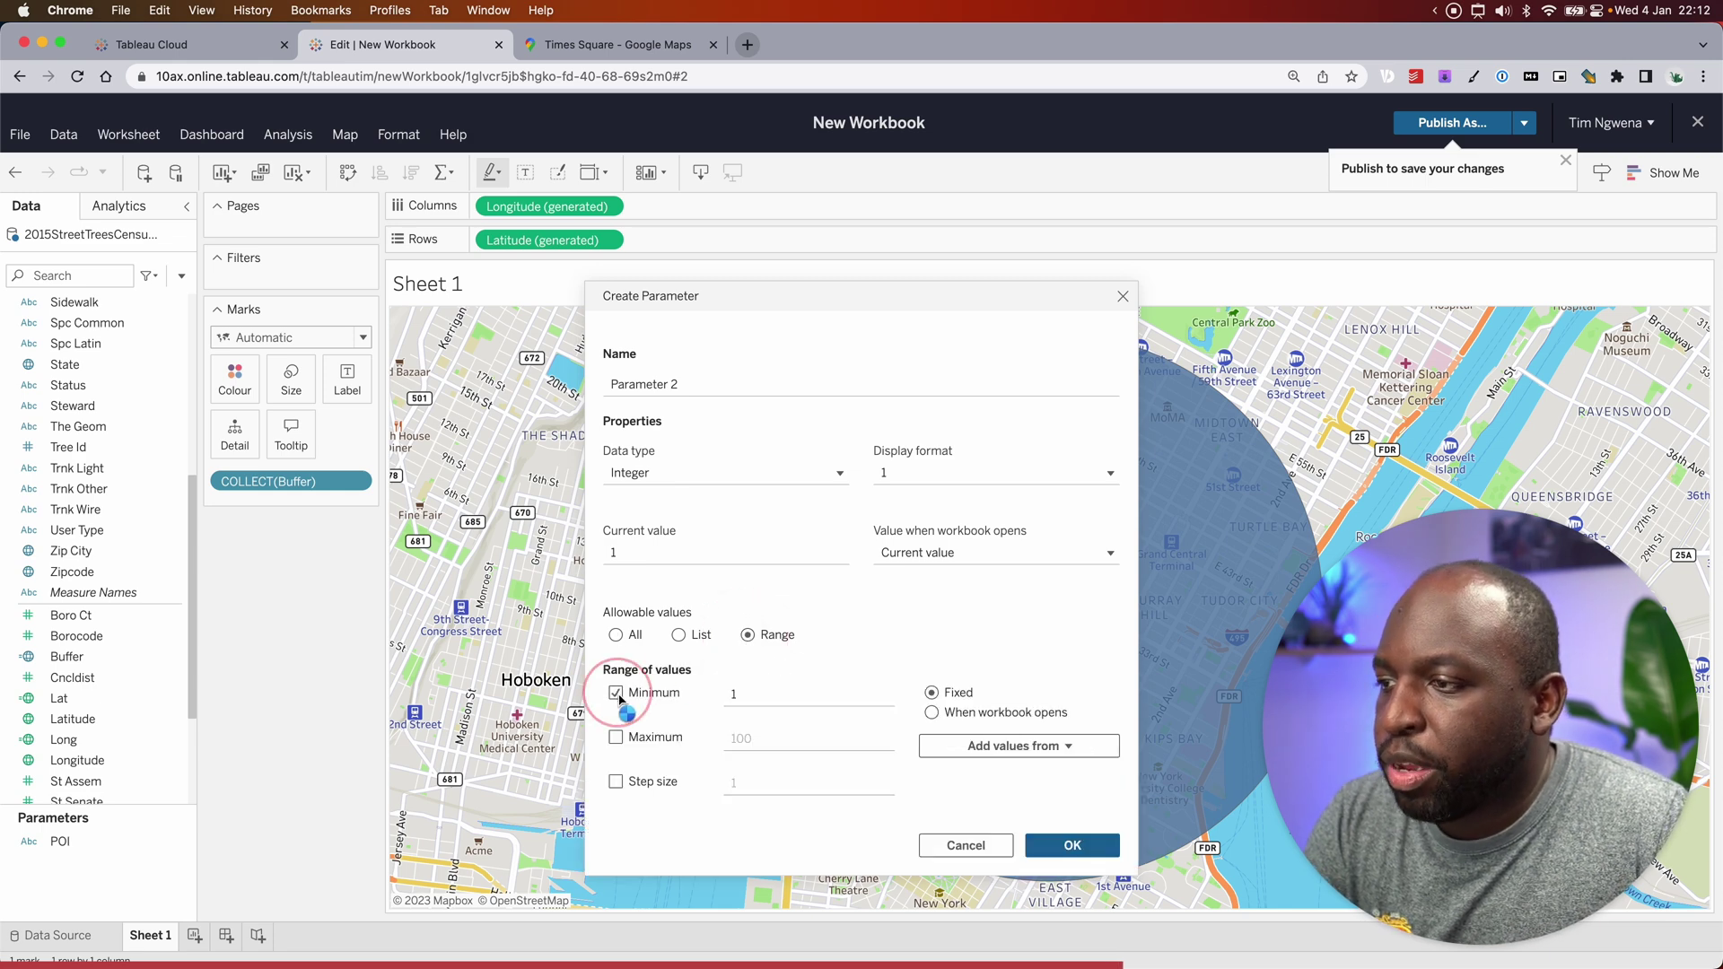
click(616, 737)
click(741, 738)
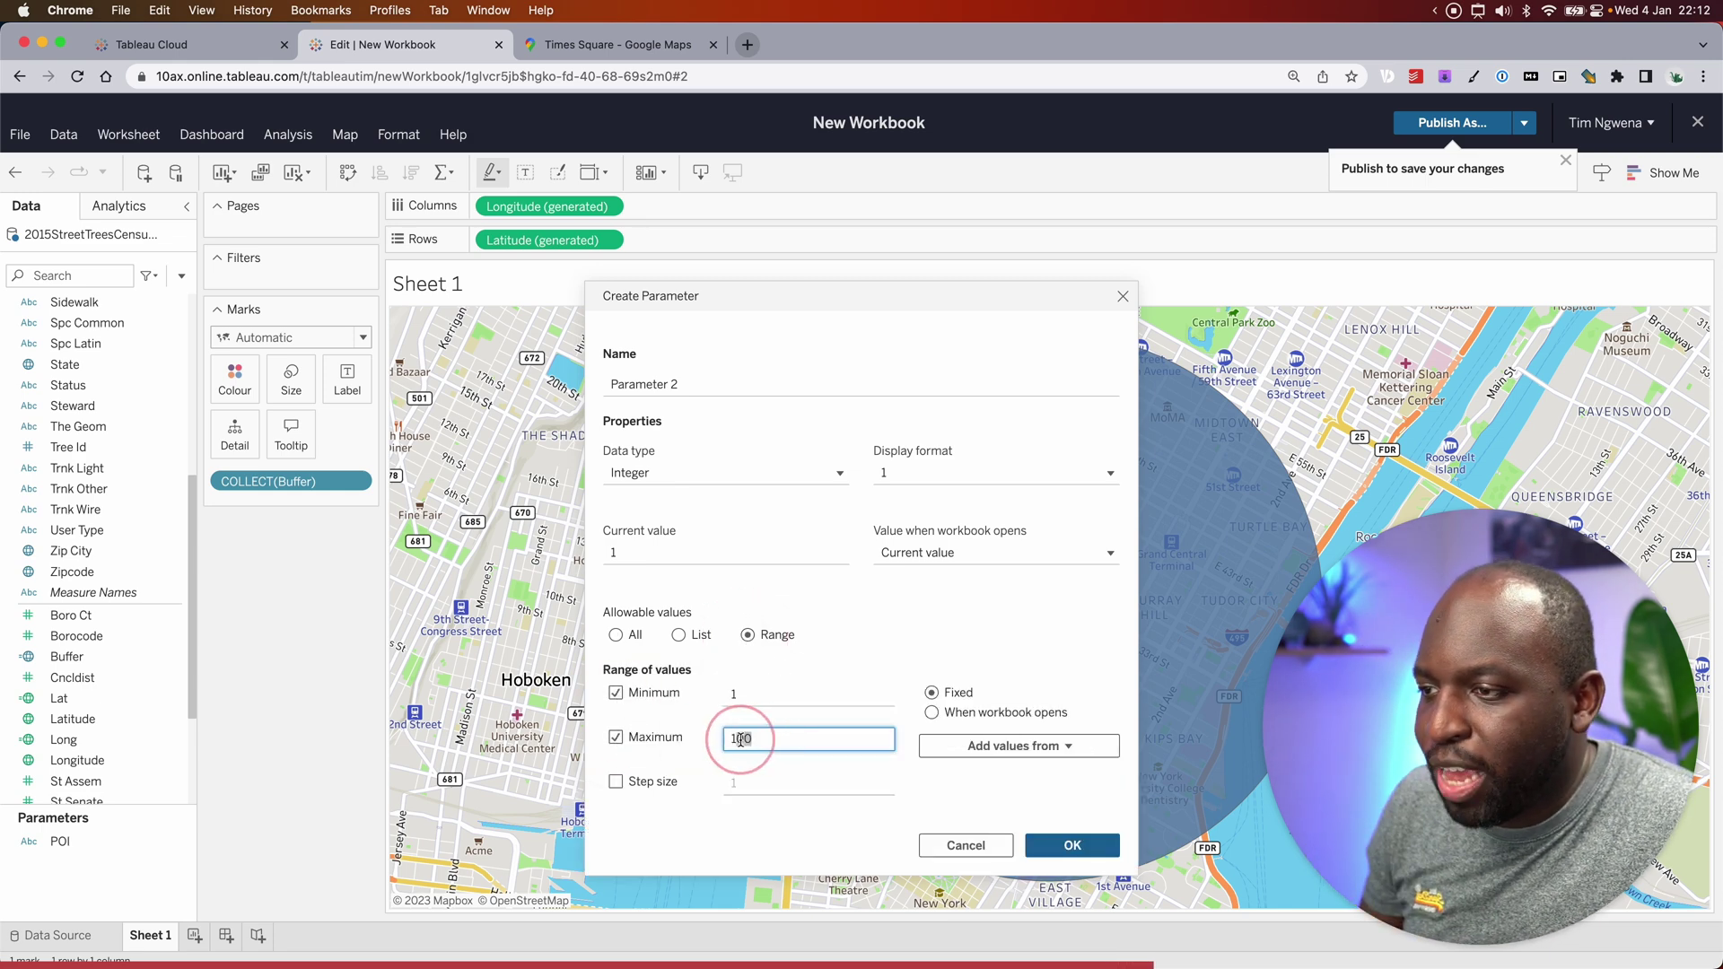
key(BackSpace)
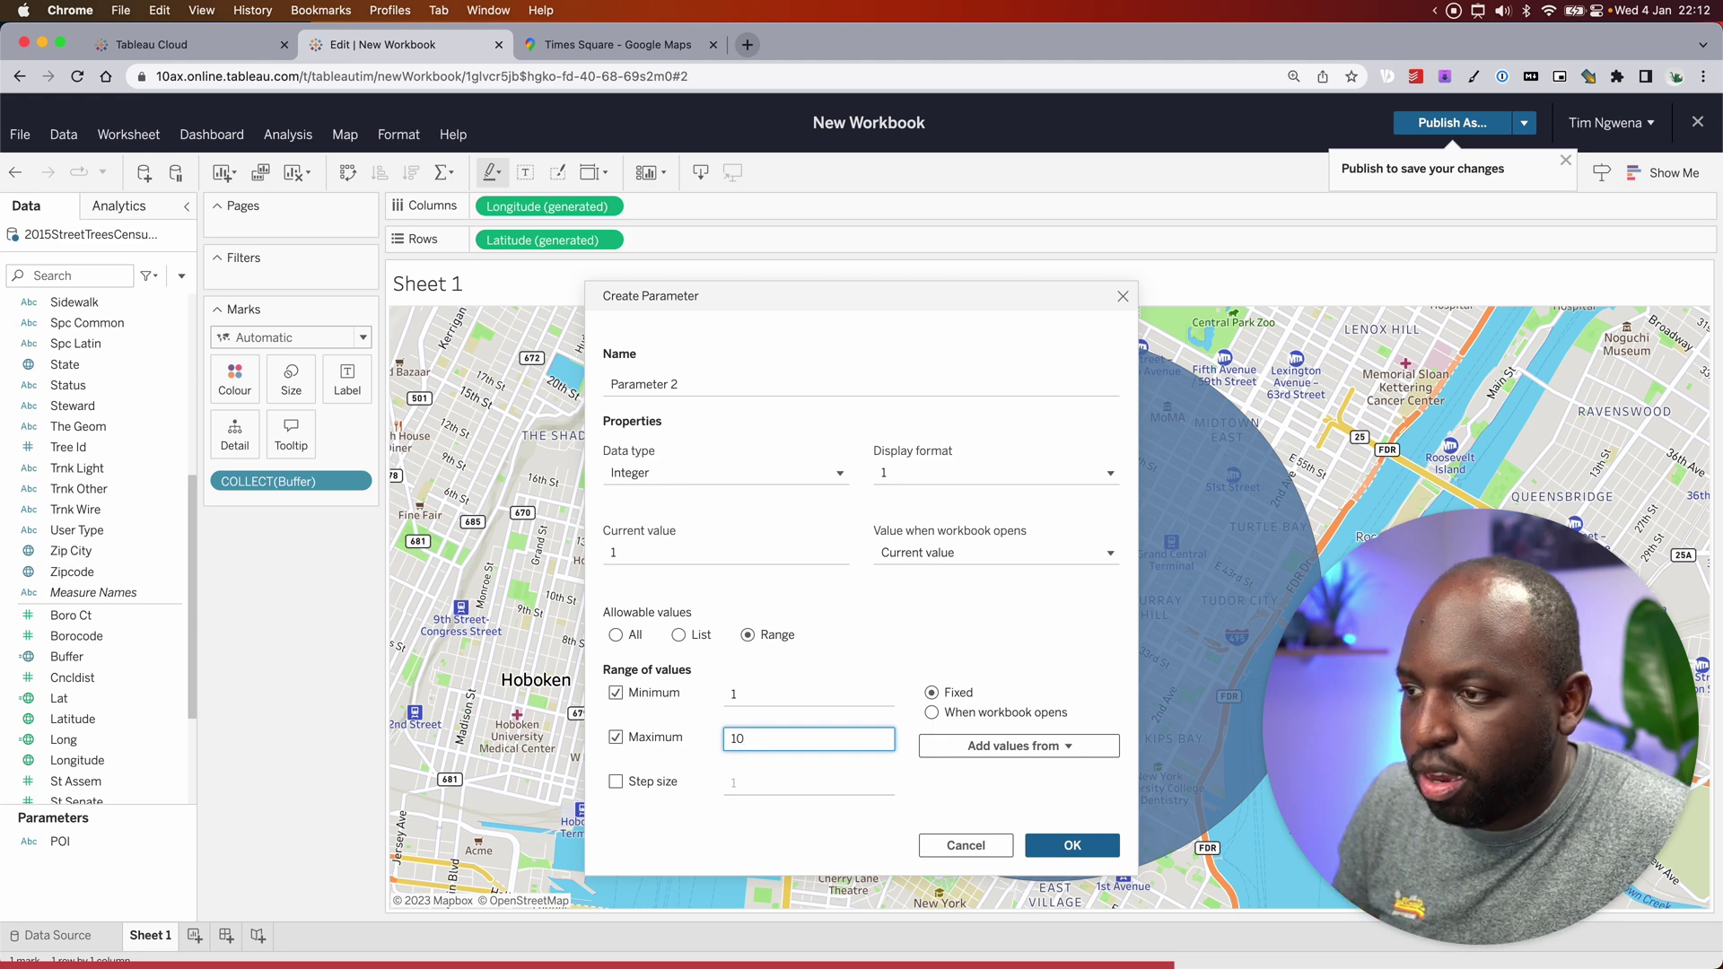
click(618, 782)
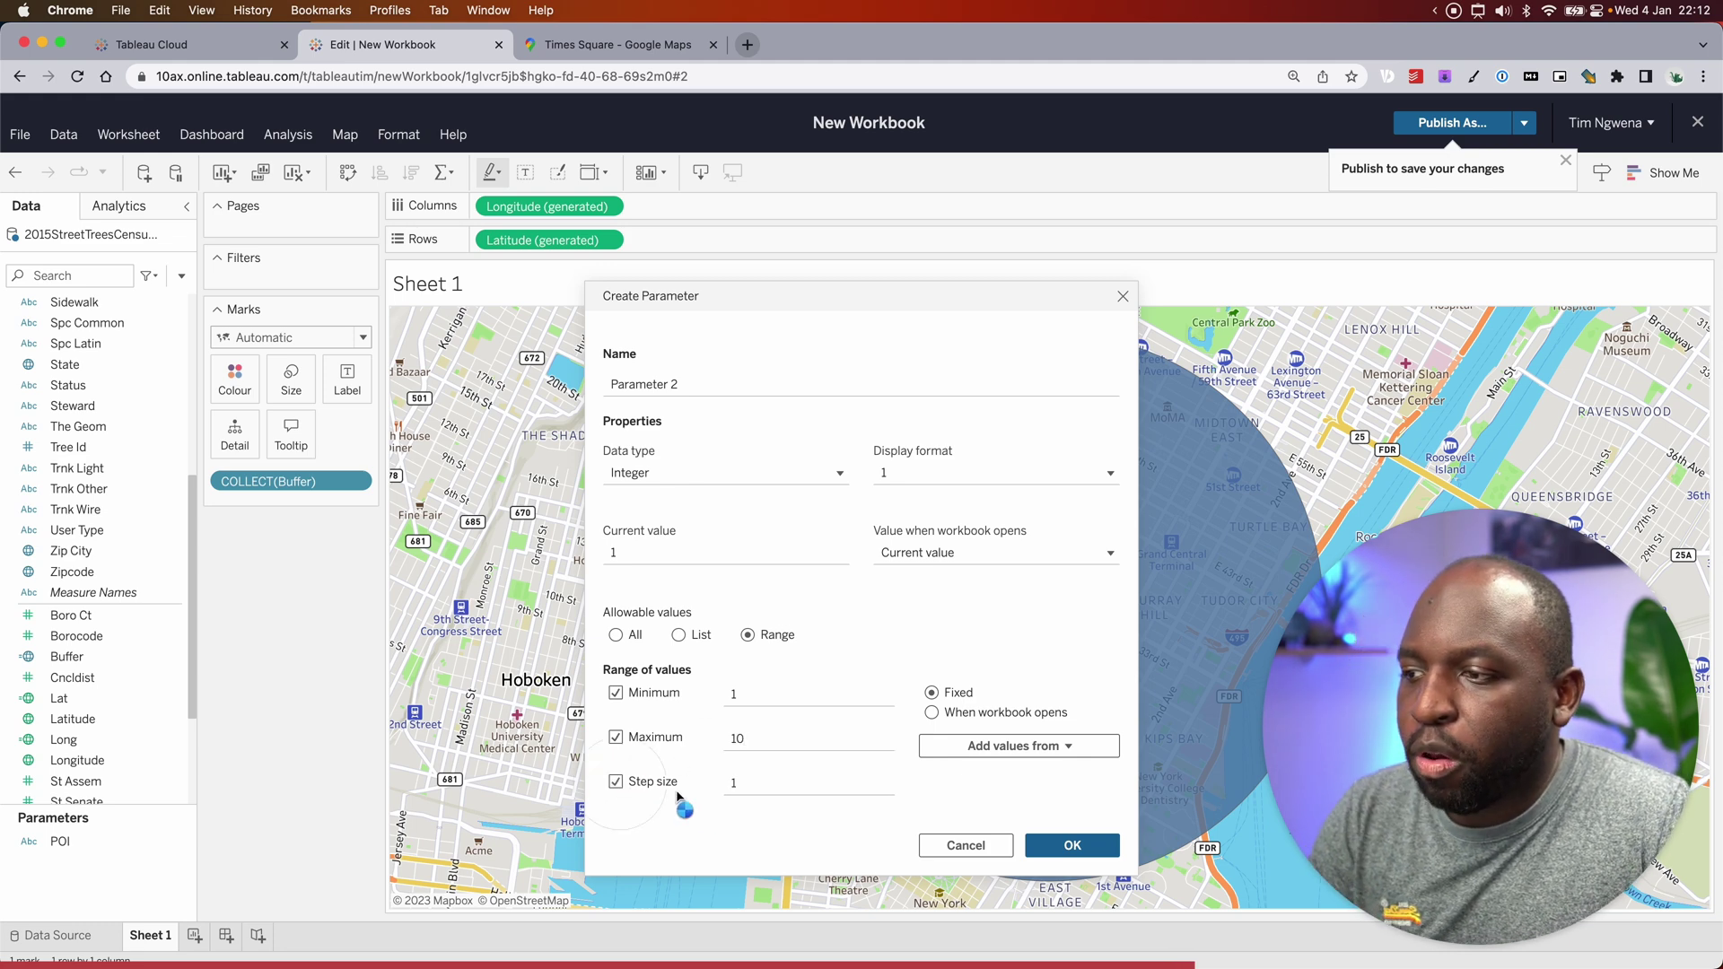
click(1040, 847)
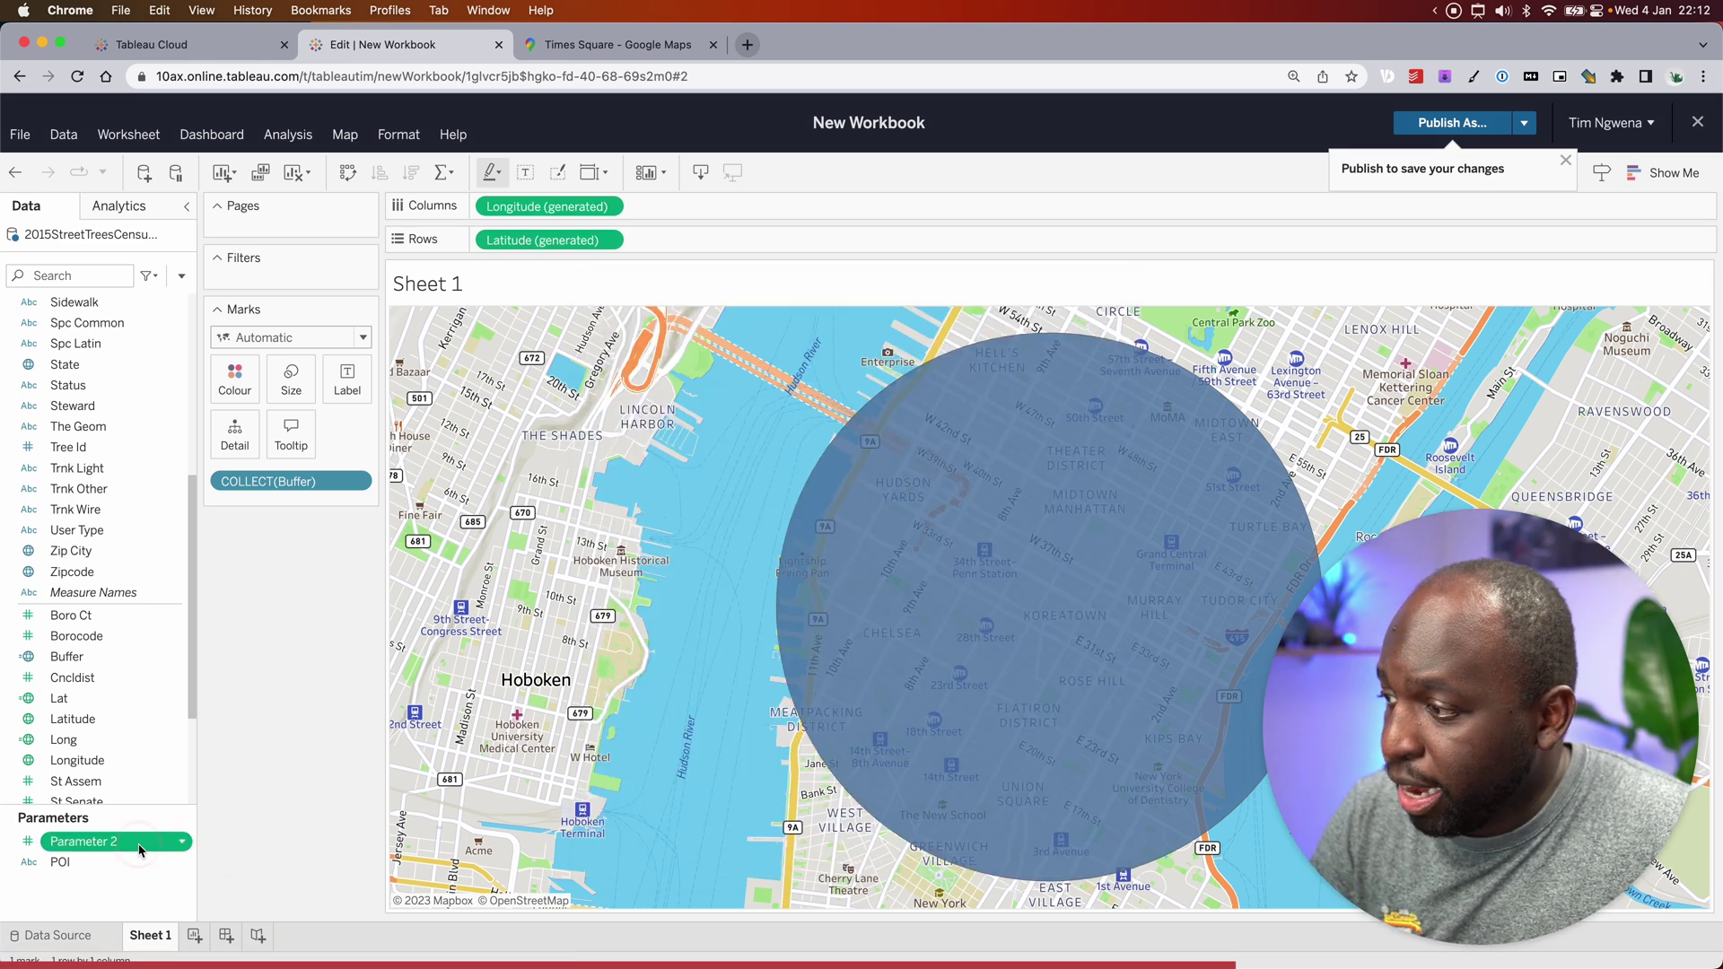
Step: Show the new integer parameter's control on the sheet
right_click(139, 849)
click(139, 579)
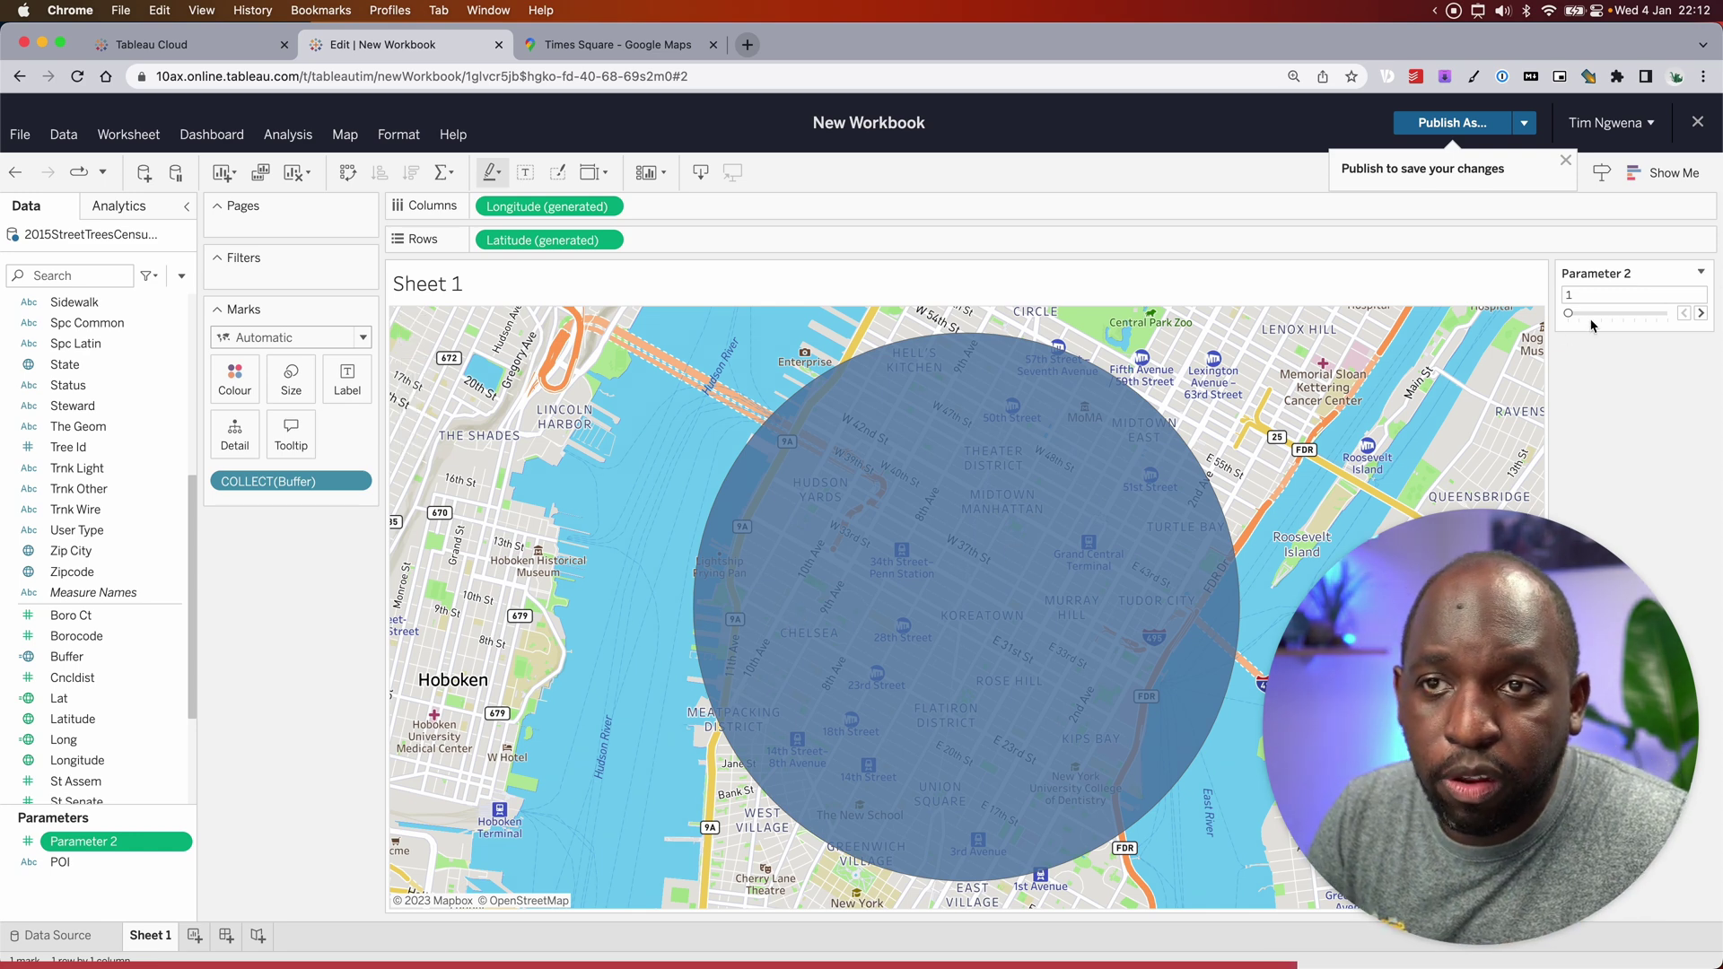
key(ctrl+alt+a)
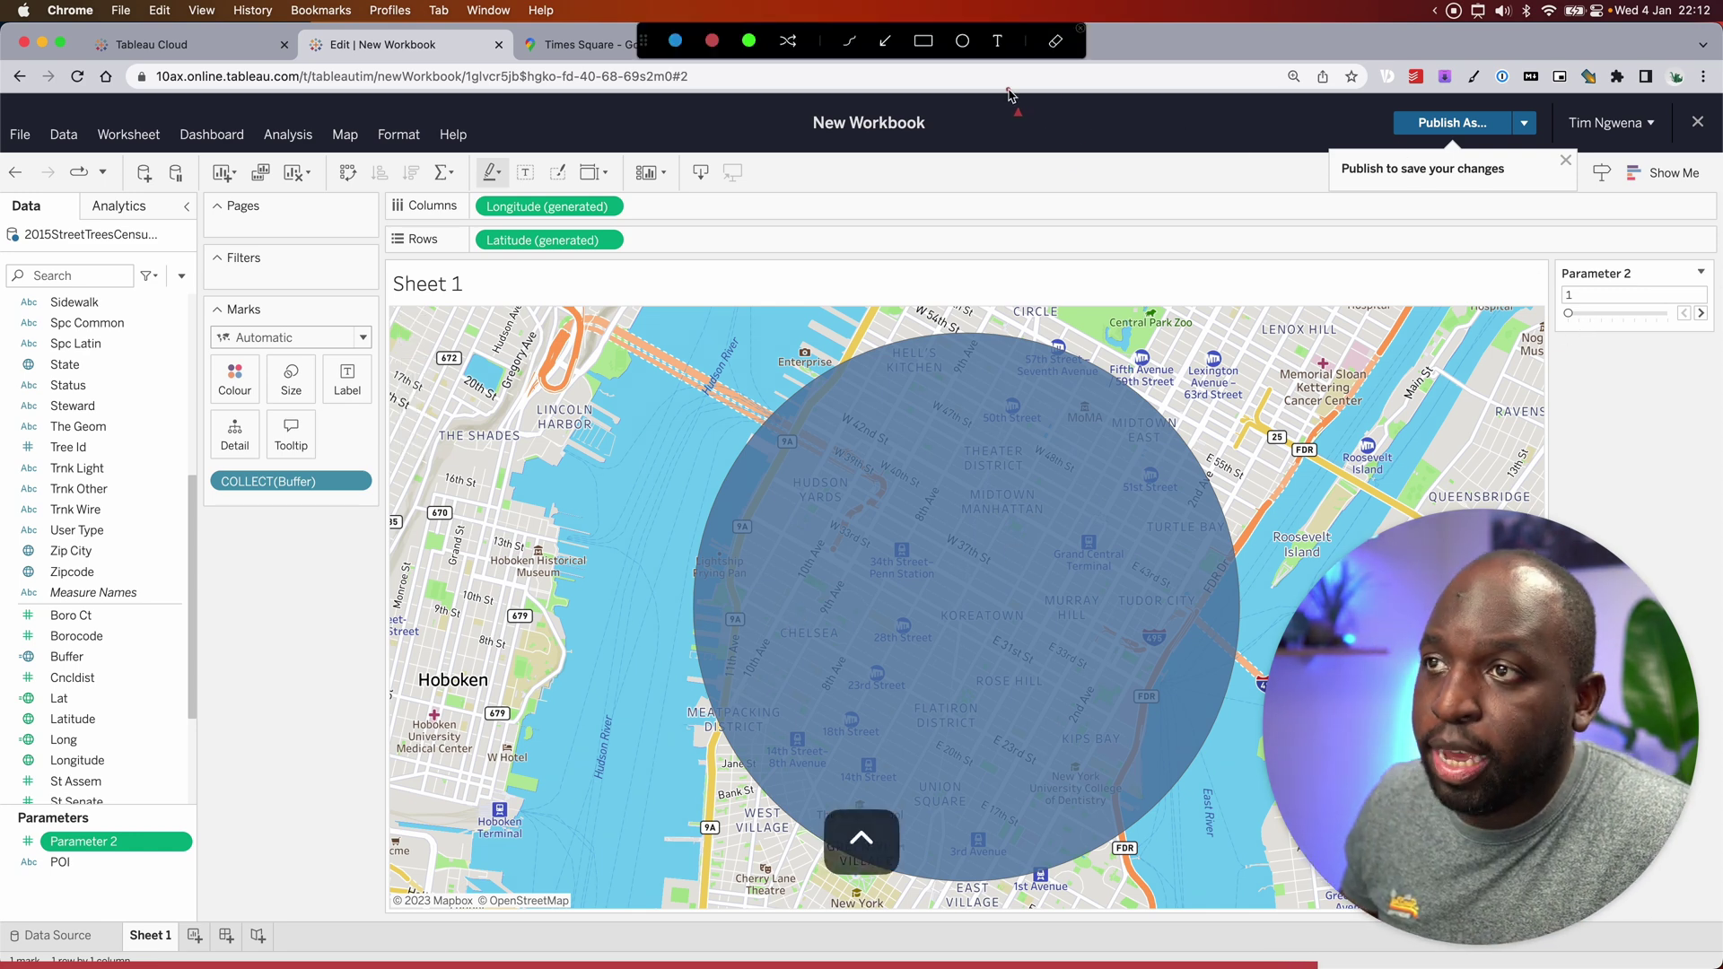
drag(1008, 88, 1572, 315)
key(Escape)
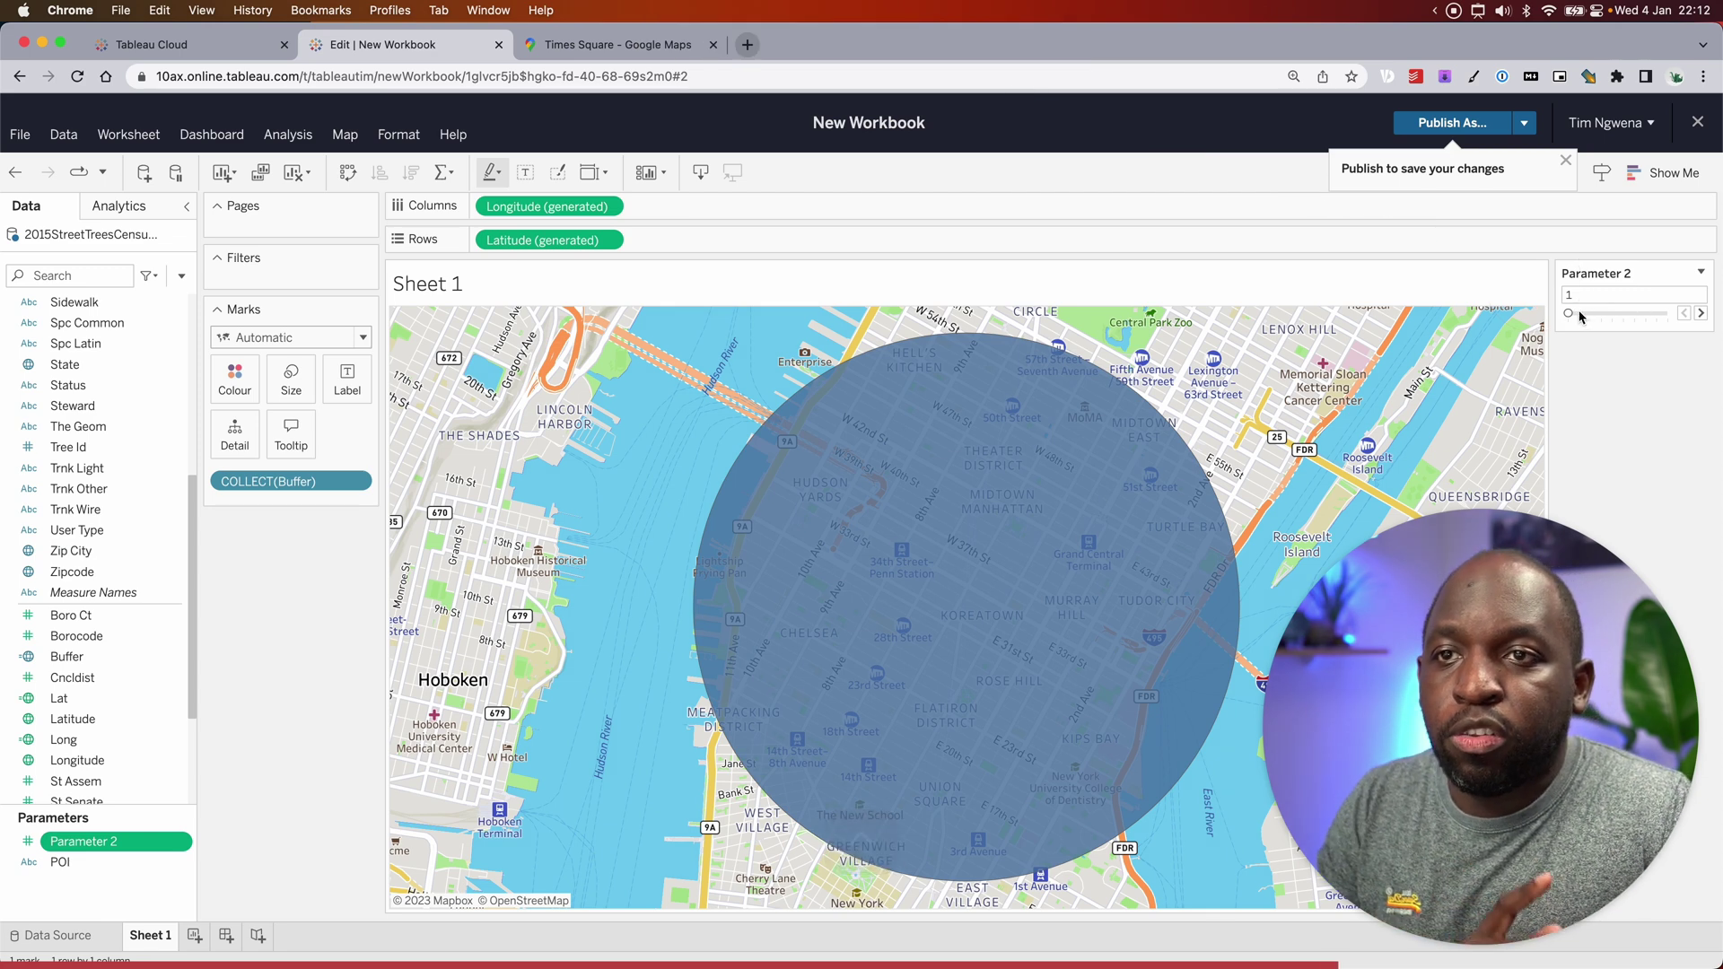
Step: Rename the new integer parameter as Radius
right_click(126, 840)
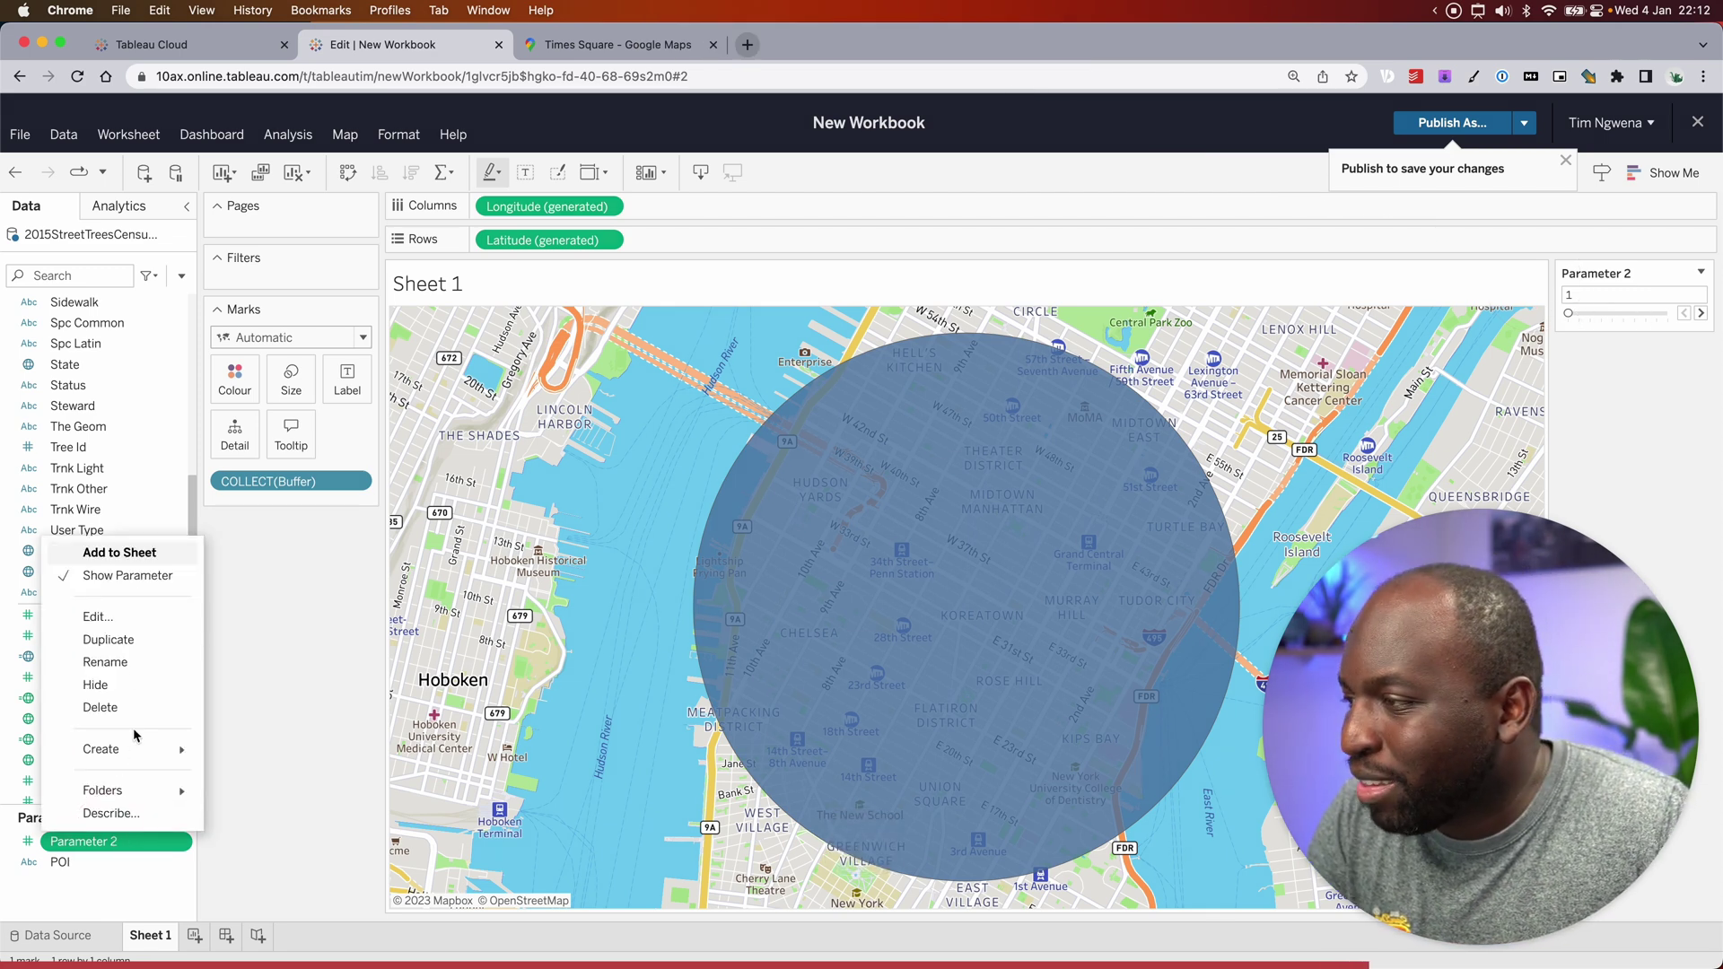
click(105, 662)
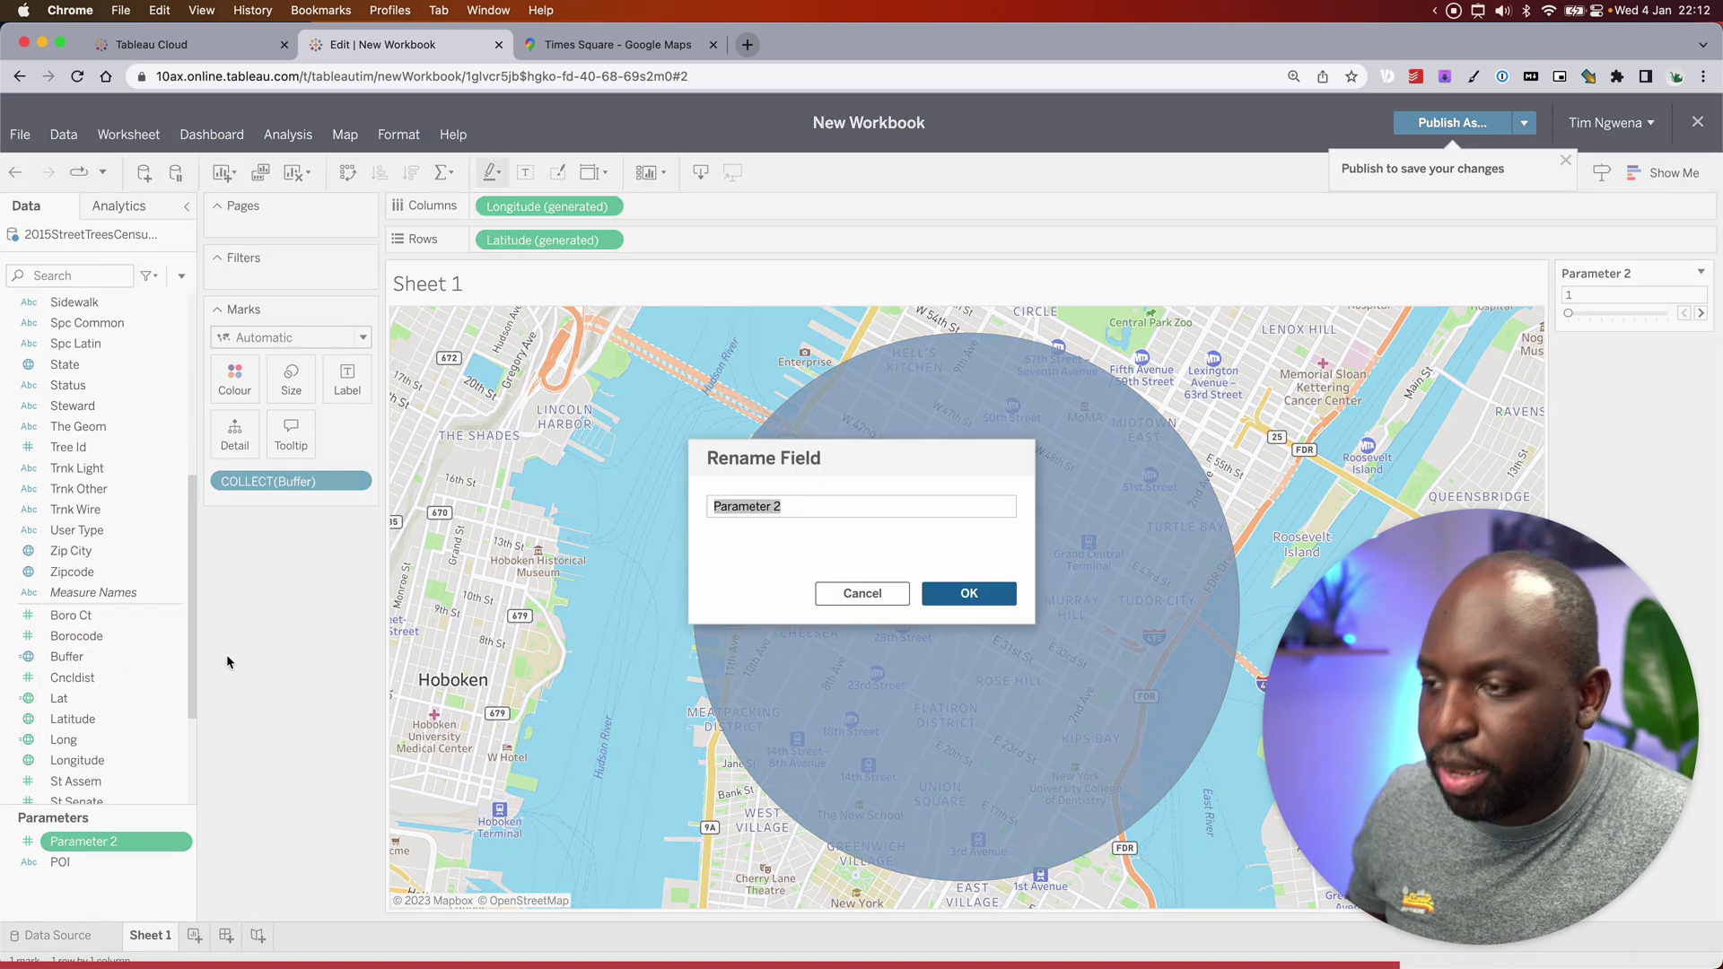
text(Radius)
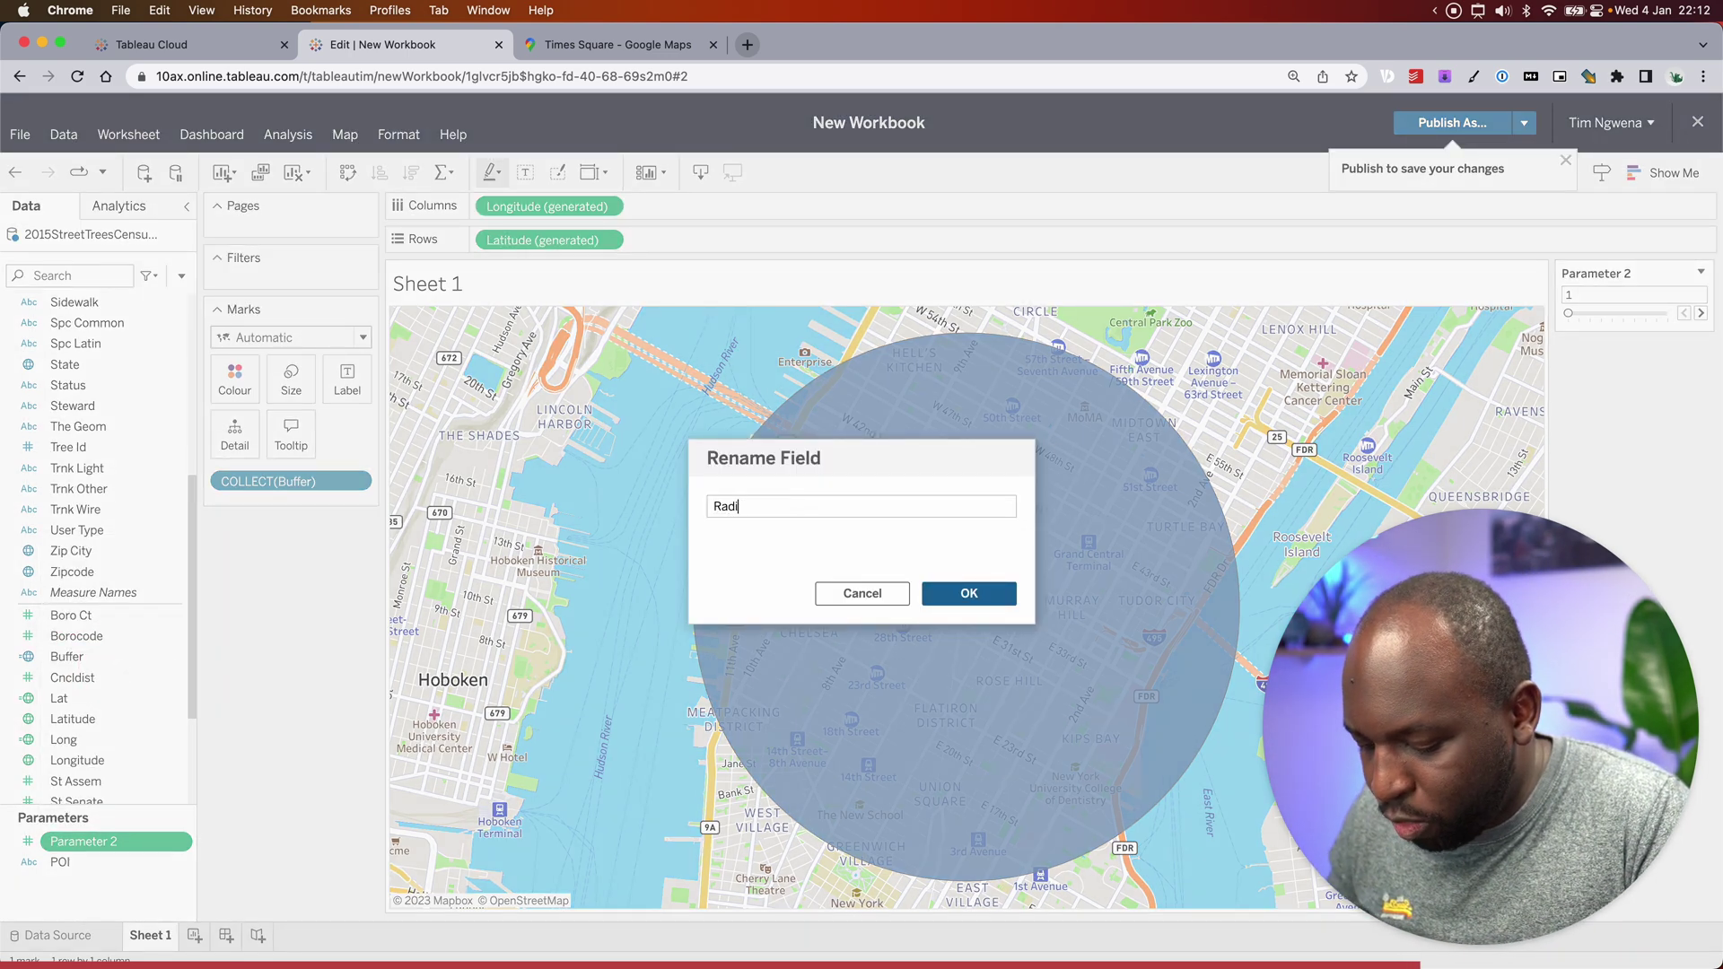
click(969, 593)
Step: Edit the Buffer calculation so its distance uses the Radius parameter: BUFFER(MAKEPOINT([Lat],[Long]),[Radius],'km')
right_click(91, 666)
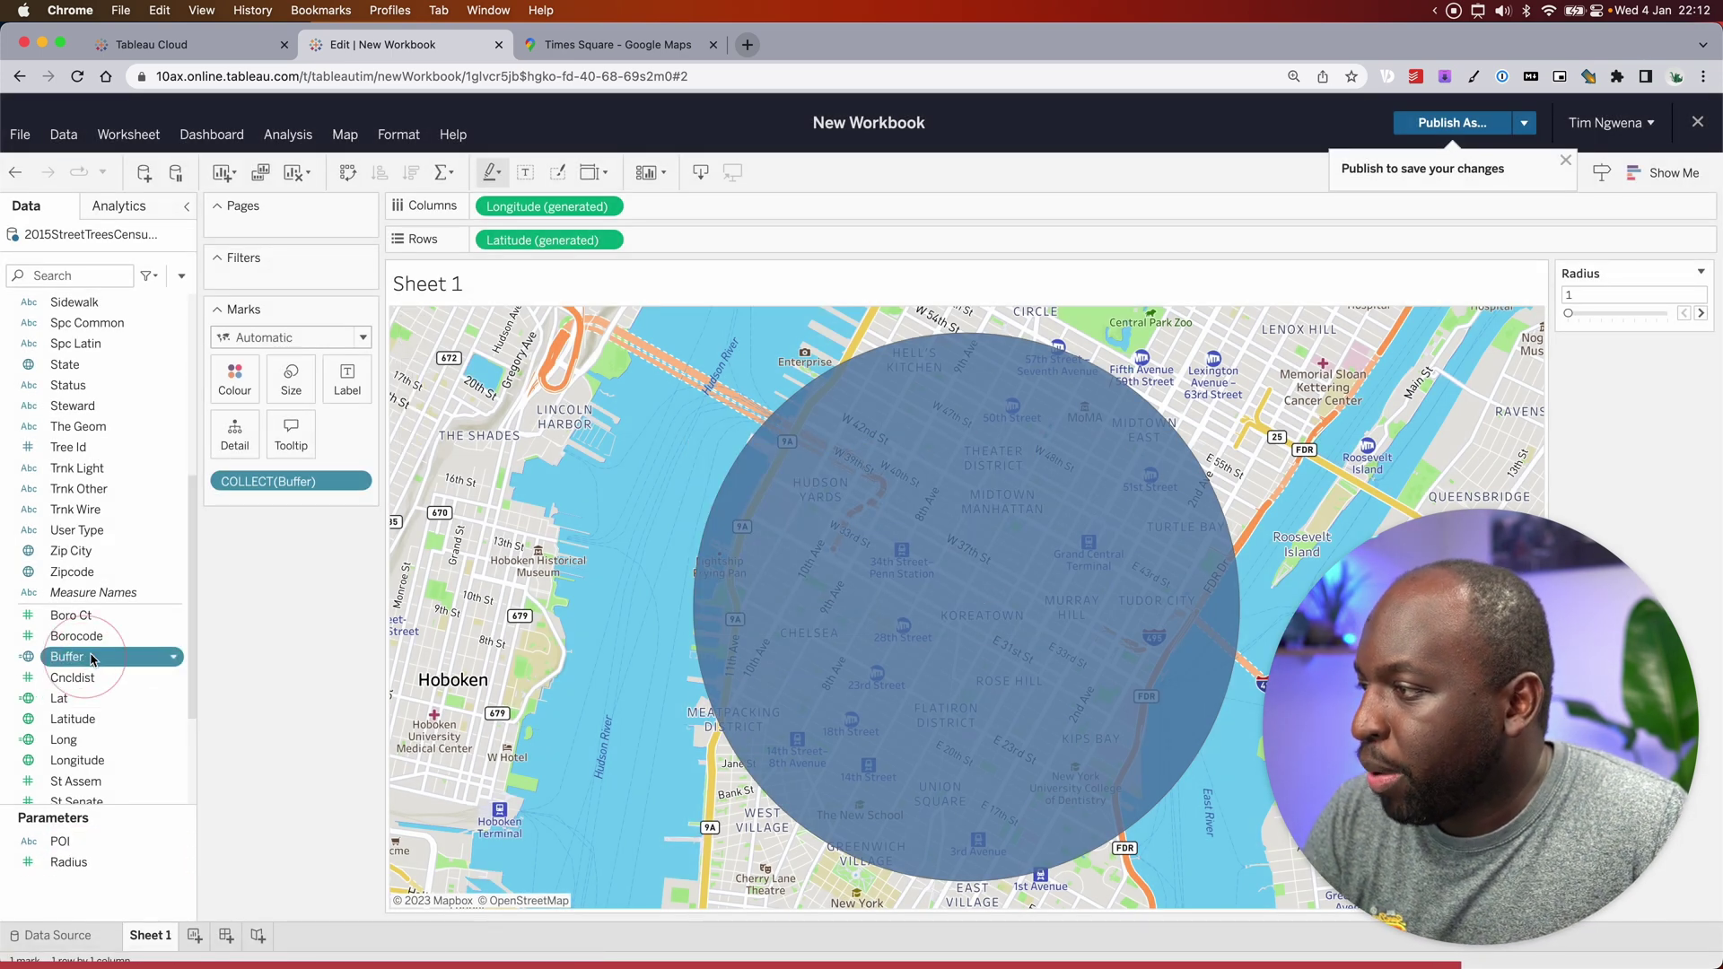
click(107, 406)
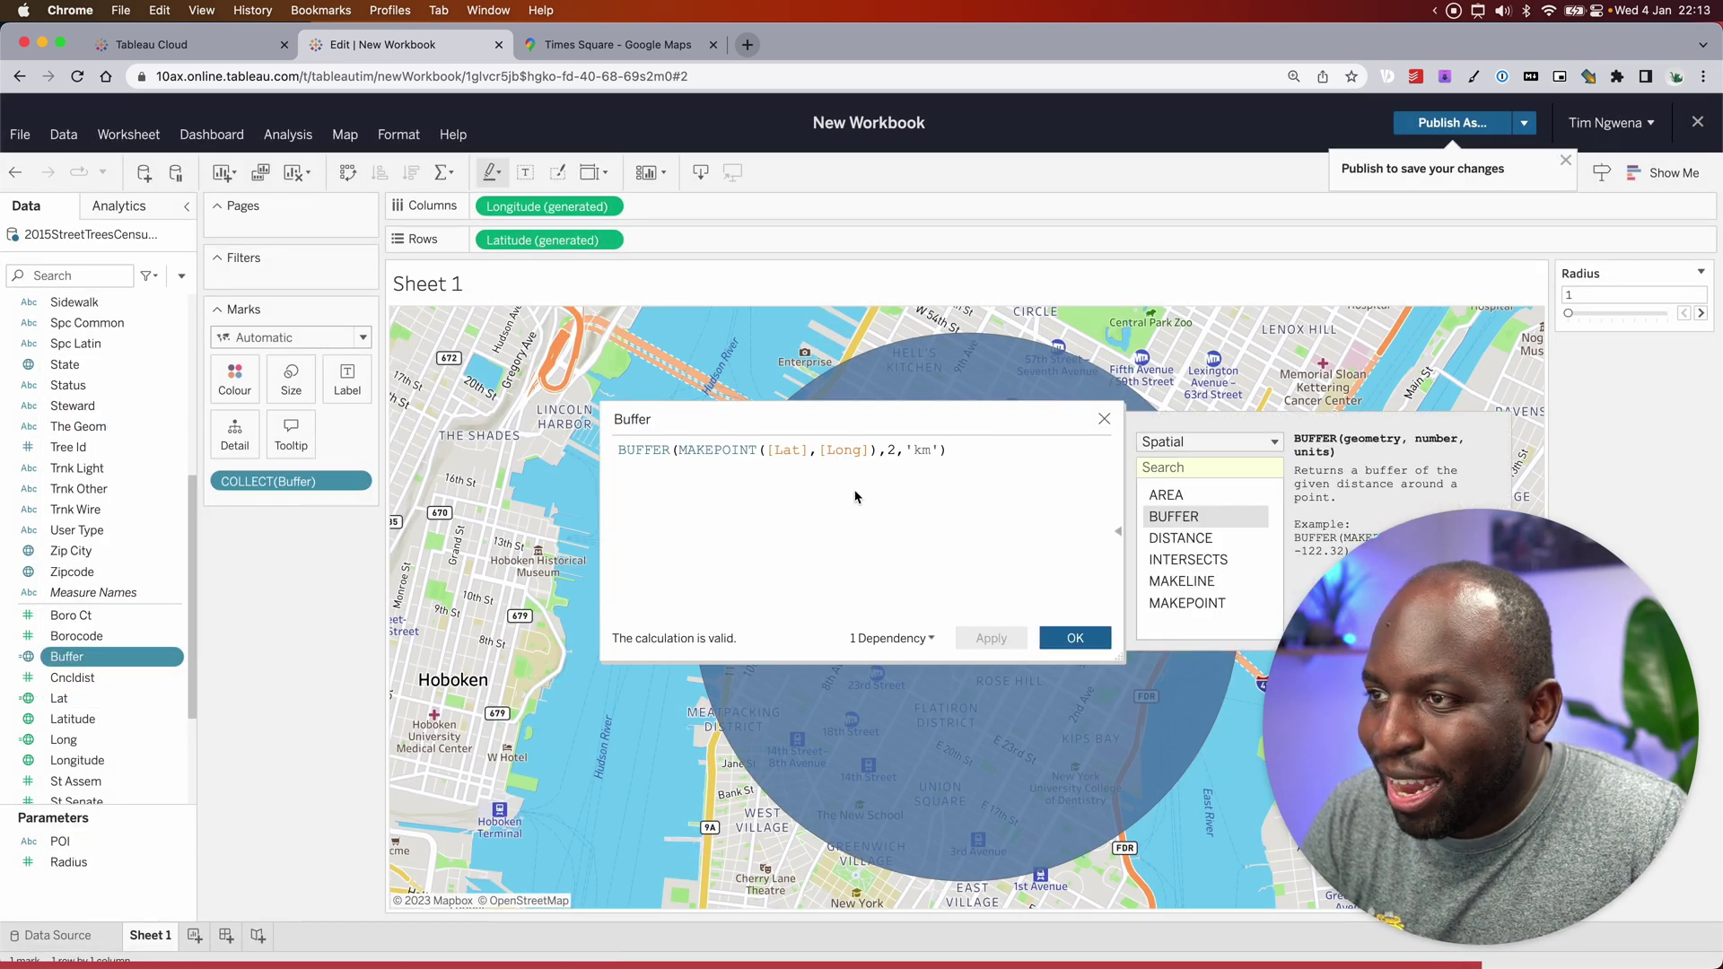
double_click(894, 449)
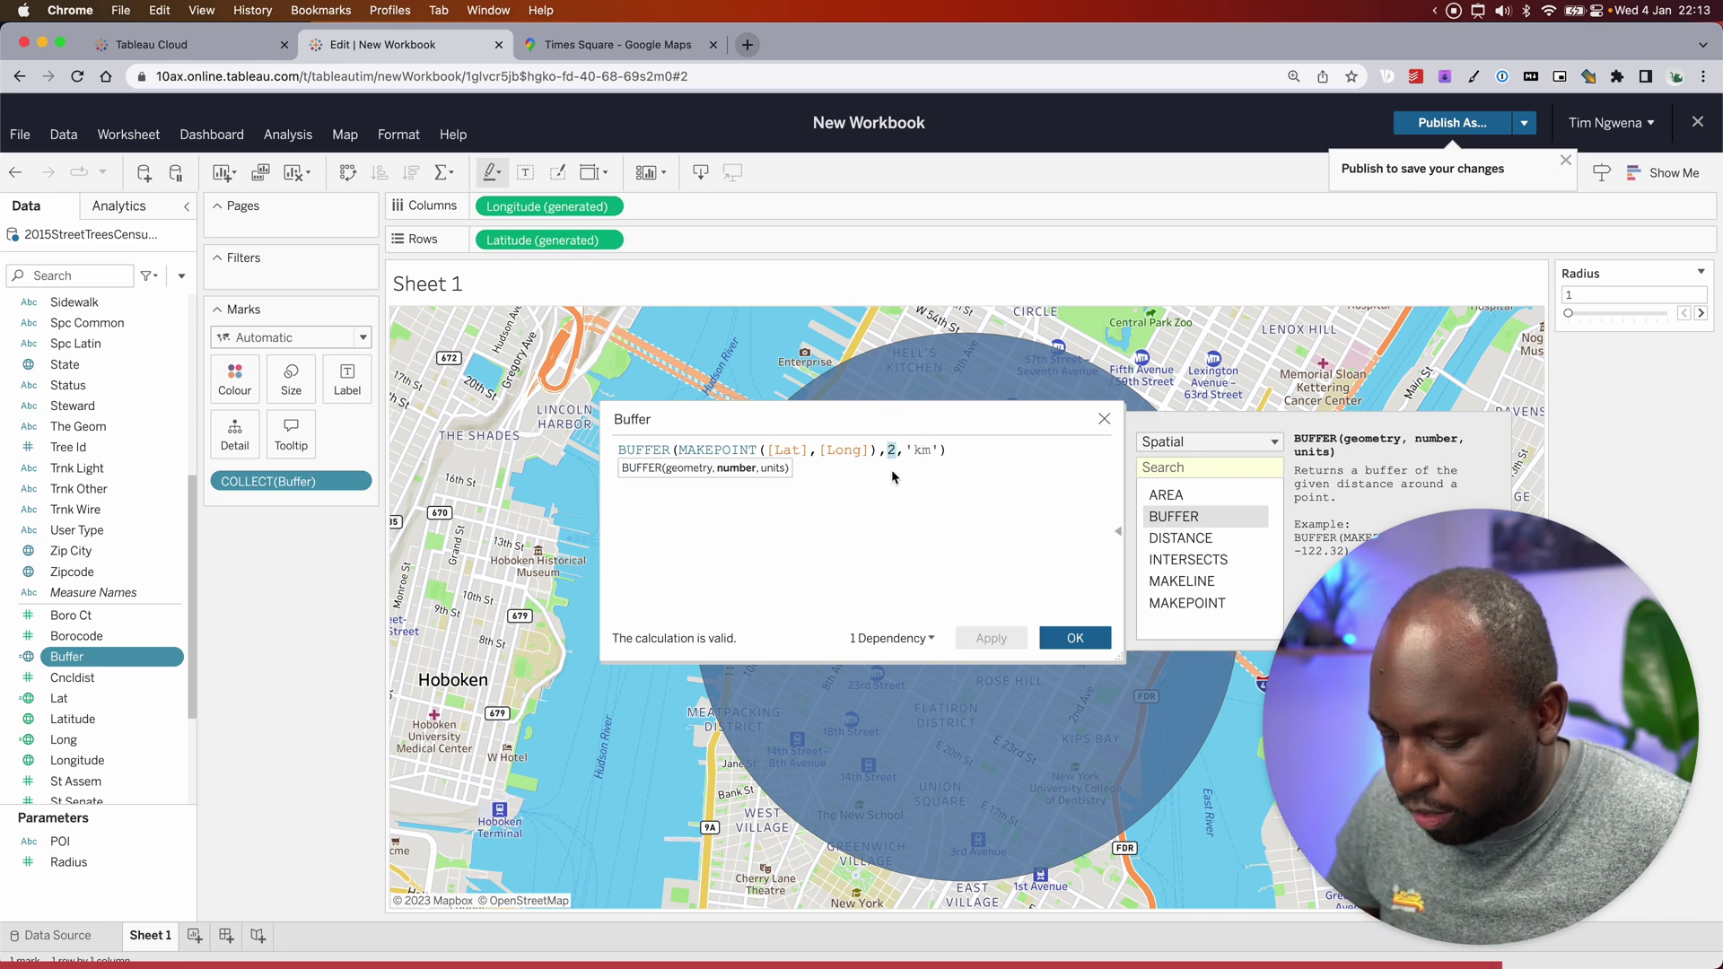
text(radiu)
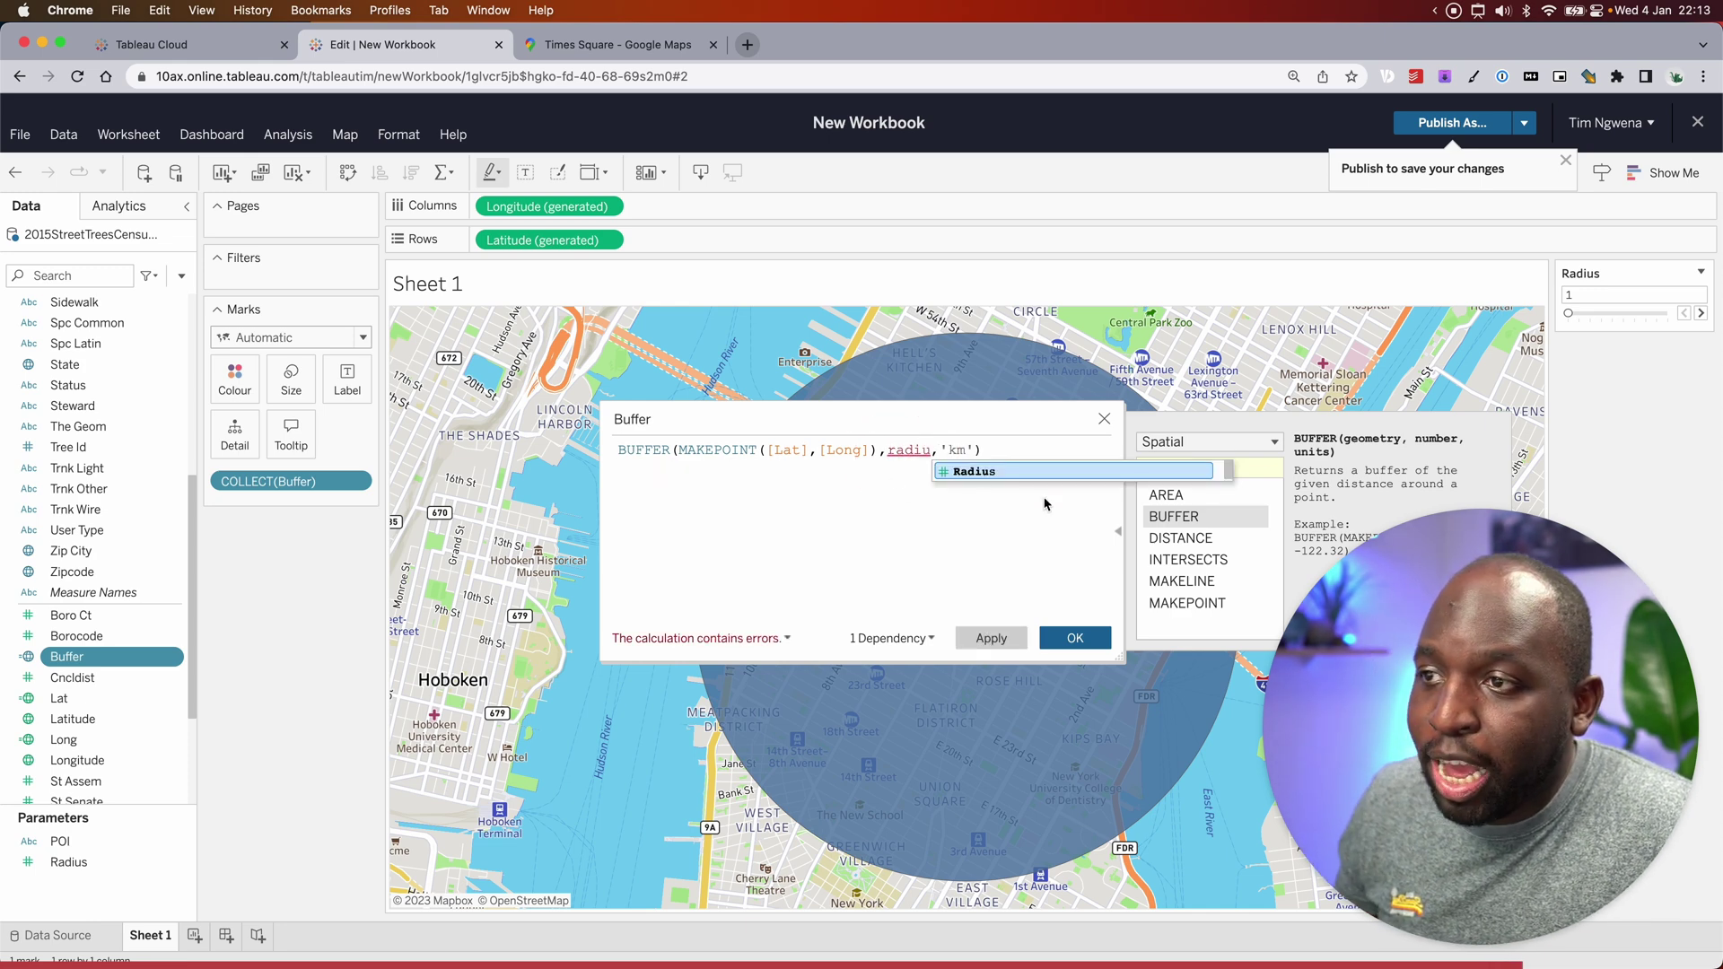
click(1035, 472)
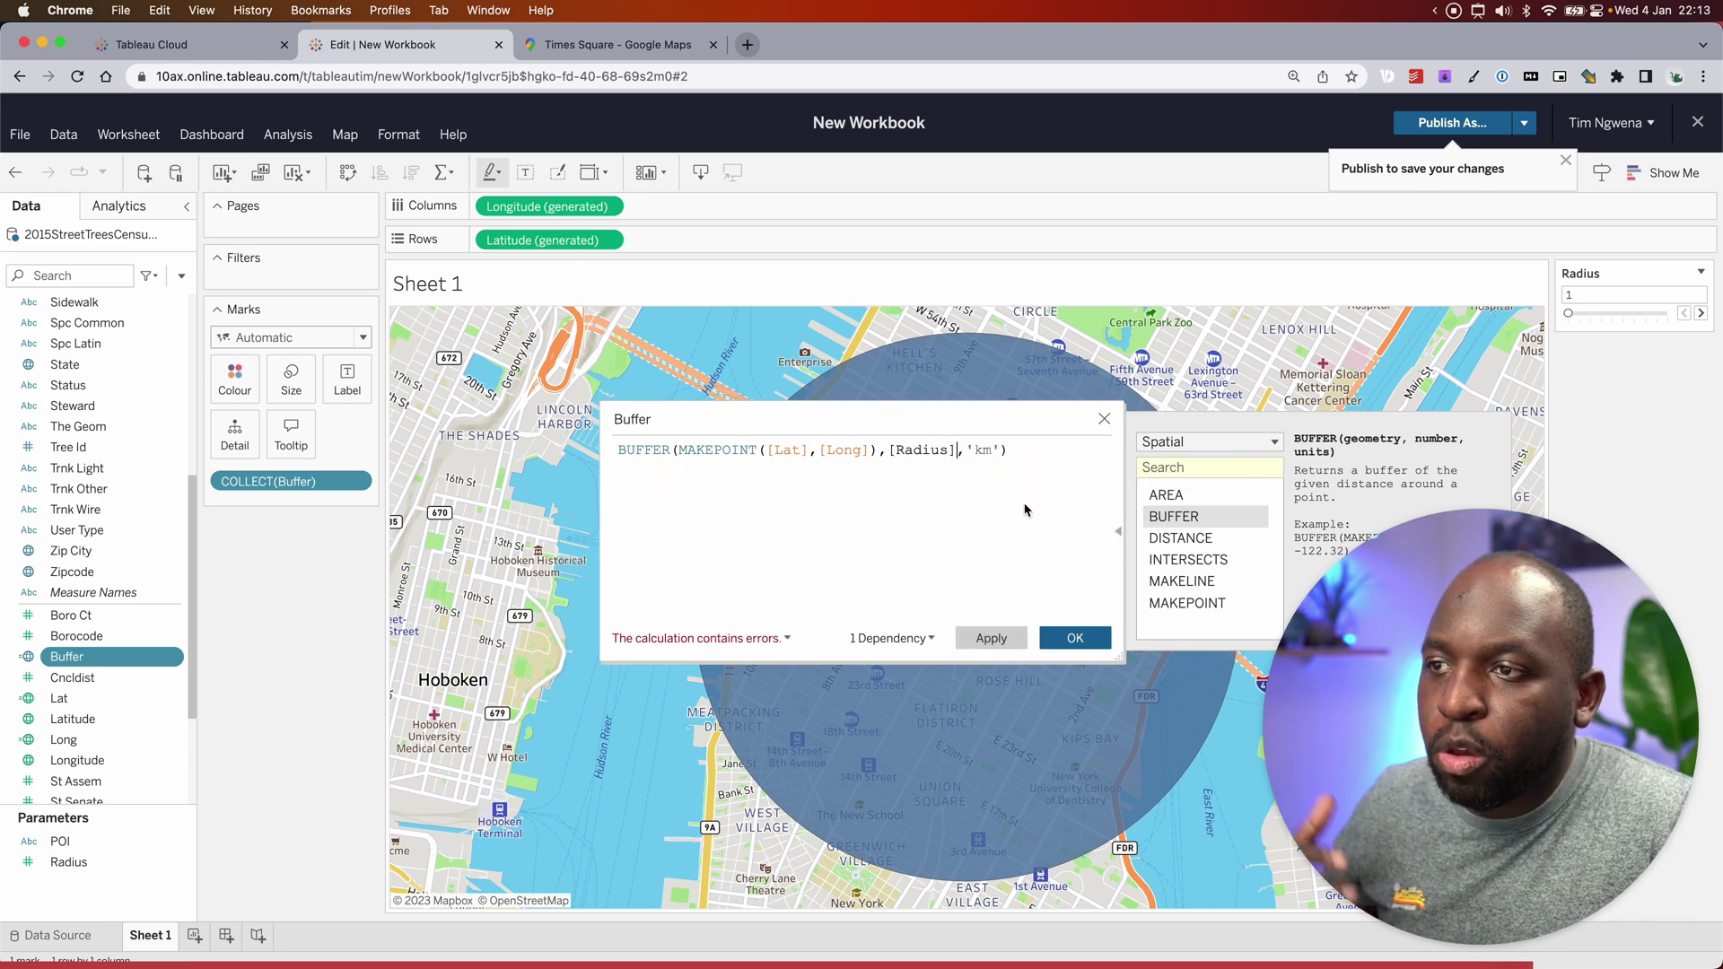
click(996, 643)
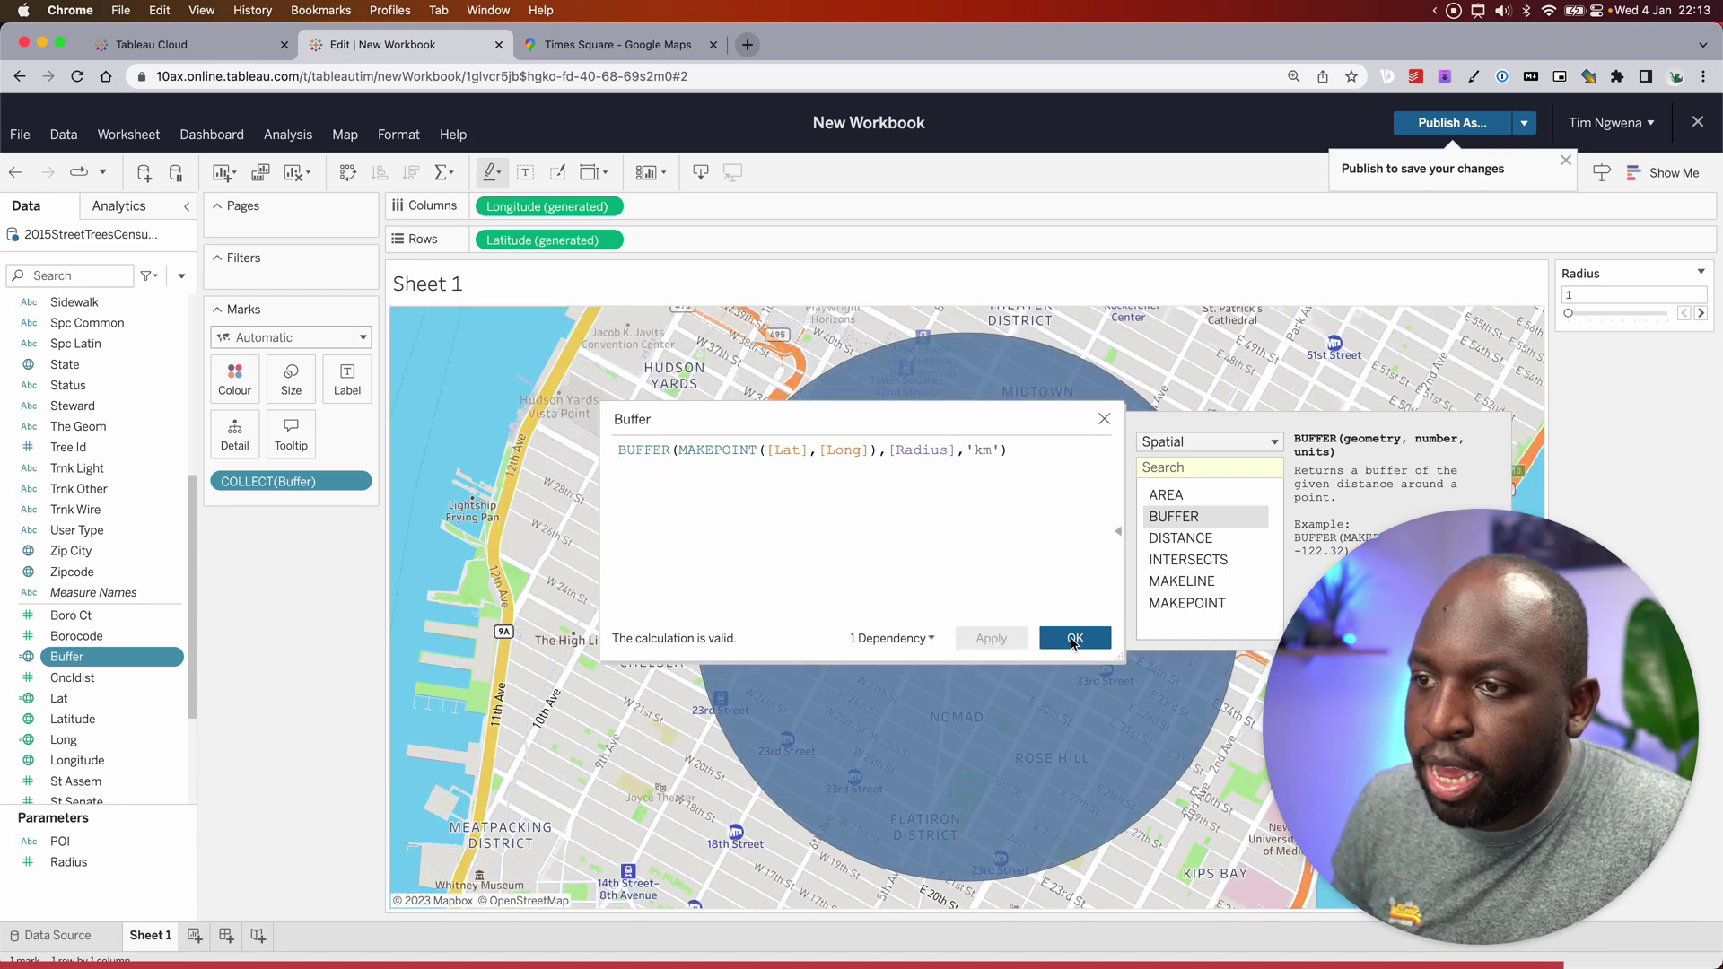
click(1070, 639)
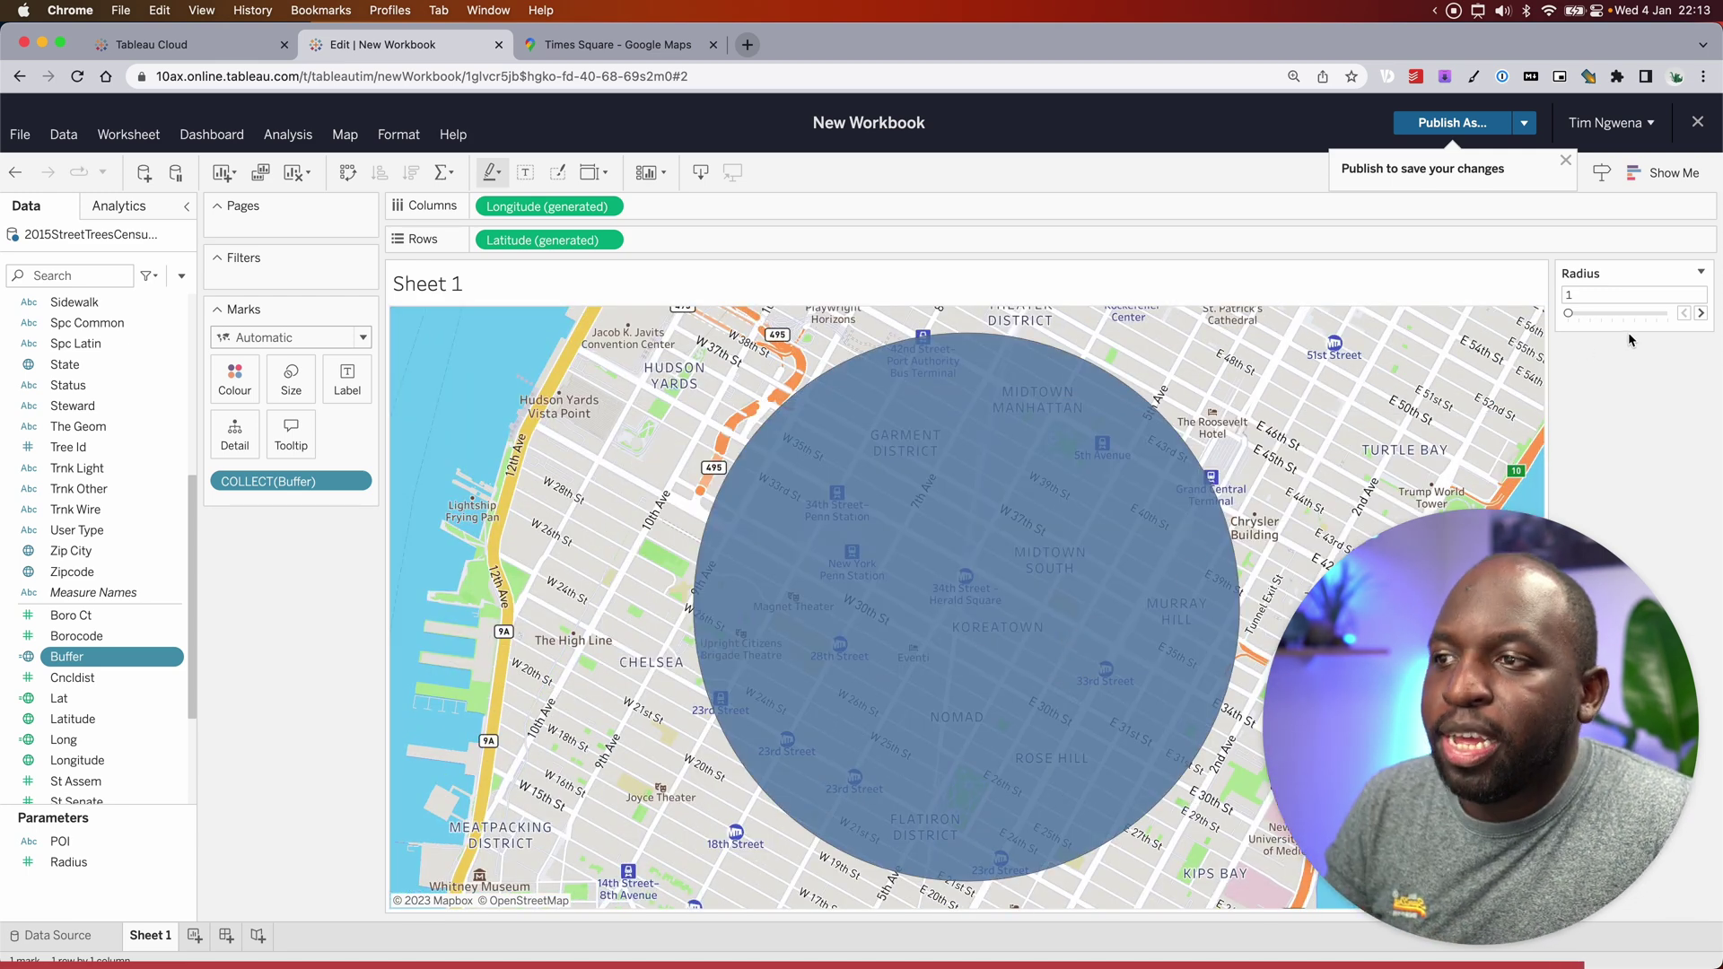
Step: Test the buffer by setting Radius to 5, 2 and back to 1
click(1612, 314)
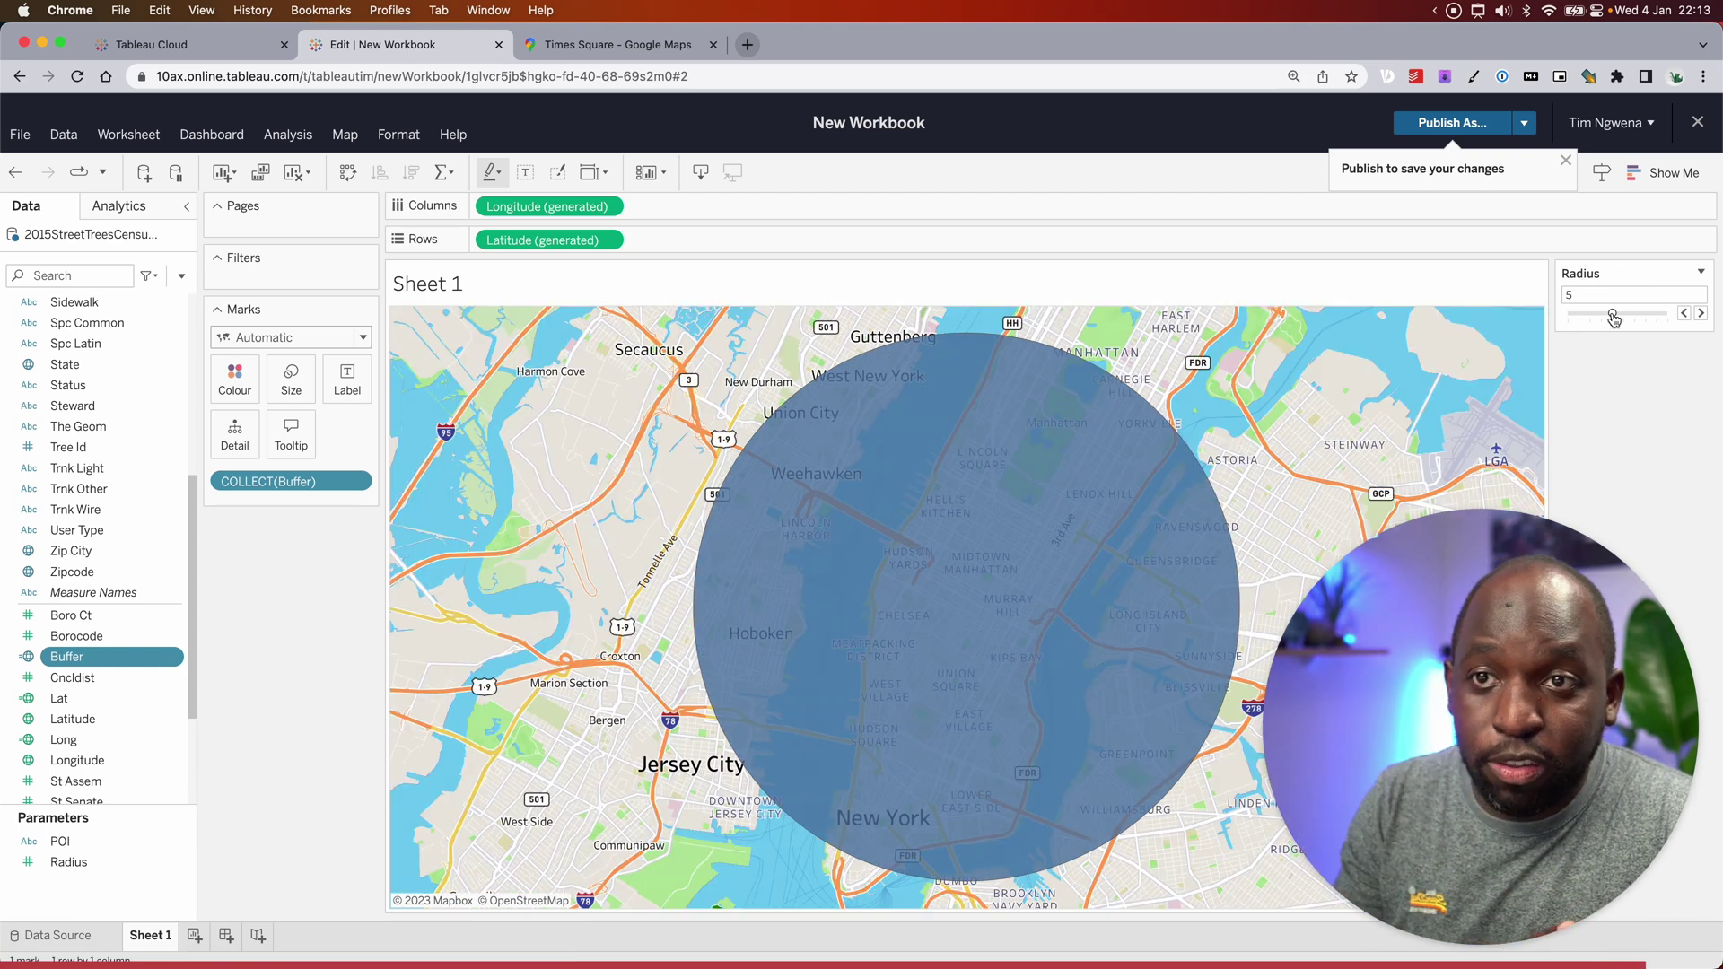
drag(1602, 313, 1581, 318)
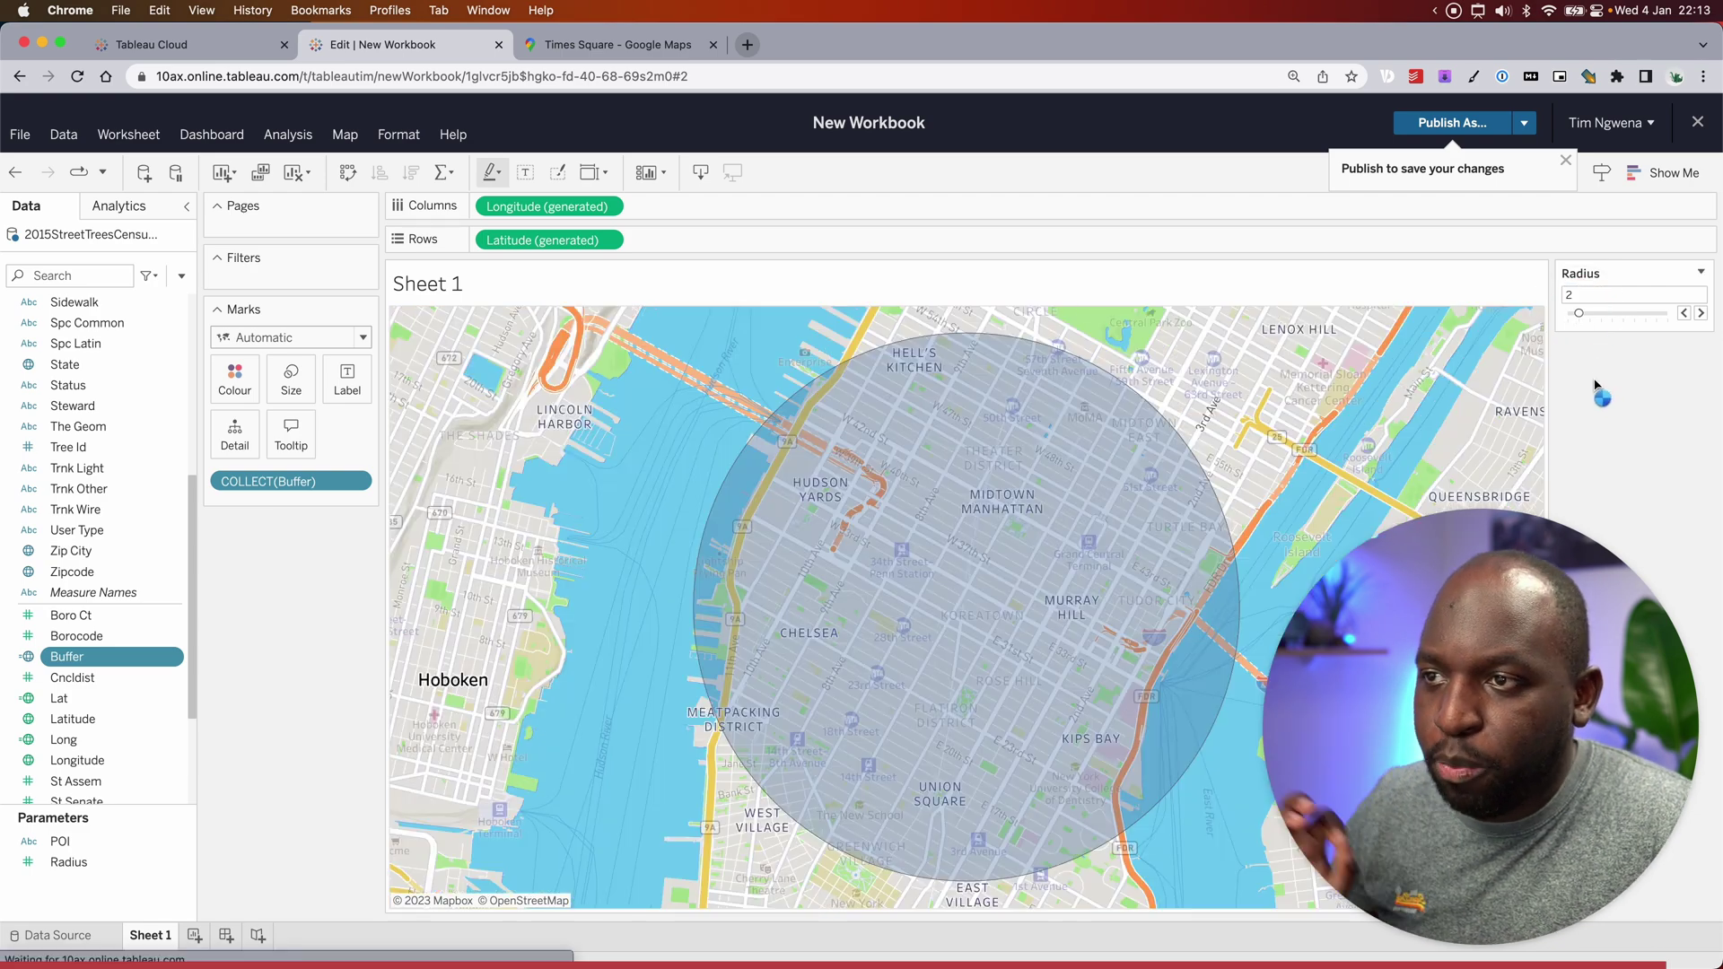
drag(1578, 314, 1568, 314)
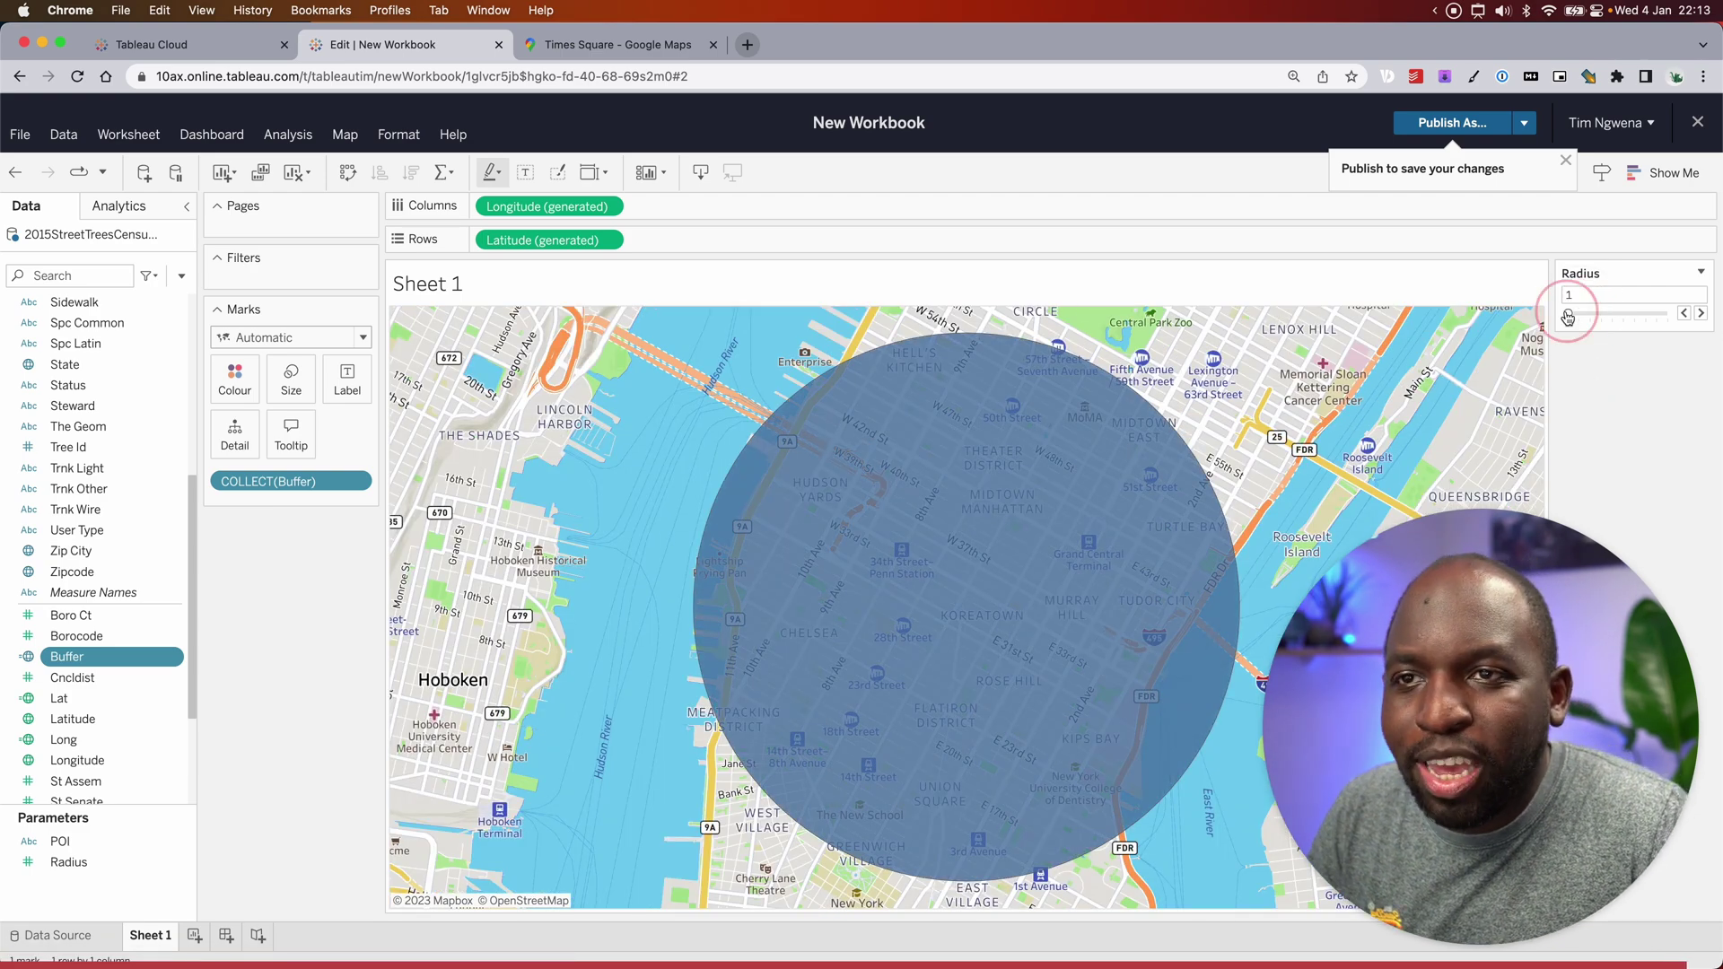
click(1615, 366)
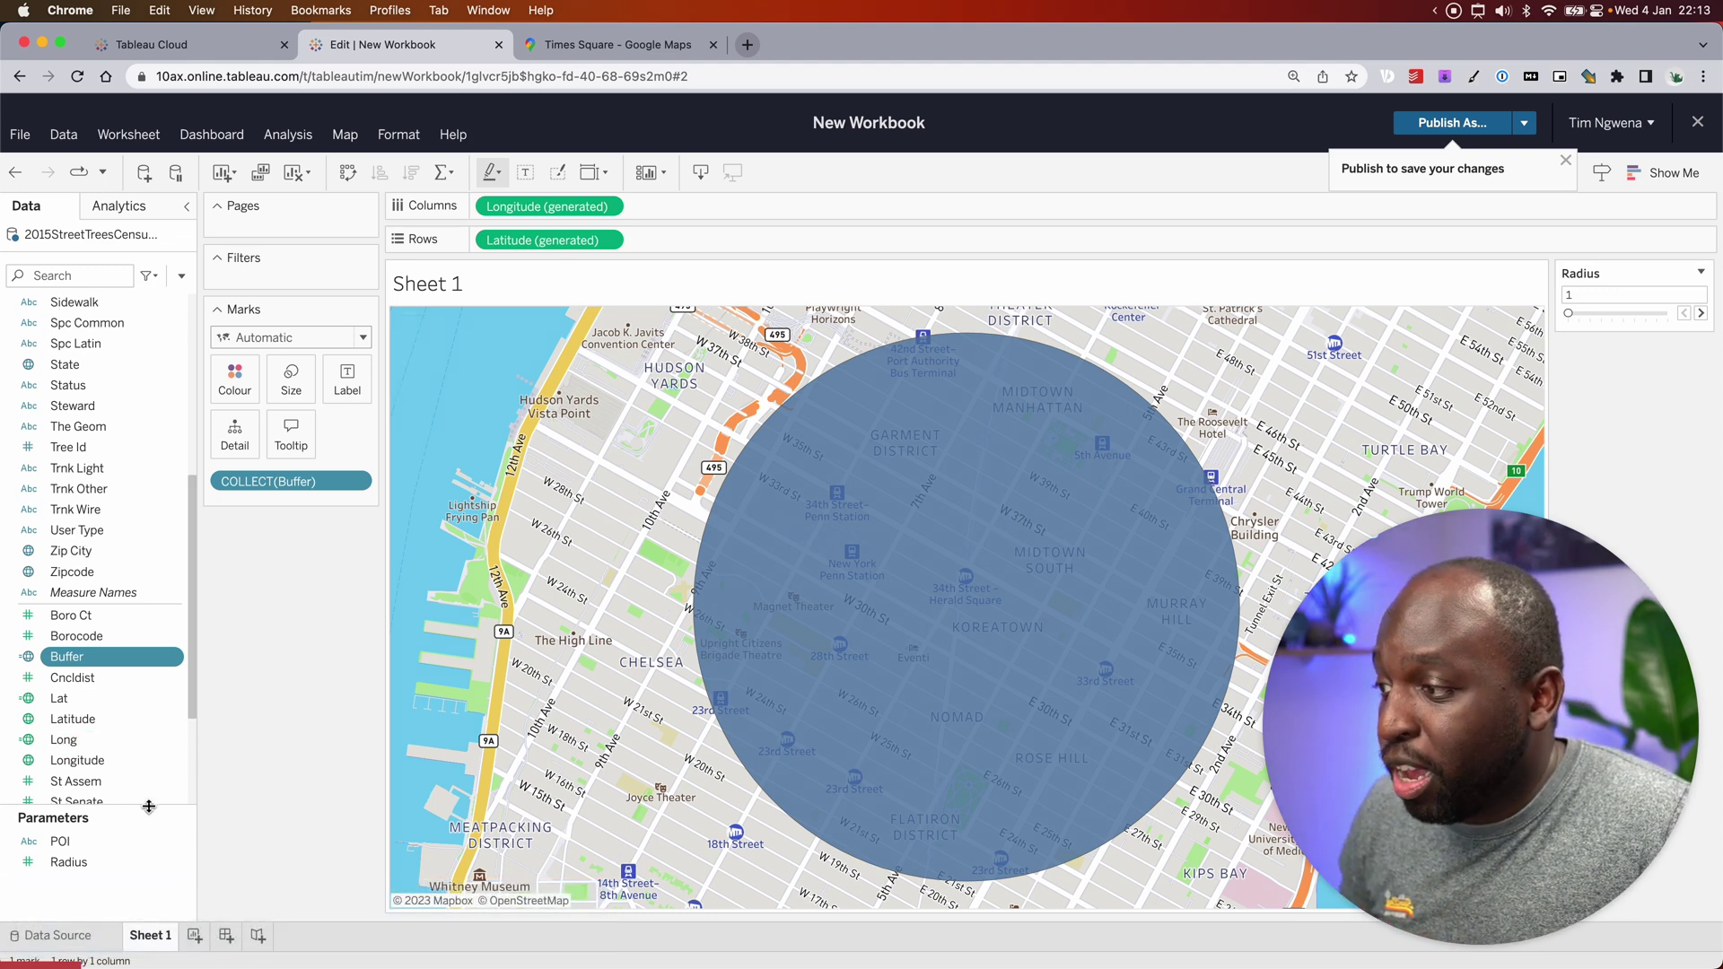
Step: Enlarge the field list and start a new calculated field from the Latitude field
drag(149, 806, 143, 863)
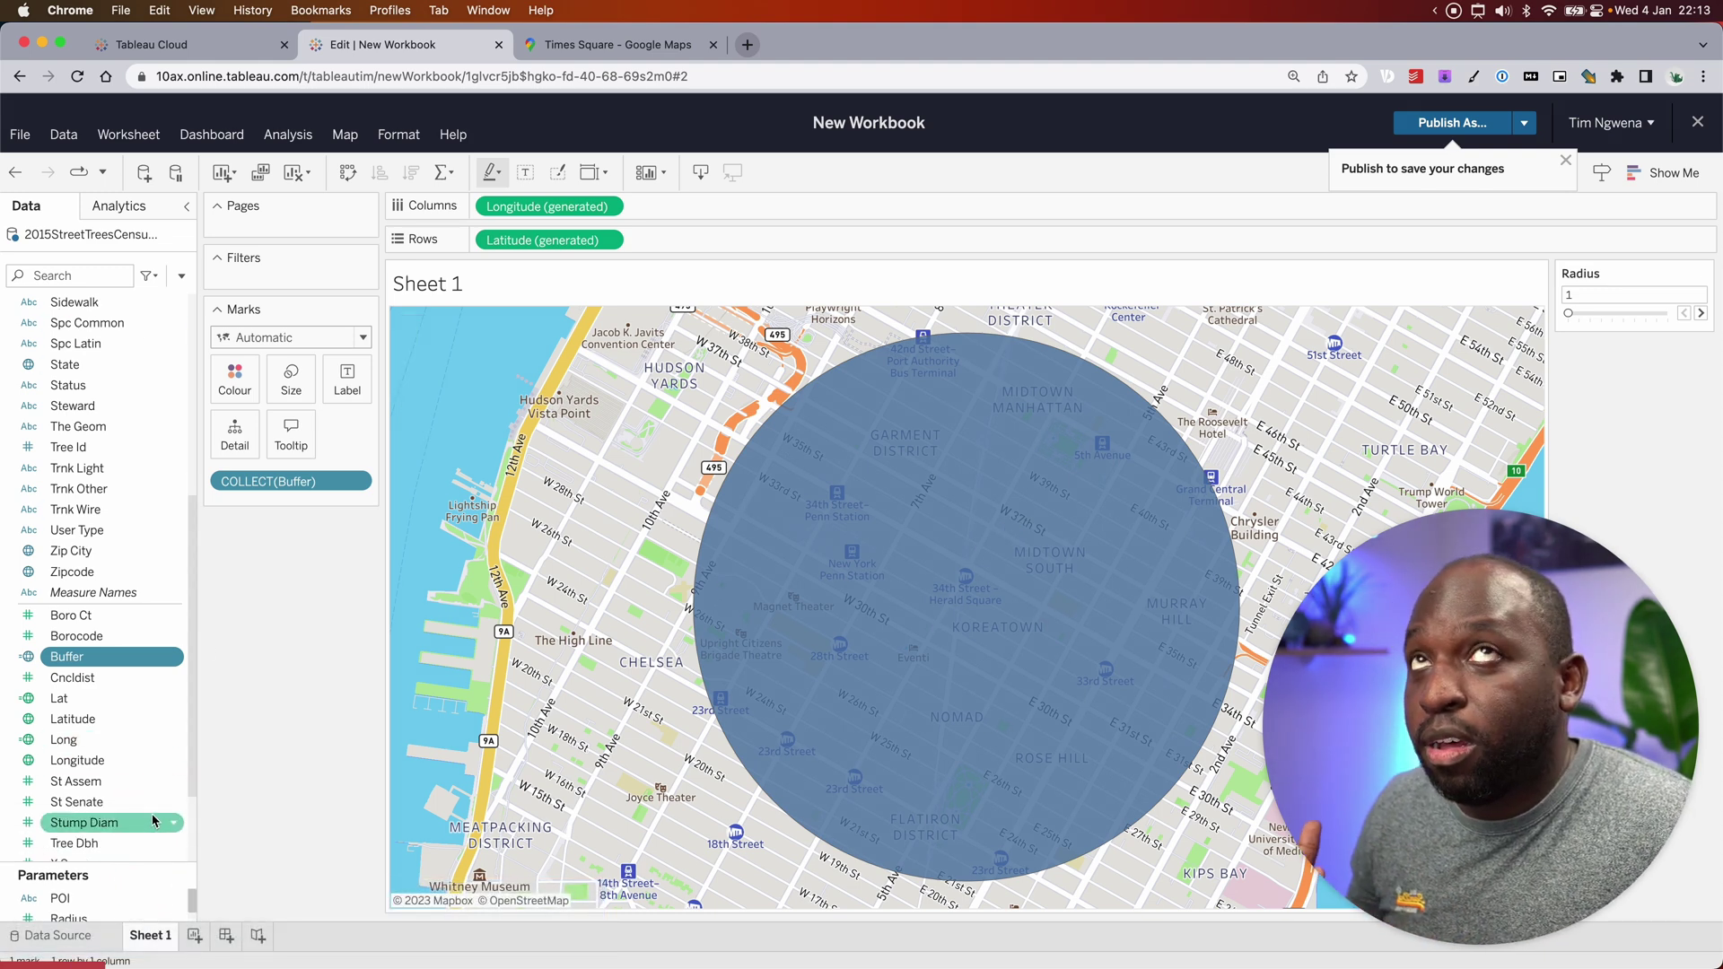
scroll(193, 634, down, 5)
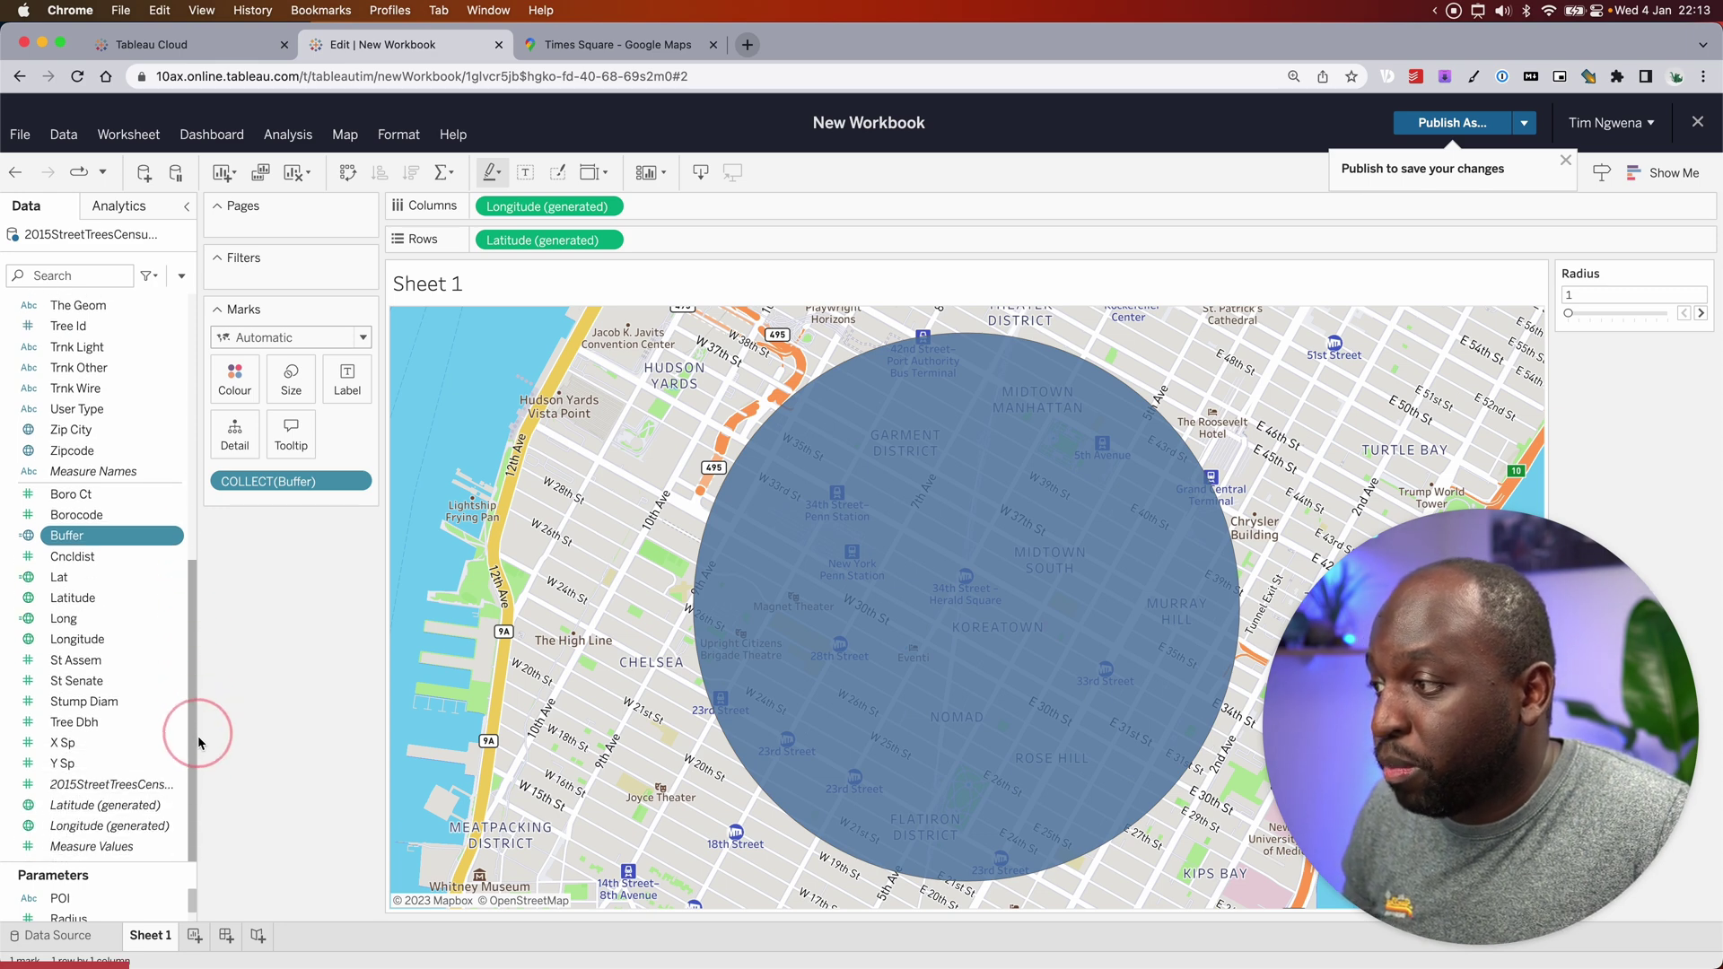
click(80, 598)
super+click(103, 639)
click(103, 639)
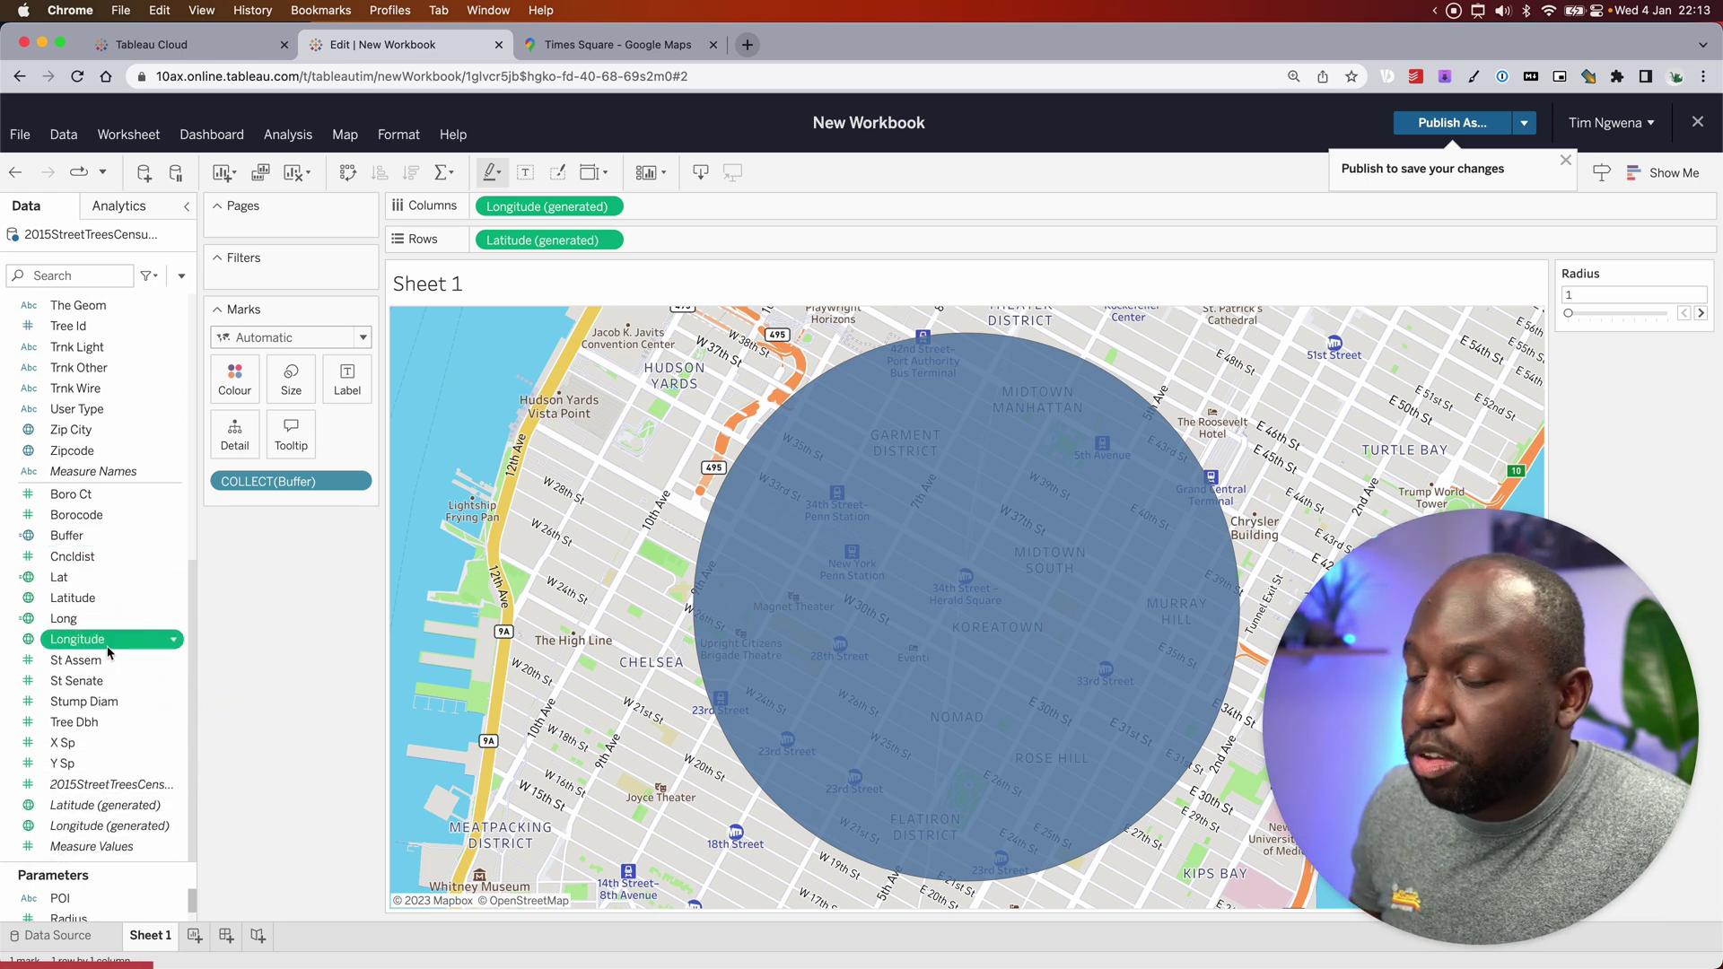
click(98, 601)
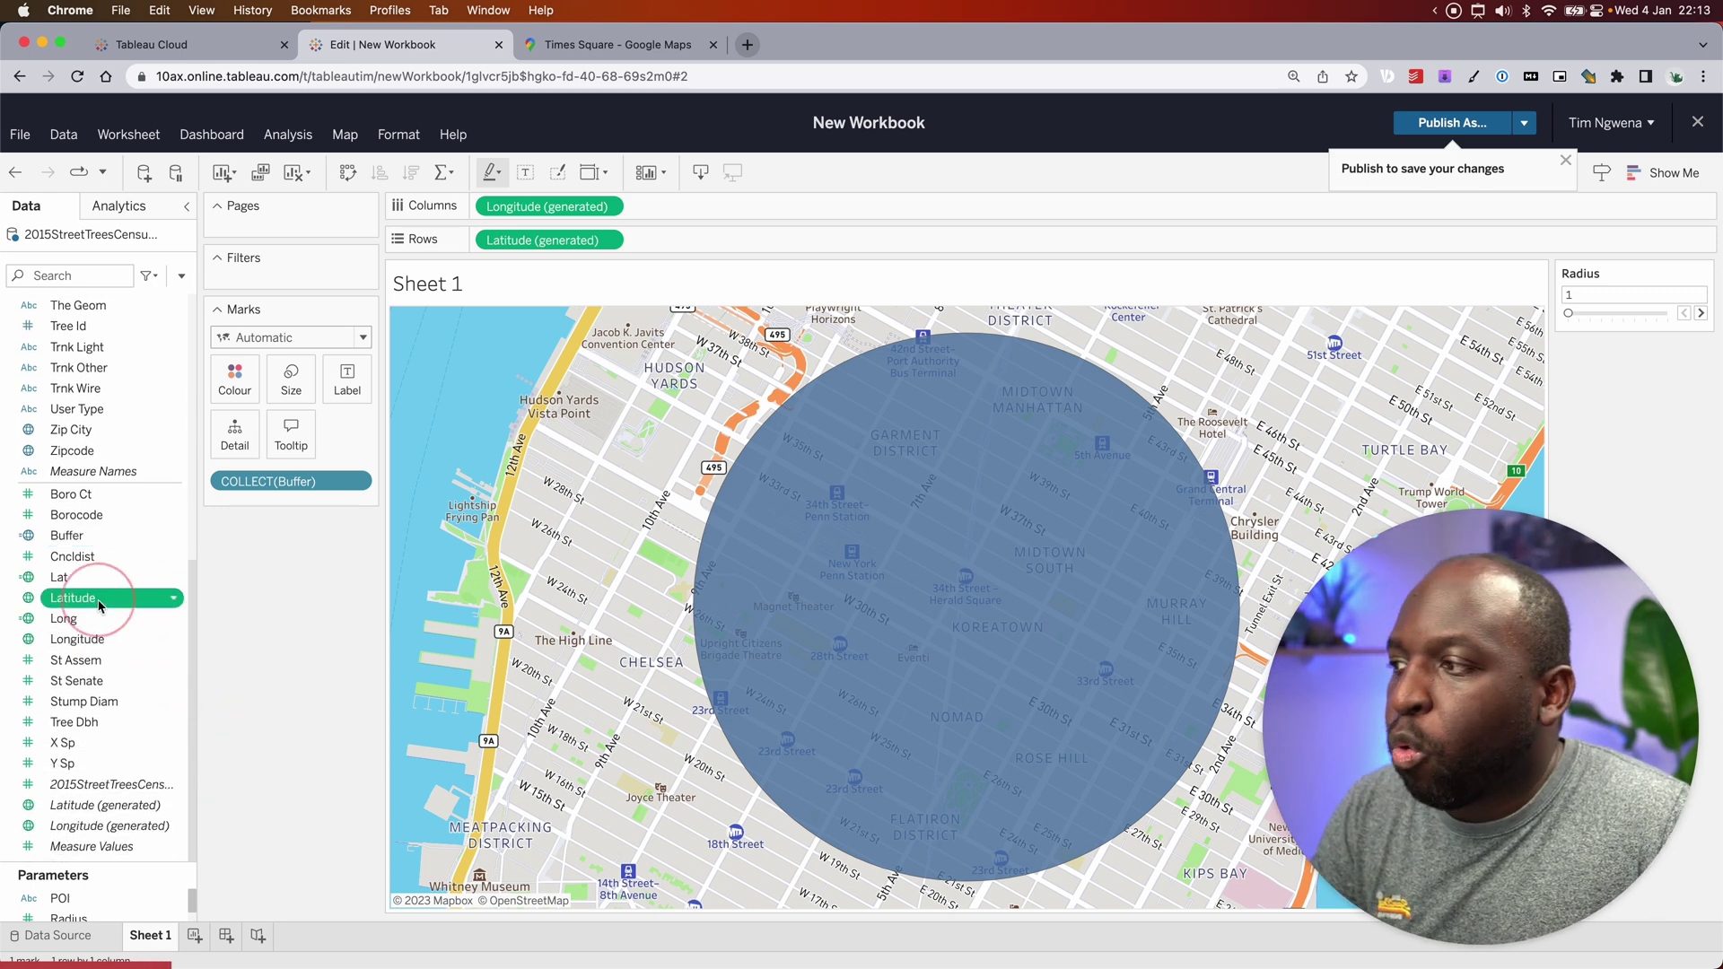
click(175, 602)
mouse_move(122, 406)
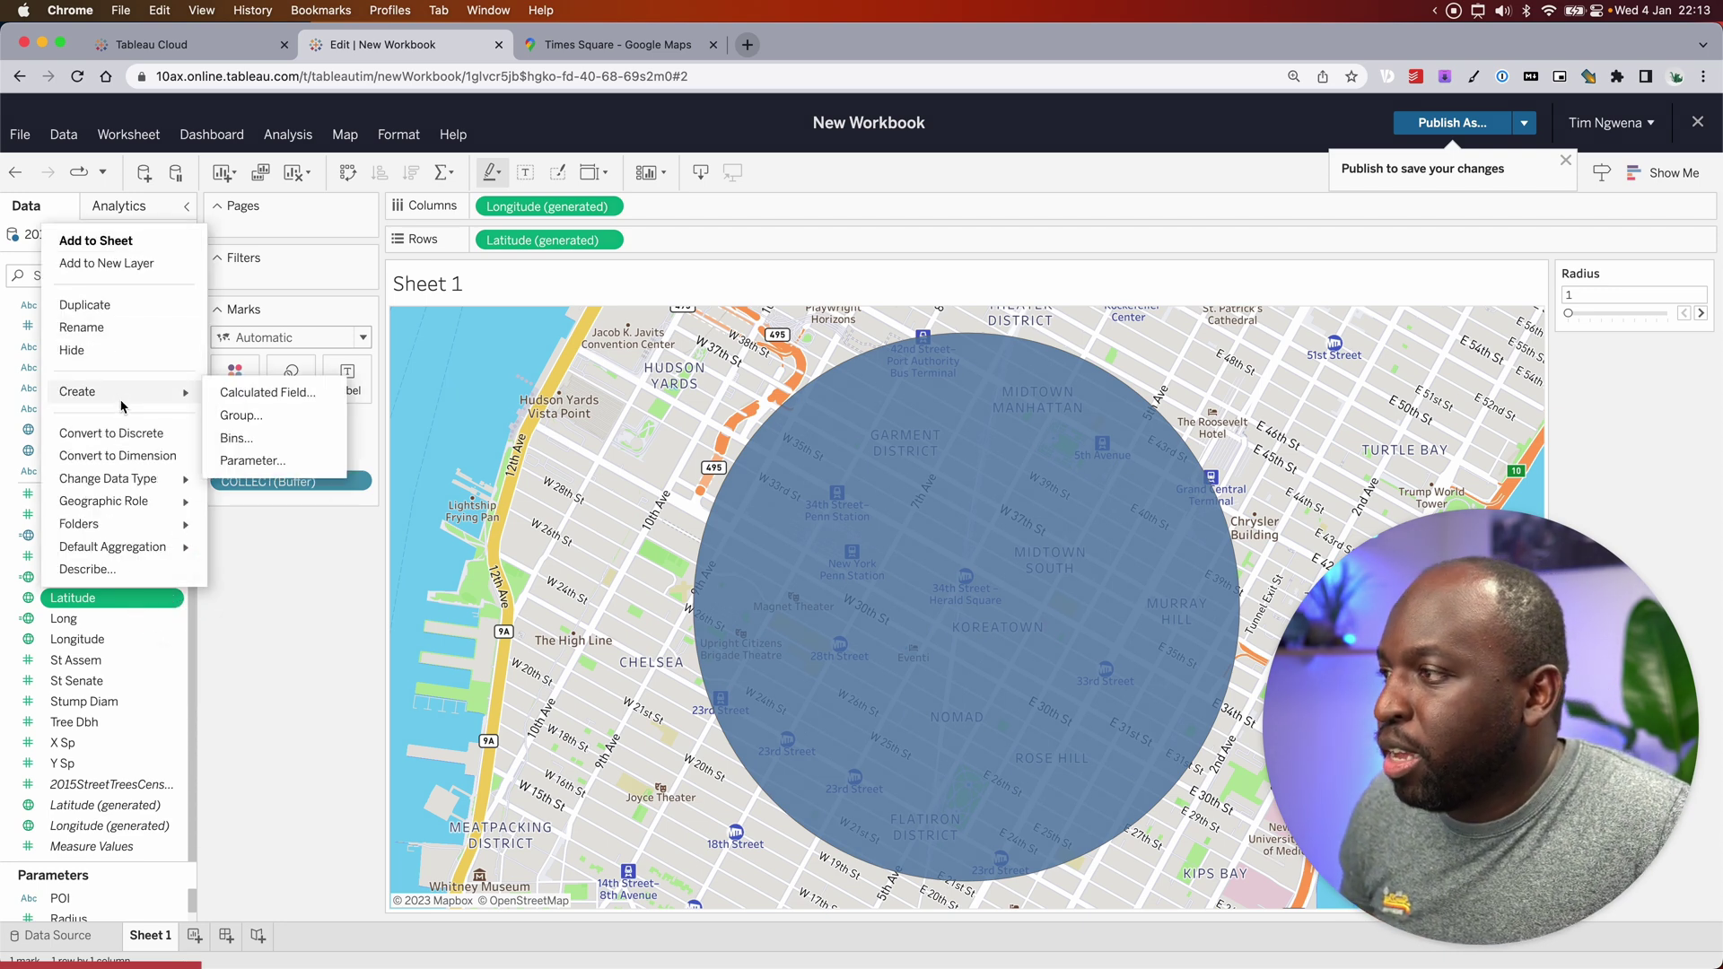
click(232, 395)
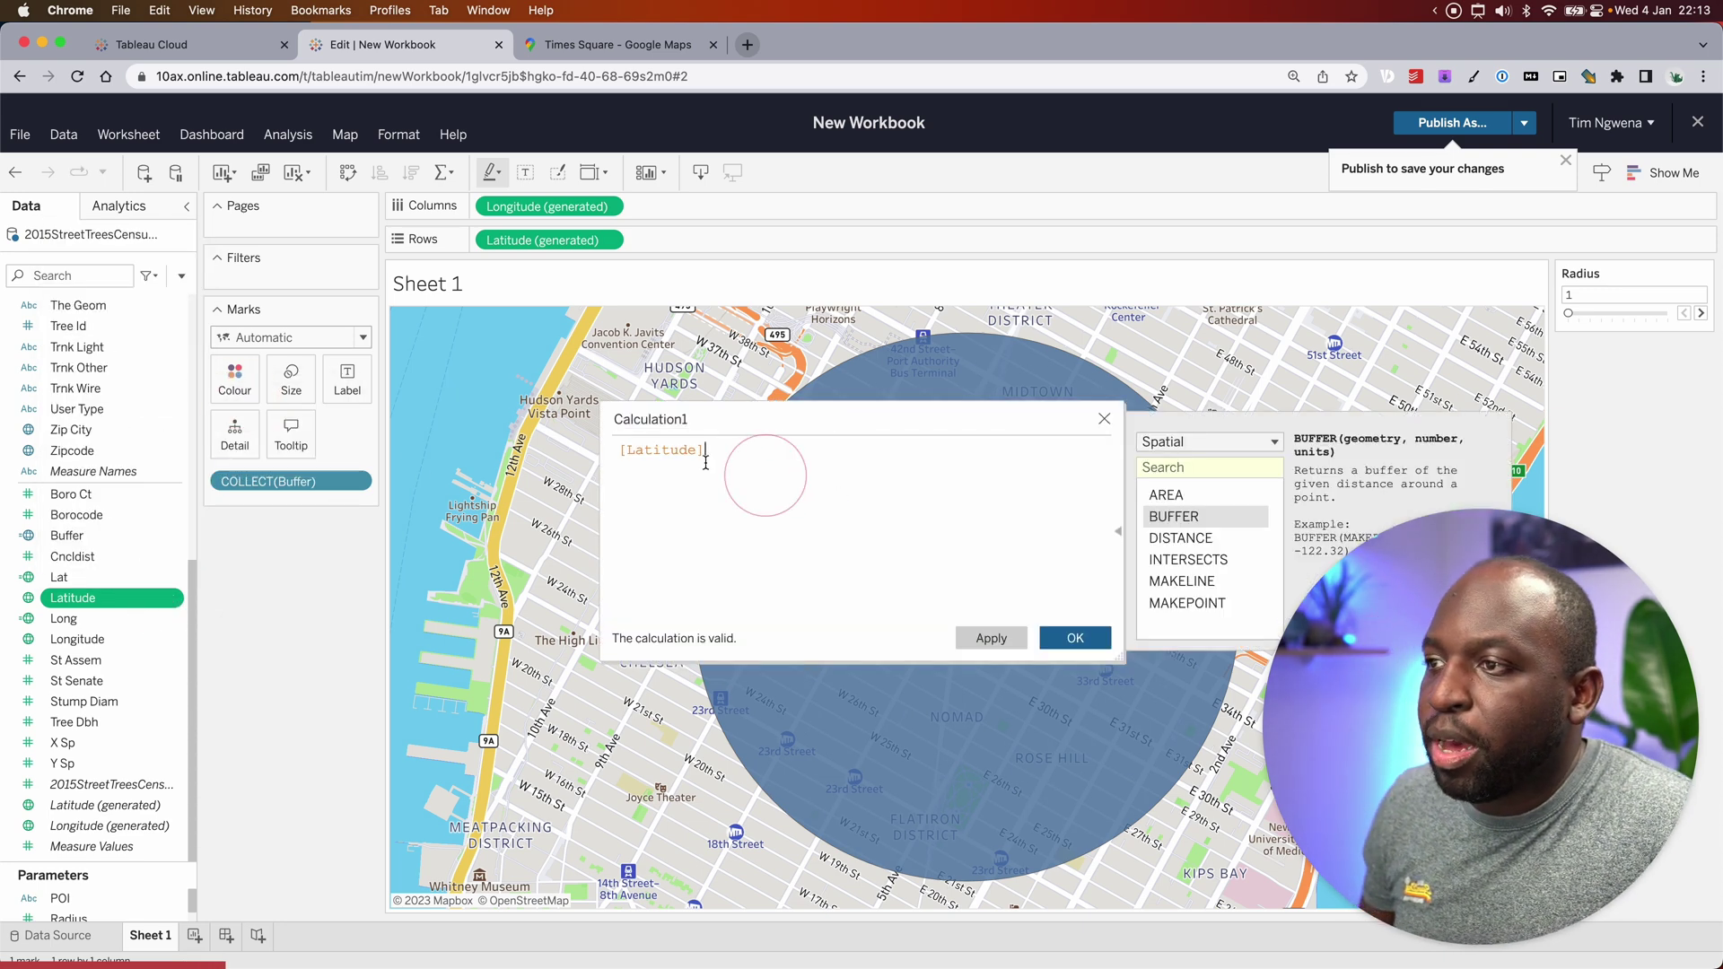
Step: Replace the formula with the MAKEPOINT function and name the calculation Tree locations
click(572, 452)
text(m)
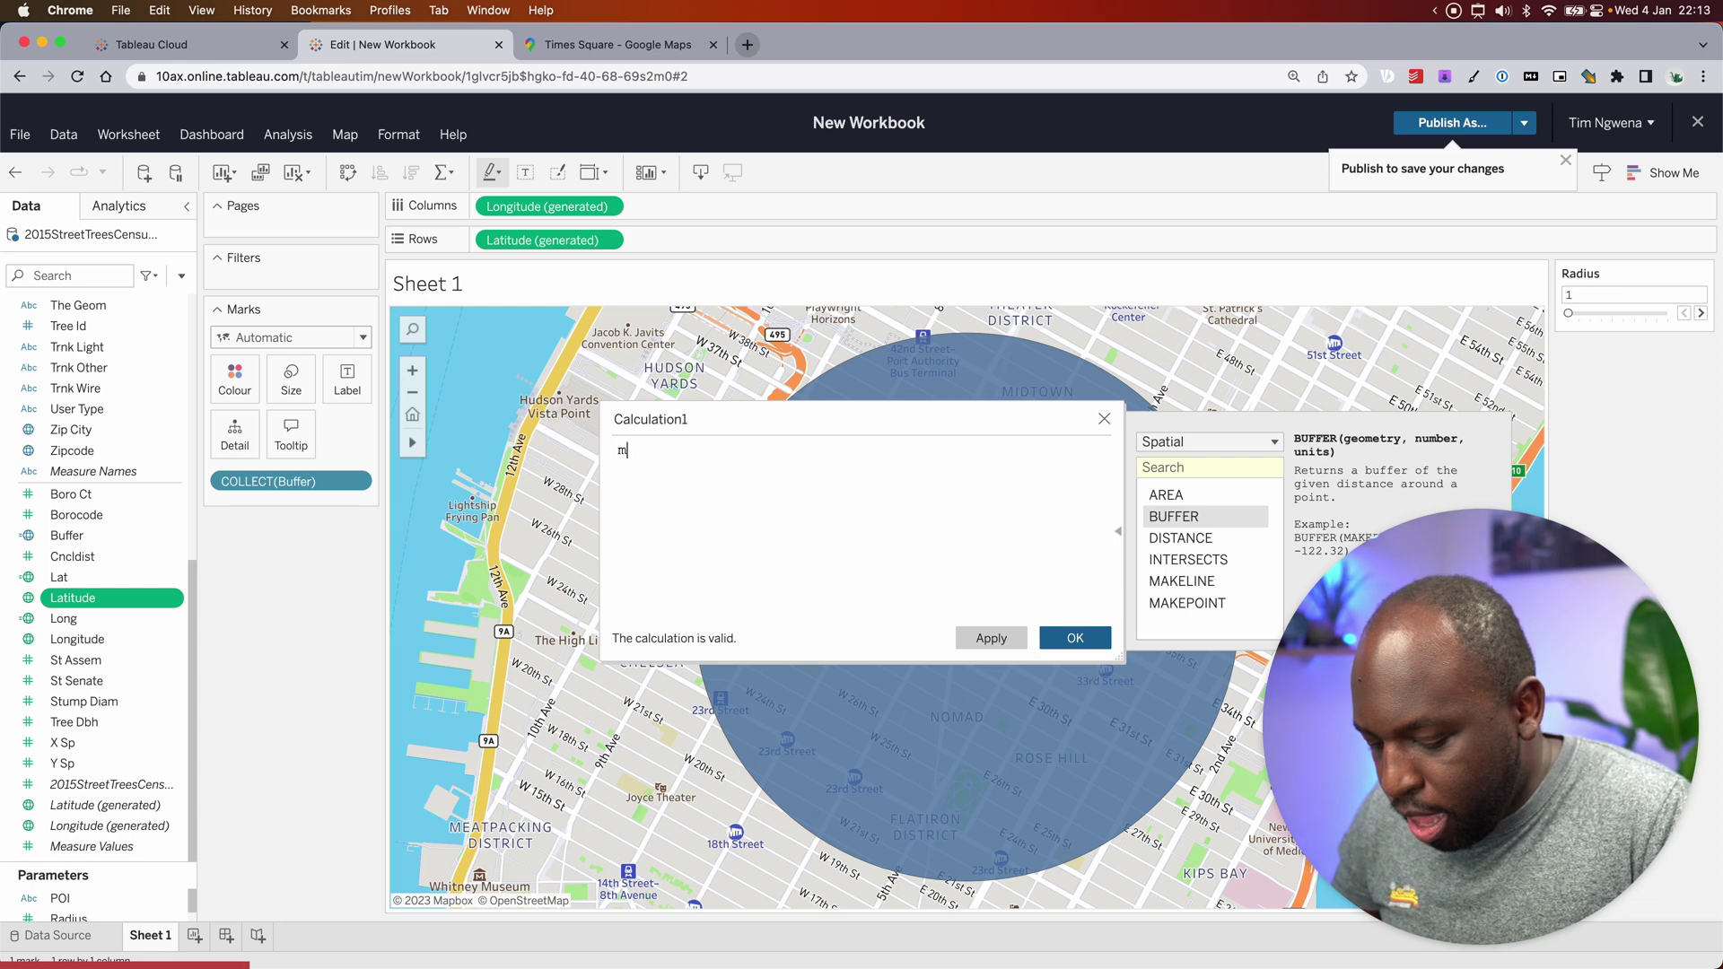
text(ake)
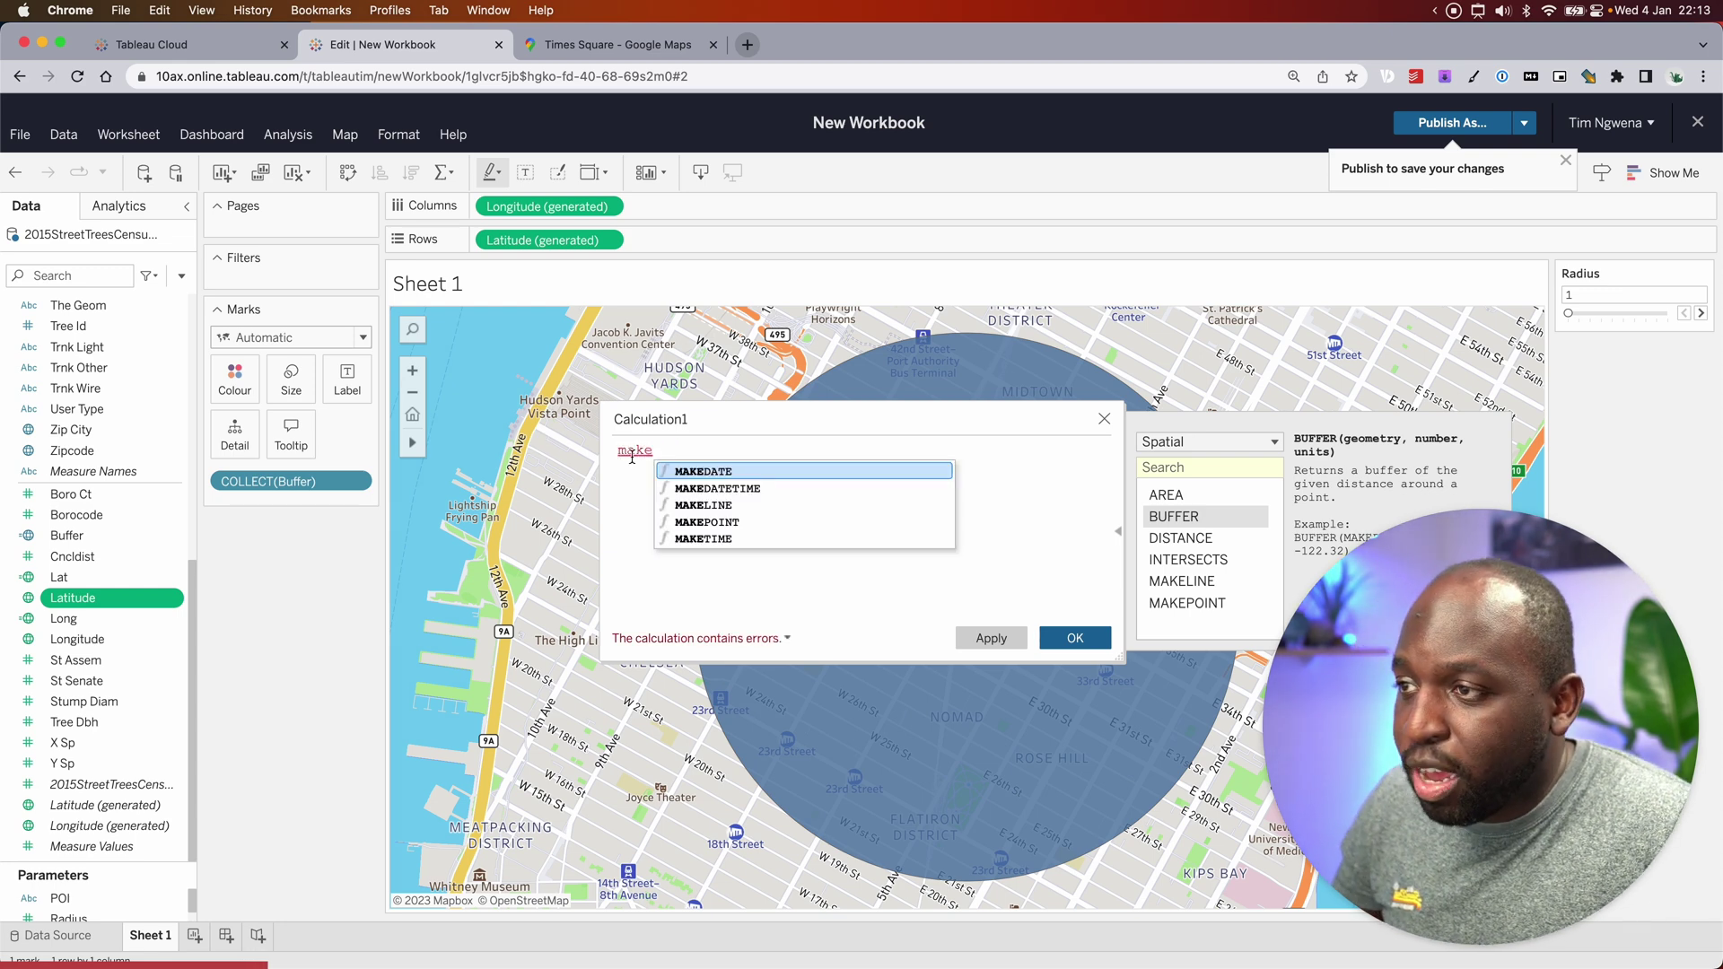
click(682, 522)
click(685, 421)
text(T)
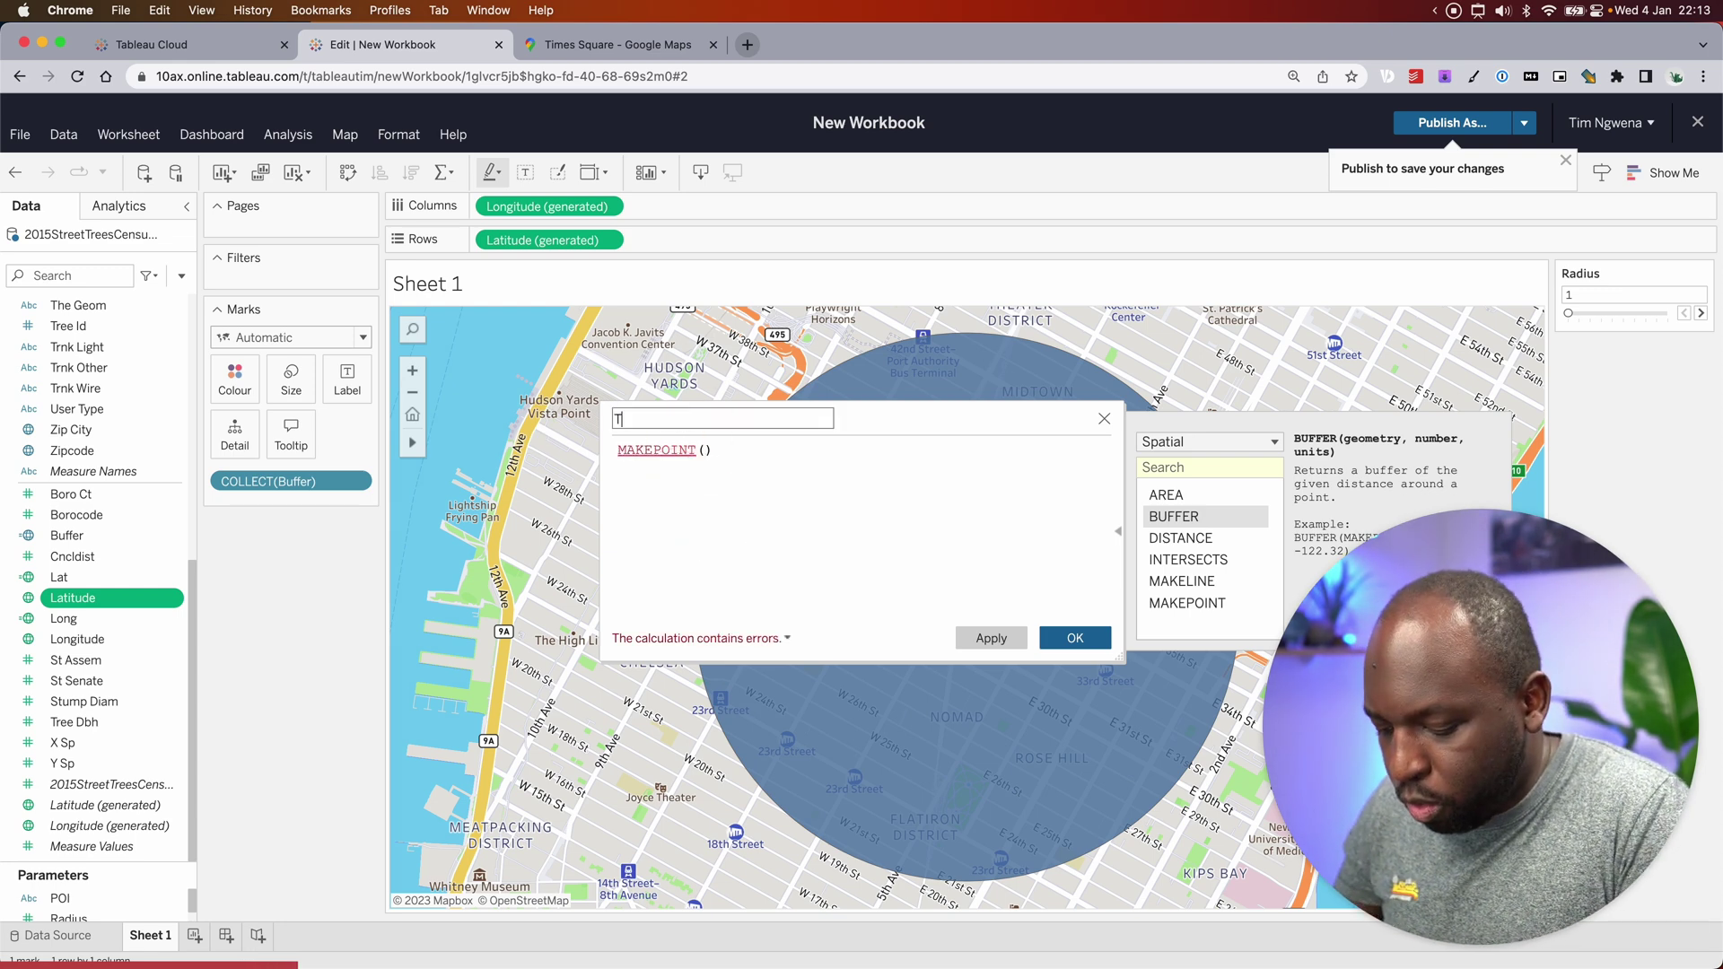
text(ree locati)
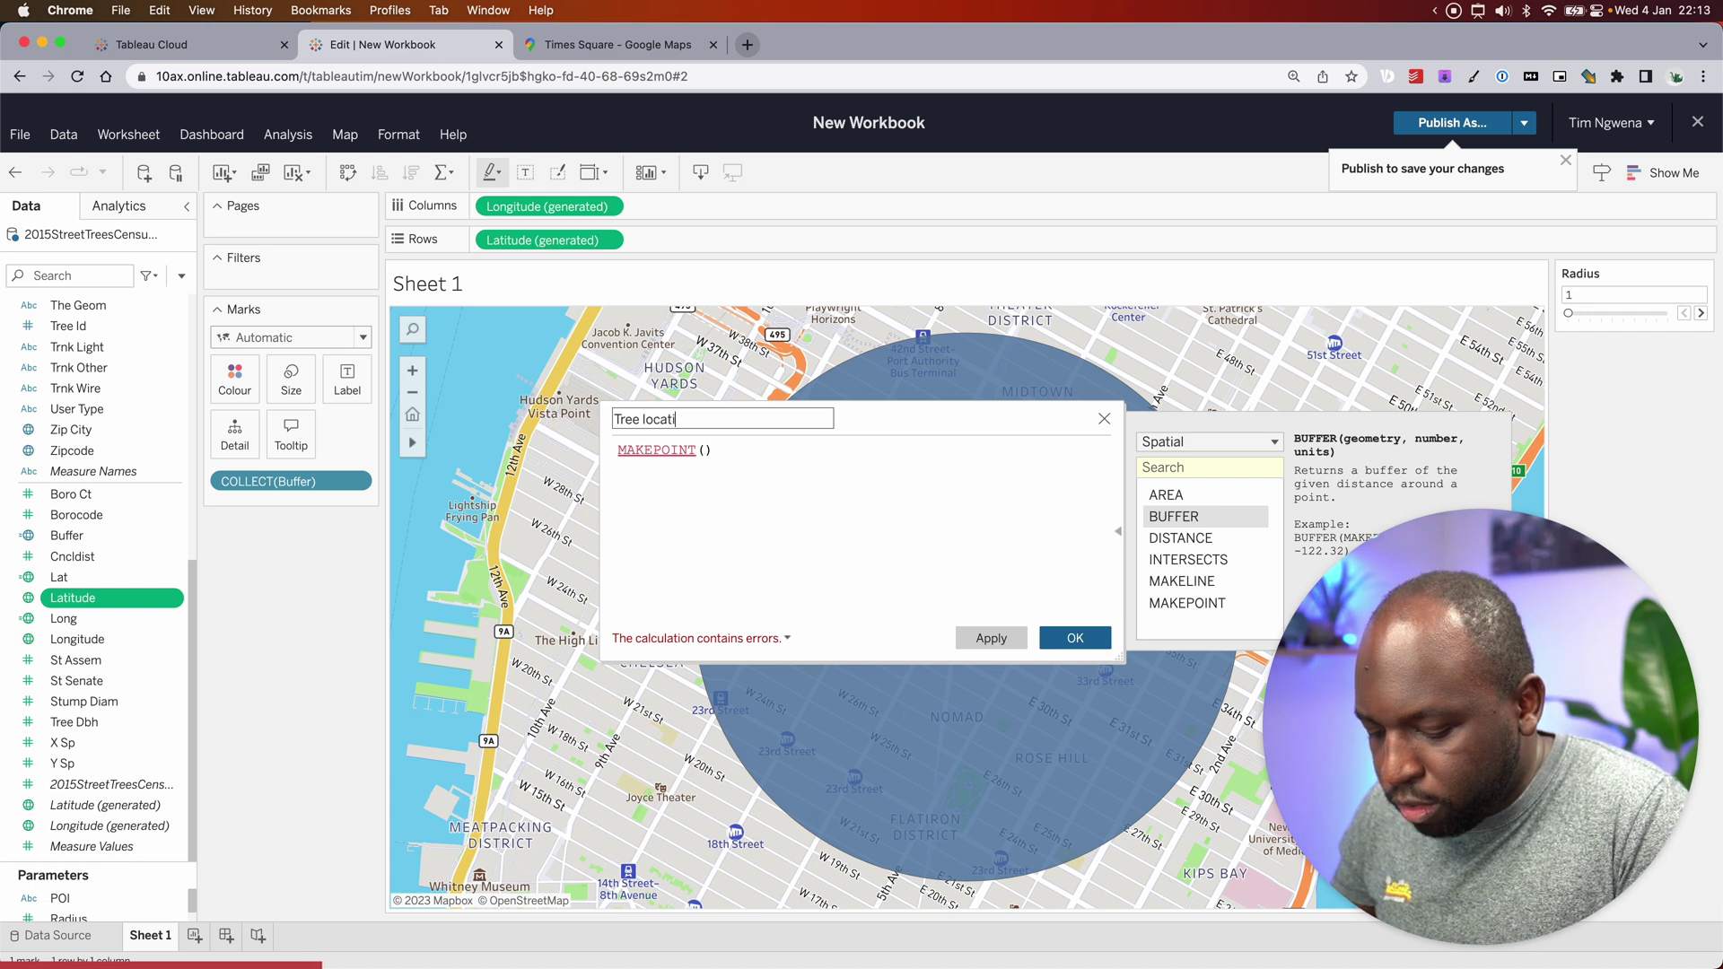
text(ons)
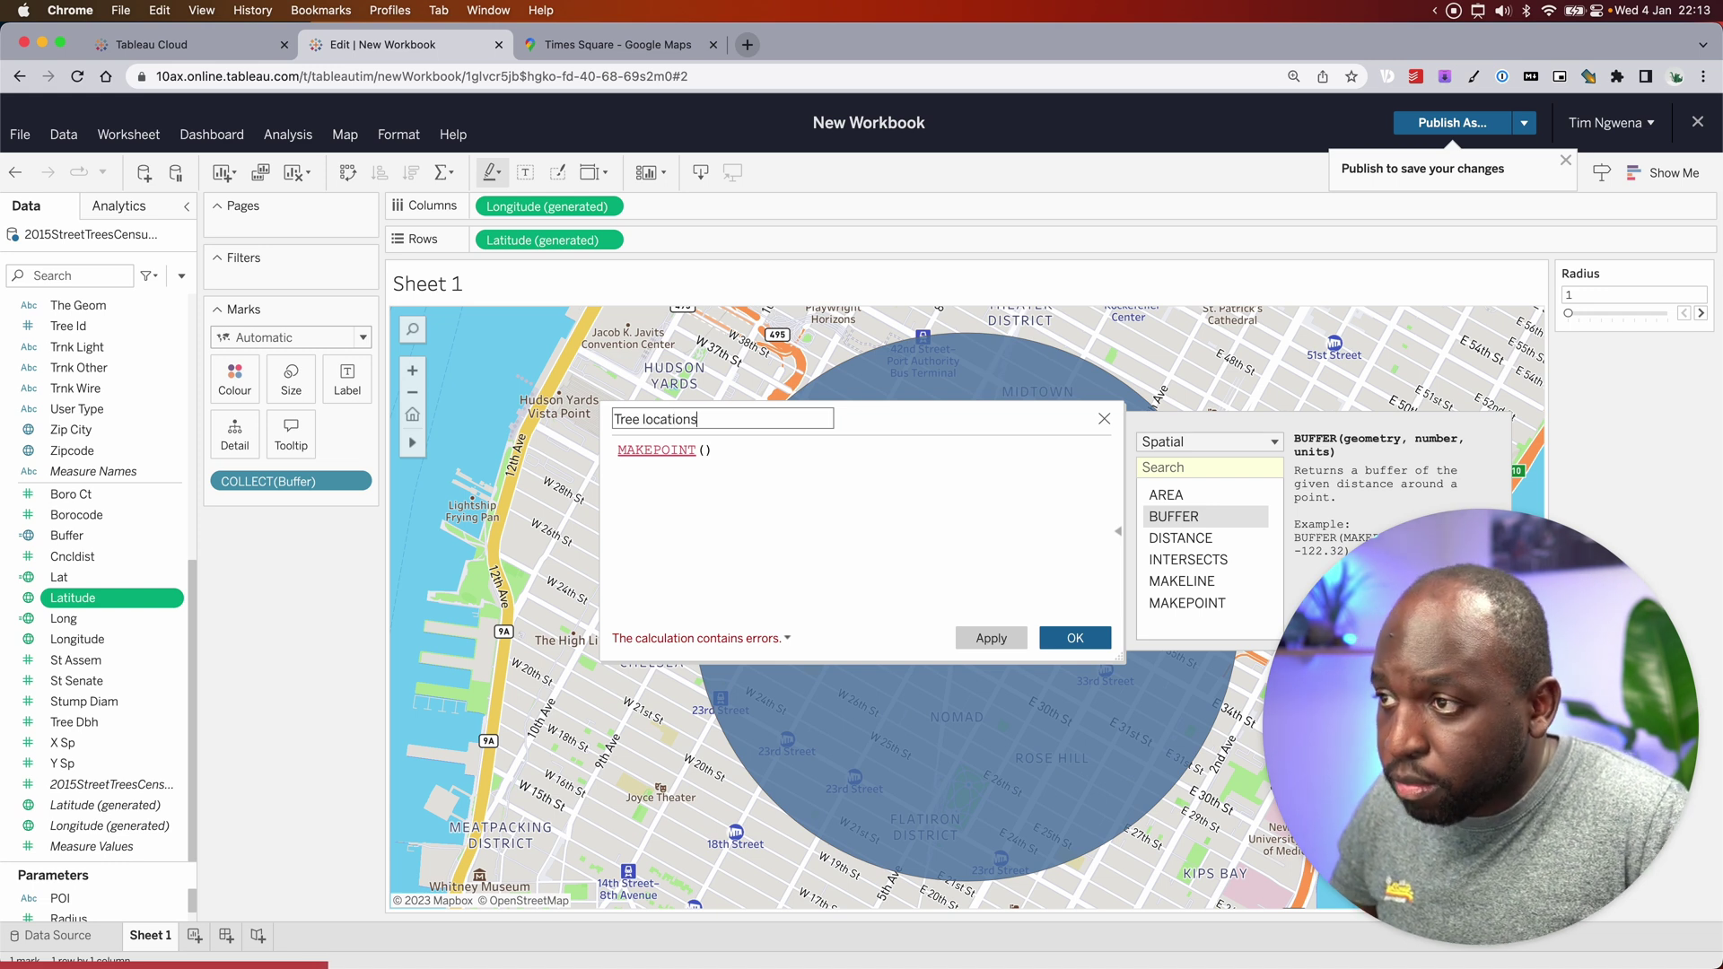
Step: Complete the formula as MAKEPOINT([Latitude],[Longitude]) and save the calculated field
click(703, 451)
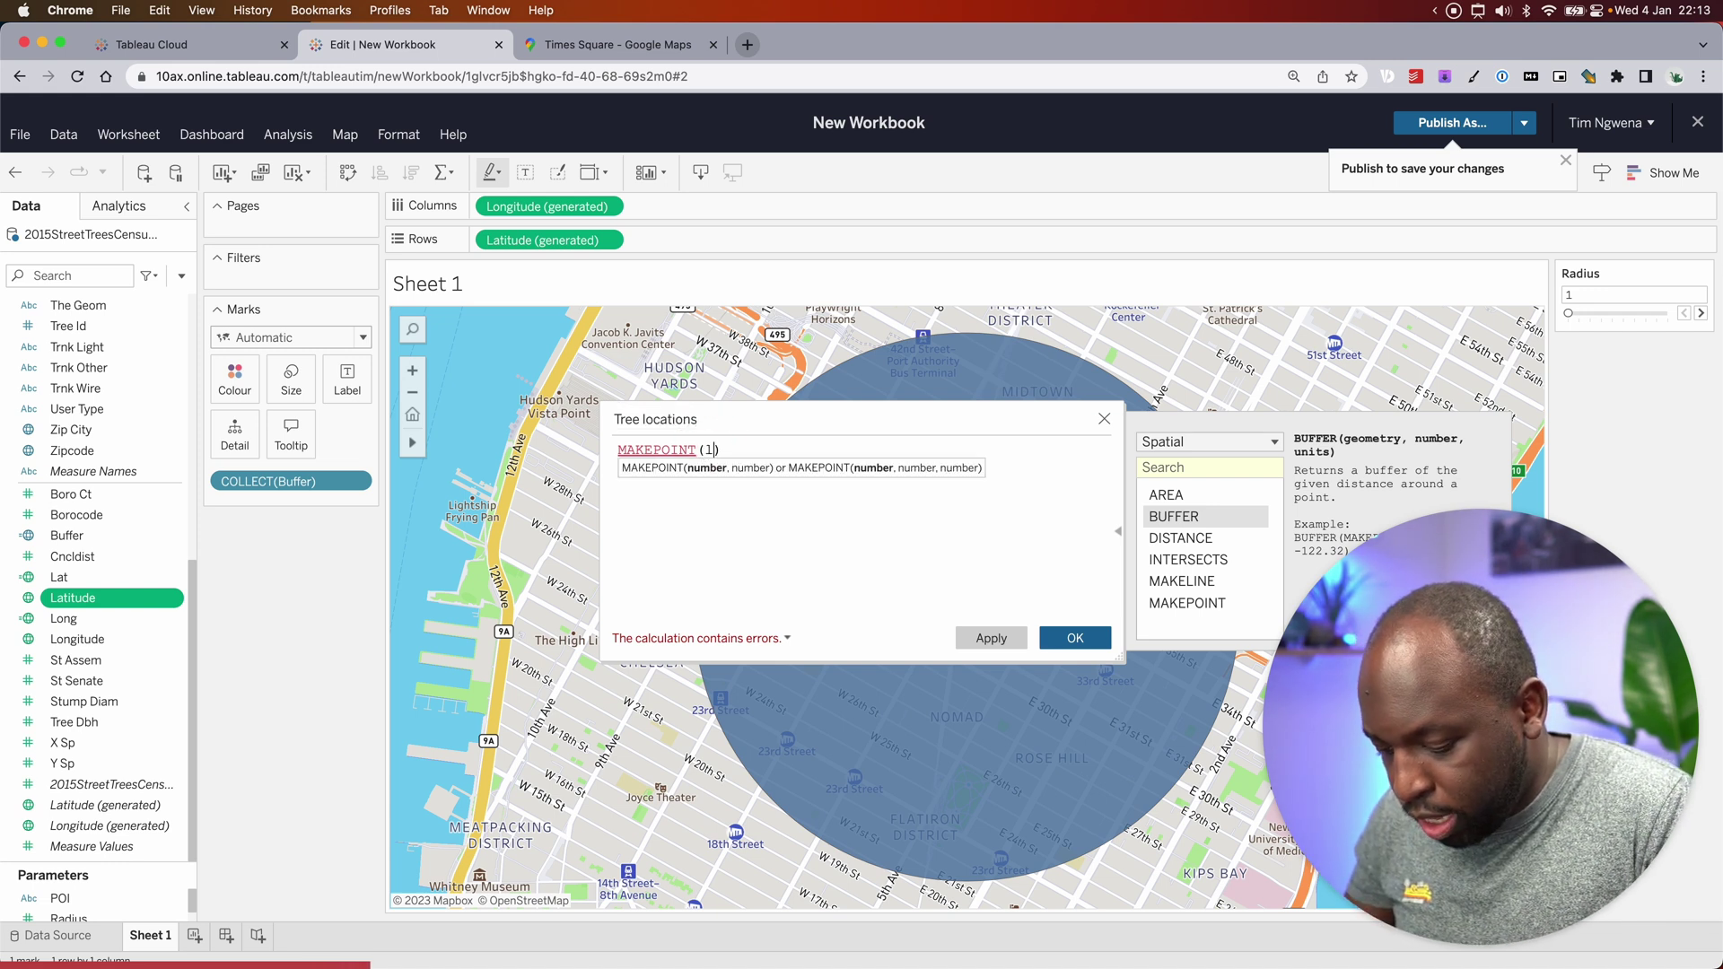
text(lat)
key(Down)
key(Return)
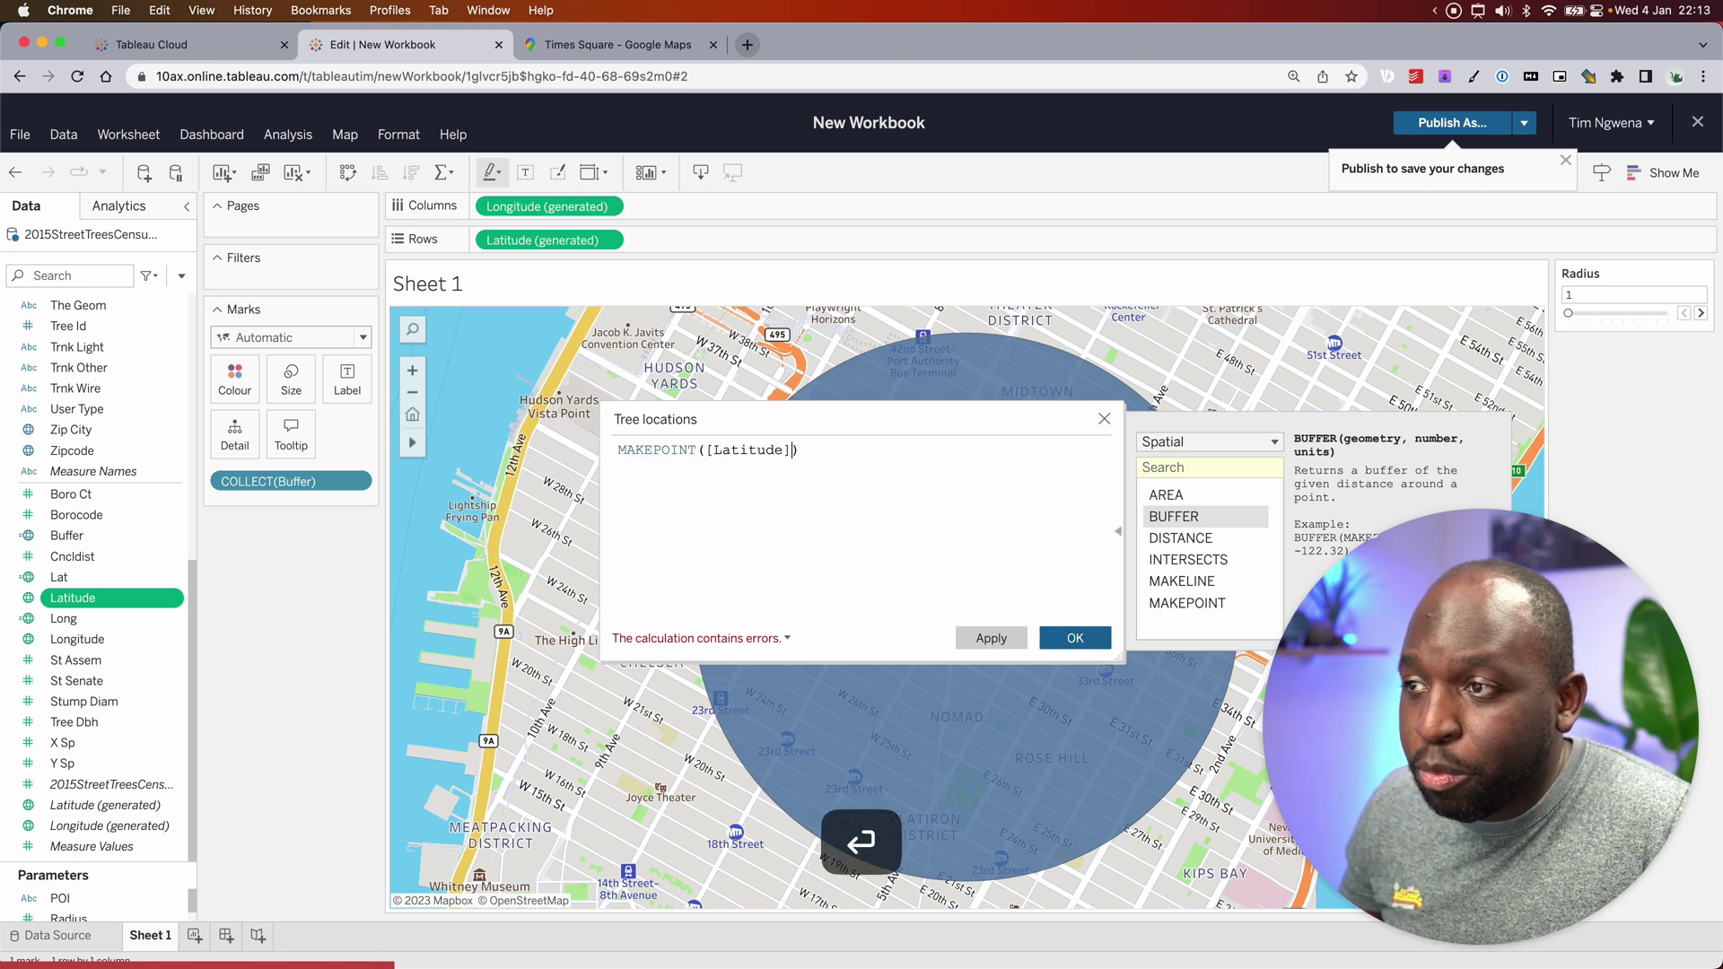
text(,)
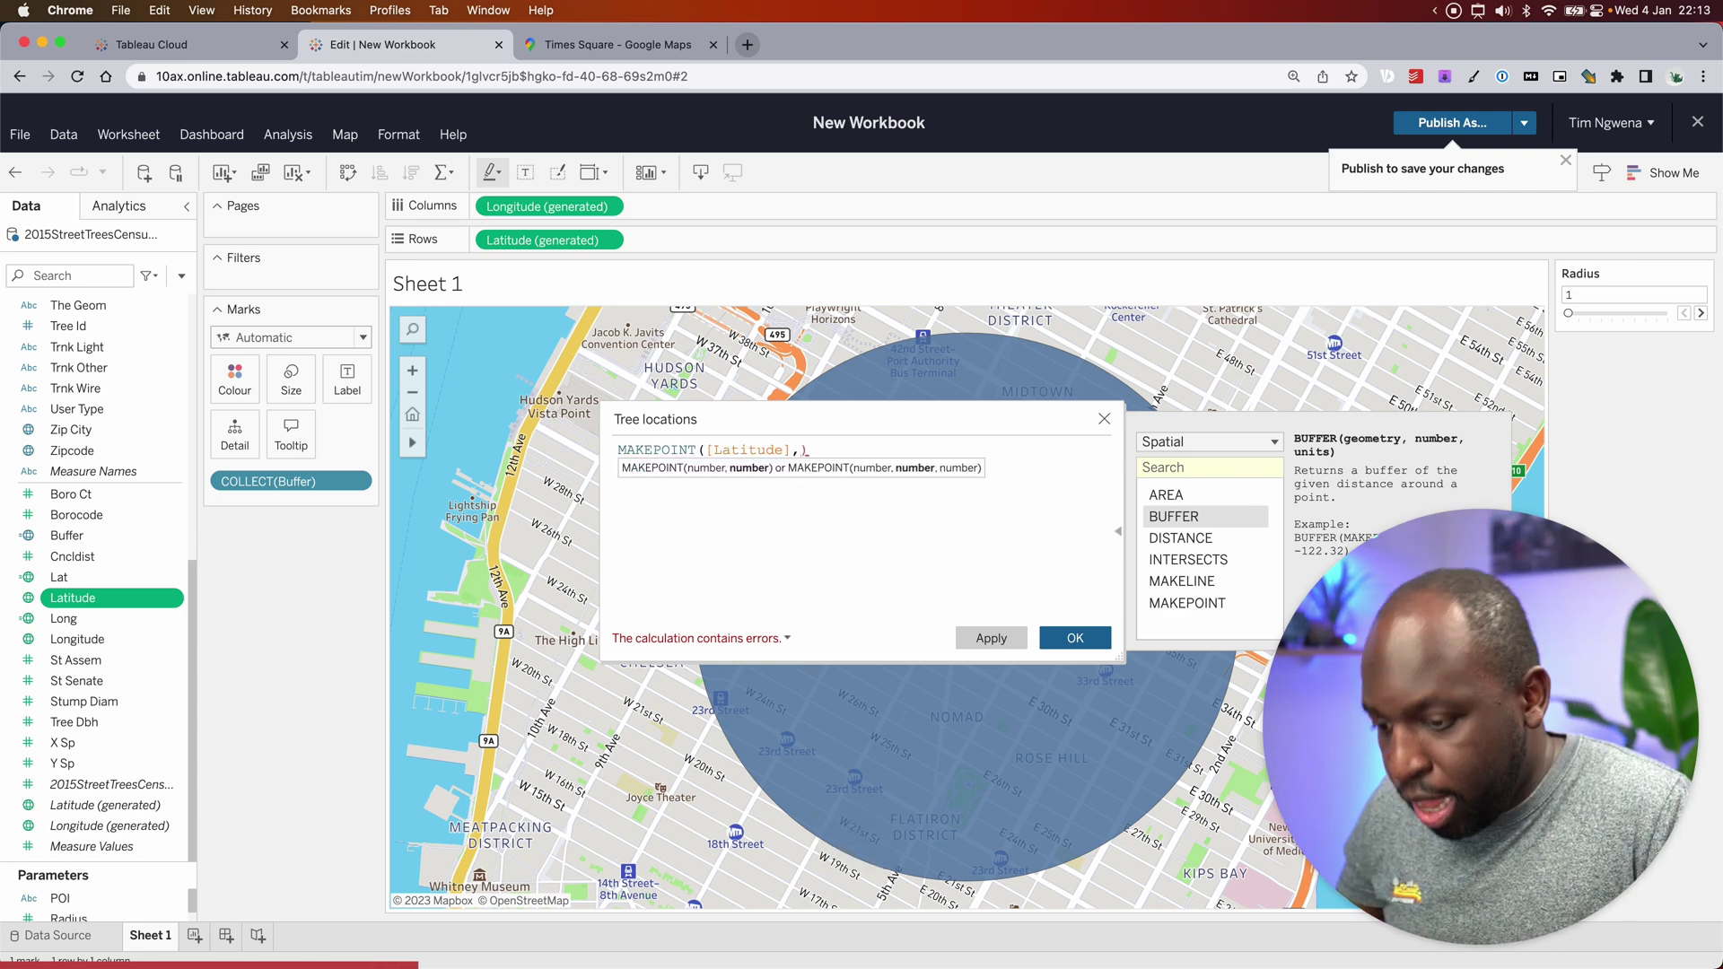
text(long)
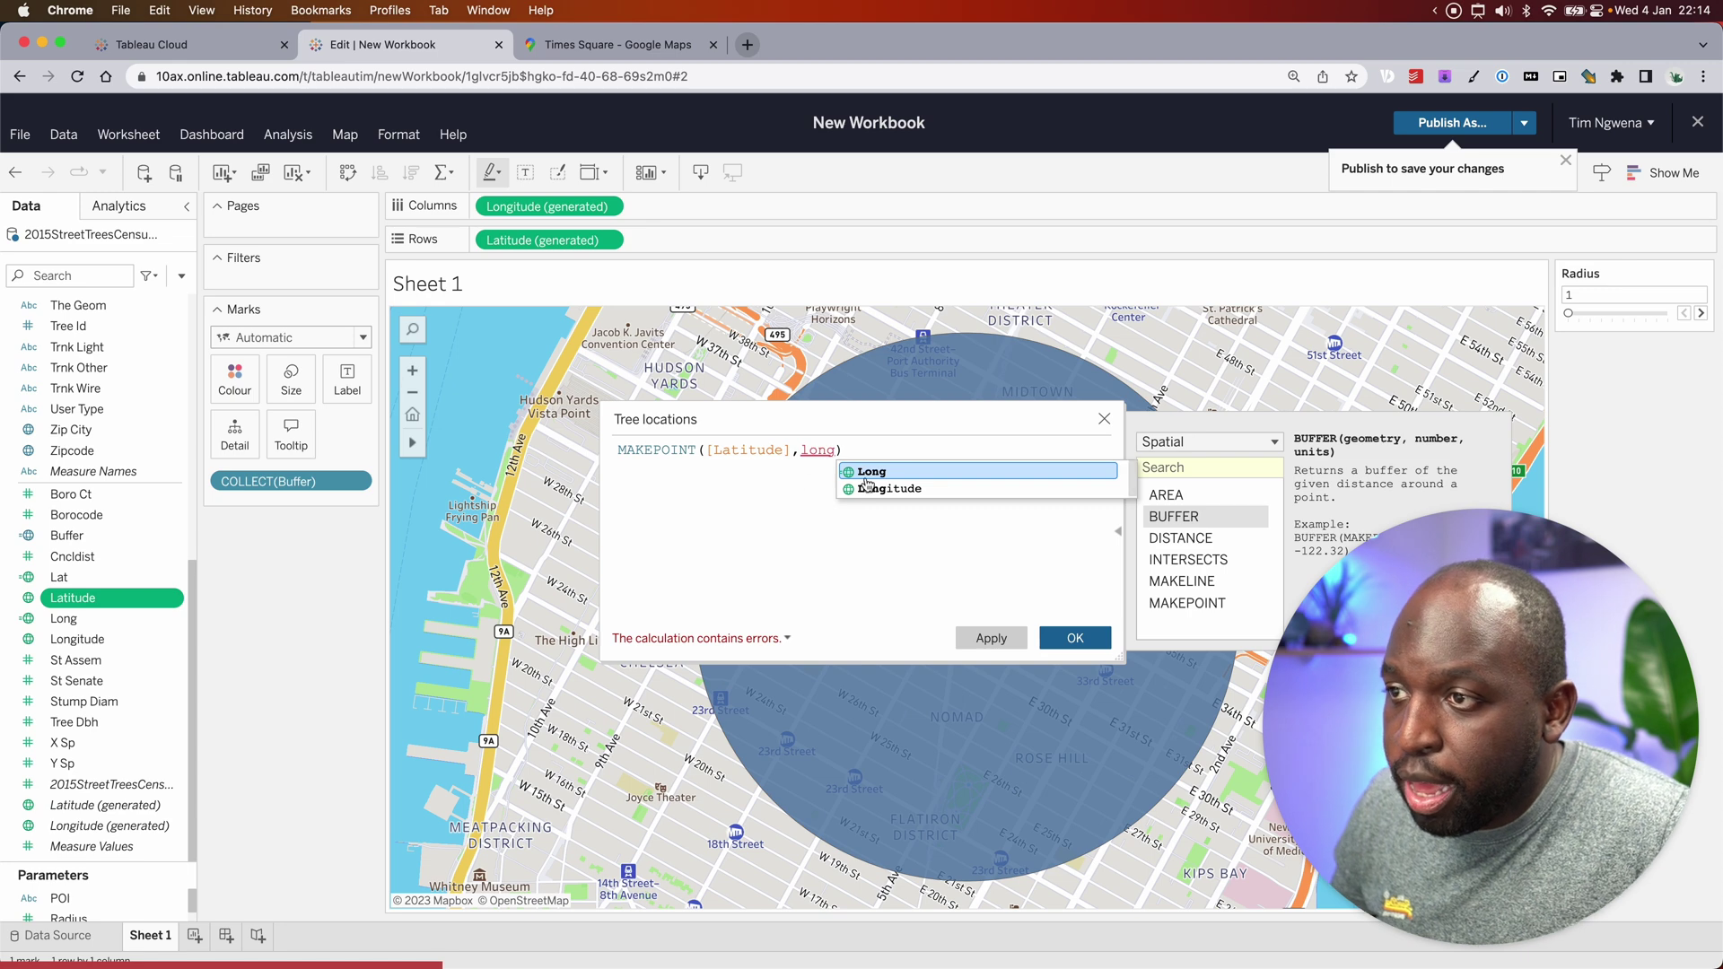
click(876, 492)
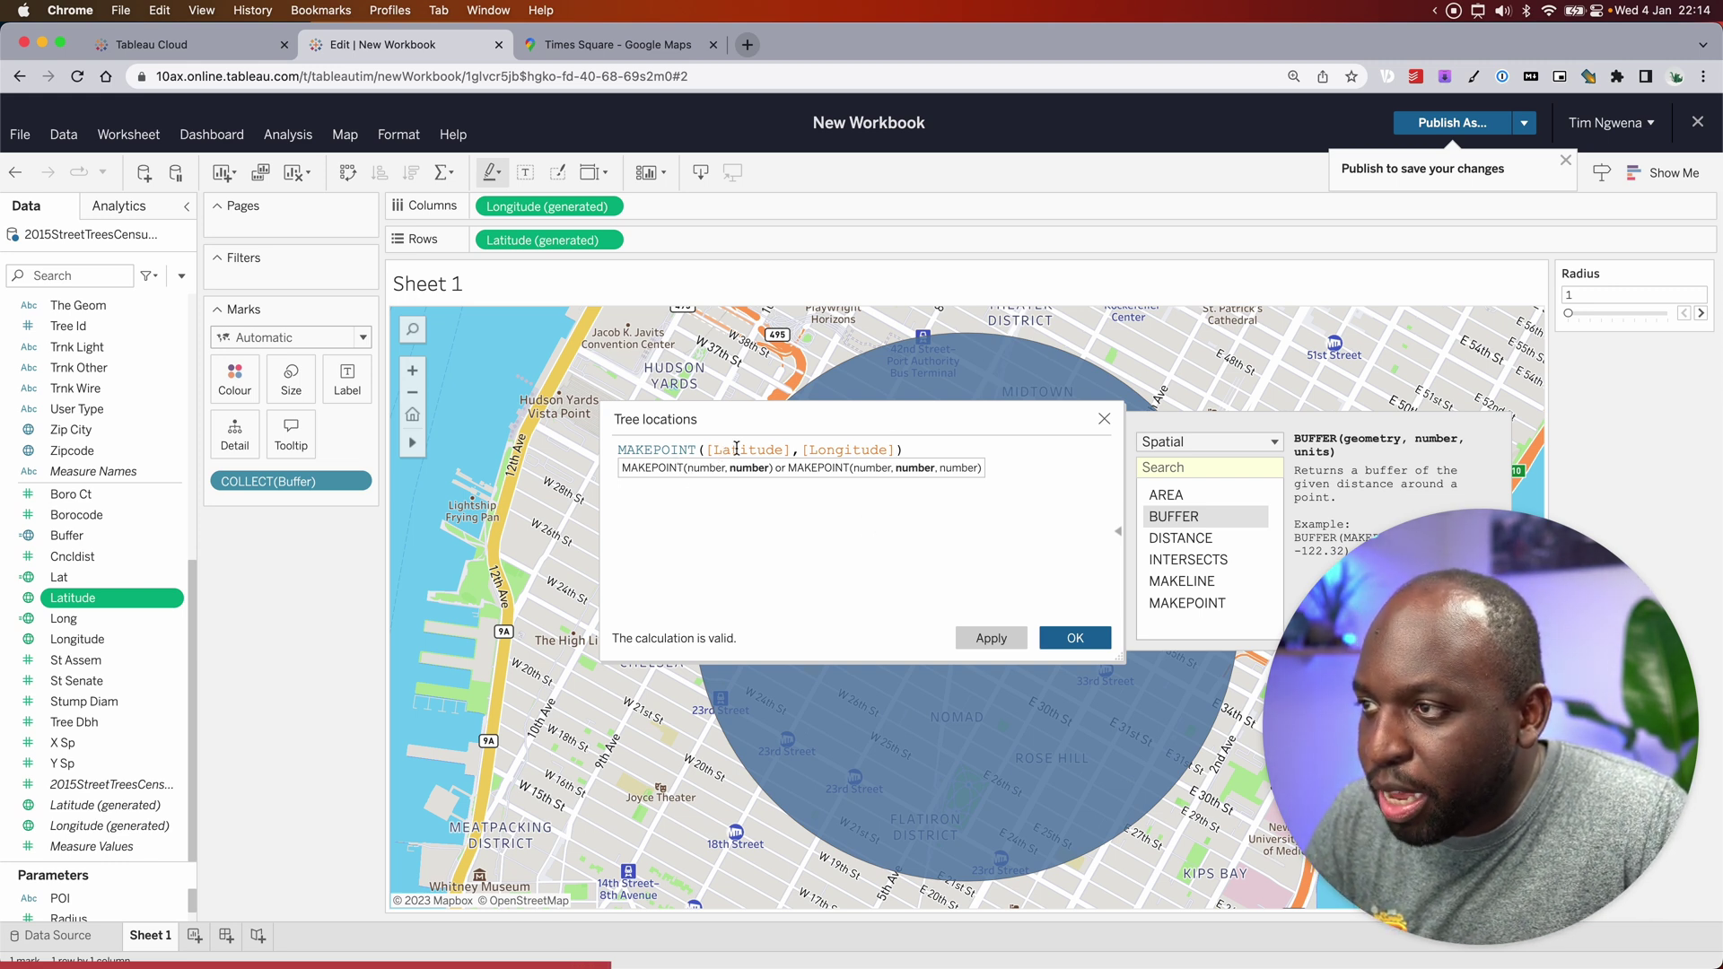
click(991, 637)
click(1075, 637)
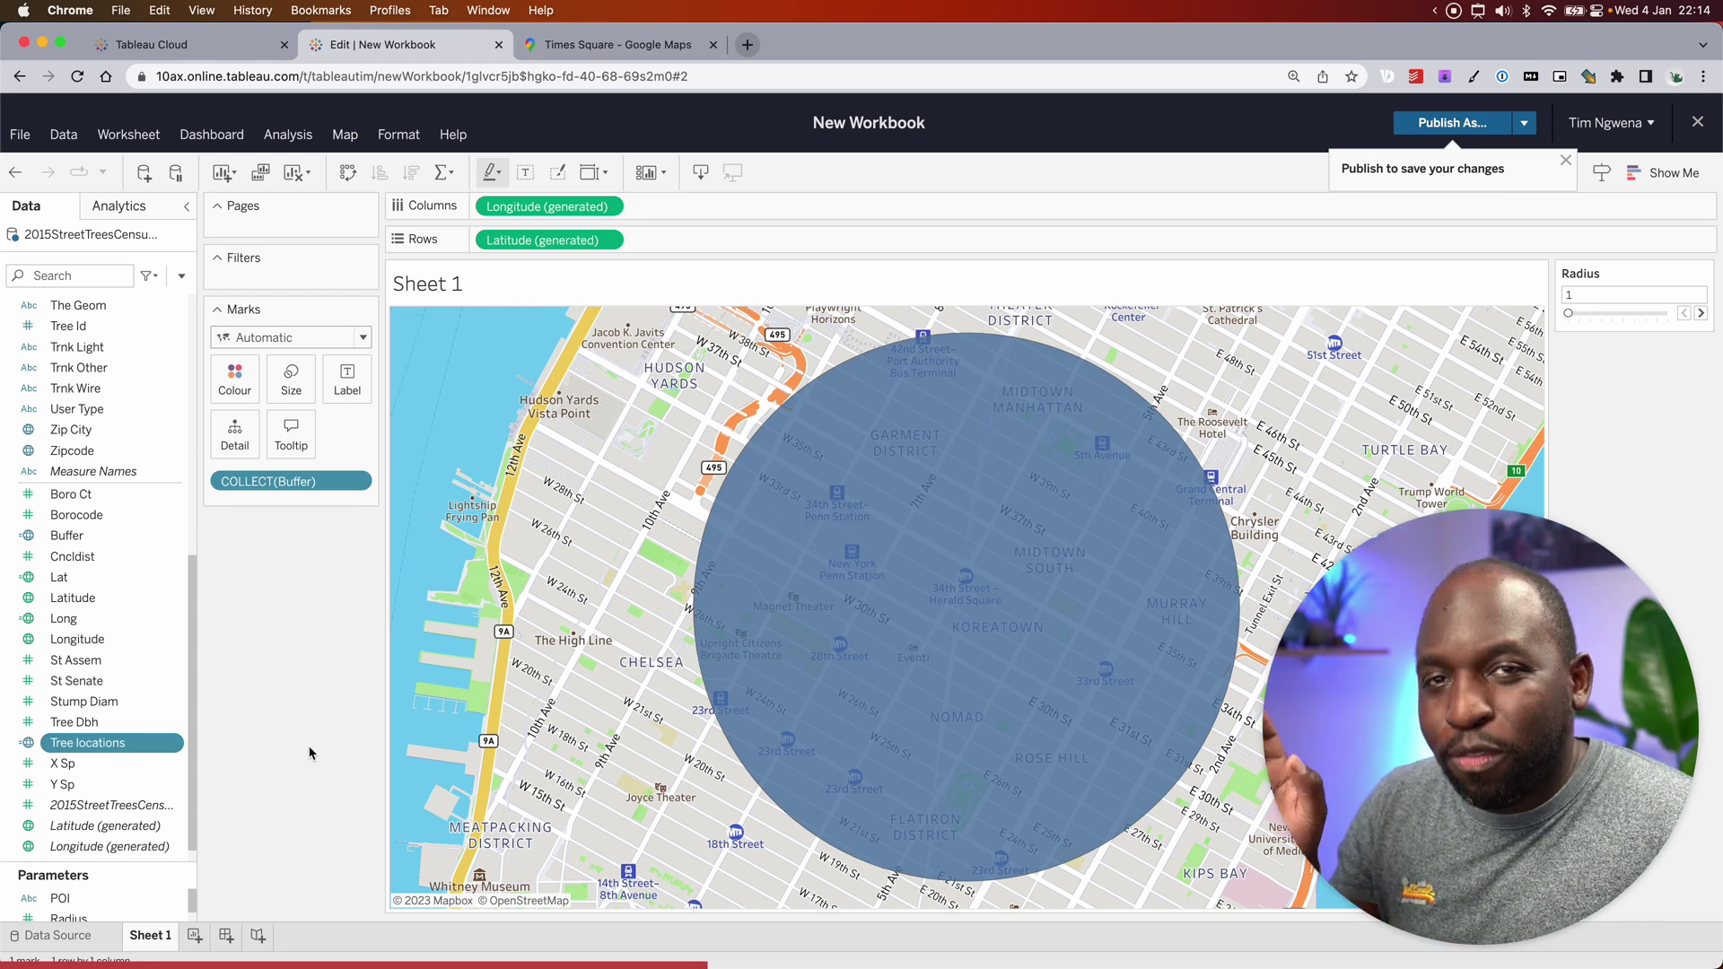
Step: Create a new worksheet and map the Tree locations field on it, waiting for the unresponsive page
click(195, 935)
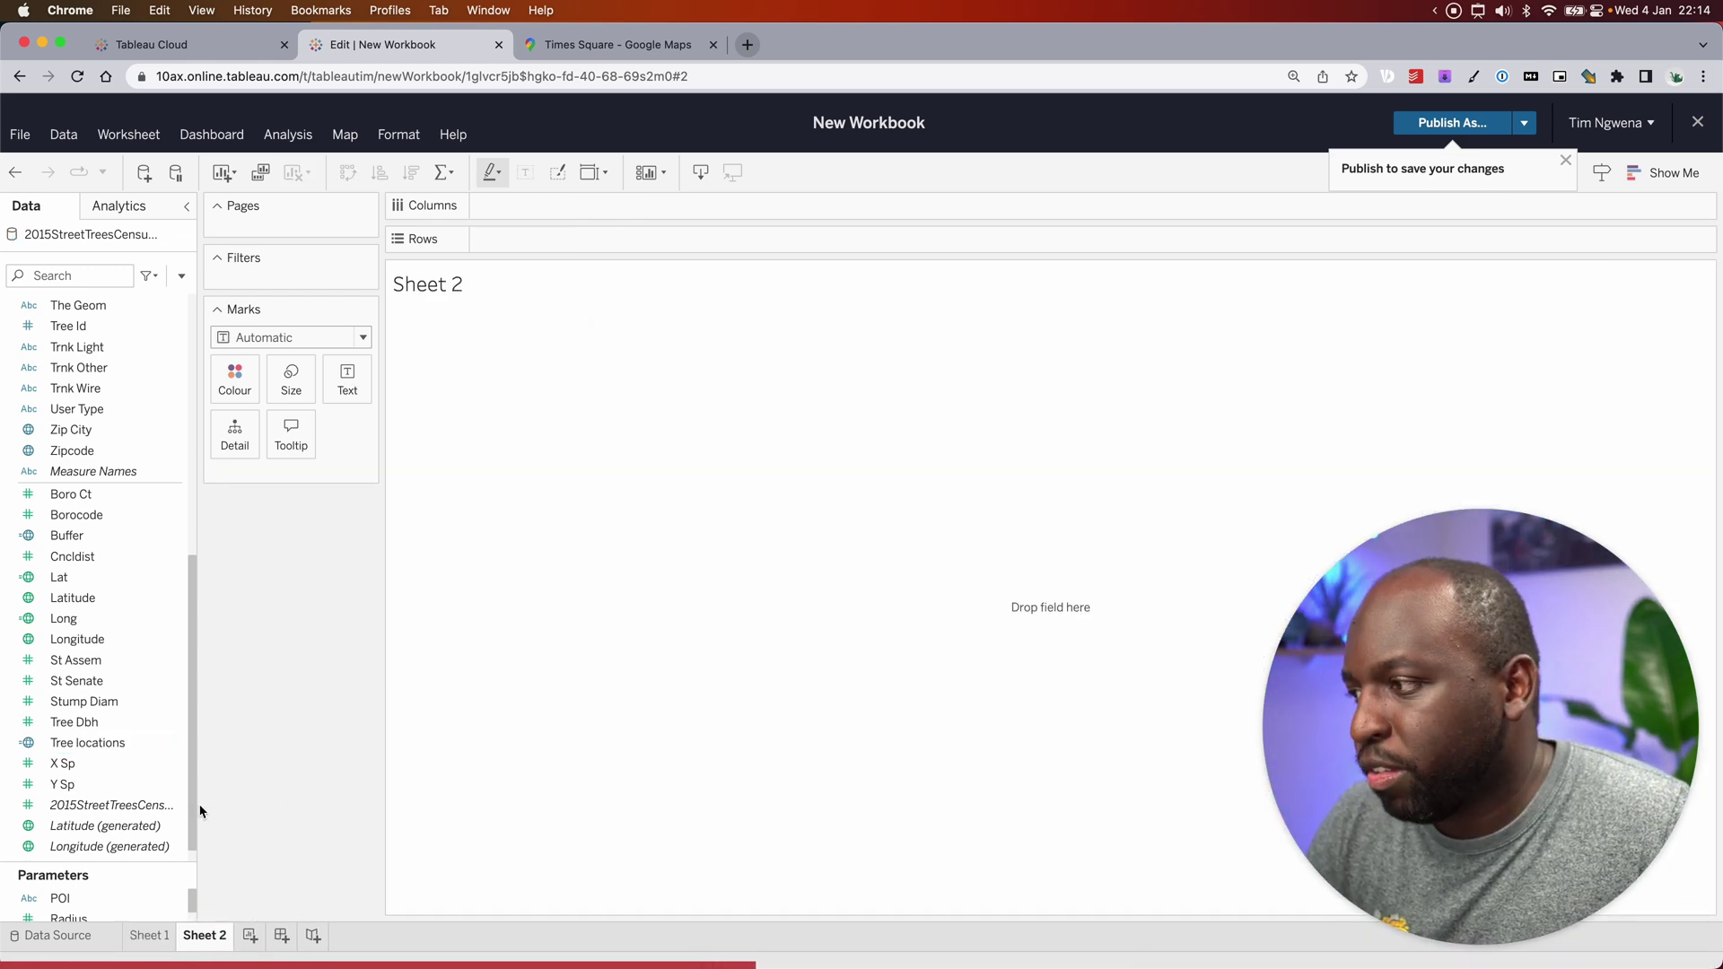
click(95, 744)
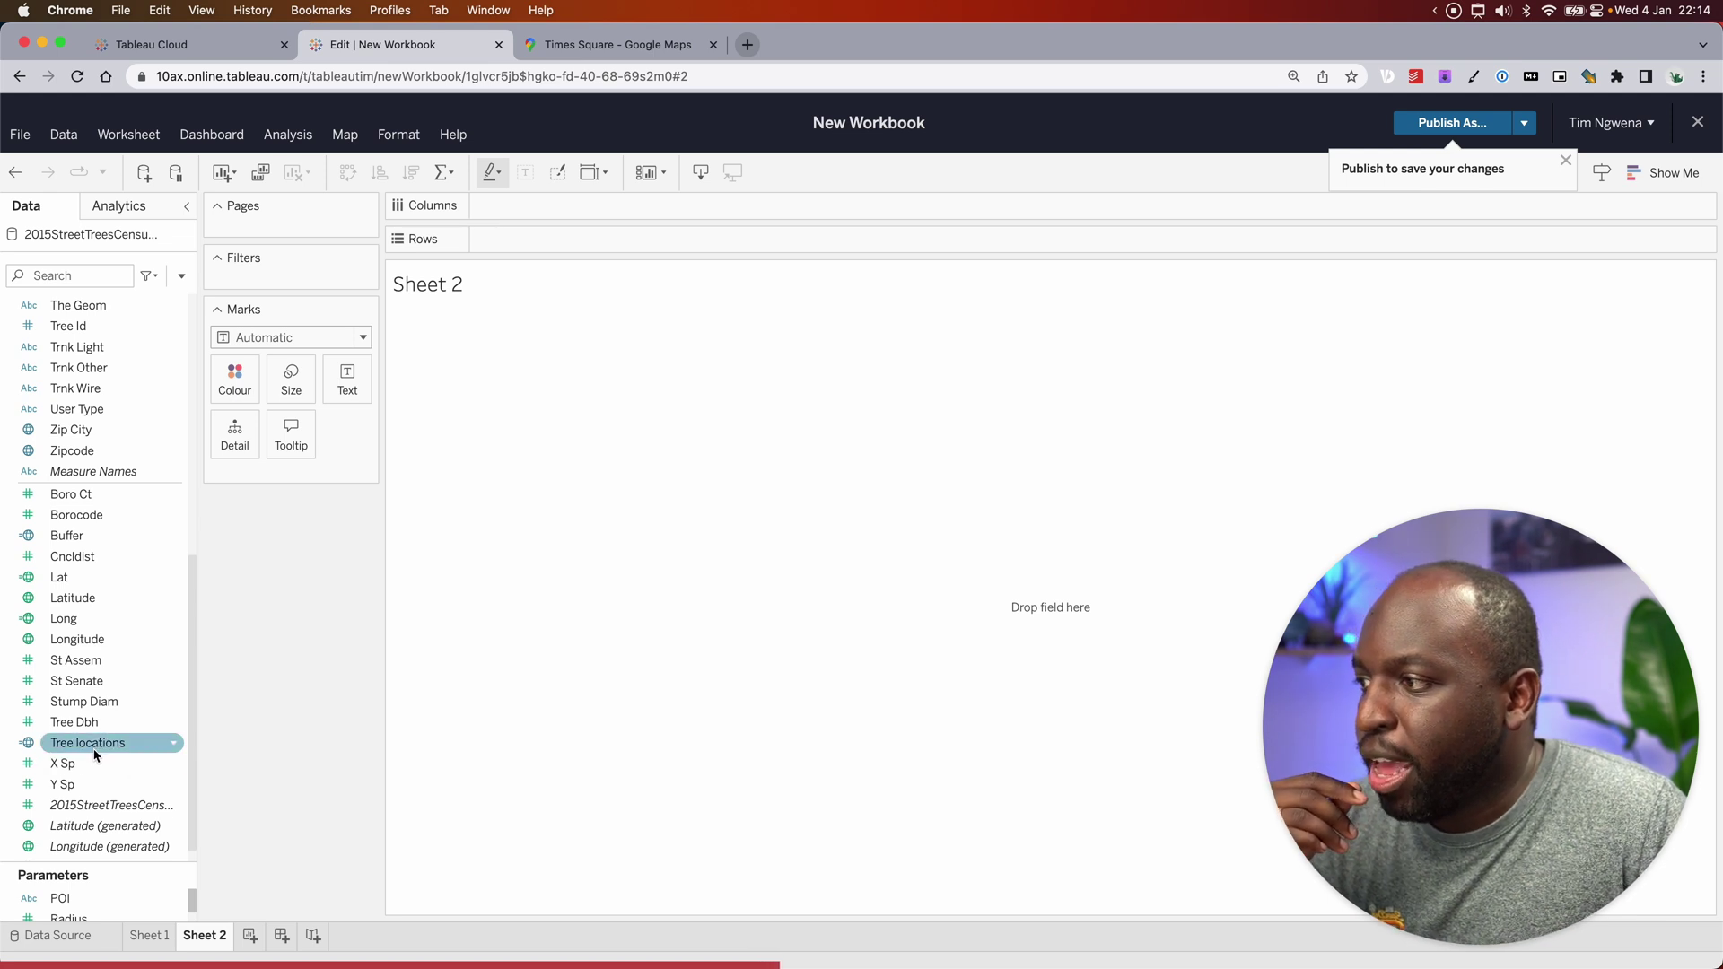
drag(170, 743, 221, 790)
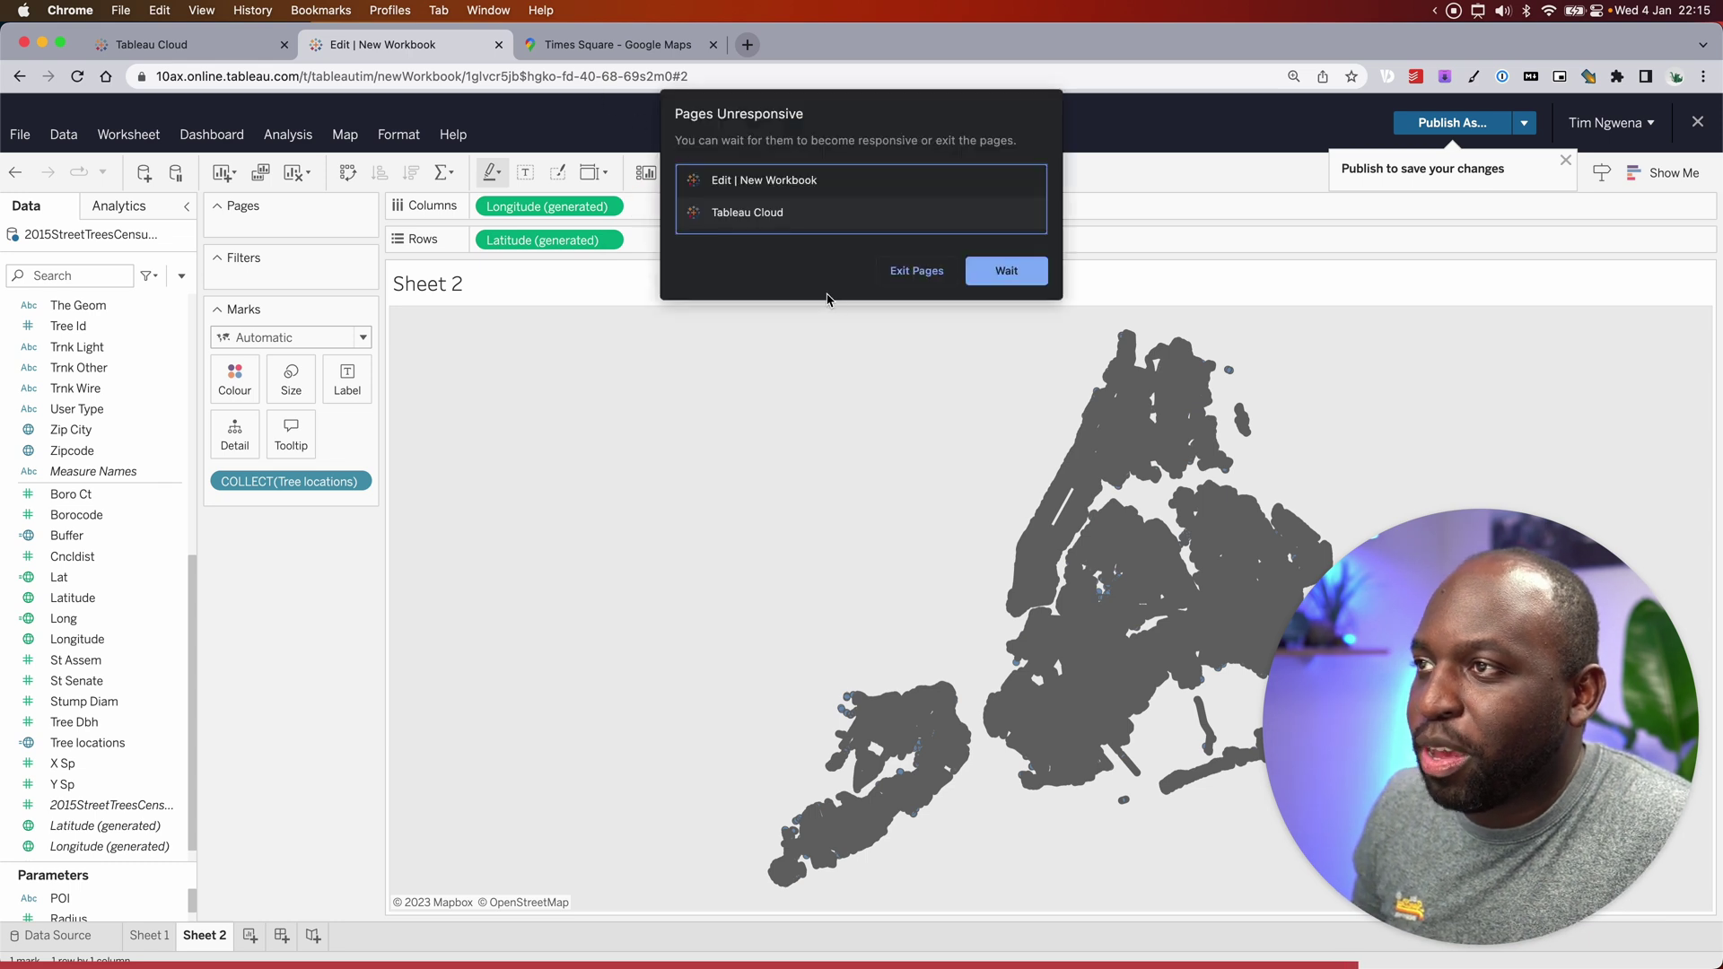
click(1006, 270)
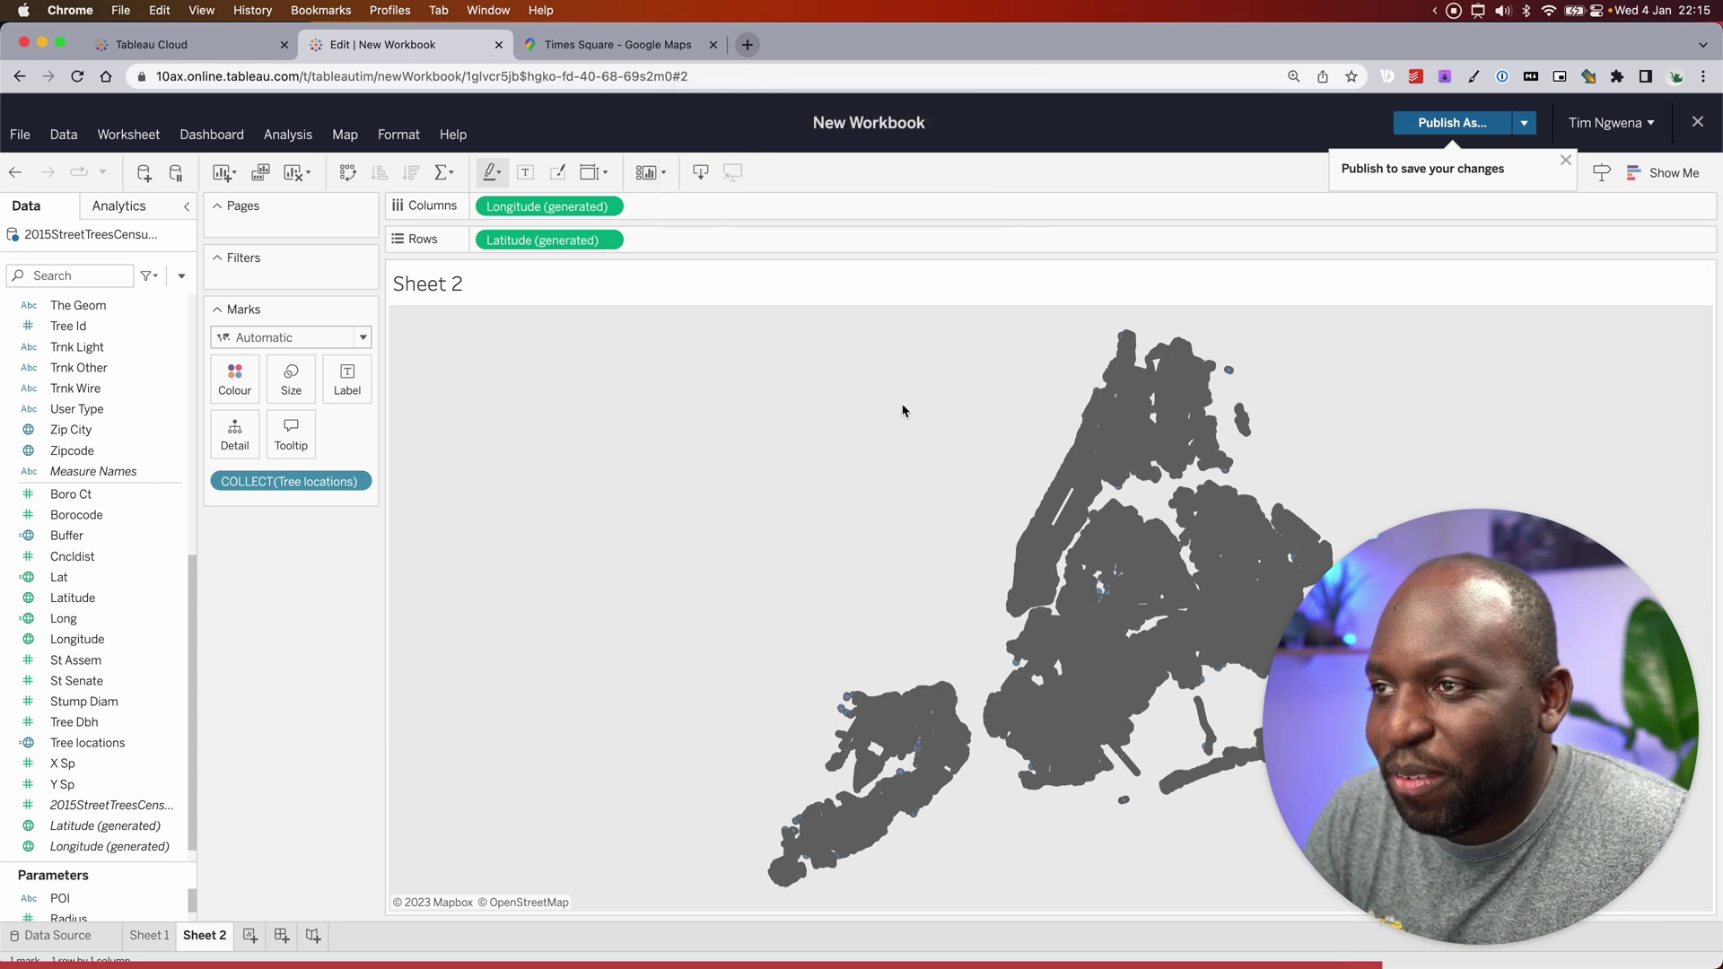
click(819, 677)
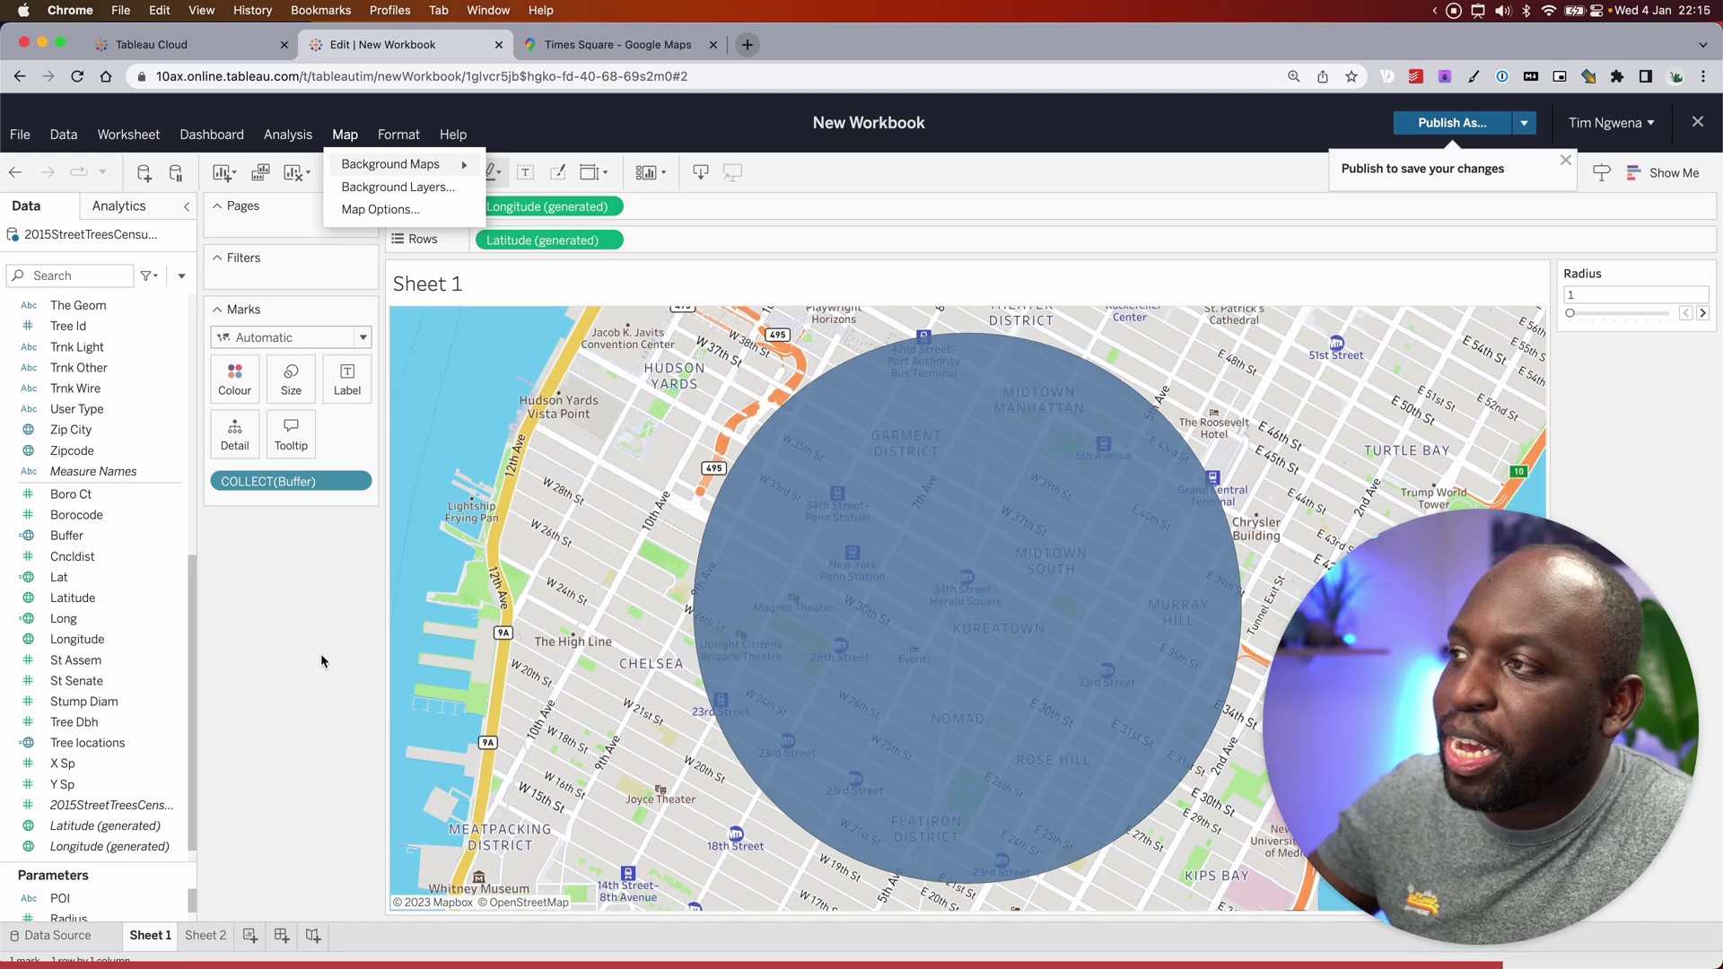
Step: Delete the Sheet 2 worksheet from the workbook
click(351, 688)
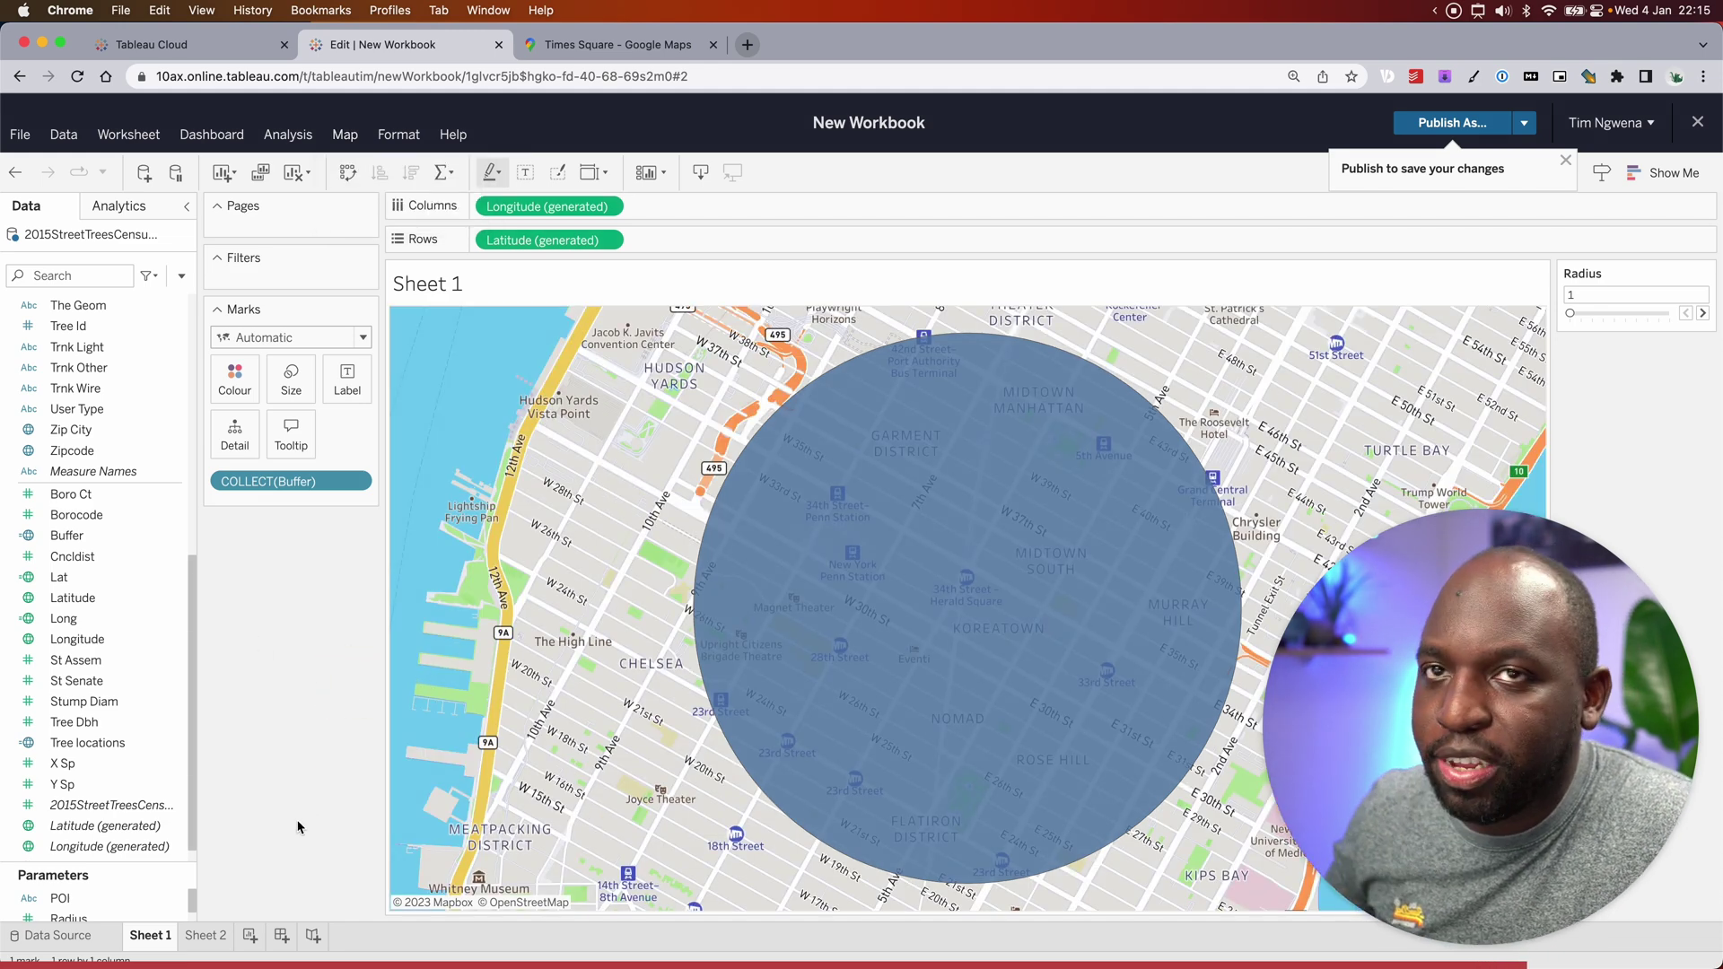
right_click(211, 938)
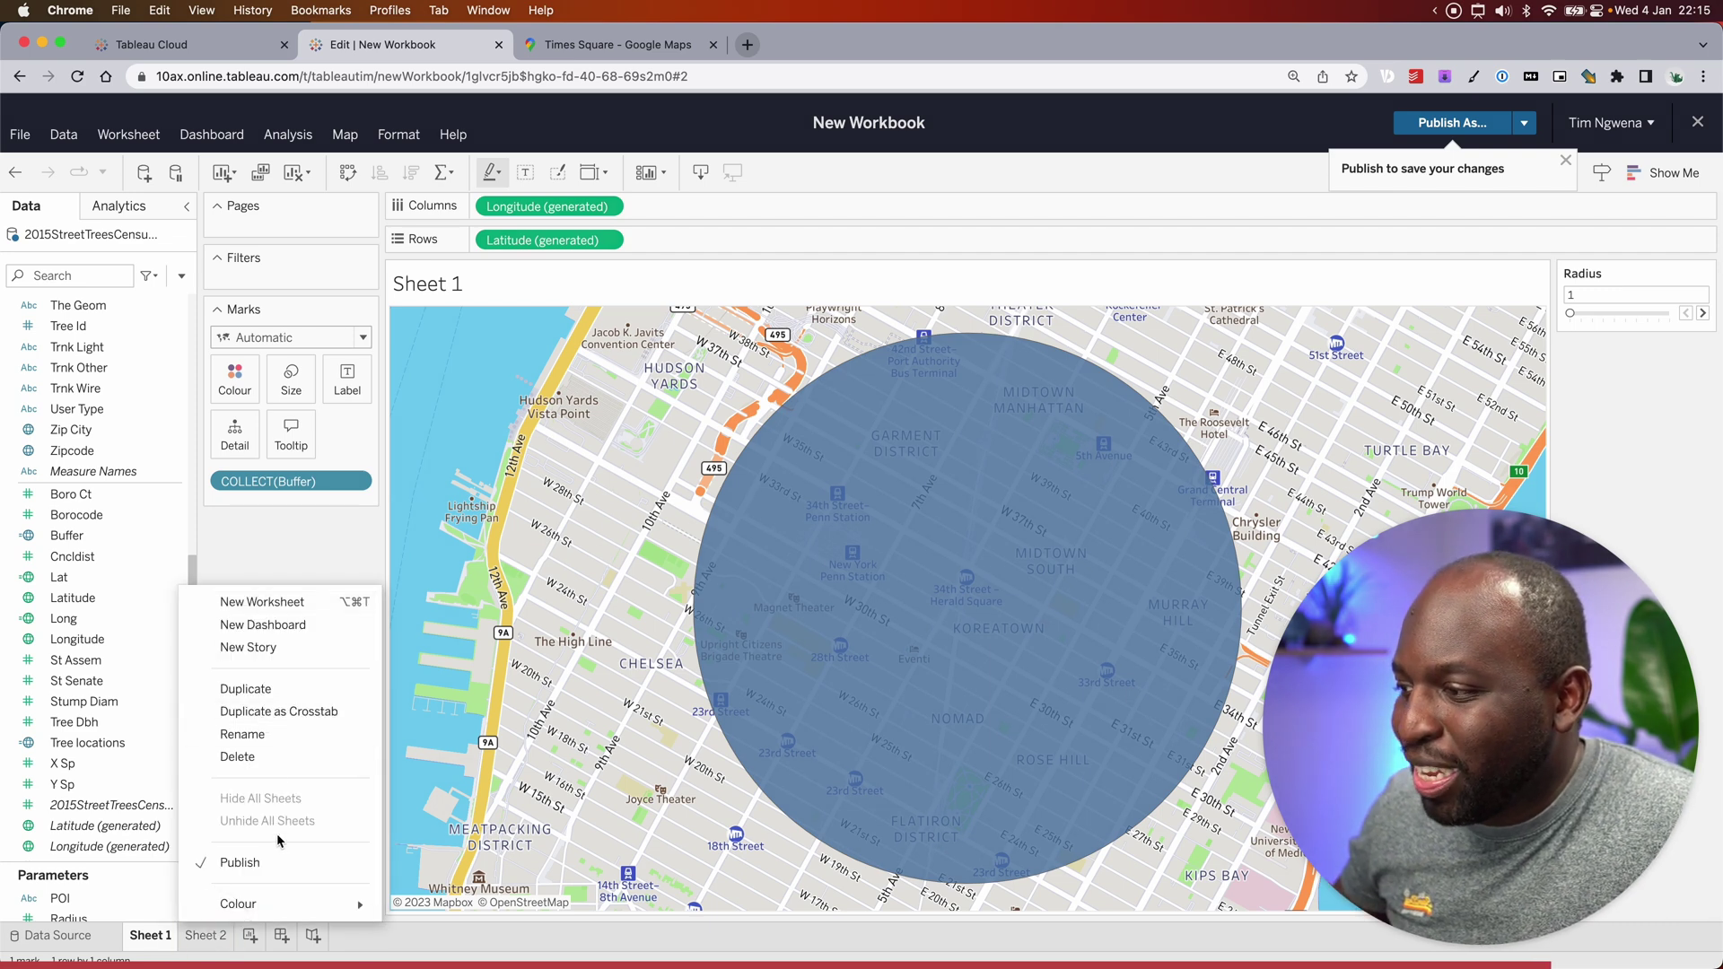
click(270, 759)
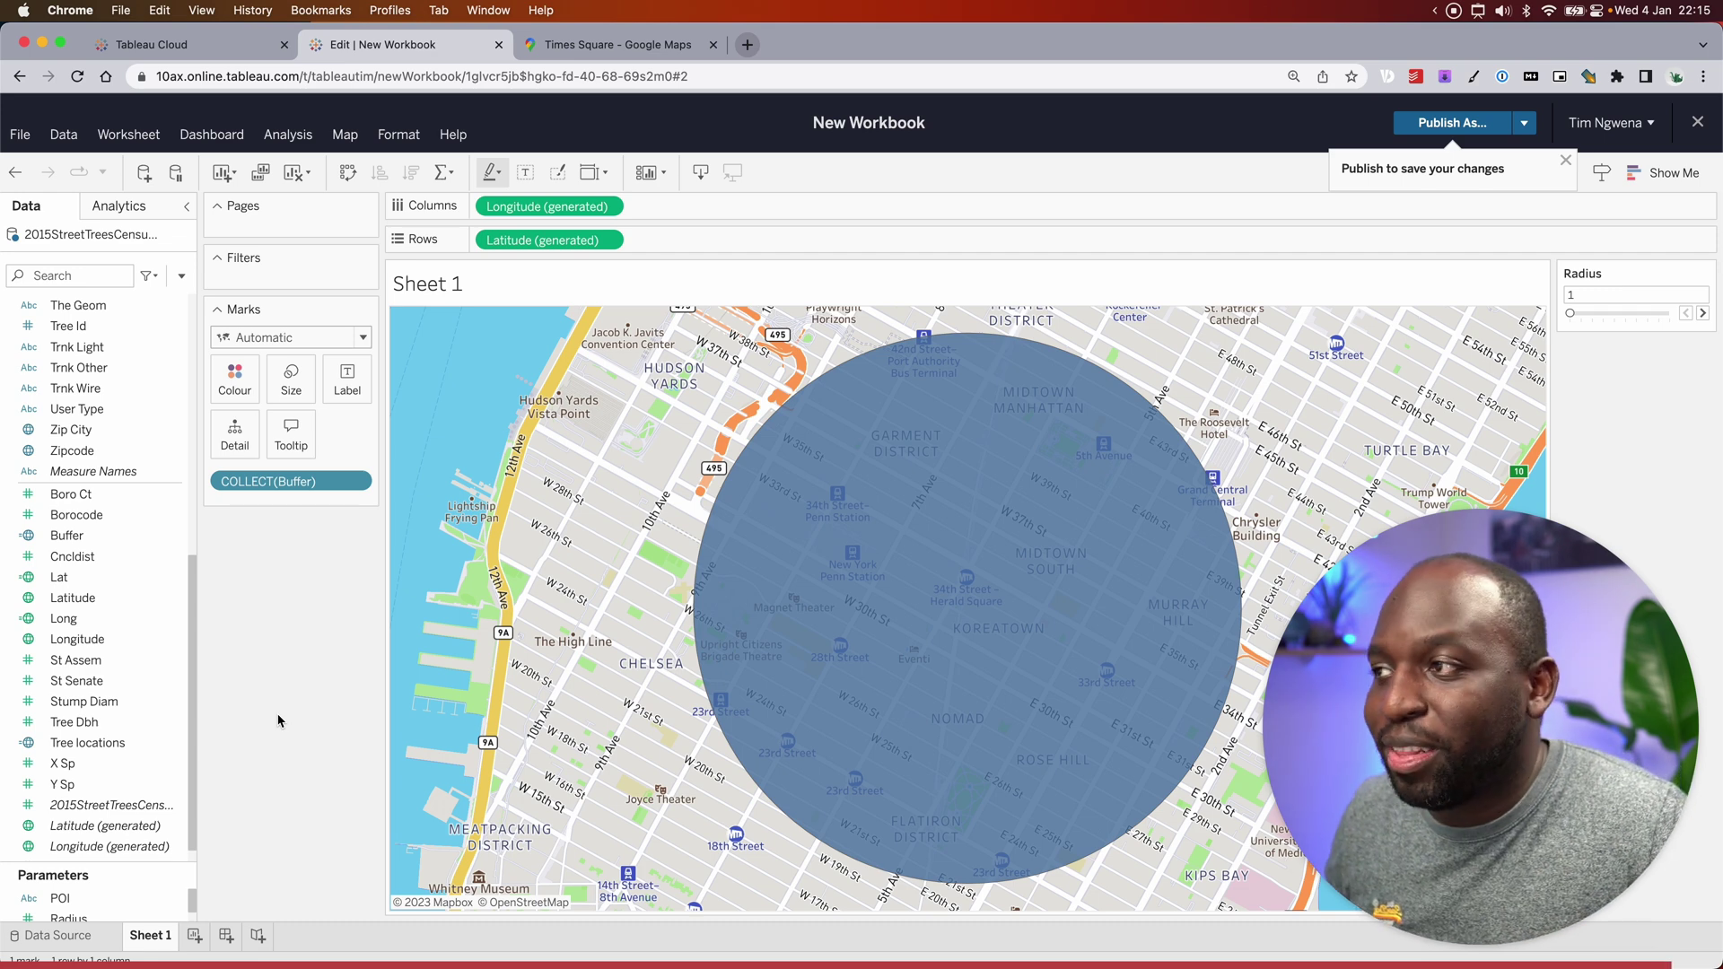
Step: Start a new calculated field and insert the spatial INTERSECTS function into its formula
click(182, 275)
click(255, 306)
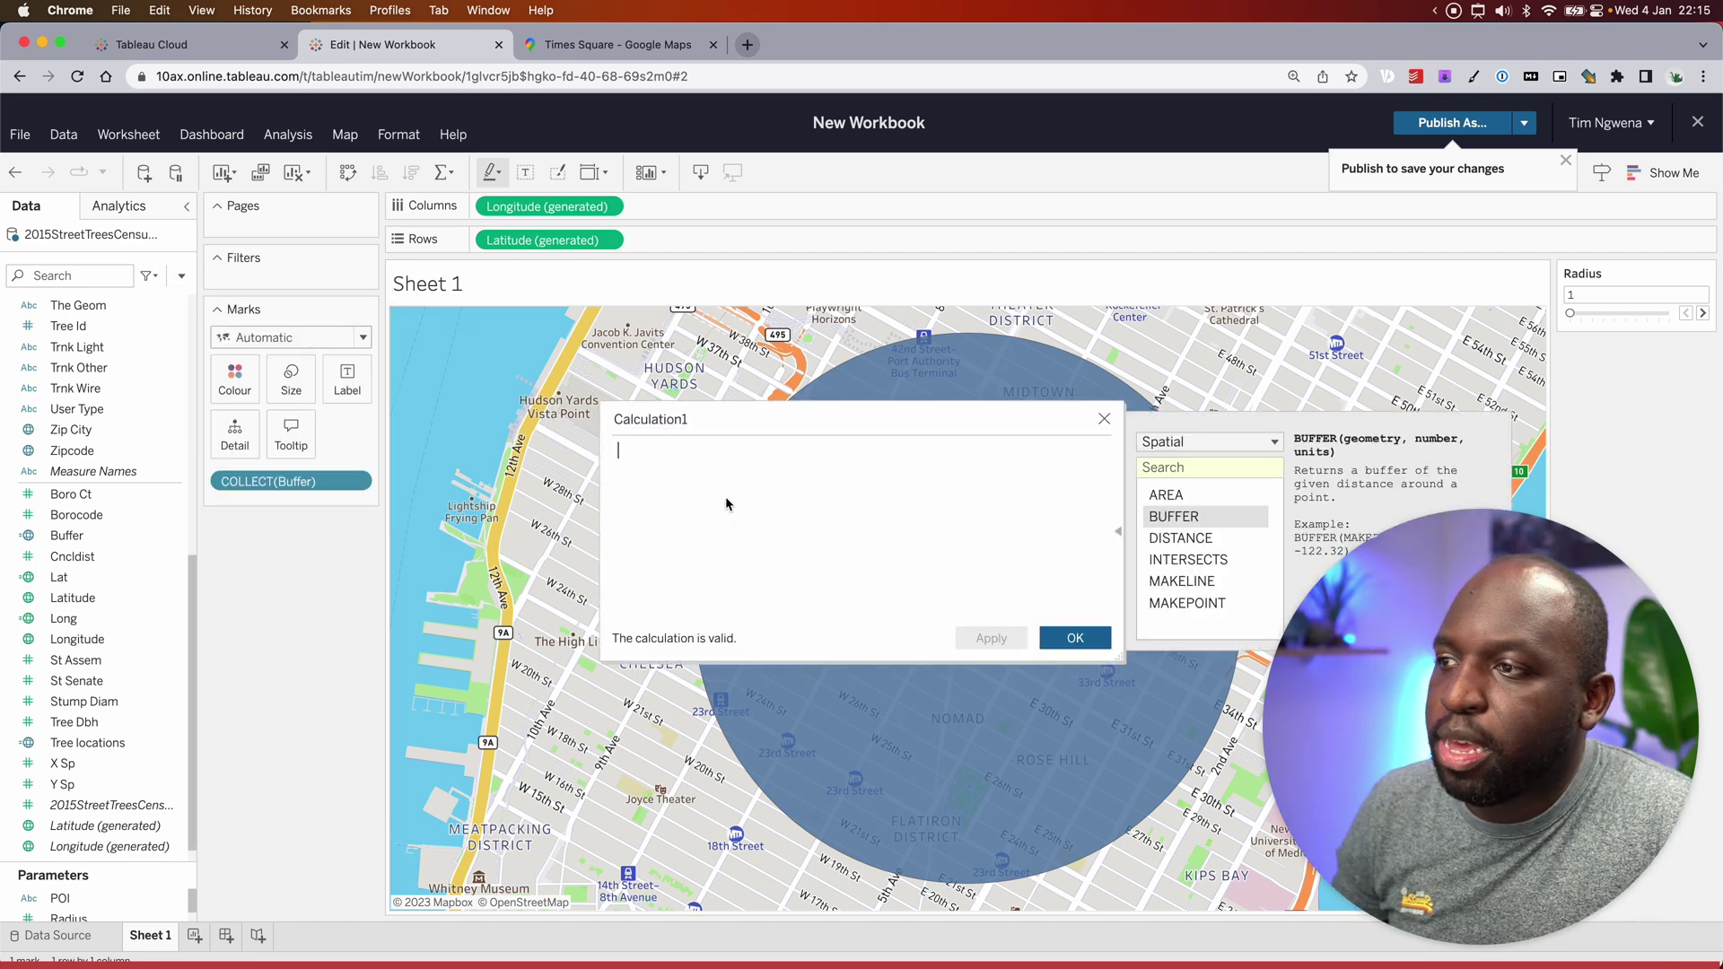
click(1188, 559)
drag(970, 410, 731, 307)
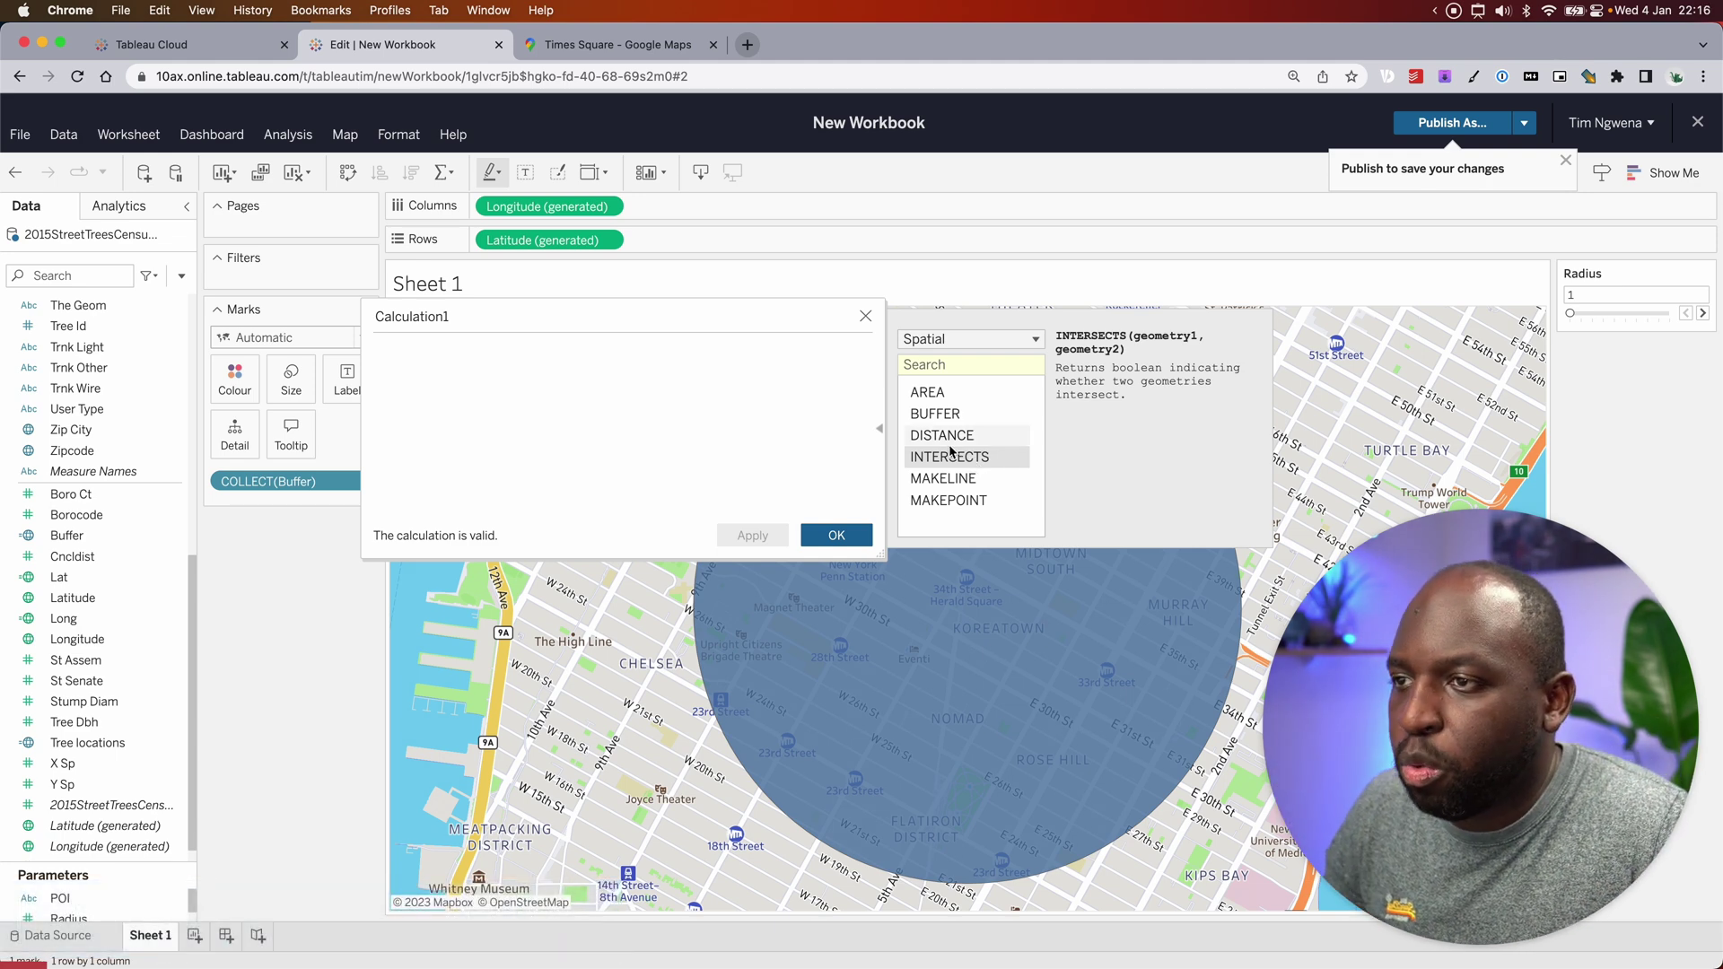
drag(971, 457, 814, 438)
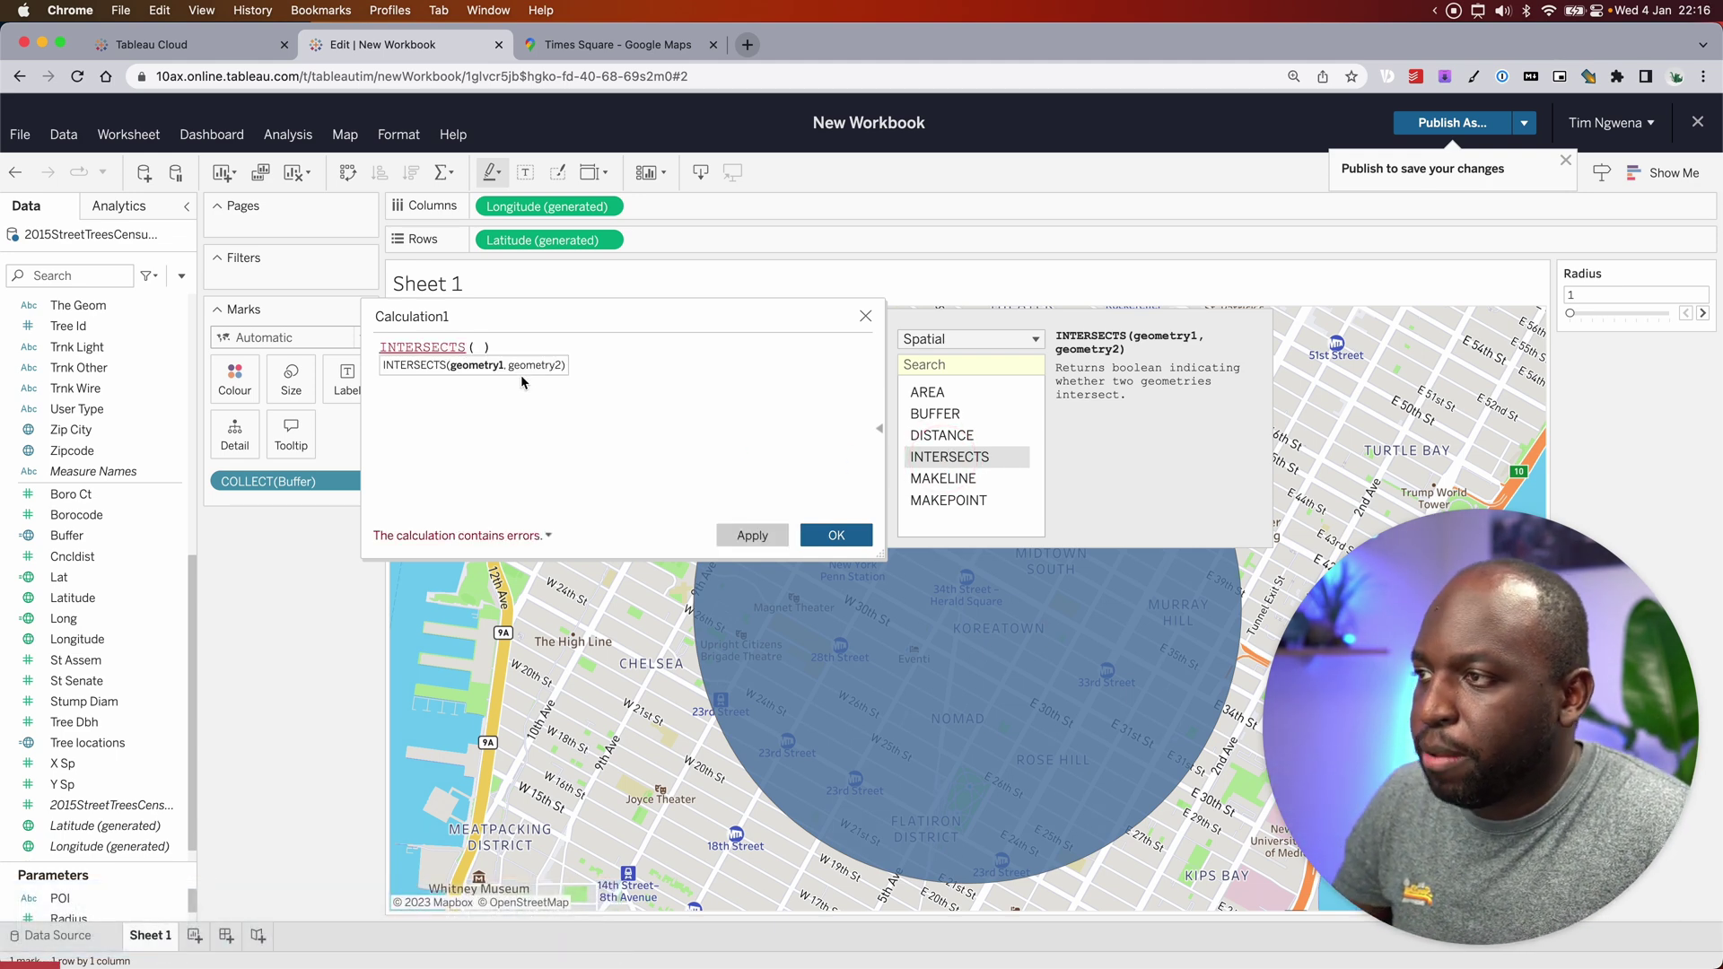
Step: Complete the formula as INTERSECTS([Buffer],[Tree locations])
text(bu)
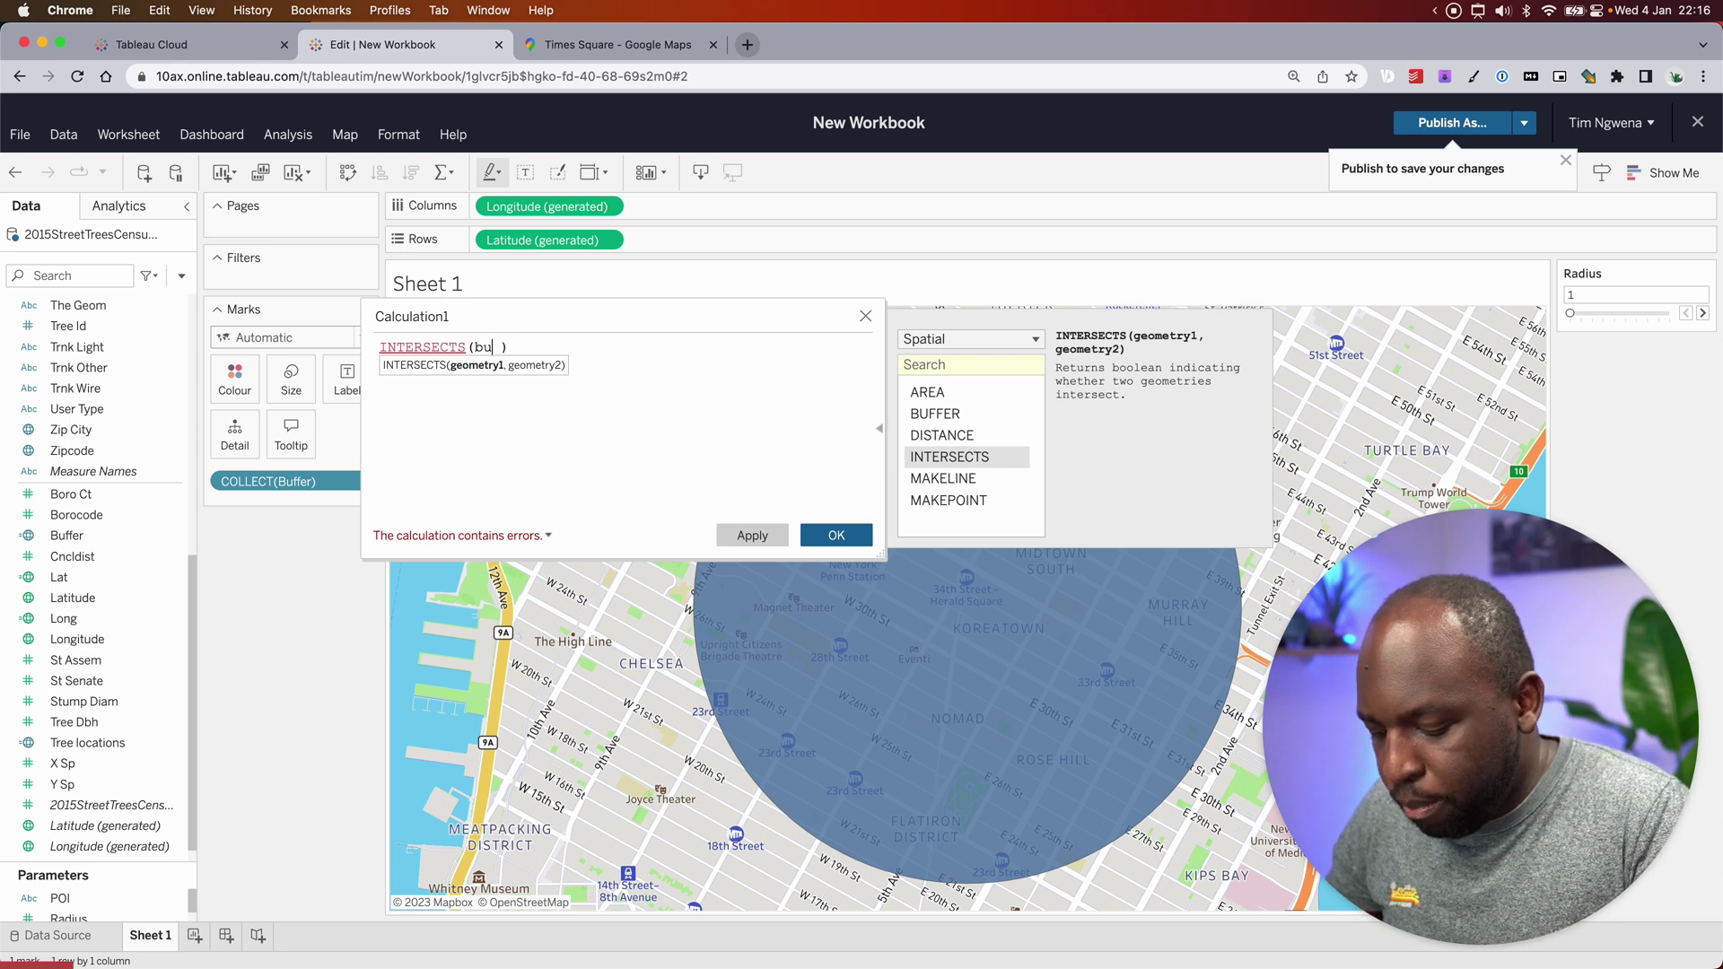
text(f)
key(Return)
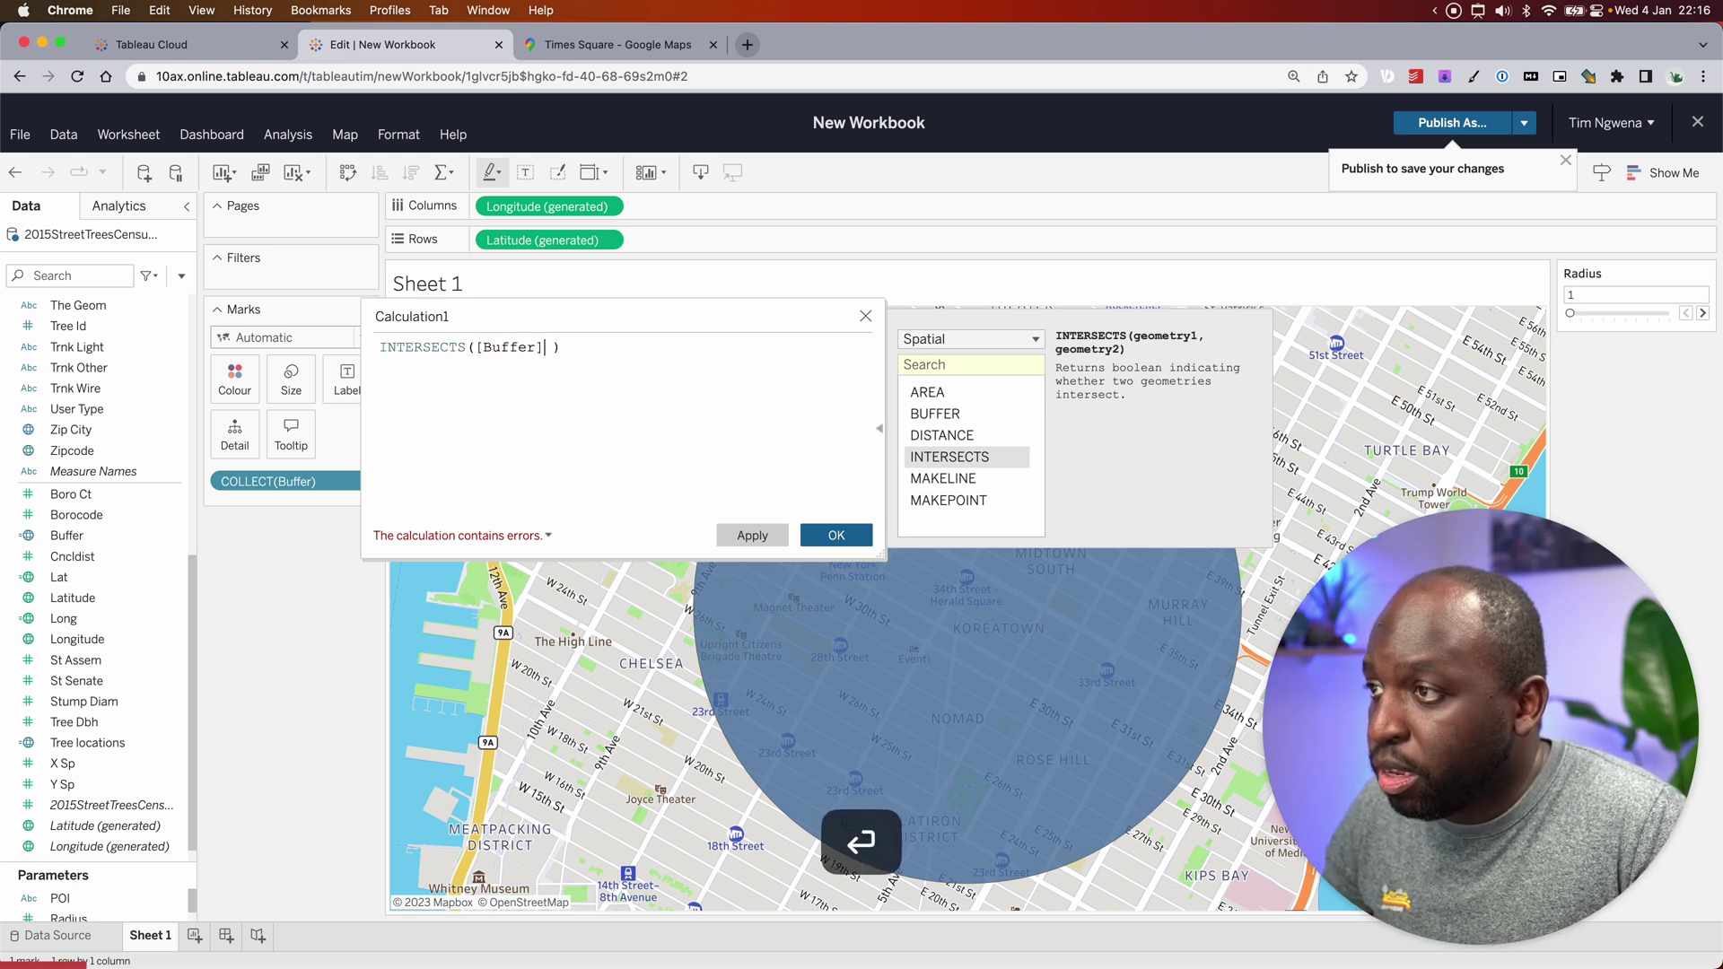
text(,tree)
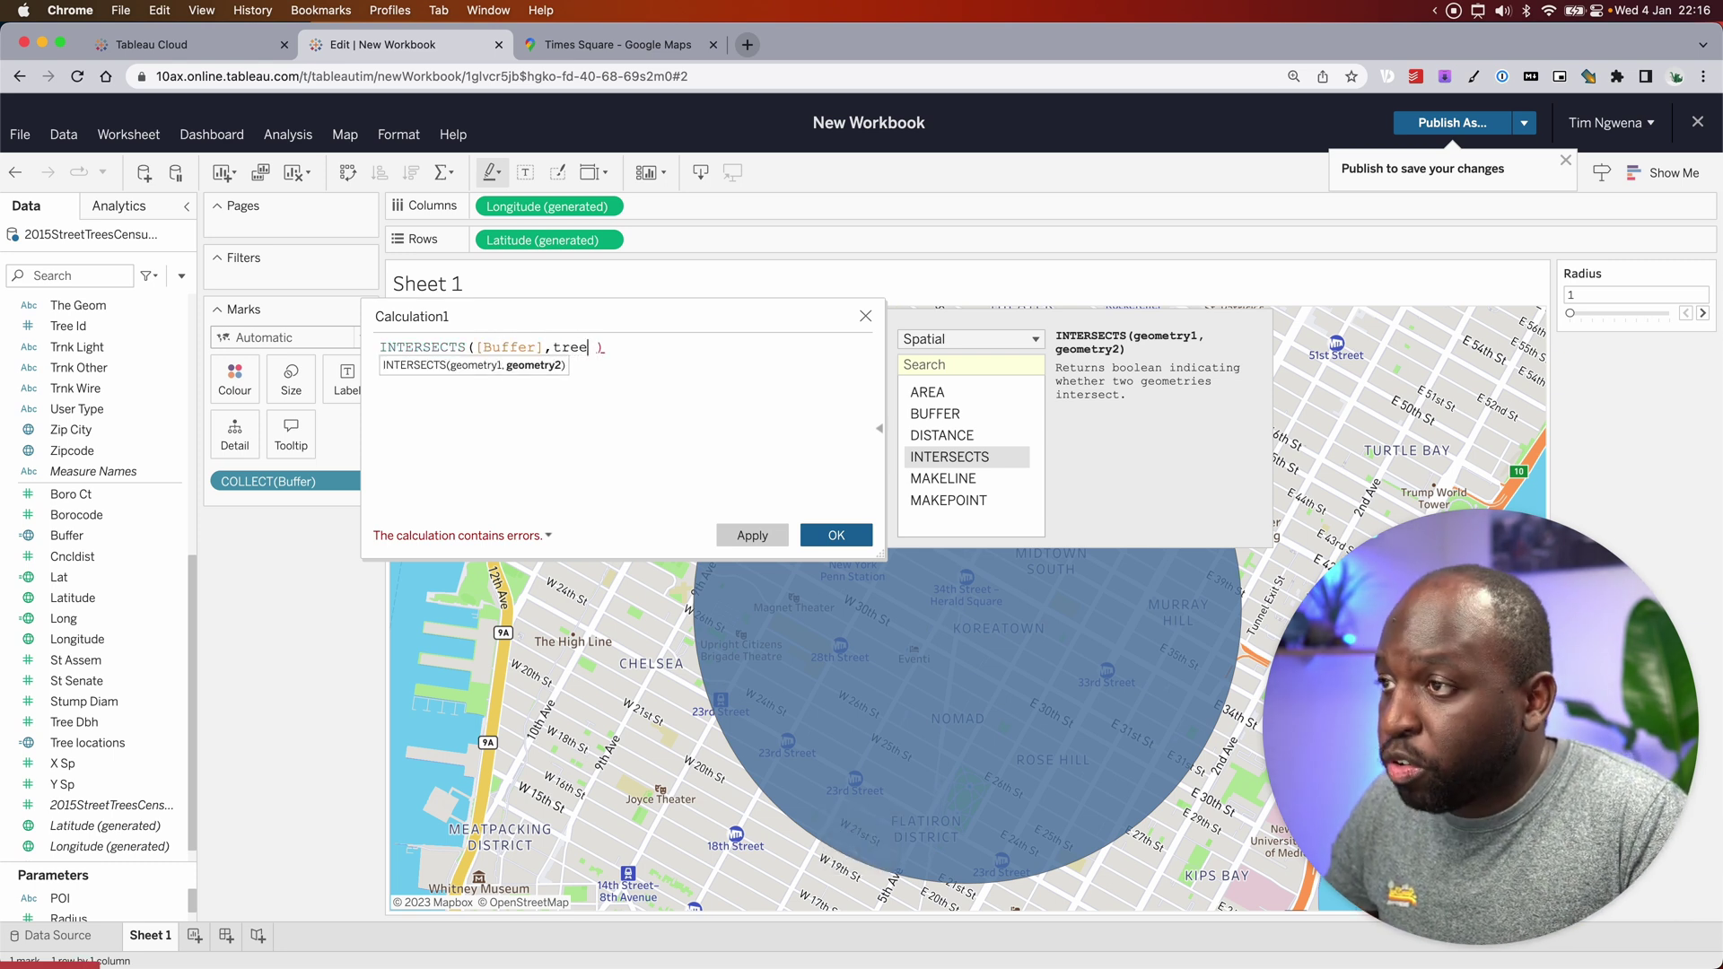
click(630, 404)
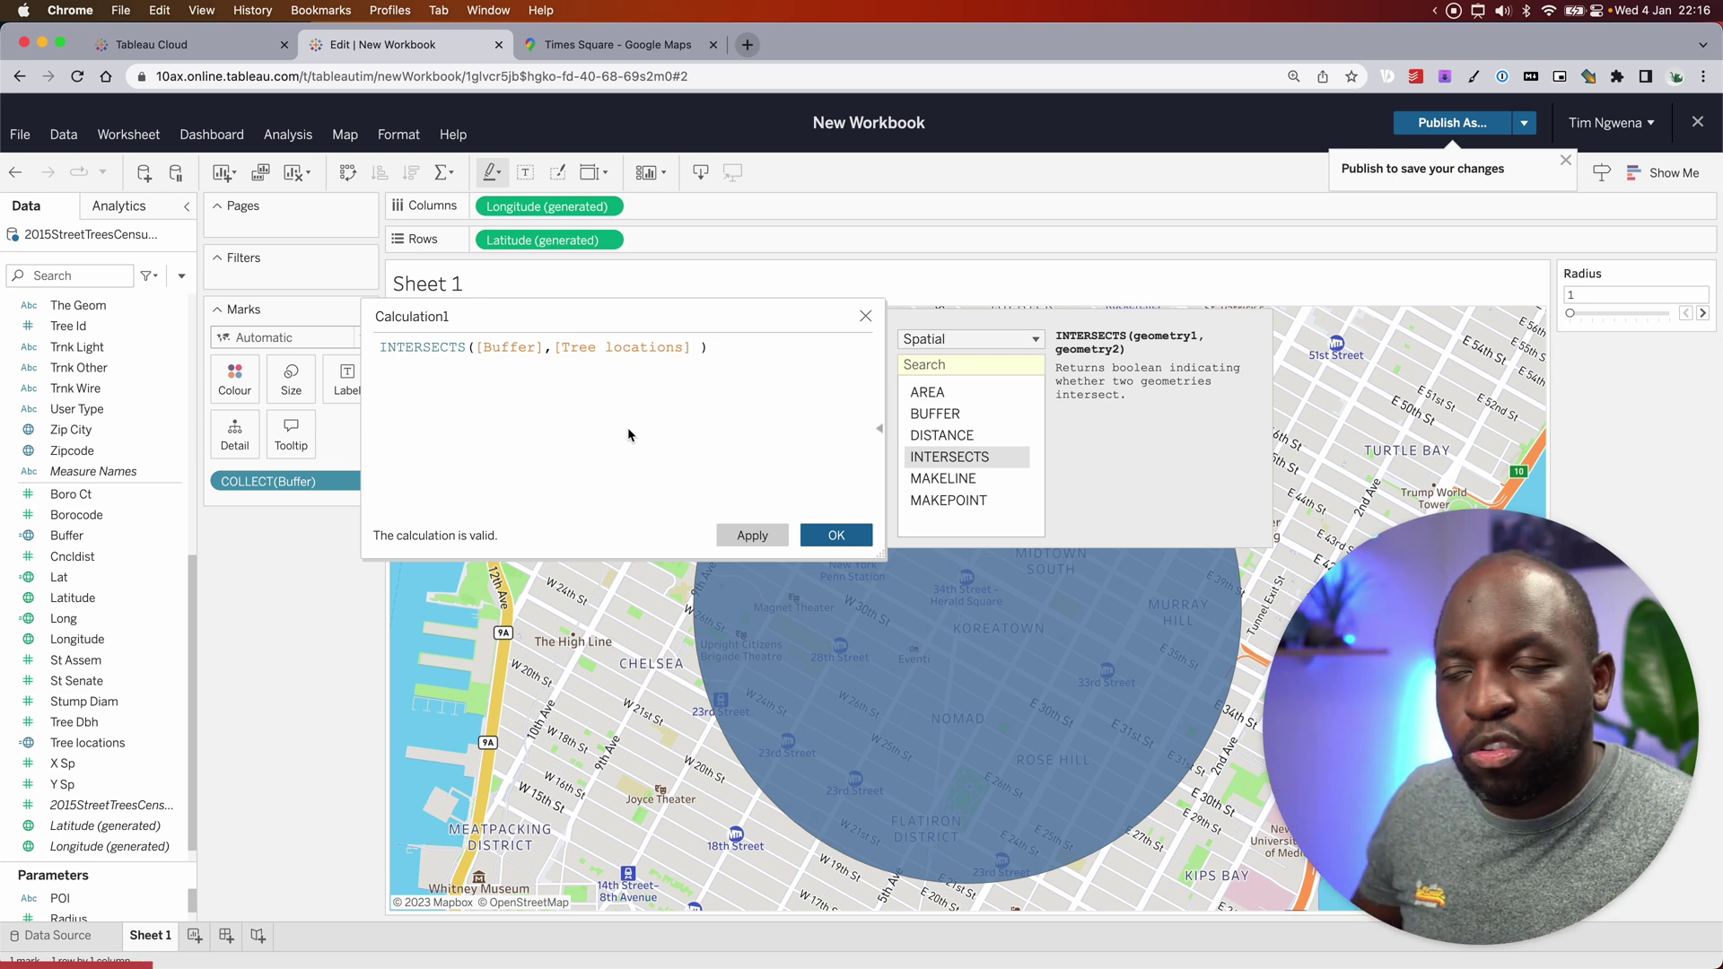
Step: Name the calculation Intersection, apply it and save the calculated field
click(446, 317)
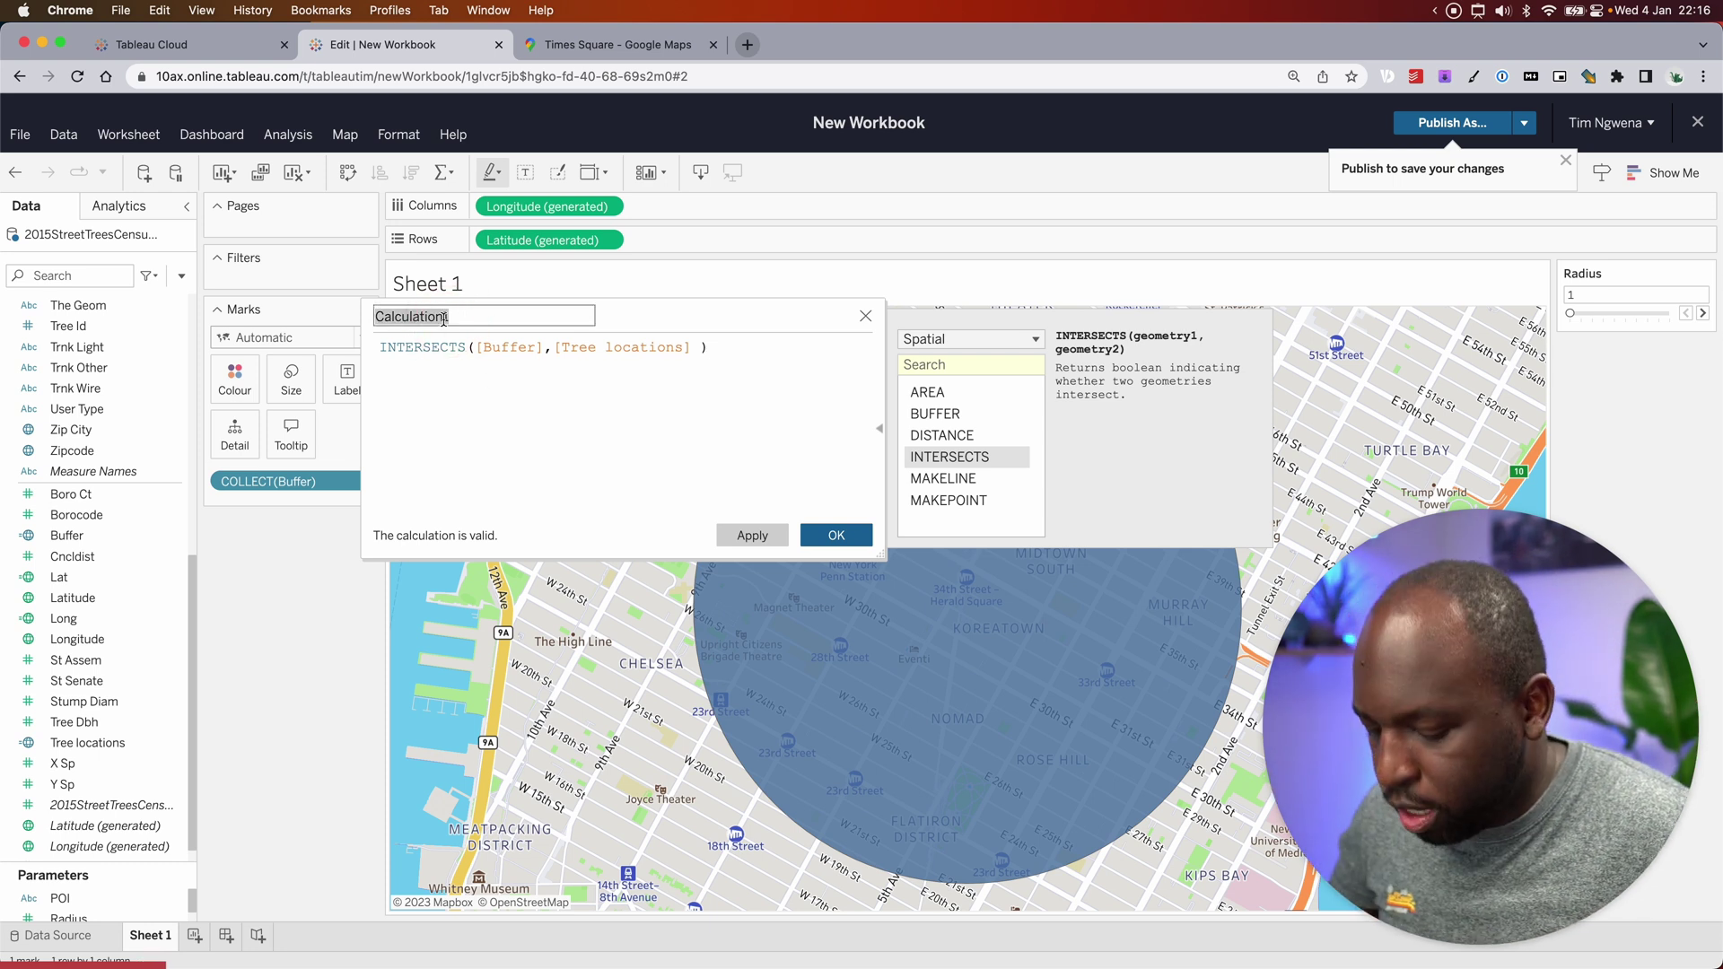
key(BackSpace)
text(Intersect)
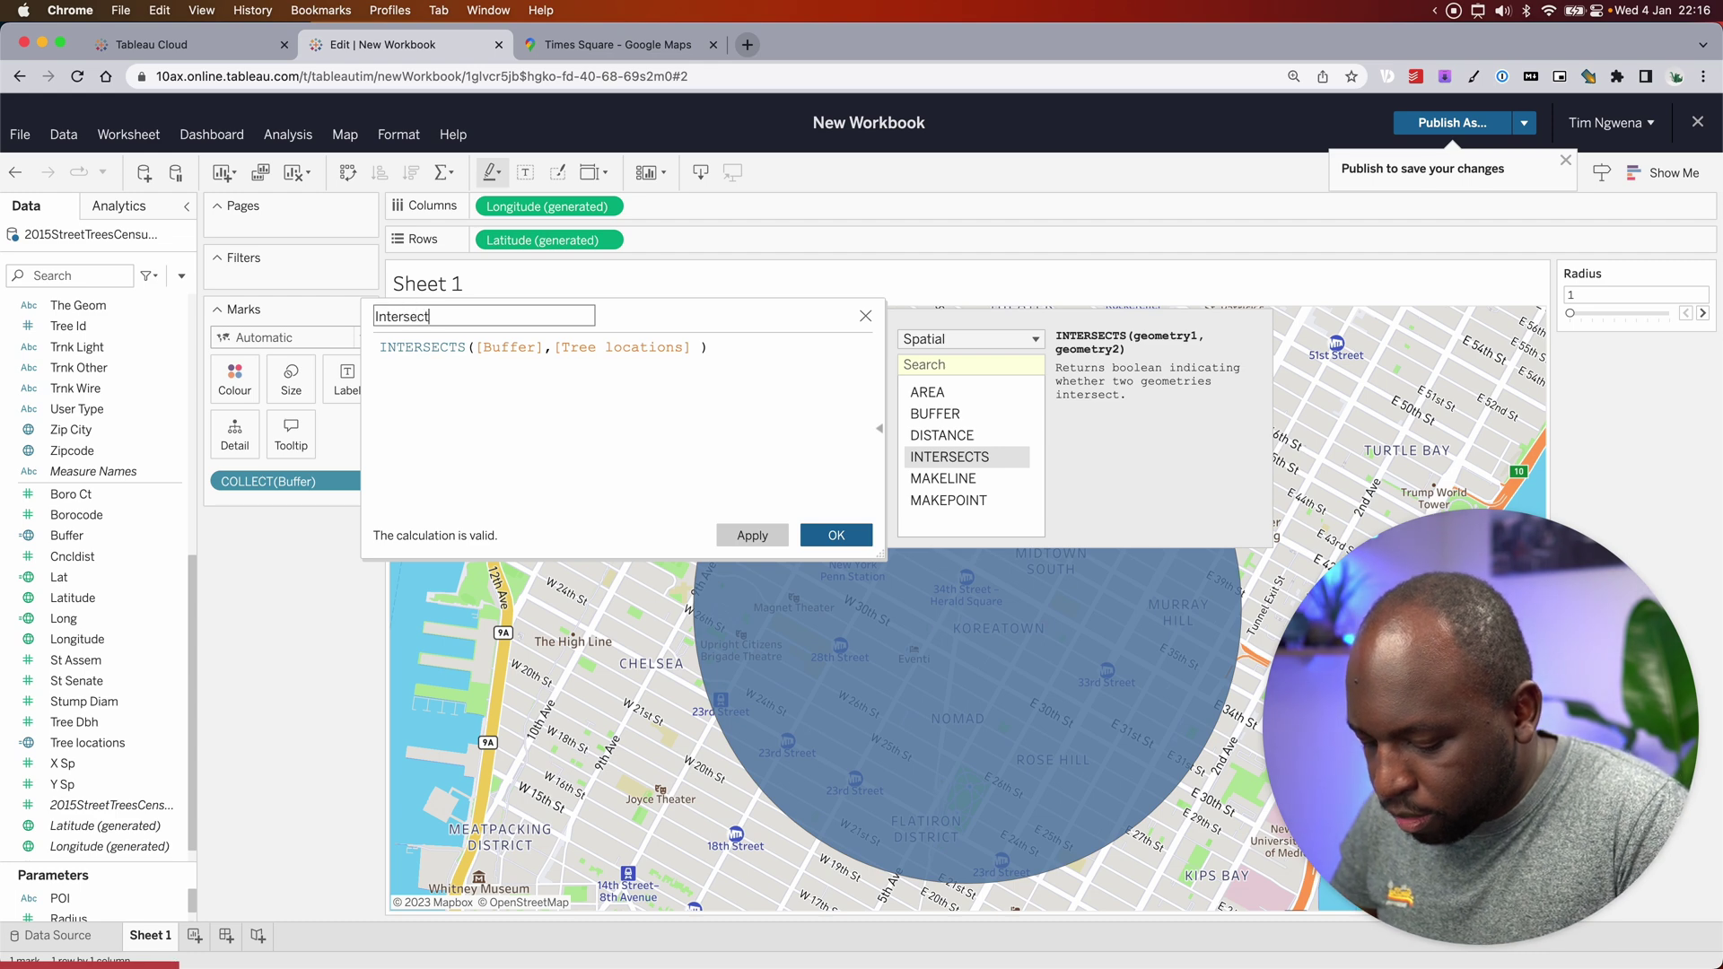
text(ion)
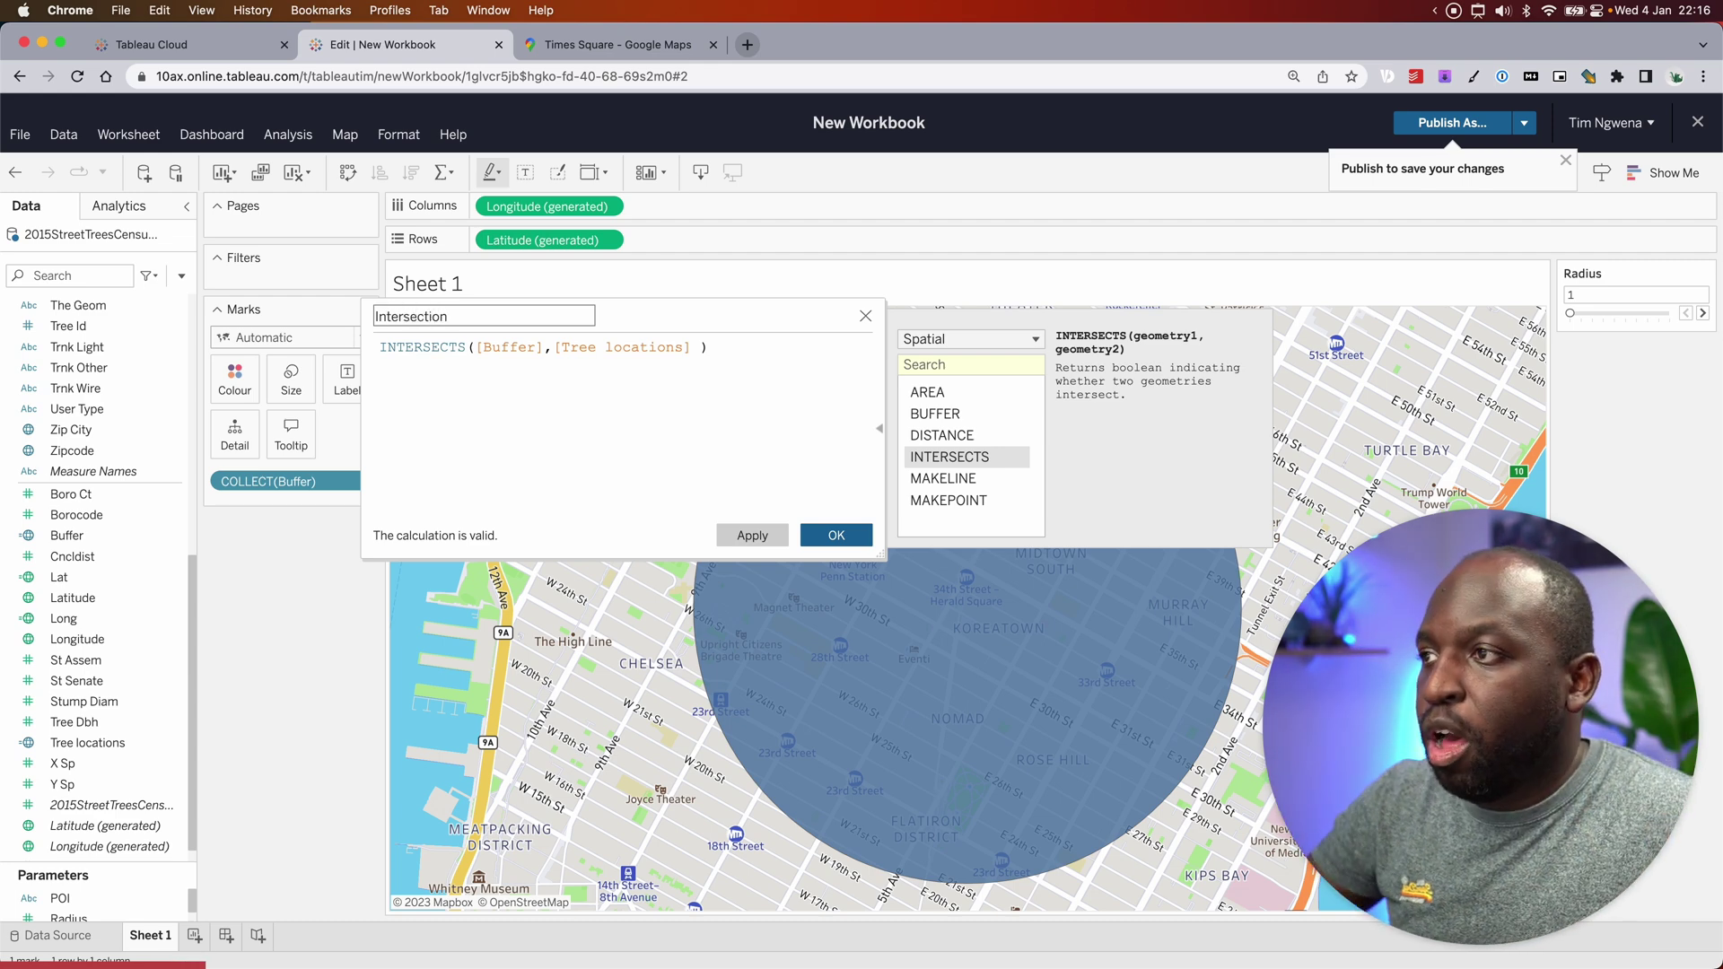
click(753, 536)
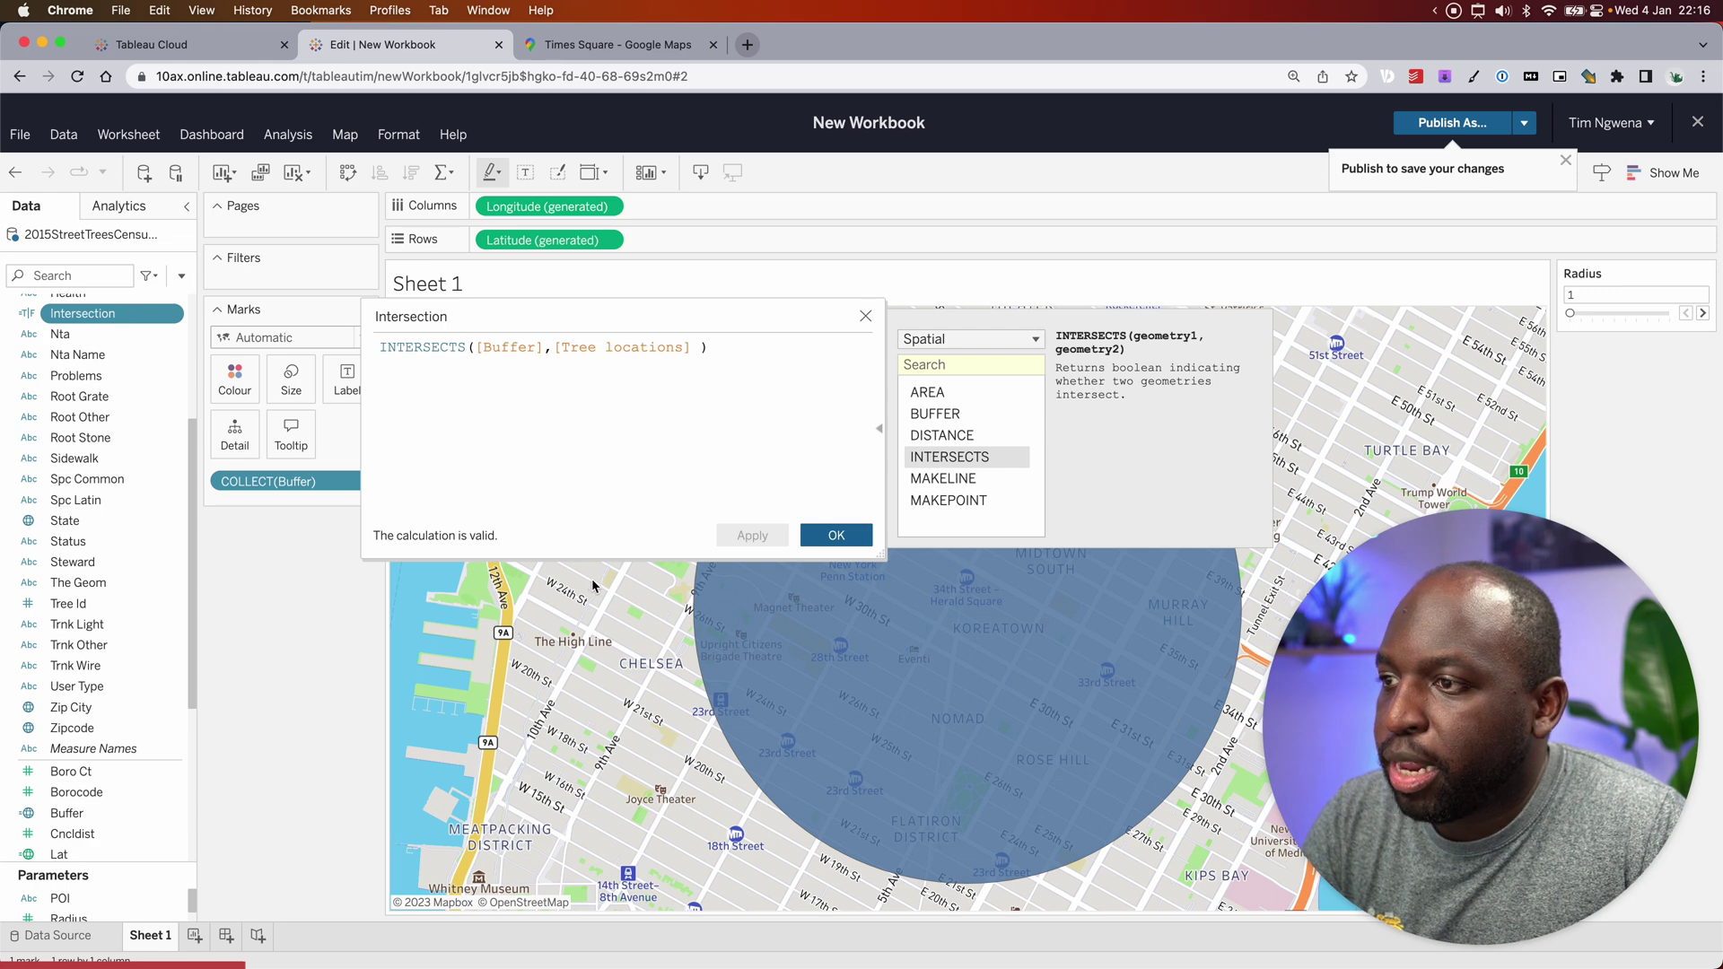
click(834, 535)
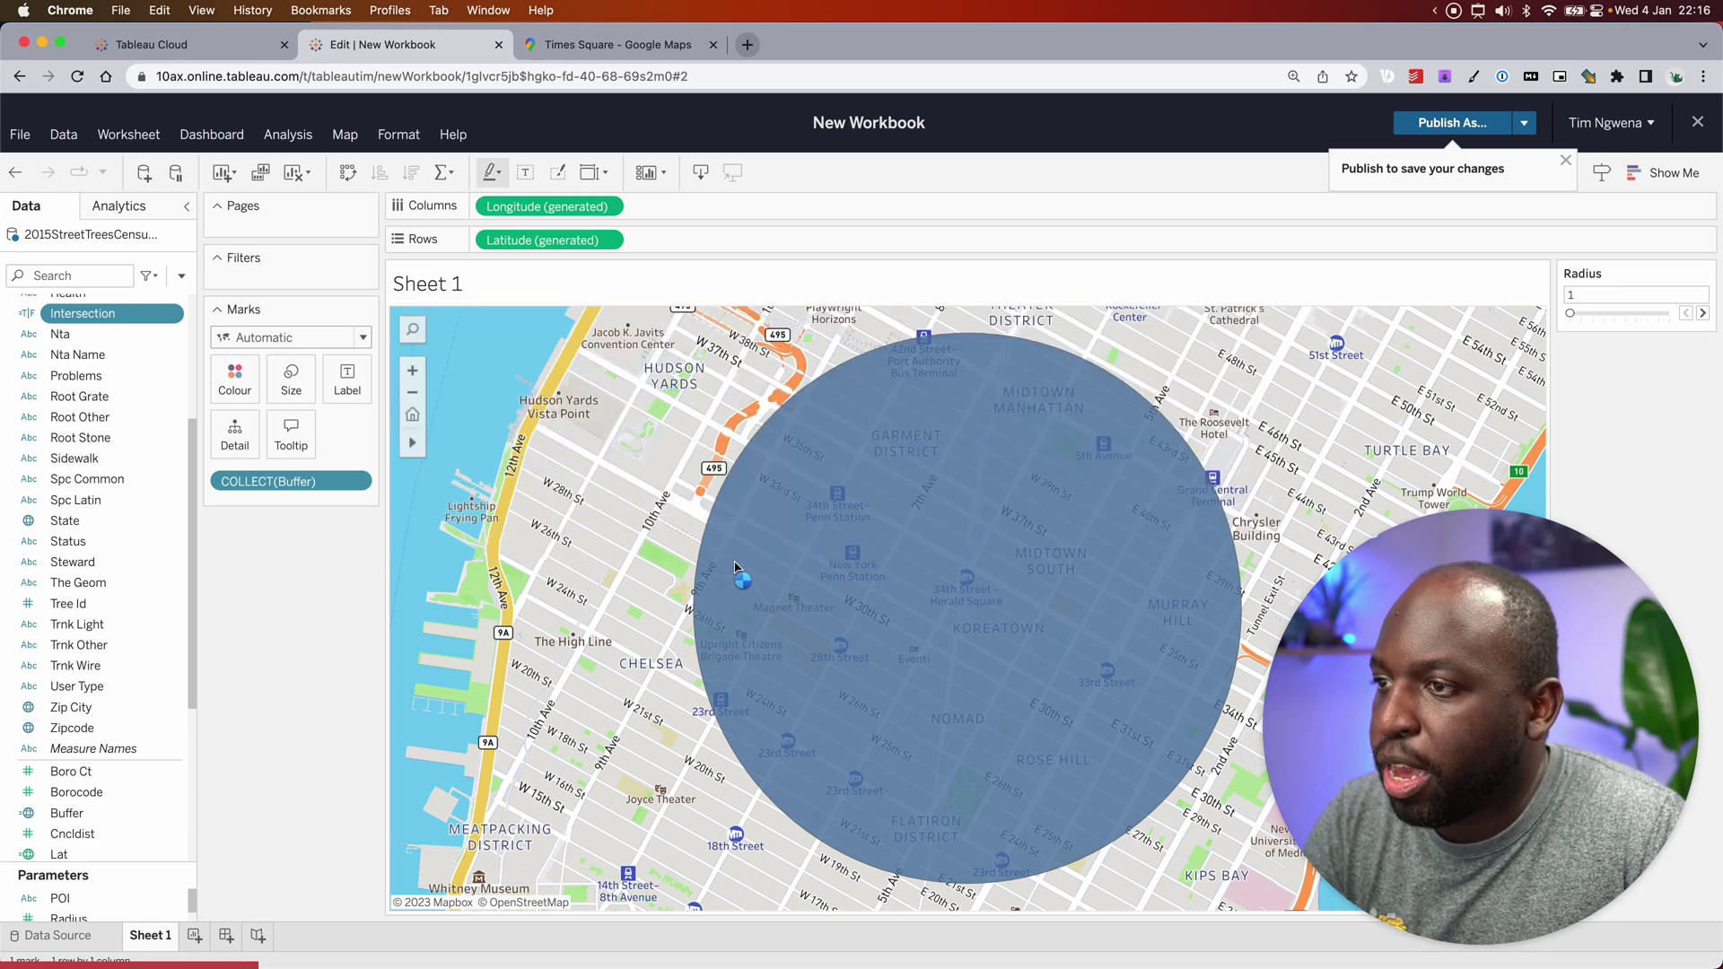
scroll(166, 368, up, 6)
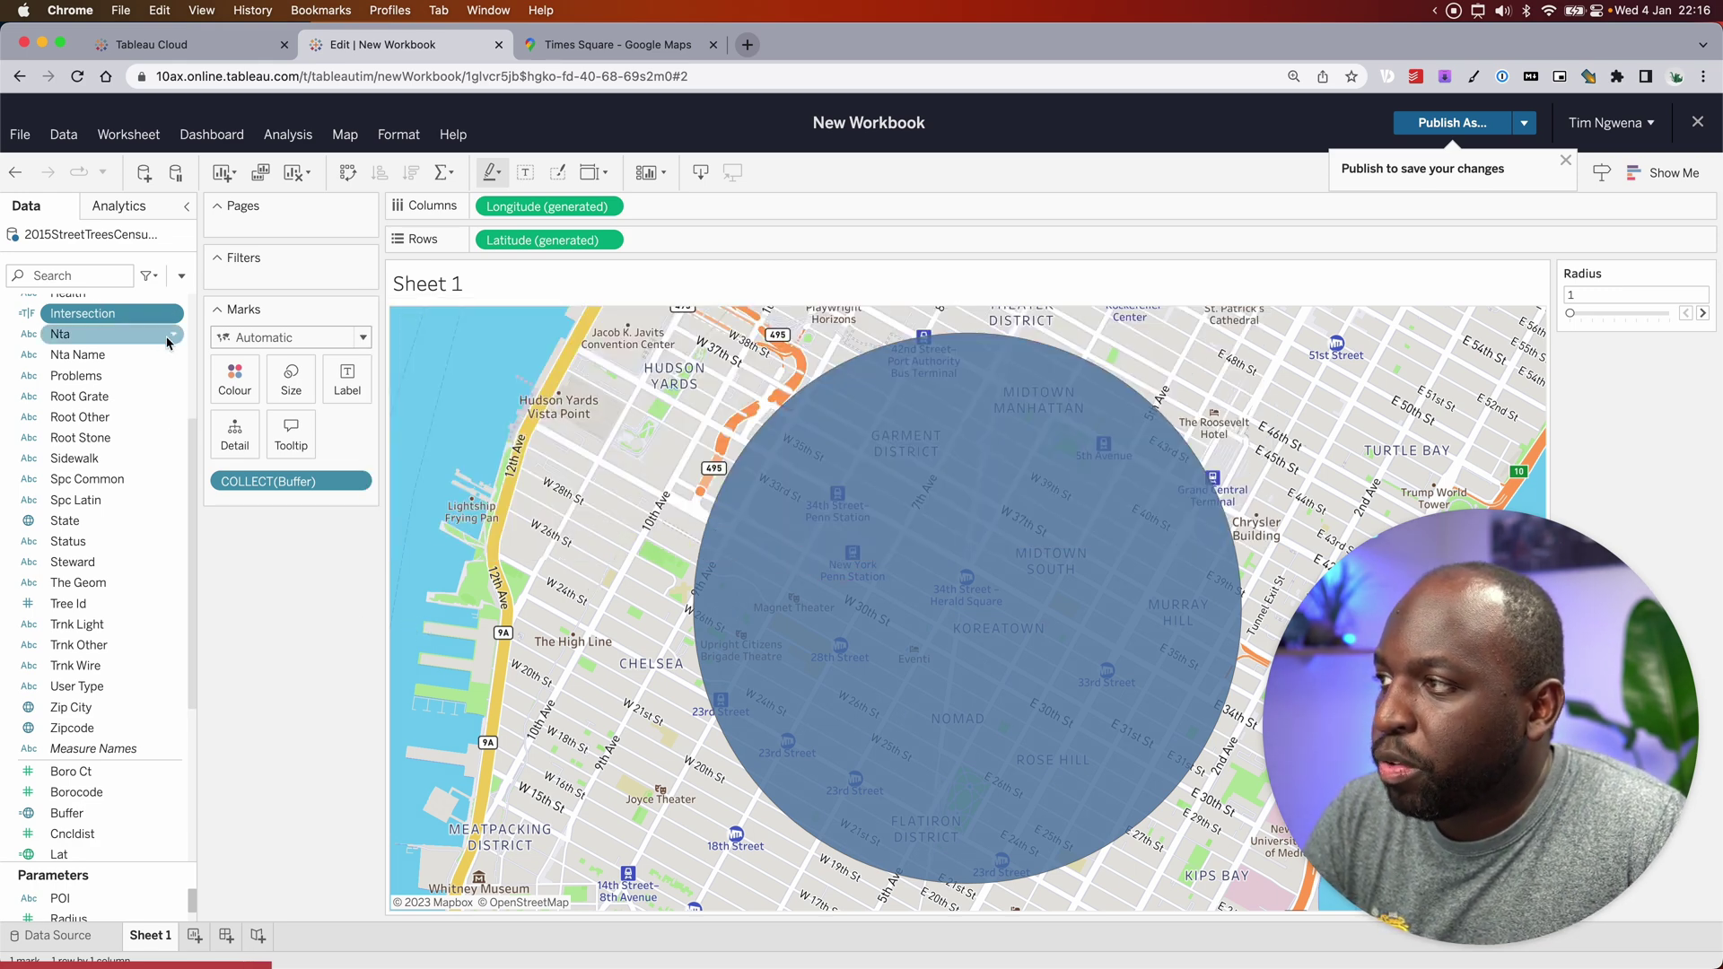
key(super+shift+a)
drag(287, 261, 134, 546)
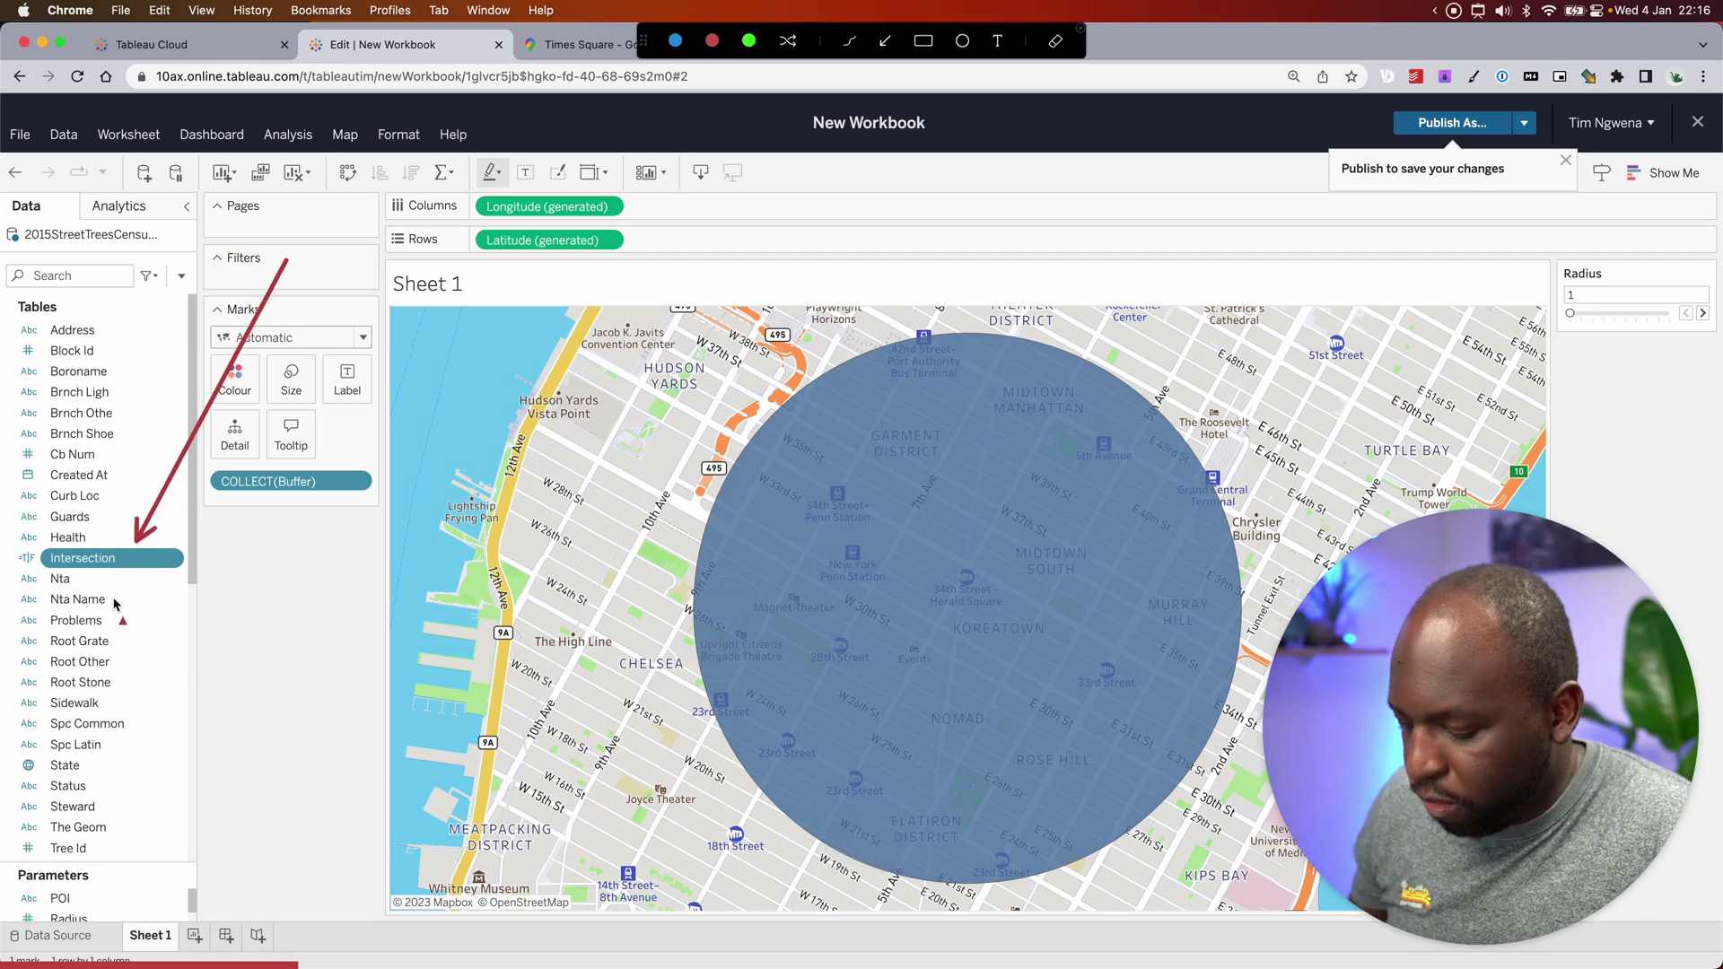
key(Escape)
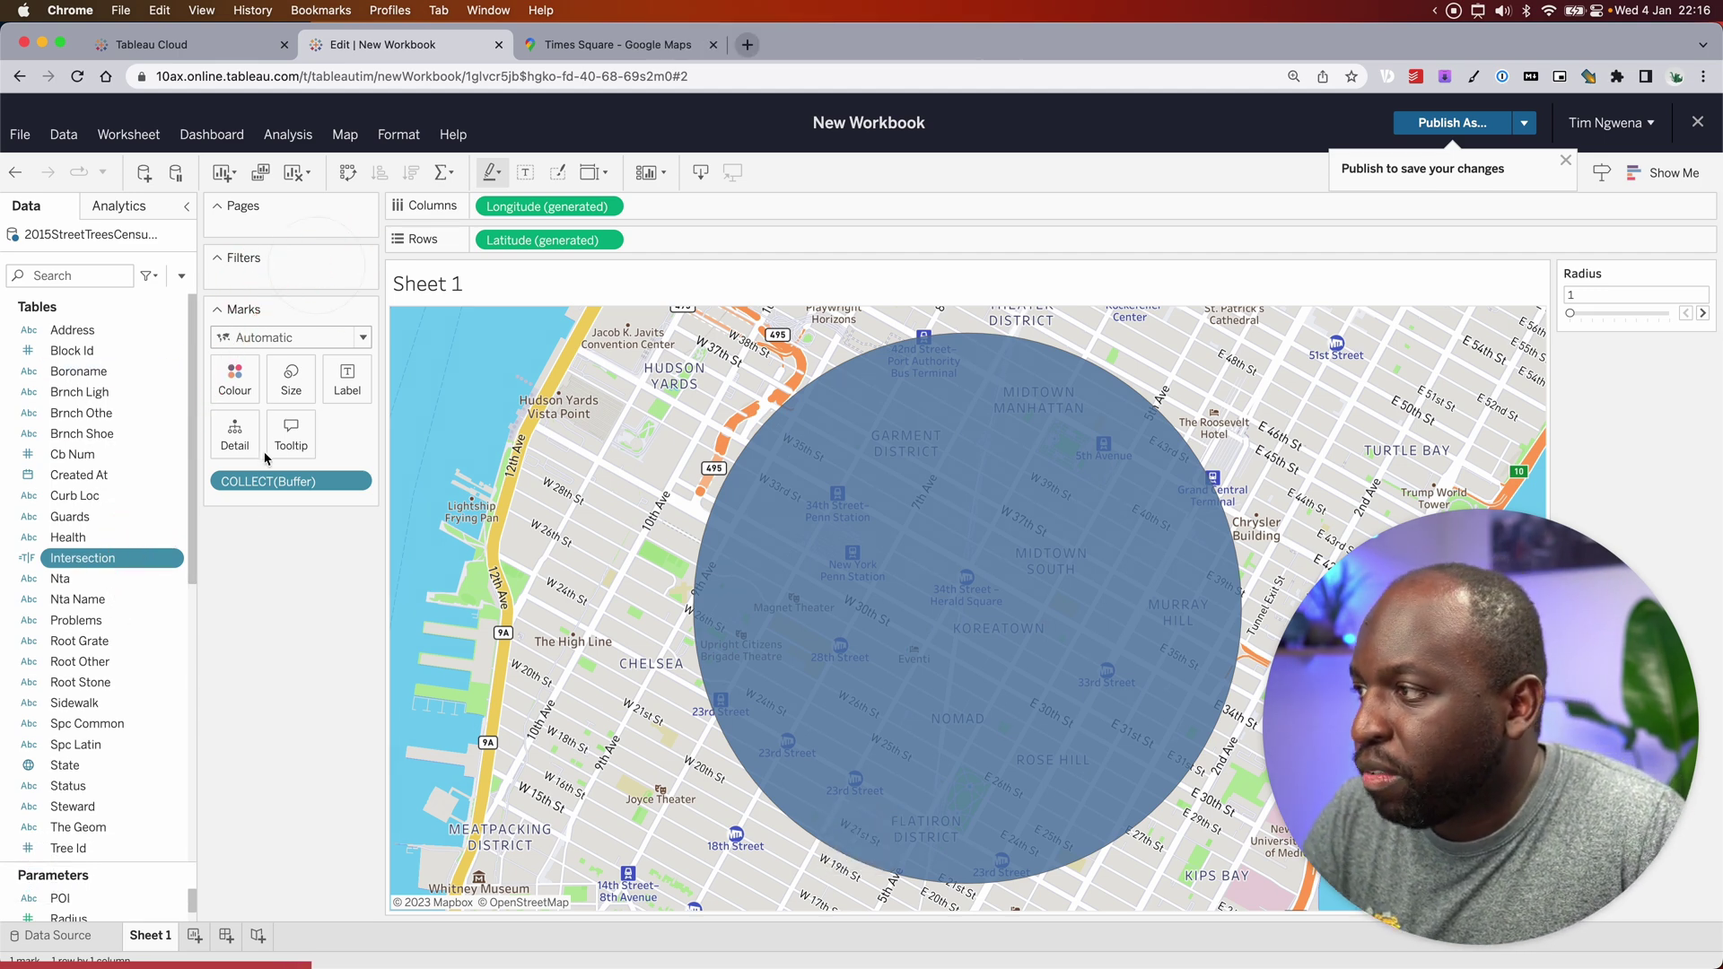
Step: Filter the map by the Intersection field, keeping only the True value
drag(114, 558, 256, 274)
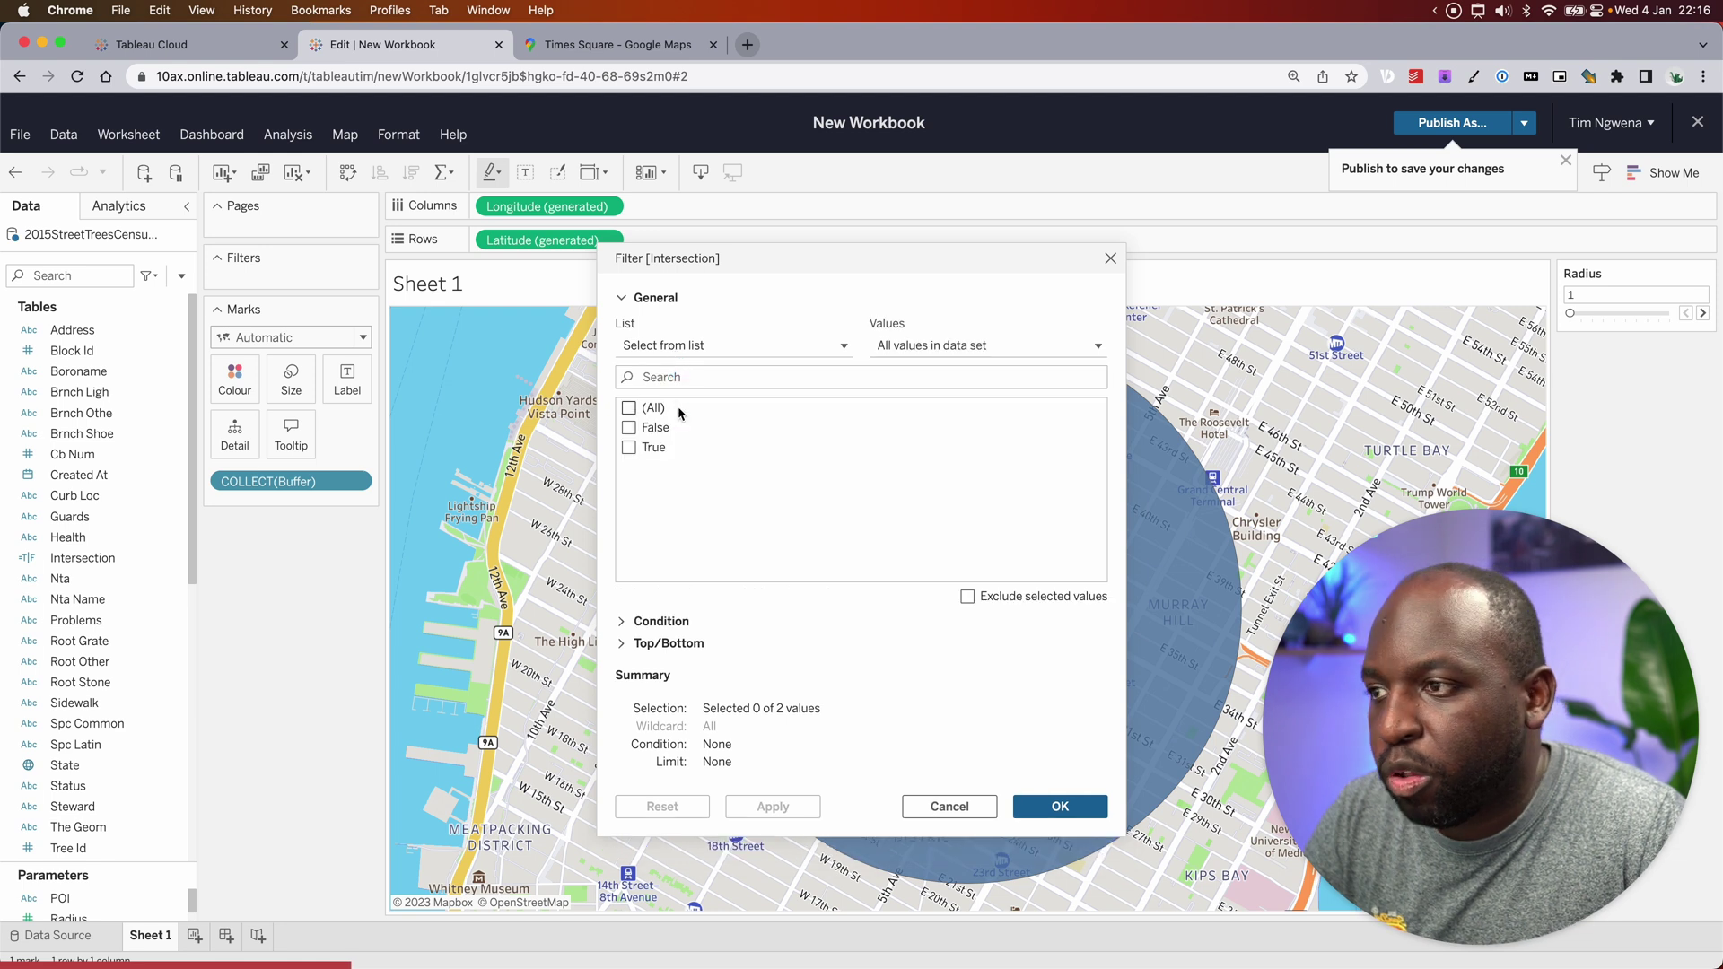
click(629, 448)
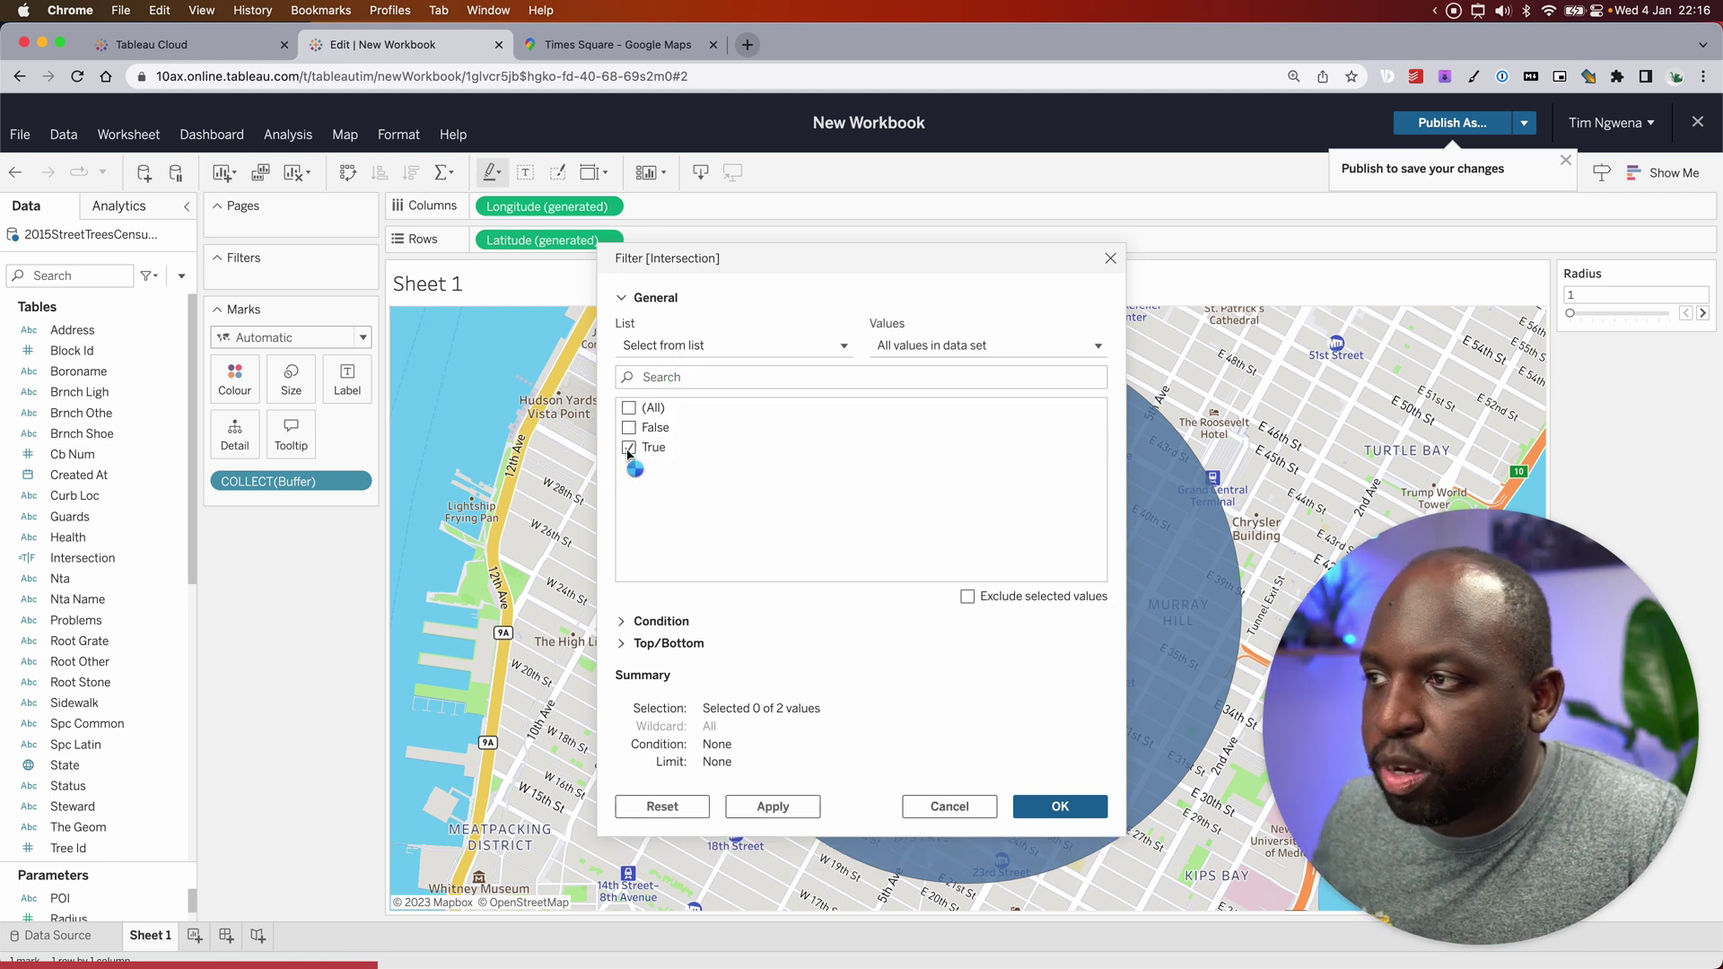
click(789, 807)
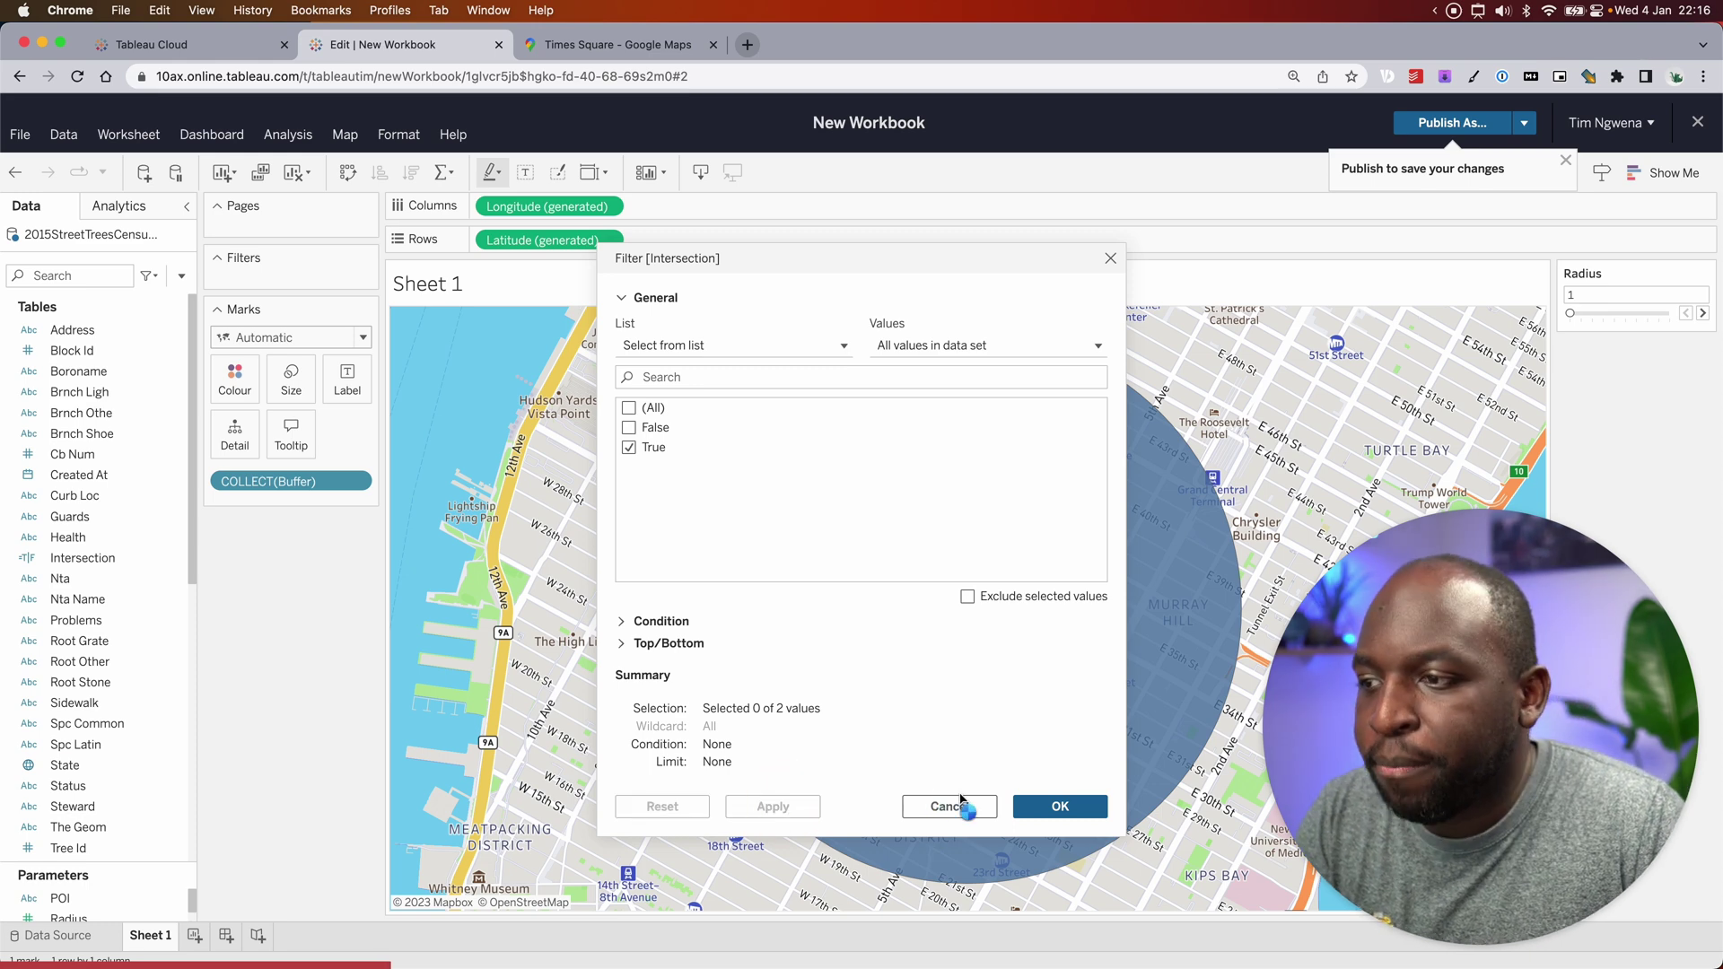
click(1049, 809)
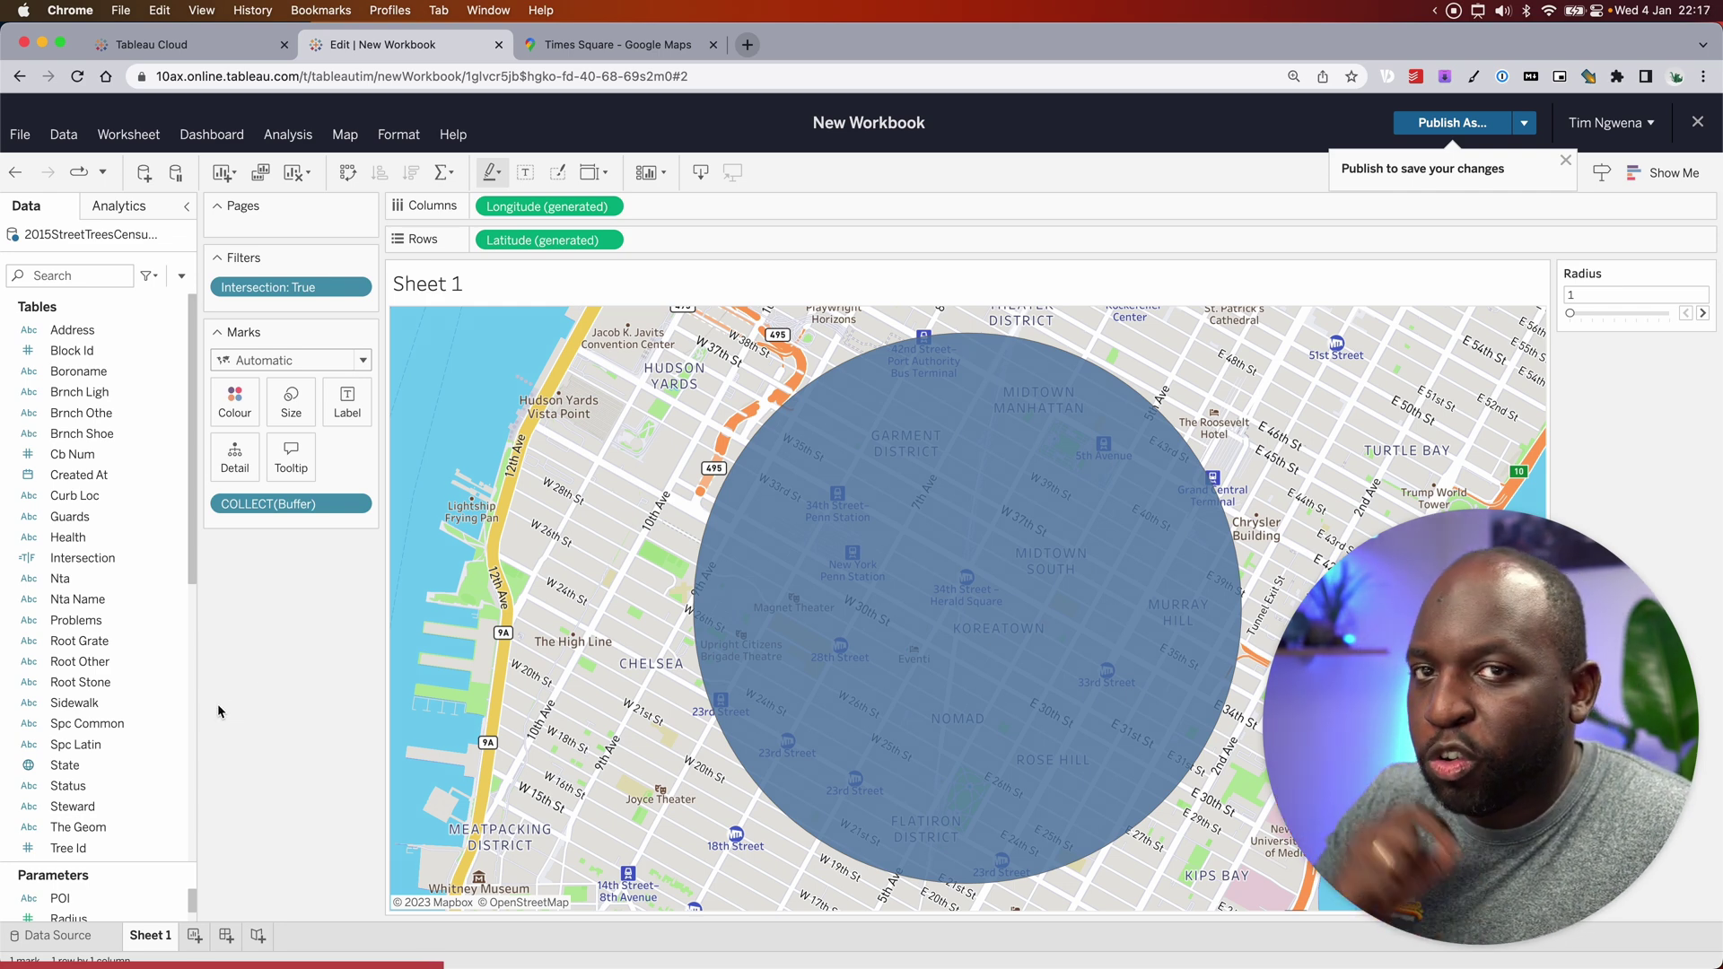
Step: Add the Tree locations field to the map as a new marks layer
scroll(81, 539, down, 10)
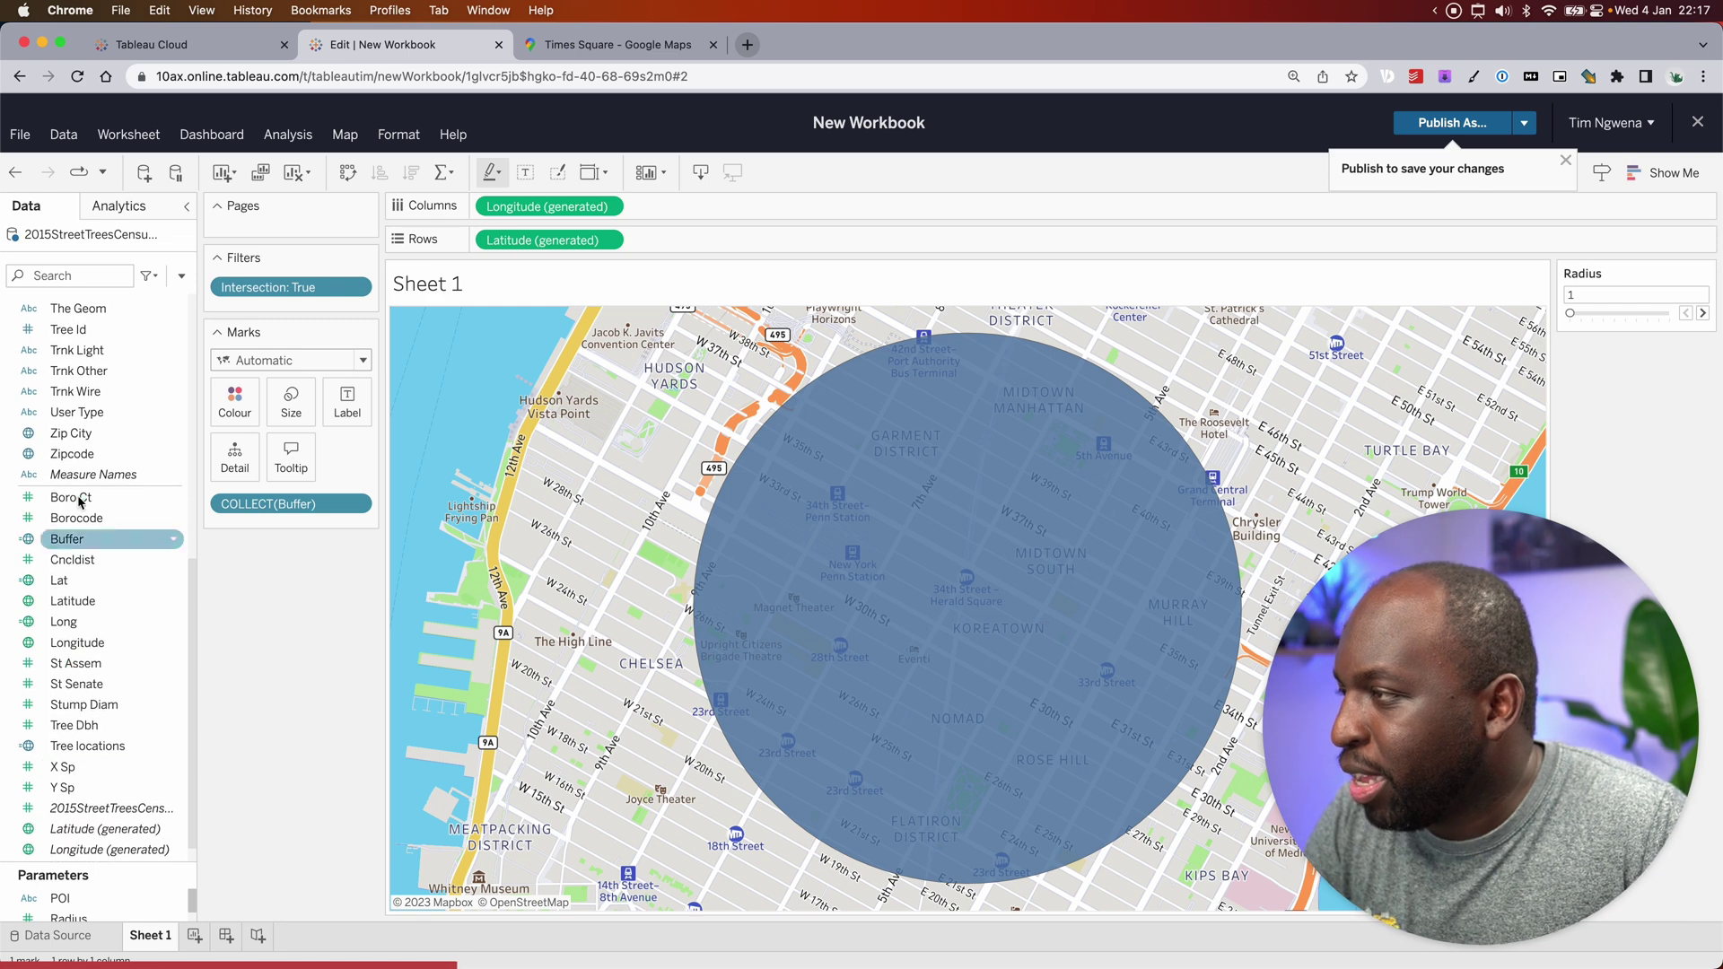
scroll(81, 744, down, 1)
drag(81, 723, 576, 301)
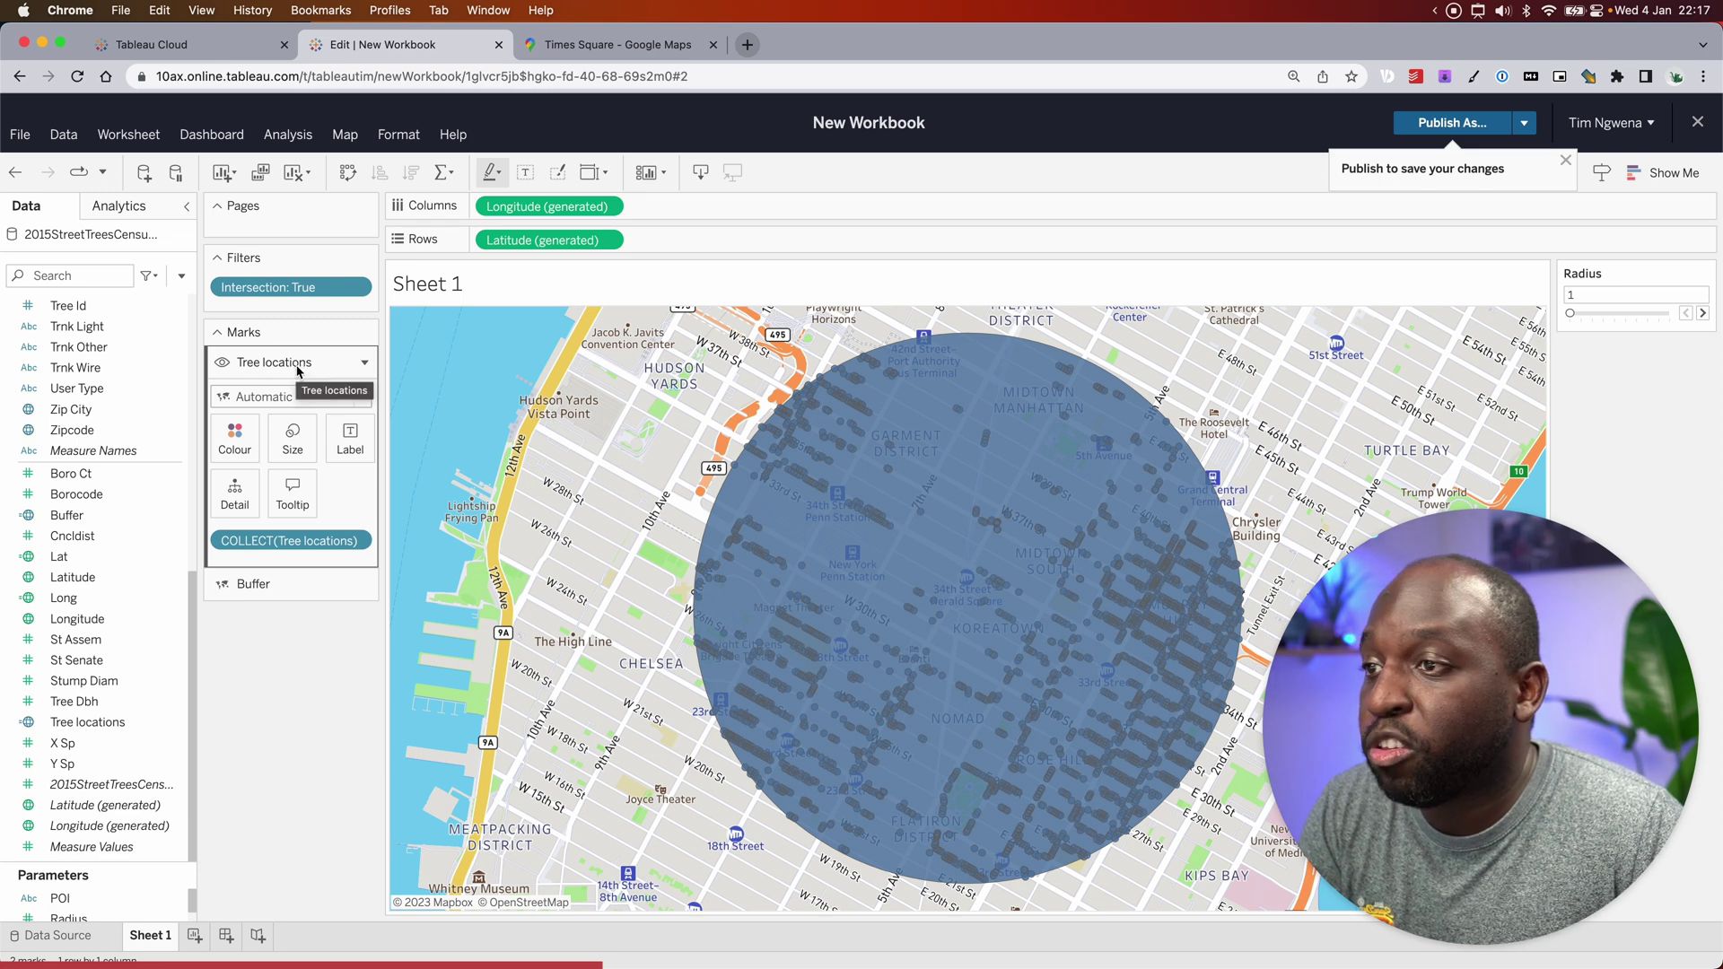
Step: Colour the Buffer layer red at 18% opacity and give it a red border
click(260, 583)
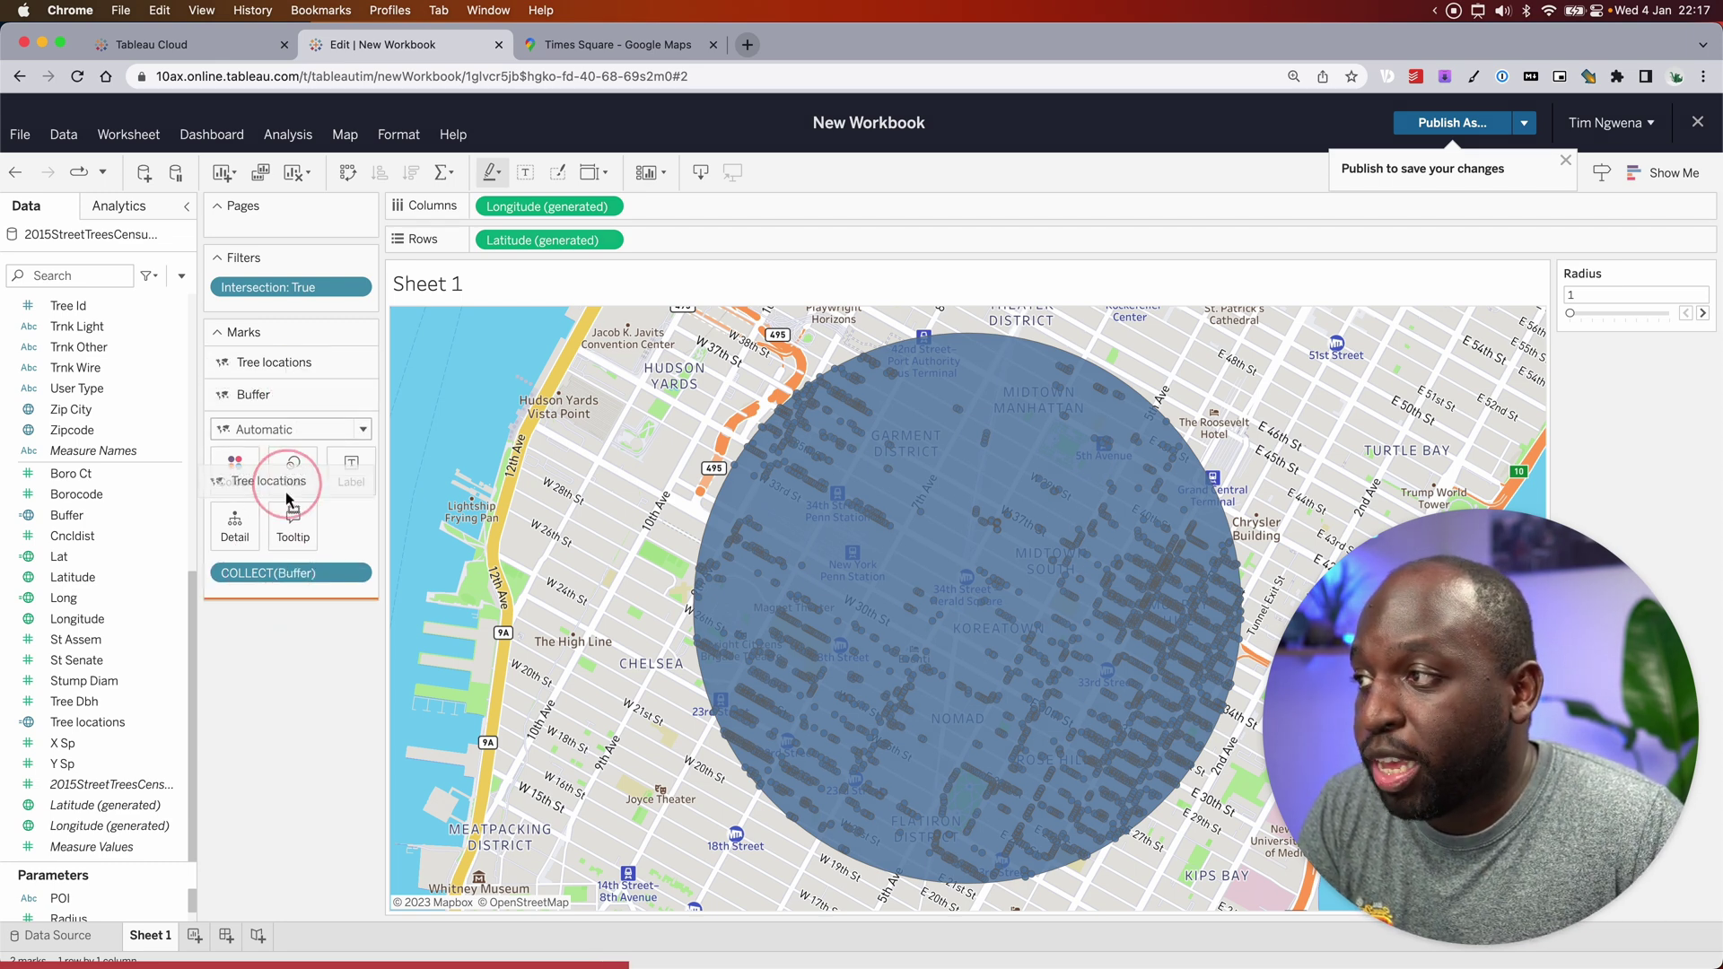
drag(297, 367, 282, 606)
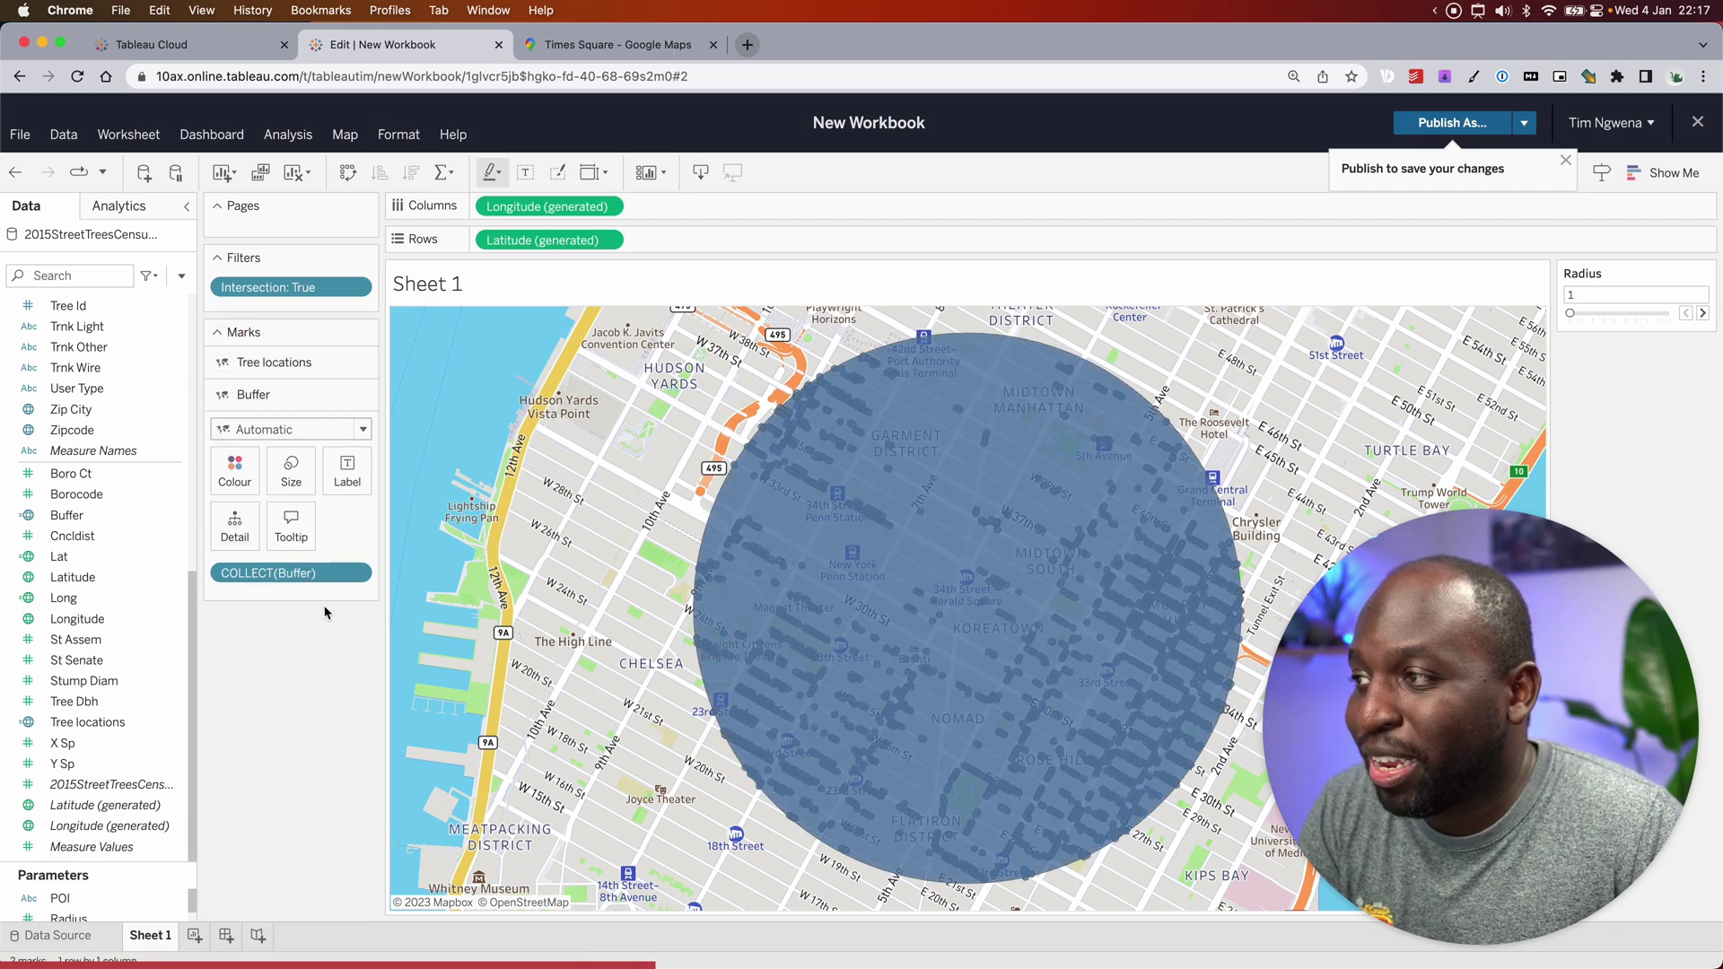
click(234, 468)
click(272, 520)
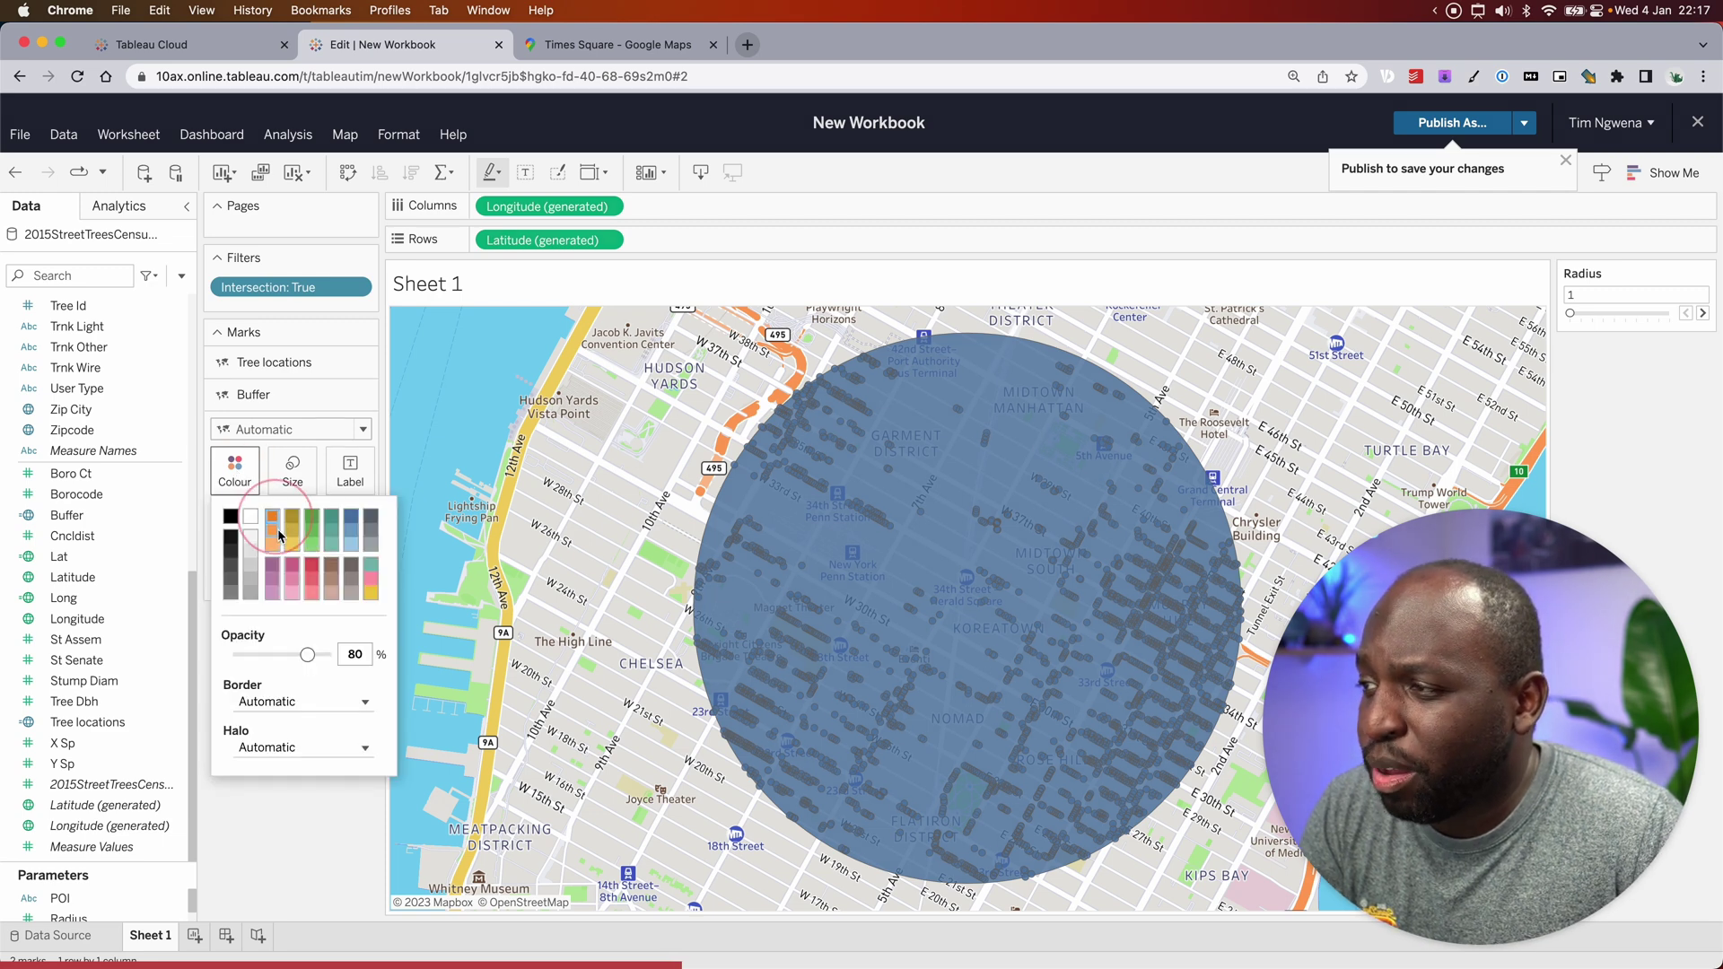
mouse_move(243, 658)
mouse_down()
mouse_move(262, 656)
mouse_move(247, 656)
mouse_up()
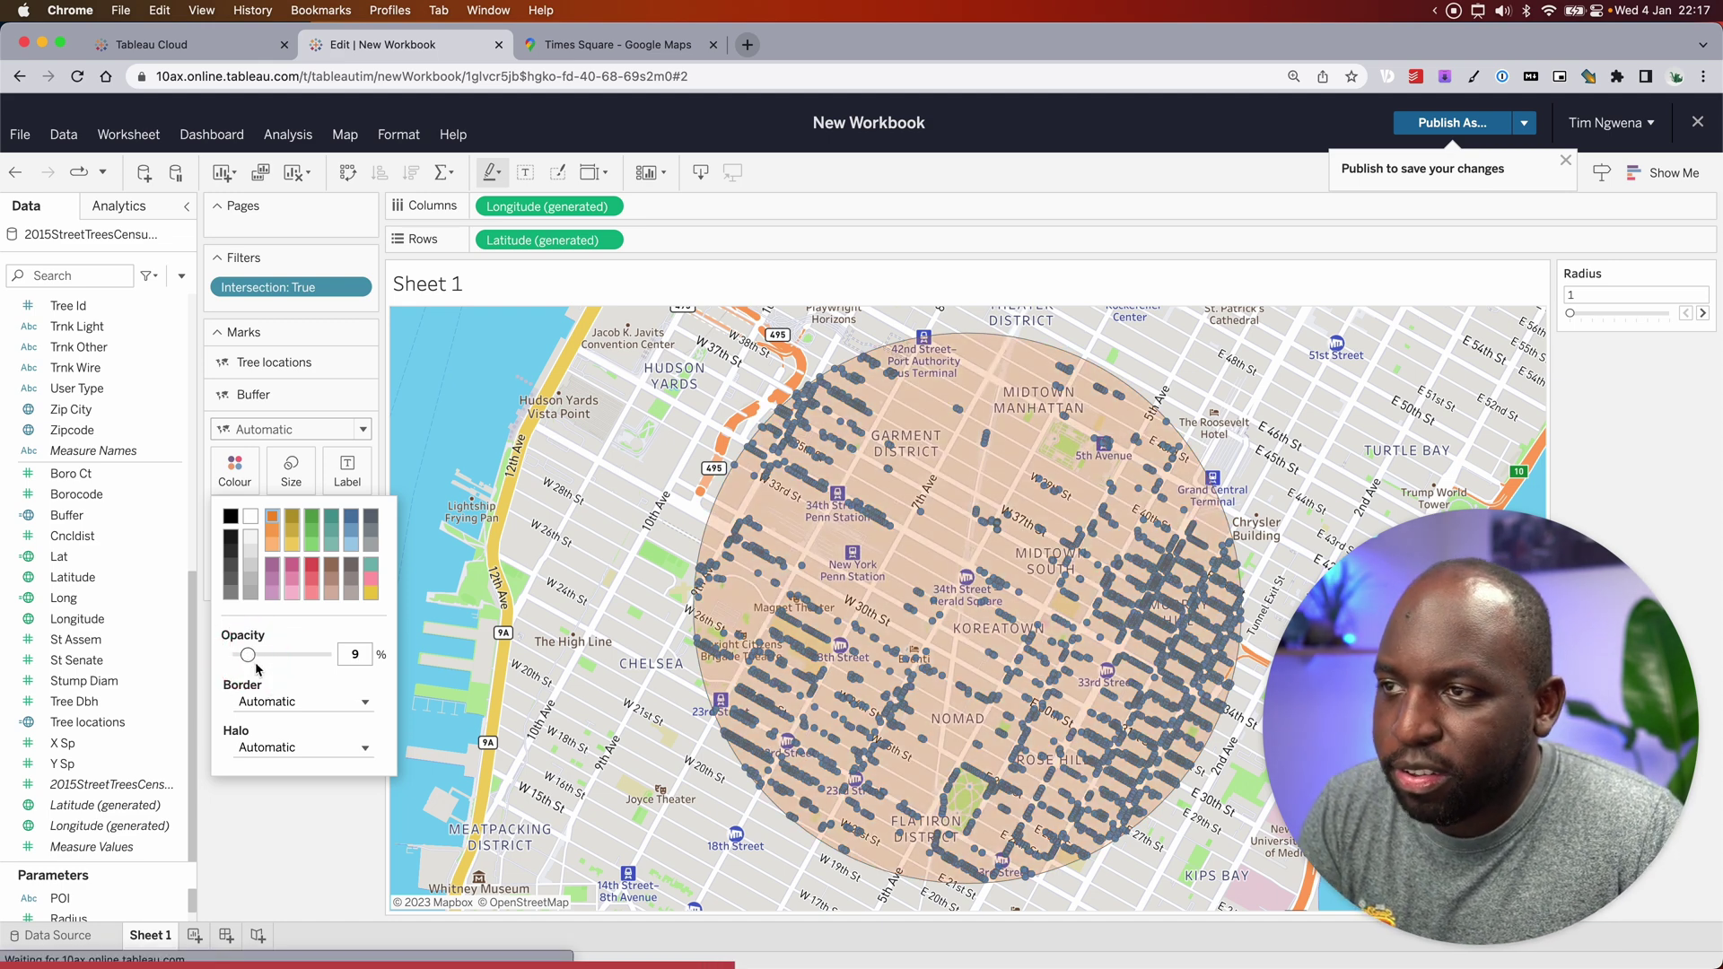
click(310, 592)
drag(249, 656, 257, 661)
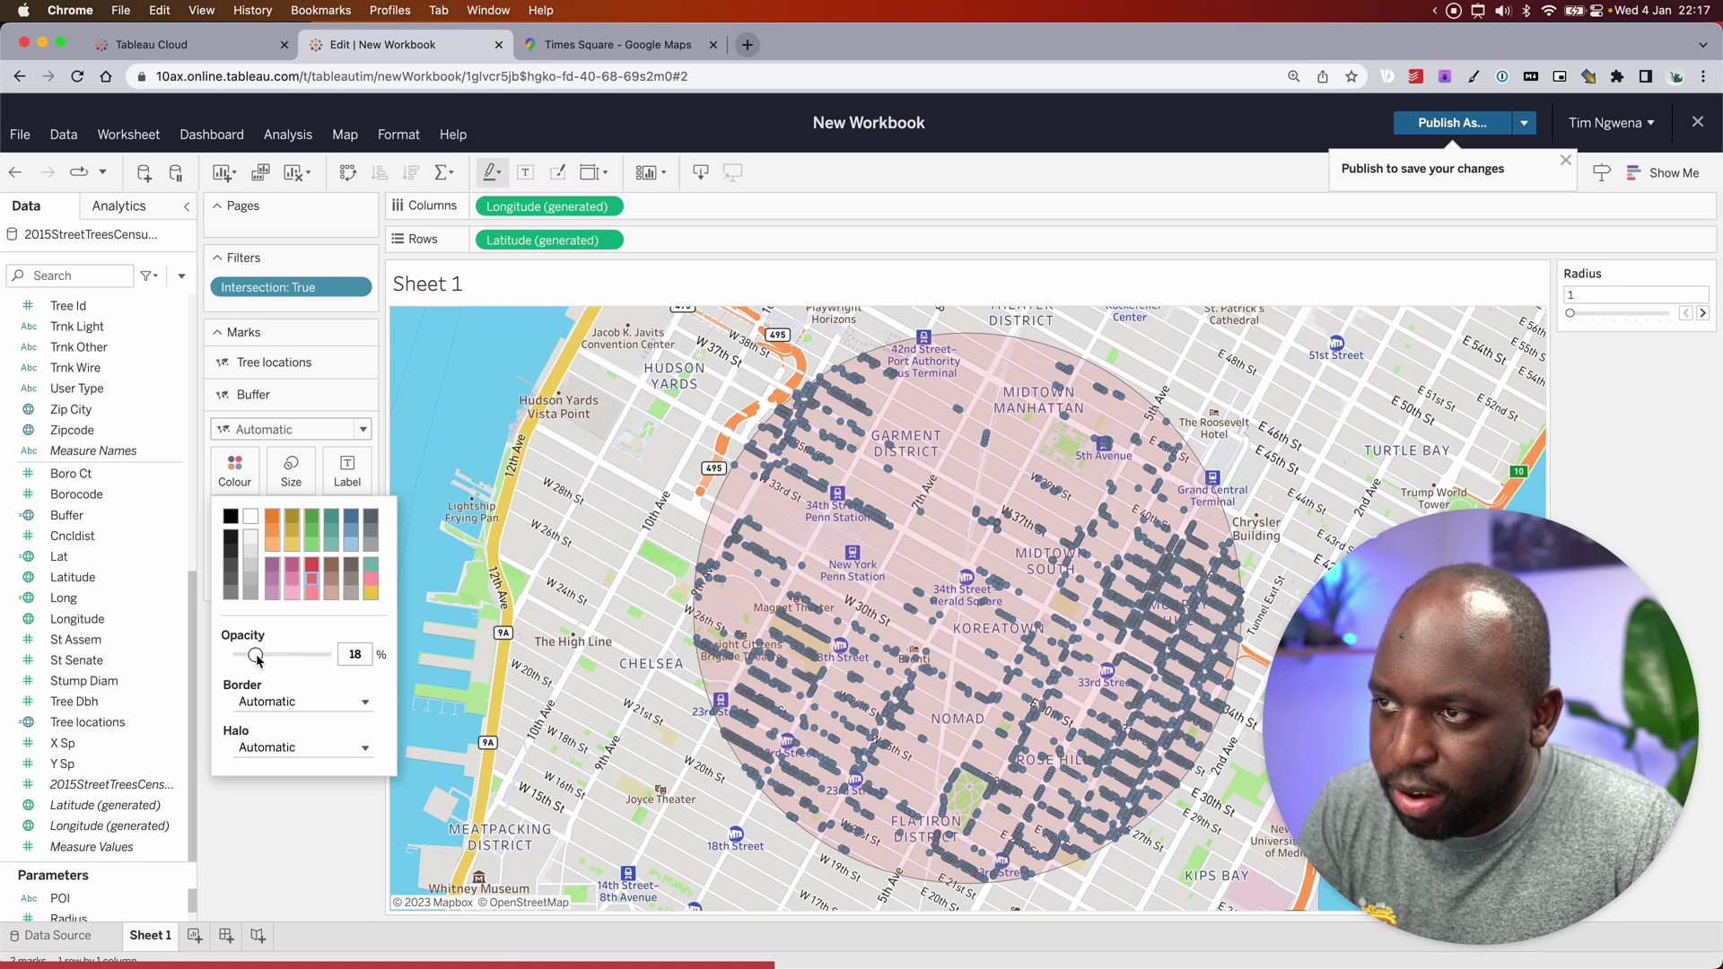
click(287, 702)
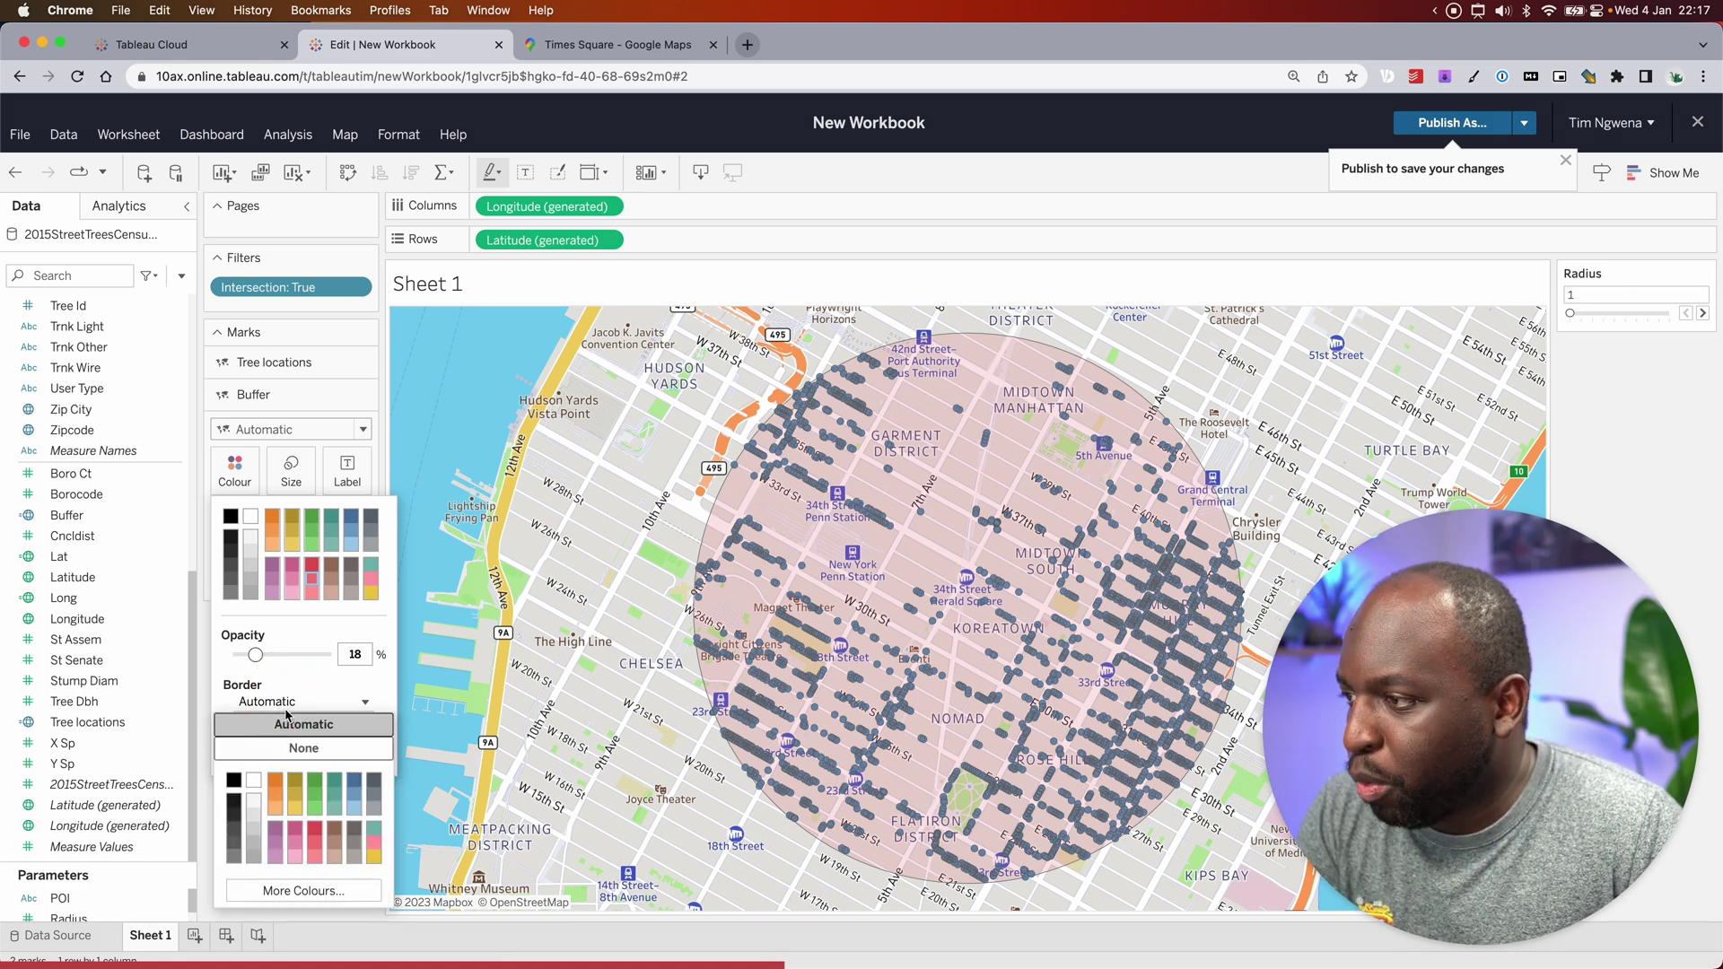
click(314, 830)
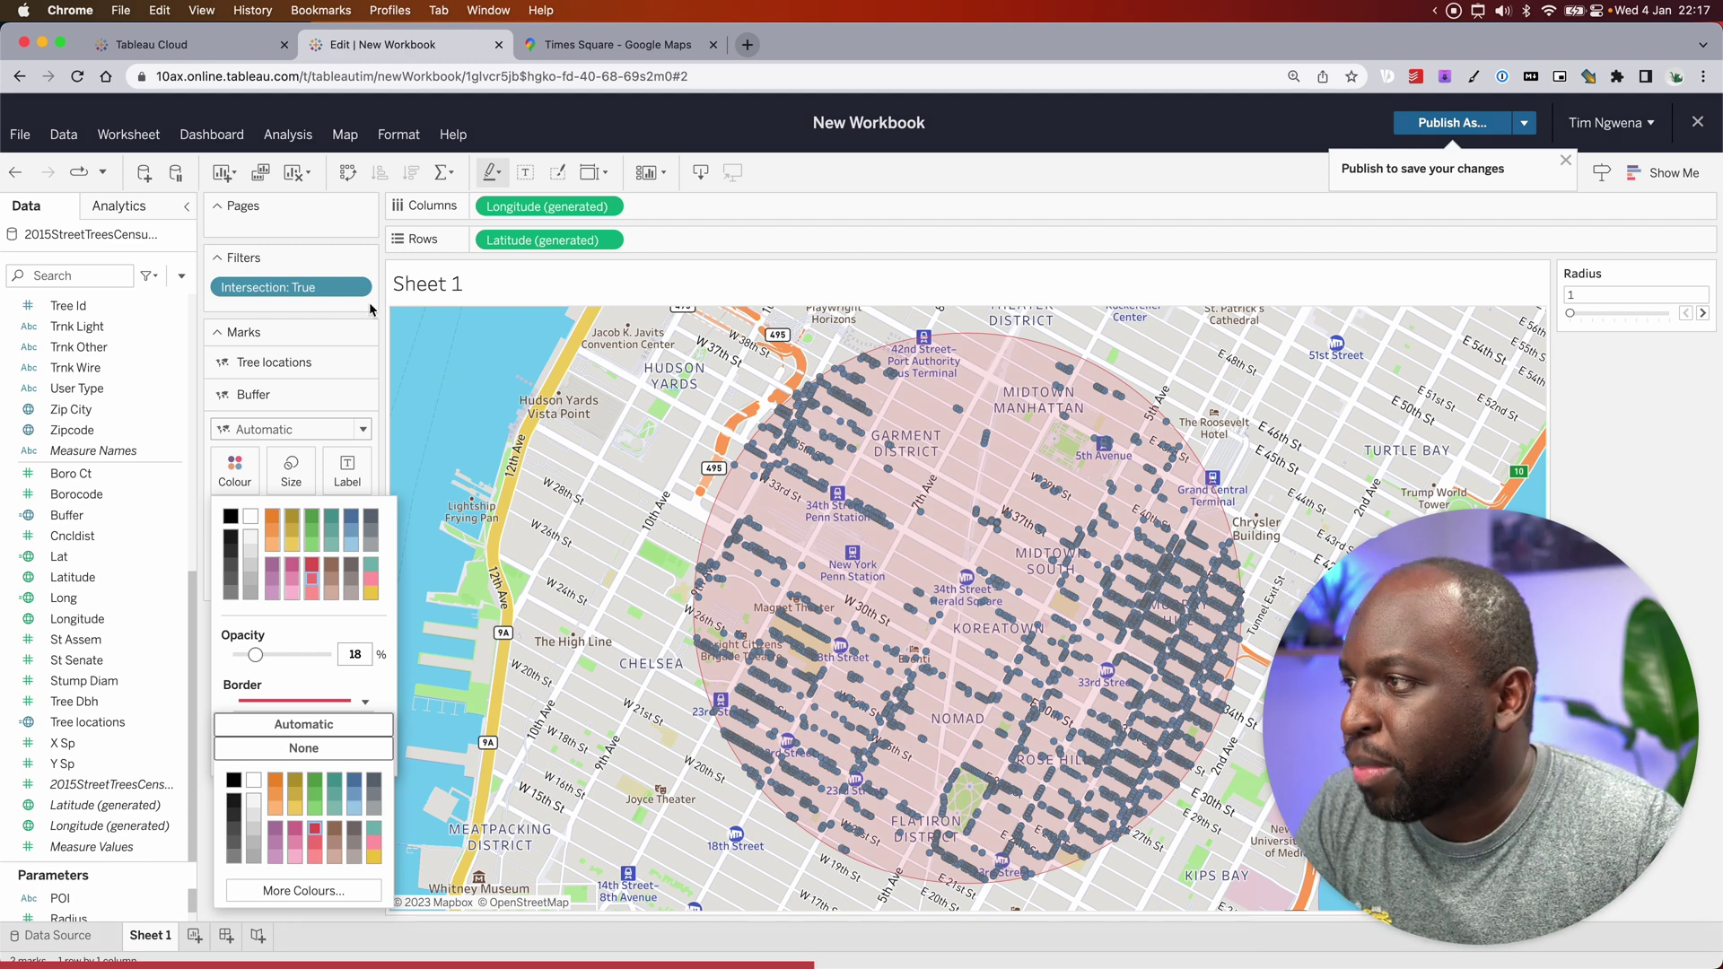
Step: Add the Tree Id field as detail on the Tree locations layer and check a tree point's tooltip
click(284, 364)
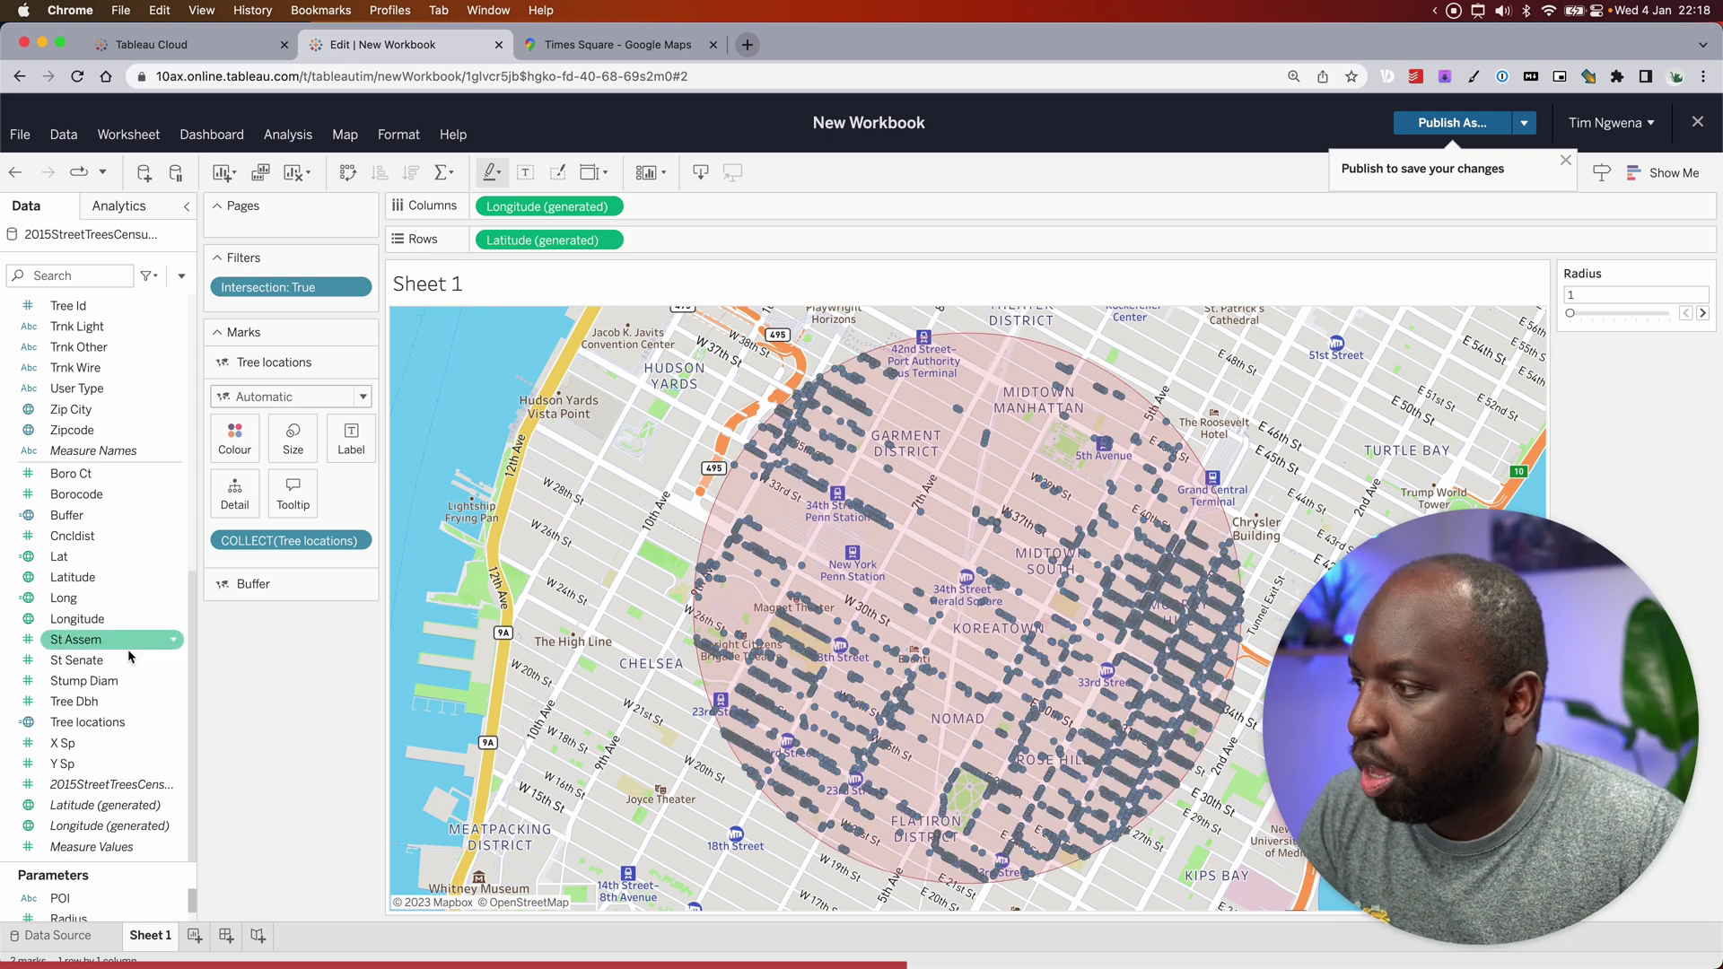
drag(193, 613, 191, 507)
drag(232, 507, 234, 502)
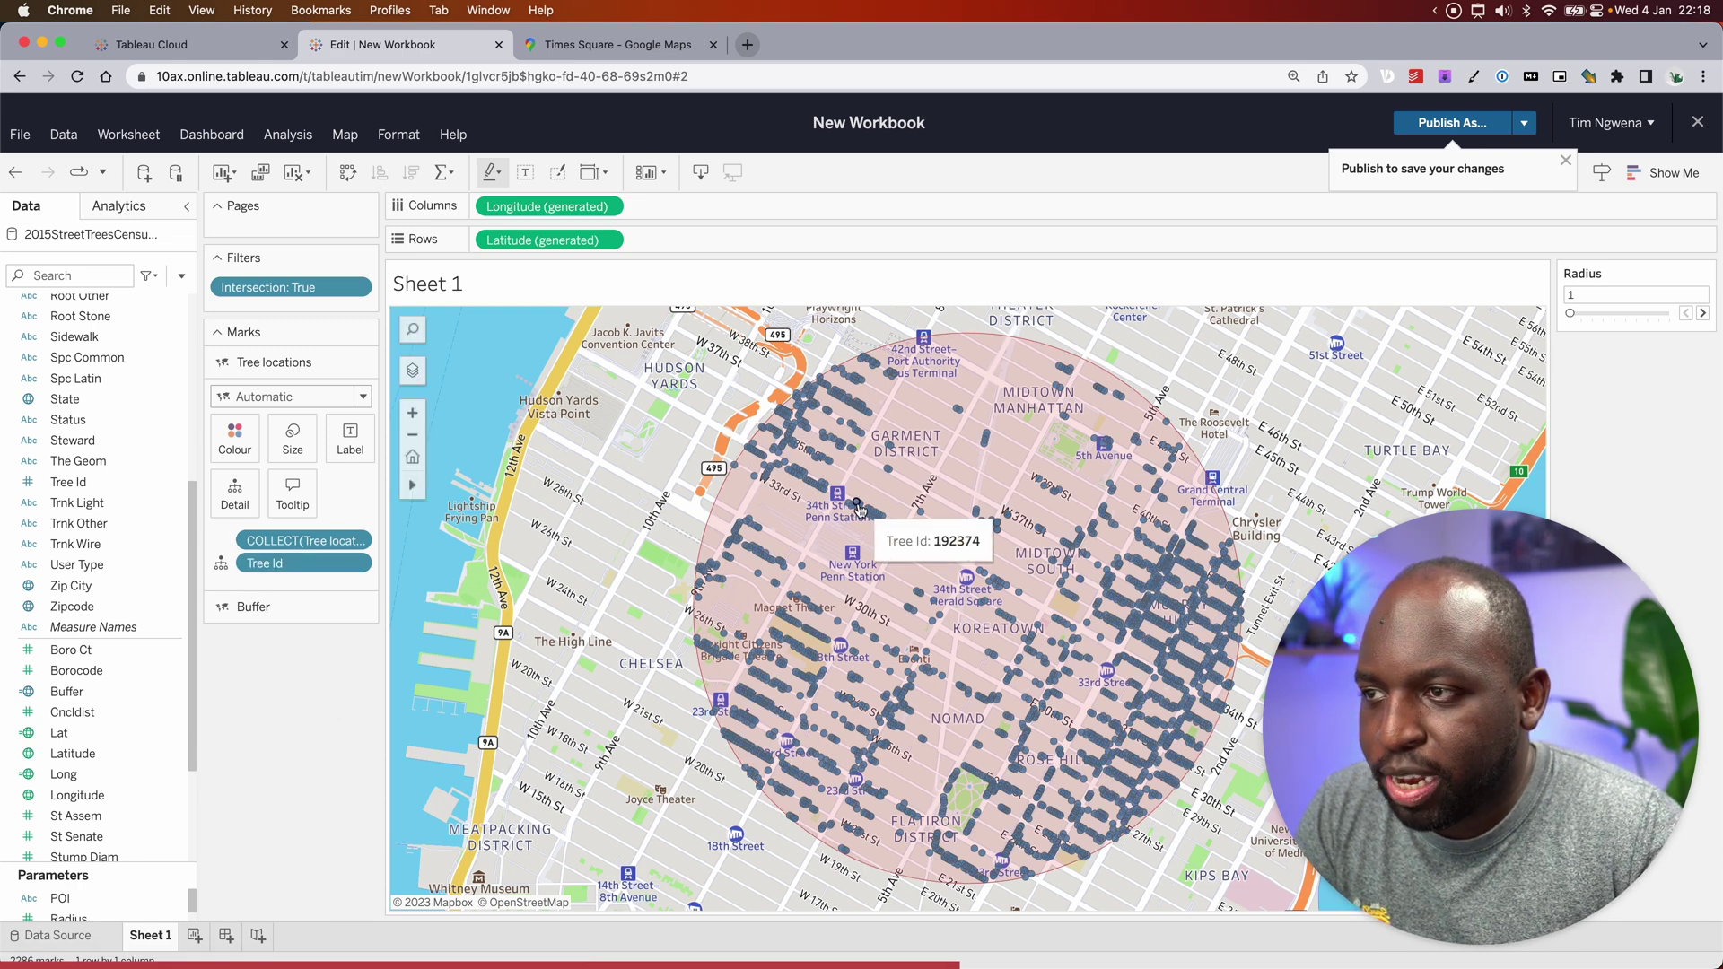
mouse_move(877, 523)
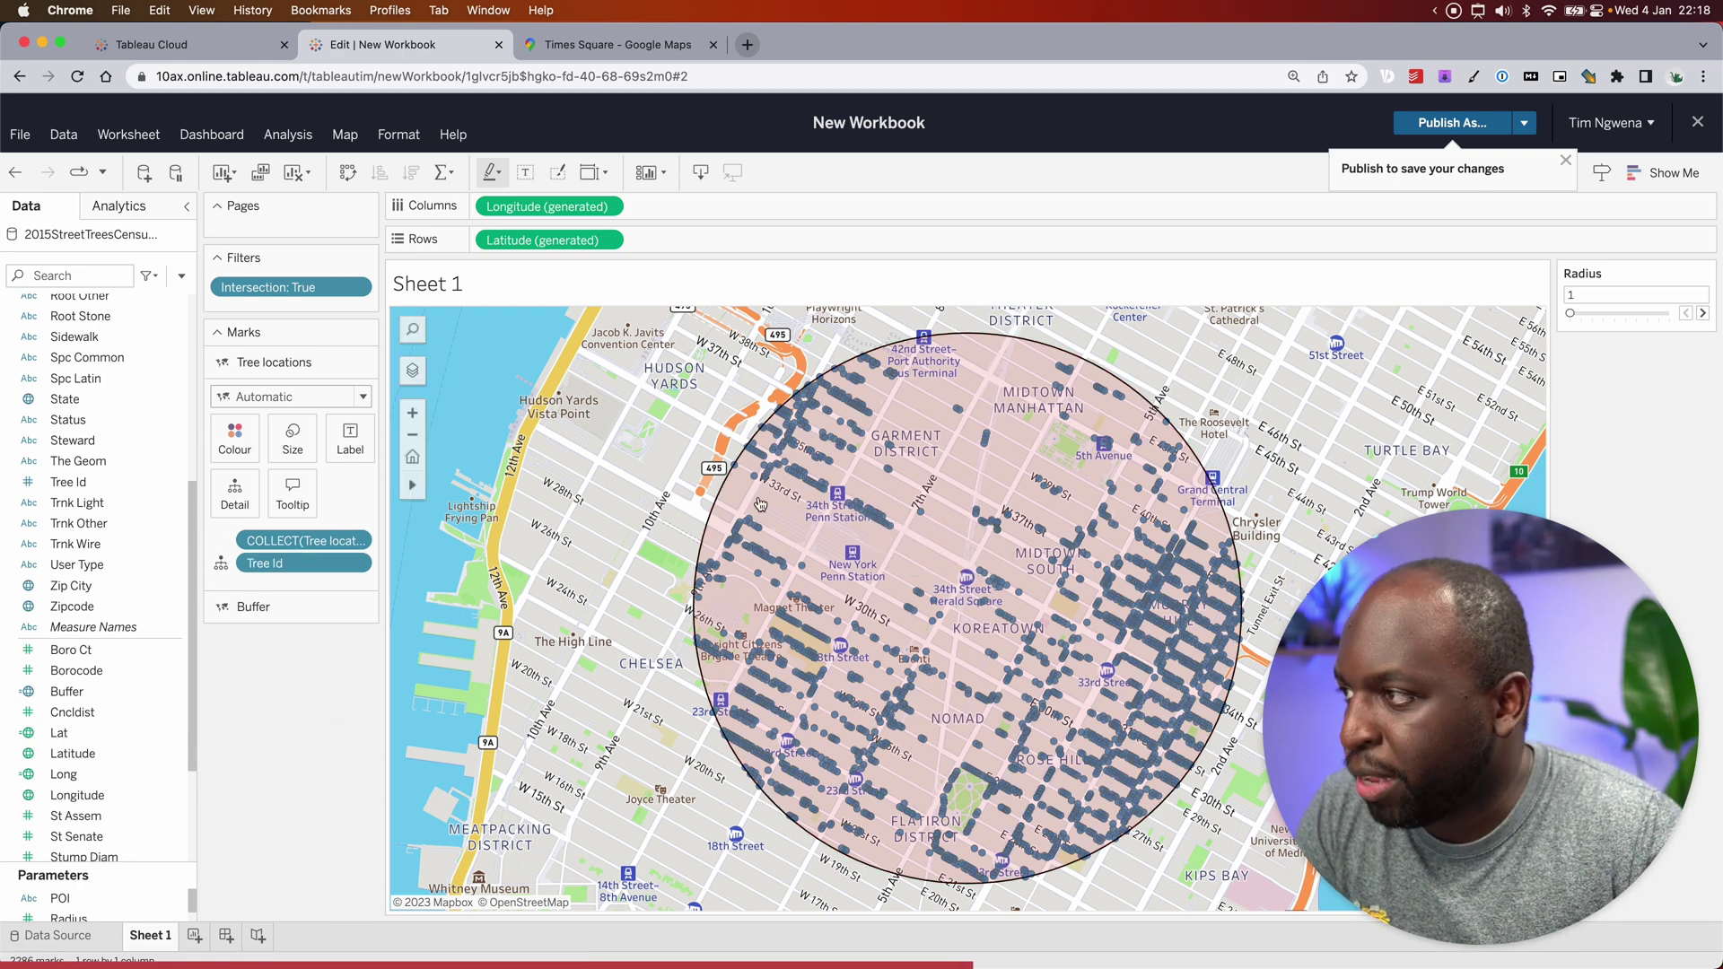
Step: Colour the Tree locations layer by the Health field
drag(191, 505, 193, 325)
scroll(134, 431, down, 1)
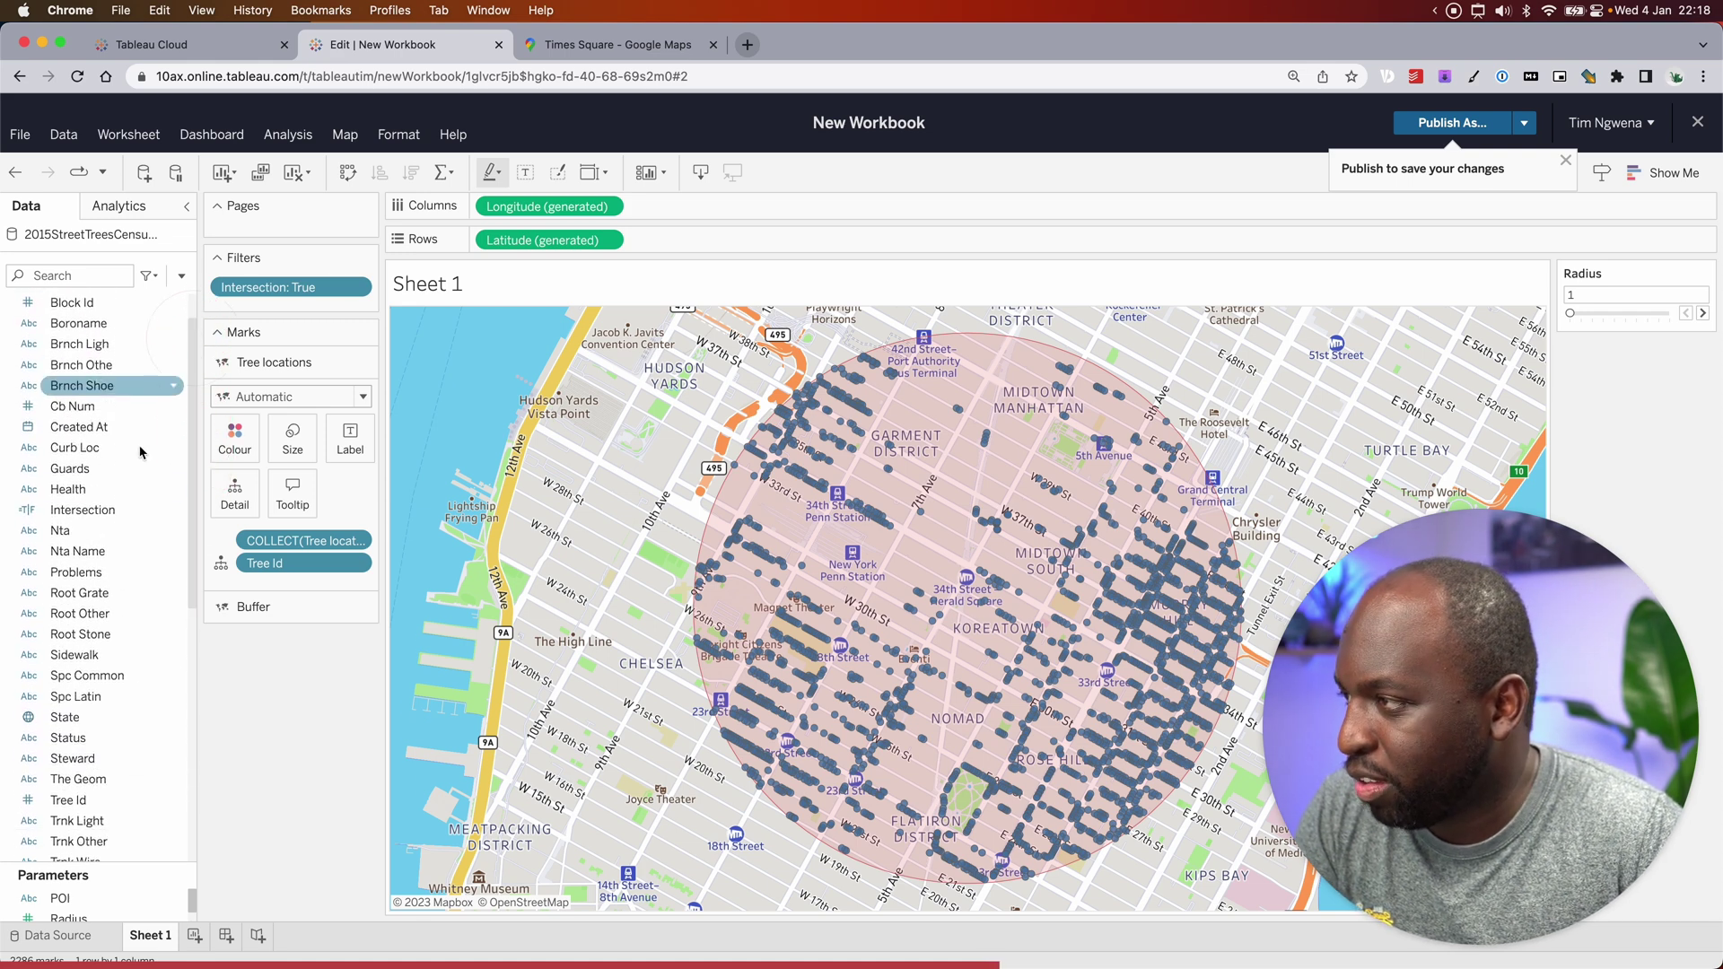
drag(90, 489, 238, 451)
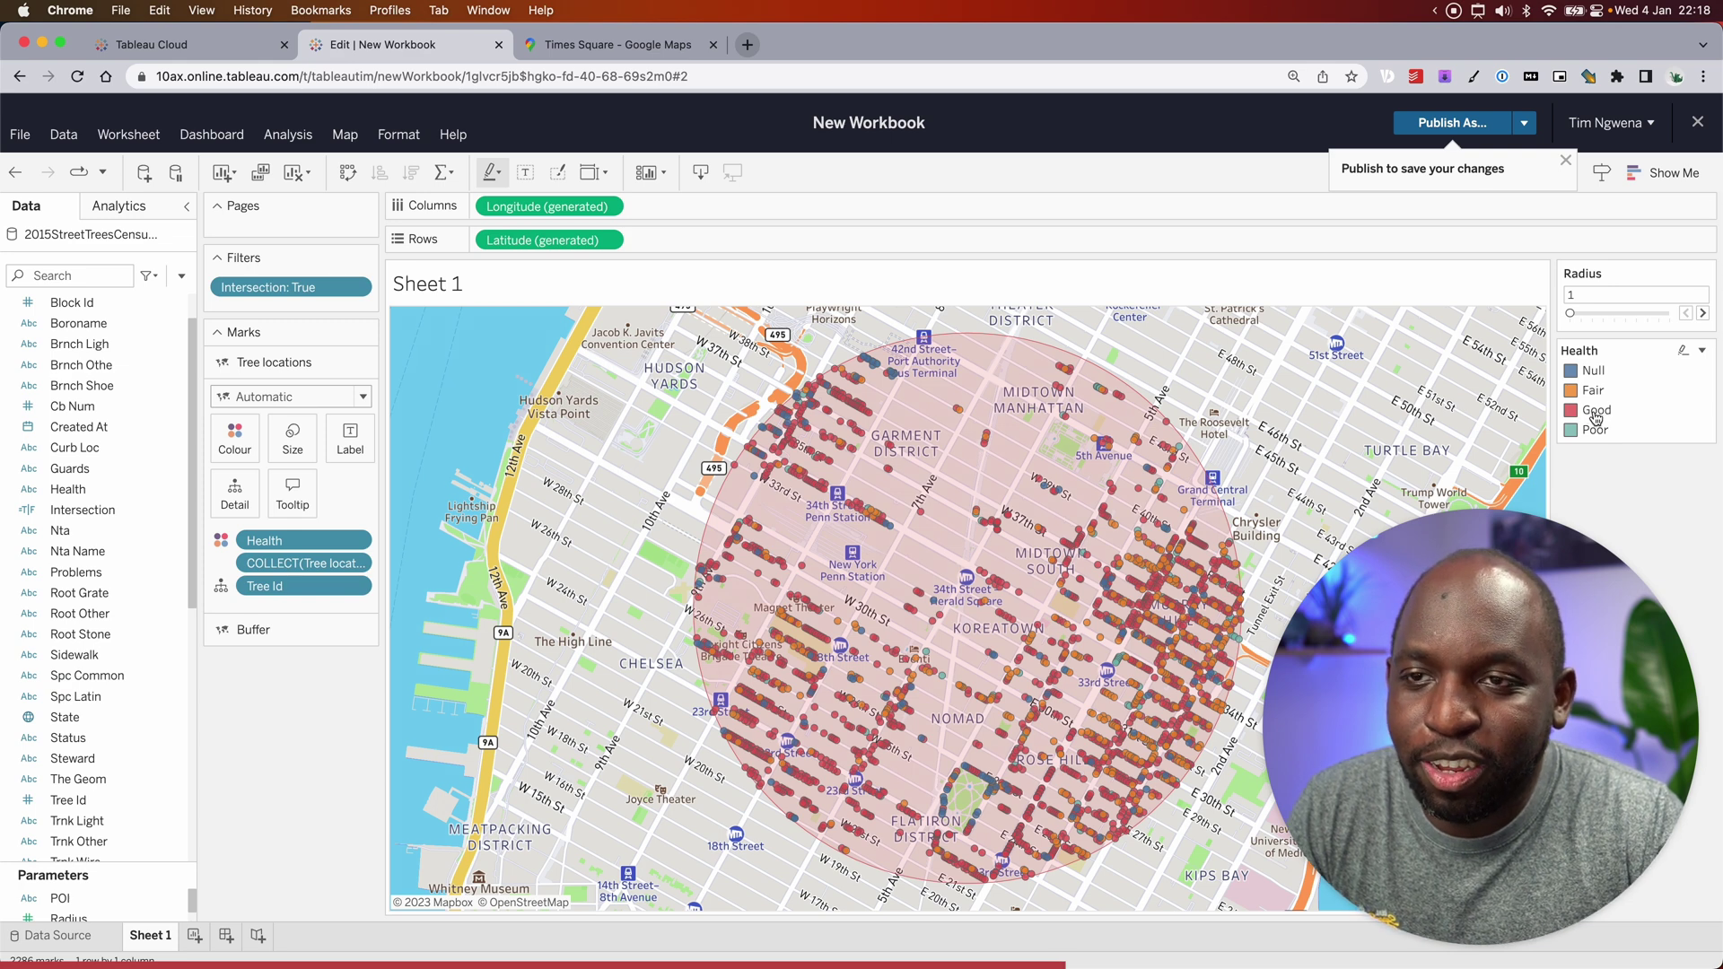
Step: Edit the Health colours and assign green to the Good value
click(1581, 417)
click(1576, 414)
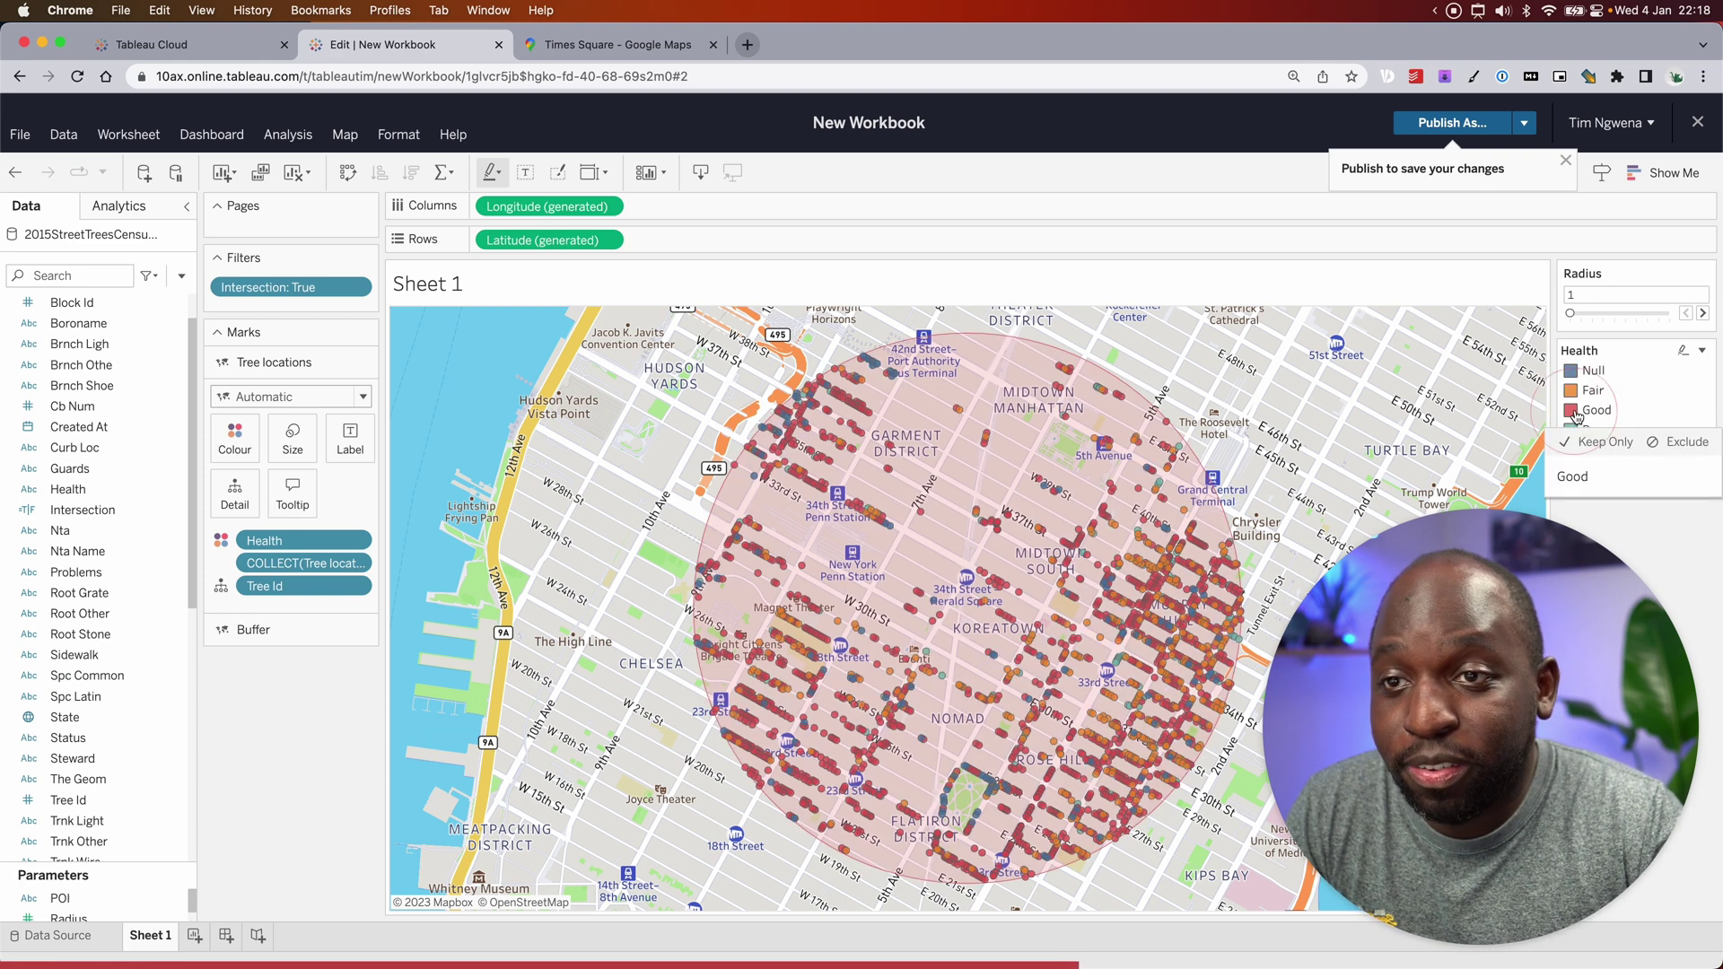
click(1702, 350)
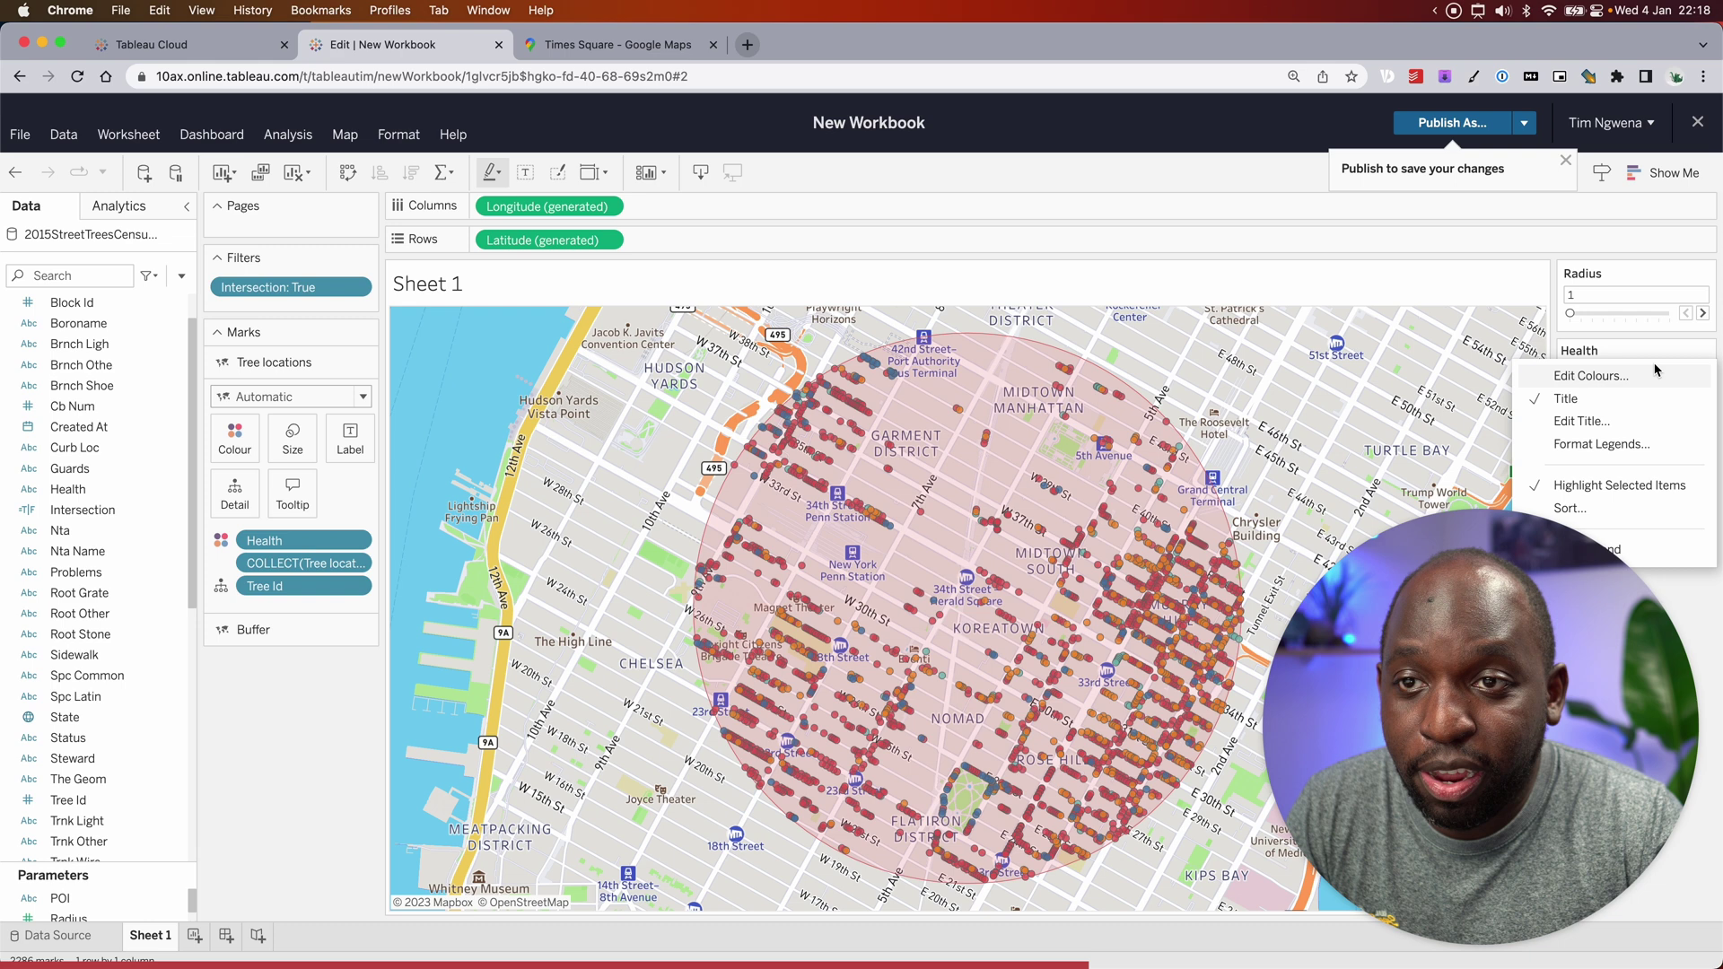
click(1602, 375)
click(649, 458)
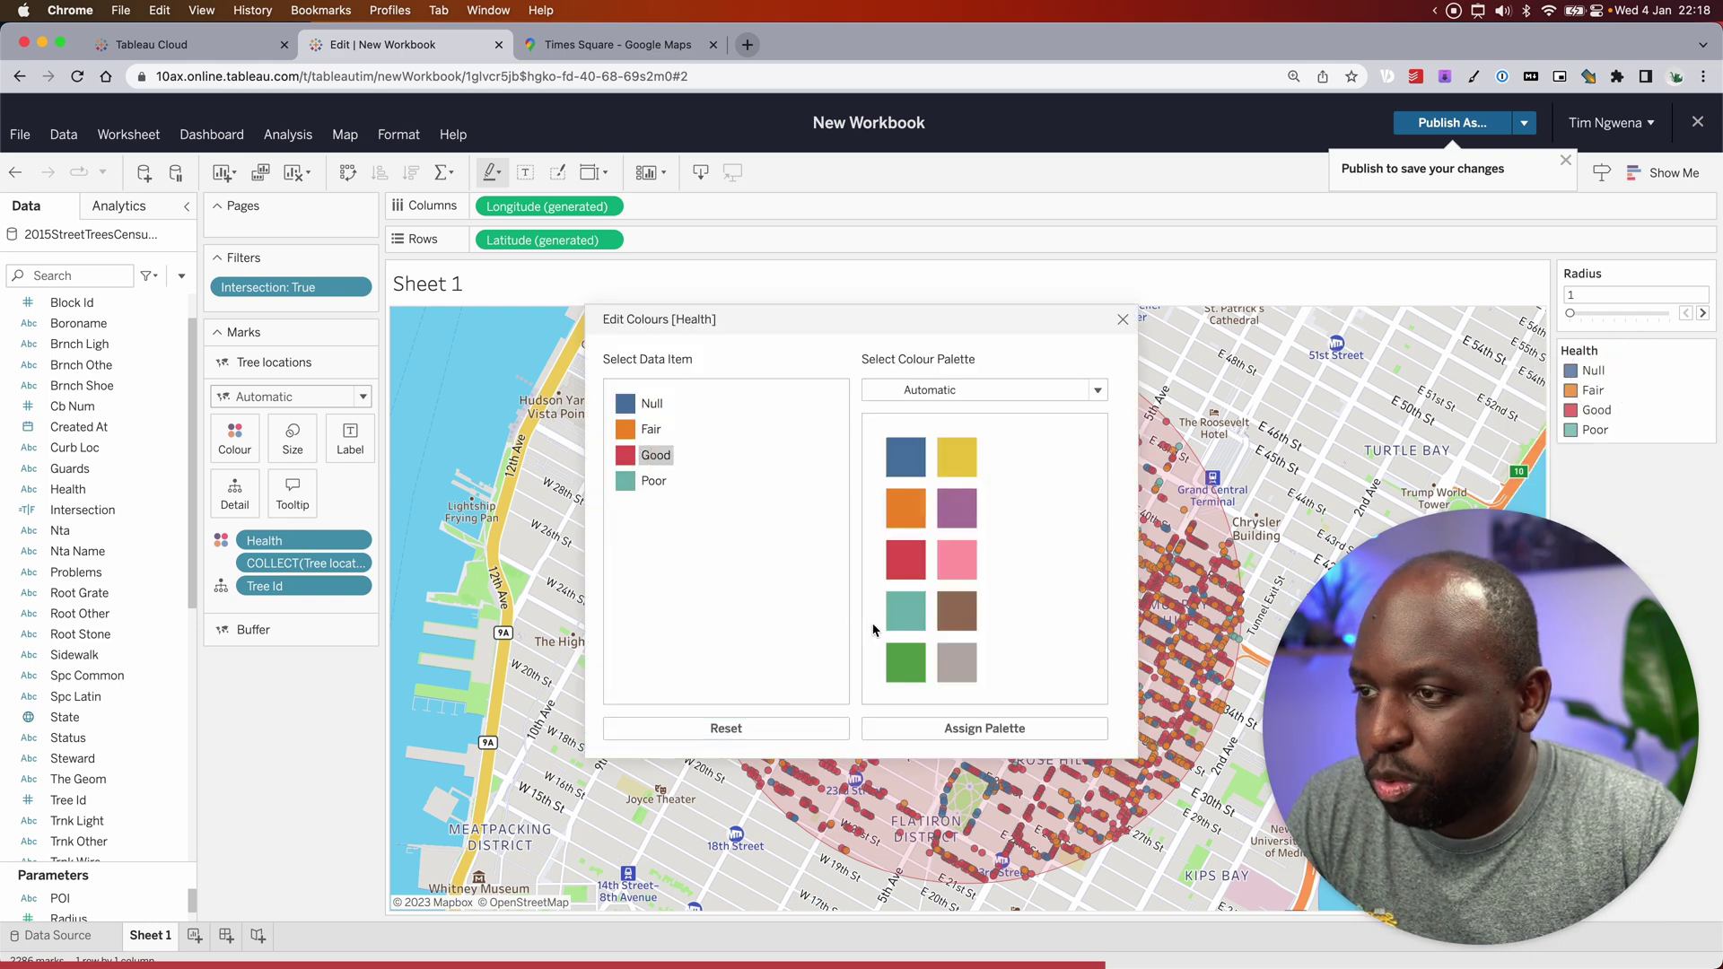
click(906, 663)
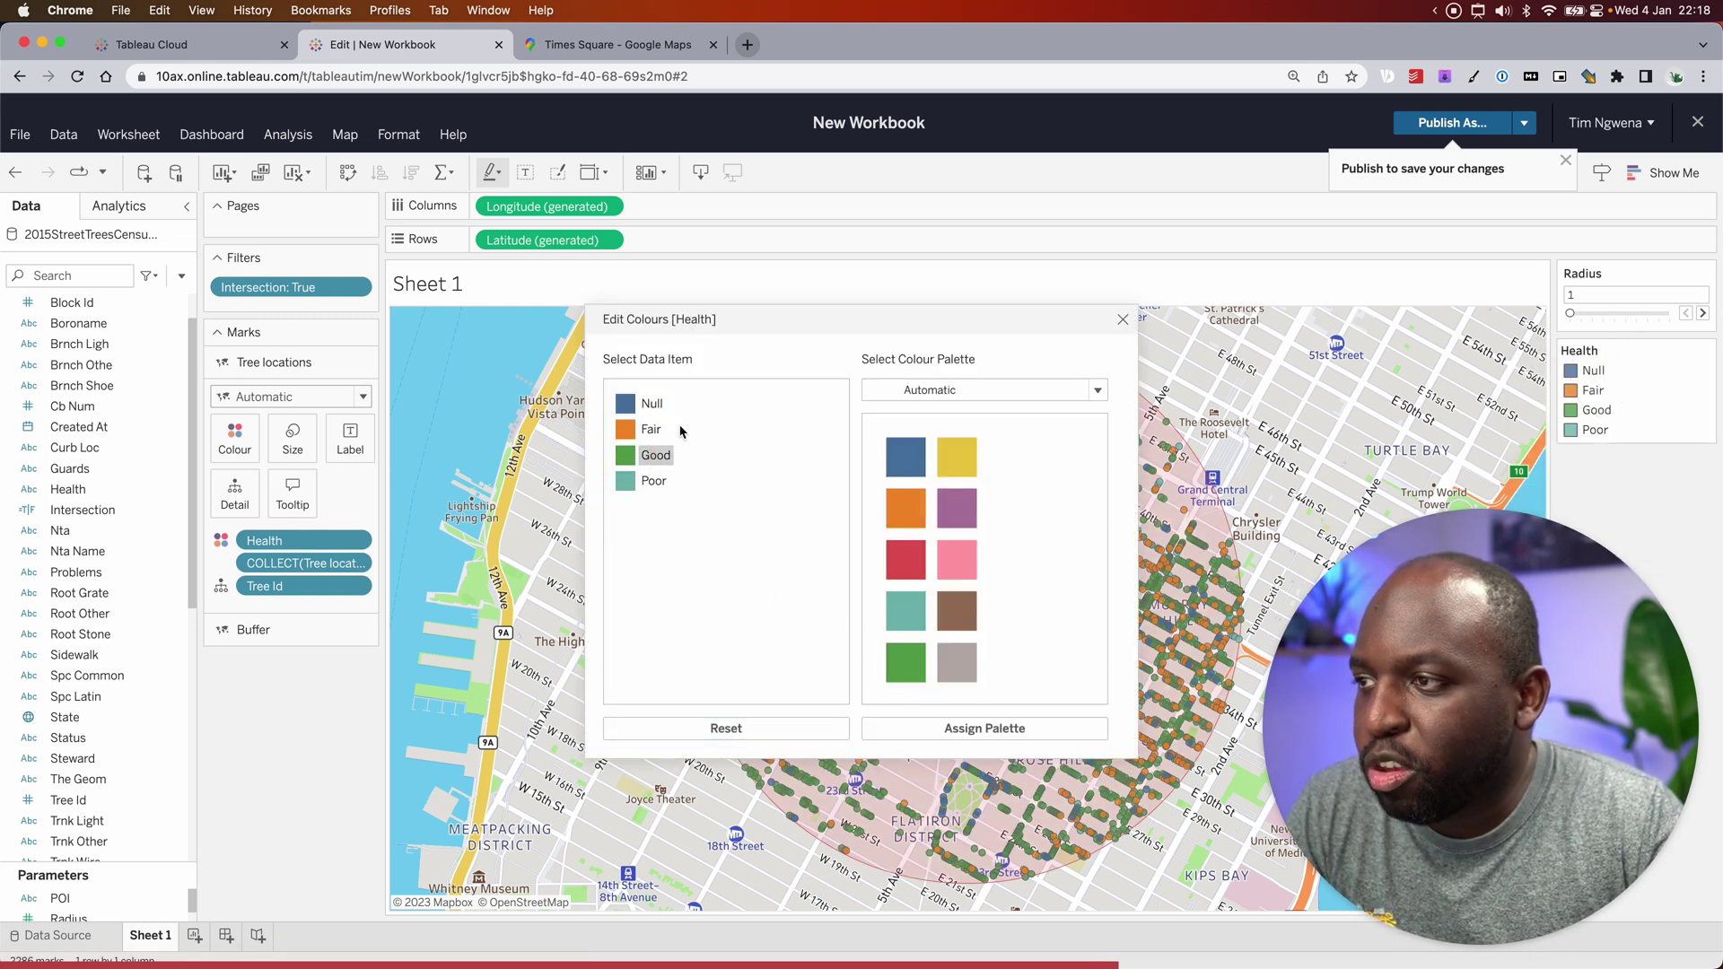
Step: Assign grey to the Poor value and pink to the Fair value of Health
click(639, 489)
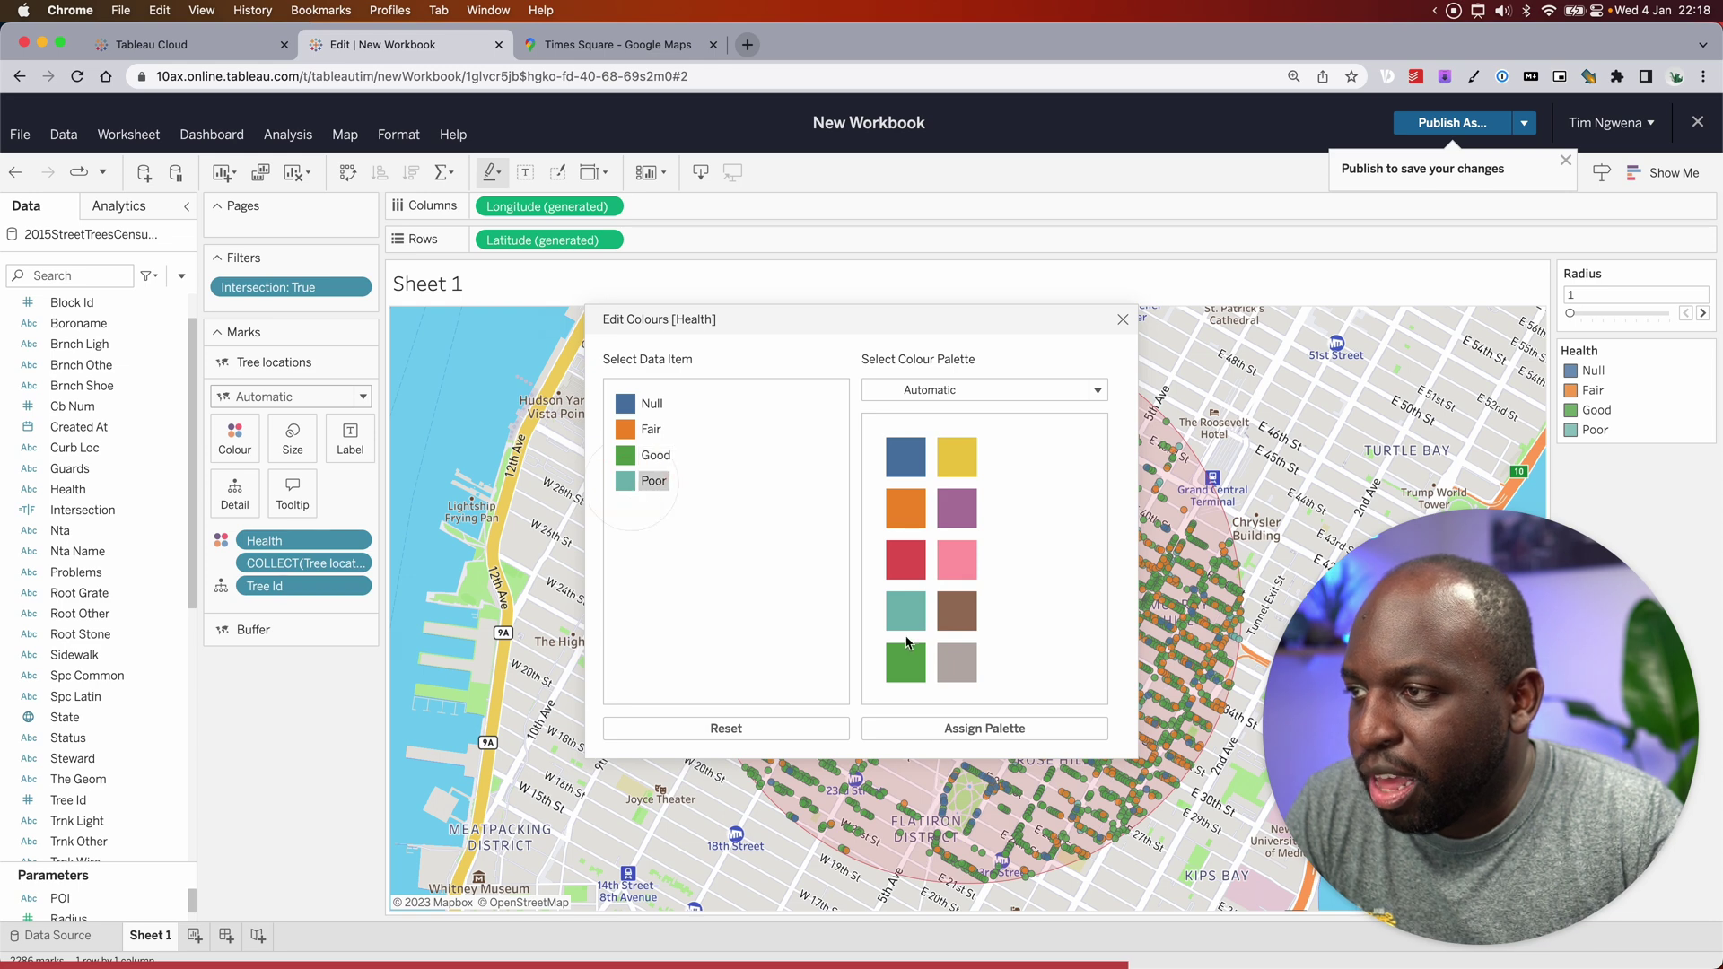
click(957, 663)
click(650, 429)
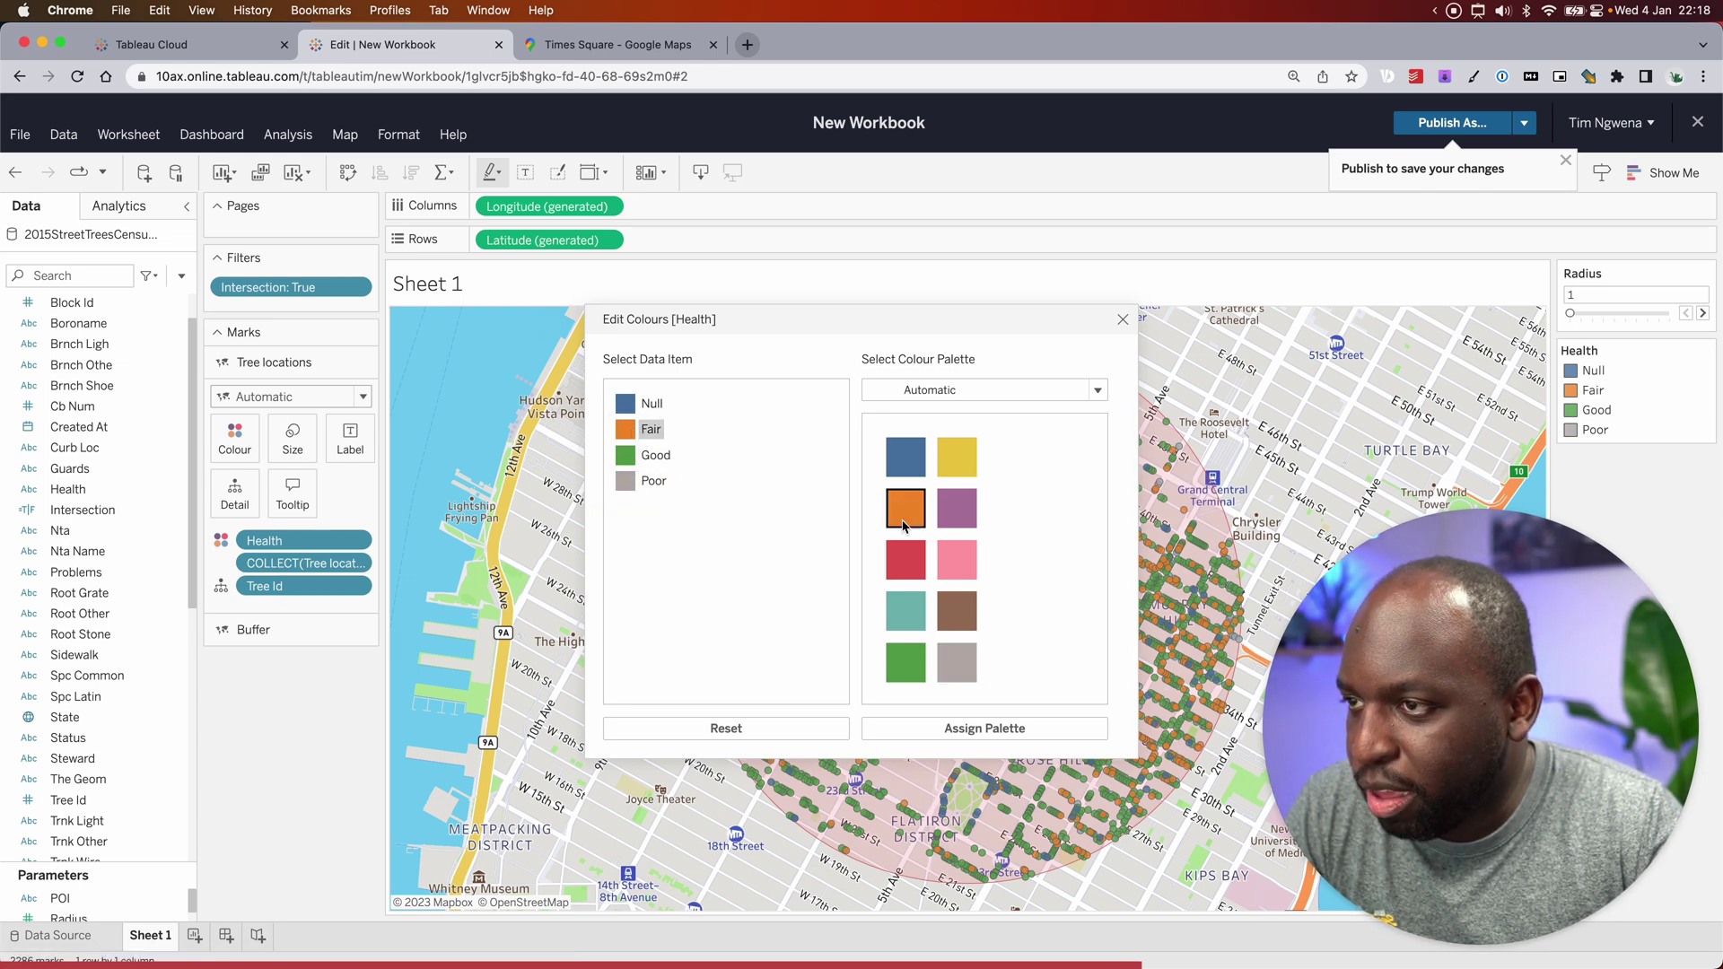
click(956, 560)
Step: Using the Seattle Greys palette, assign light grey to Null and dark grey to Poor, and close the colour editor
click(632, 412)
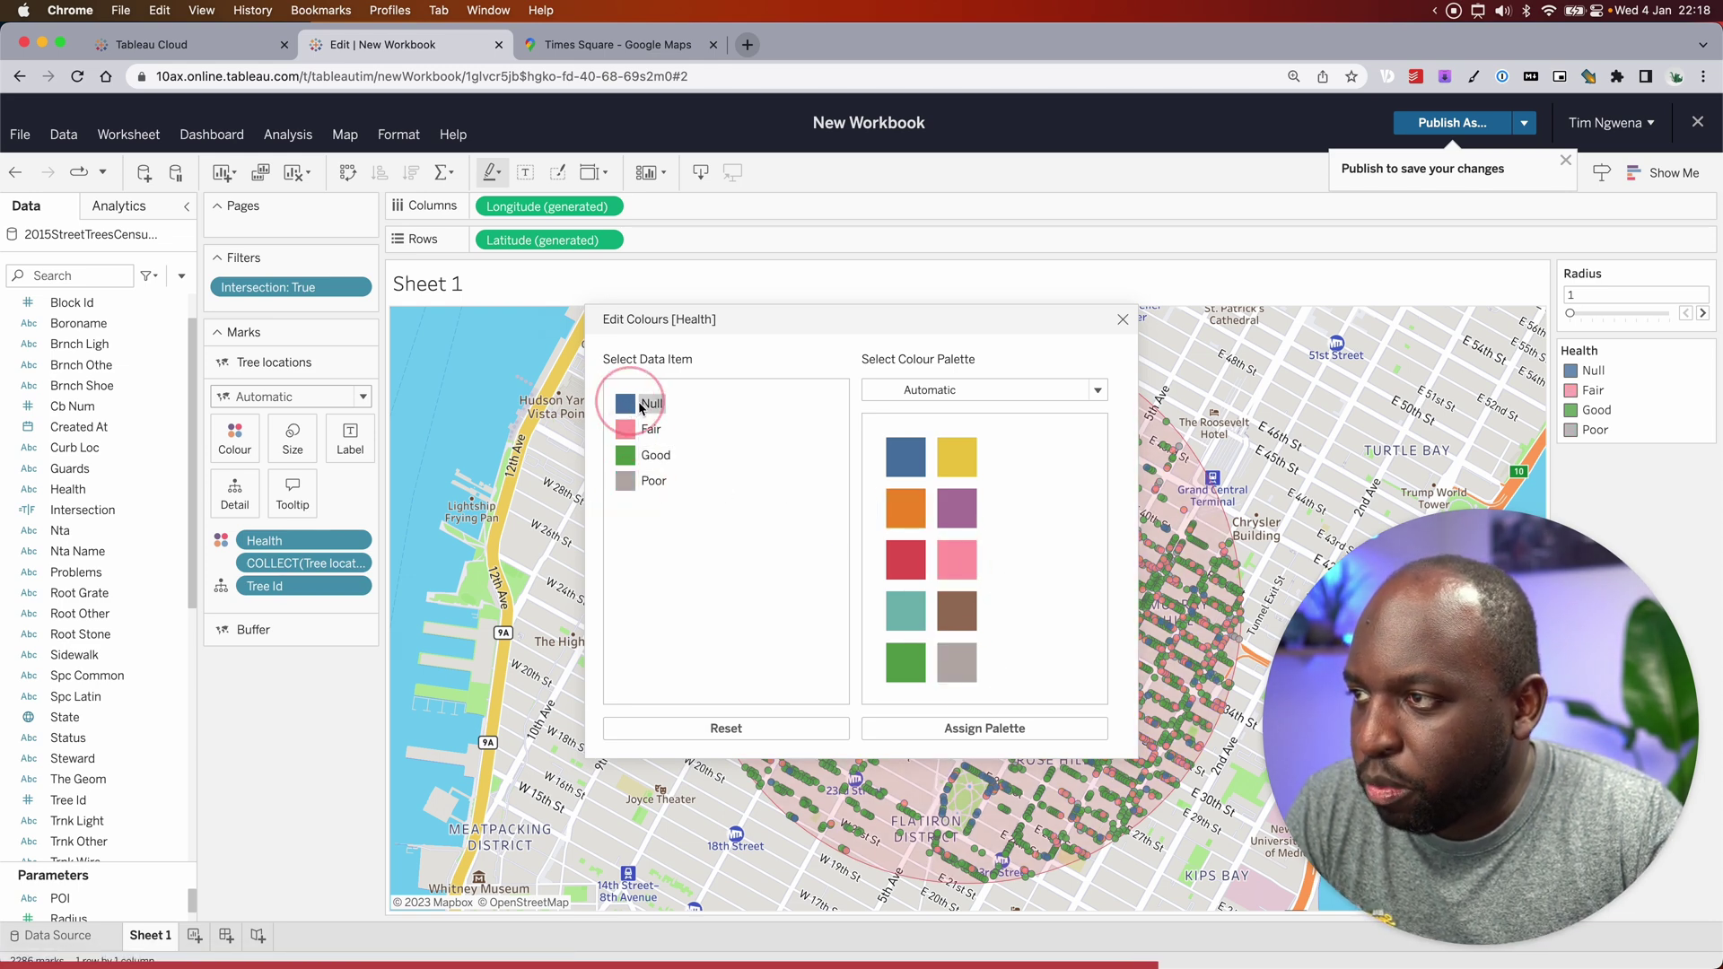
click(1088, 391)
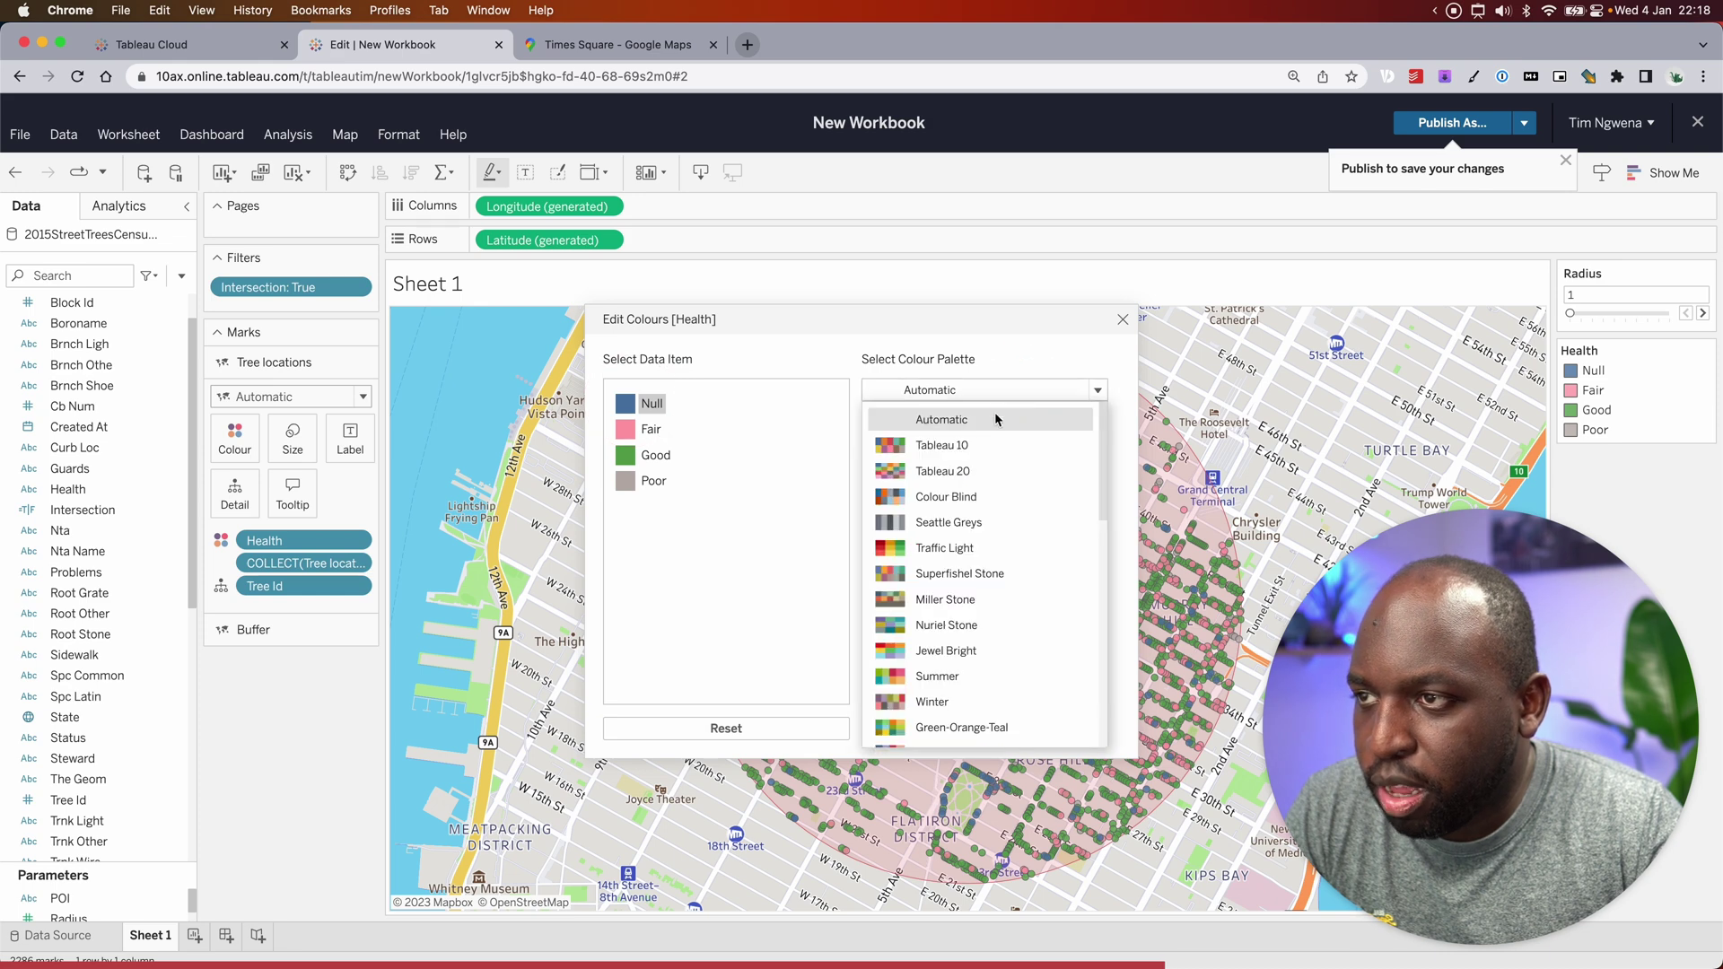
click(949, 522)
click(912, 617)
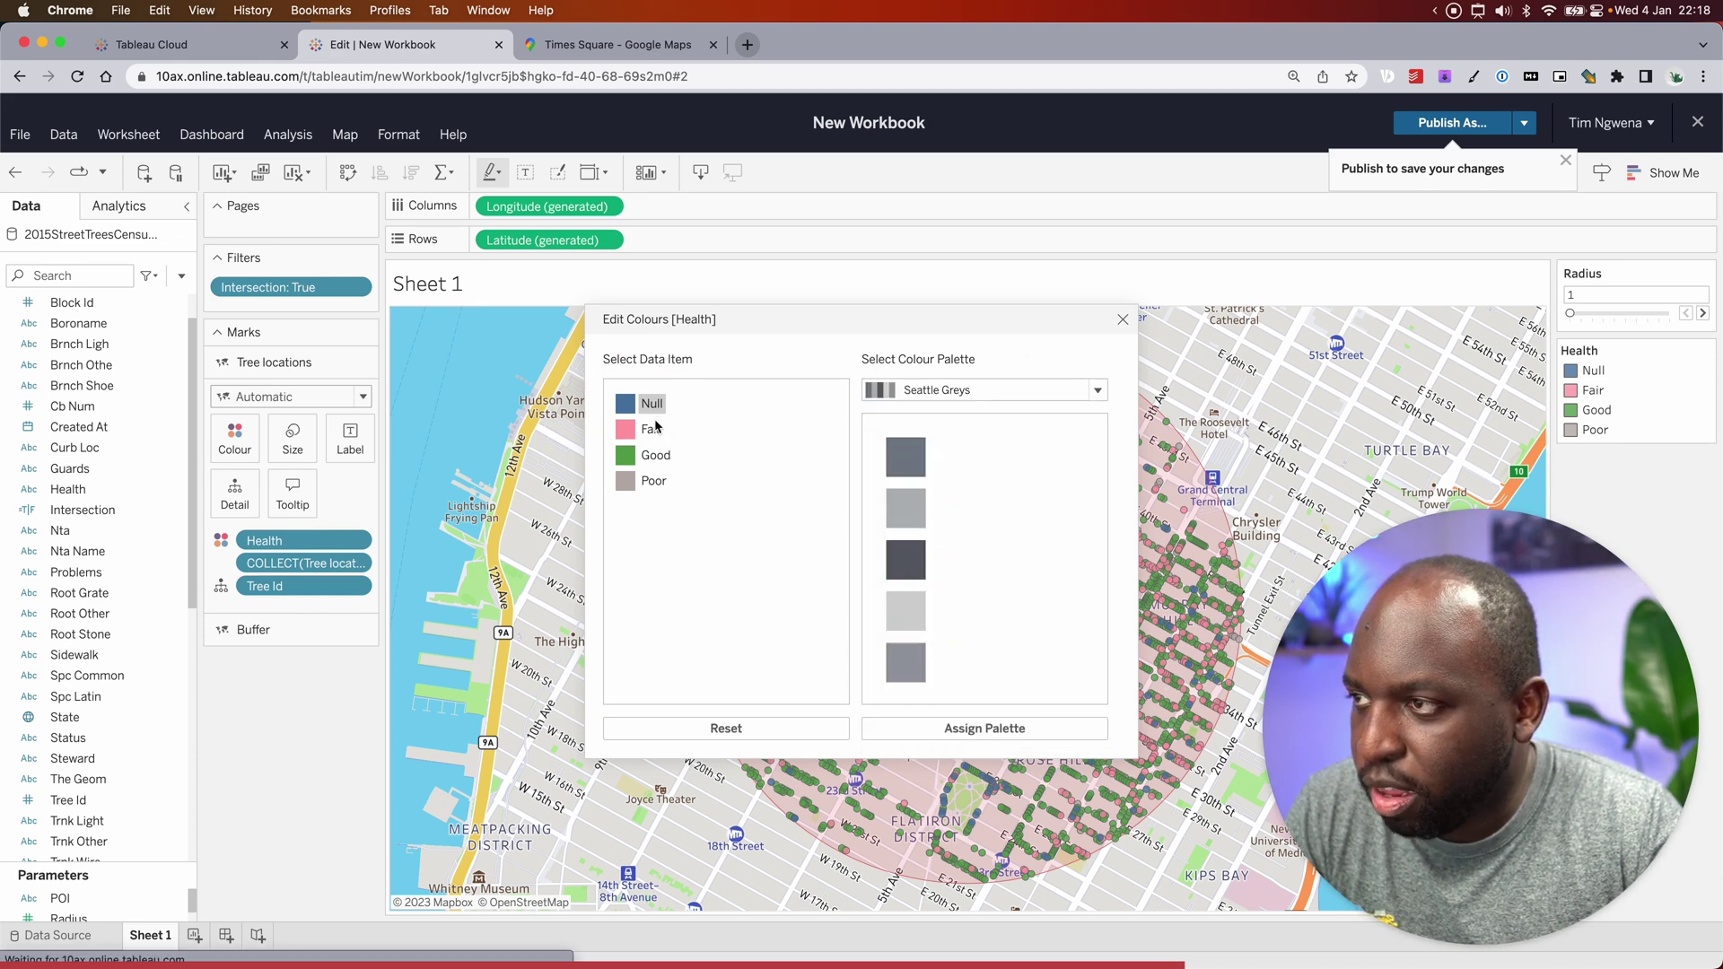
click(645, 481)
click(908, 563)
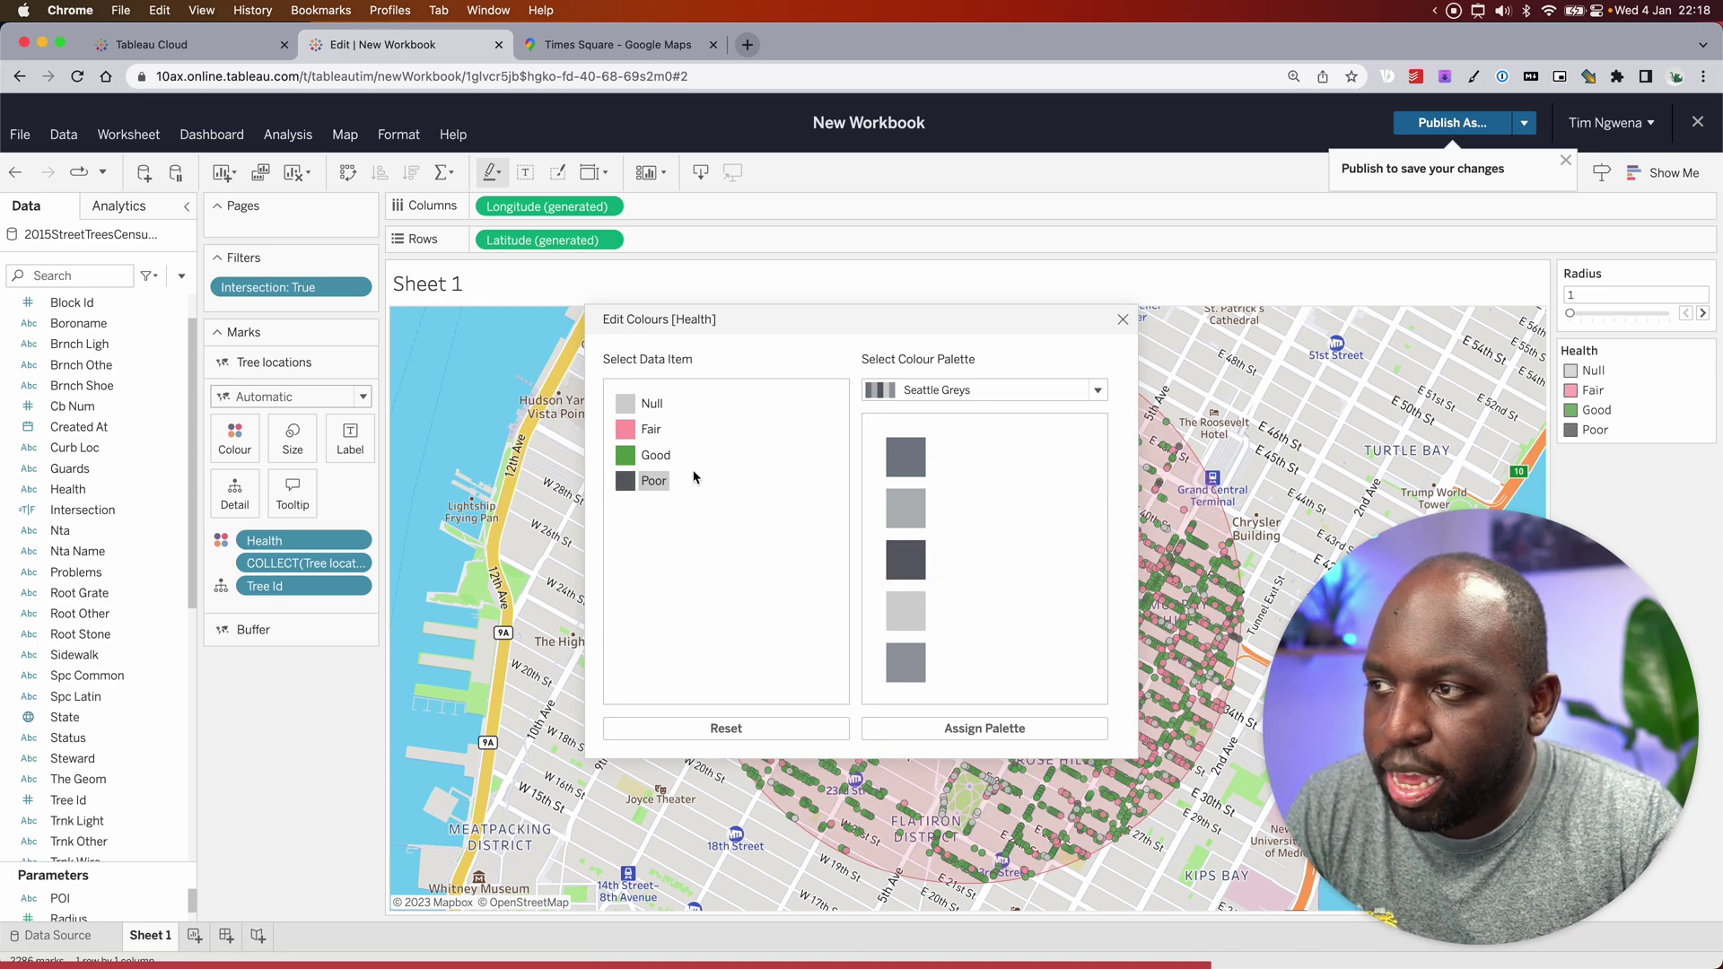
click(1122, 321)
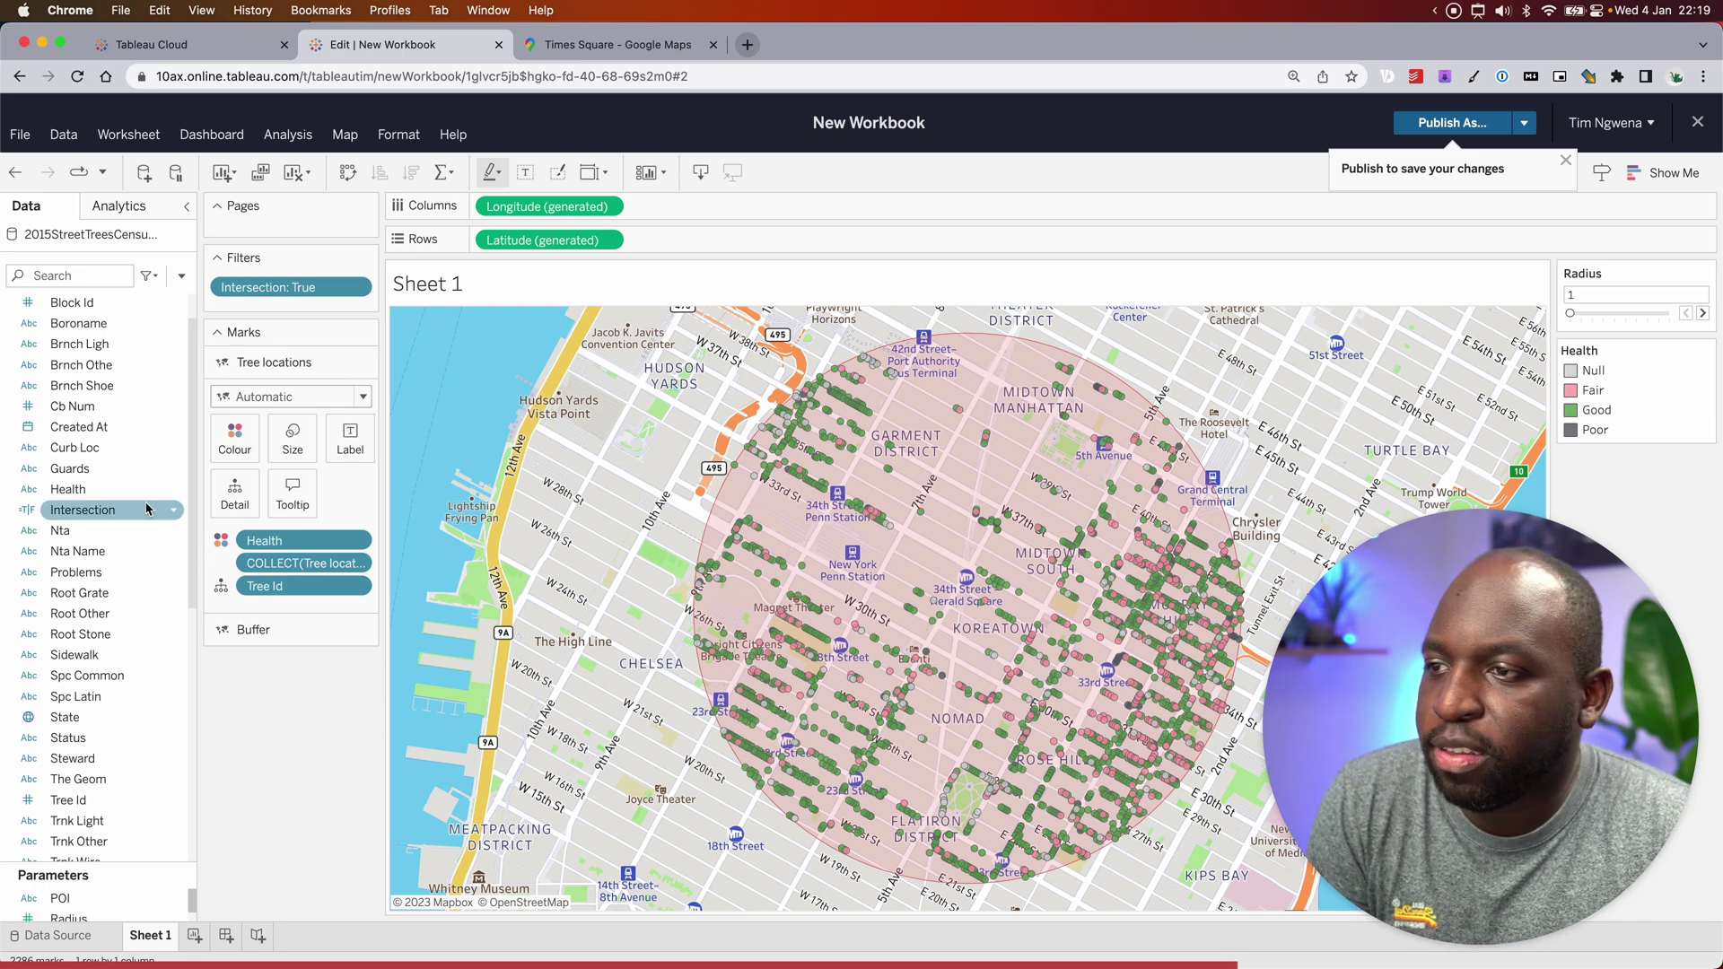
Step: Test the buffer by setting the Radius parameter to 2 and returning it to 1
click(1578, 316)
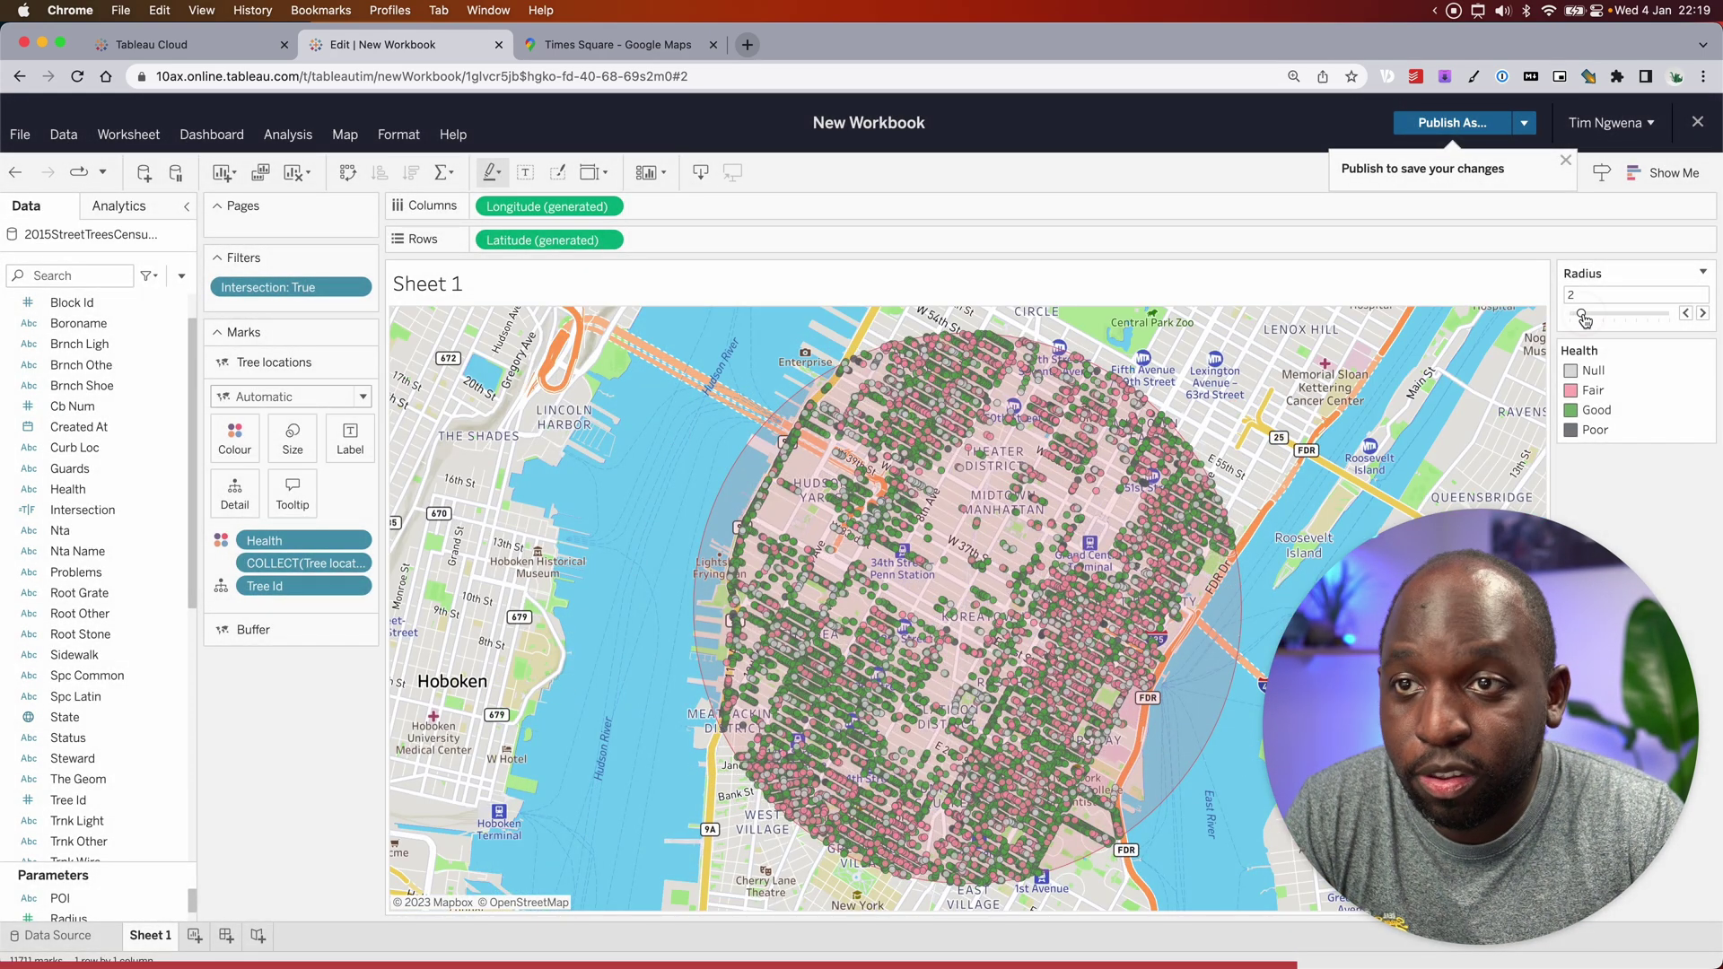
drag(1581, 316, 1571, 318)
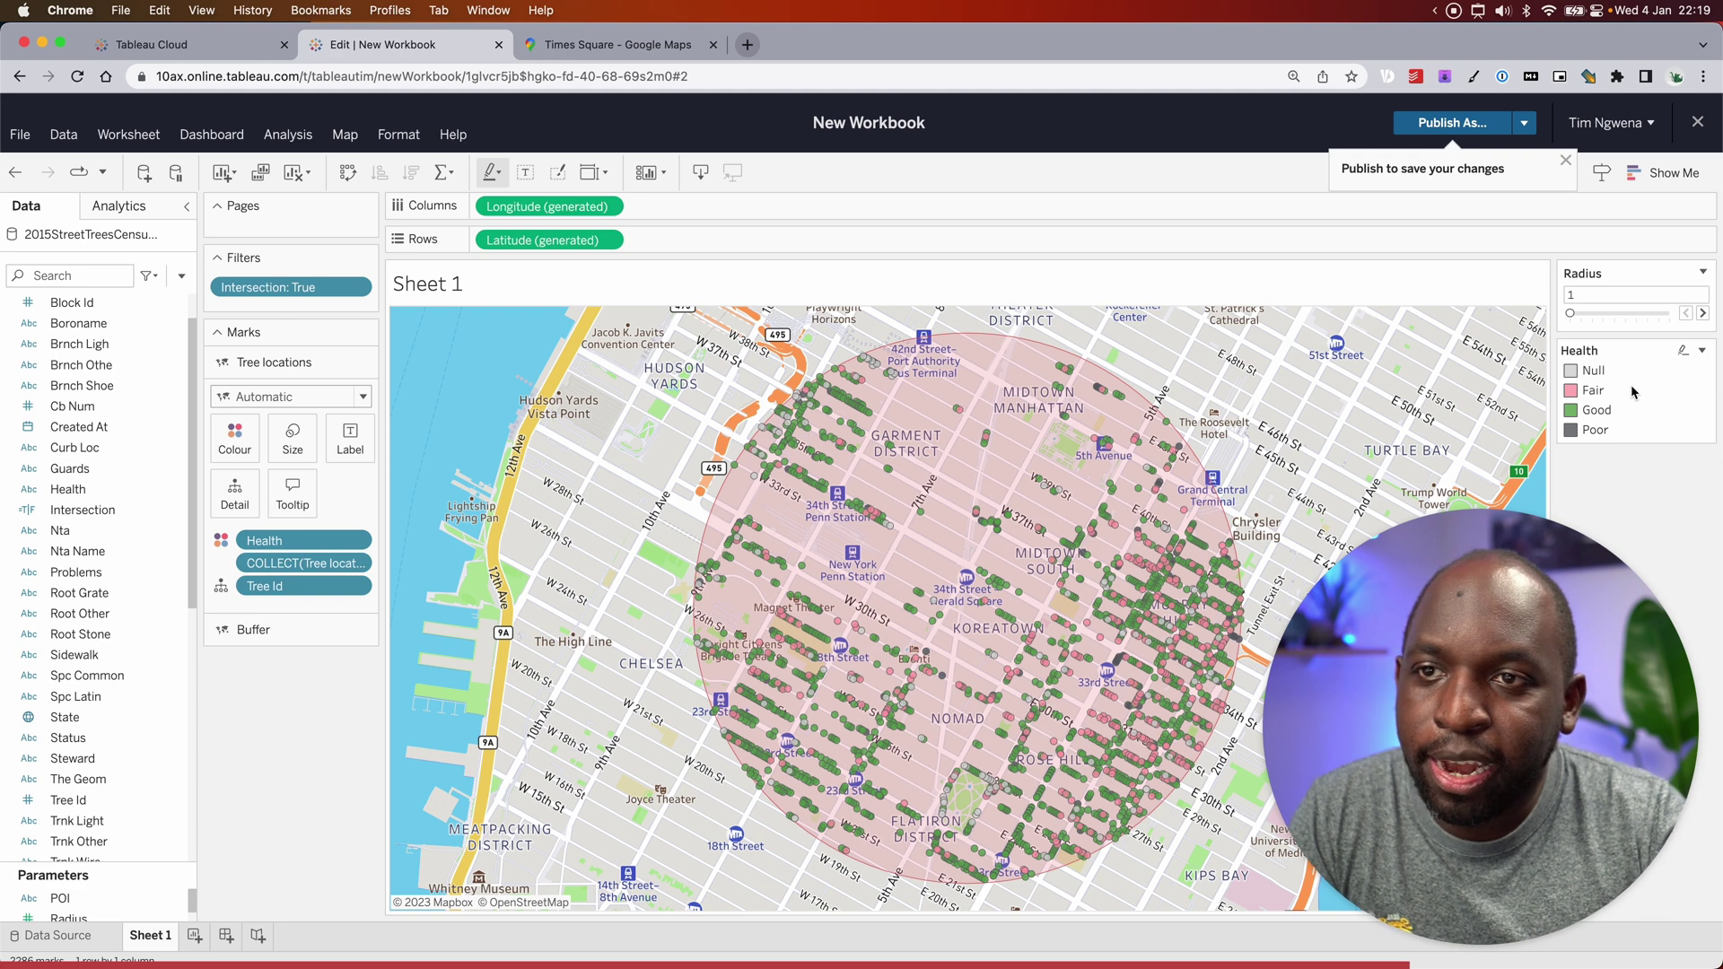
Step: Show the POI parameter control on the sheet and switch the POI to times square
right_click(103, 893)
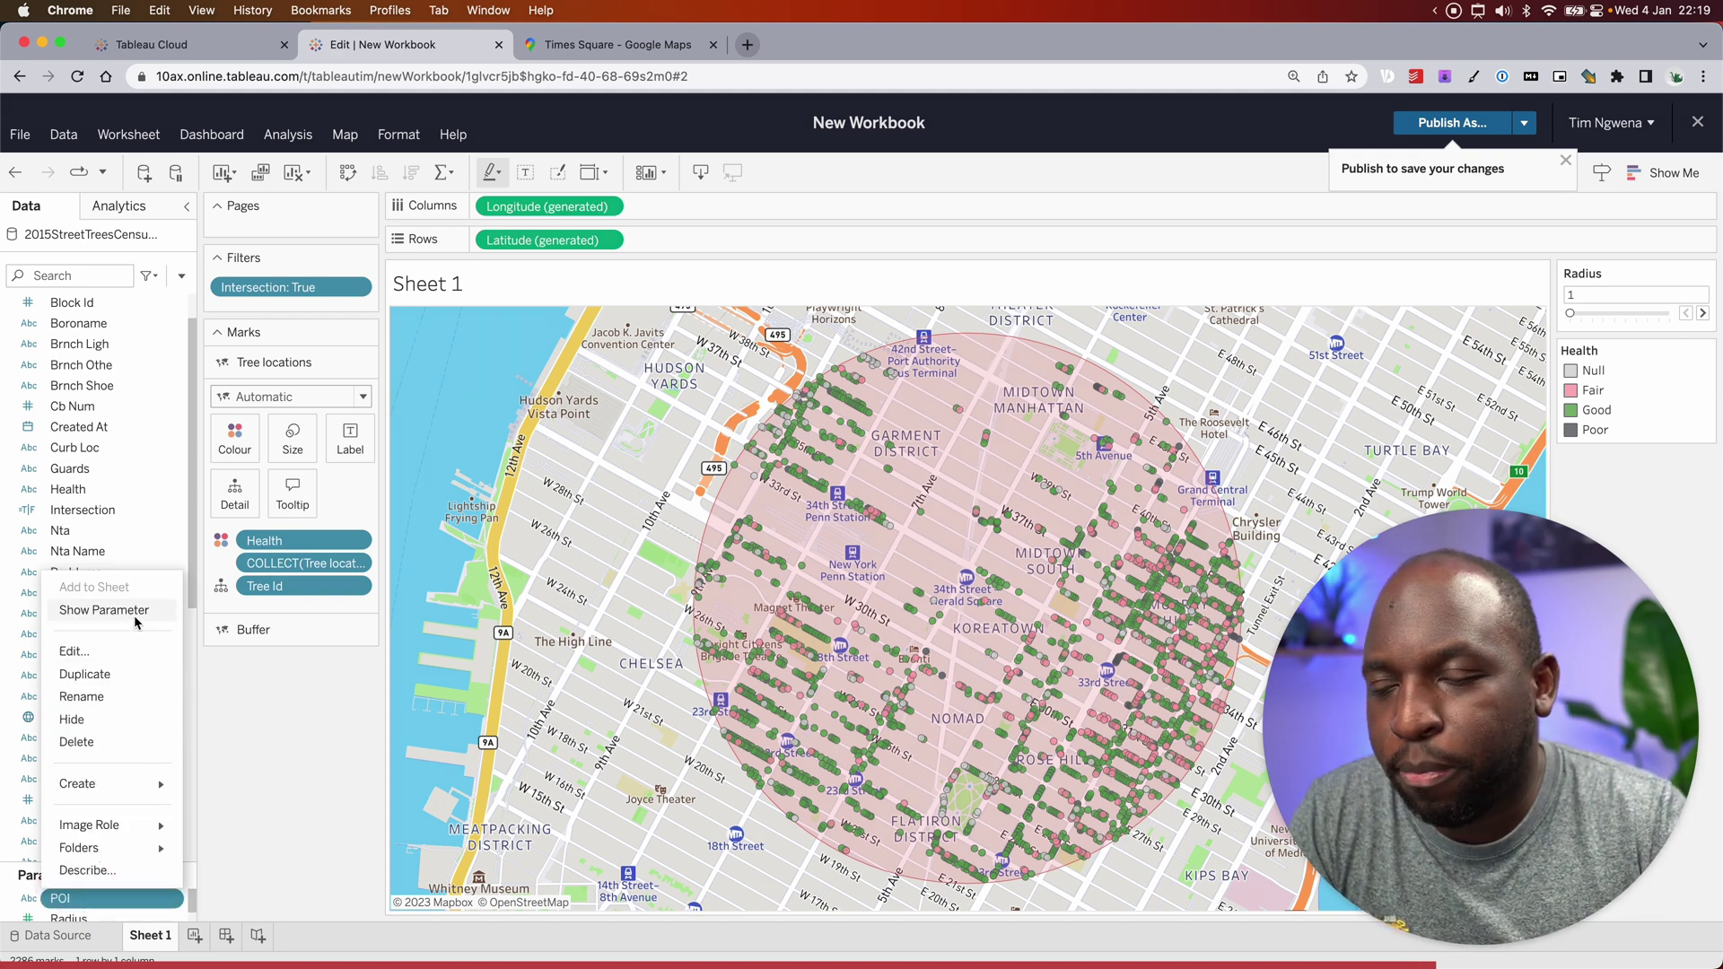
click(104, 611)
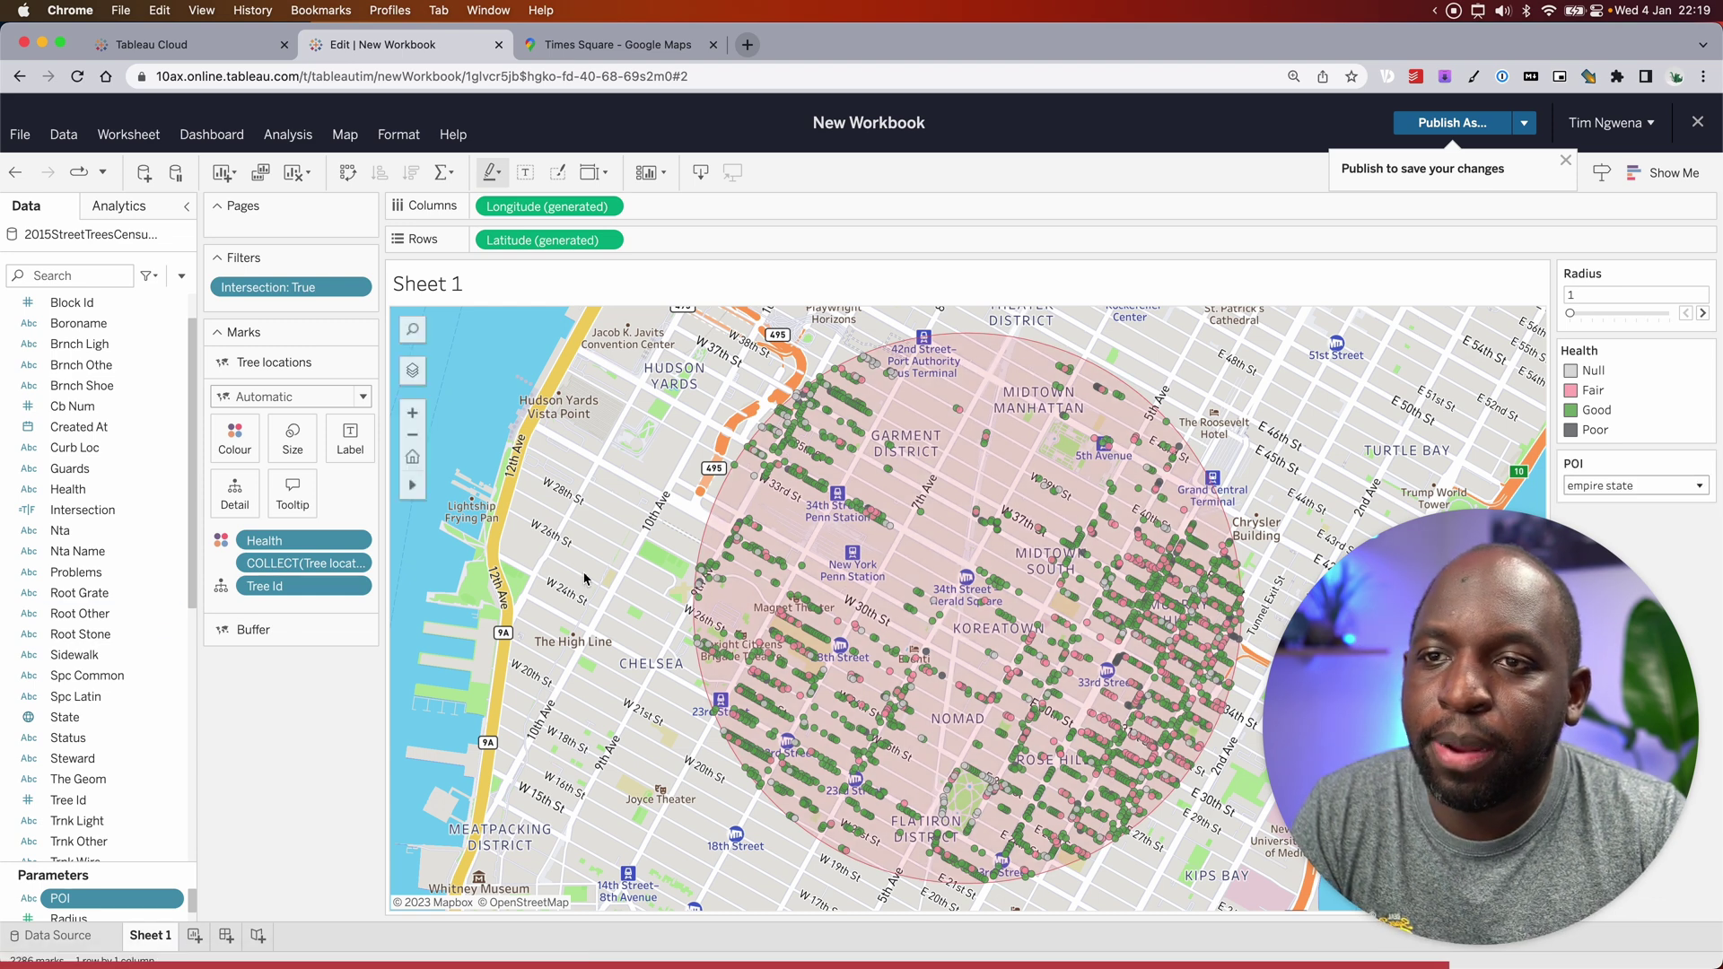
click(1630, 487)
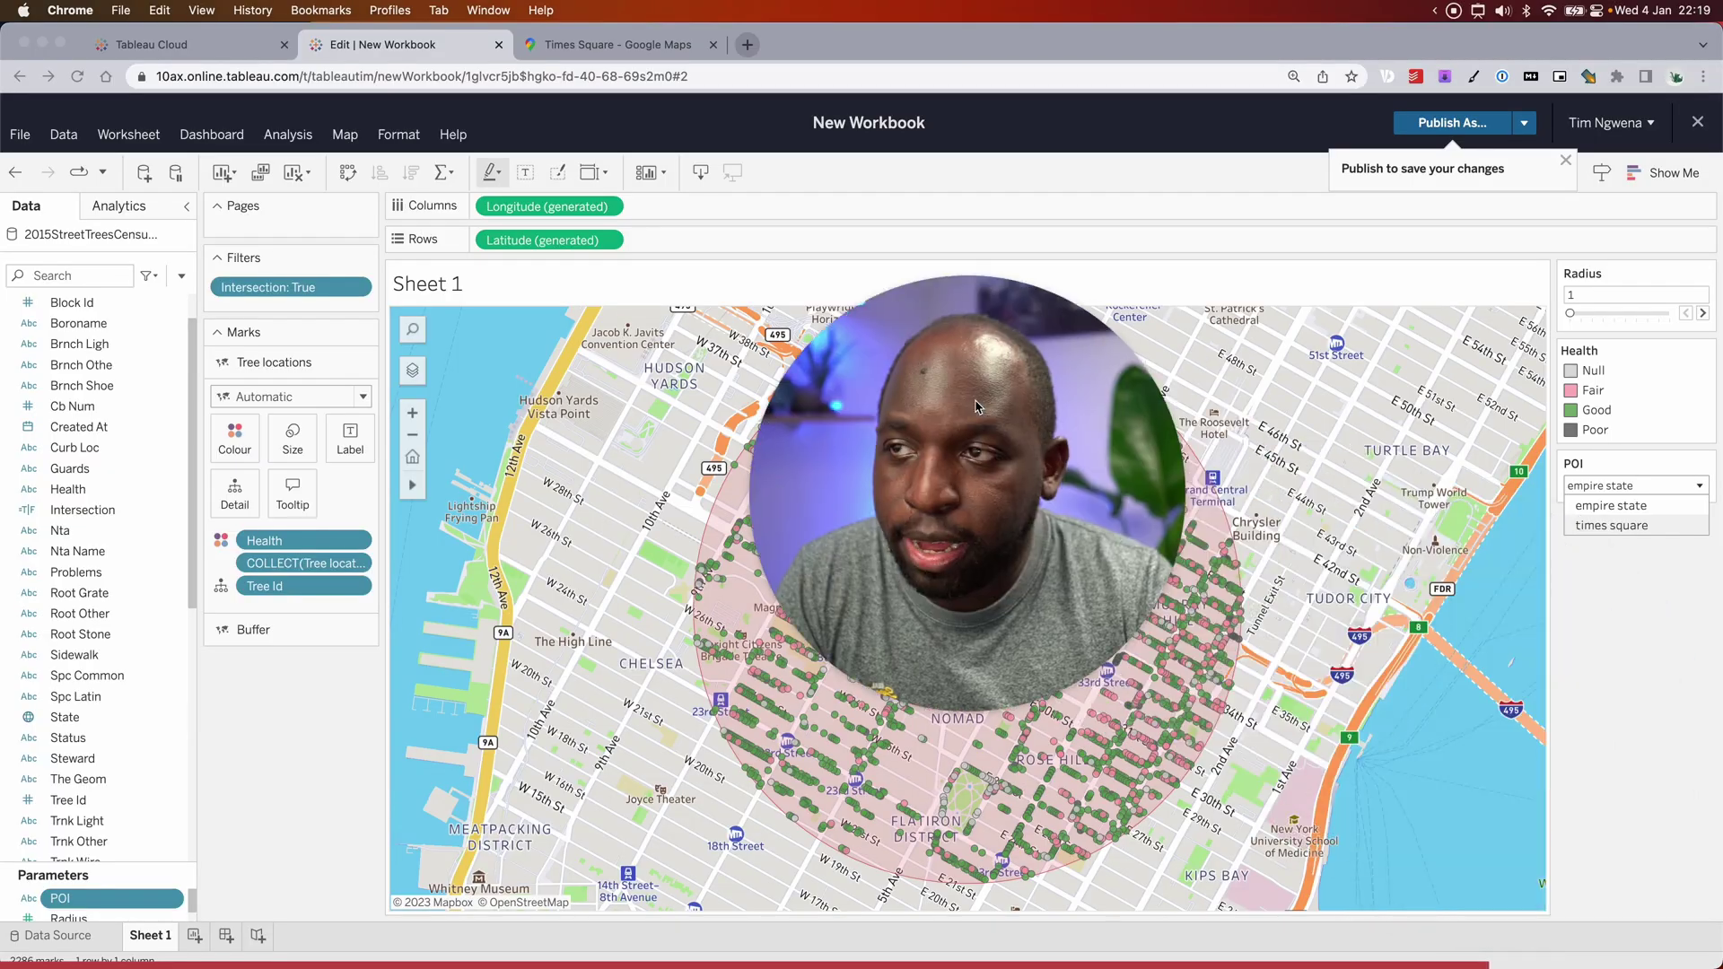
click(1639, 528)
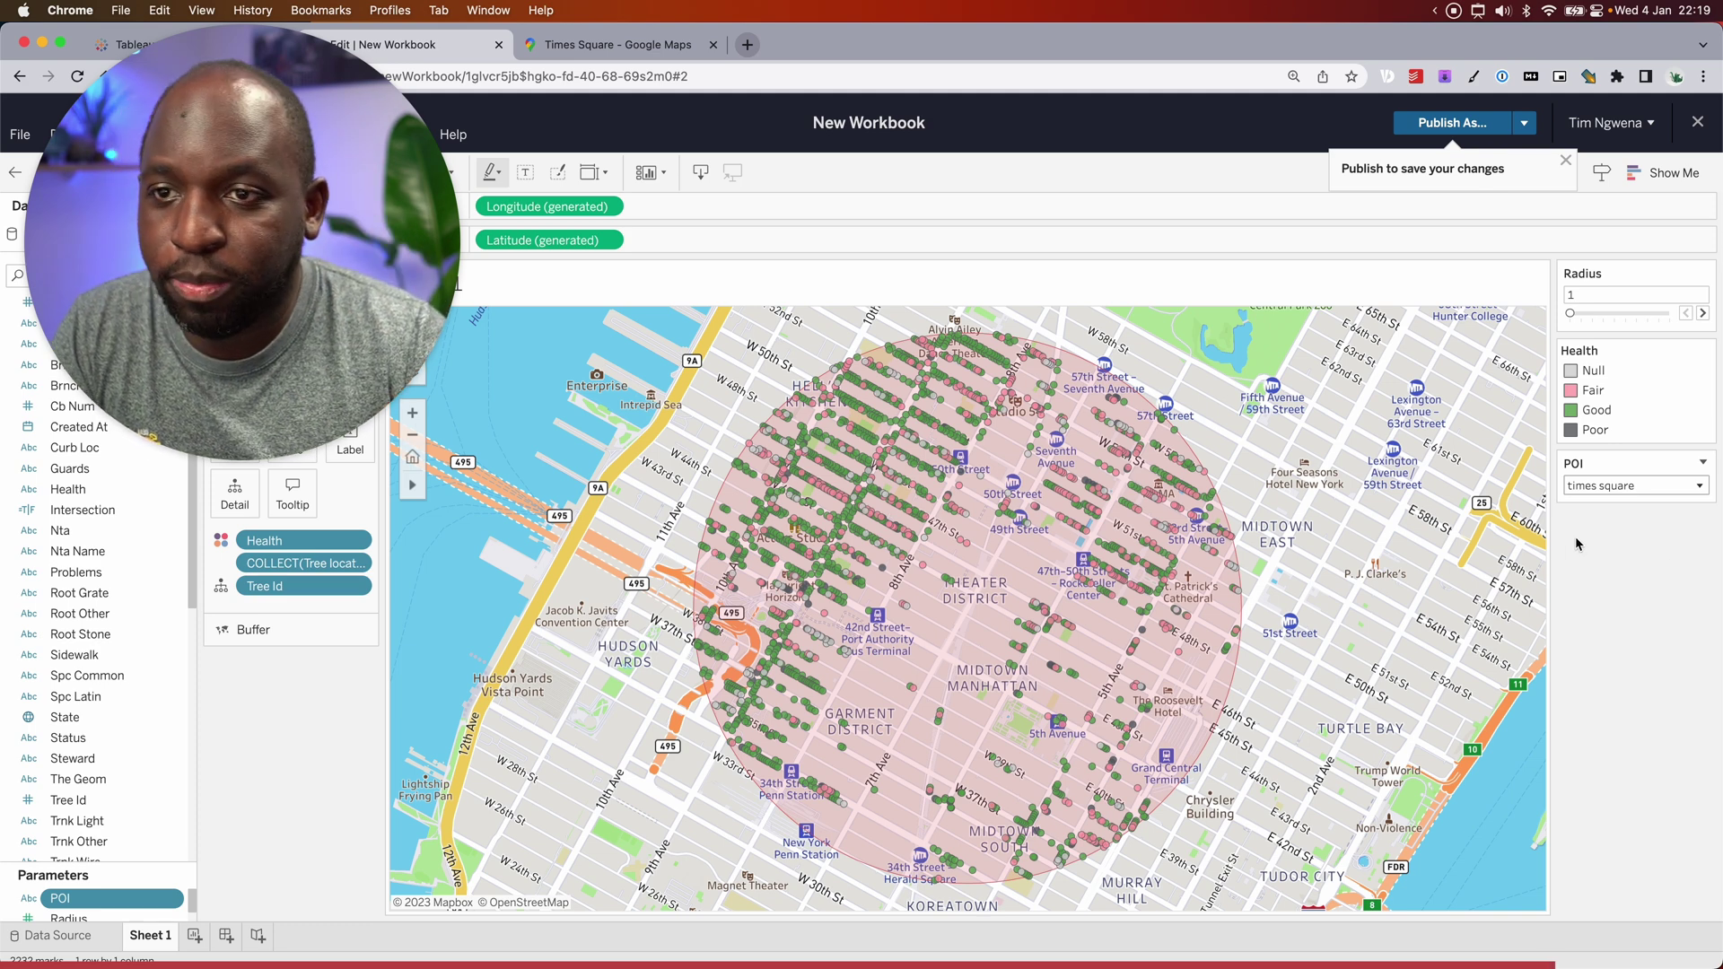
Step: Set the Radius parameter to 3 for the times square buffer
drag(1569, 313, 1590, 323)
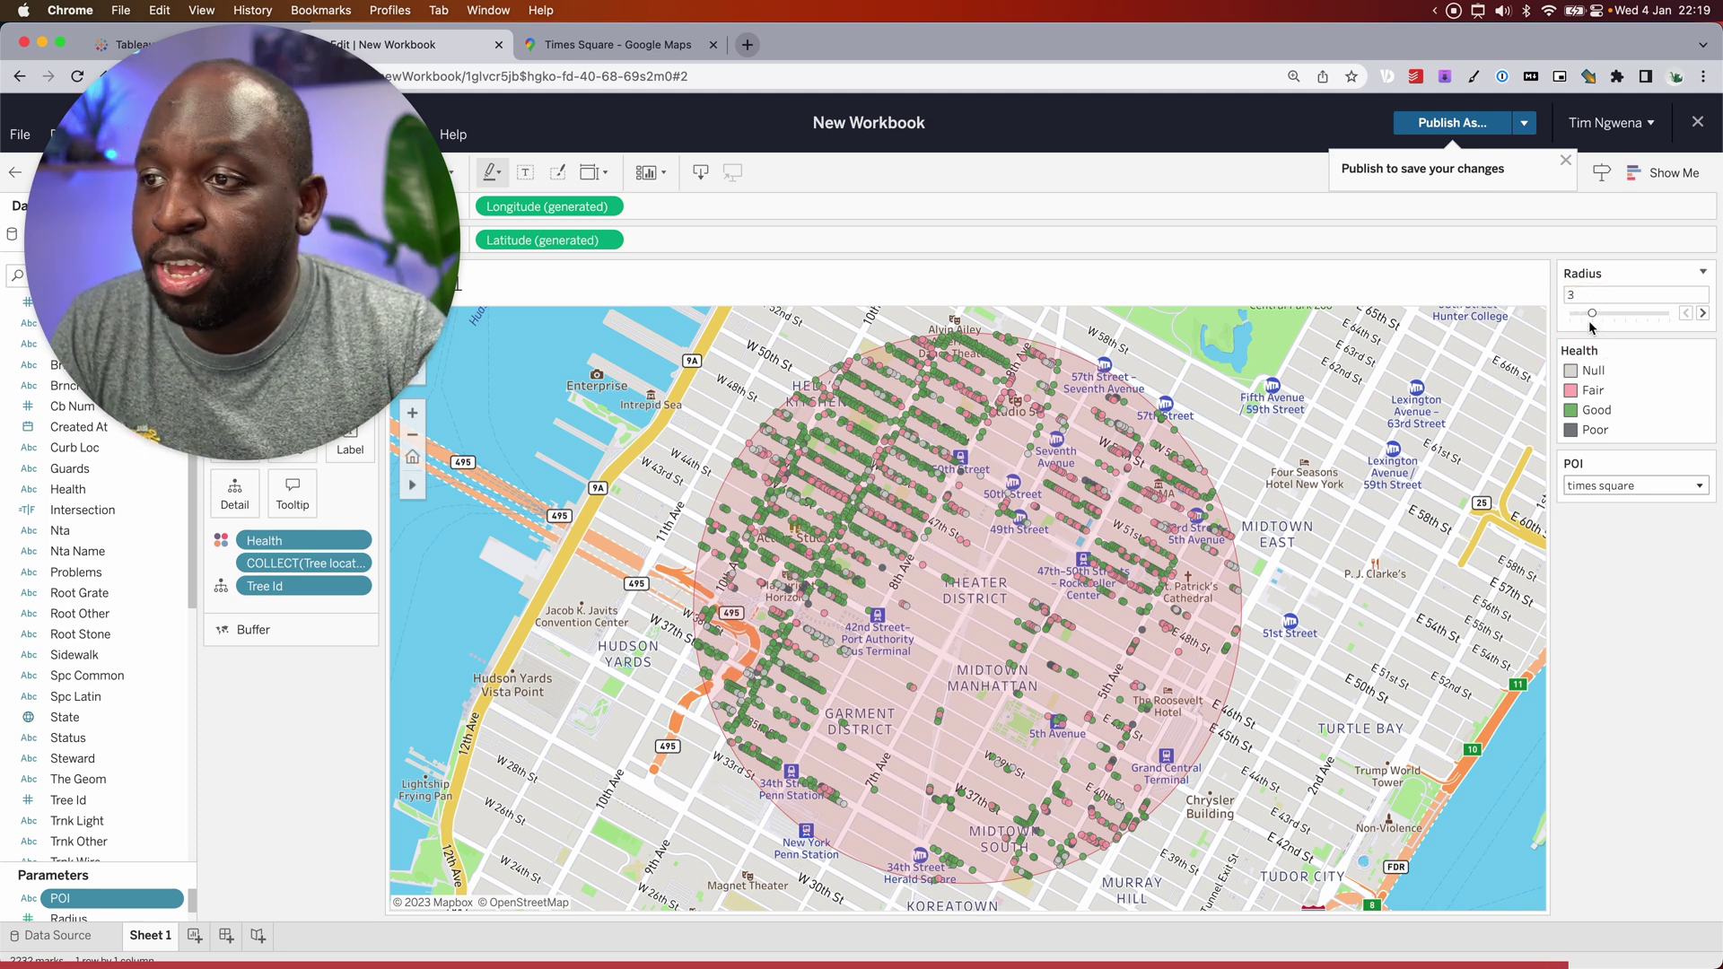